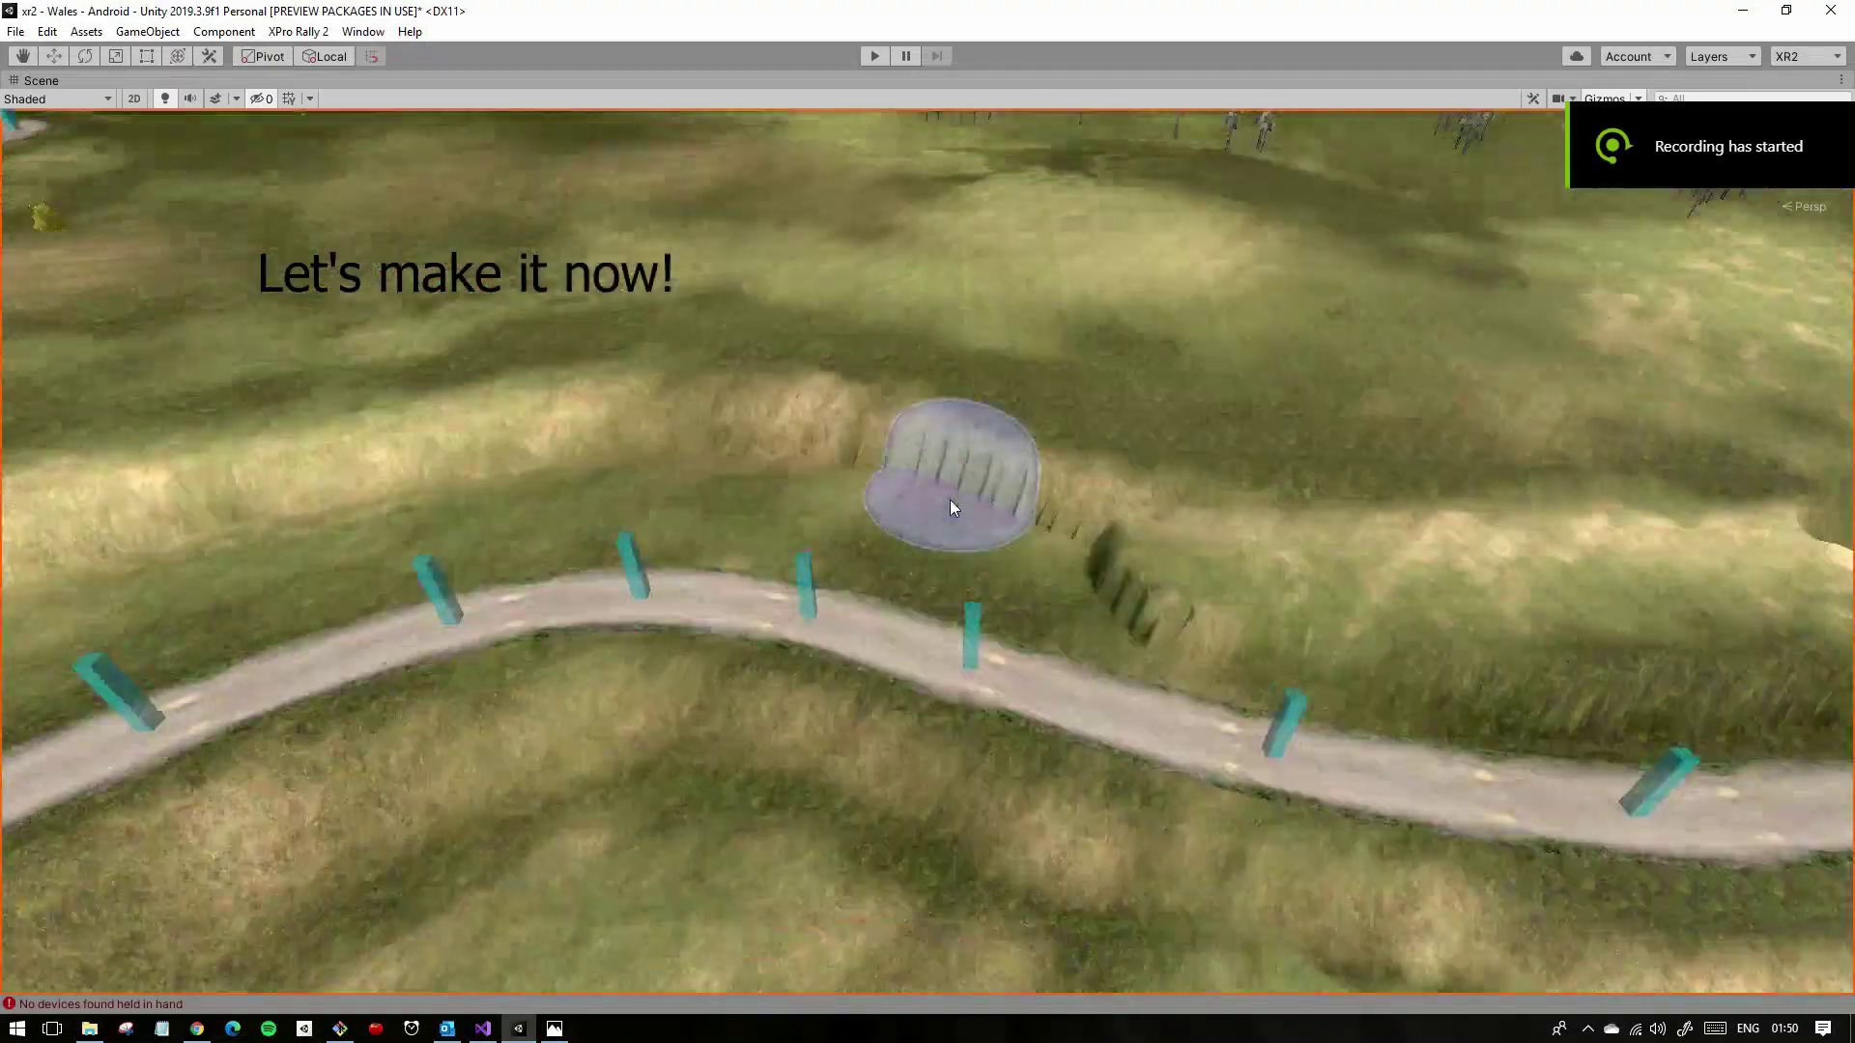
Step: After the Play-mode preview, orbit to a steeper overhead view of the pole-lined road terrain
mouse_move(948, 500)
left_mouse_down("alt")
mouse_move(1136, 477)
mouse_move(941, 493)
left_mouse_up("alt")
Step: Frame the winding road from a wide, high view over the terrain
left_click_drag(765, 249, 1017, 423, "alt")
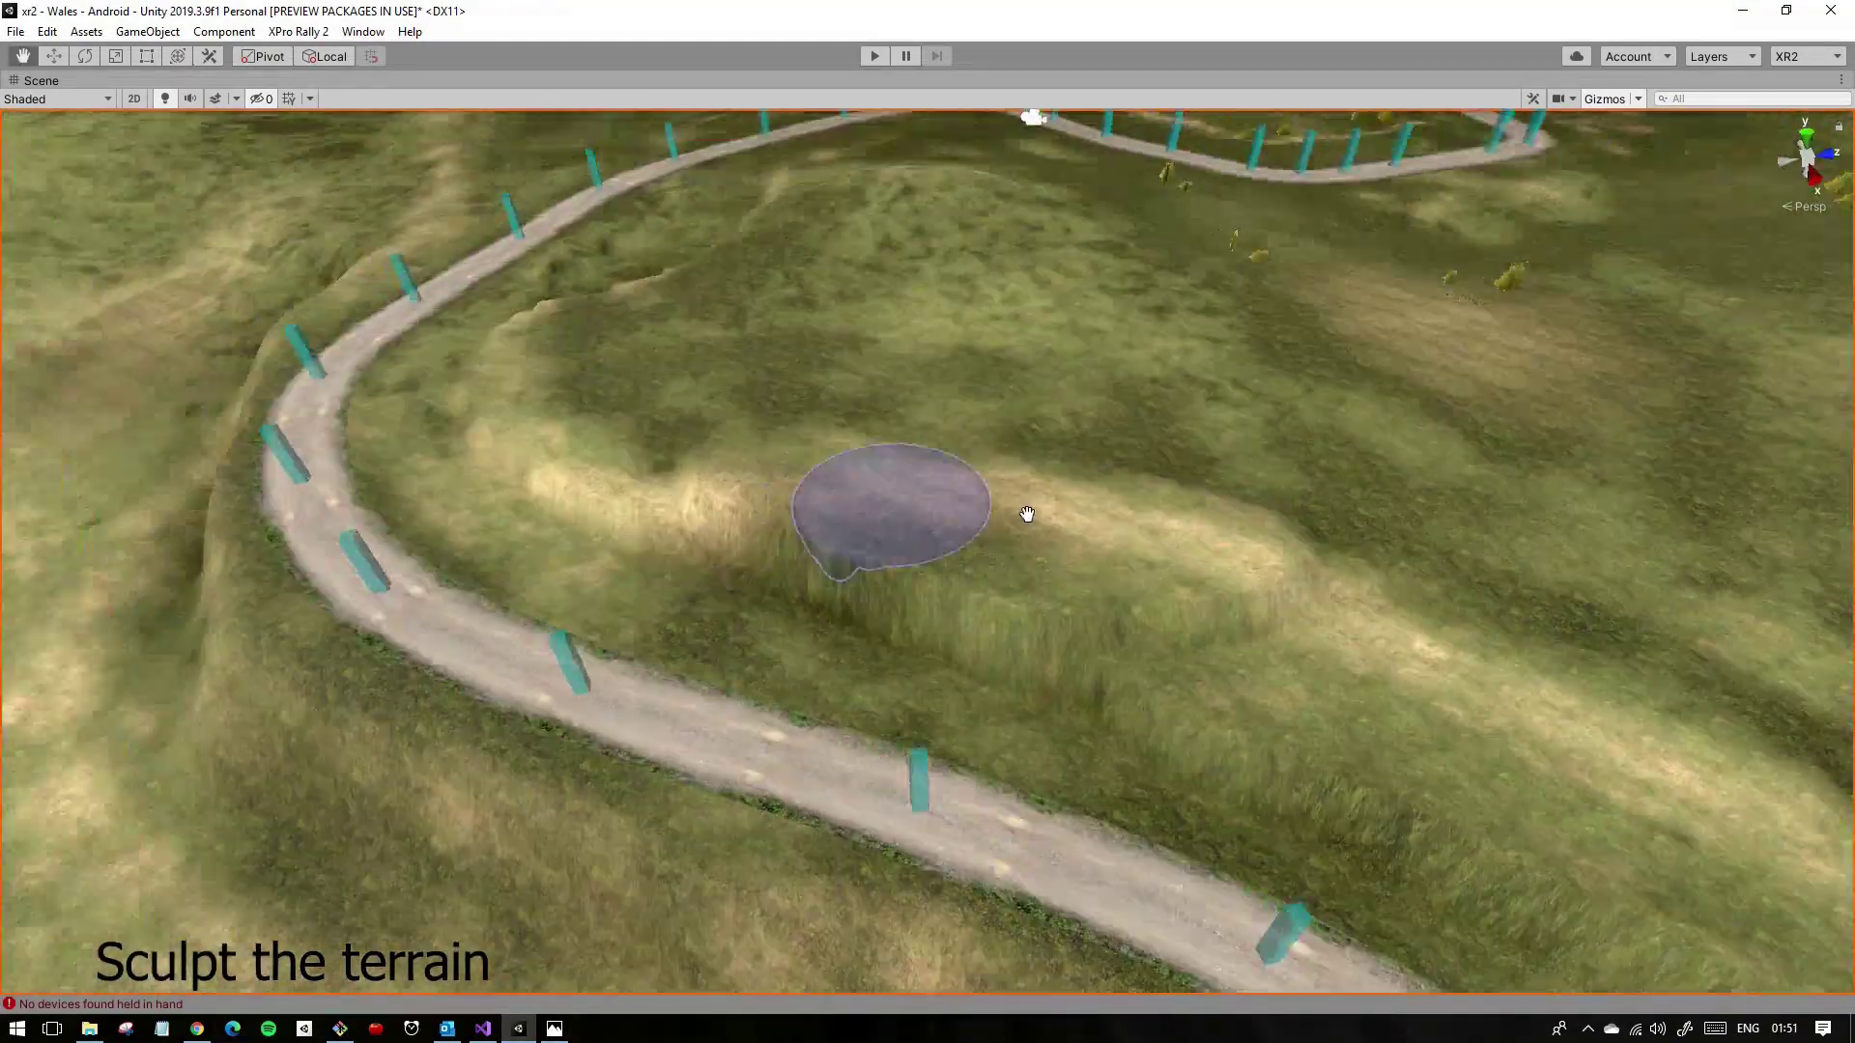
left_click_drag(732, 527, 888, 484, "alt")
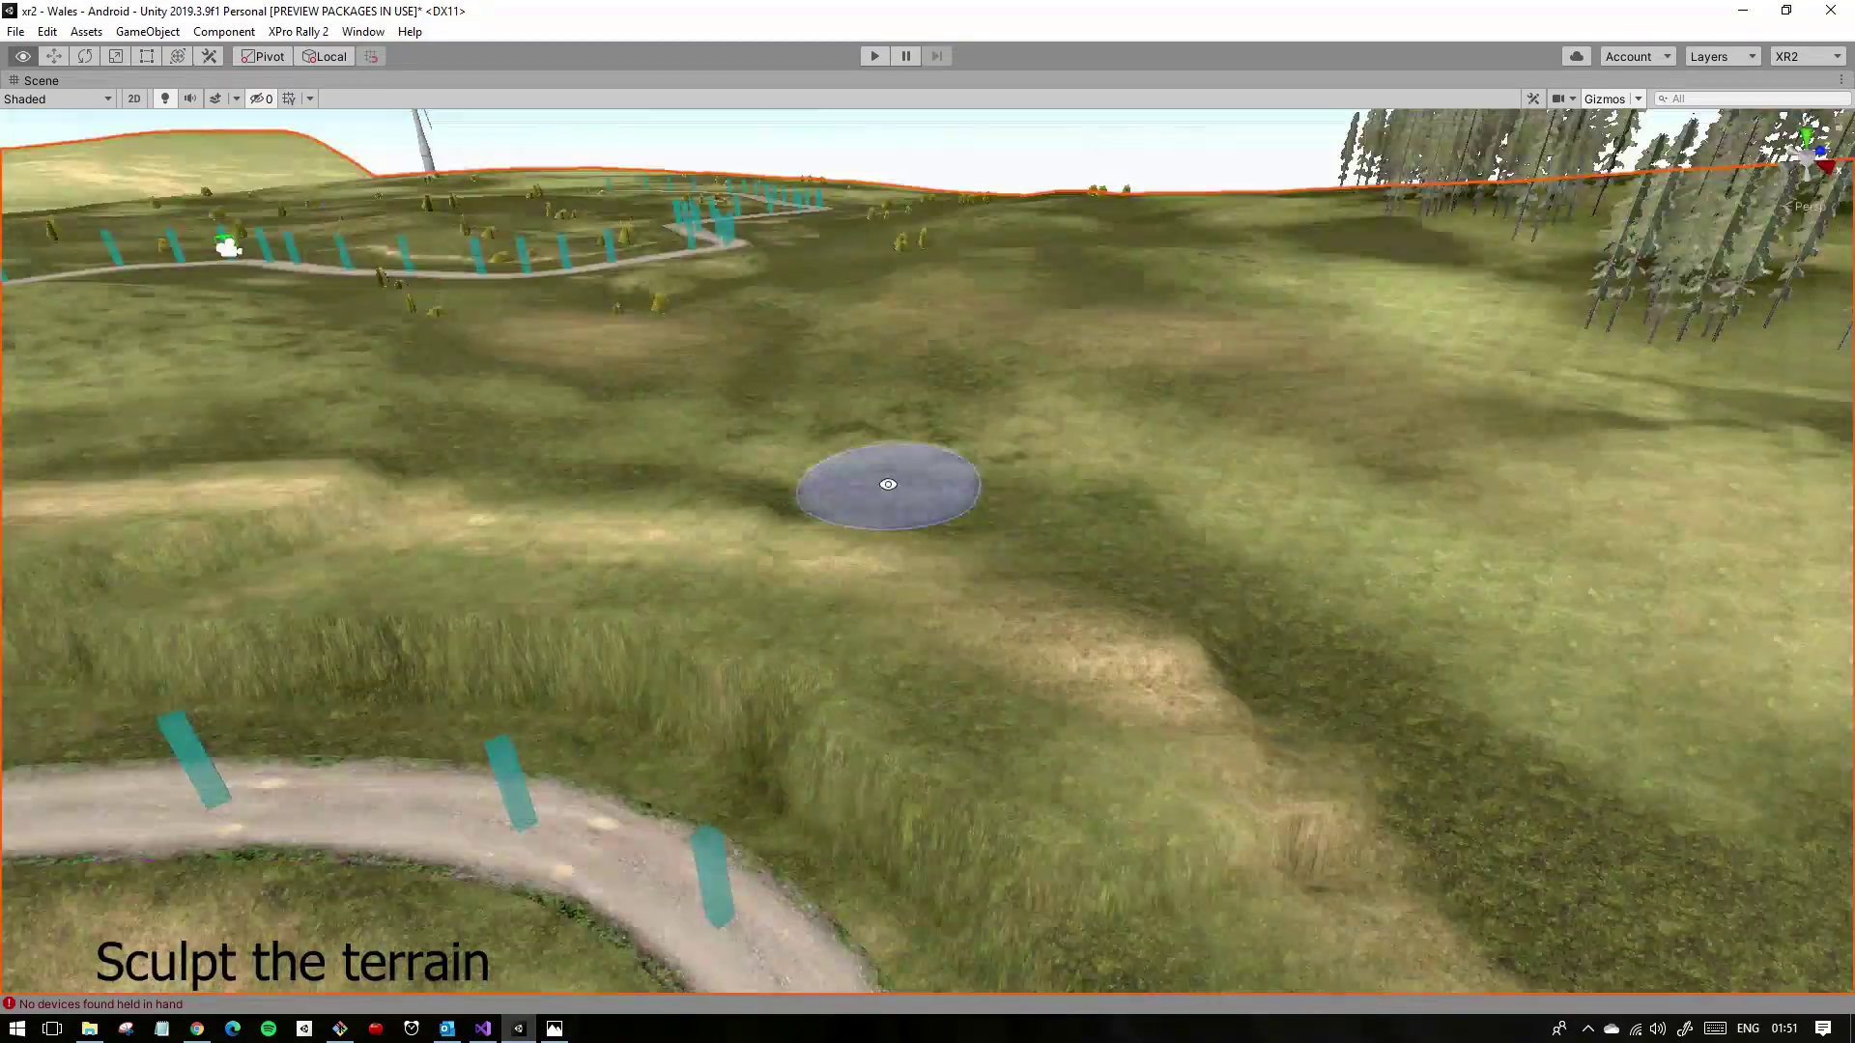
left_click_drag(419, 517, 564, 460, "alt")
scroll(1146, 582, "up", 3)
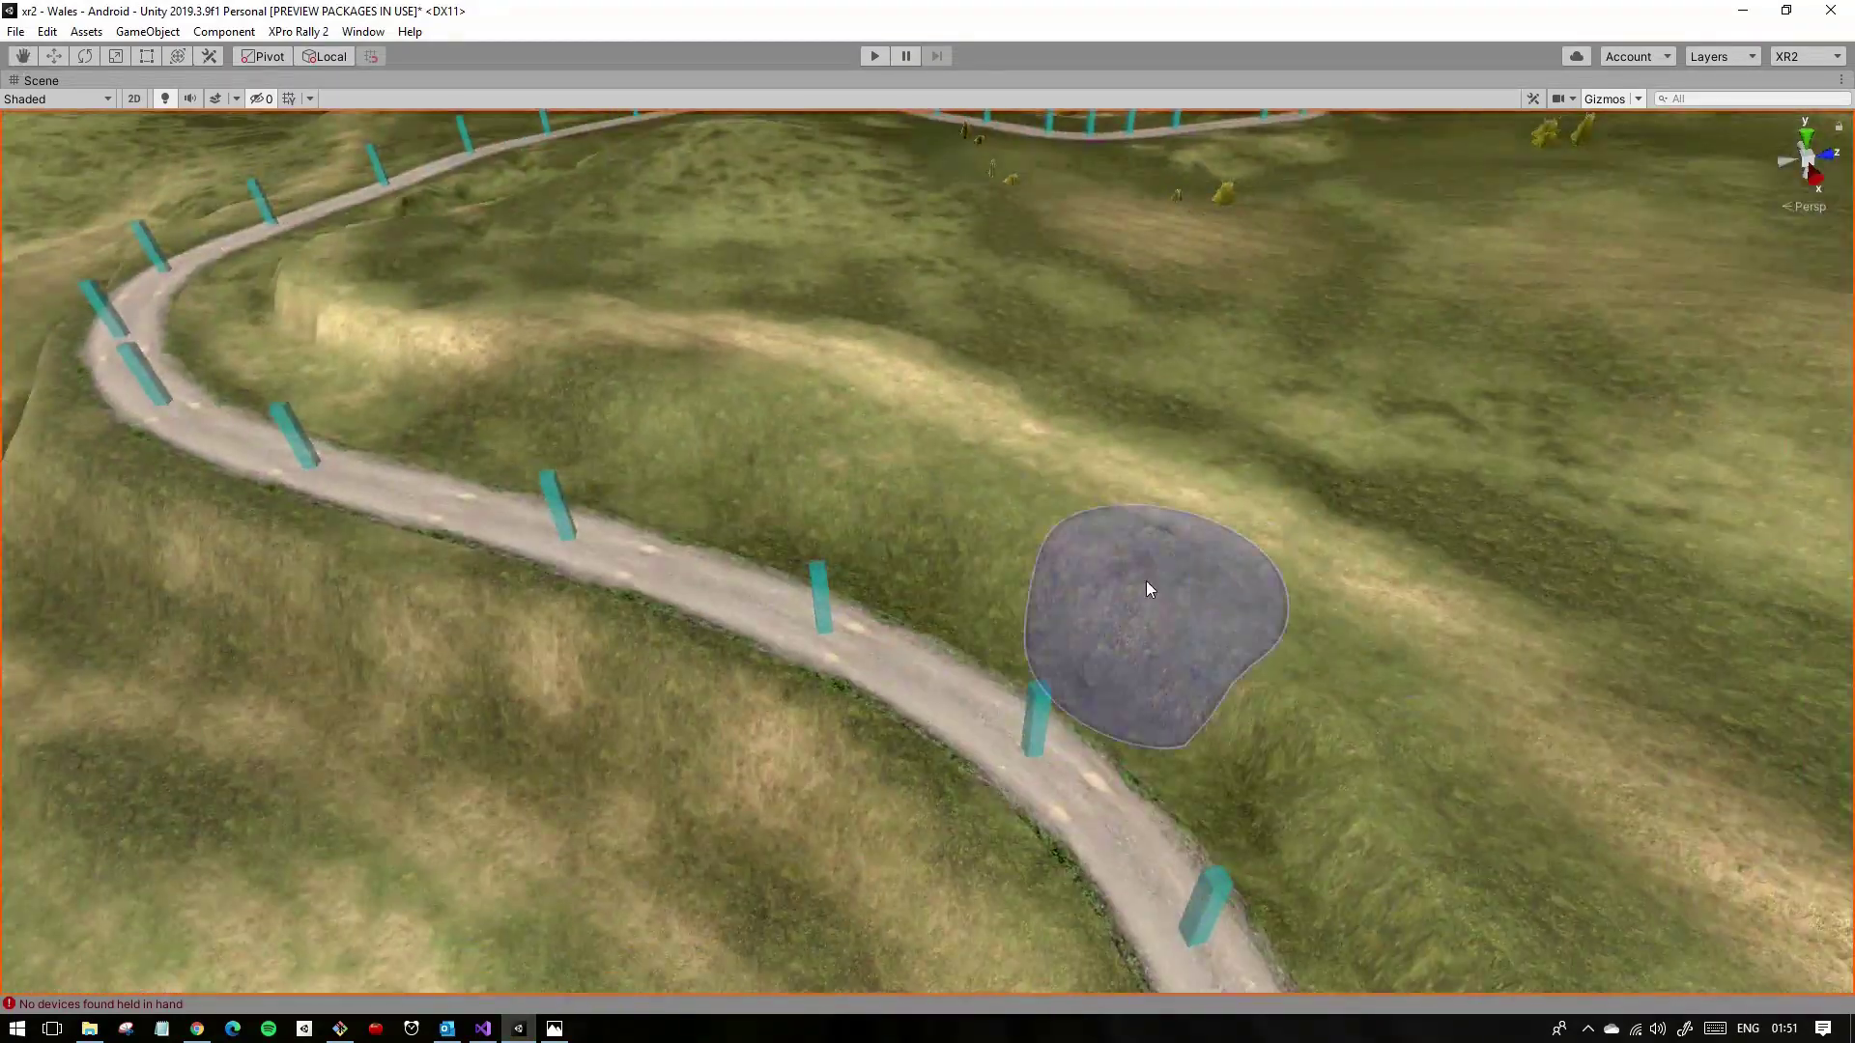
left_click_drag(1310, 845, 930, 595, "alt")
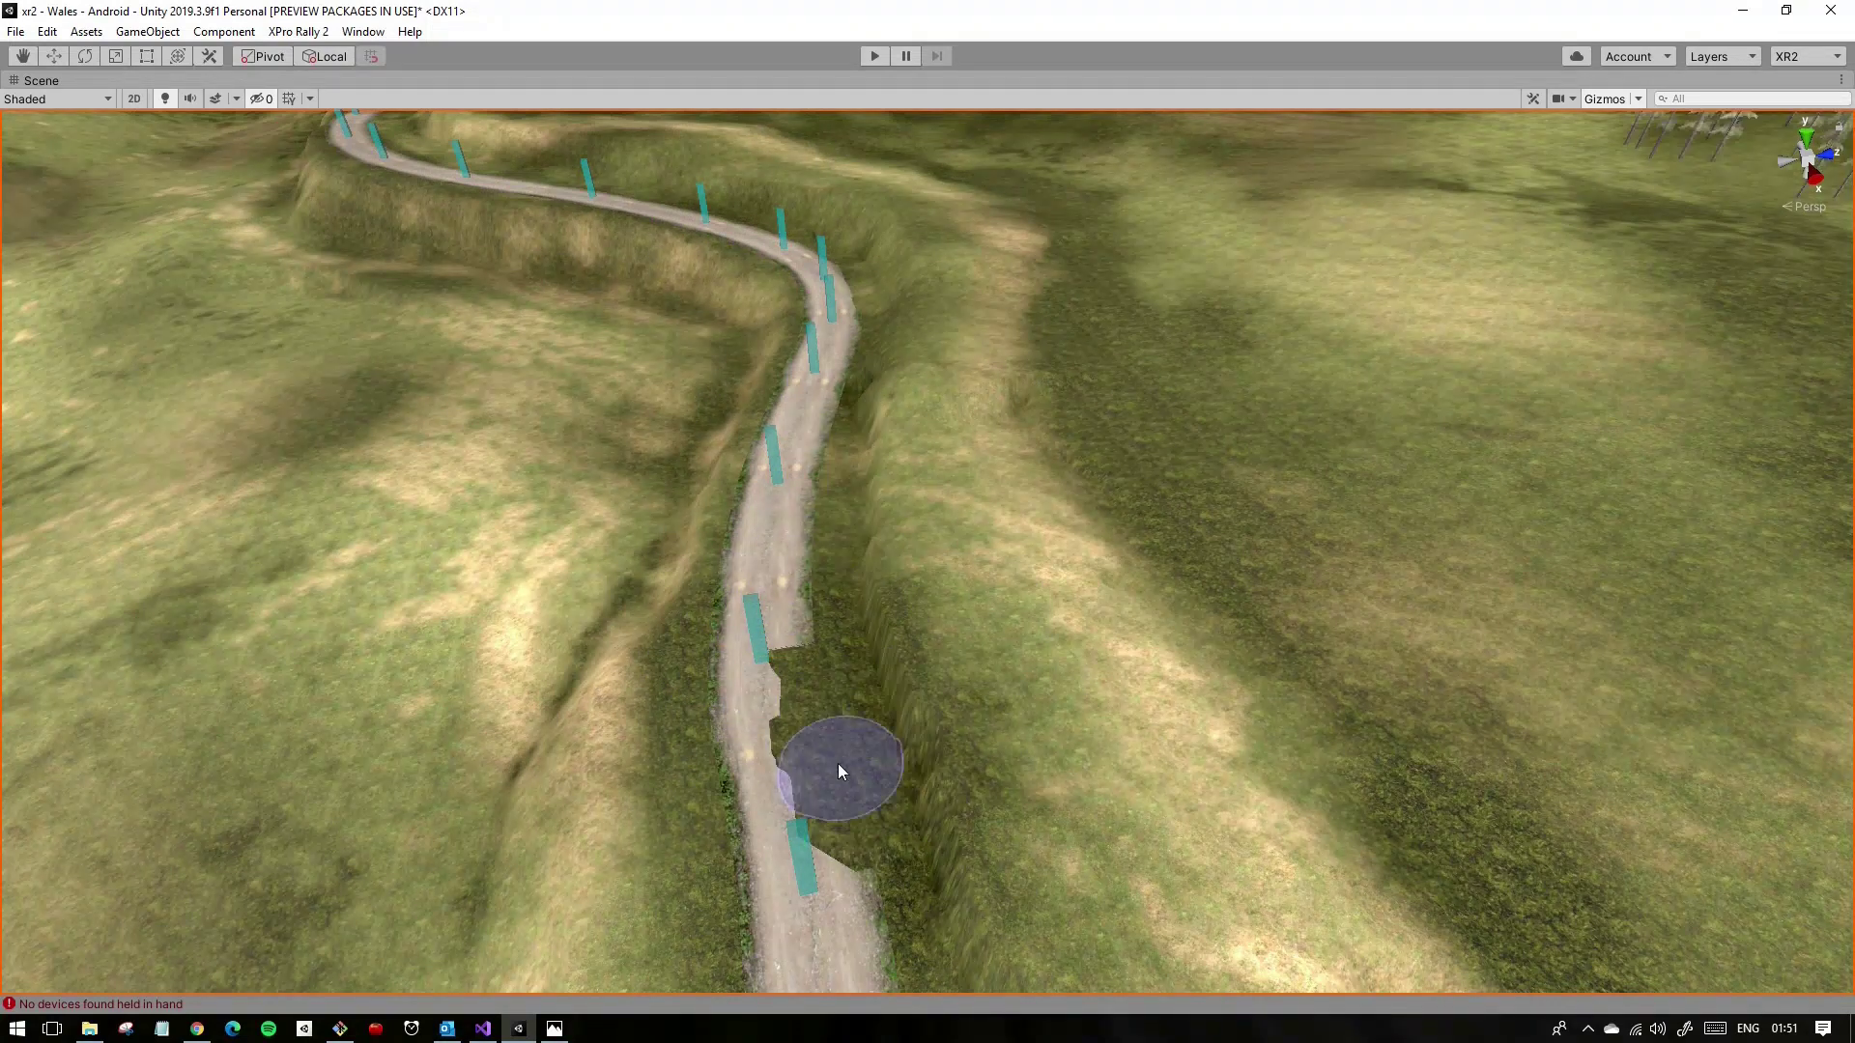
scroll(833, 514, "up", 3)
scroll(874, 664, "up", 2)
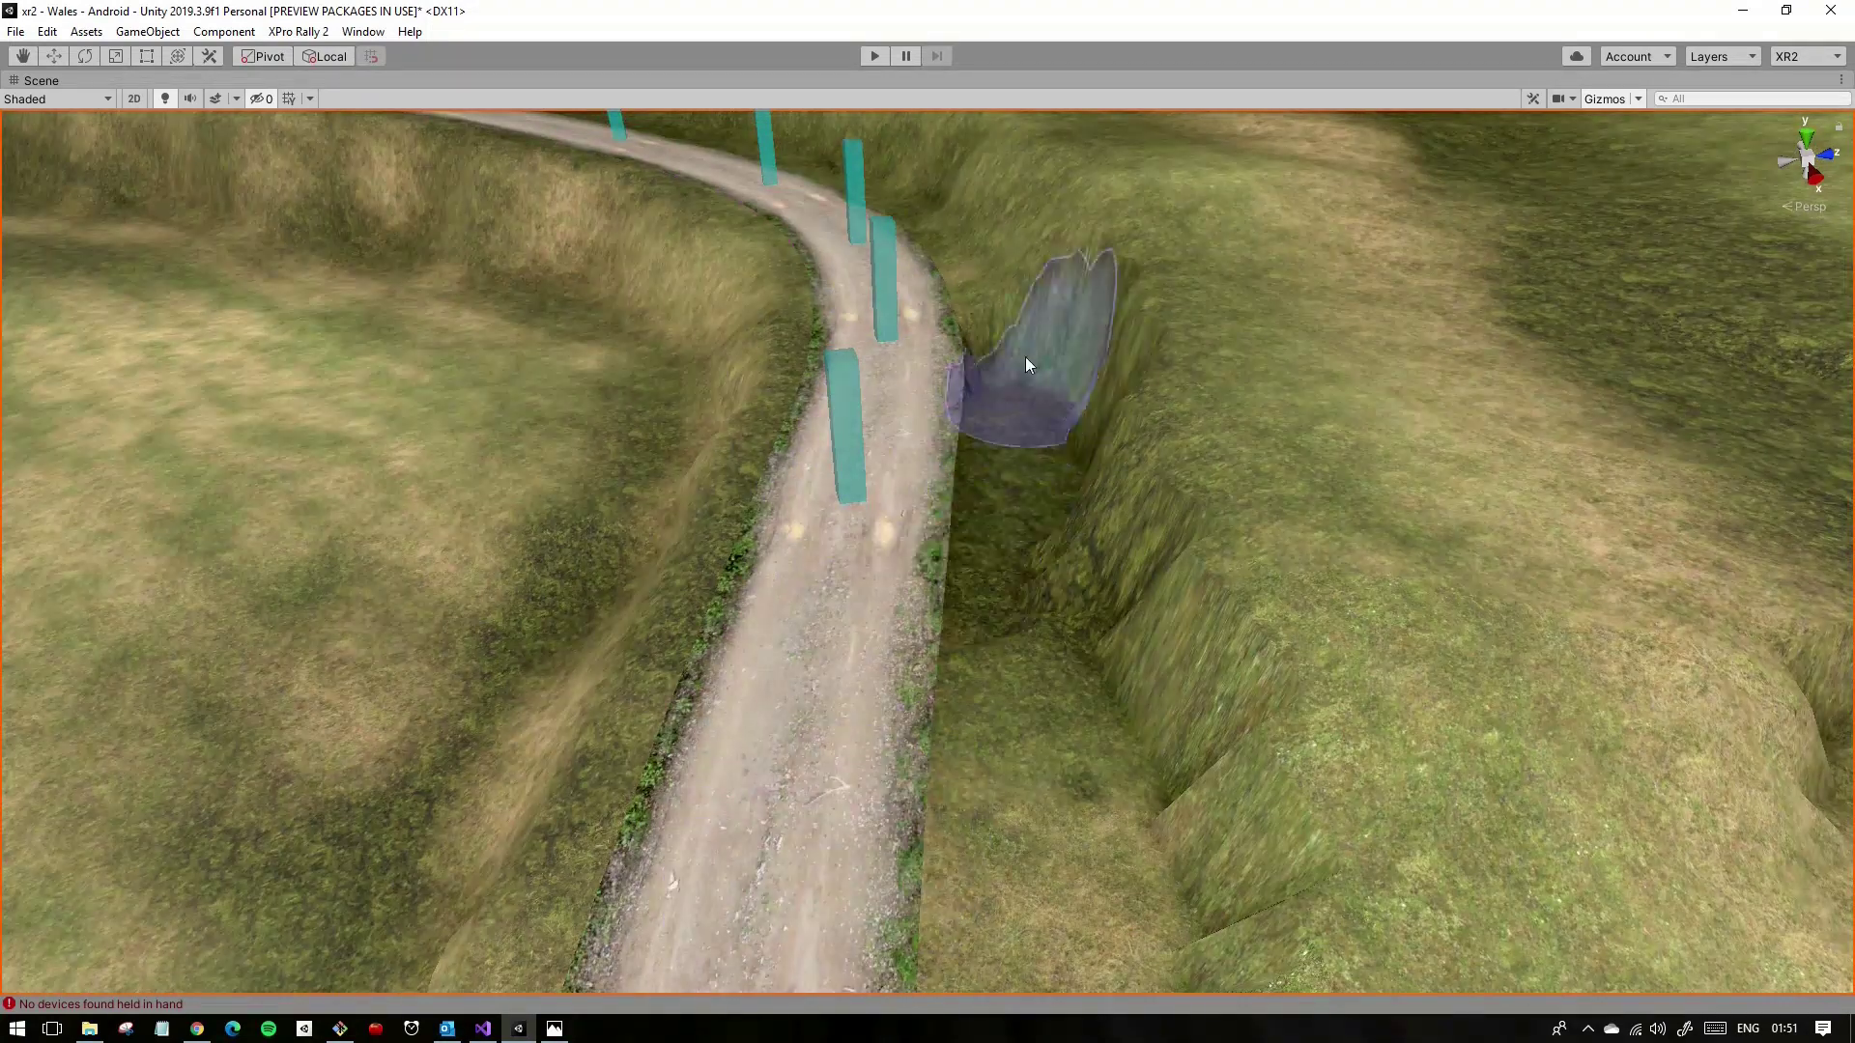
Step: Shape raised banks and hillsides along the road toward the turbines
mouse_move(1027, 365)
right_mouse_down()
mouse_move(857, 414)
mouse_move(1013, 639)
right_mouse_up()
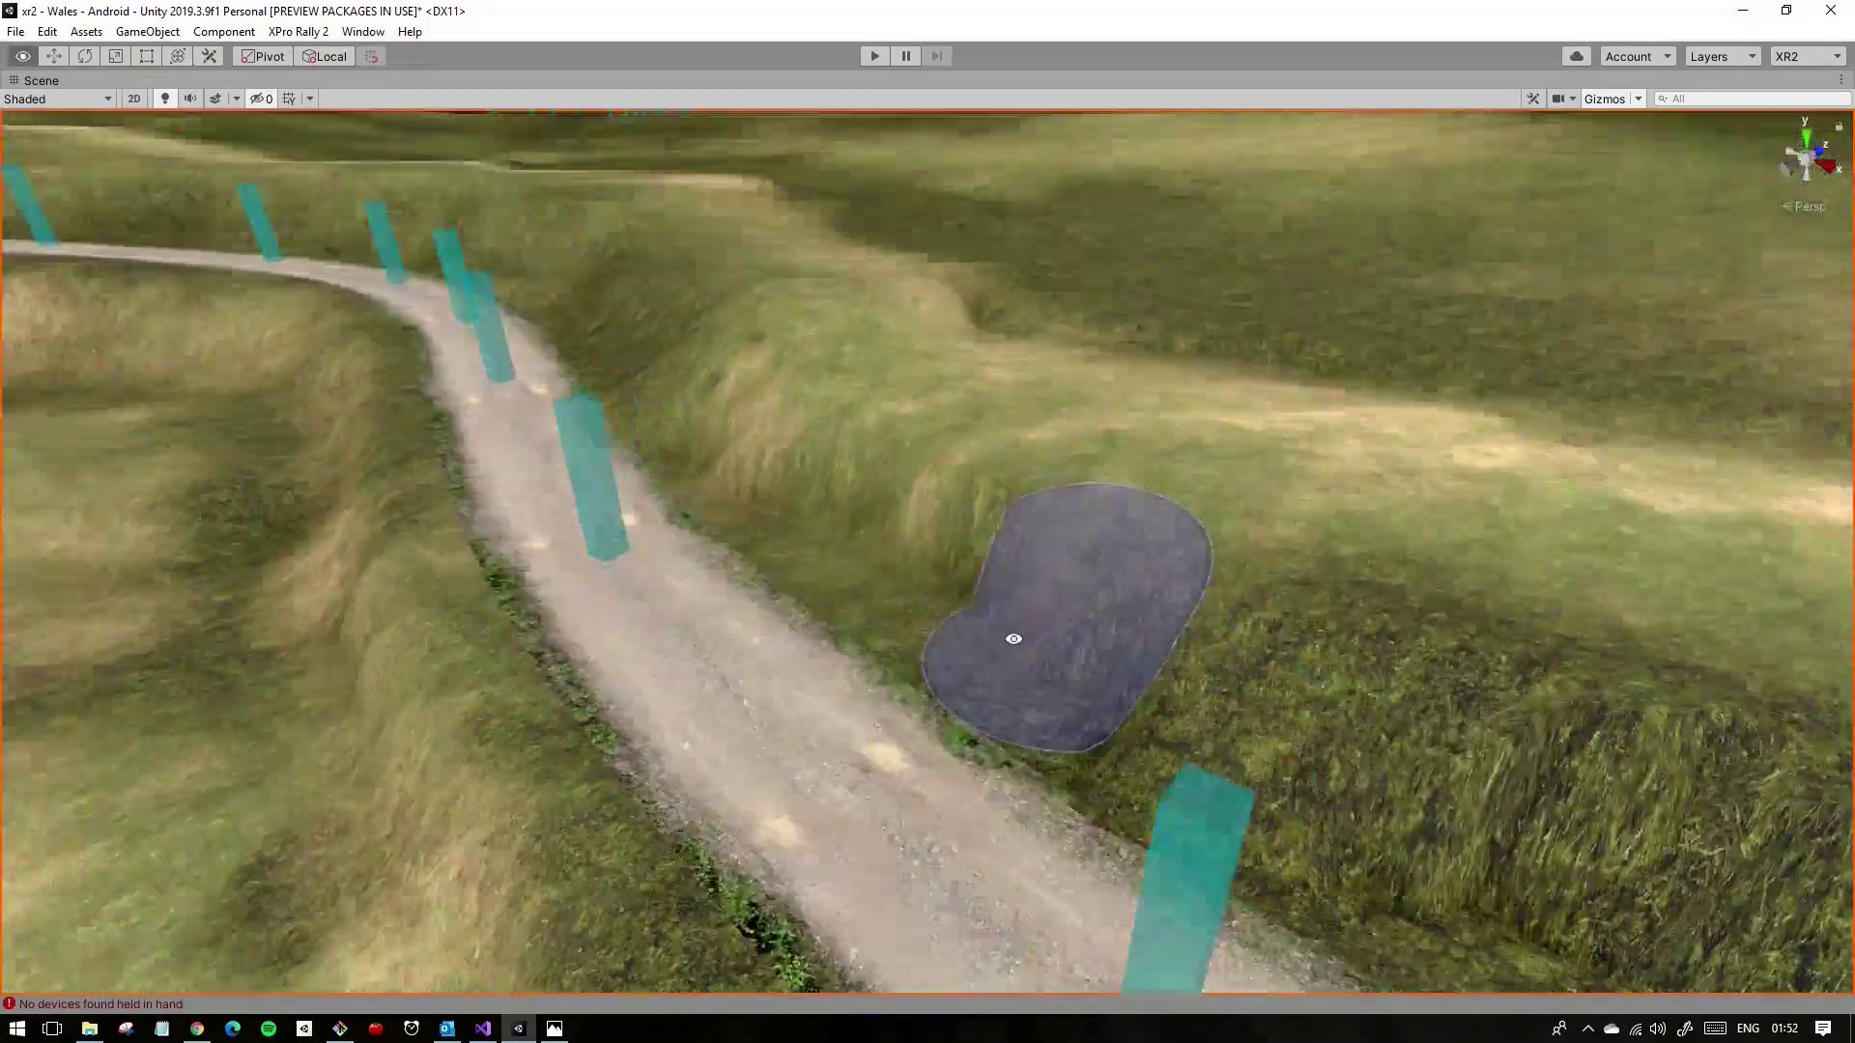
mouse_move(1014, 638)
right_mouse_down()
mouse_move(1163, 800)
mouse_move(959, 560)
mouse_move(945, 649)
right_mouse_up()
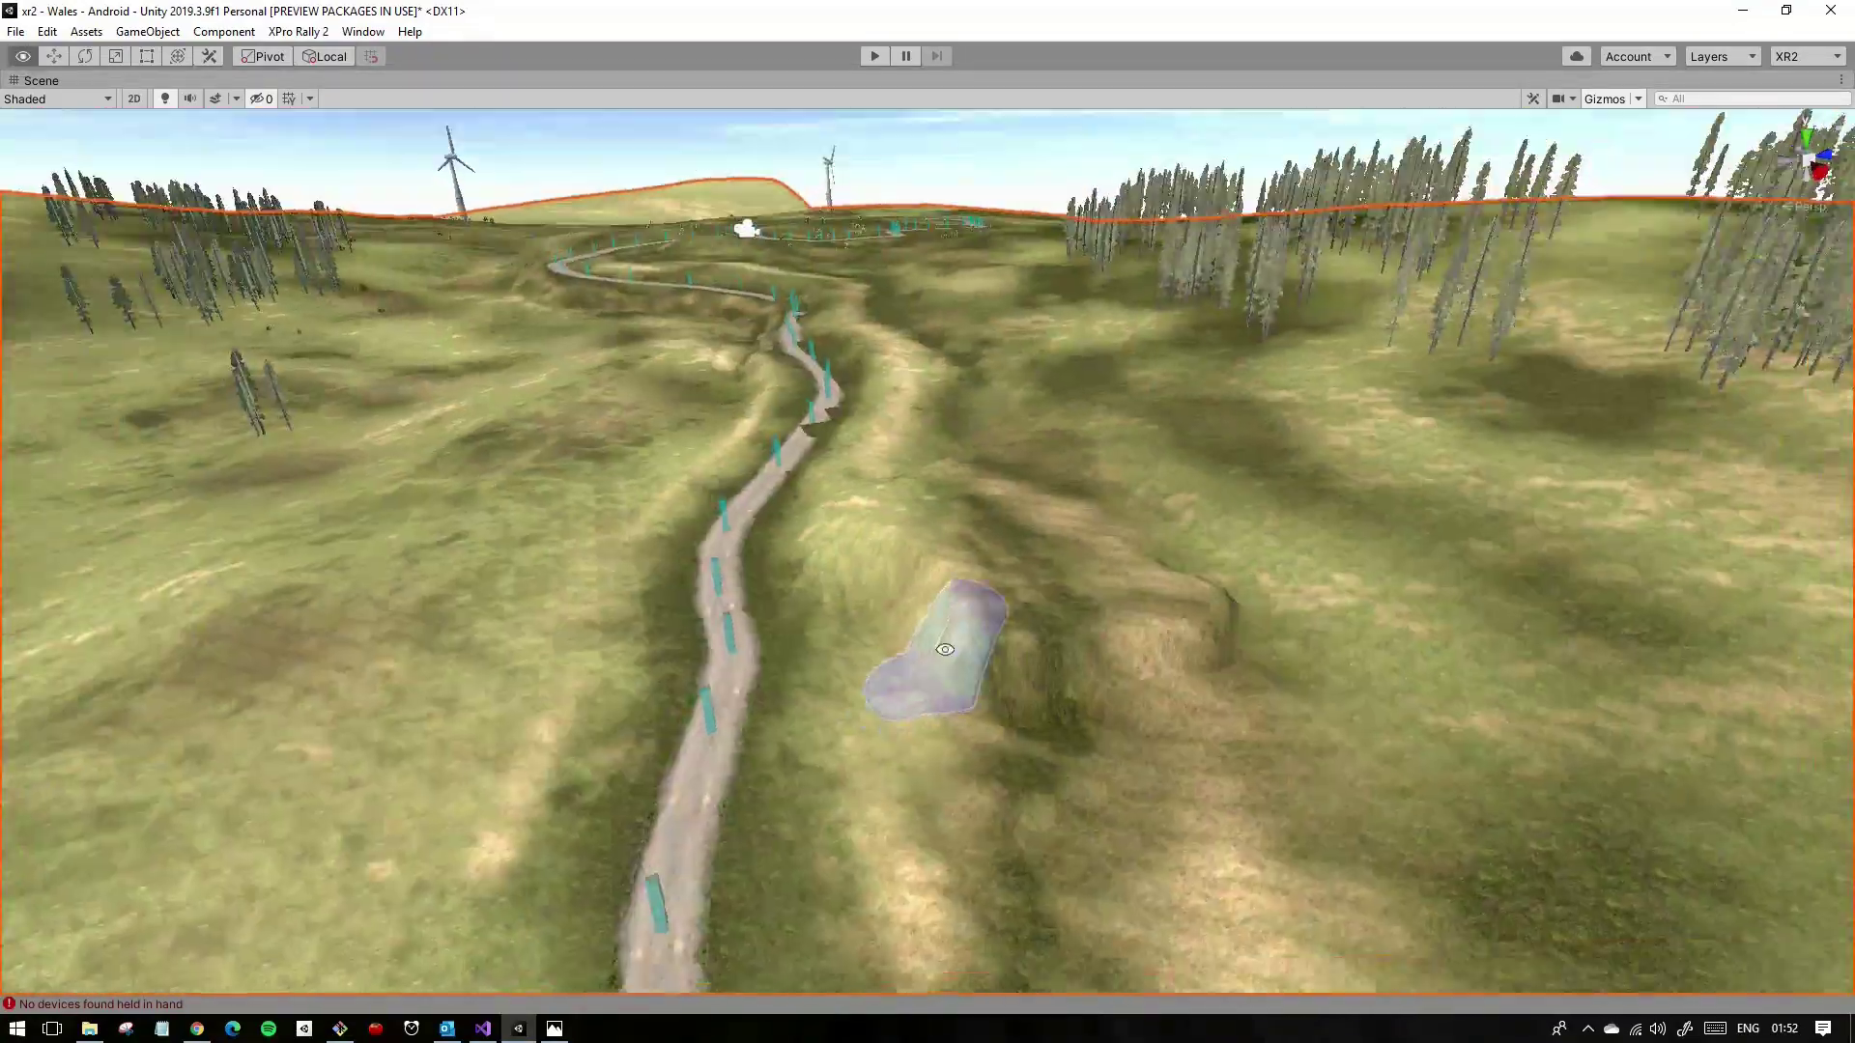
right_click_drag(945, 649, 906, 478)
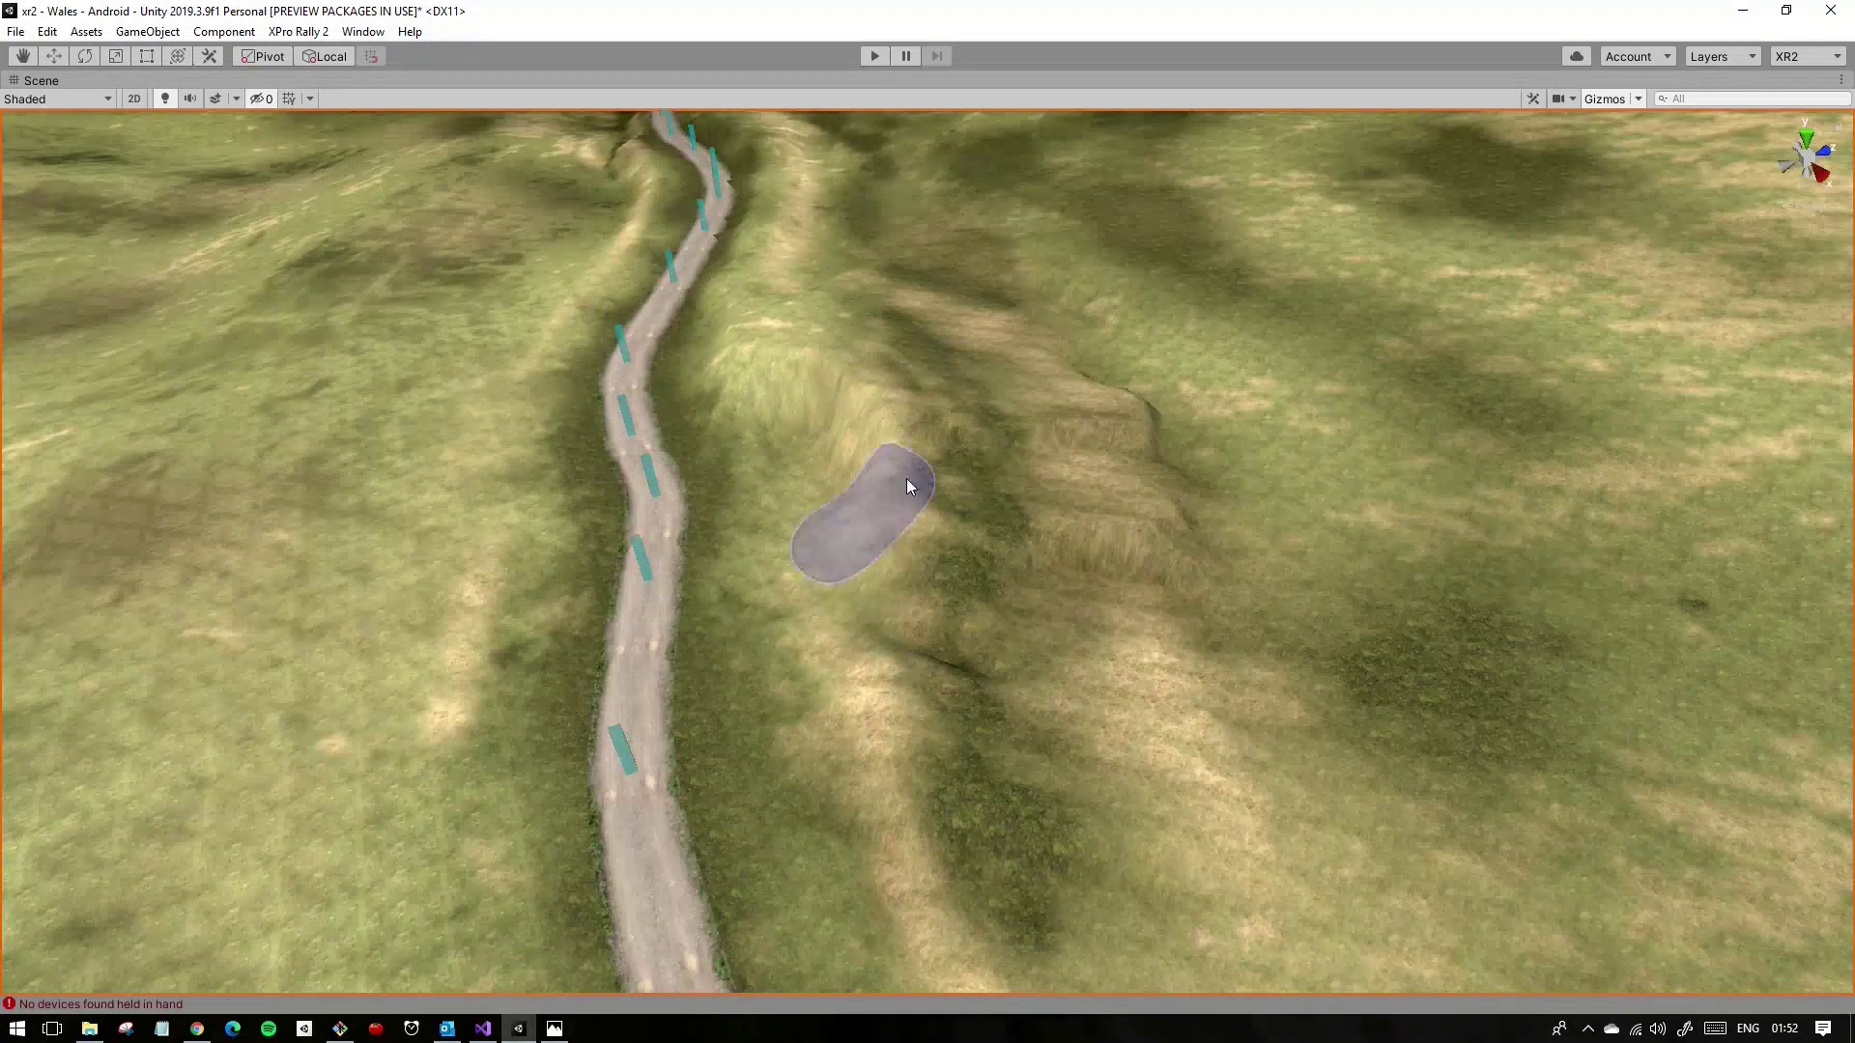
mouse_move(918, 642)
right_mouse_down()
mouse_move(1052, 485)
mouse_move(705, 384)
right_mouse_up()
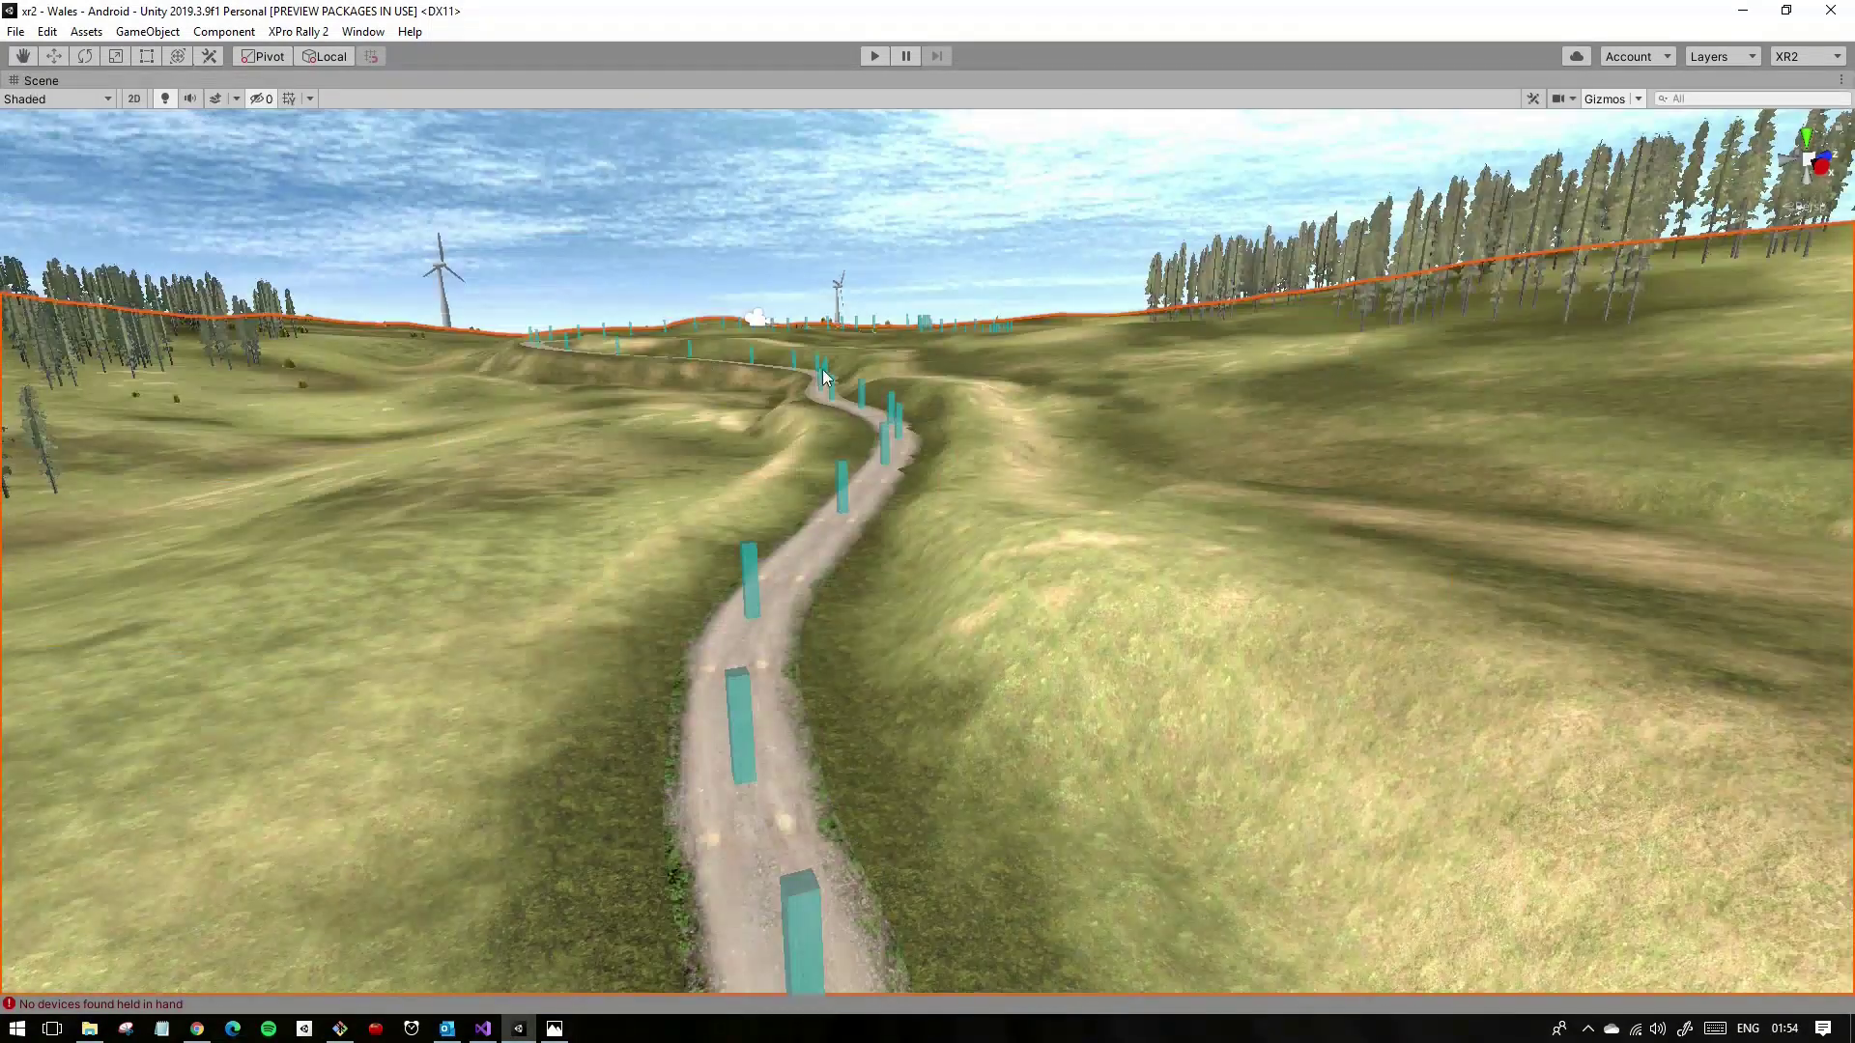
right_click_drag(823, 377, 665, 363)
Step: Switch to Paint Texture with brush size 26.1 and opacity 54, and review the hills
key("shift+space")
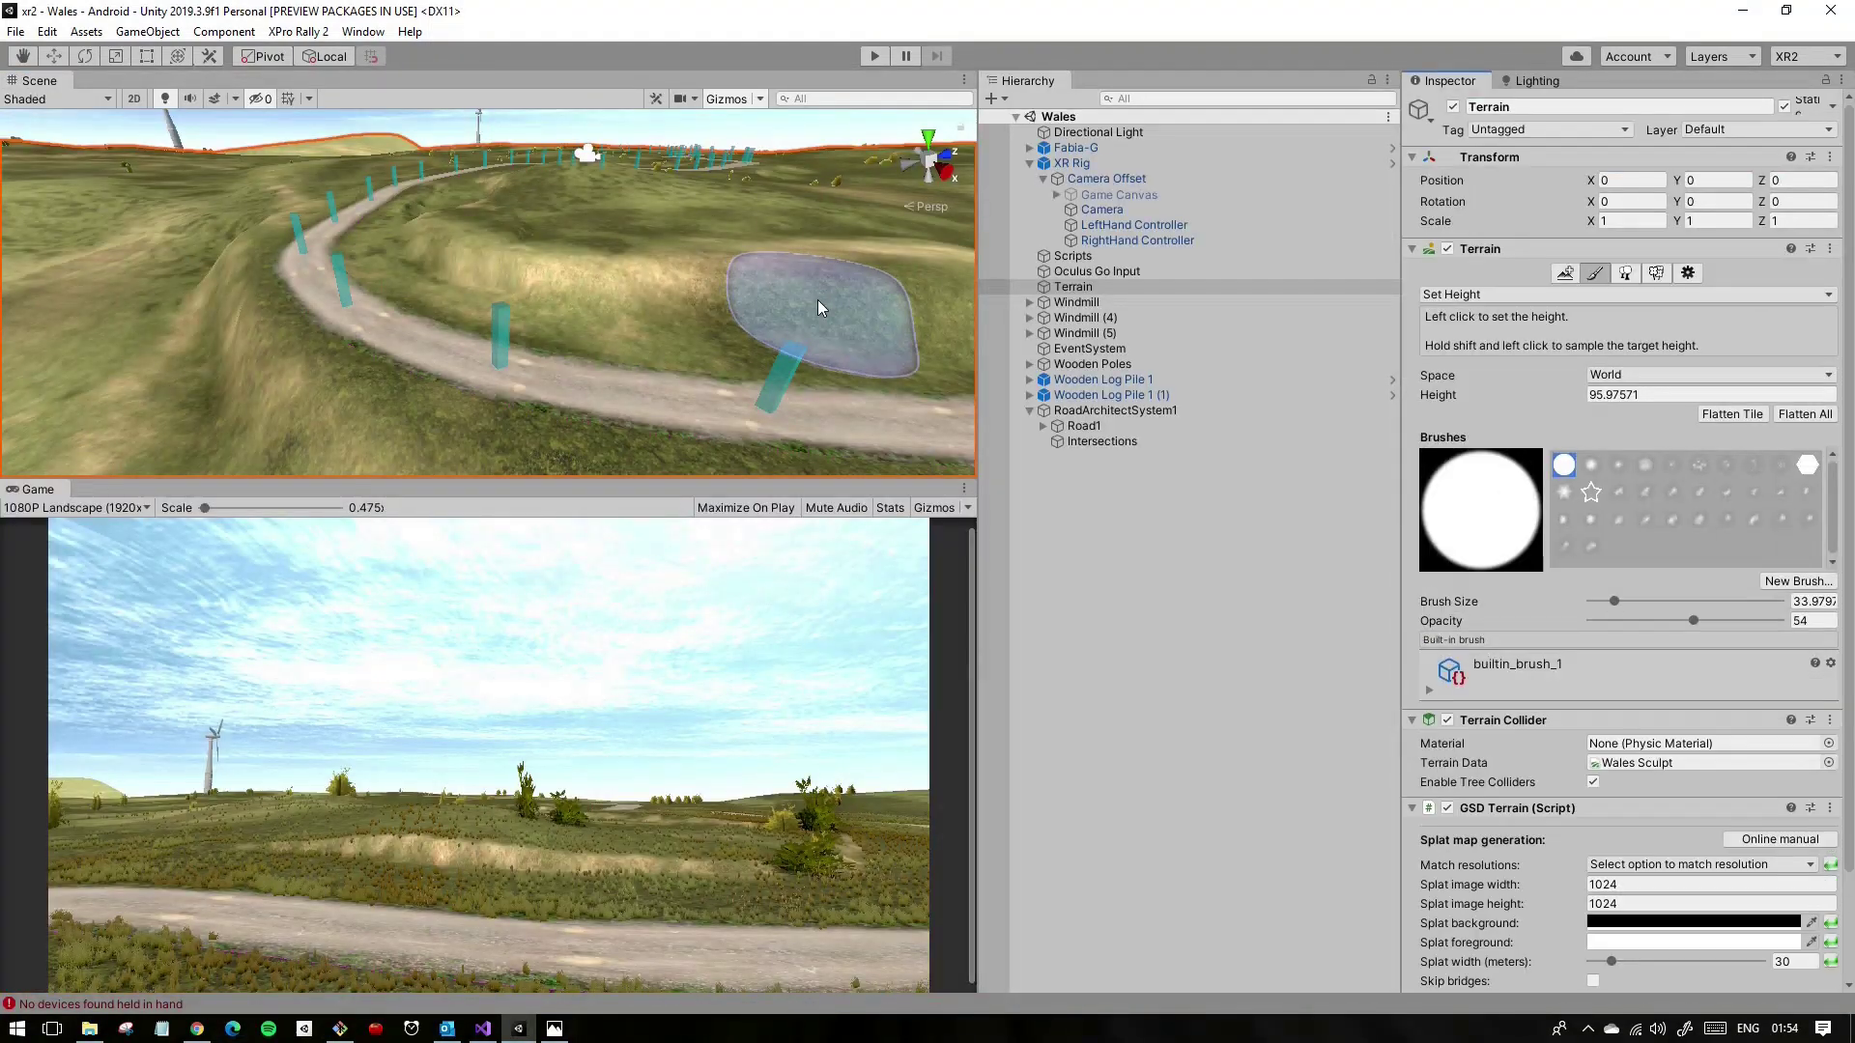
key("shift+space")
right_click_drag(1058, 525, 1048, 581)
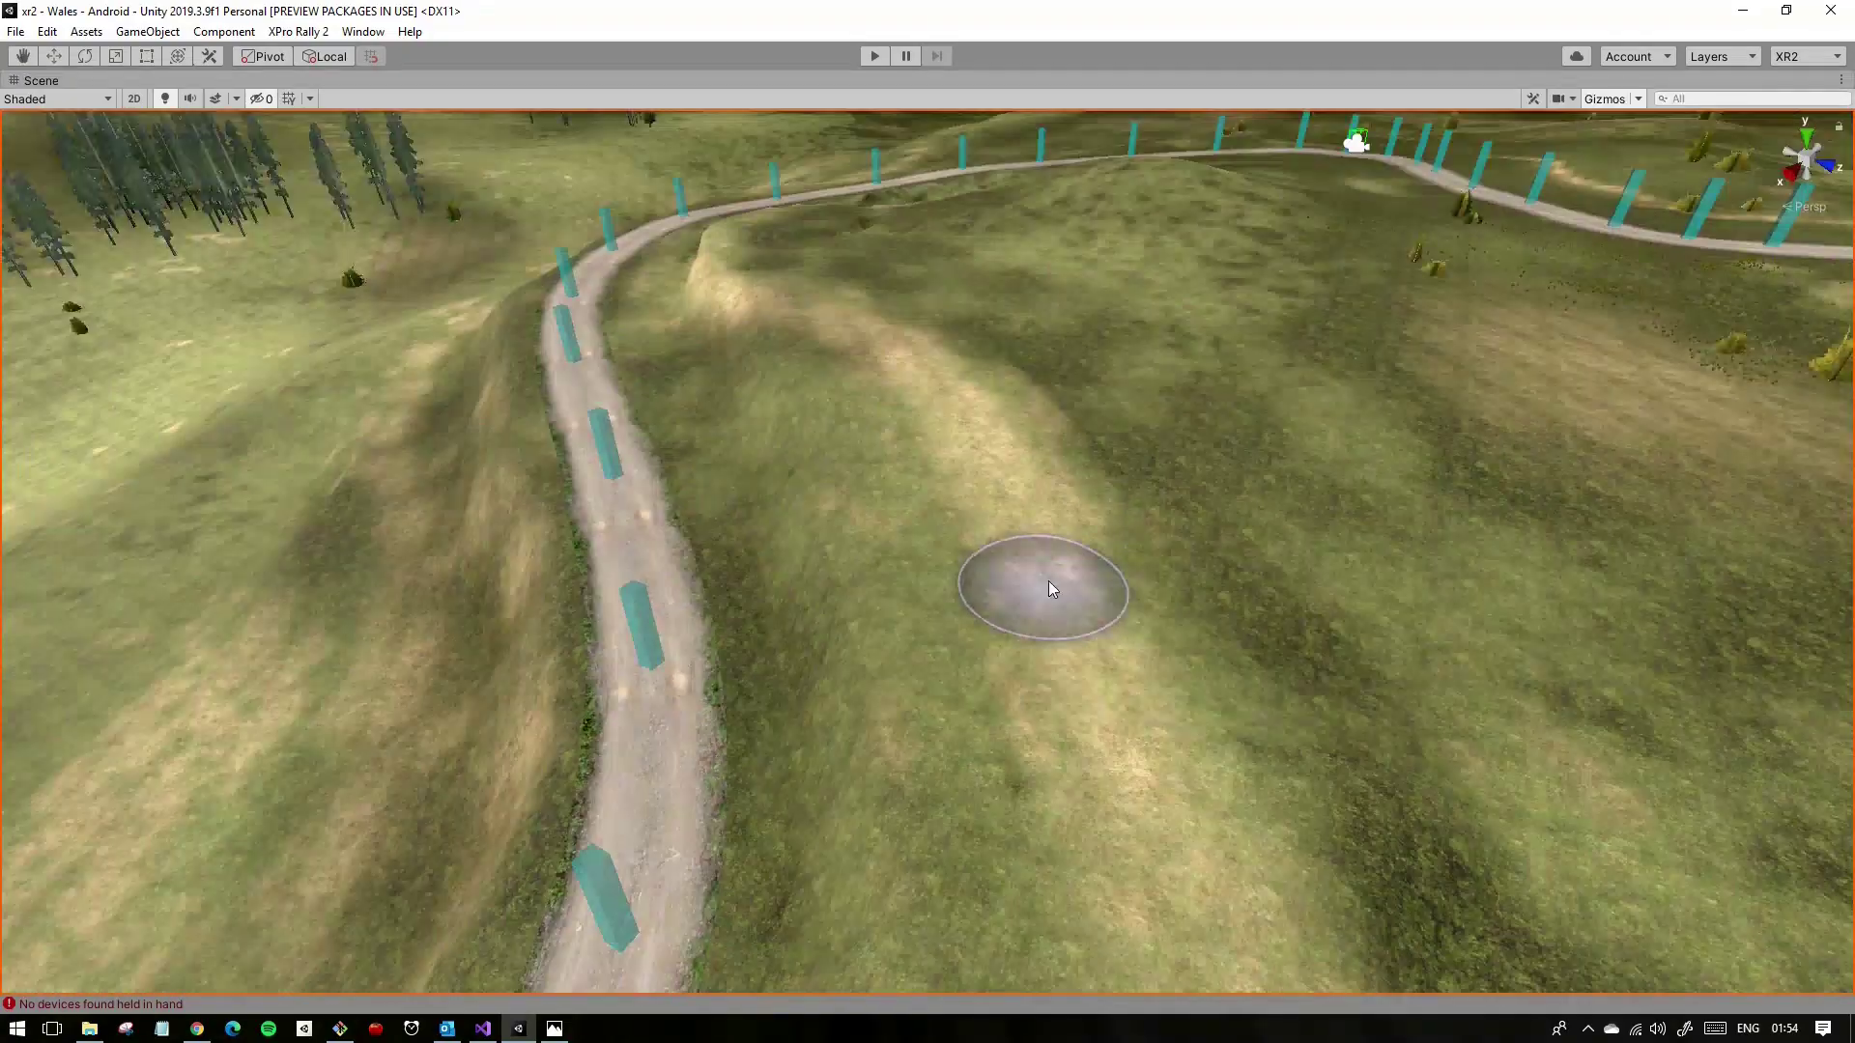
right_click_drag(833, 423, 1044, 572)
mouse_move(1313, 536)
right_mouse_down()
mouse_move(890, 565)
mouse_move(908, 531)
mouse_move(964, 562)
mouse_move(882, 693)
mouse_move(861, 657)
mouse_move(986, 650)
mouse_move(962, 741)
mouse_move(1047, 780)
mouse_move(984, 688)
mouse_move(965, 728)
mouse_move(976, 674)
mouse_move(995, 715)
mouse_move(953, 566)
right_mouse_up()
mouse_move(1047, 478)
right_mouse_down()
mouse_move(1126, 608)
mouse_move(988, 599)
right_mouse_up()
mouse_move(1246, 594)
right_mouse_down()
mouse_move(1227, 745)
mouse_move(883, 614)
mouse_move(1057, 663)
right_mouse_up()
Step: Paint the dark grass layer onto the ground right beside the road
key("shift+space")
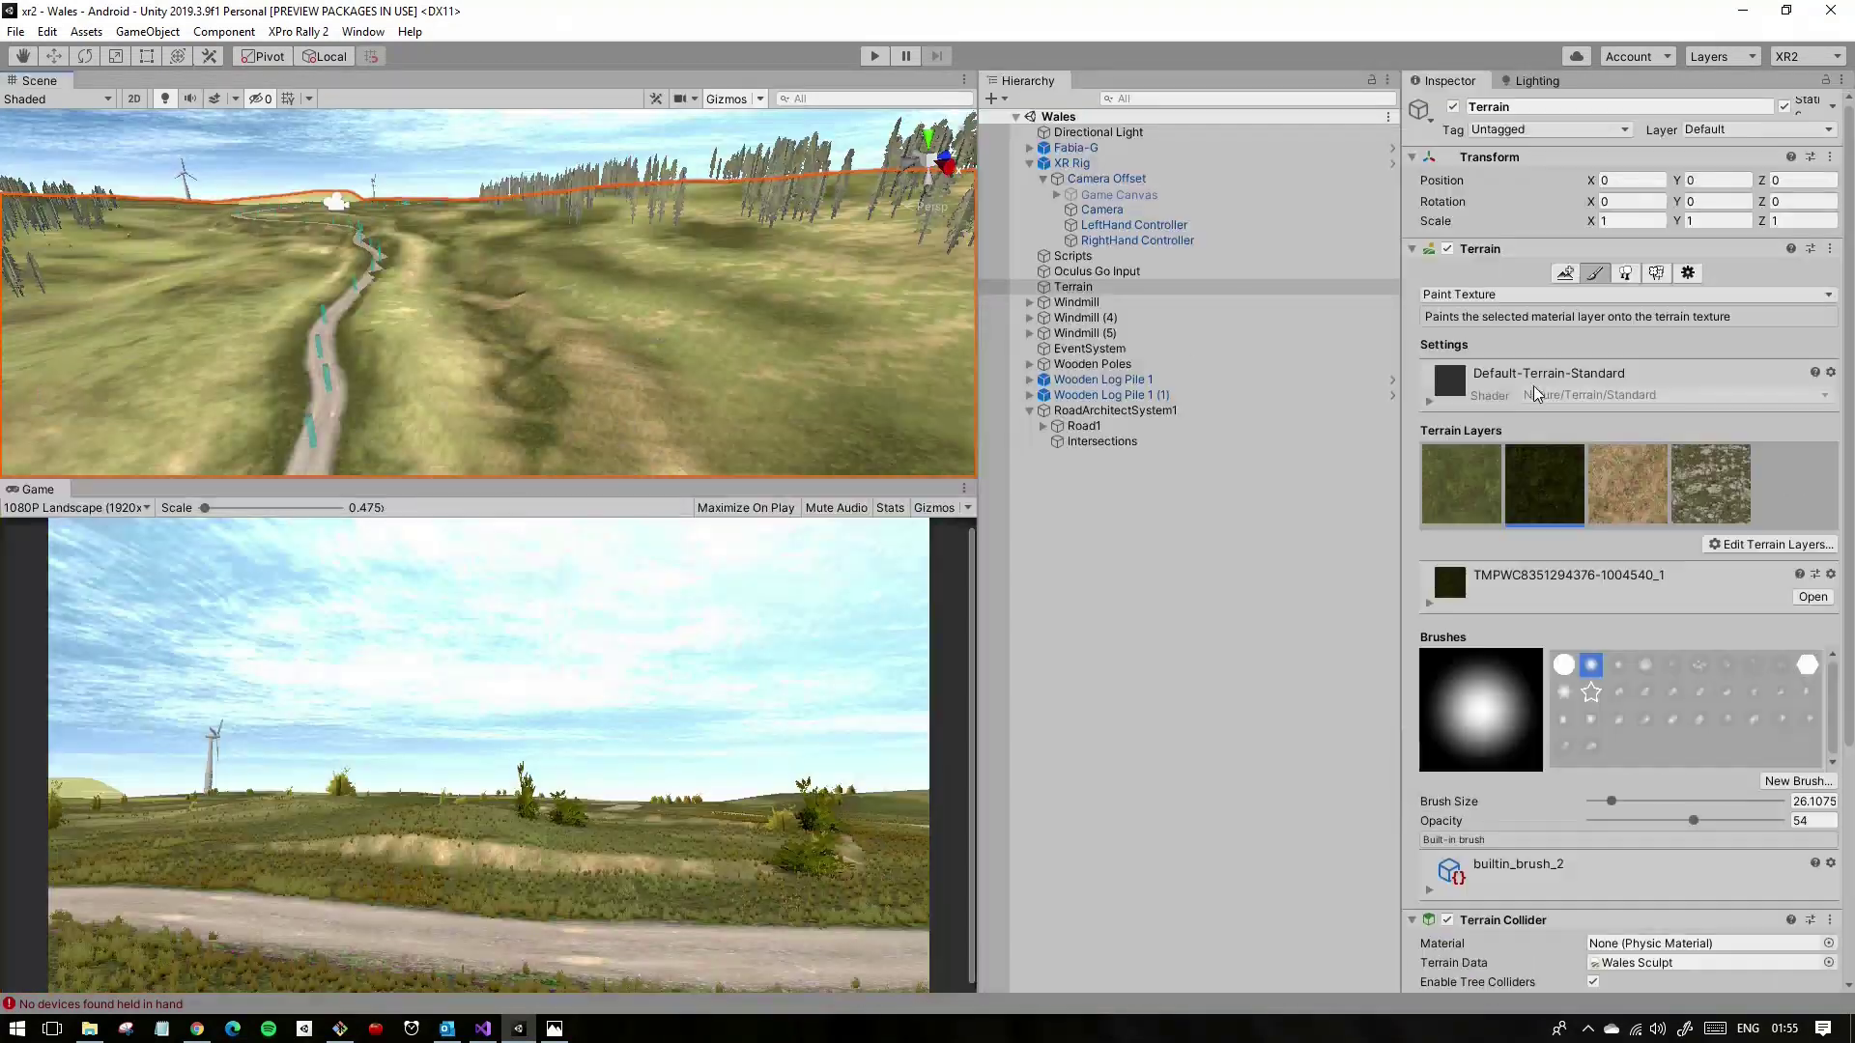
key("shift+space")
key("shift+space")
key("shift+space")
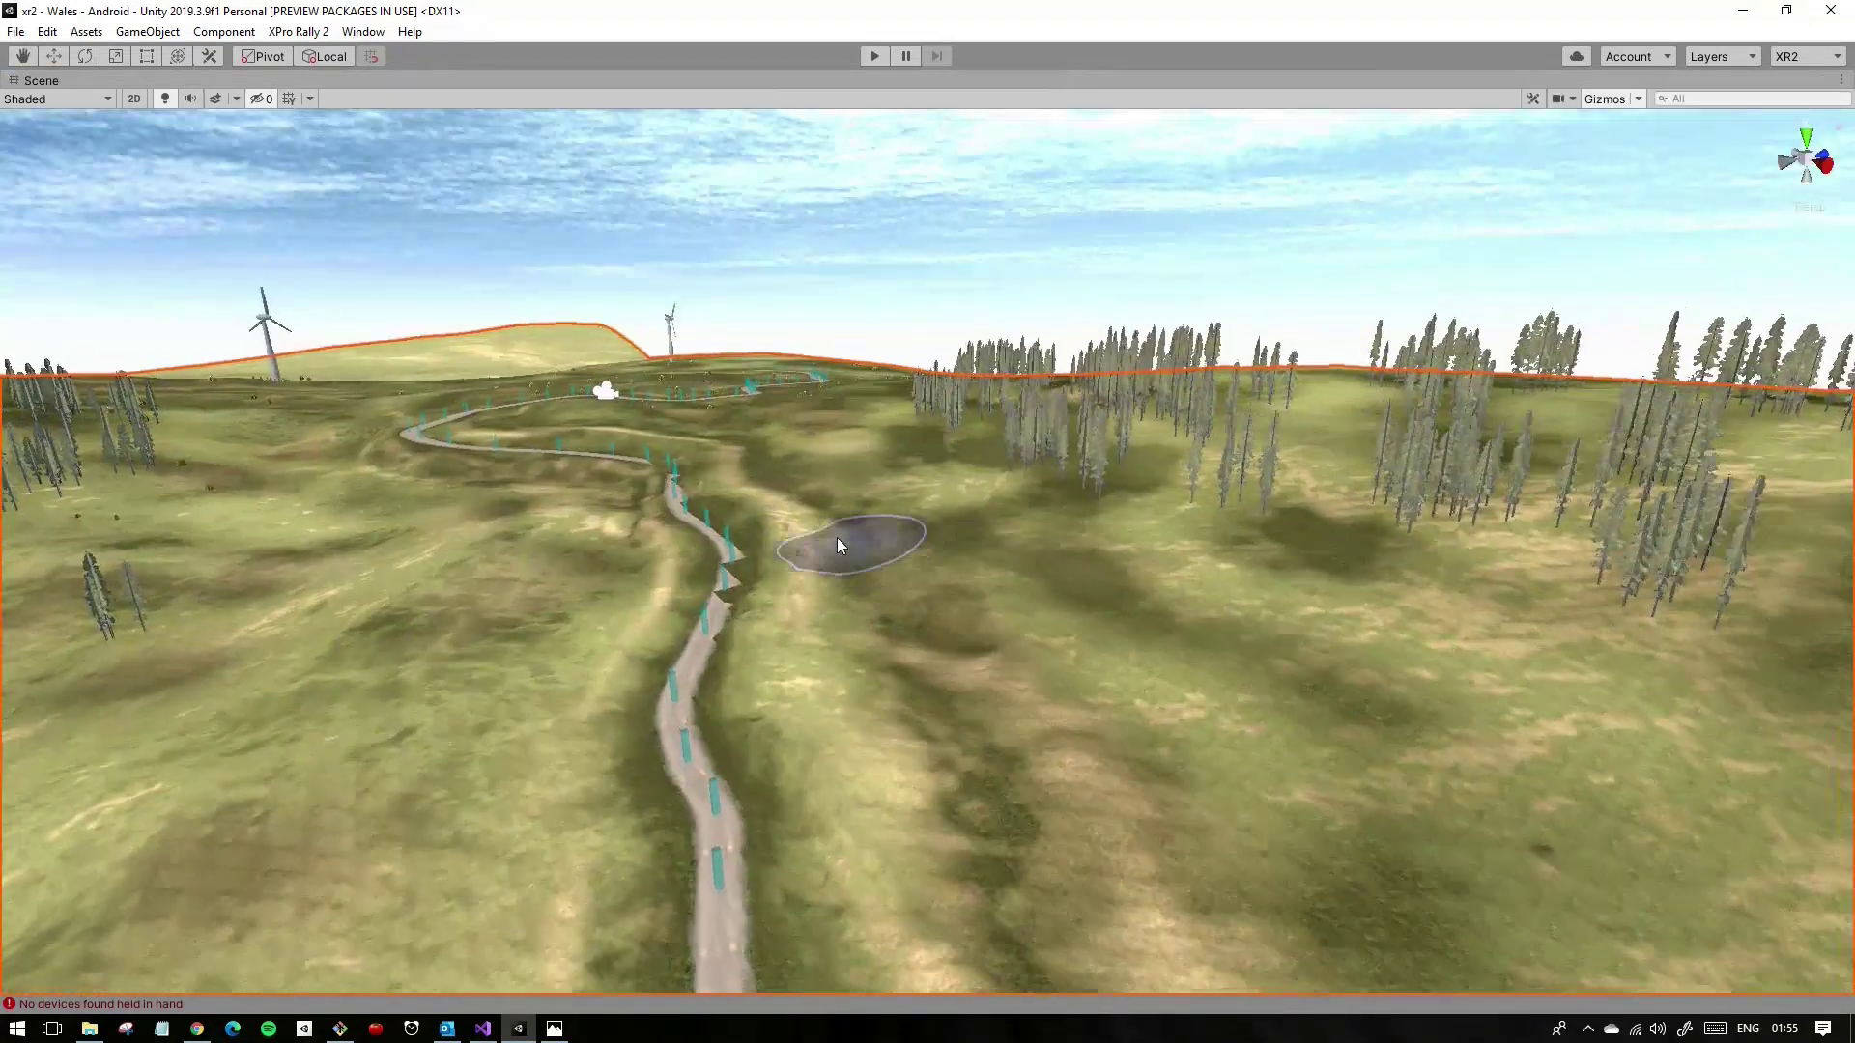
right_click_drag(945, 698, 989, 583)
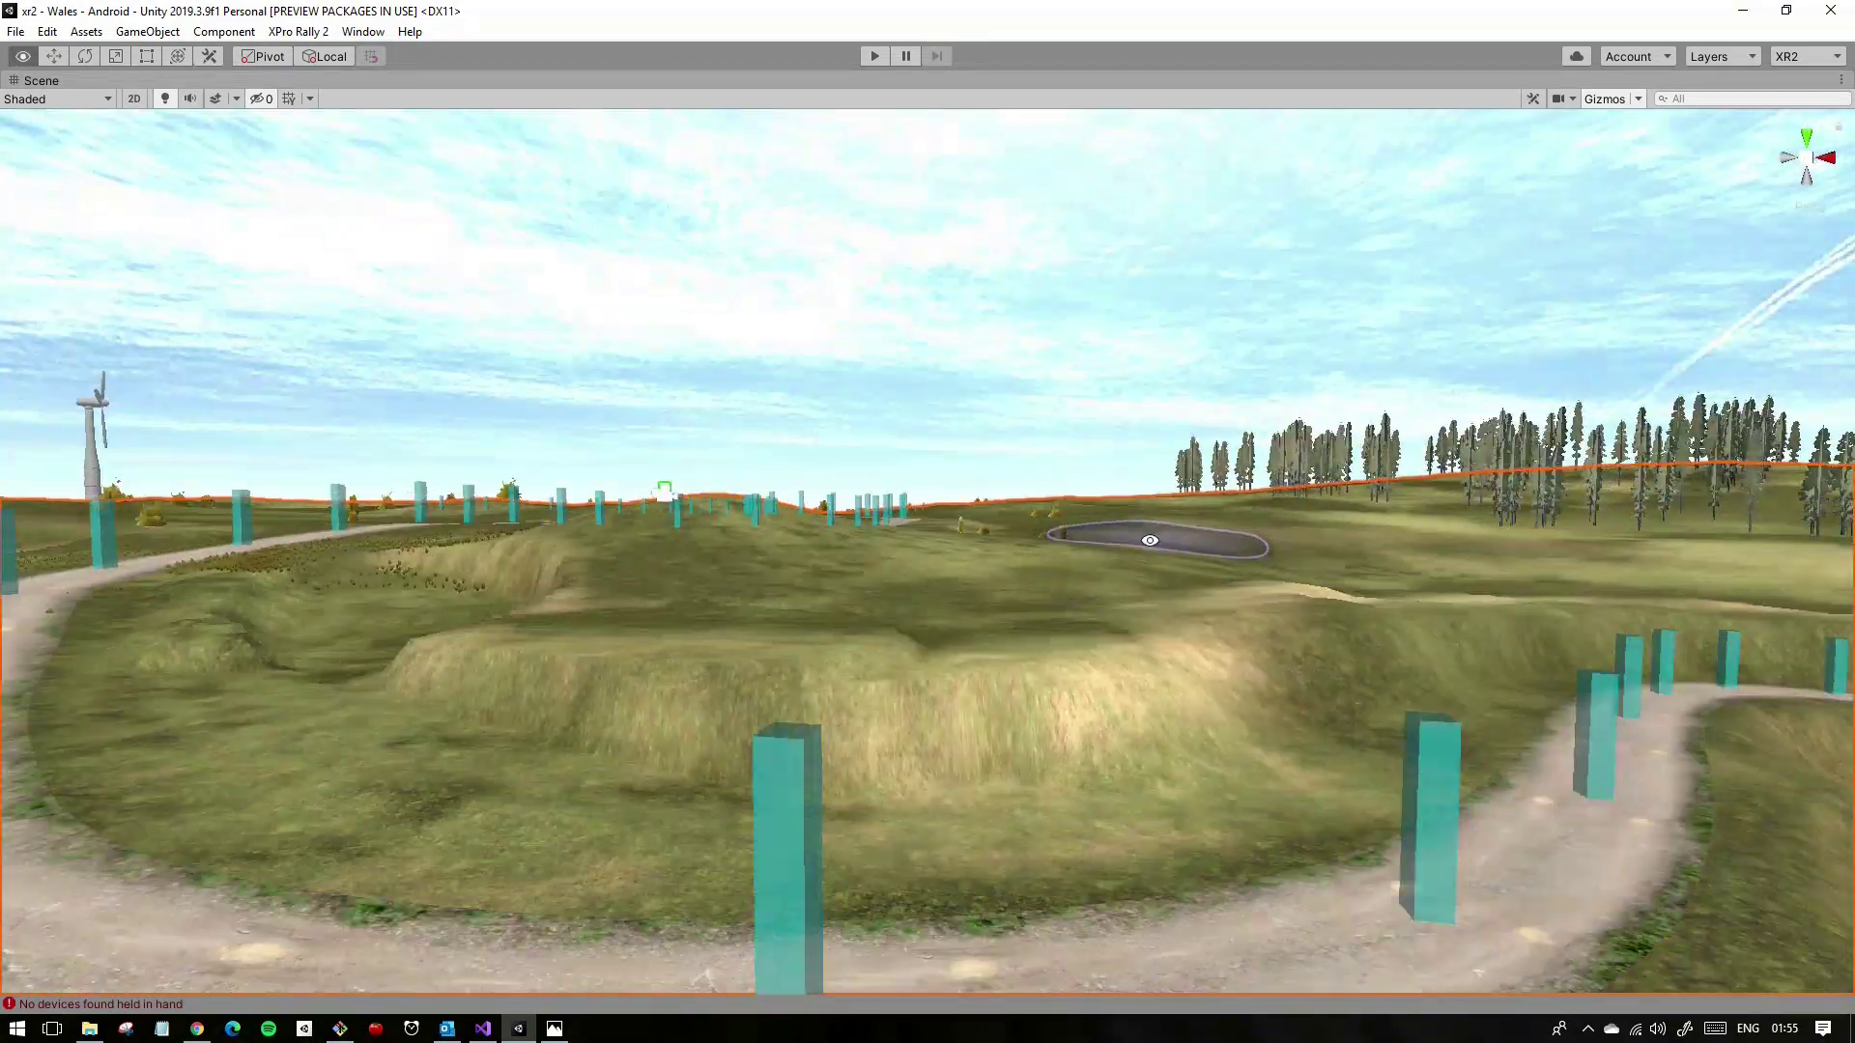
key("alt+Tab")
mouse_move(747, 541)
right_mouse_down()
mouse_move(882, 592)
mouse_move(936, 560)
mouse_move(936, 402)
mouse_move(801, 791)
right_mouse_up()
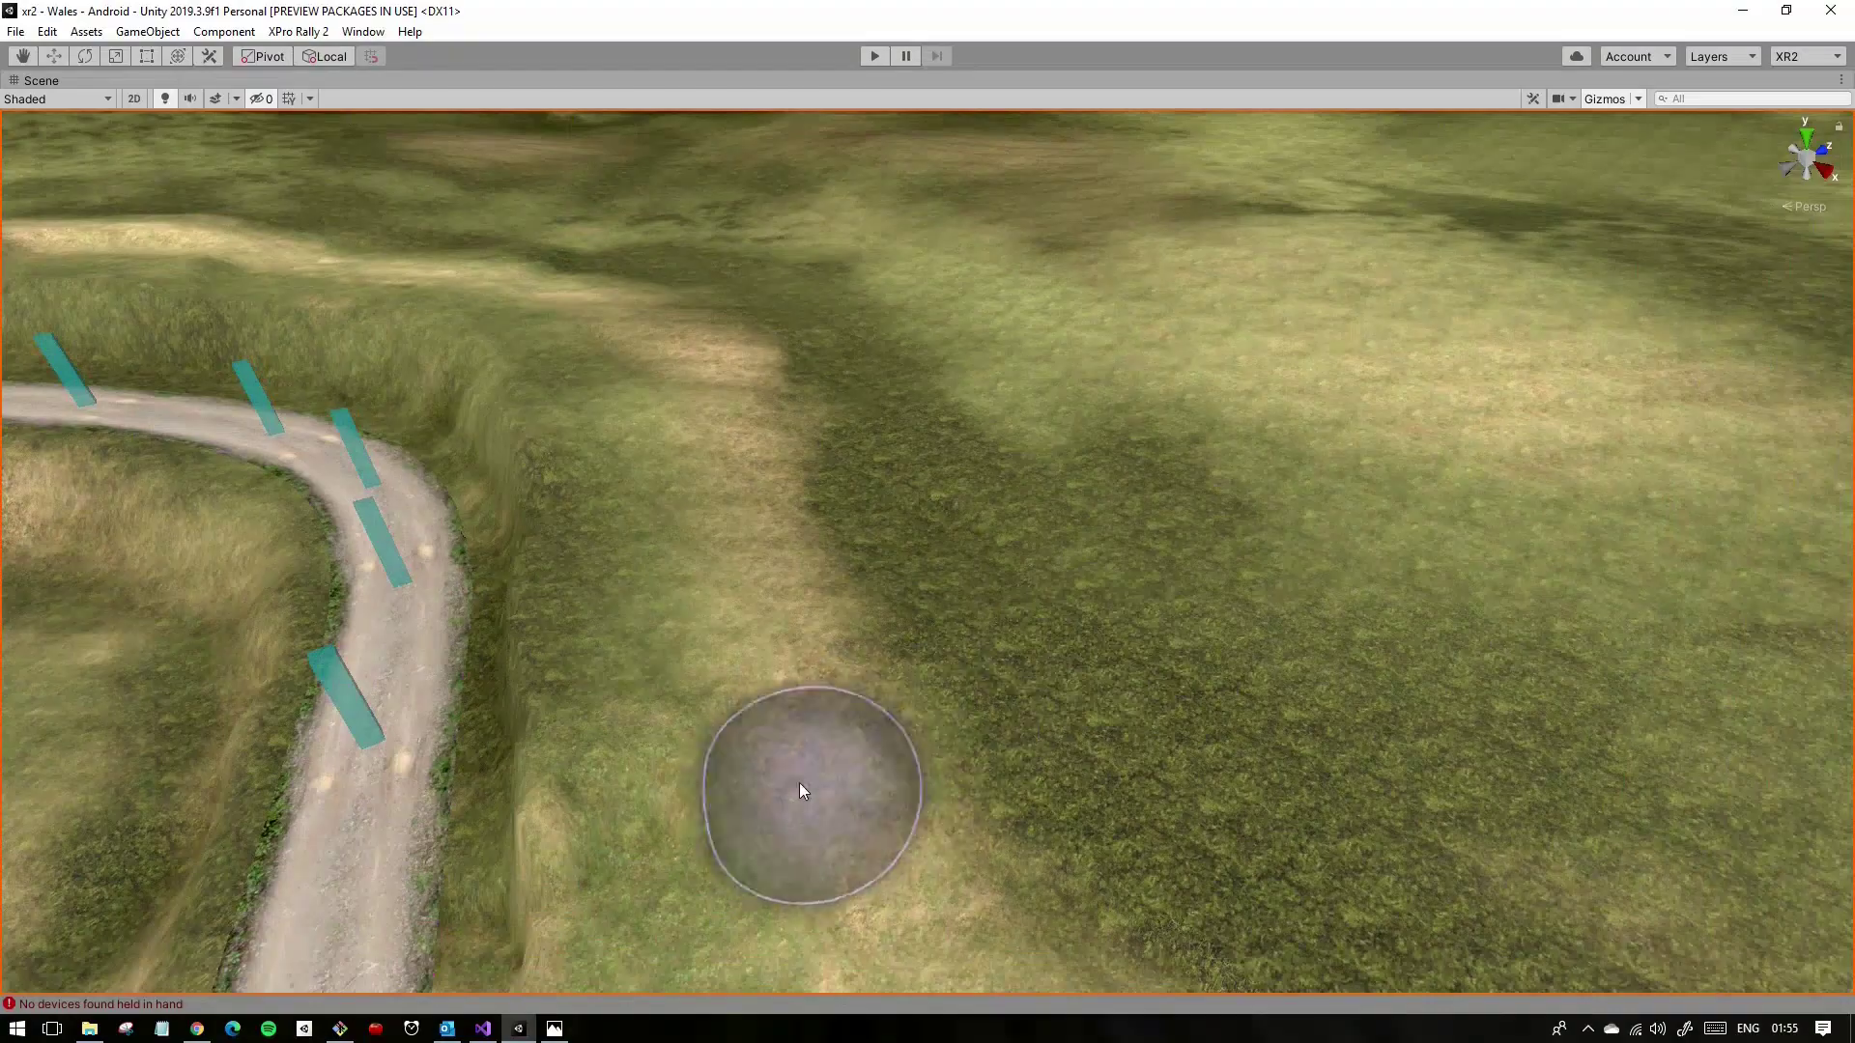
mouse_move(920, 680)
right_mouse_down()
mouse_move(860, 776)
mouse_move(868, 584)
mouse_move(1017, 607)
right_mouse_up()
Step: Extend the dark grass along the road's curve and set Set Height target to 117.6712
mouse_move(978, 475)
right_mouse_down()
mouse_move(976, 809)
mouse_move(879, 469)
right_mouse_up()
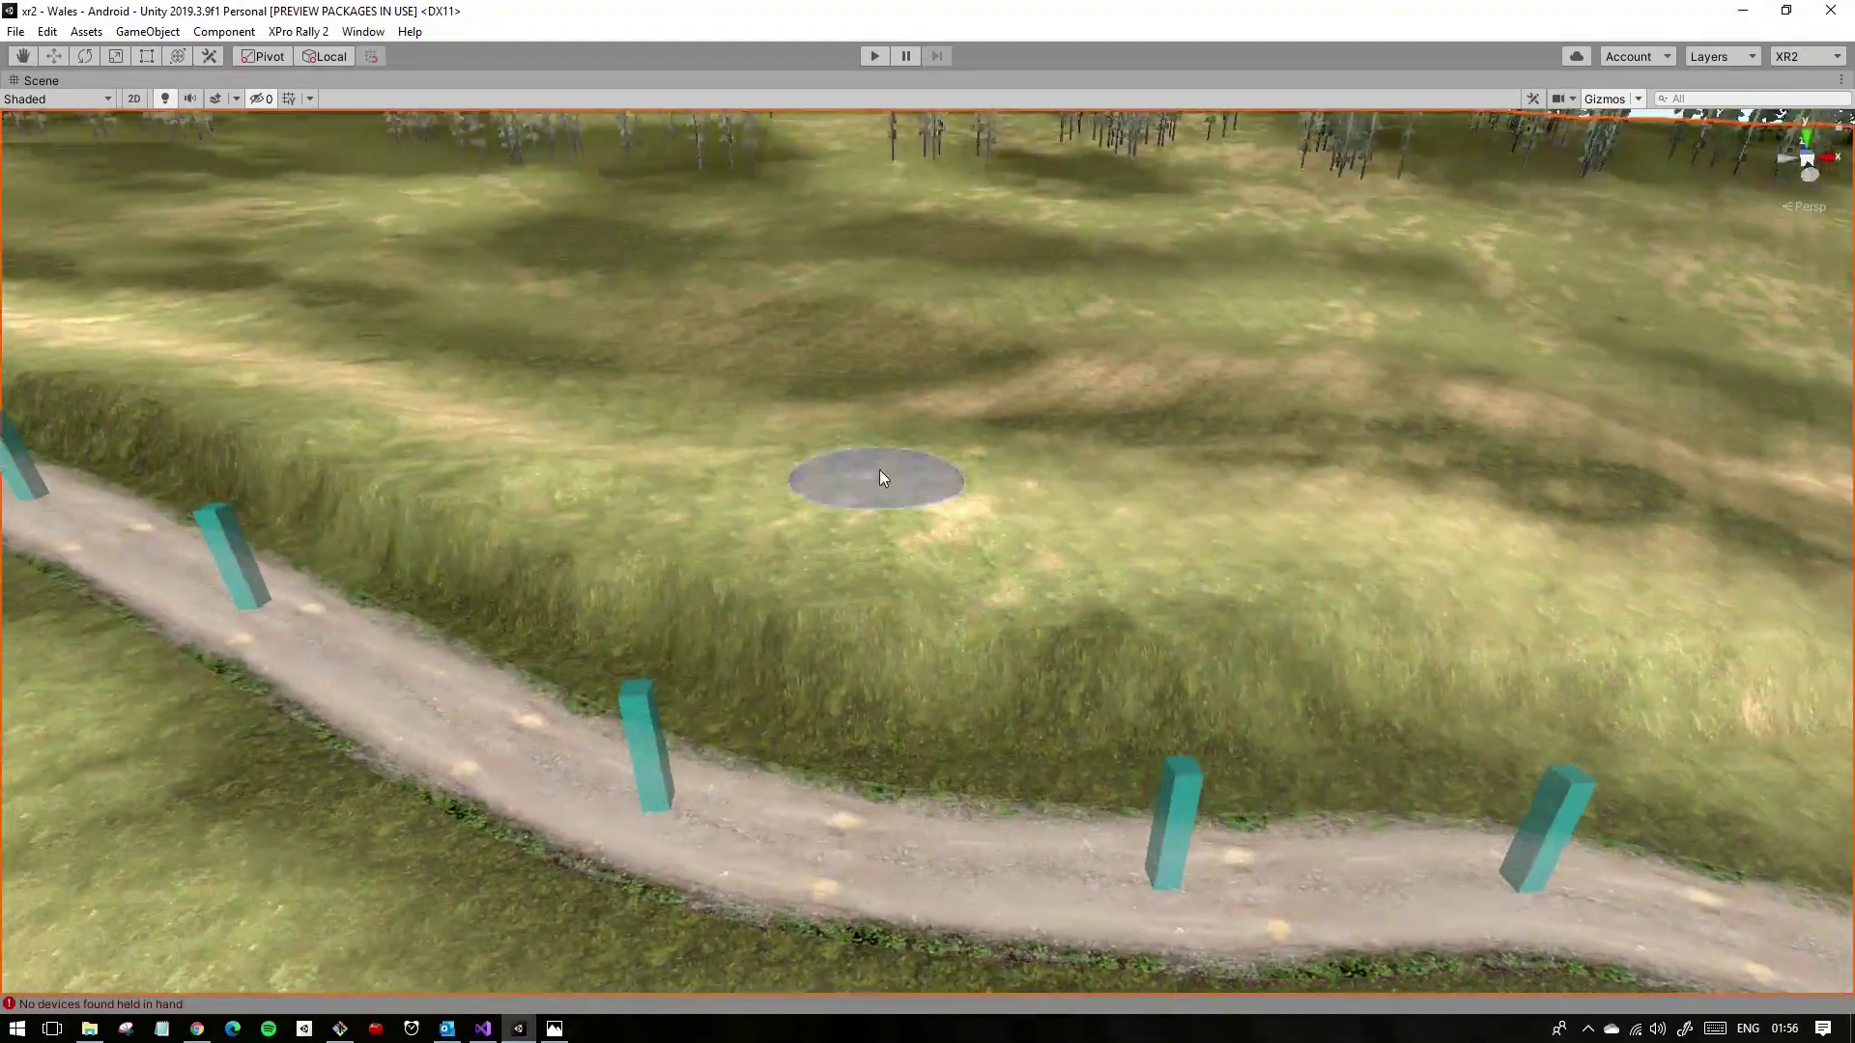
right_click_drag(1354, 531, 812, 501)
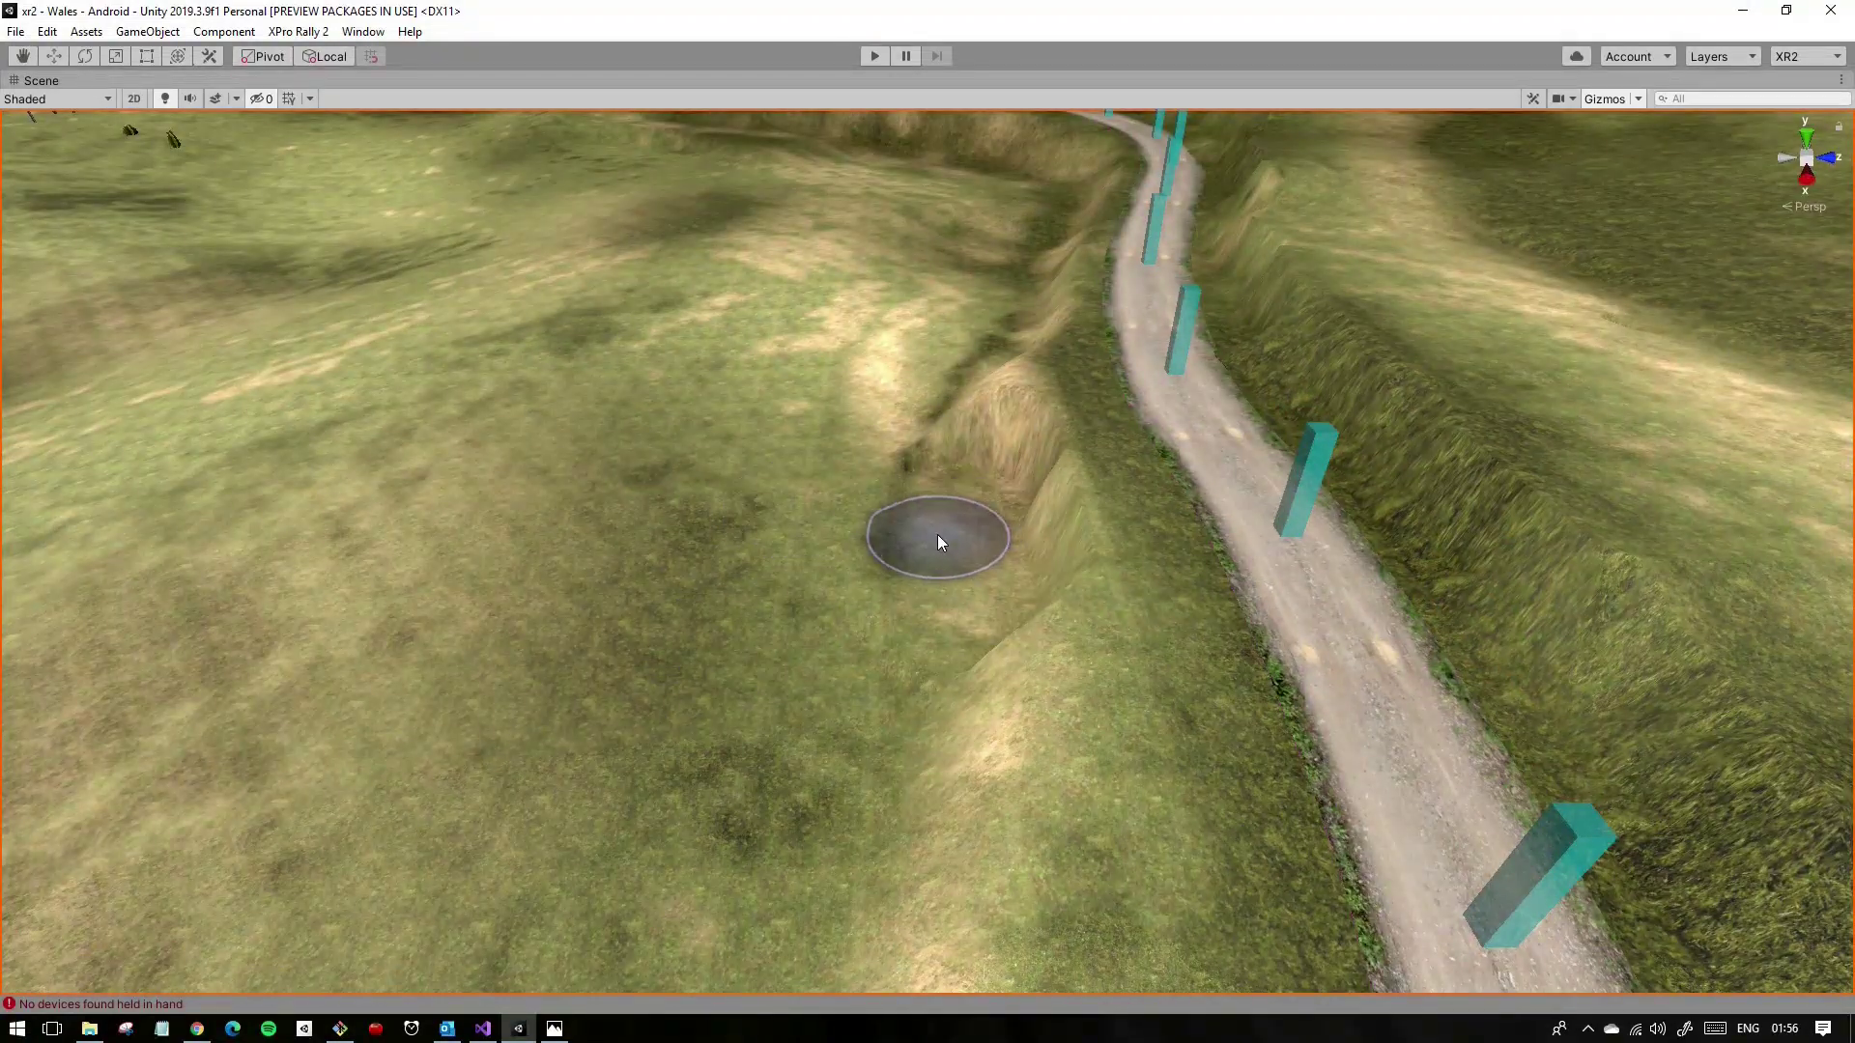
right_click_drag(972, 513, 896, 451)
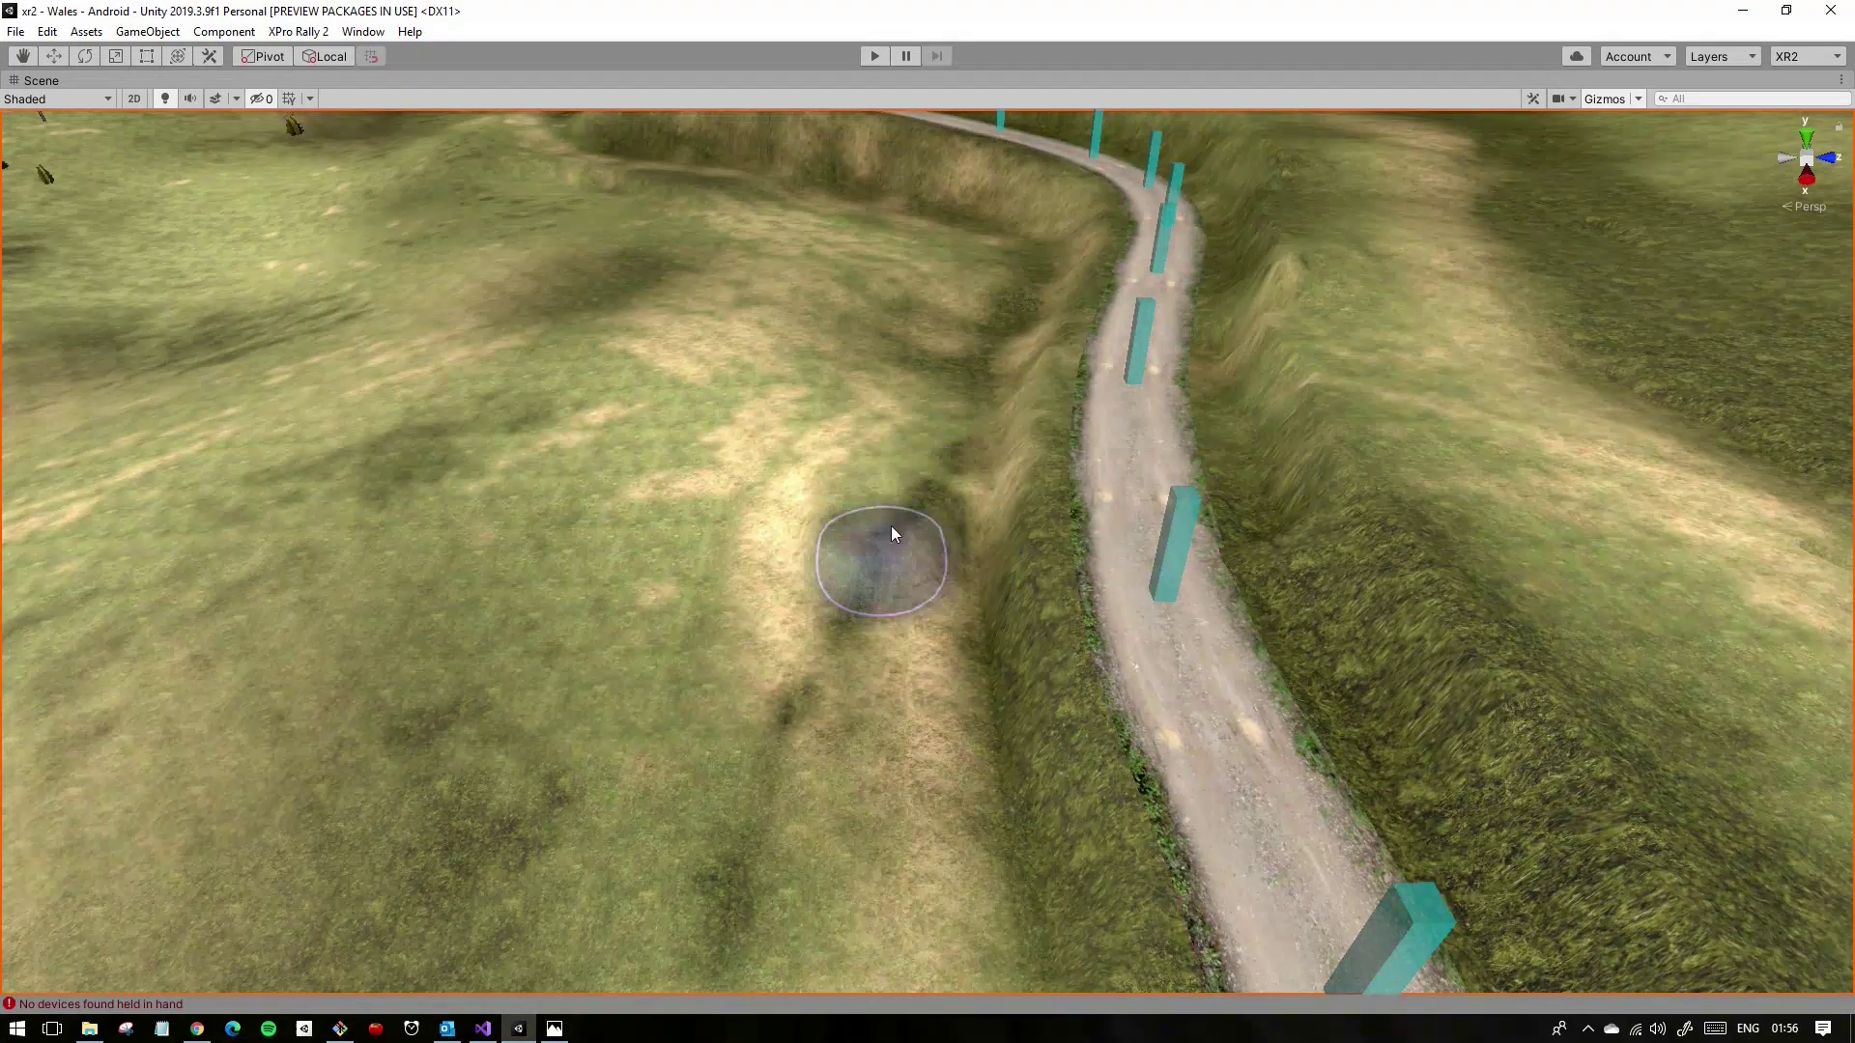
right_click_drag(891, 525, 928, 467)
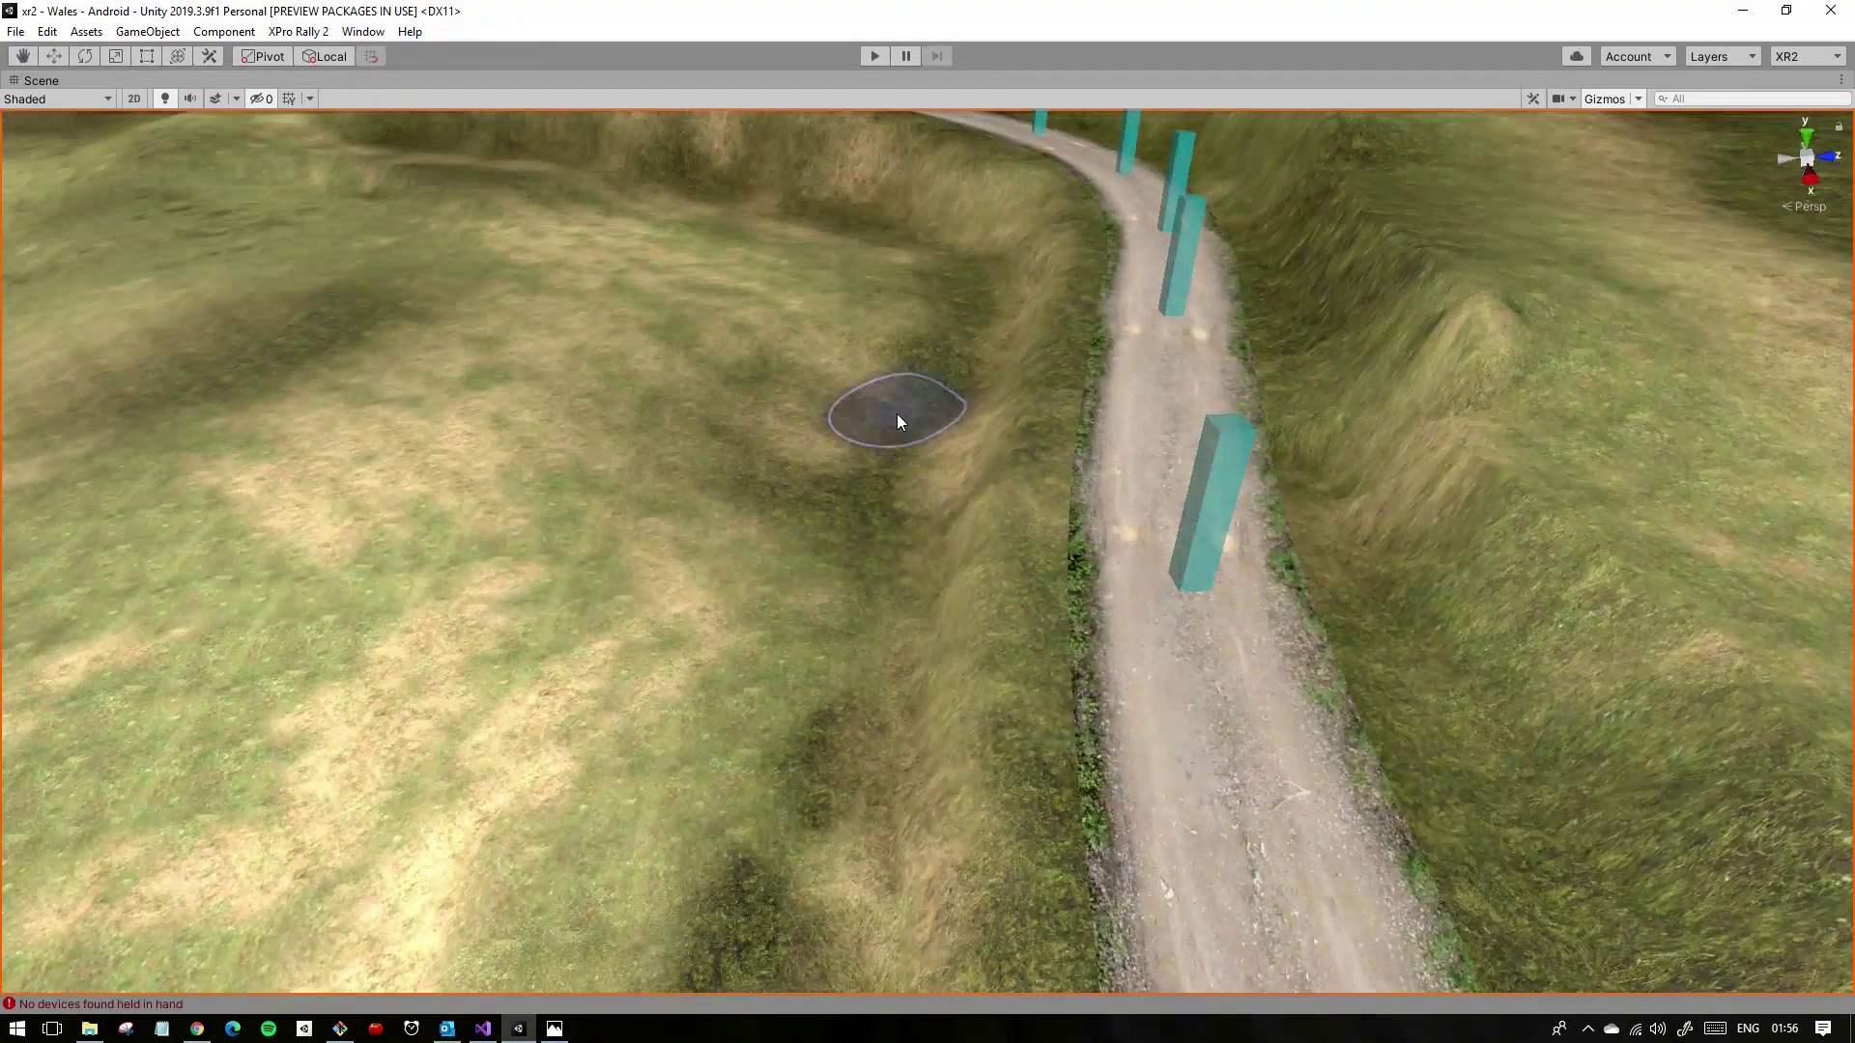
mouse_move(937, 432)
right_mouse_down()
mouse_move(880, 503)
mouse_move(886, 434)
mouse_move(954, 493)
mouse_move(1026, 495)
mouse_move(897, 403)
mouse_move(939, 591)
right_mouse_up()
mouse_move(971, 422)
right_mouse_down()
mouse_move(915, 555)
mouse_move(947, 516)
mouse_move(735, 620)
right_mouse_up()
Step: Shrink the sculpting brush and lower its opacity for reshaping the hillsides
key("shift+space")
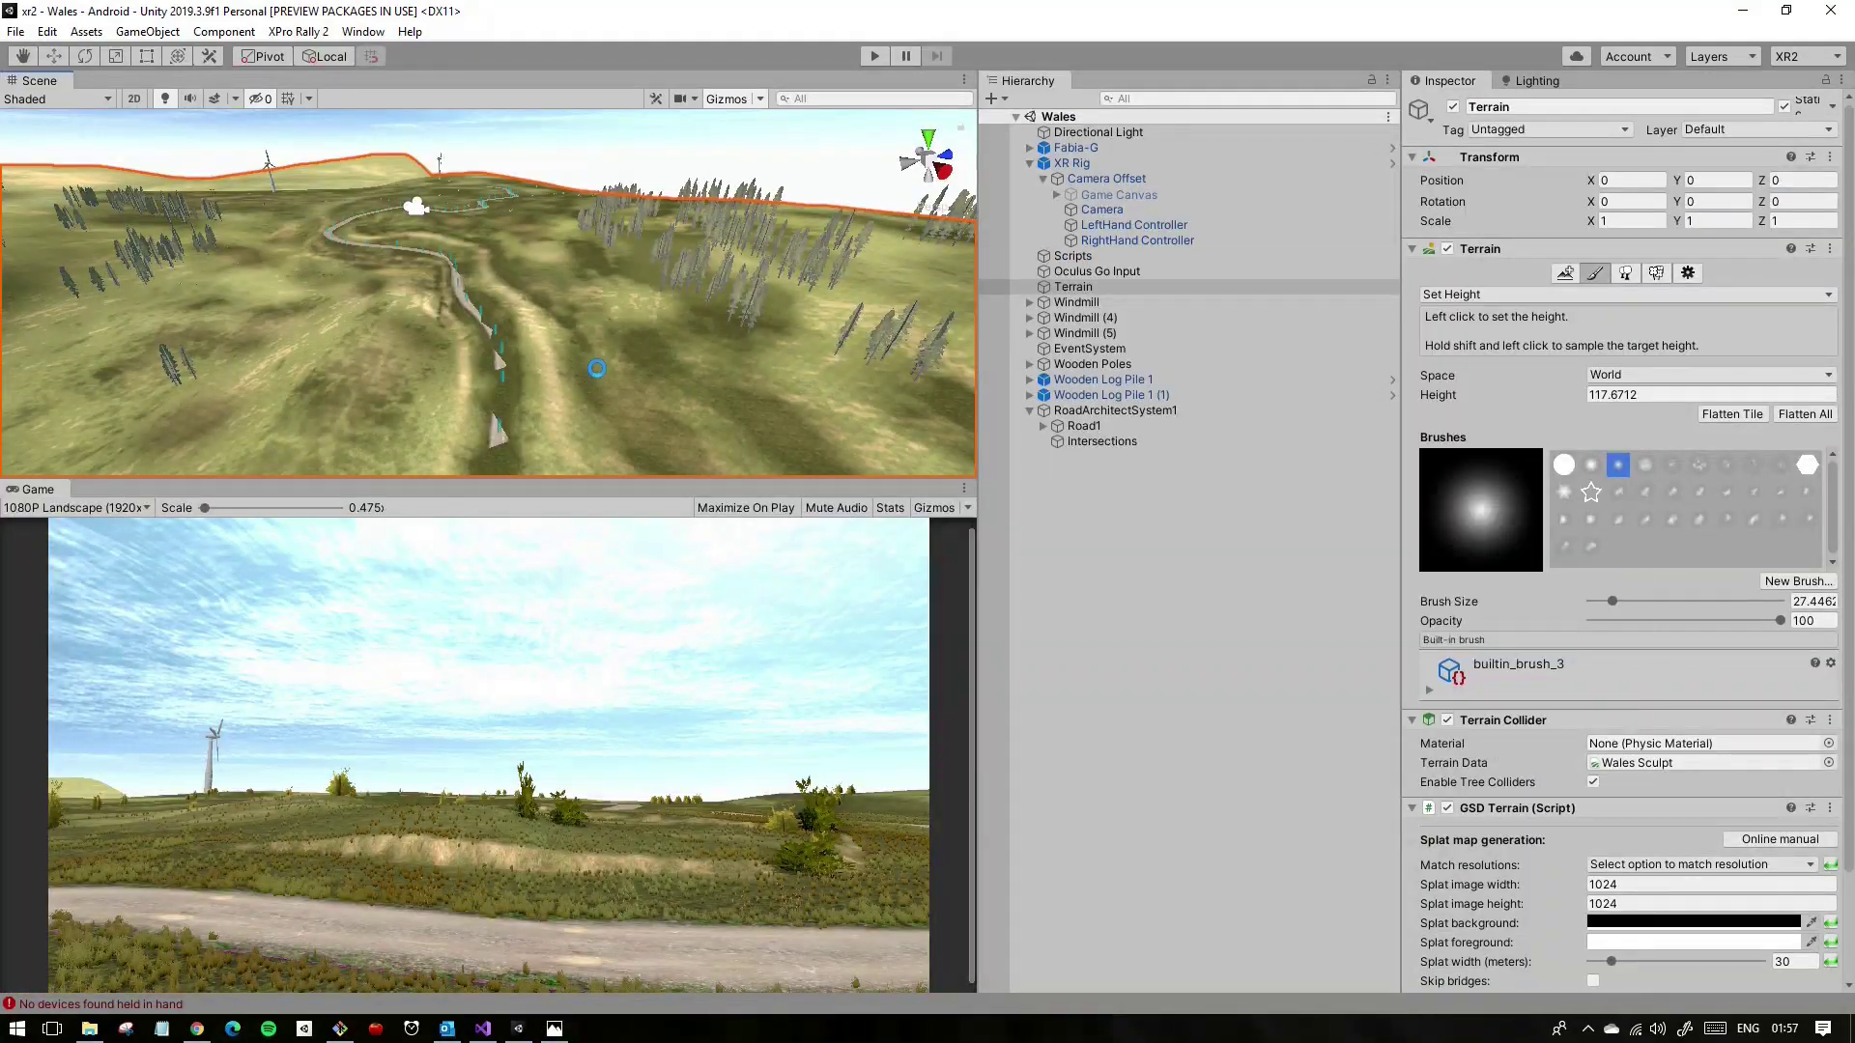
key("shift+space")
right_click_drag(966, 783, 1140, 744)
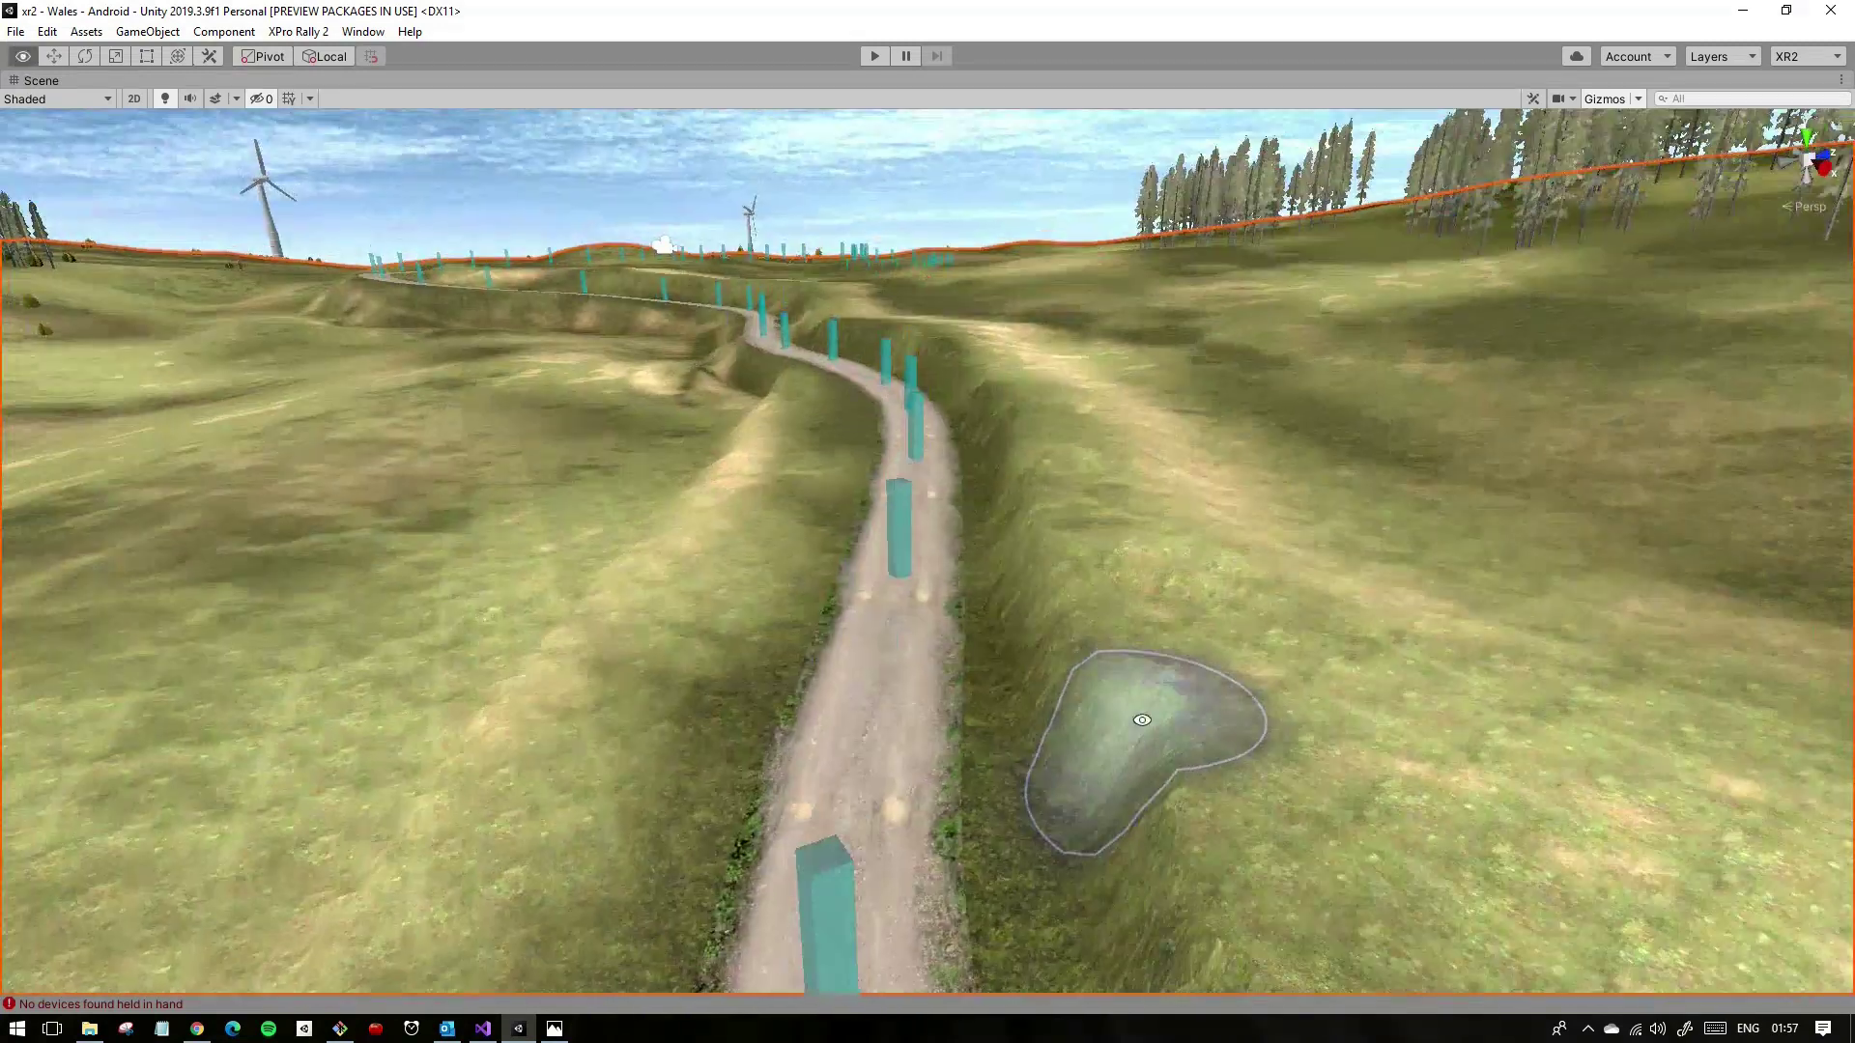
key("shift+space")
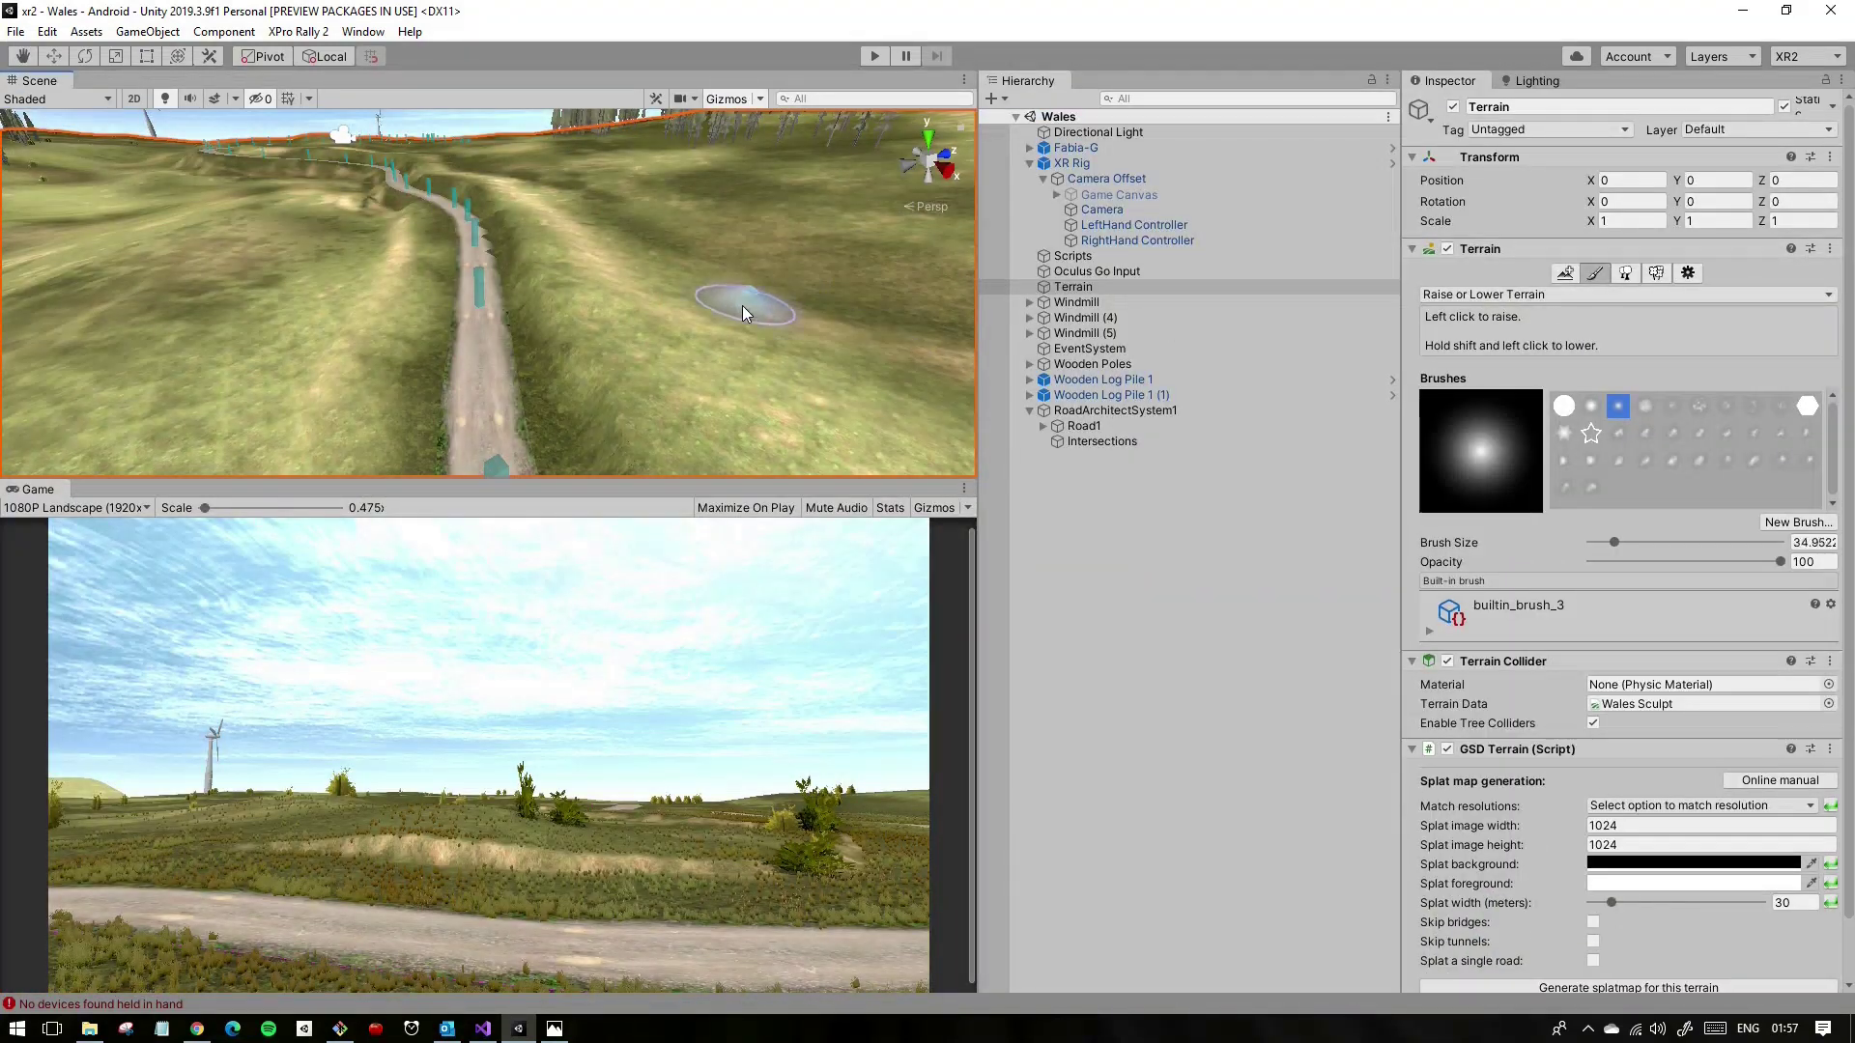
key("s")
key("a")
key("shift+space")
scroll(773, 287, "down", 3)
key("shift+space")
key("shift+space")
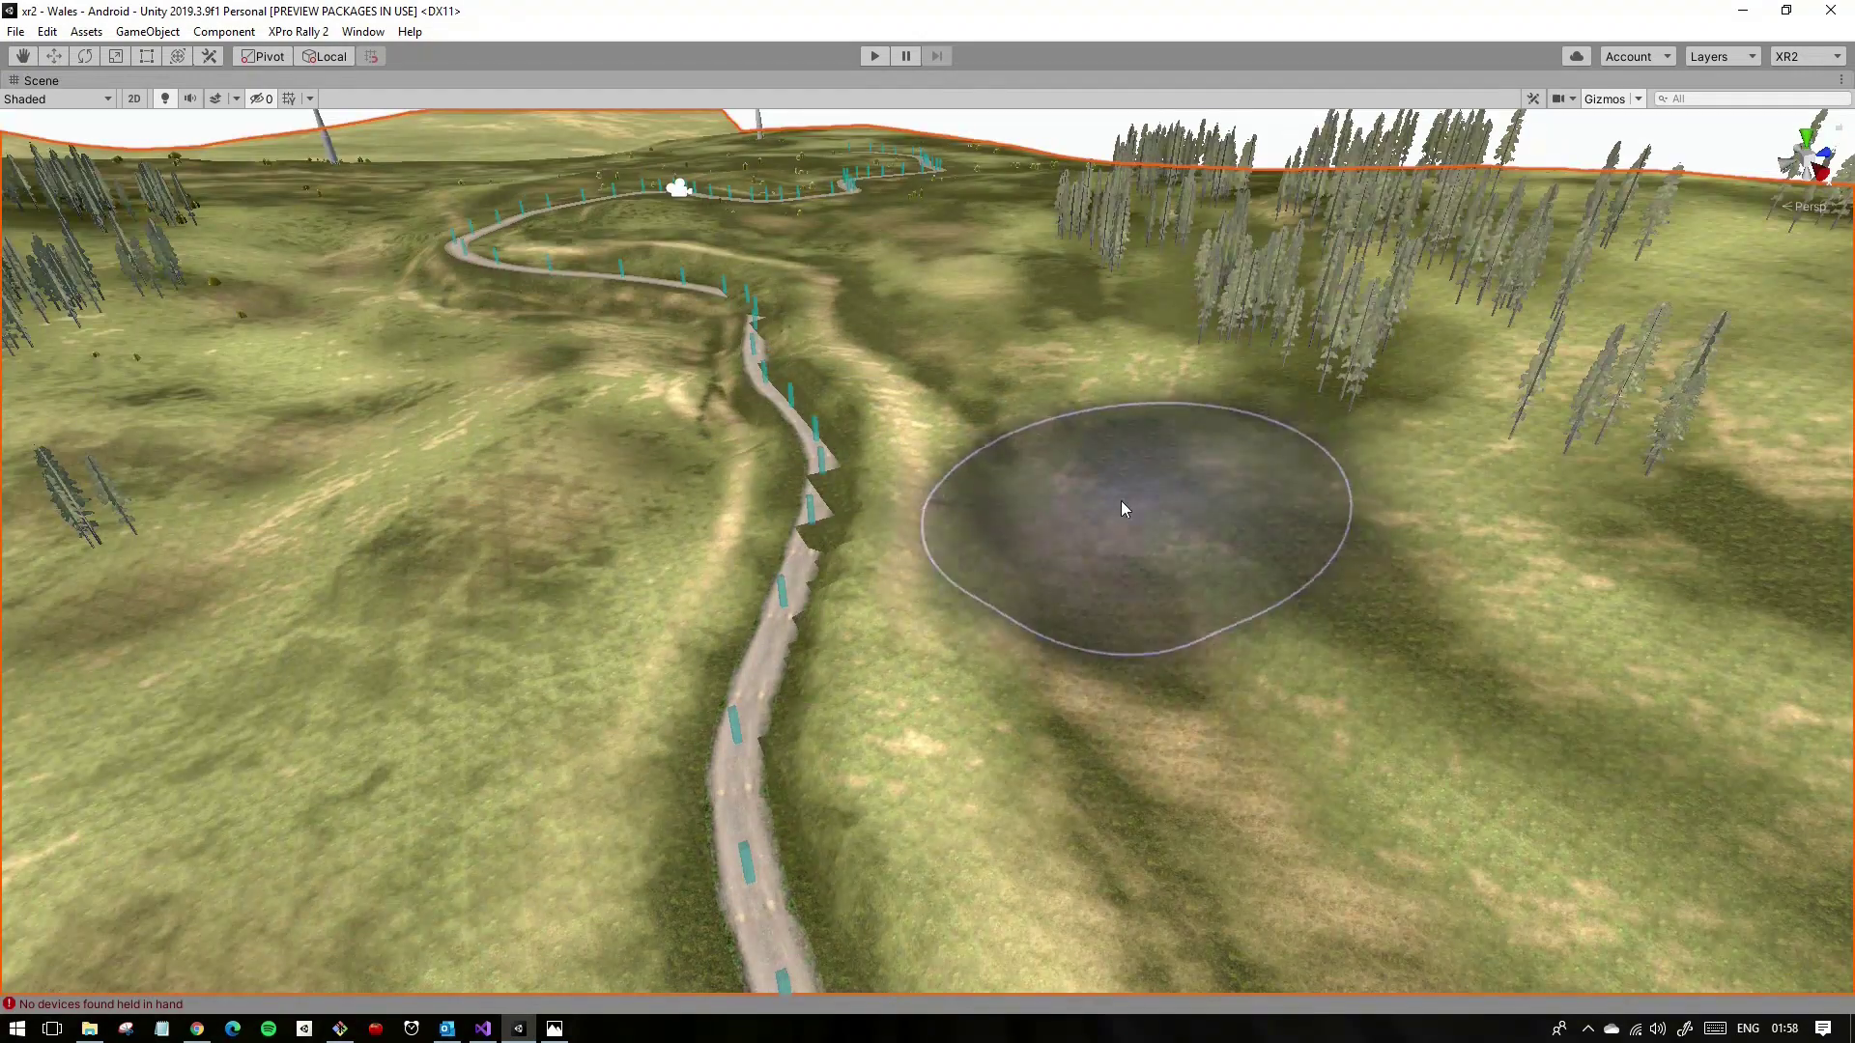
Step: Darken a broad grassy area by the road; select Smooth Height (brush 45.3224, opacity 36.2)
right_click_drag(1118, 443, 944, 580)
right_click_drag(861, 524, 896, 485)
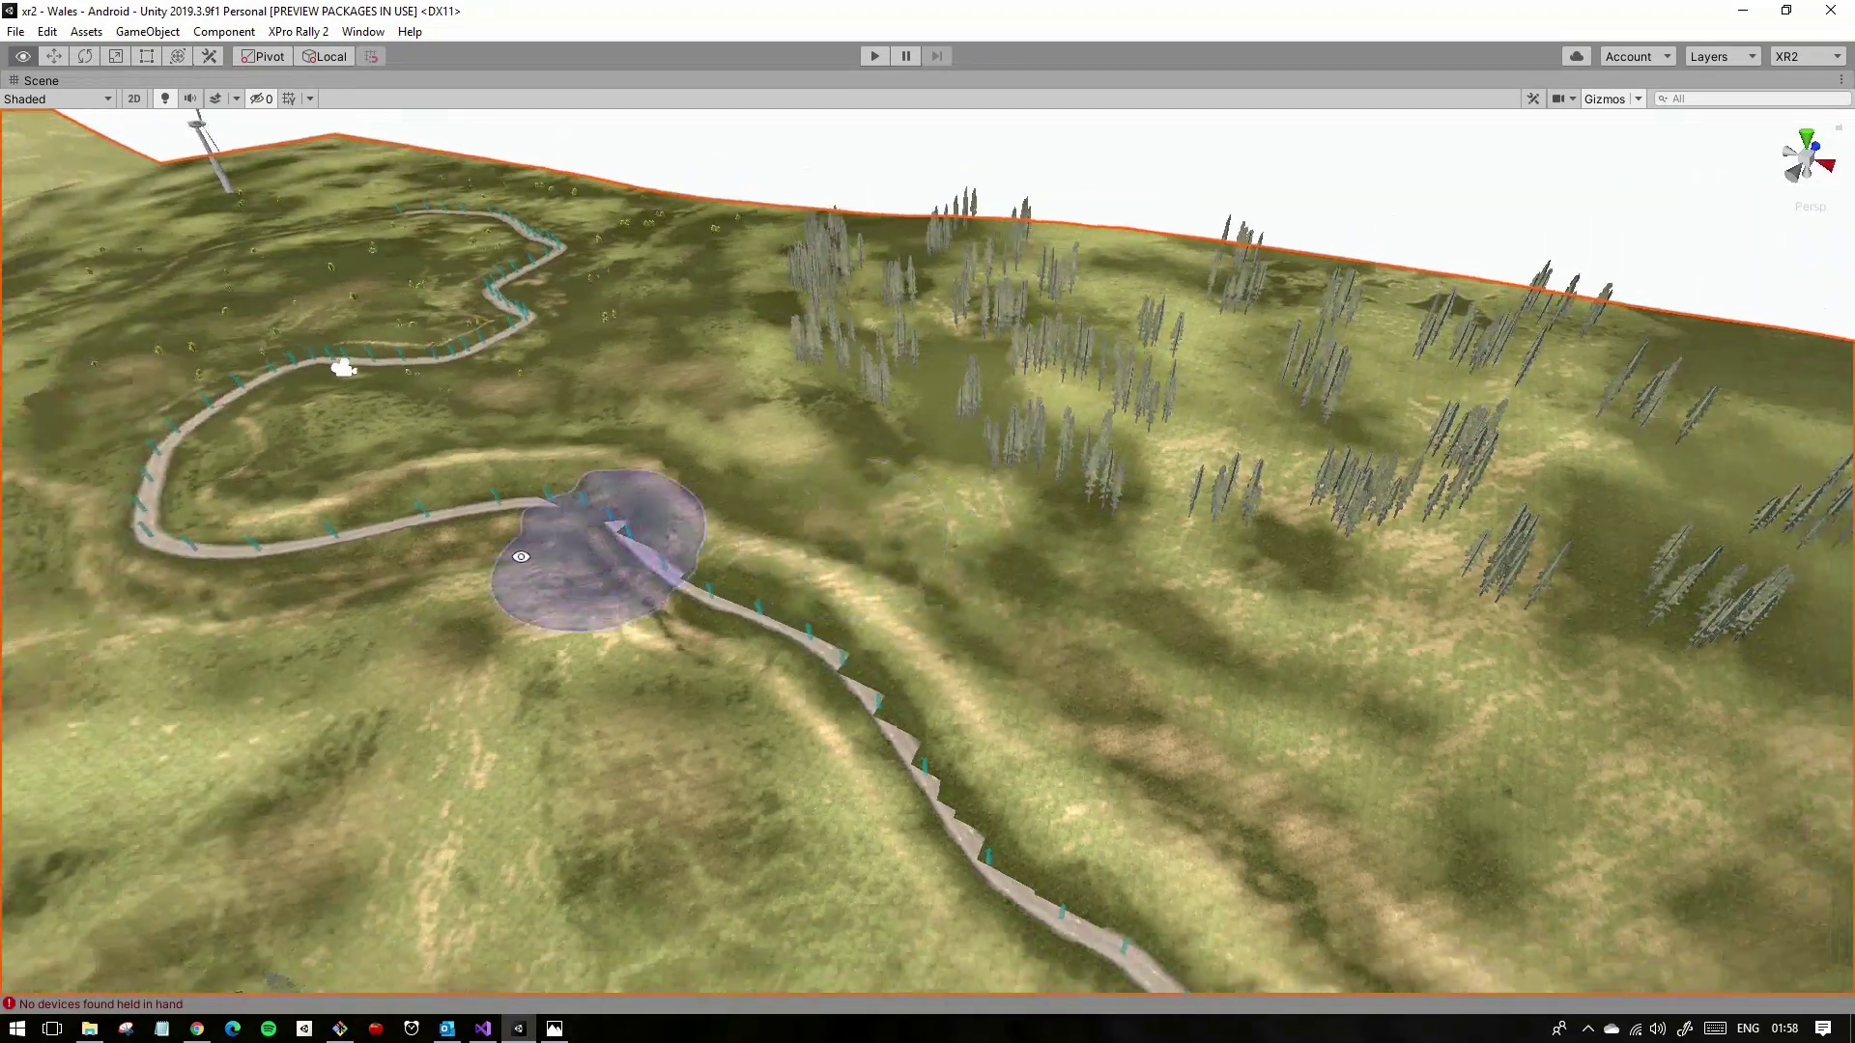
right_click_drag(796, 422, 786, 600)
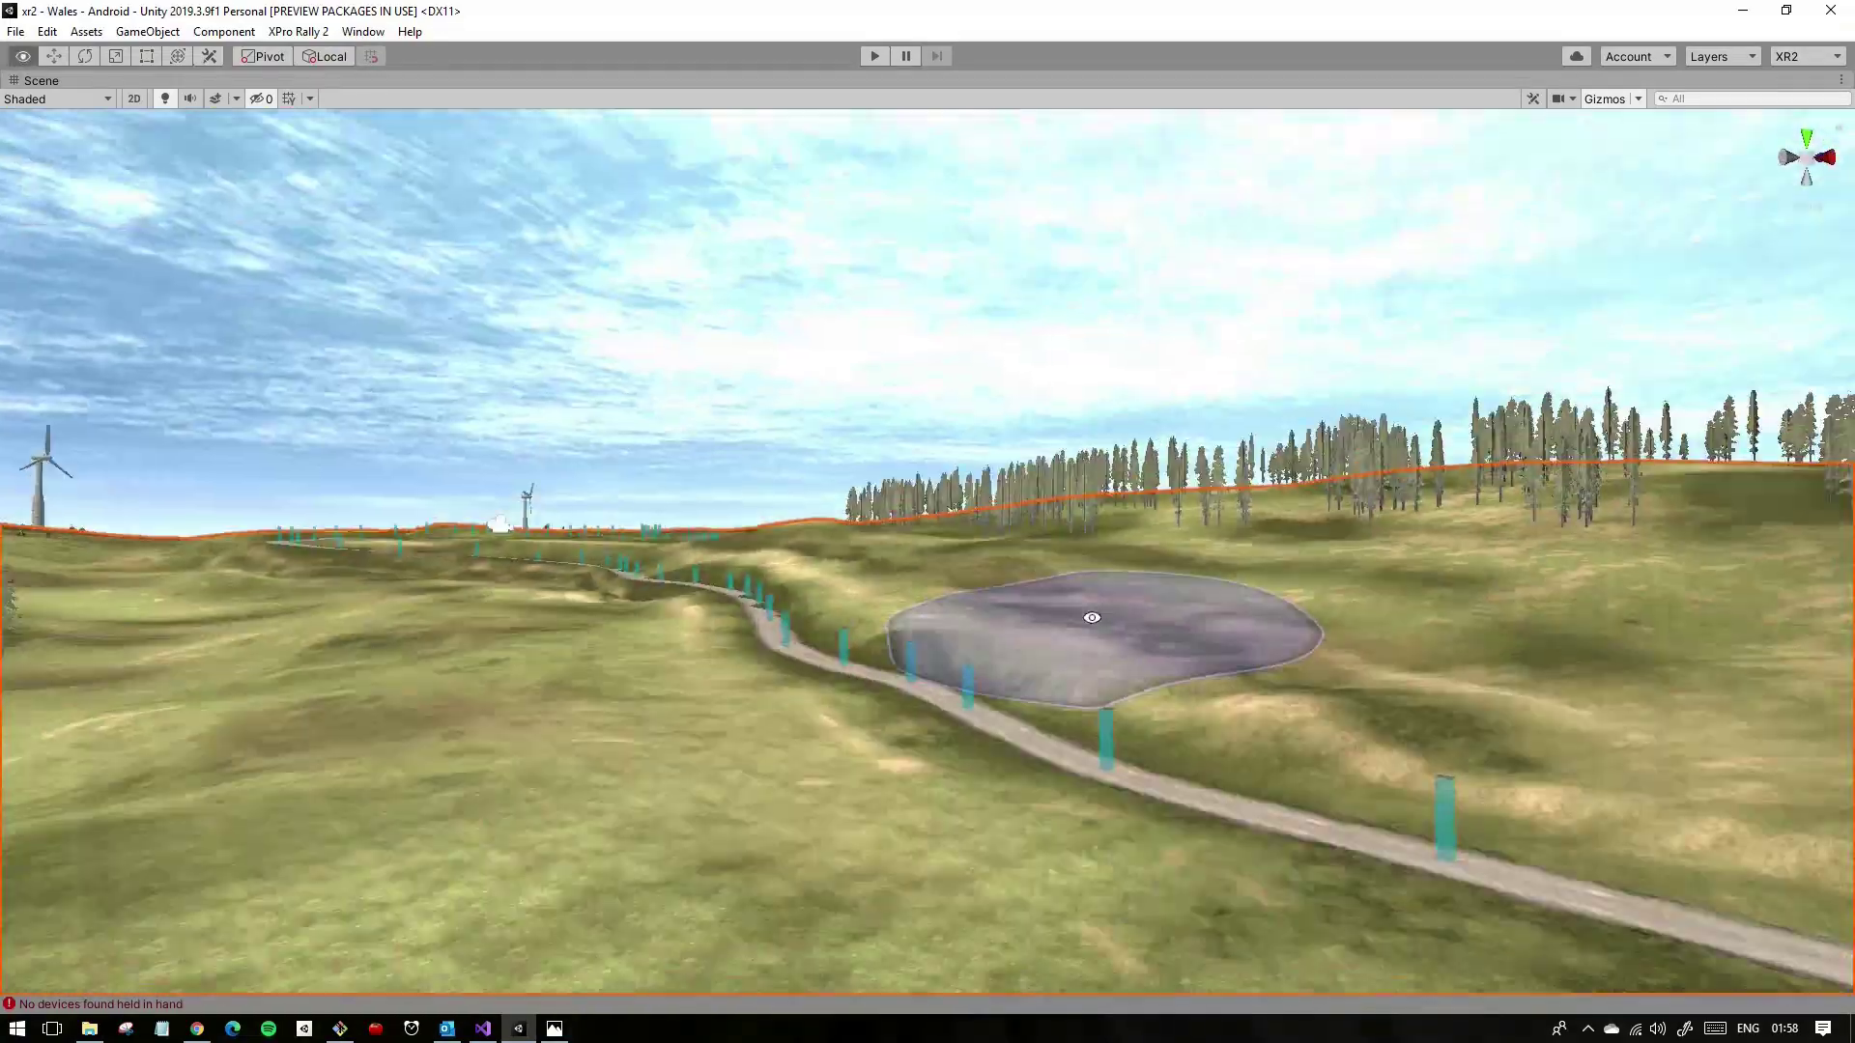
mouse_move(786, 600)
right_mouse_down()
mouse_move(1308, 681)
mouse_move(1103, 530)
mouse_move(865, 495)
mouse_move(1067, 606)
right_mouse_up()
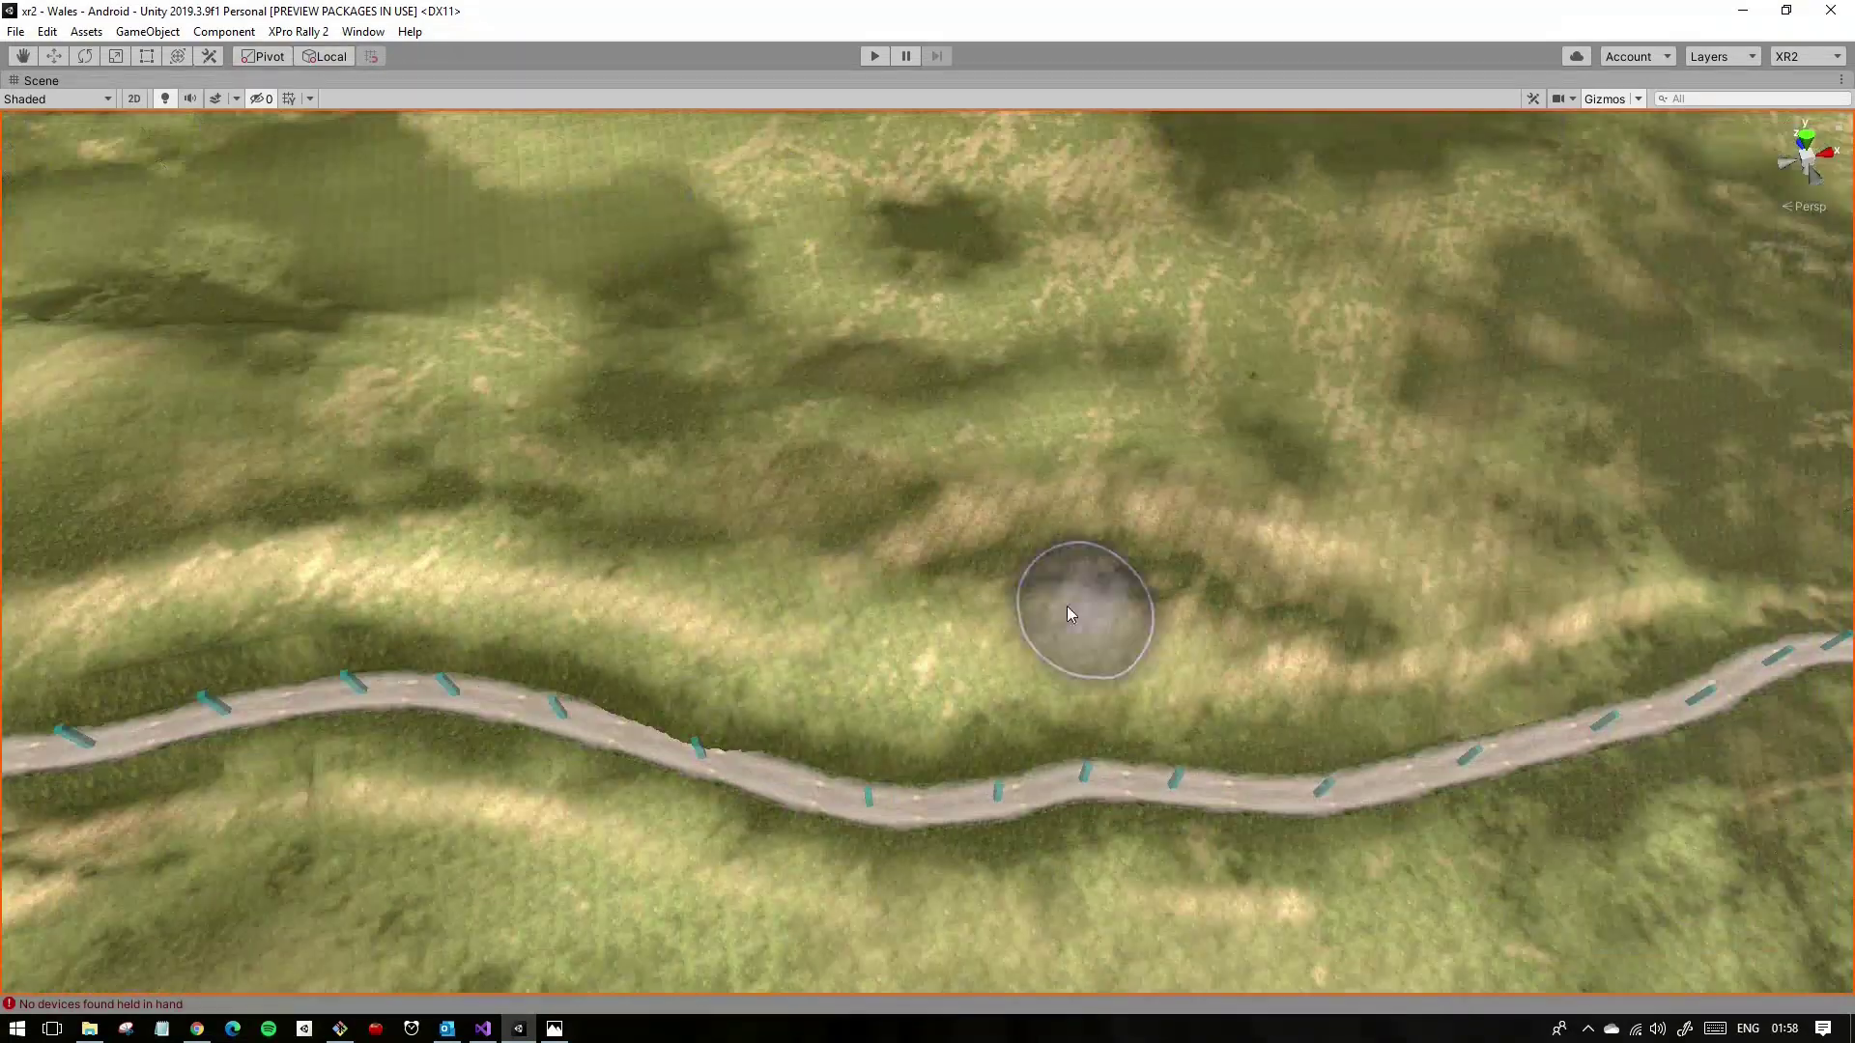
mouse_move(1111, 513)
right_mouse_down()
mouse_move(1202, 515)
mouse_move(994, 601)
right_mouse_up()
key("shift+space")
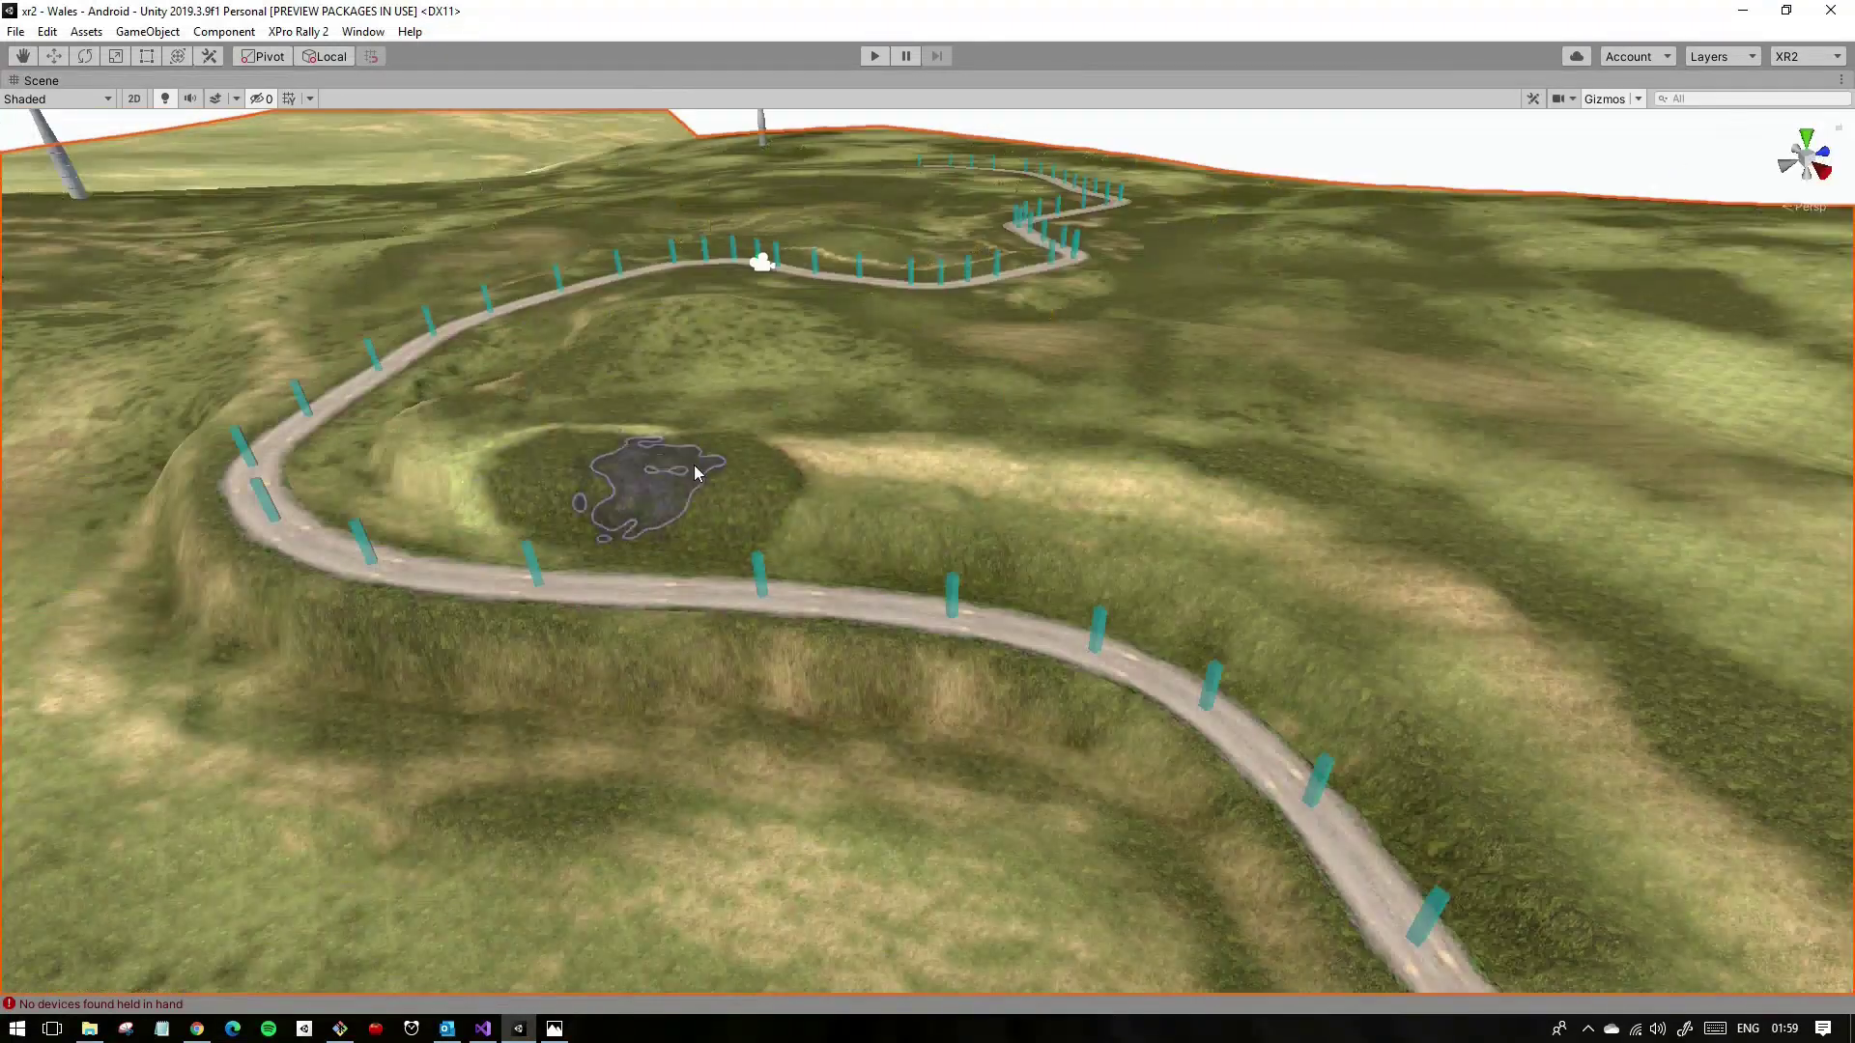
middle_click_drag(1208, 570, 836, 632)
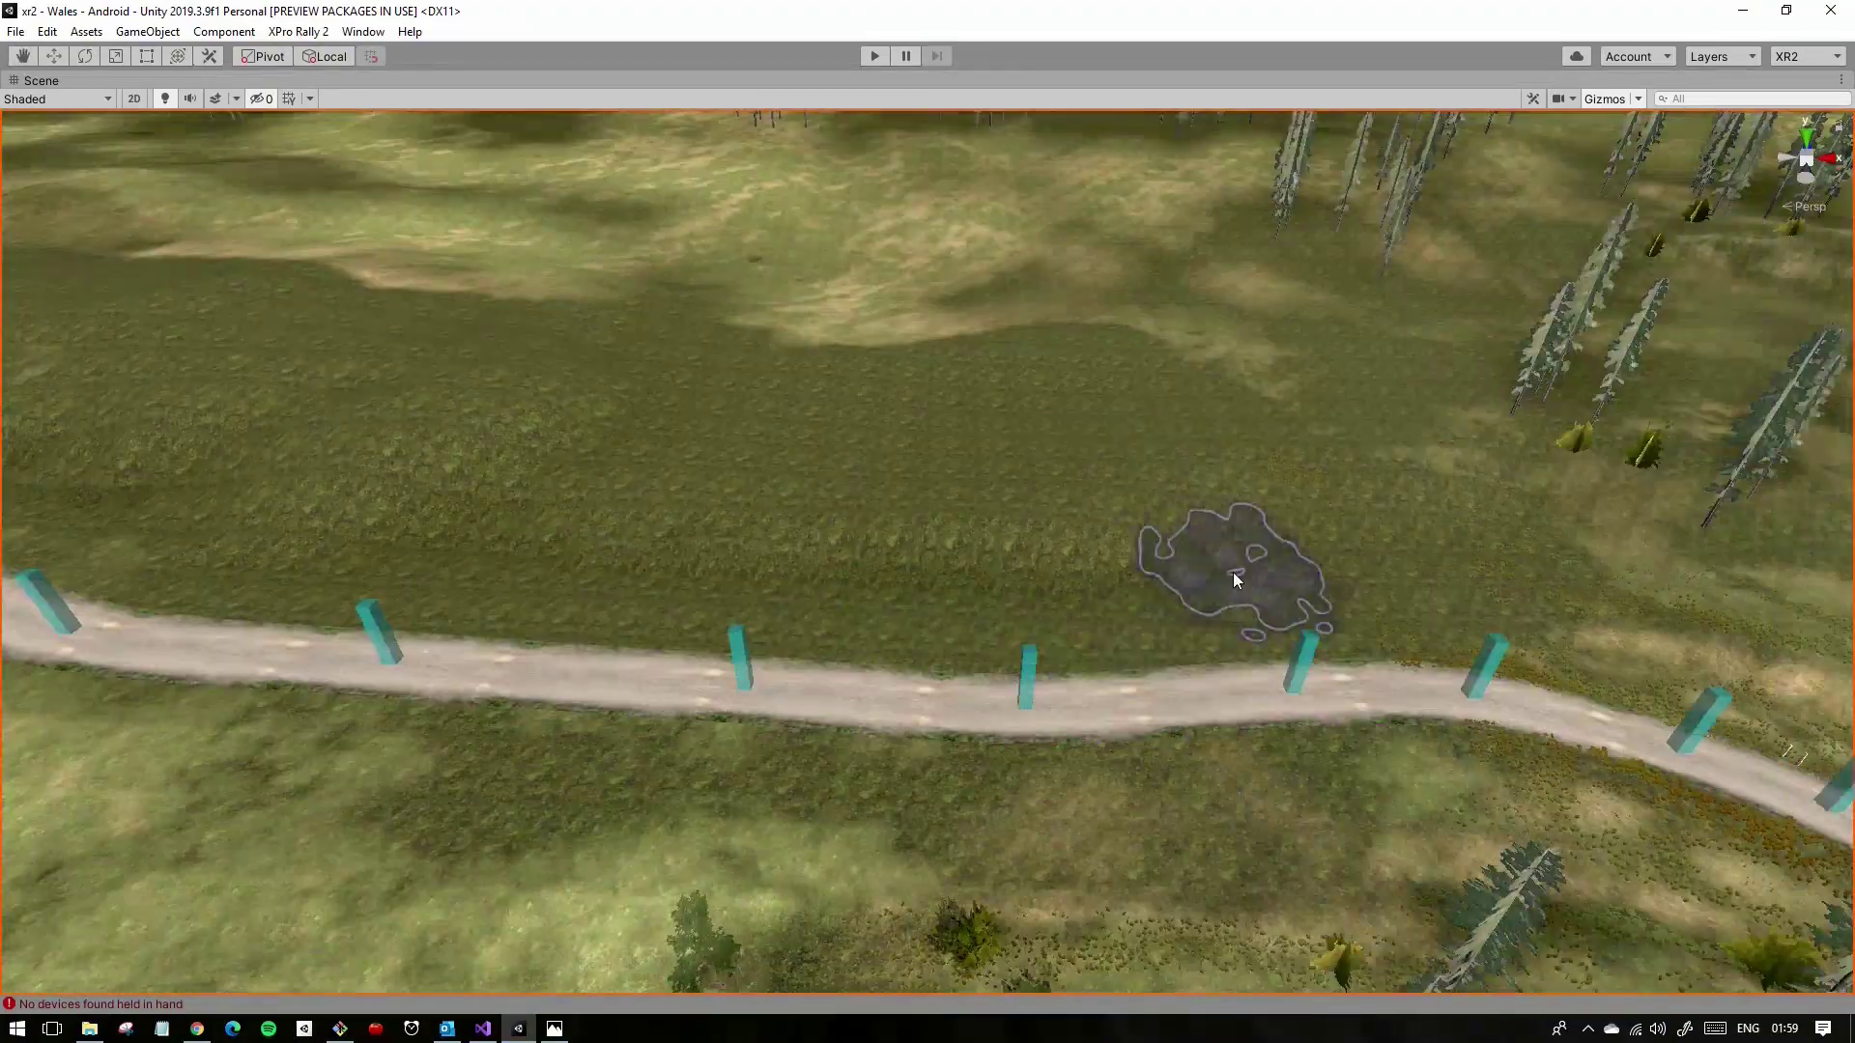
right_click_drag(1232, 572, 1087, 388)
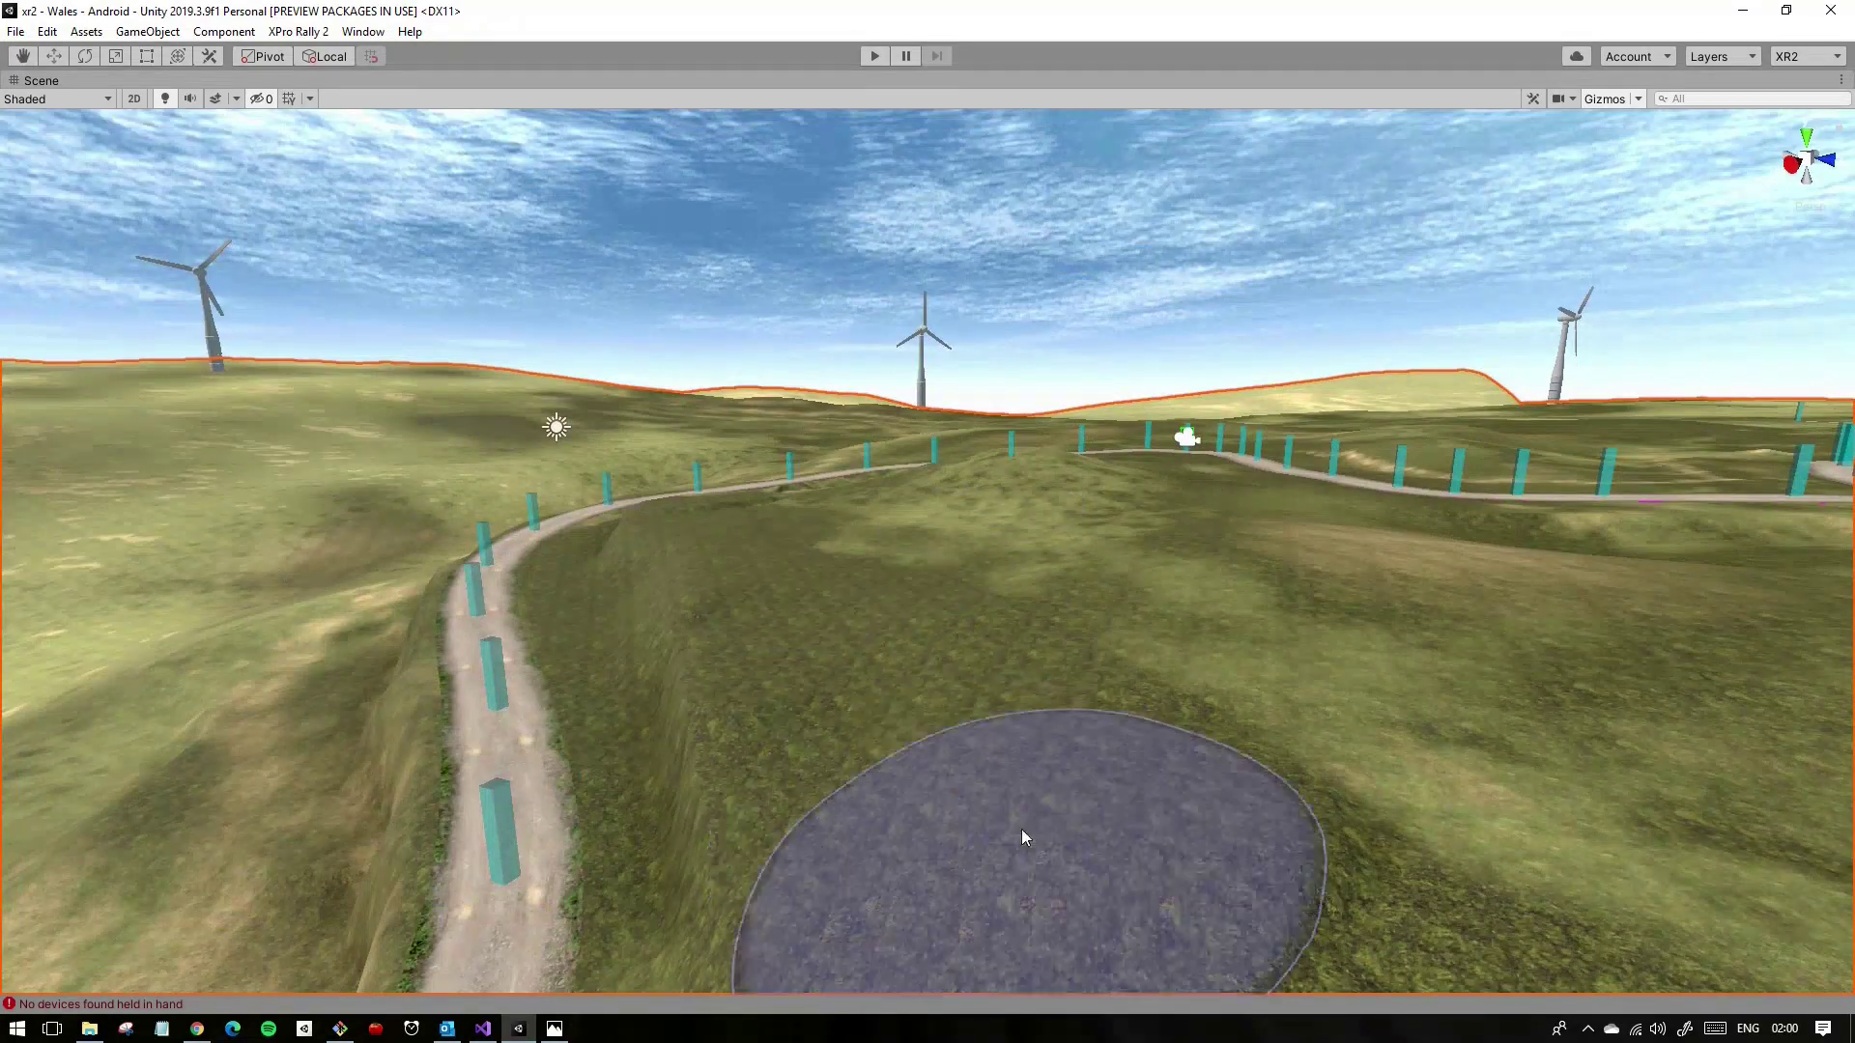
Step: Level the ground around the dark patch to height 117.6712
right_click_drag(1022, 836, 867, 578)
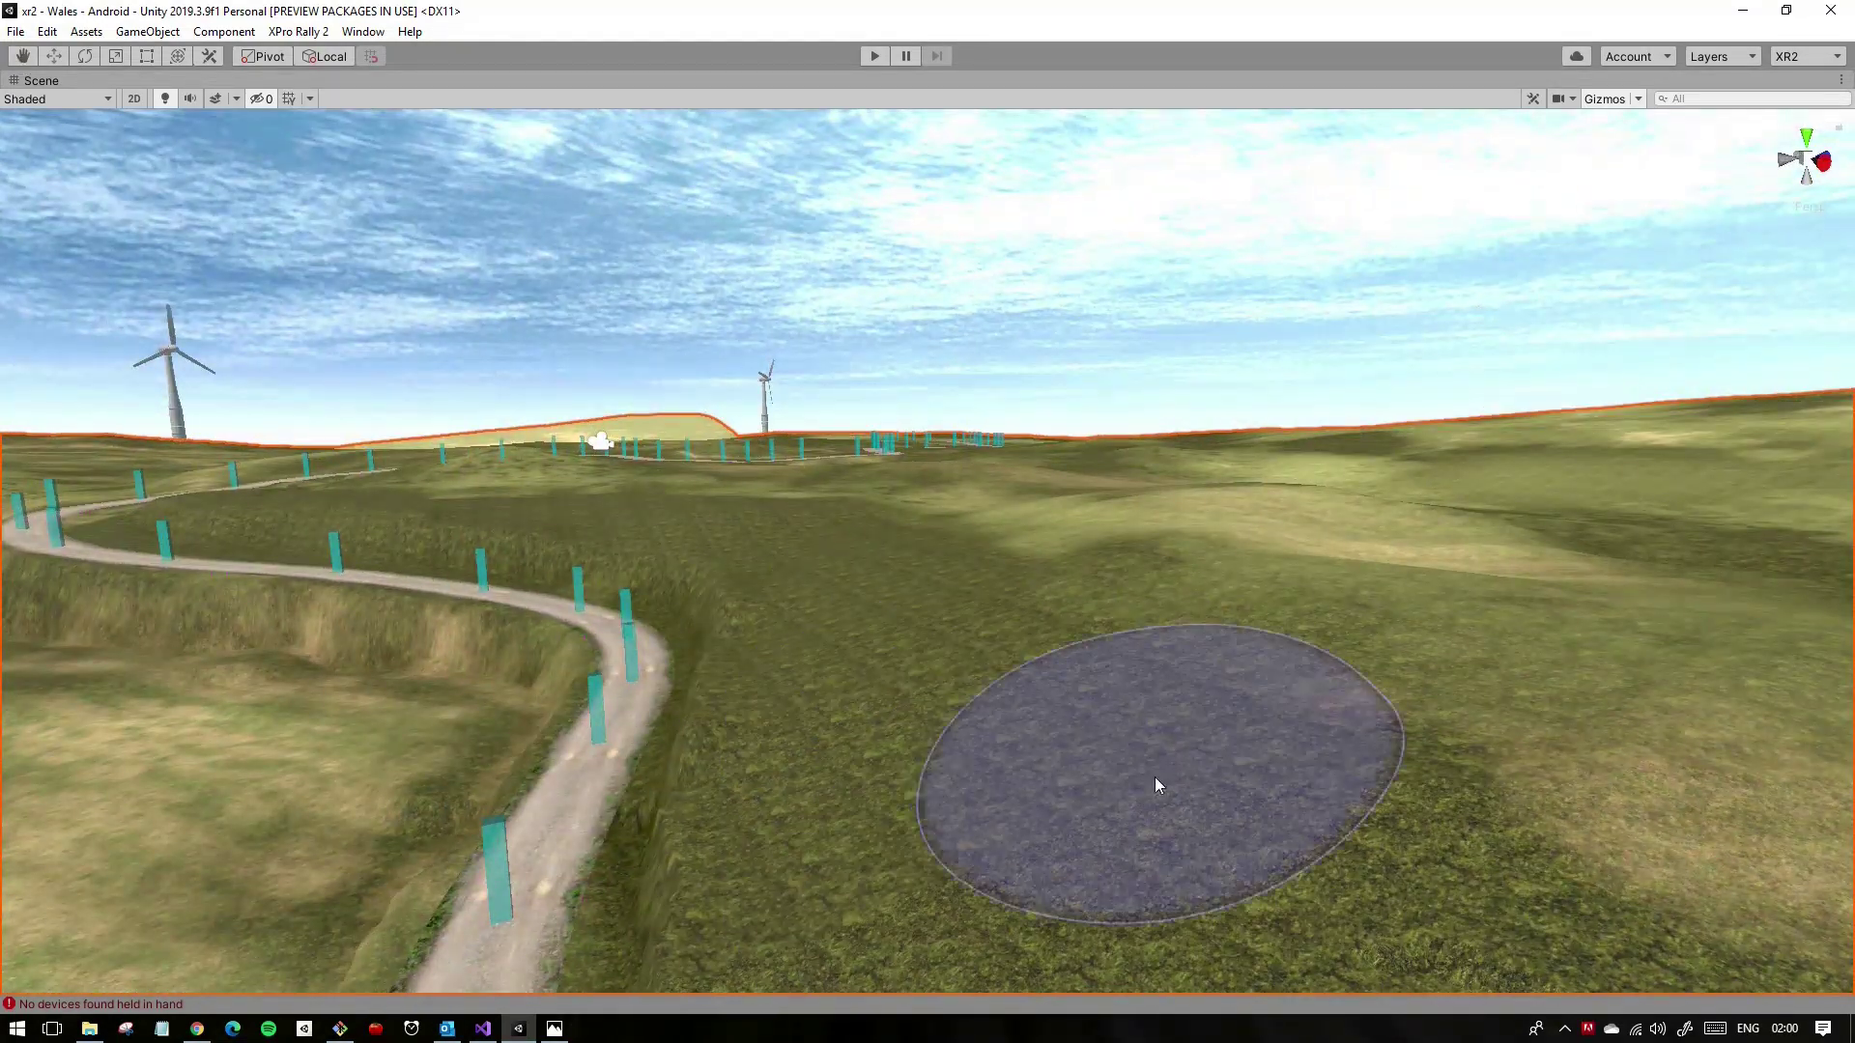
mouse_move(1157, 785)
right_mouse_down()
mouse_move(965, 541)
mouse_move(951, 673)
right_mouse_up()
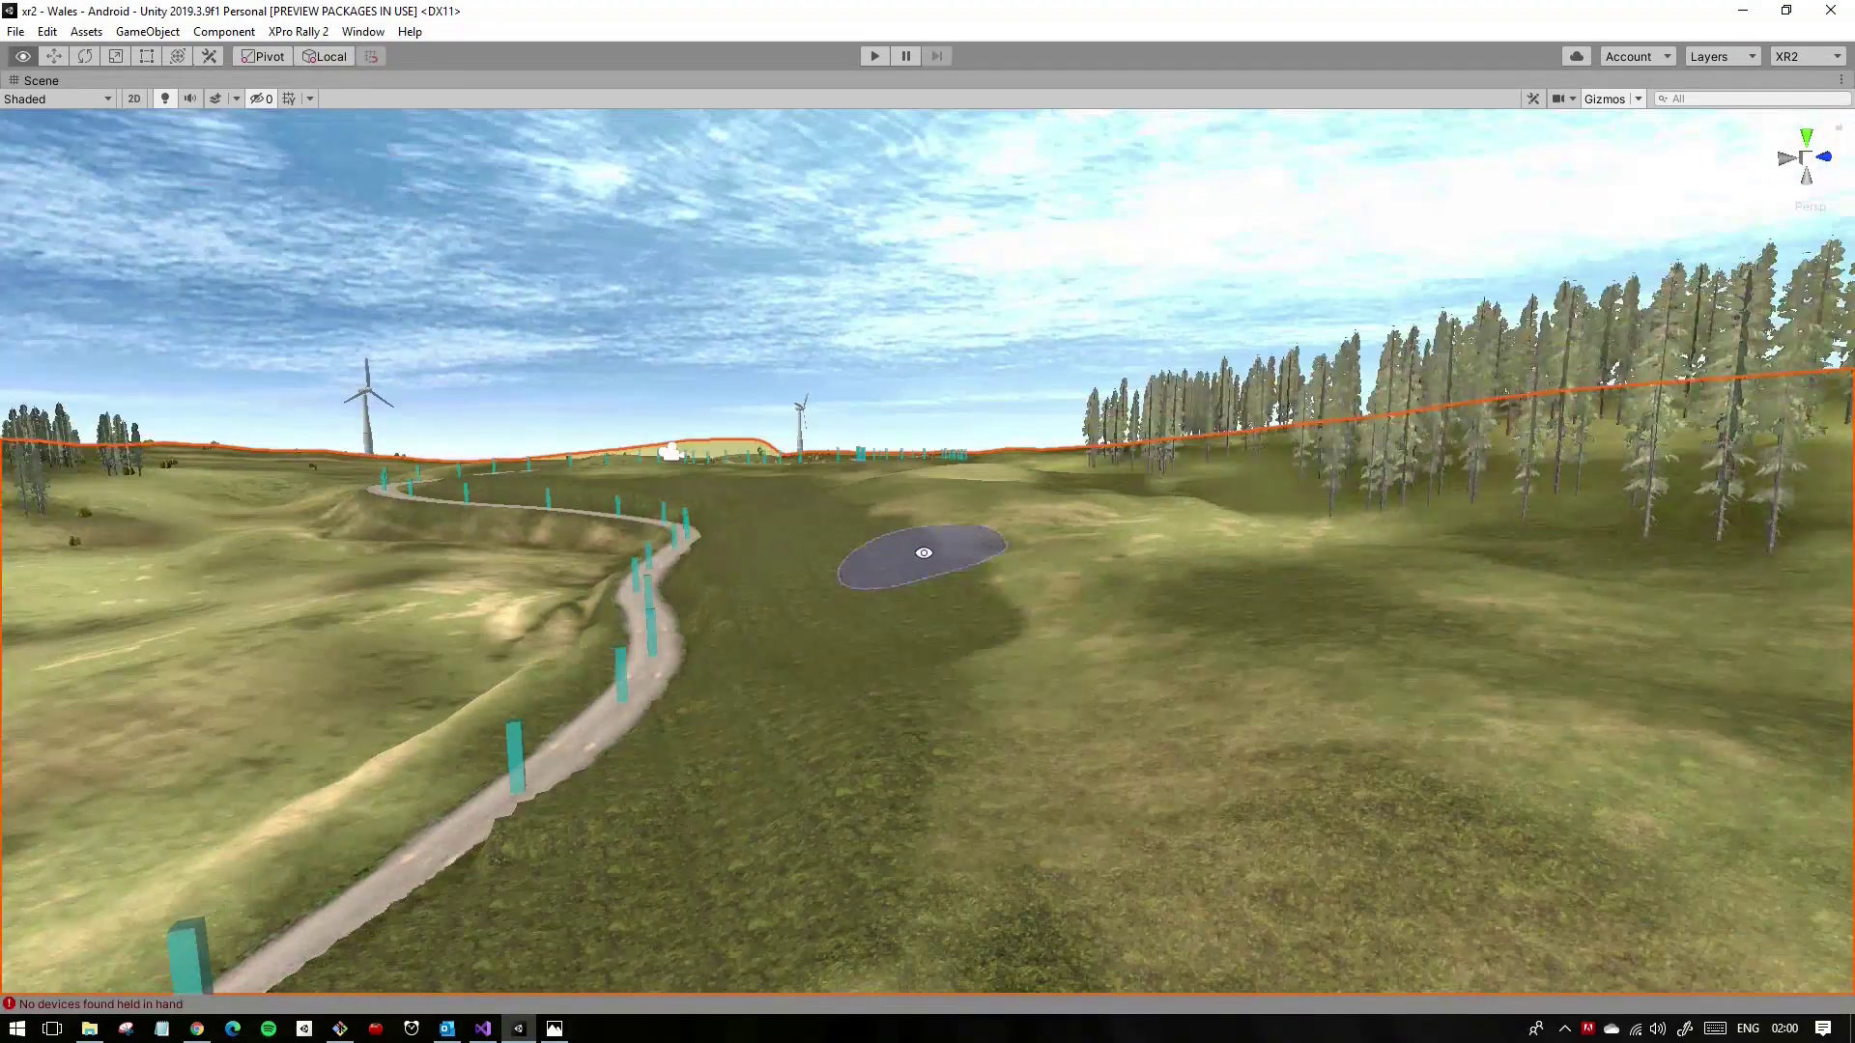
right_click_drag(1154, 585, 1148, 599)
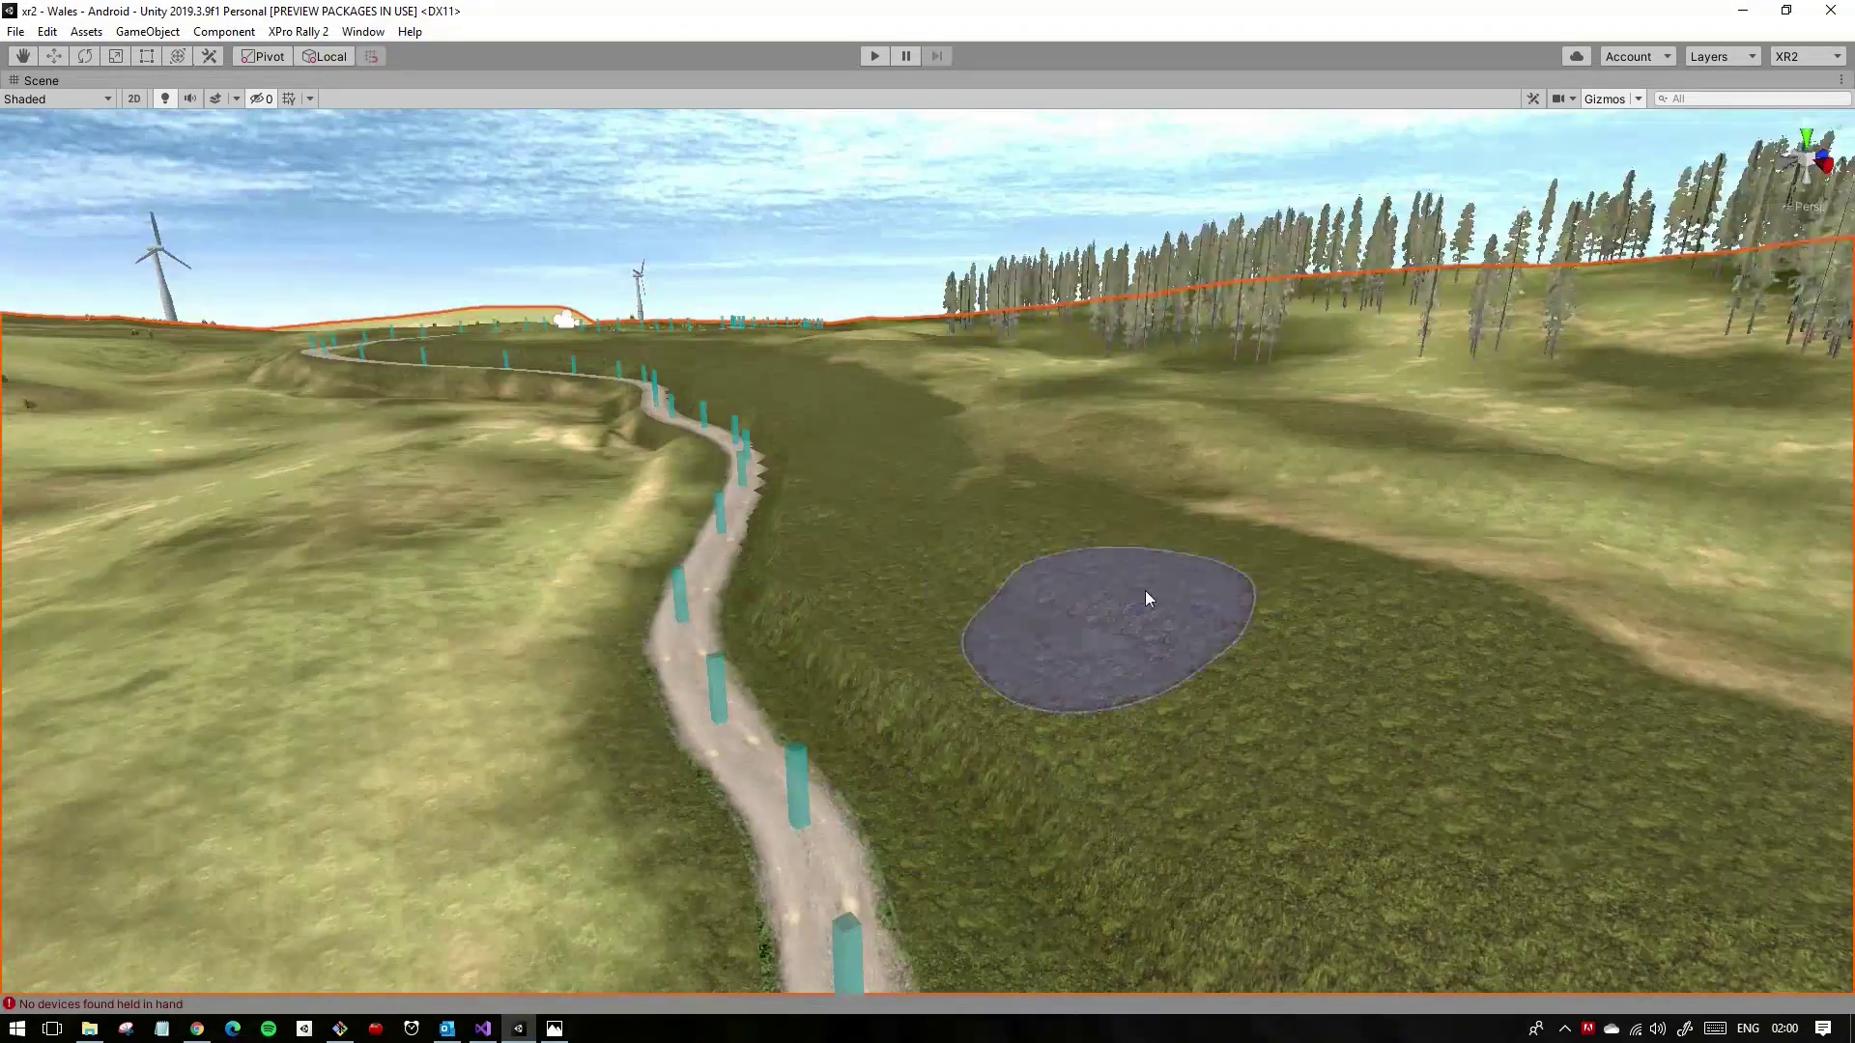
mouse_move(887, 480)
right_mouse_down()
mouse_move(1192, 654)
mouse_move(880, 590)
right_mouse_up()
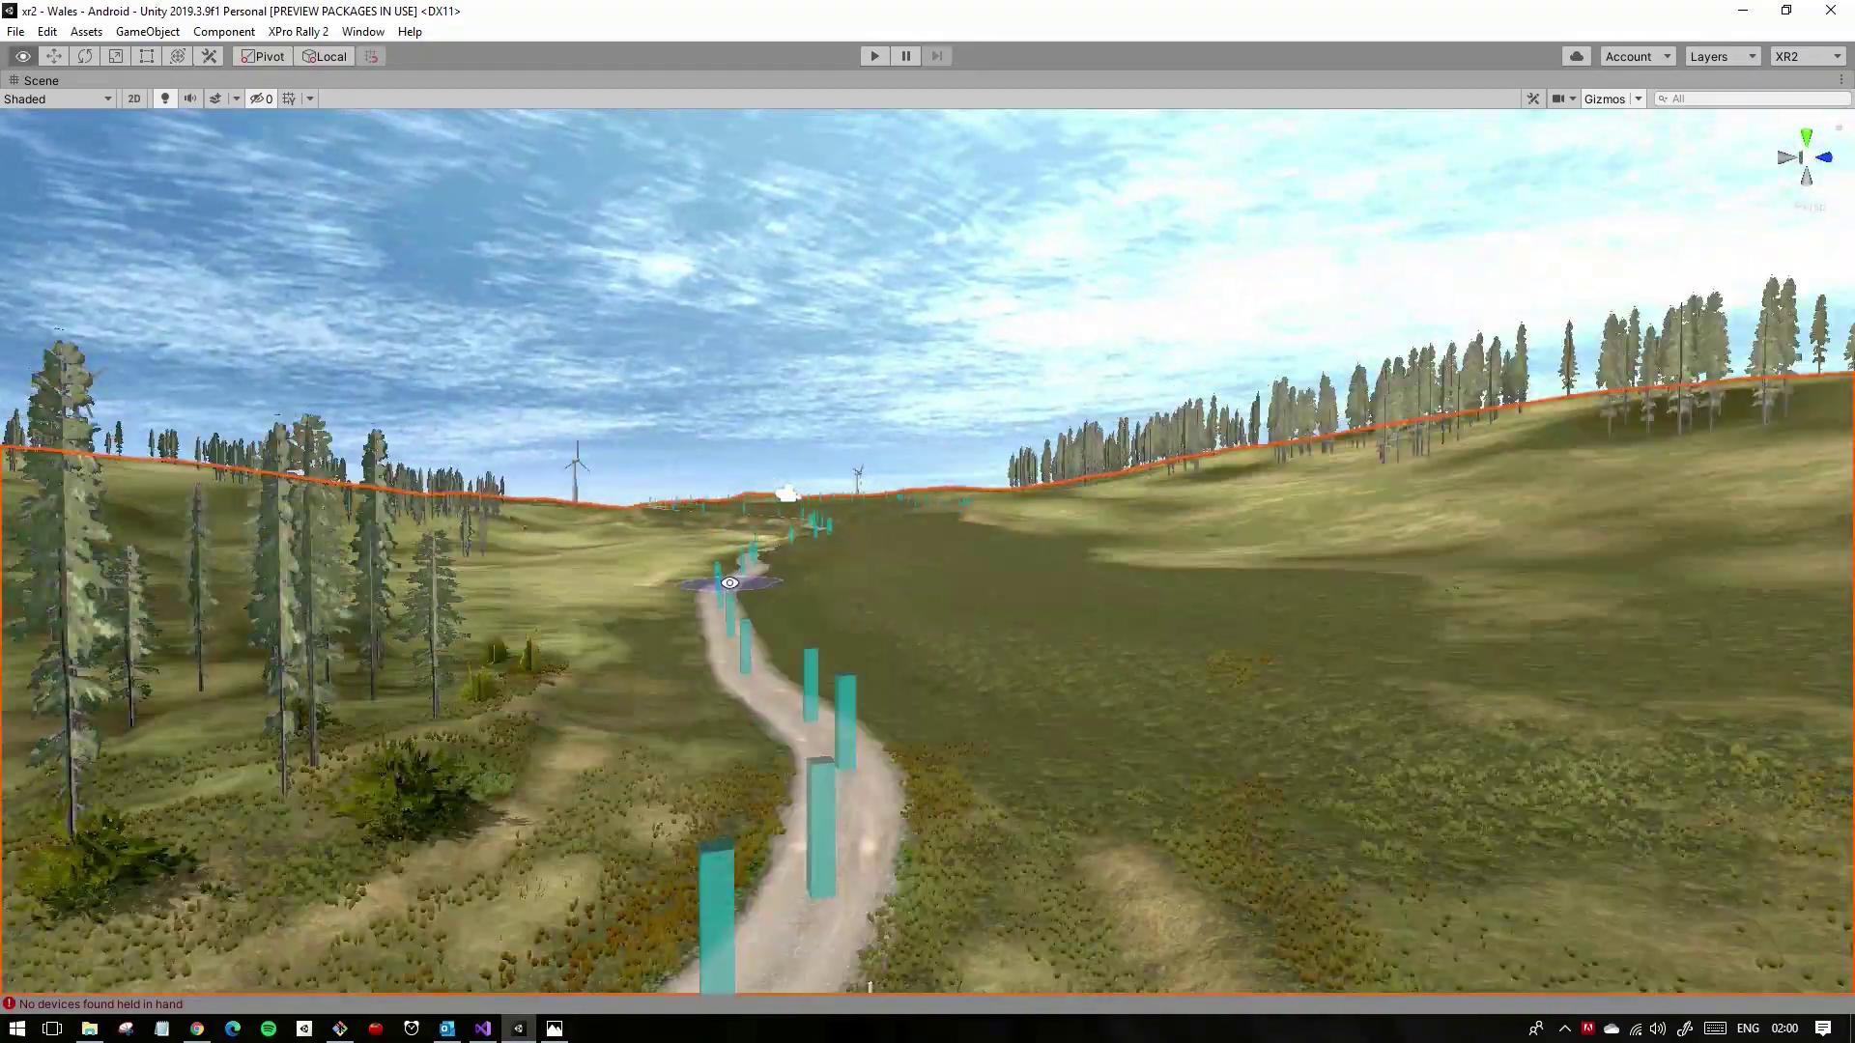
mouse_move(892, 708)
right_mouse_down()
mouse_move(896, 453)
mouse_move(711, 587)
mouse_move(1398, 545)
mouse_move(650, 688)
right_mouse_up()
Step: Flatten more ground along the path, ending on Paint Texture with brush size 10.402
key("shift+space")
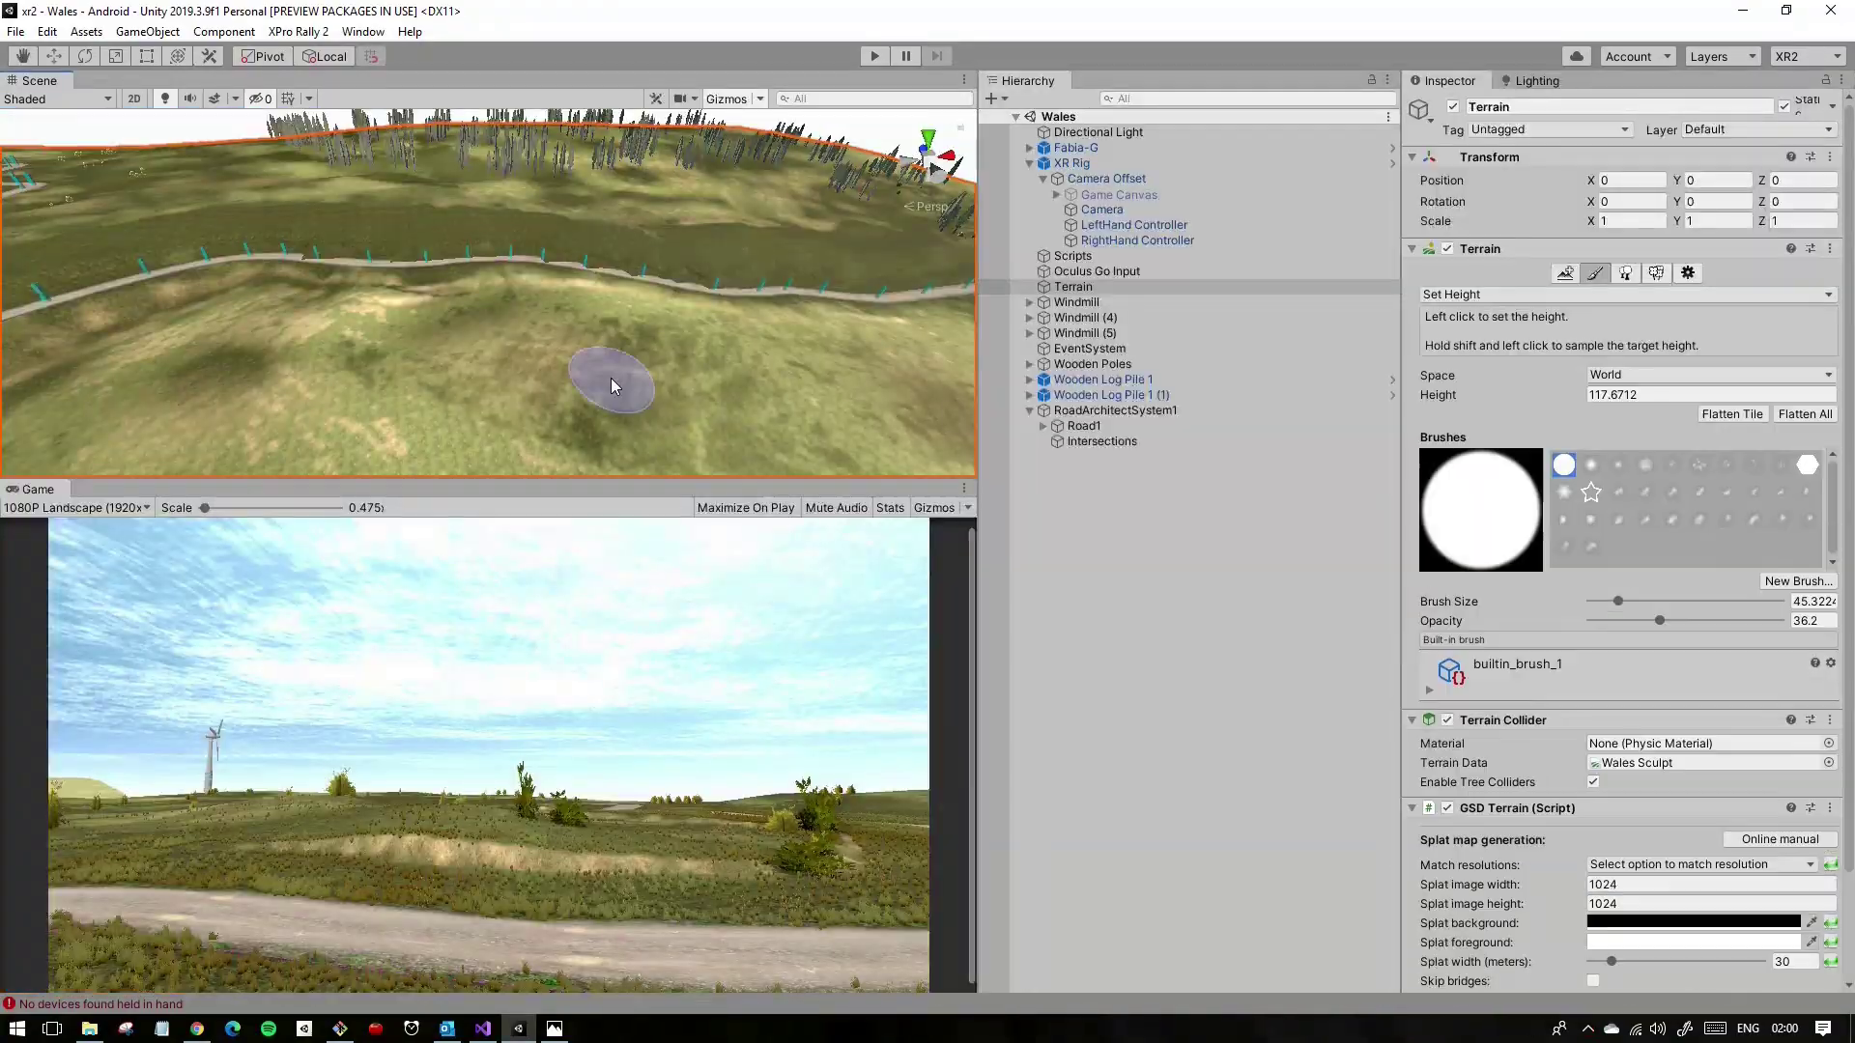
key("shift+space")
right_click_drag(816, 558, 747, 665)
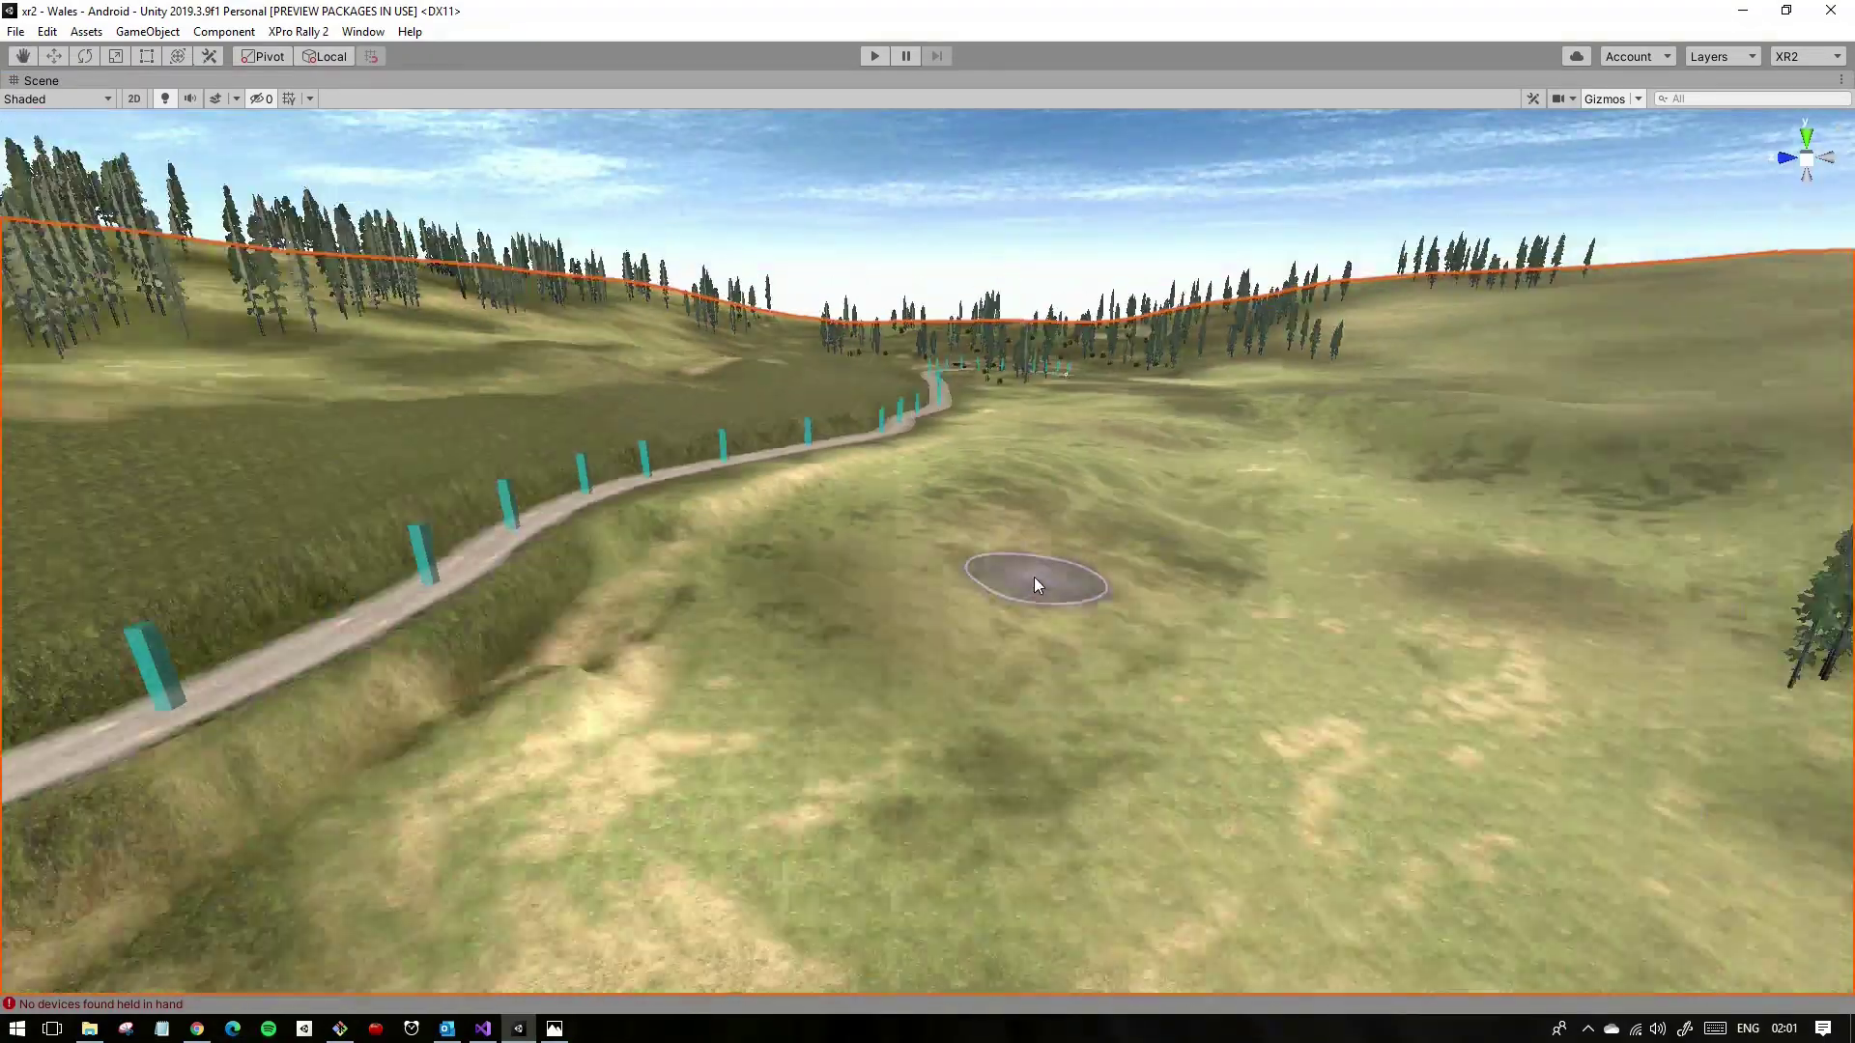
mouse_move(1034, 584)
right_mouse_down()
mouse_move(961, 673)
mouse_move(719, 597)
right_mouse_up()
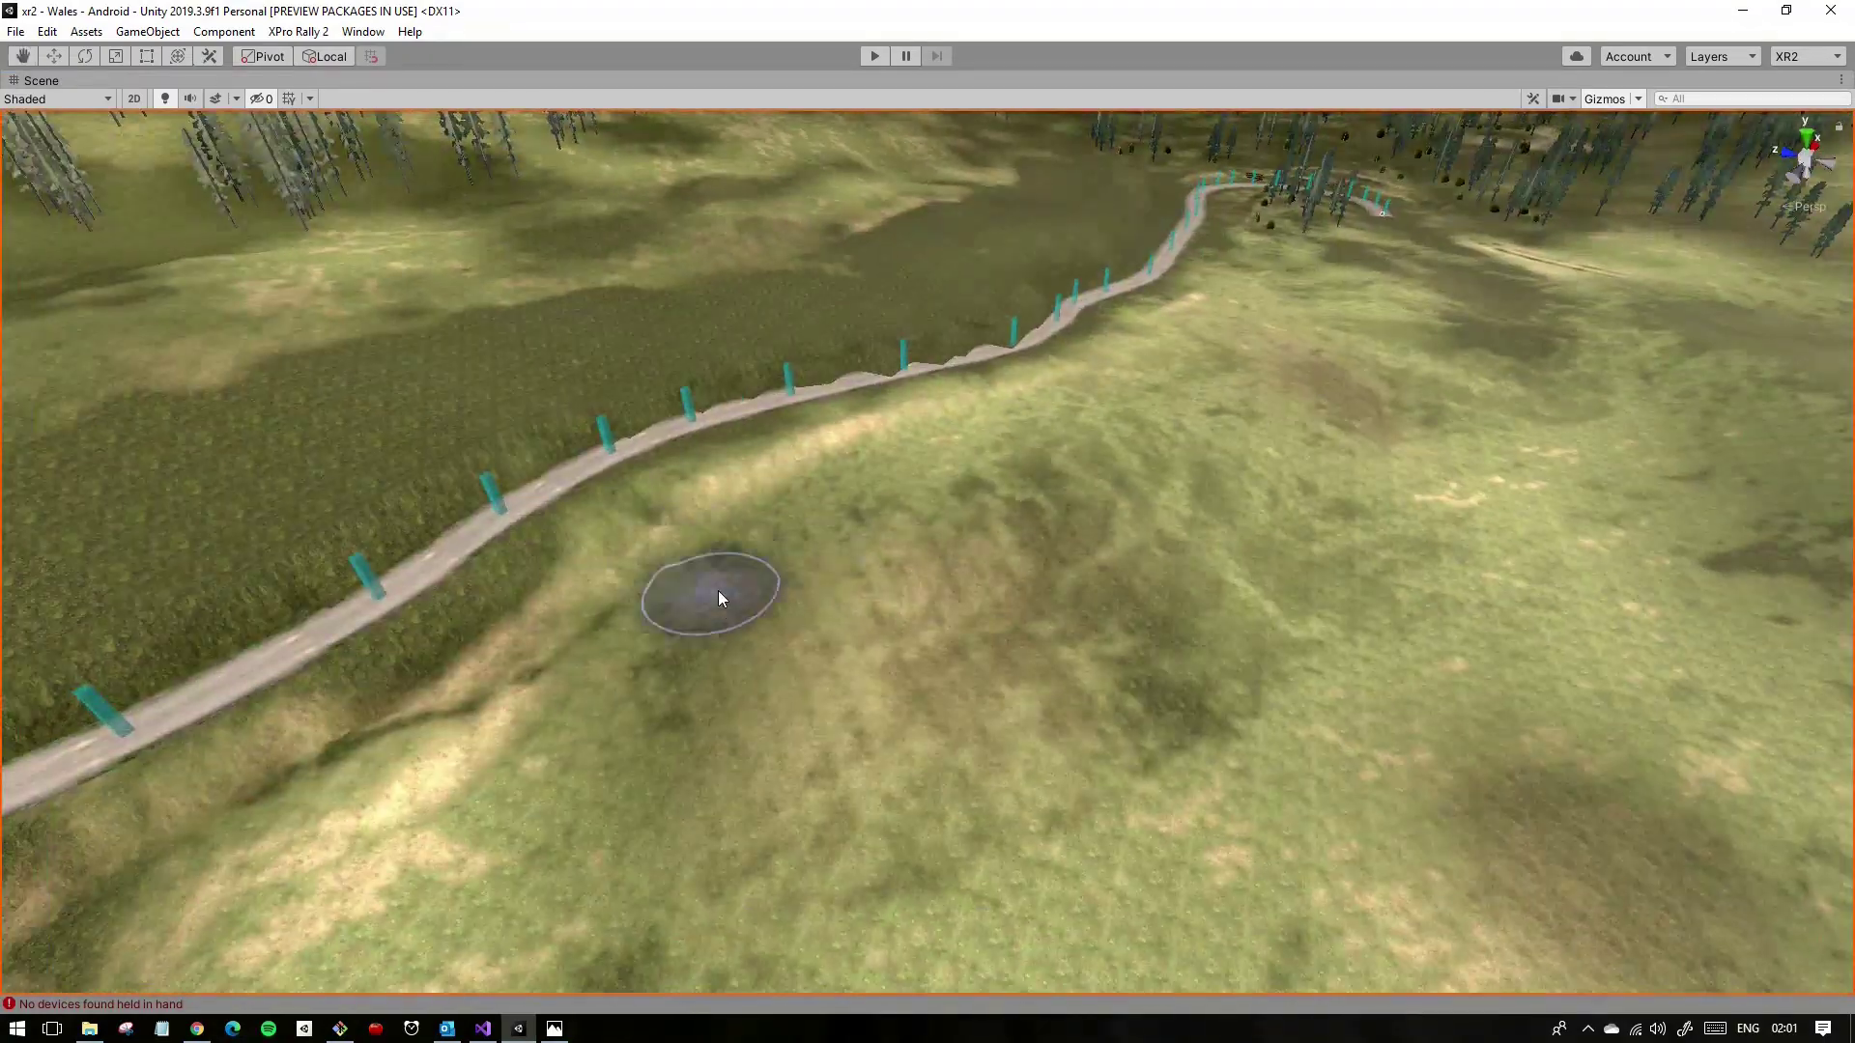
mouse_move(952, 564)
right_mouse_down()
mouse_move(891, 755)
mouse_move(1552, 712)
mouse_move(1304, 650)
mouse_move(1027, 749)
mouse_move(685, 682)
mouse_move(897, 427)
mouse_move(836, 694)
right_mouse_up()
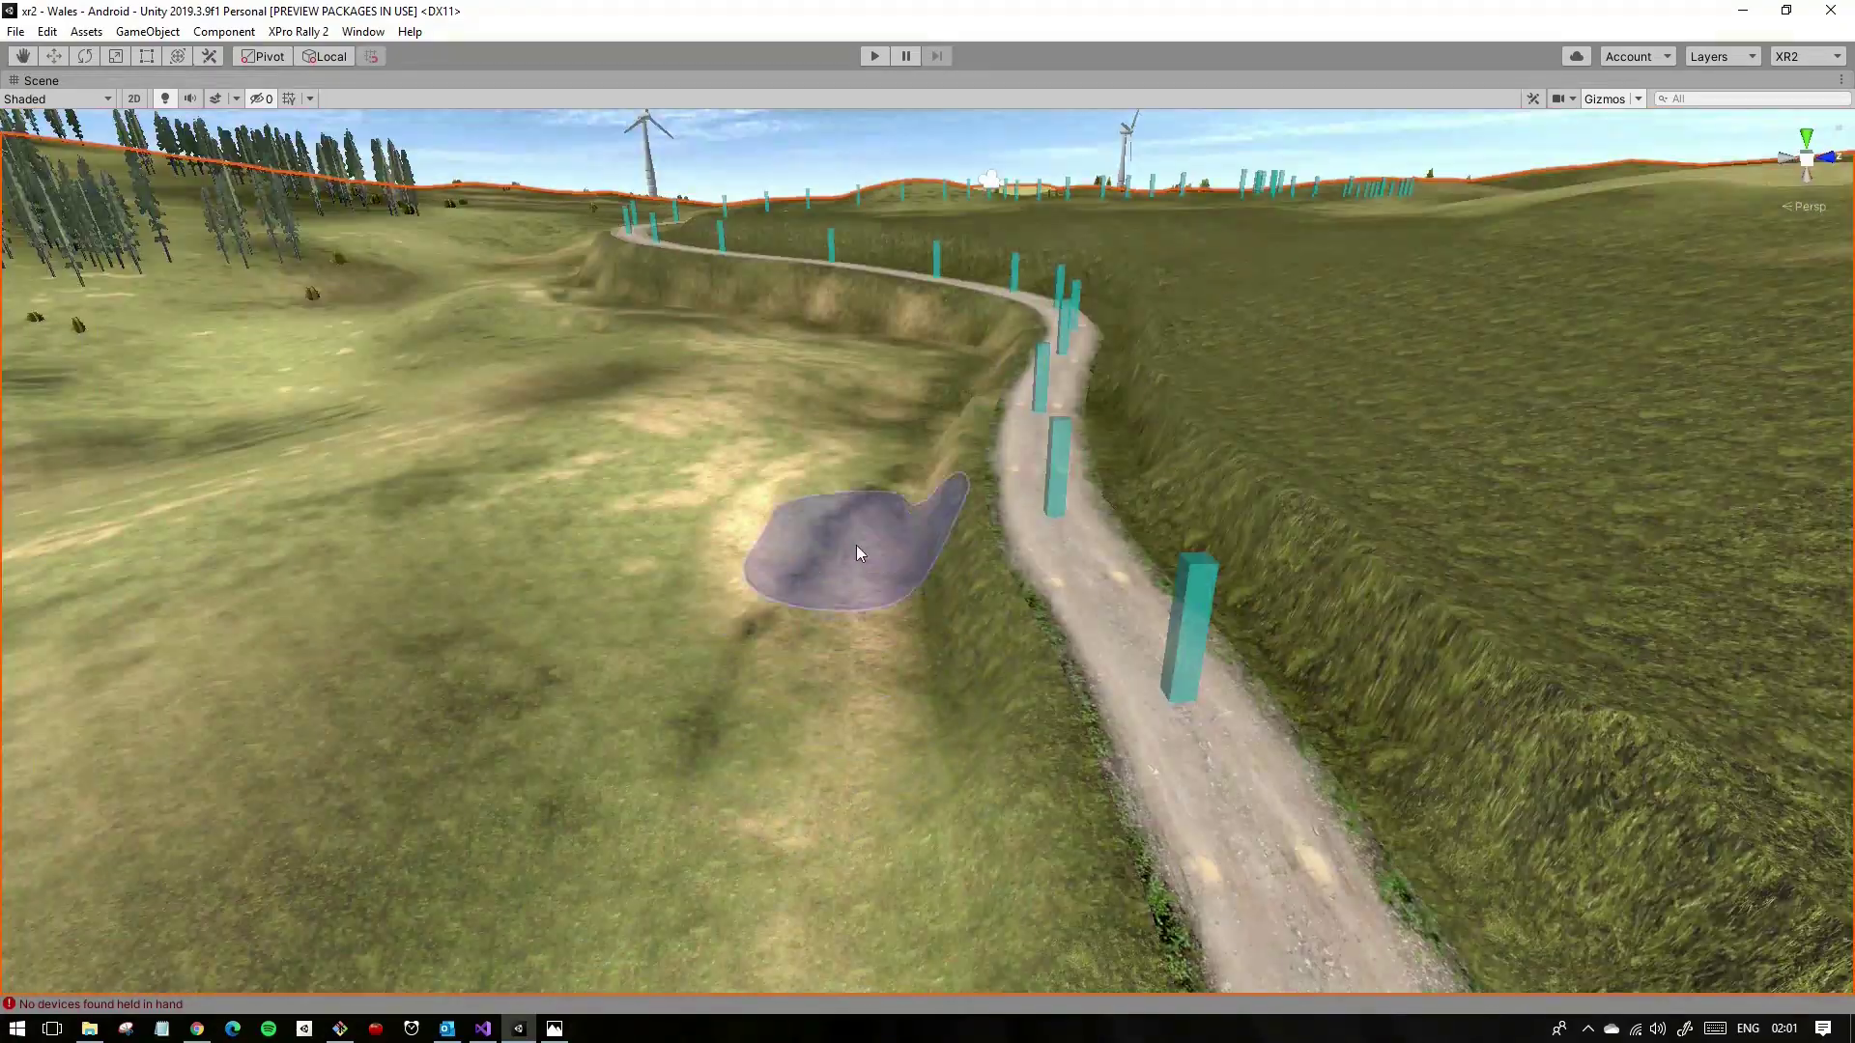
right_click_drag(857, 547, 891, 578)
mouse_move(861, 497)
right_mouse_down()
mouse_move(704, 683)
mouse_move(898, 358)
mouse_move(952, 460)
right_mouse_up()
Step: Select the NewLayer rock layer with a soft brush and frame the grassy road bank
key("shift+space")
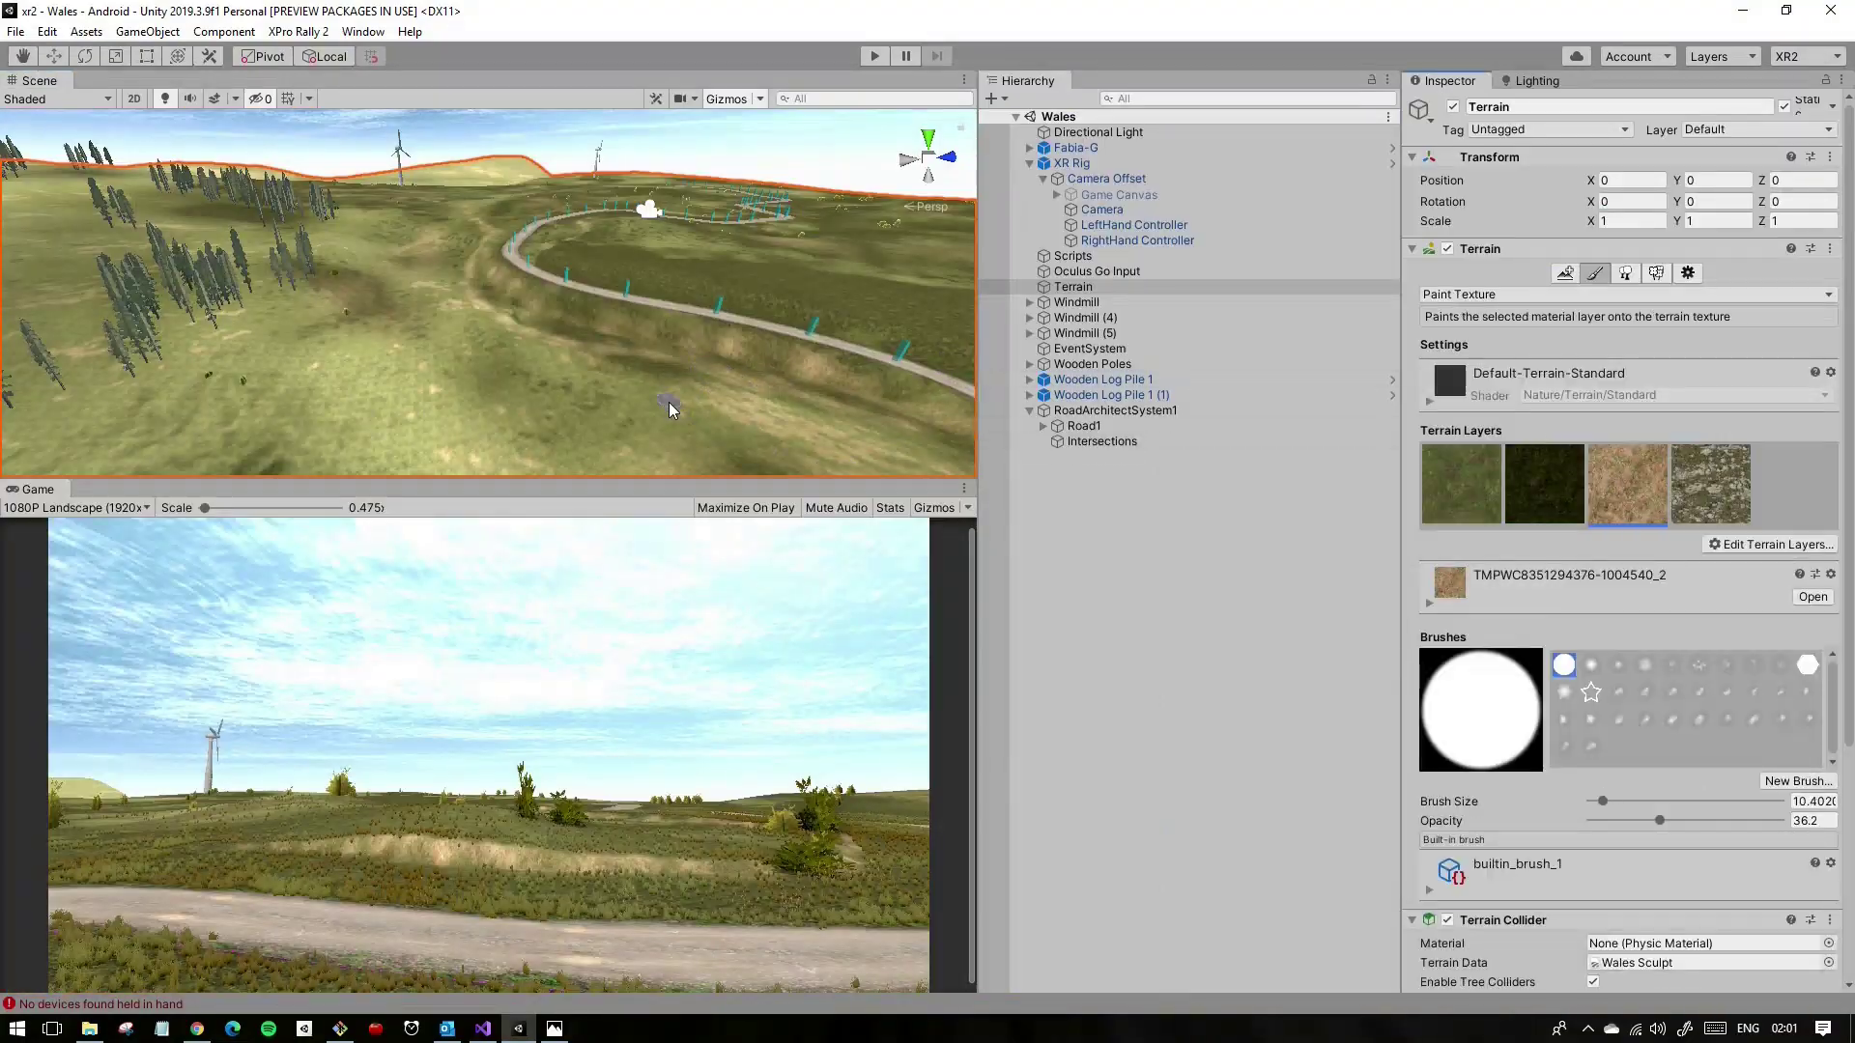
key("shift+space")
right_click_drag(669, 408, 1027, 712)
key("shift+space")
key("shift+space")
mouse_move(695, 414)
right_mouse_down()
mouse_move(1416, 841)
mouse_move(1359, 698)
right_mouse_up()
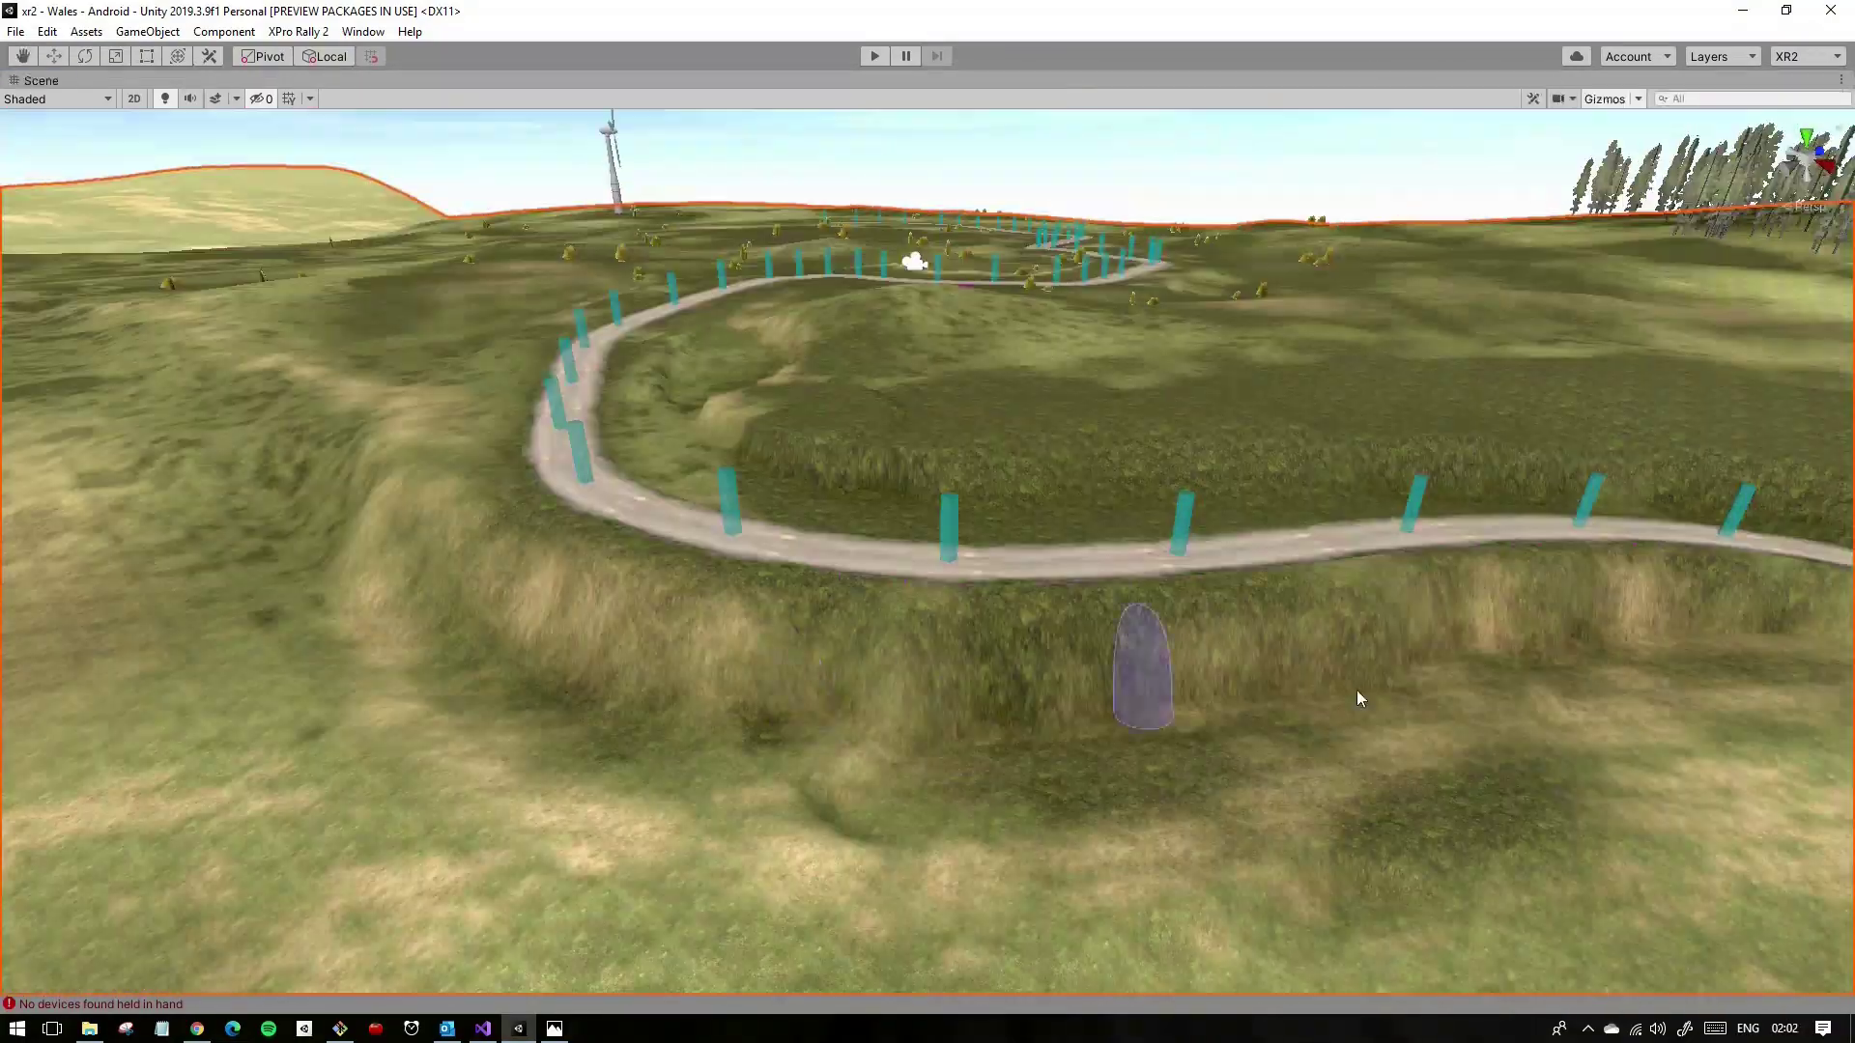
key("shift+space")
key("shift+space")
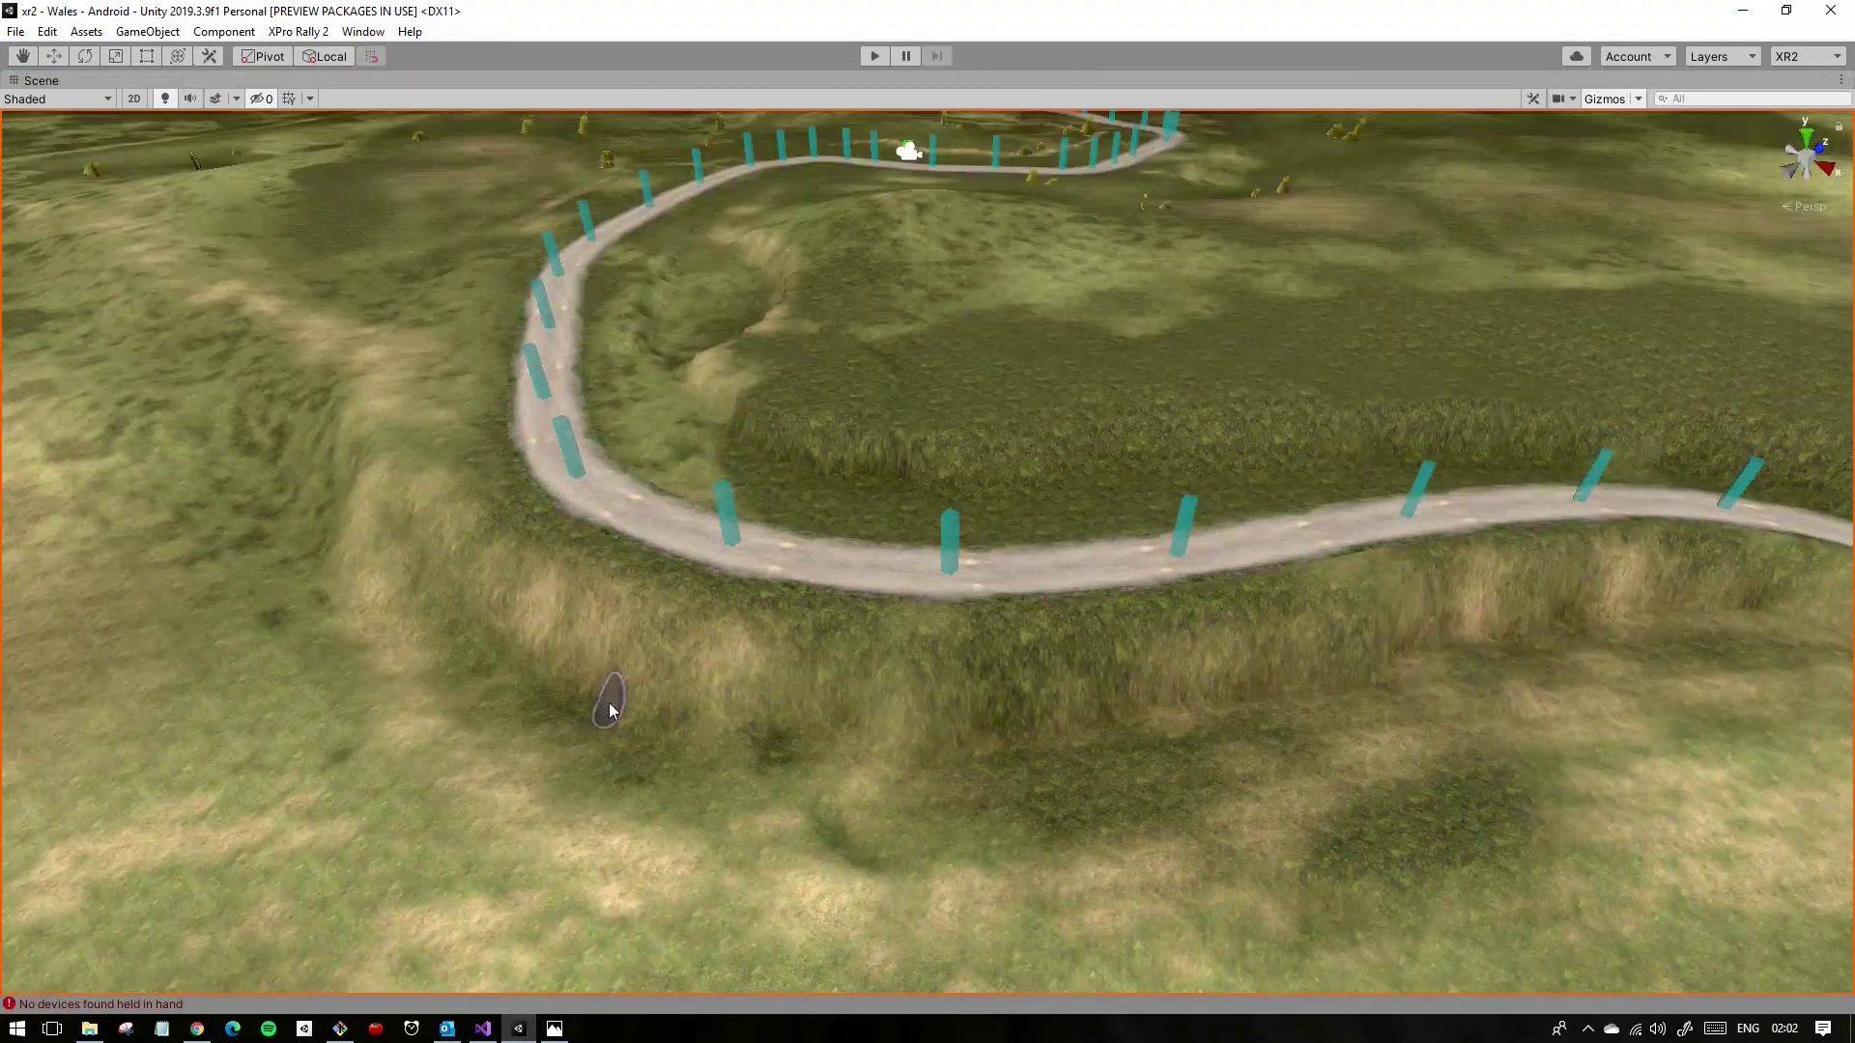
right_click_drag(609, 704, 698, 713)
right_click_drag(1006, 705, 955, 769)
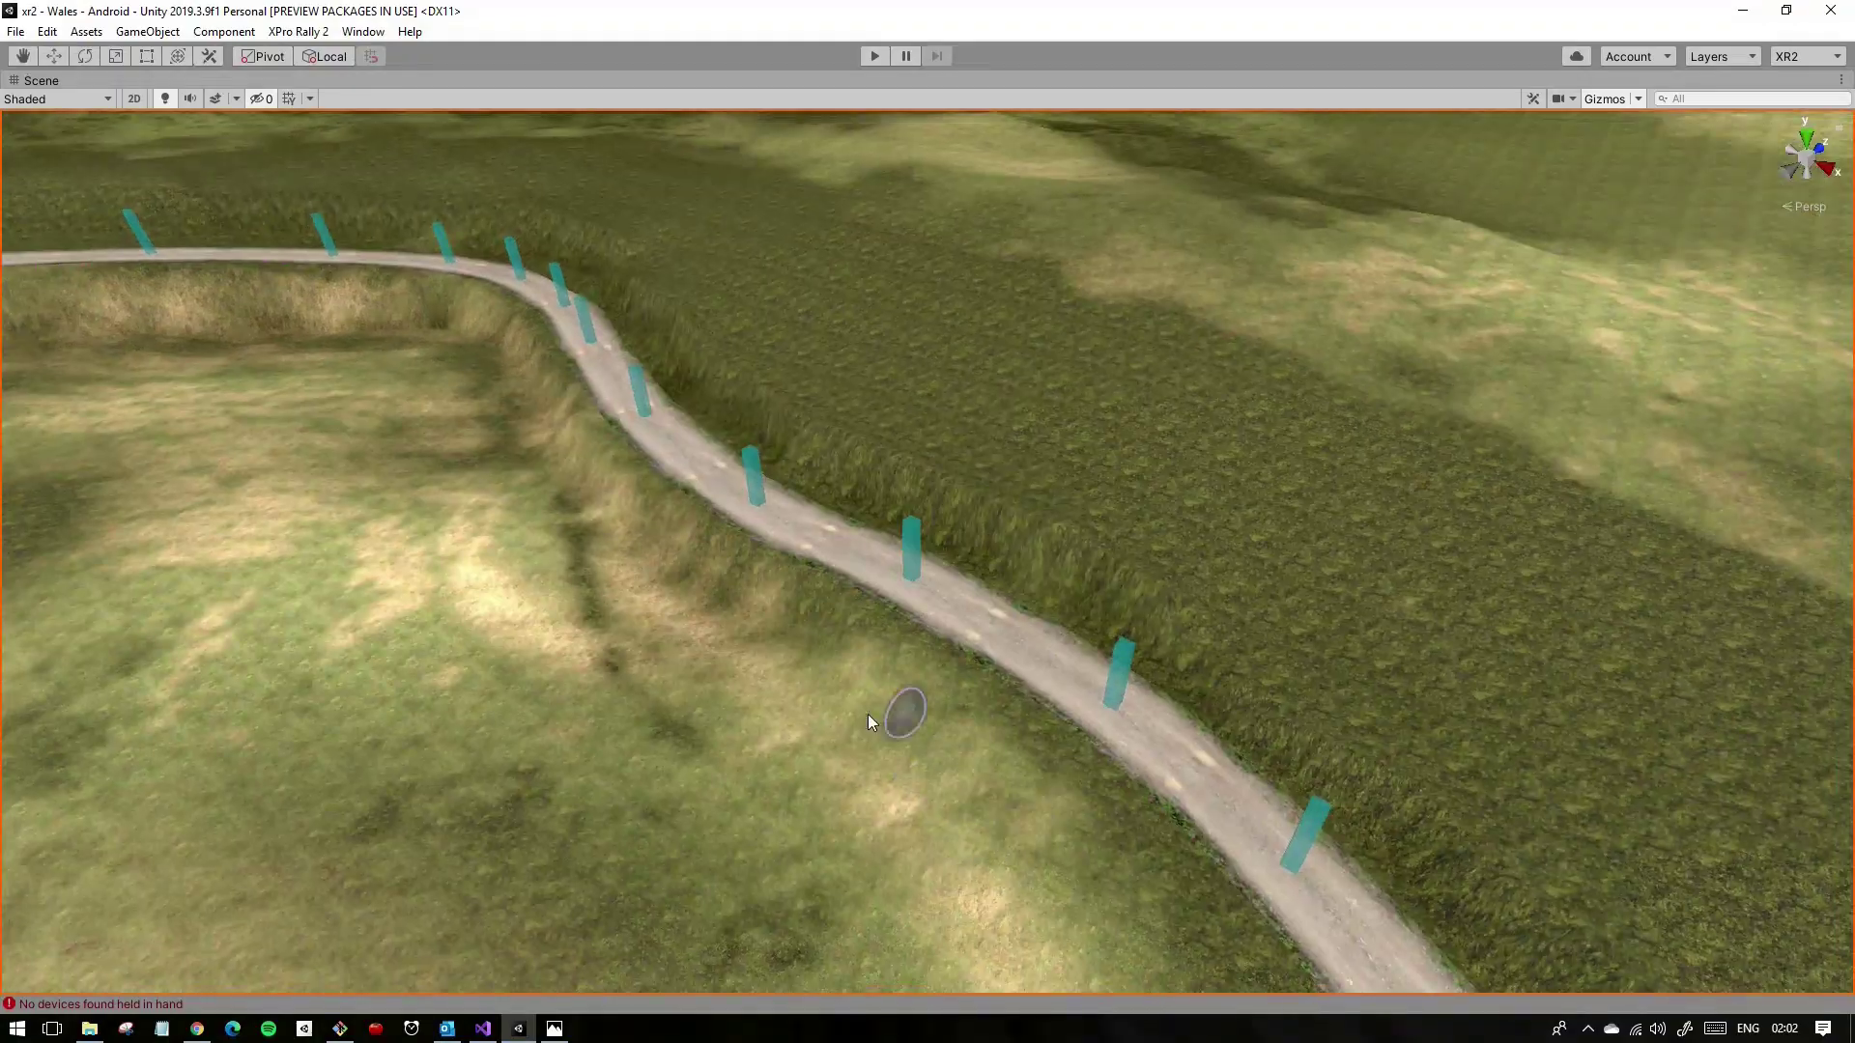
mouse_move(868, 715)
right_mouse_down()
mouse_move(1197, 501)
mouse_move(536, 492)
right_mouse_up()
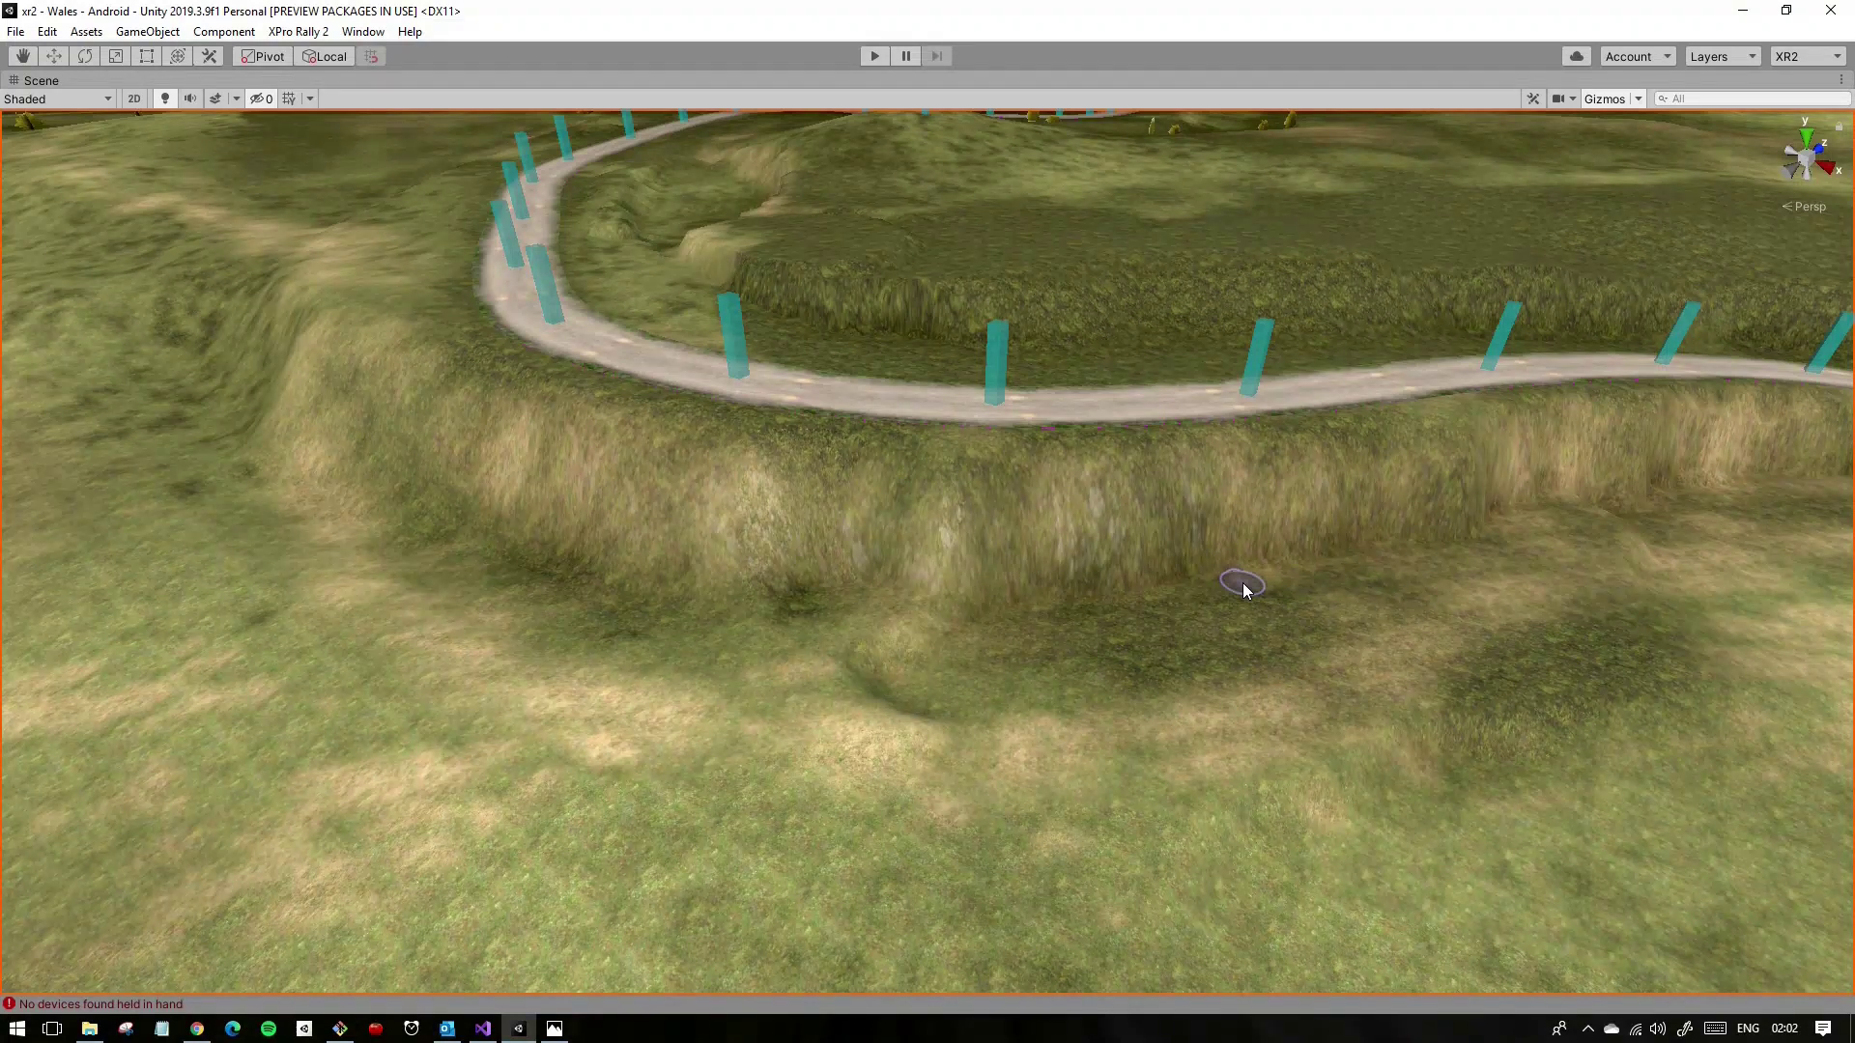
mouse_move(1244, 591)
right_mouse_down()
mouse_move(920, 560)
mouse_move(816, 483)
right_mouse_up()
Step: Set brush size 7.095 and opacity 1, and paint a pale rocky patch on the bank
key("shift+space")
key("shift+space")
key("shift+space")
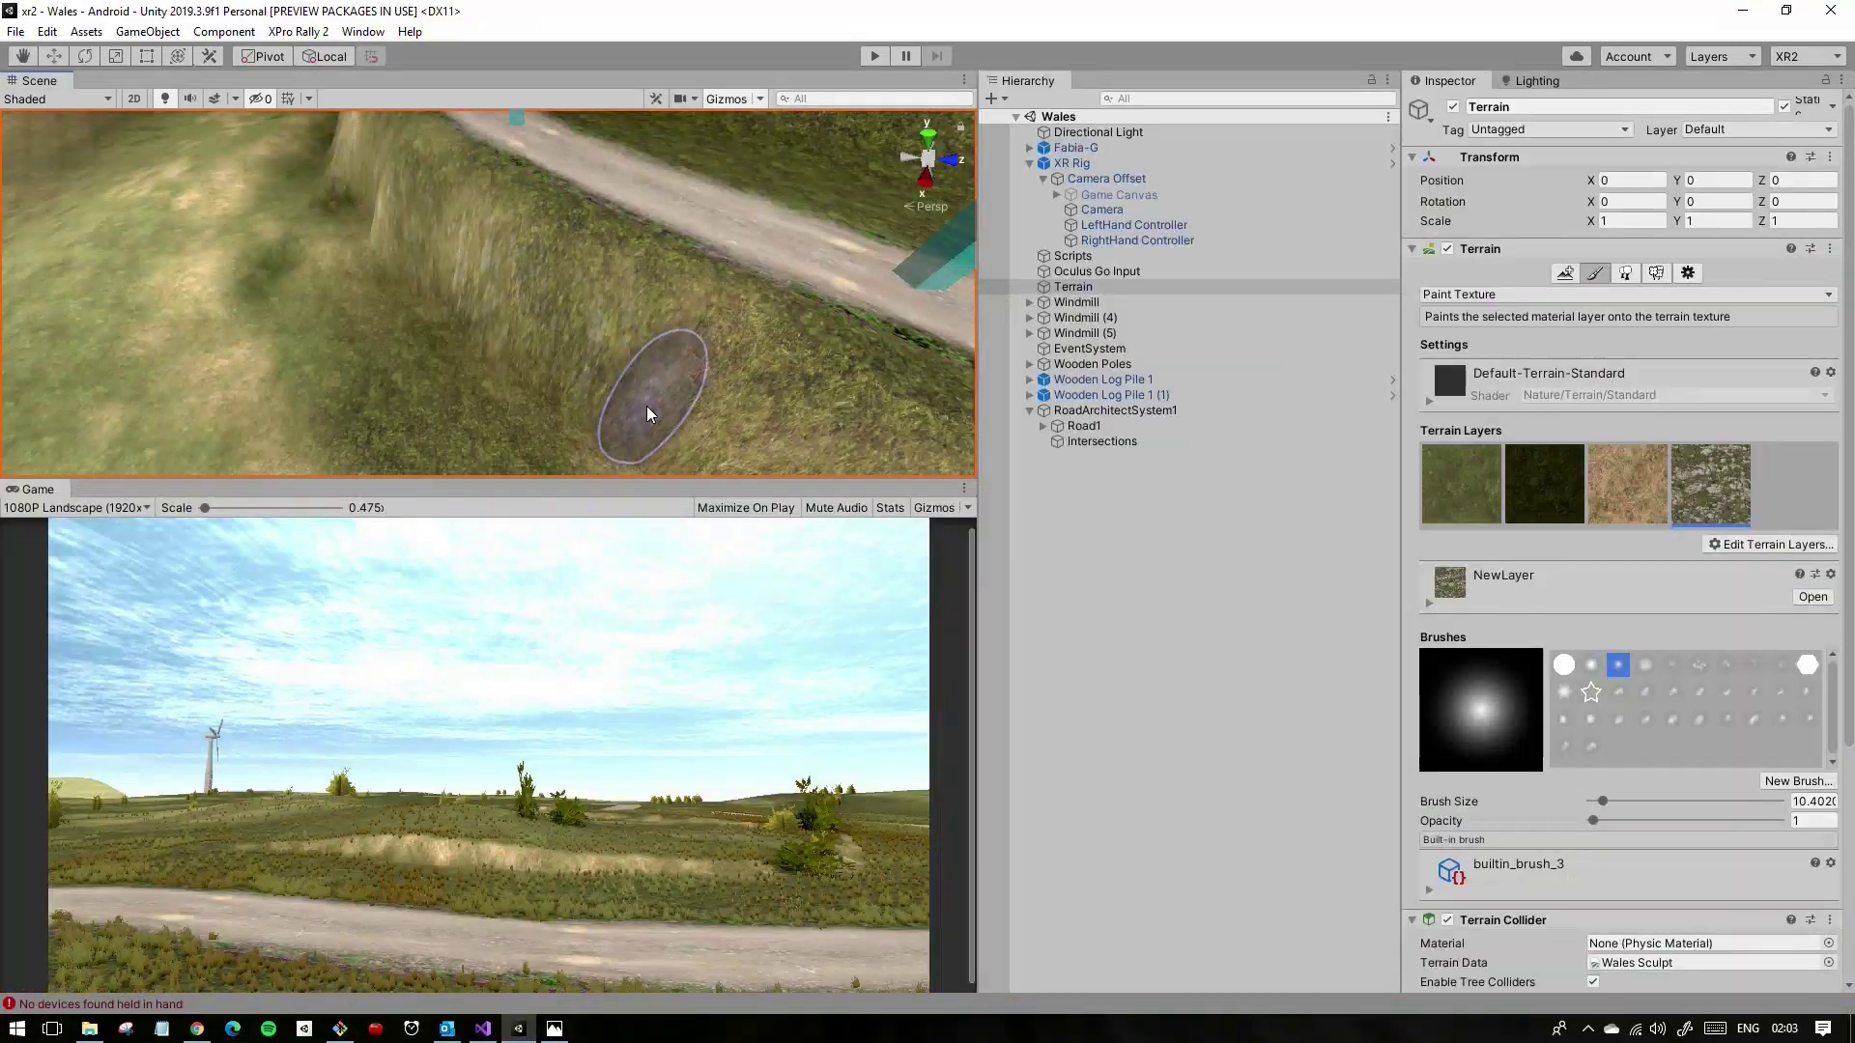
key("shift+space")
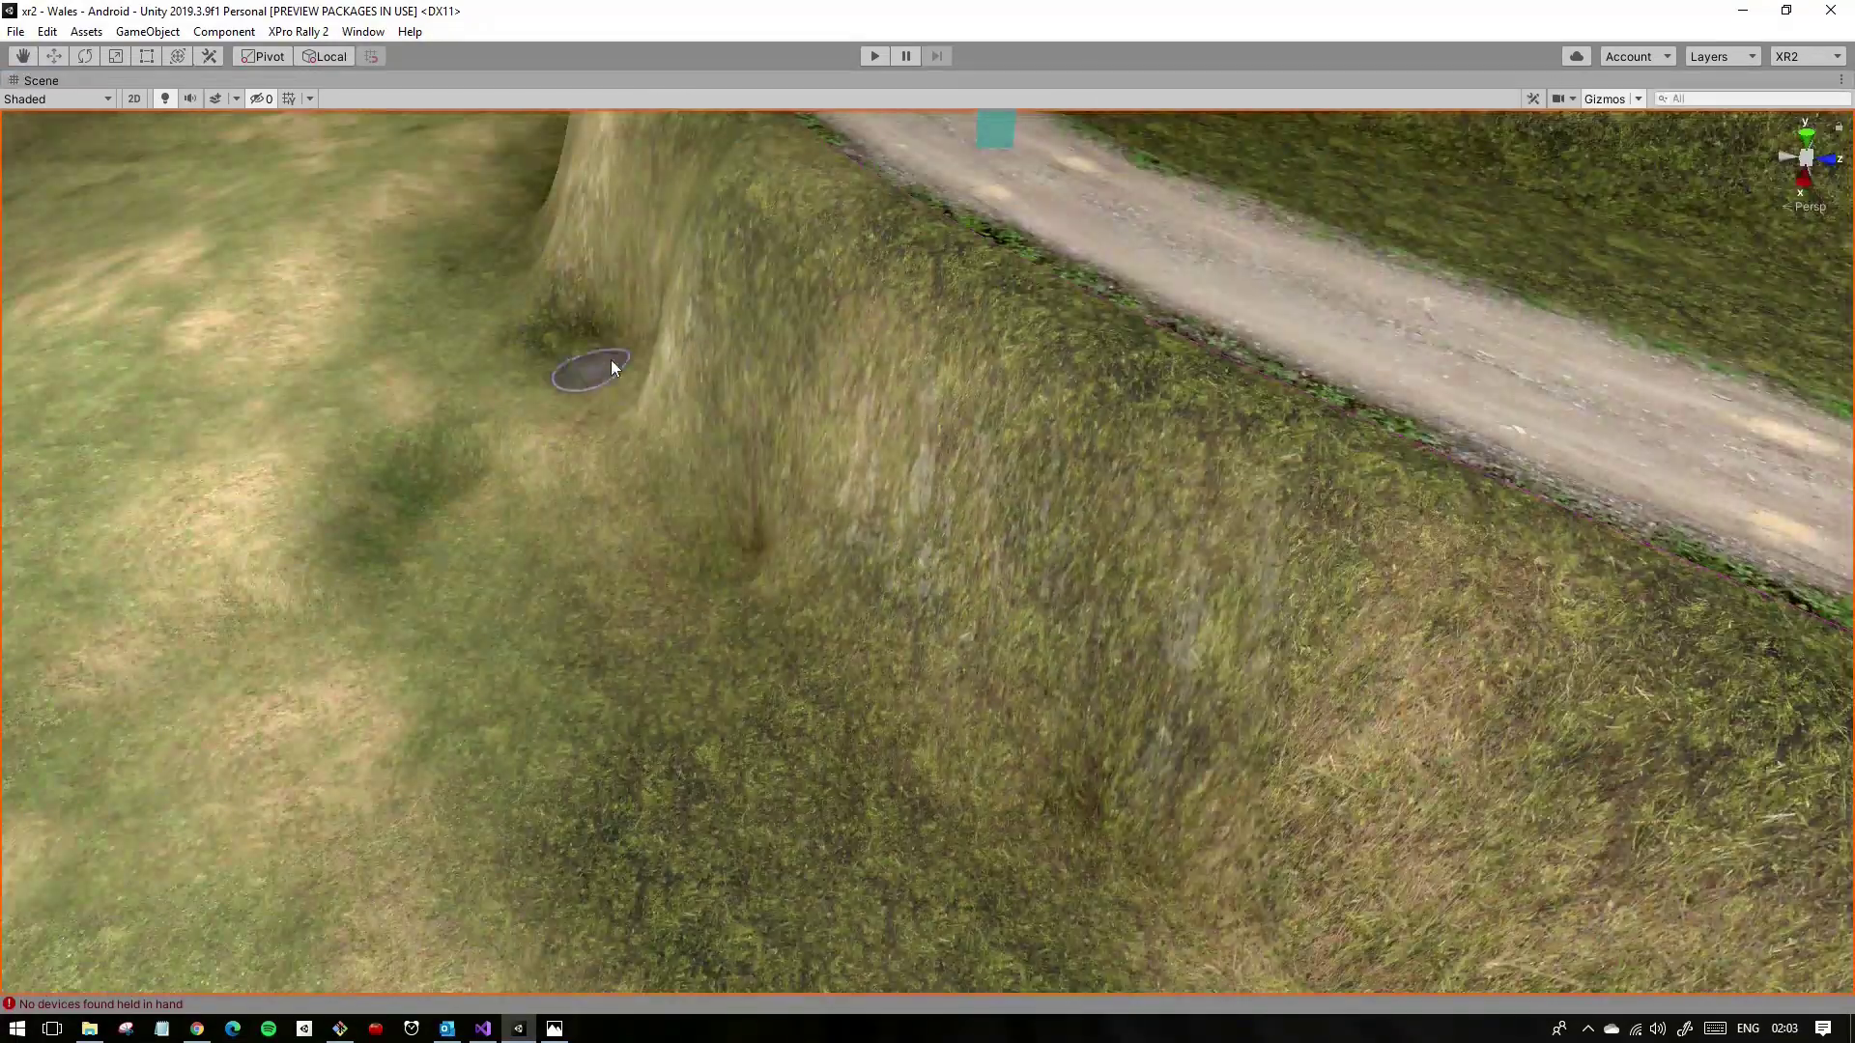
right_click_drag(612, 367, 980, 669)
right_click_drag(1307, 788, 970, 611)
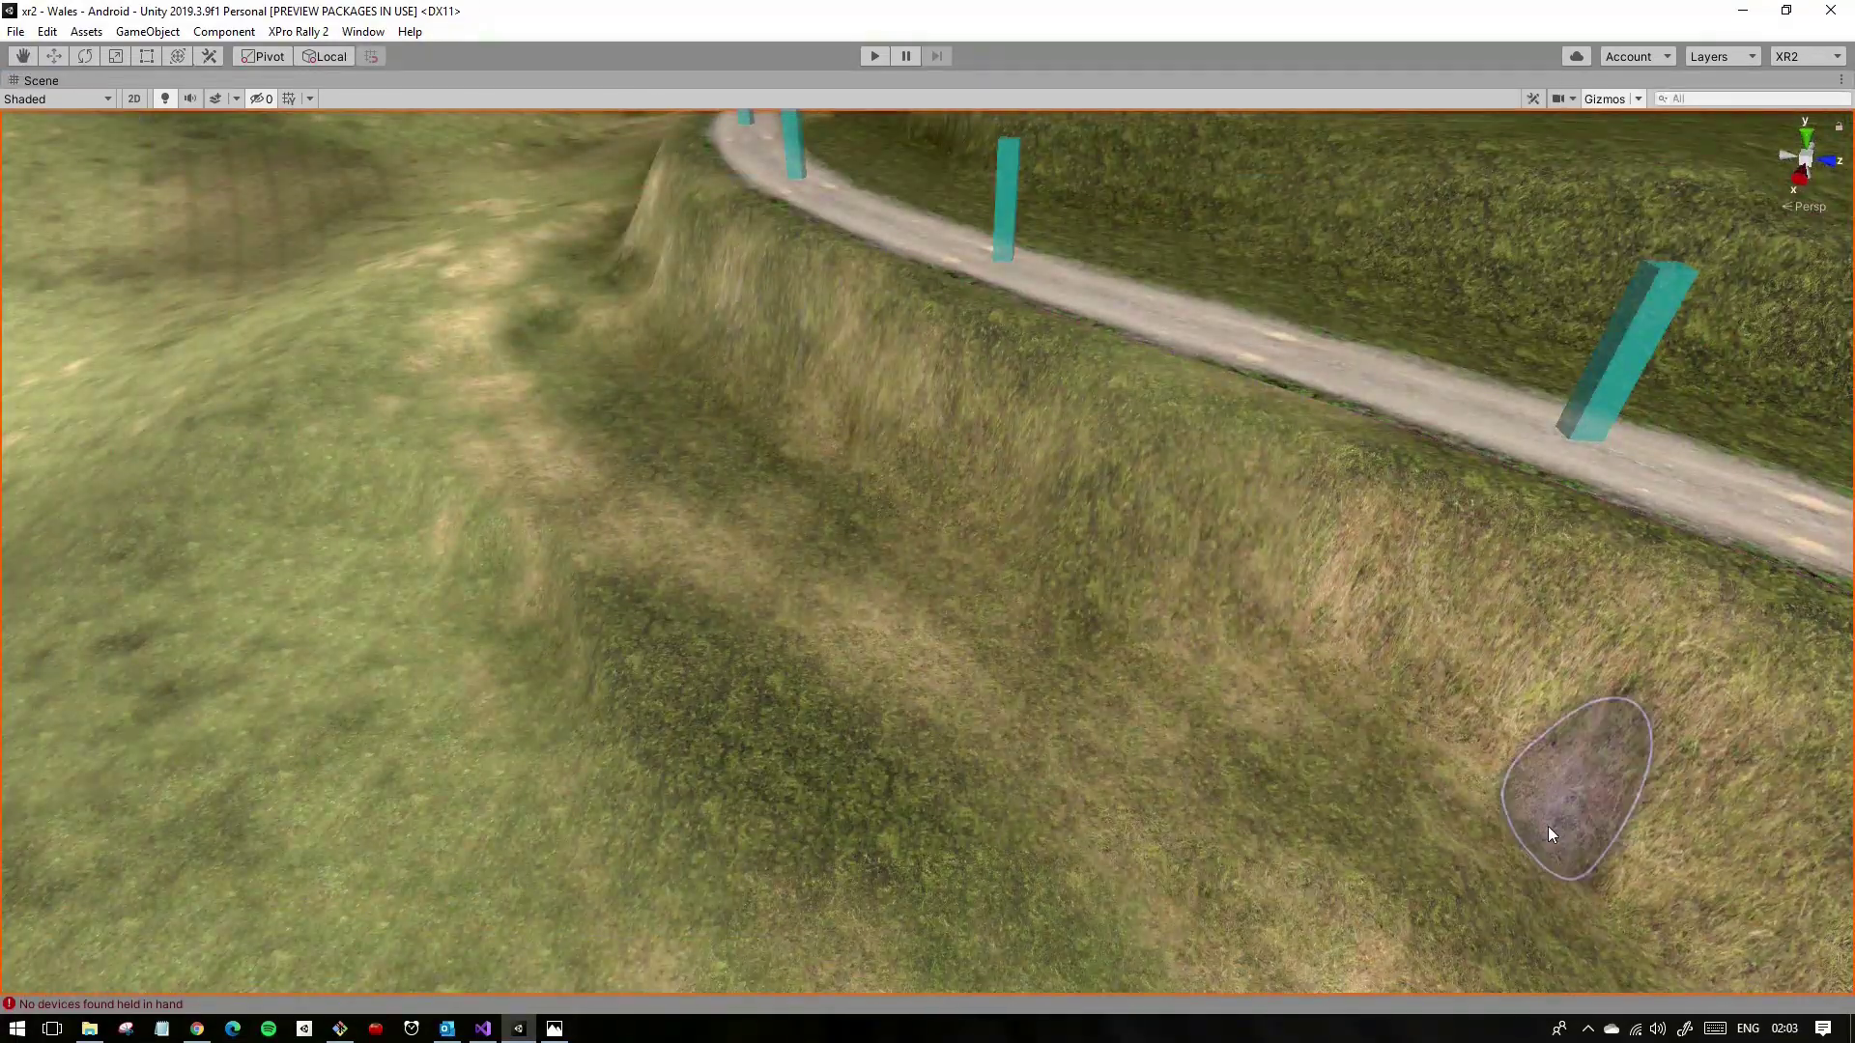
right_click_drag(1548, 826, 1029, 485)
right_click_drag(878, 465, 1111, 628)
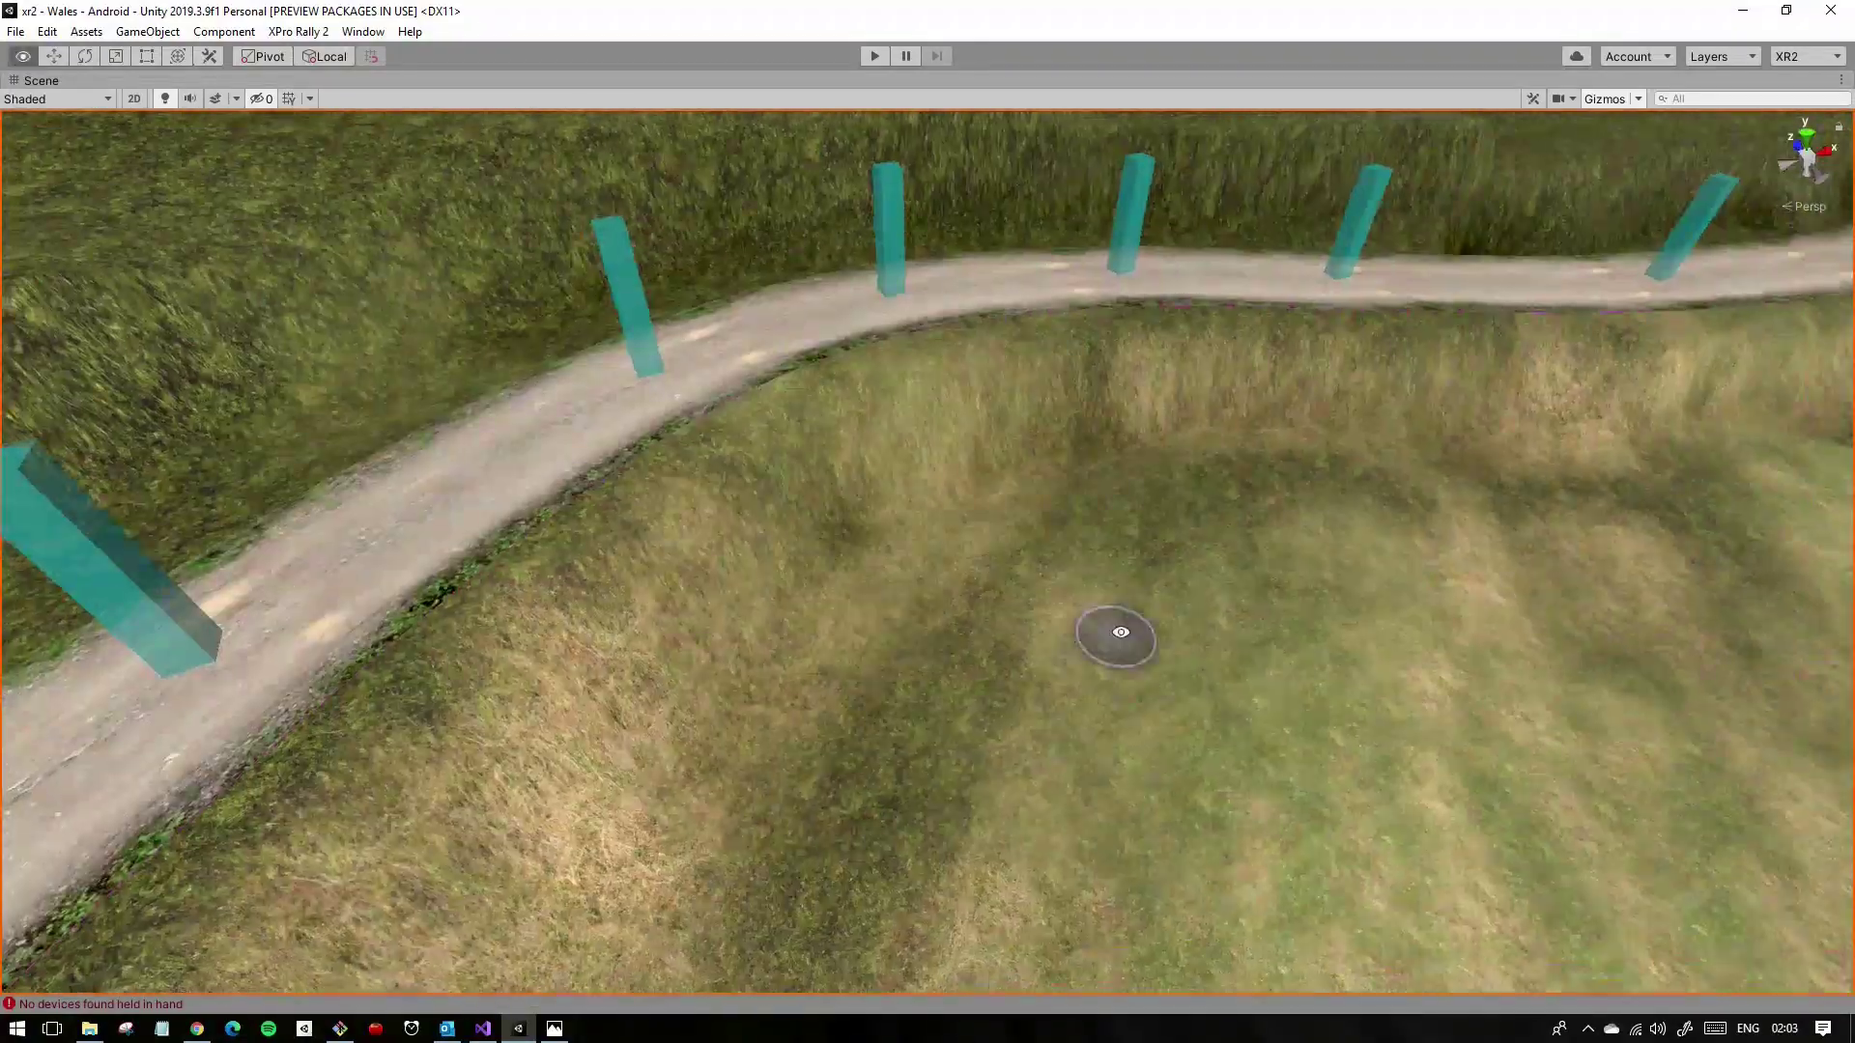
right_click_drag(1180, 439, 959, 470)
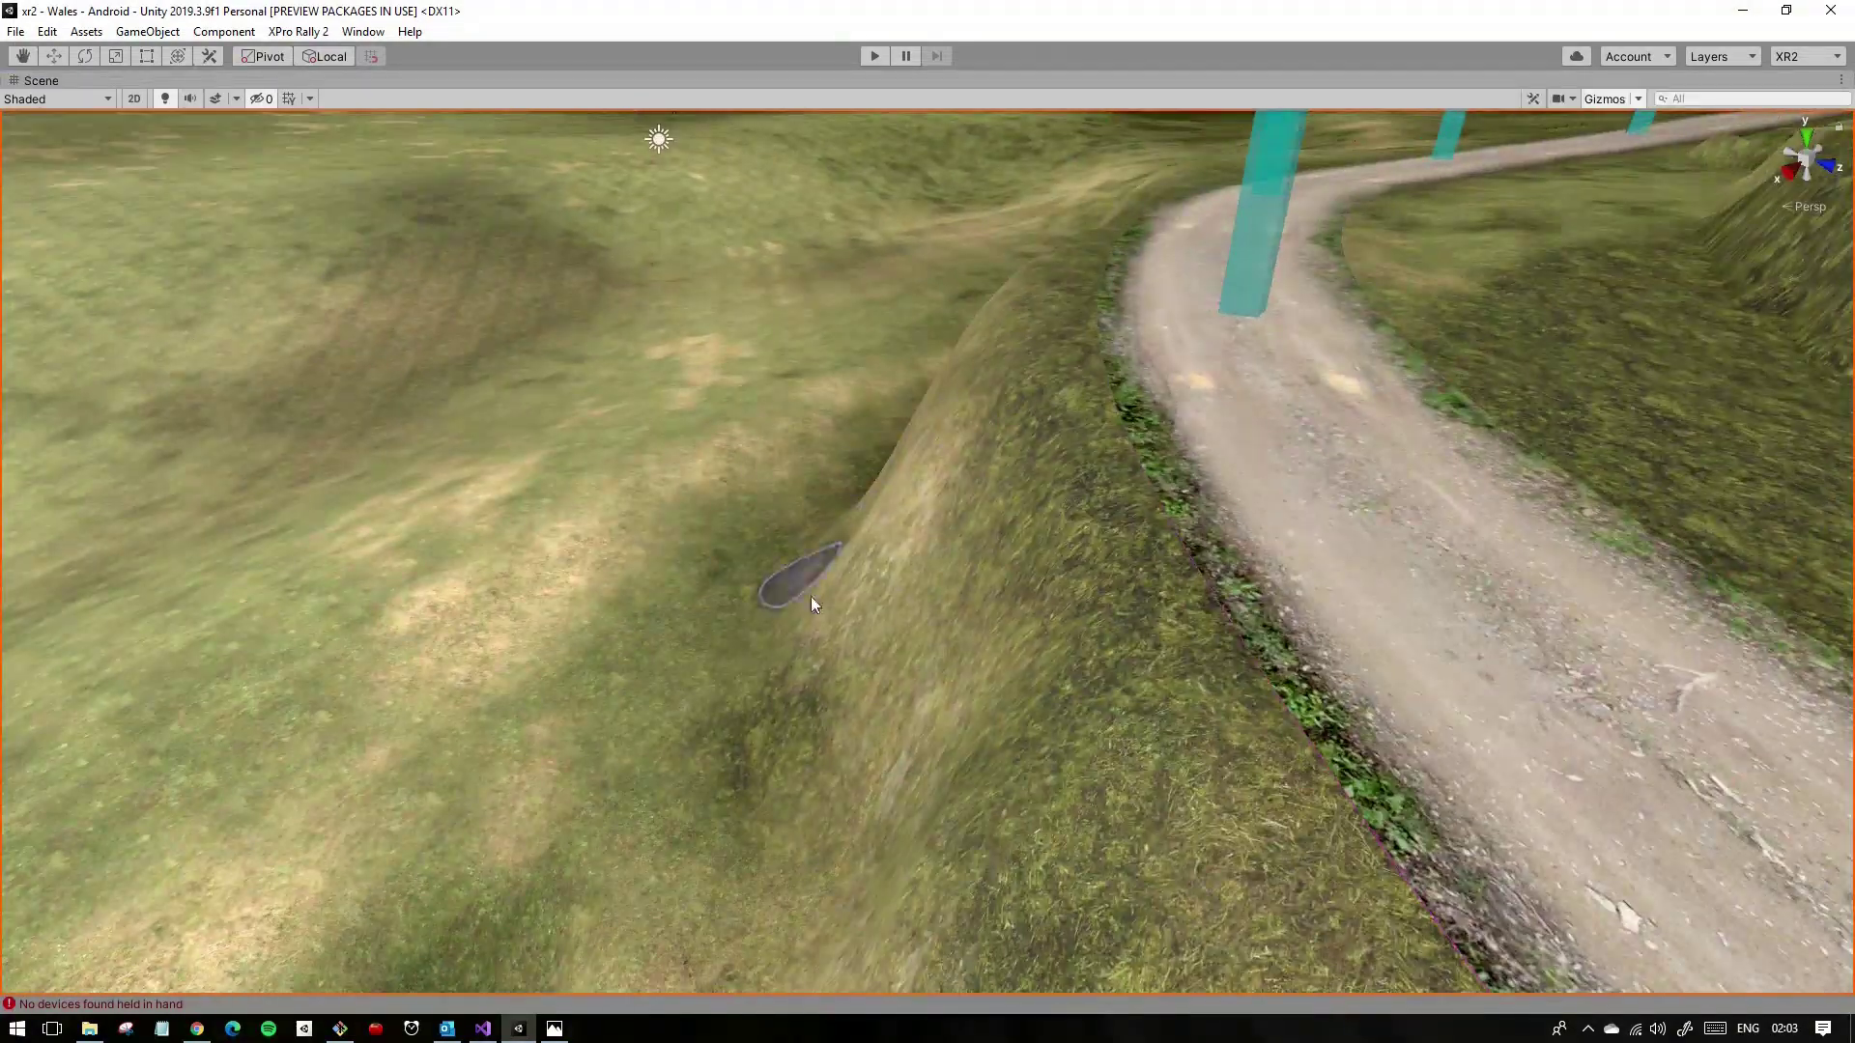
Step: Check the rocky bank from higher views along the road, poles and turbines
right_click_drag(819, 939, 961, 591)
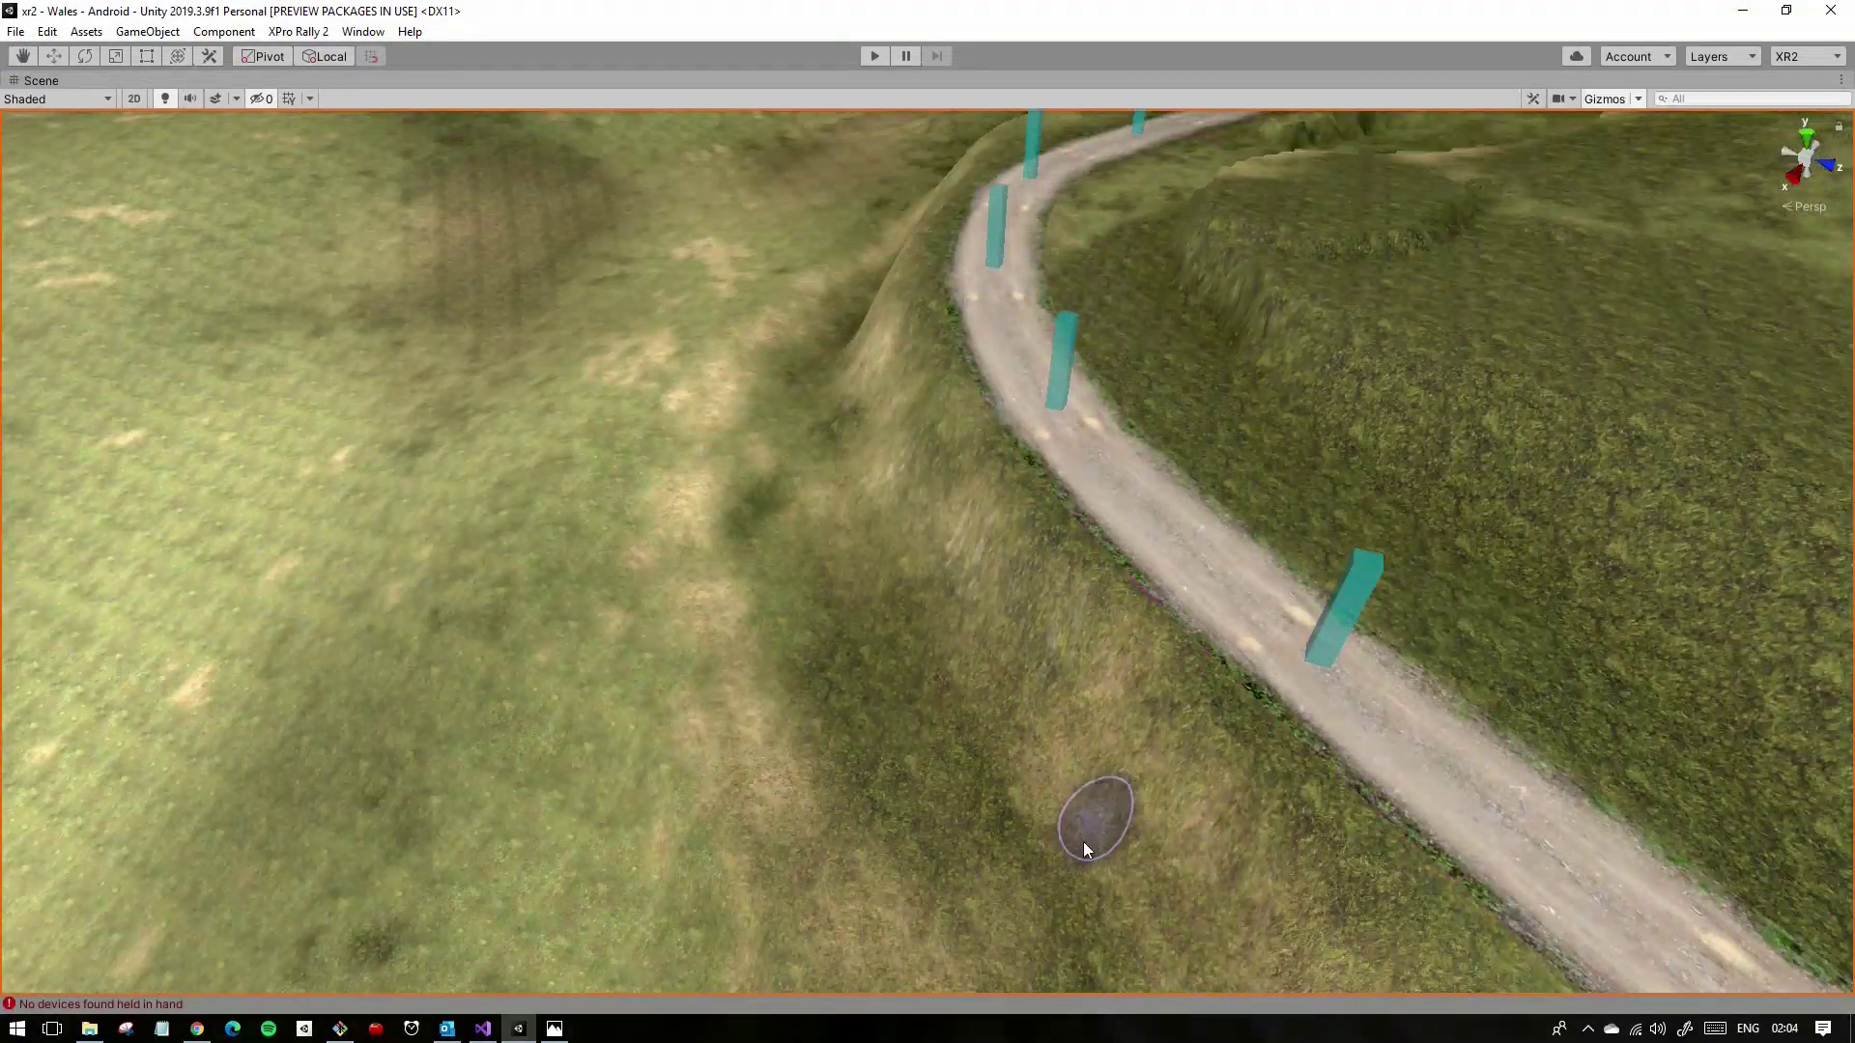
right_click_drag(1084, 850, 964, 701)
mouse_move(1107, 862)
middle_mouse_down()
mouse_move(783, 761)
mouse_move(738, 687)
middle_mouse_up()
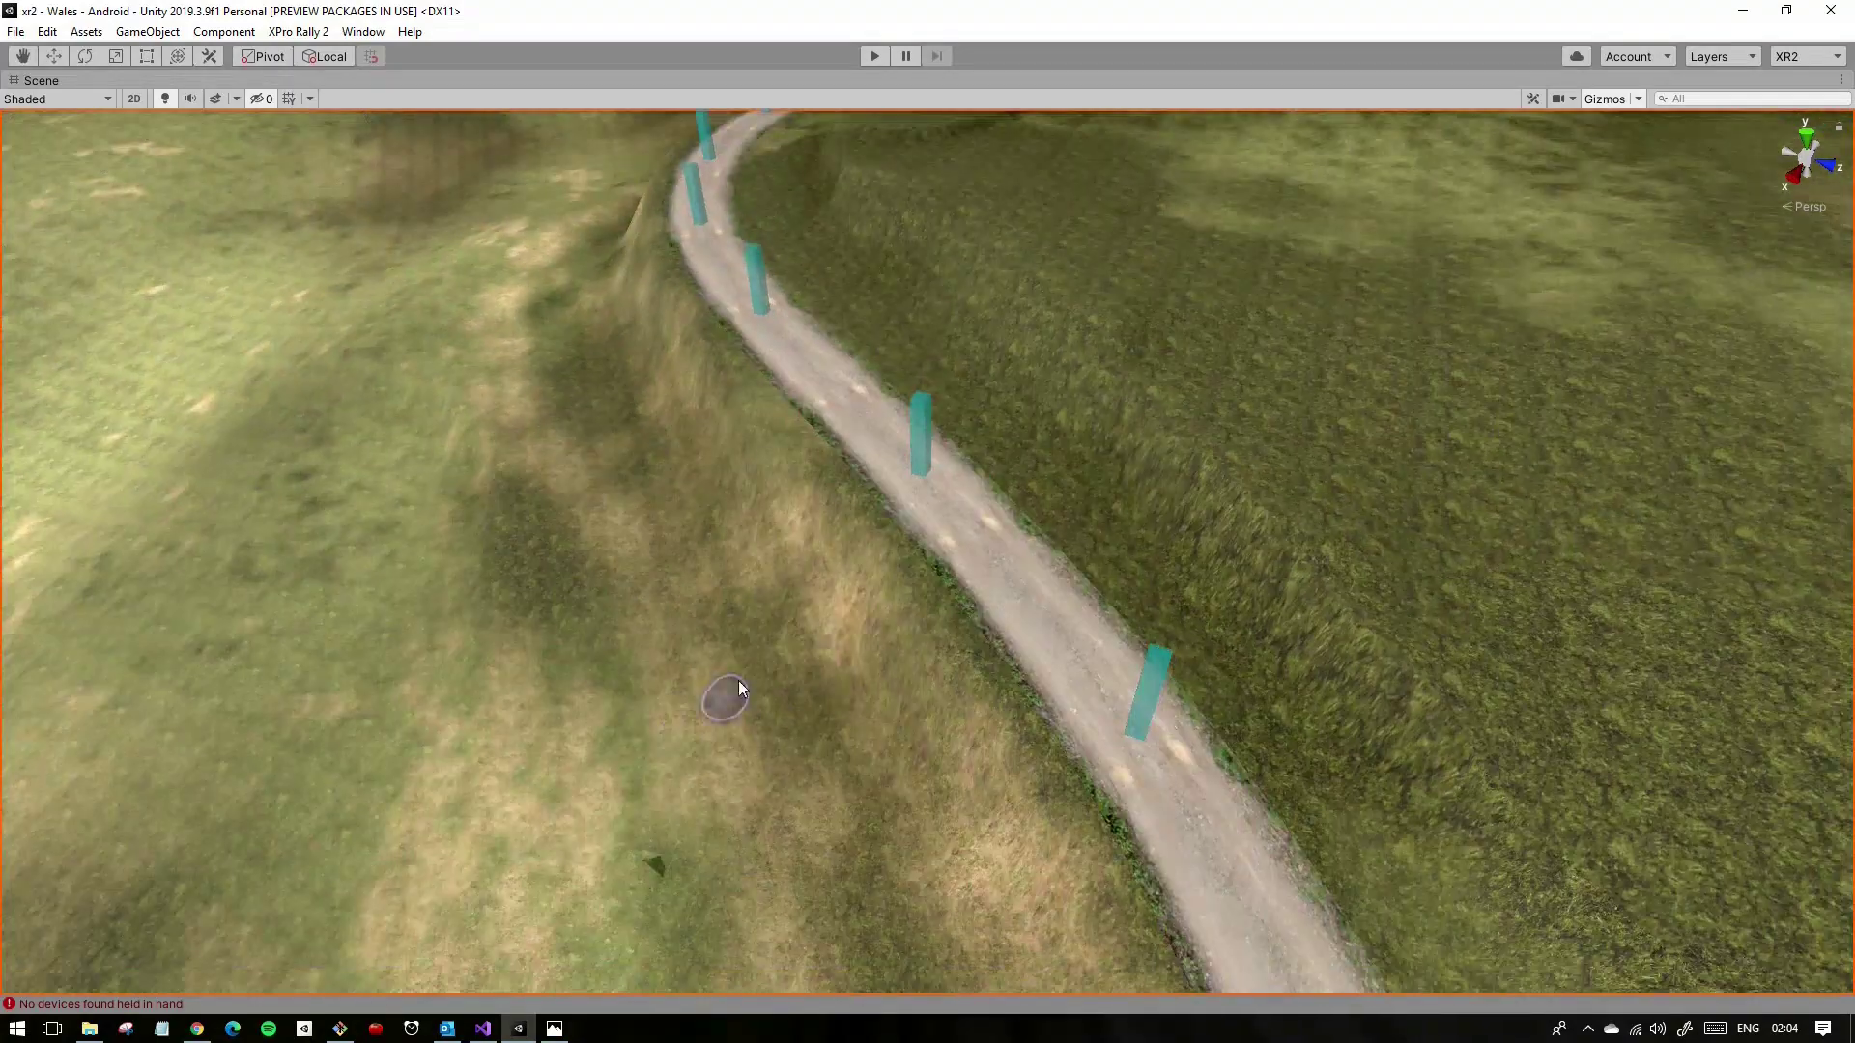
mouse_move(976, 827)
right_mouse_down()
mouse_move(936, 665)
mouse_move(1159, 857)
mouse_move(923, 513)
right_mouse_up()
mouse_move(1376, 391)
right_mouse_down()
mouse_move(491, 654)
mouse_move(725, 667)
mouse_move(594, 432)
right_mouse_up()
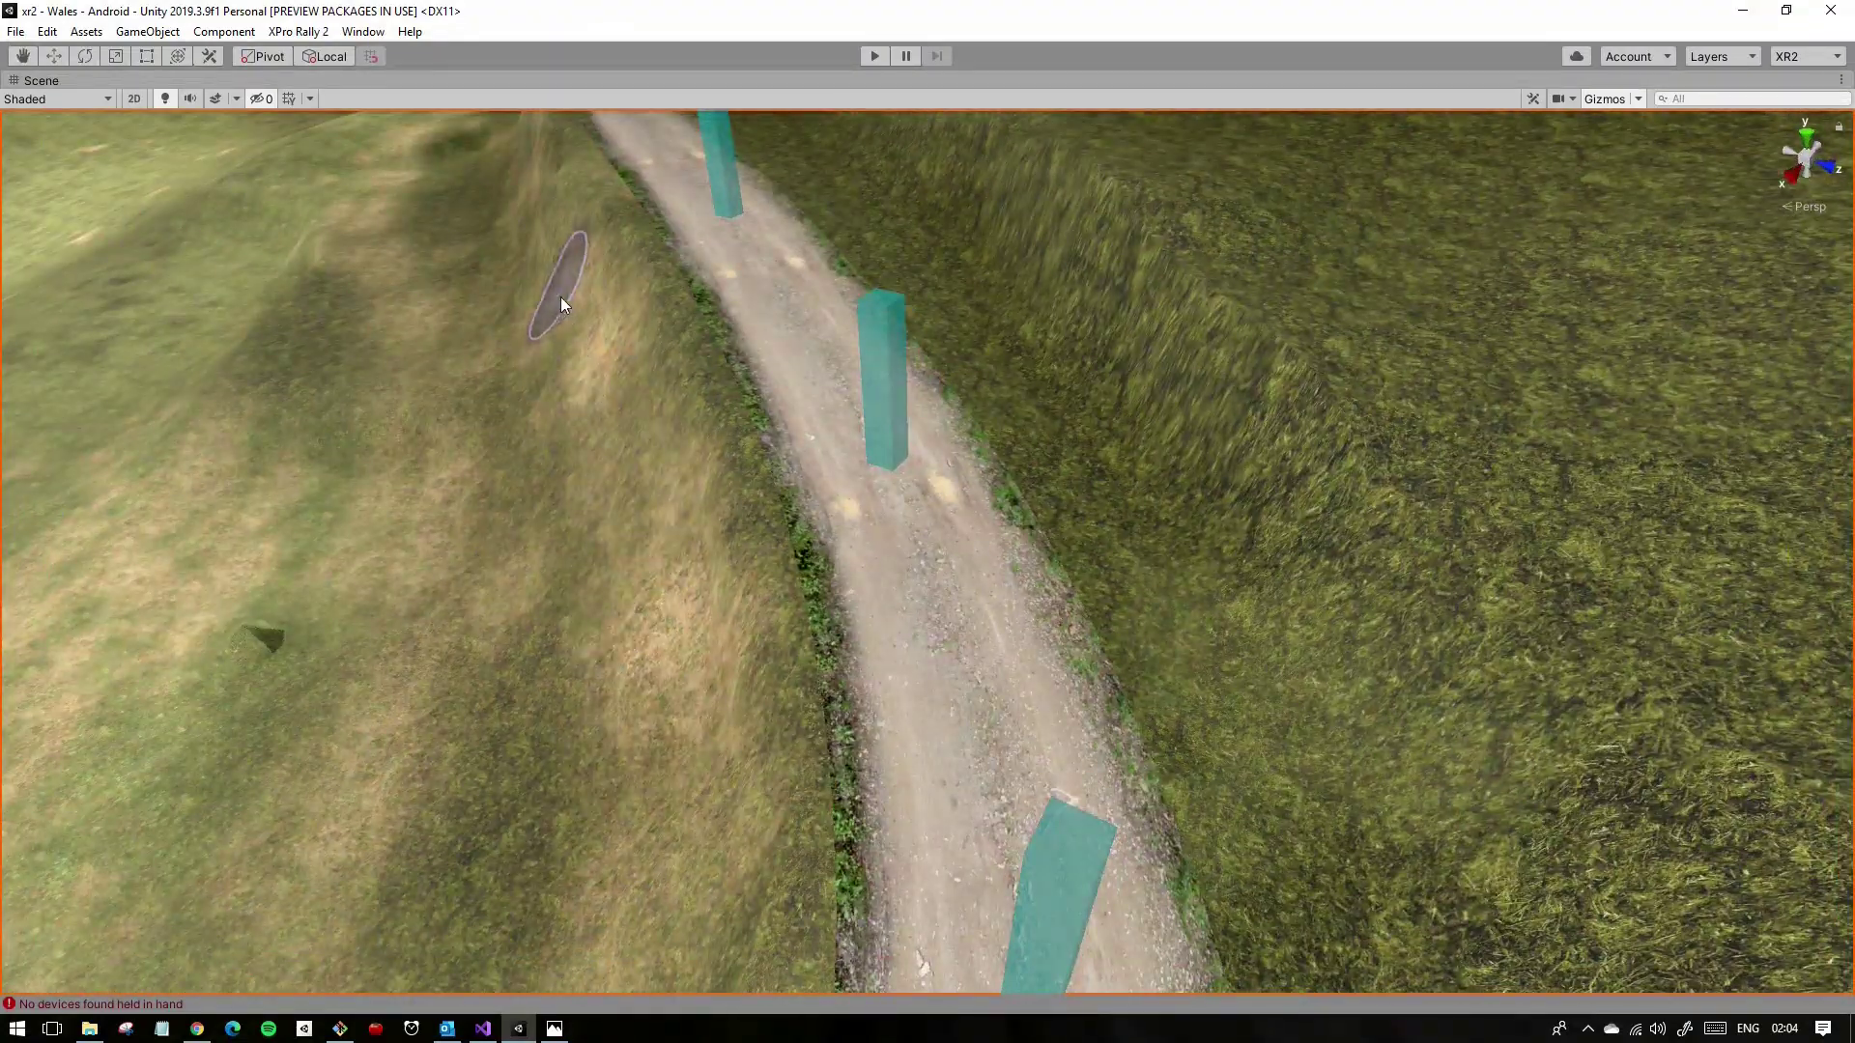
right_click_drag(664, 728, 957, 663)
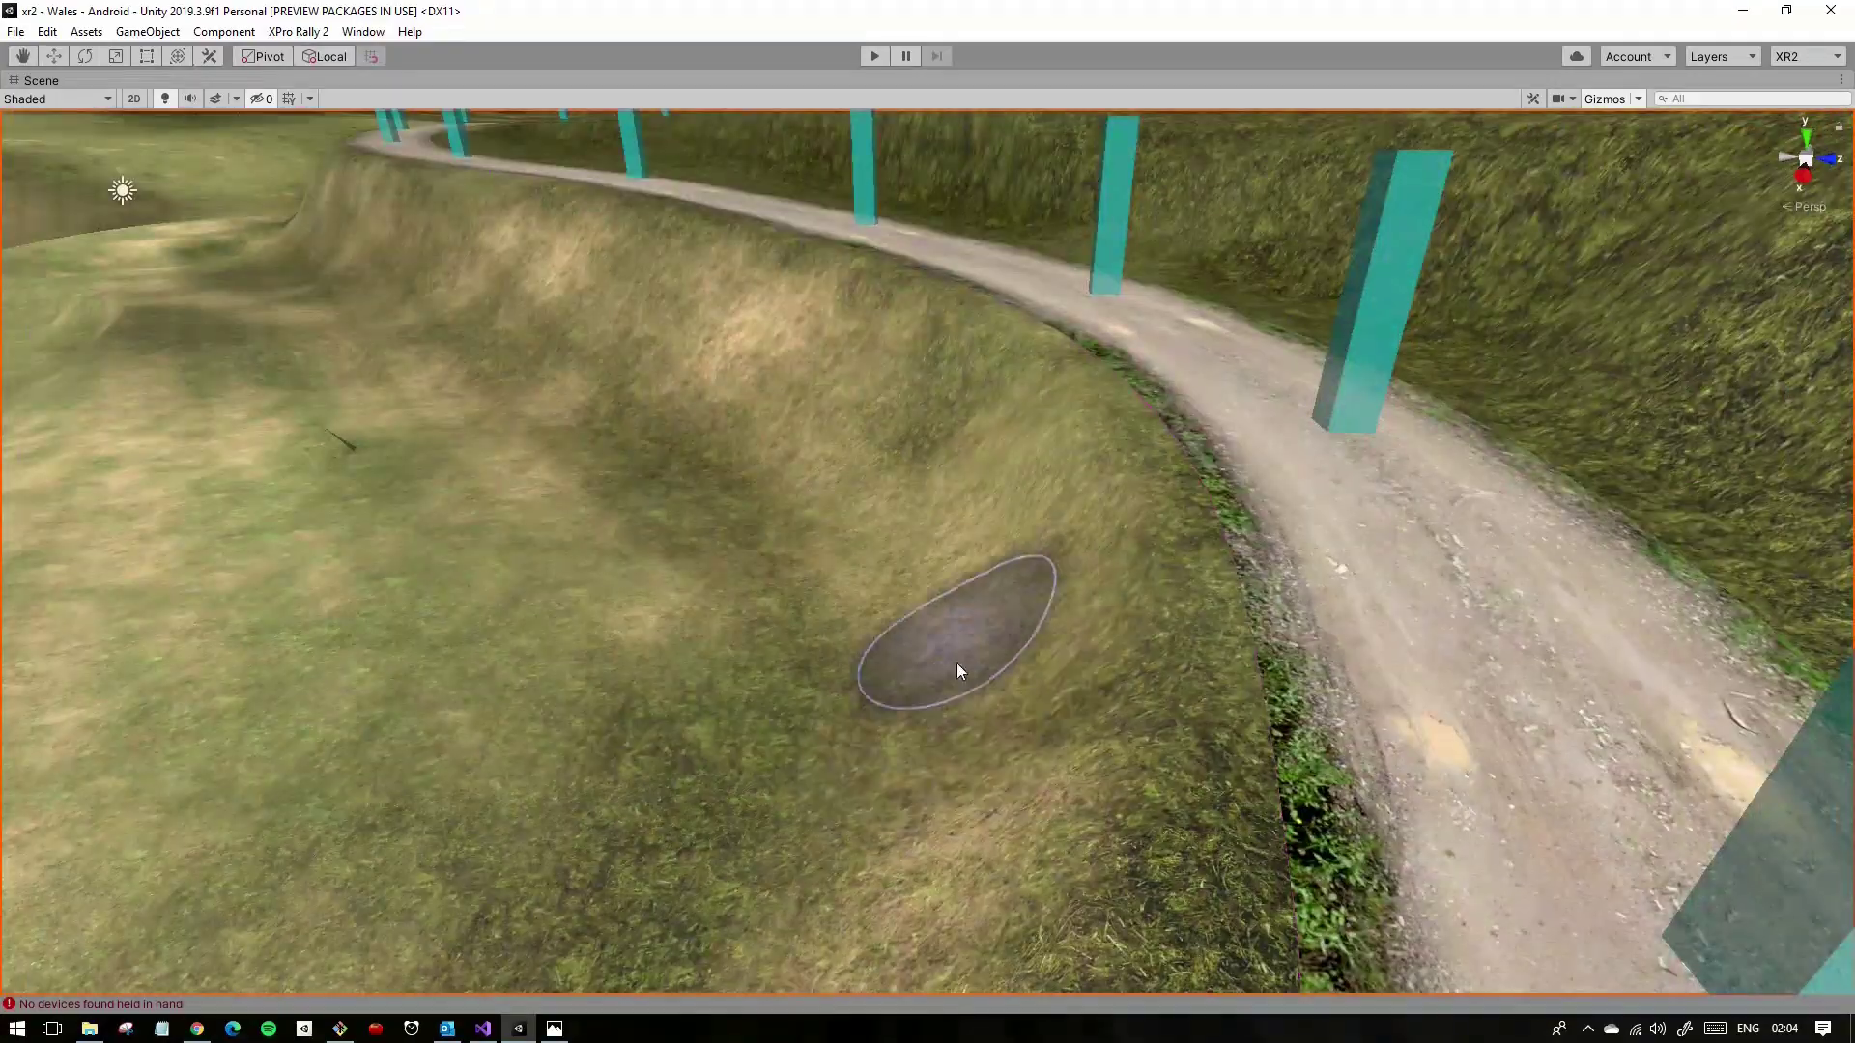
mouse_move(923, 817)
right_mouse_down()
mouse_move(742, 466)
mouse_move(893, 476)
right_mouse_up()
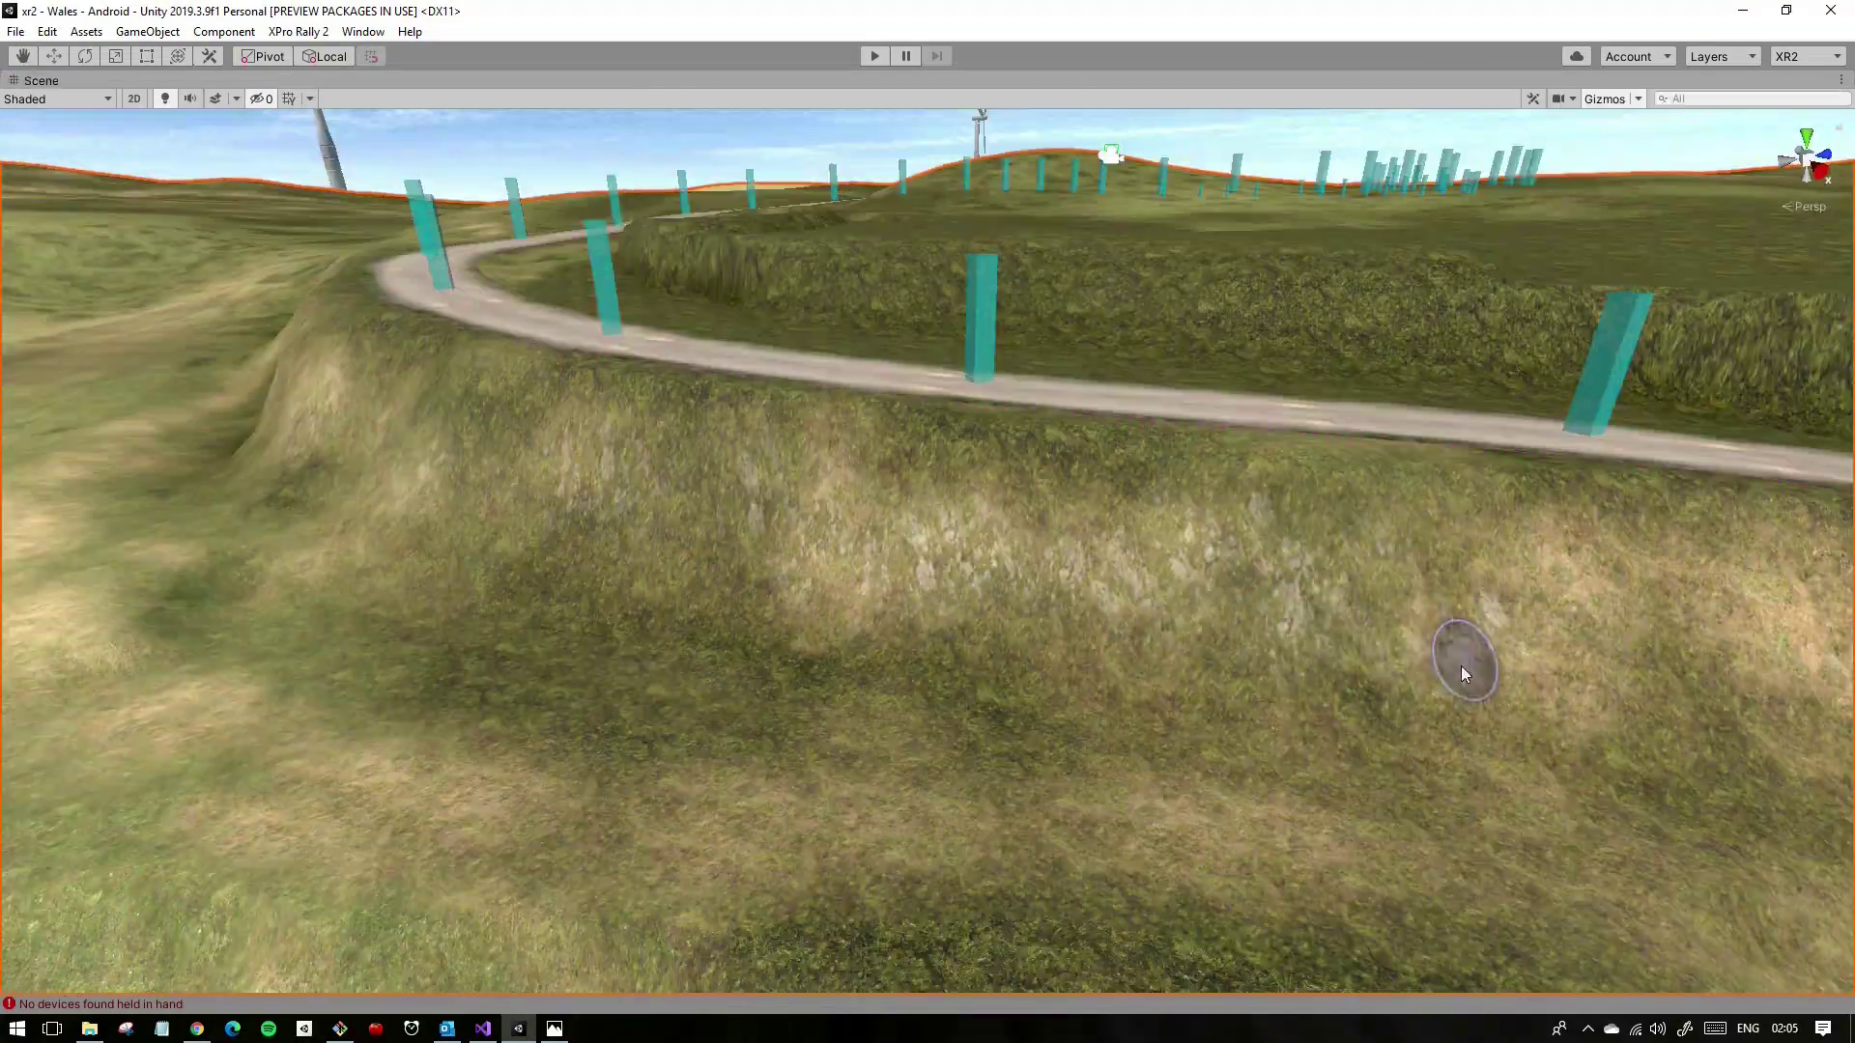
Step: Scatter rock texture patches along the curving road's grassy bank
right_click_drag(1460, 665, 846, 545)
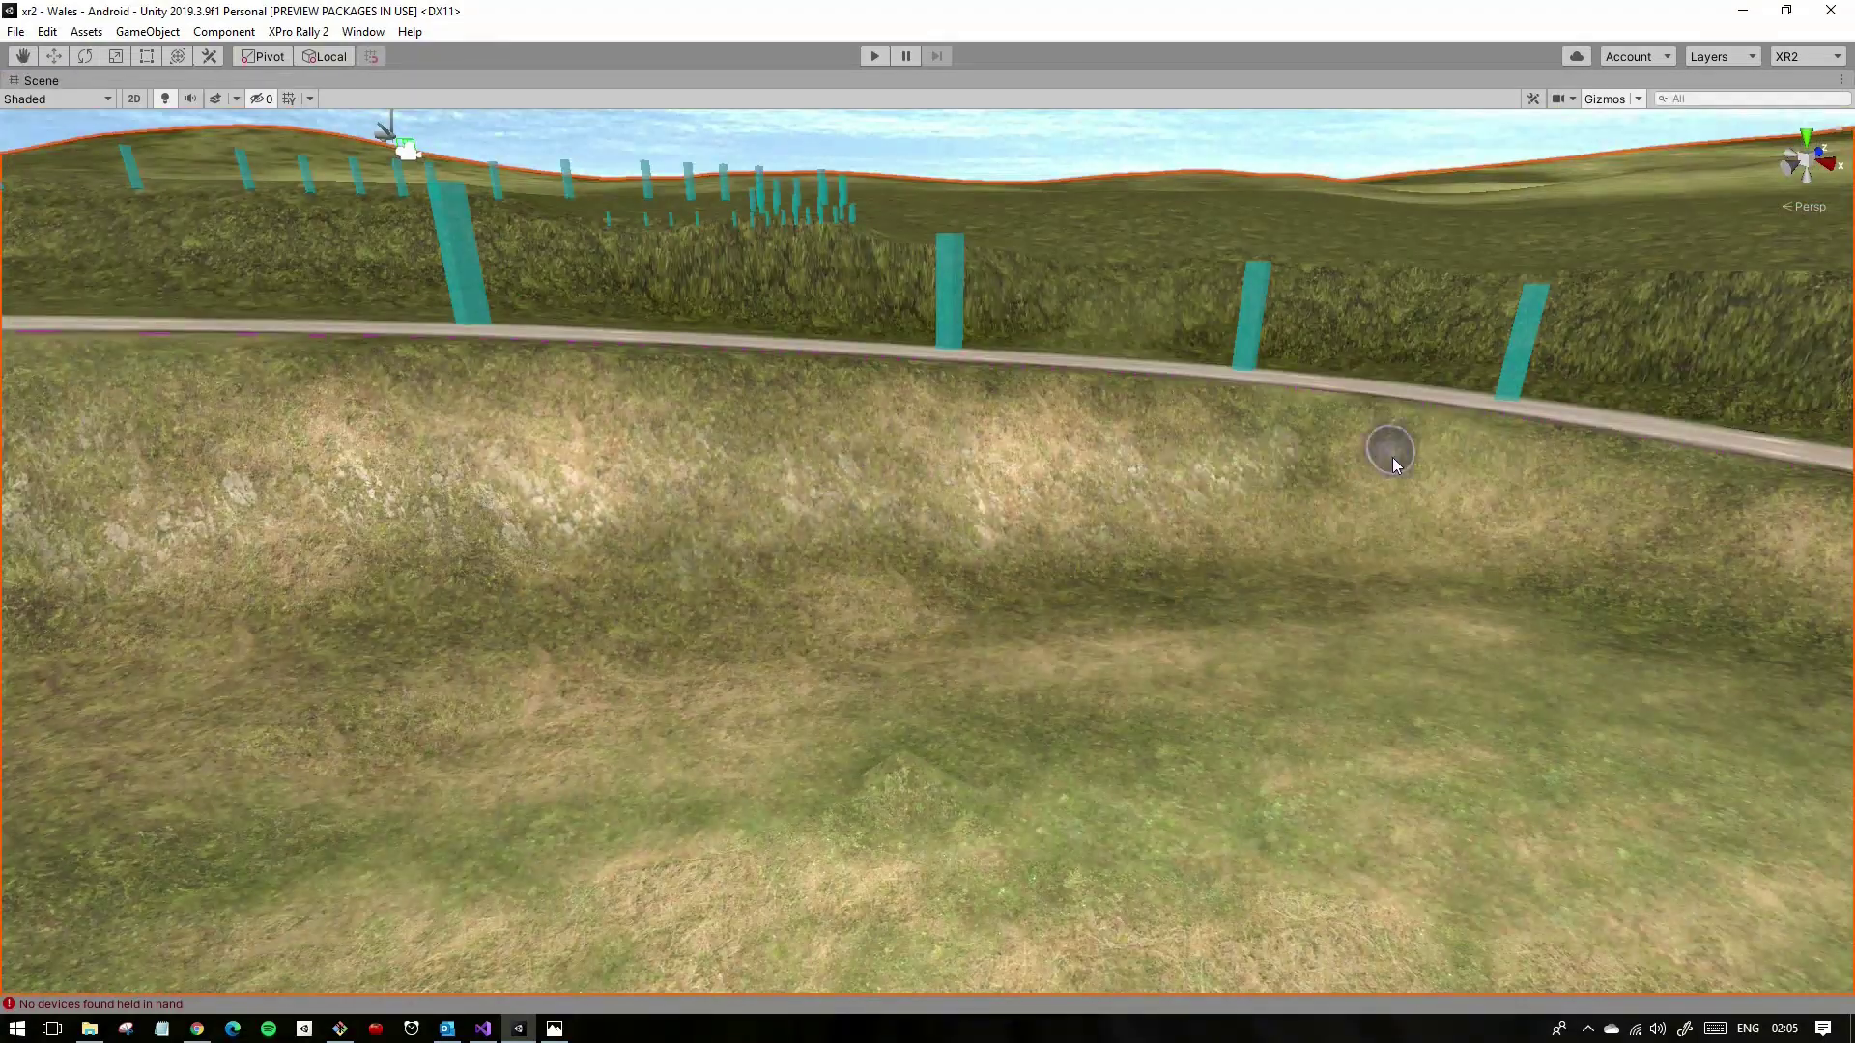
right_click_drag(1393, 456, 943, 465)
mouse_move(1474, 611)
right_mouse_down()
mouse_move(1308, 595)
mouse_move(901, 609)
right_mouse_up()
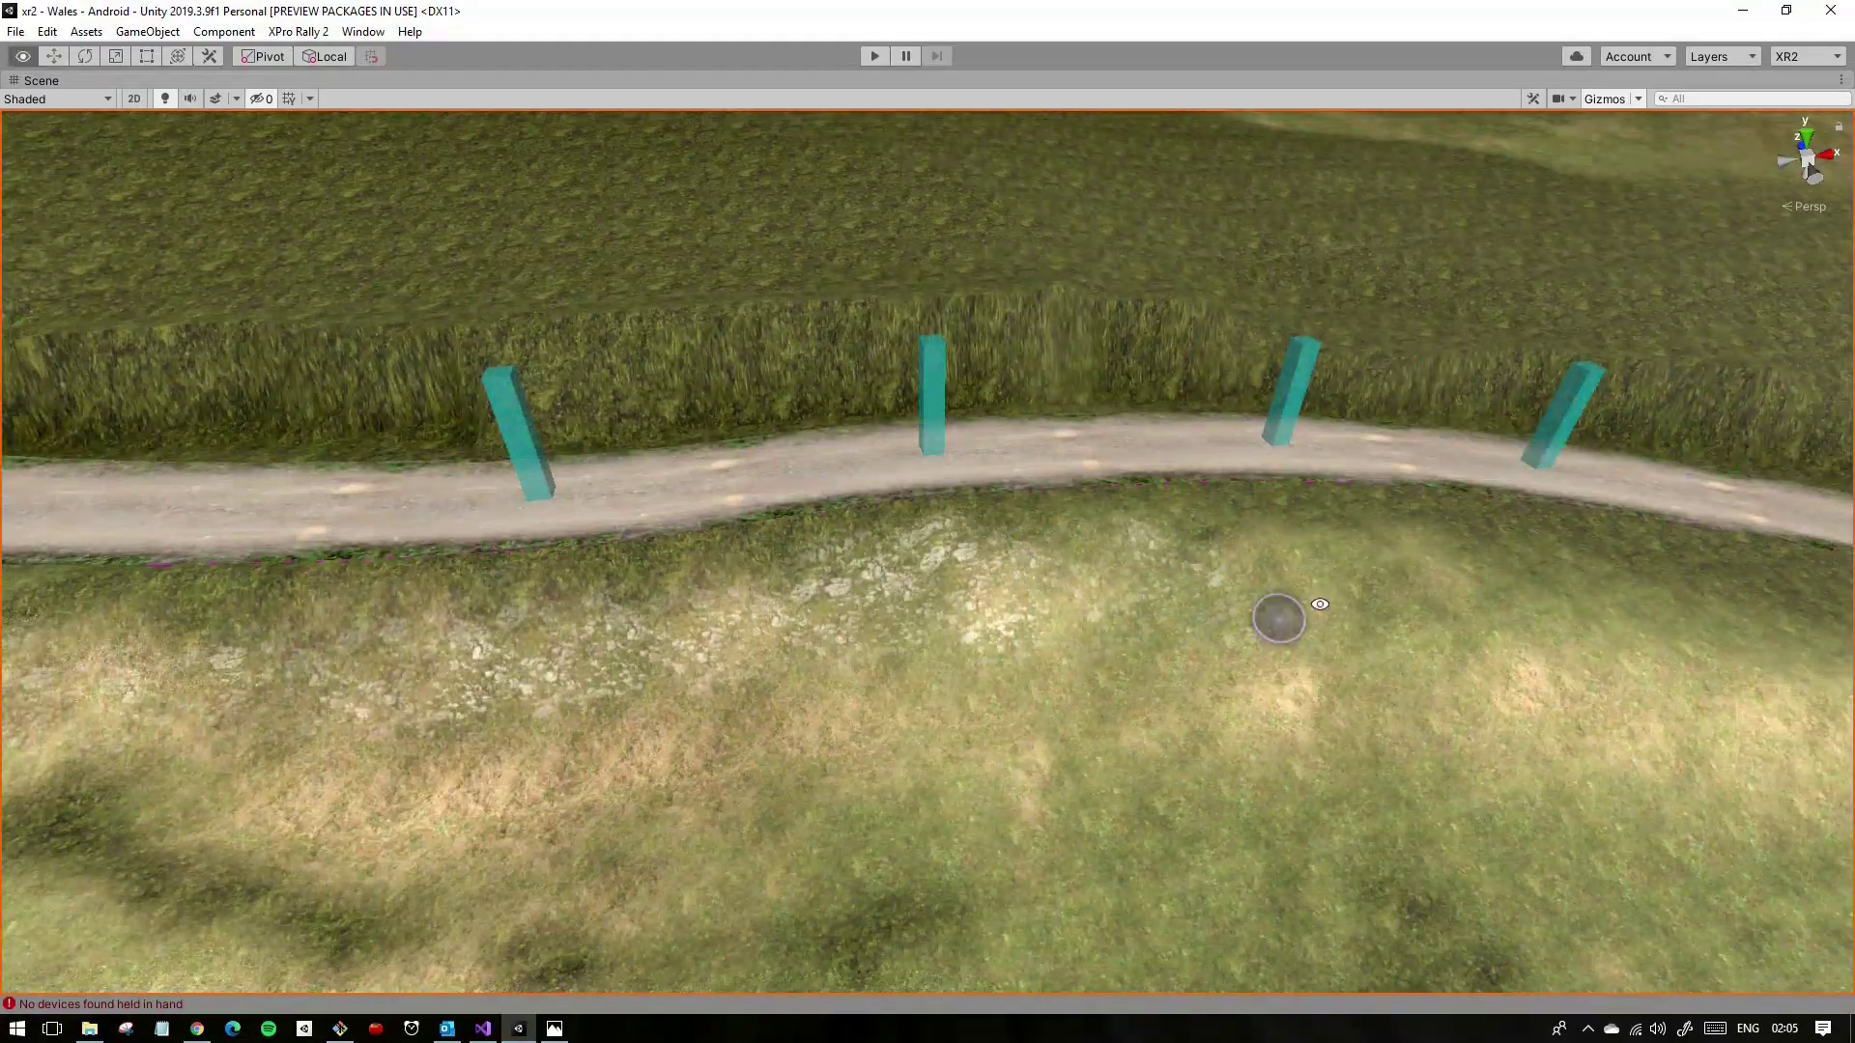
right_click_drag(1320, 604, 985, 667)
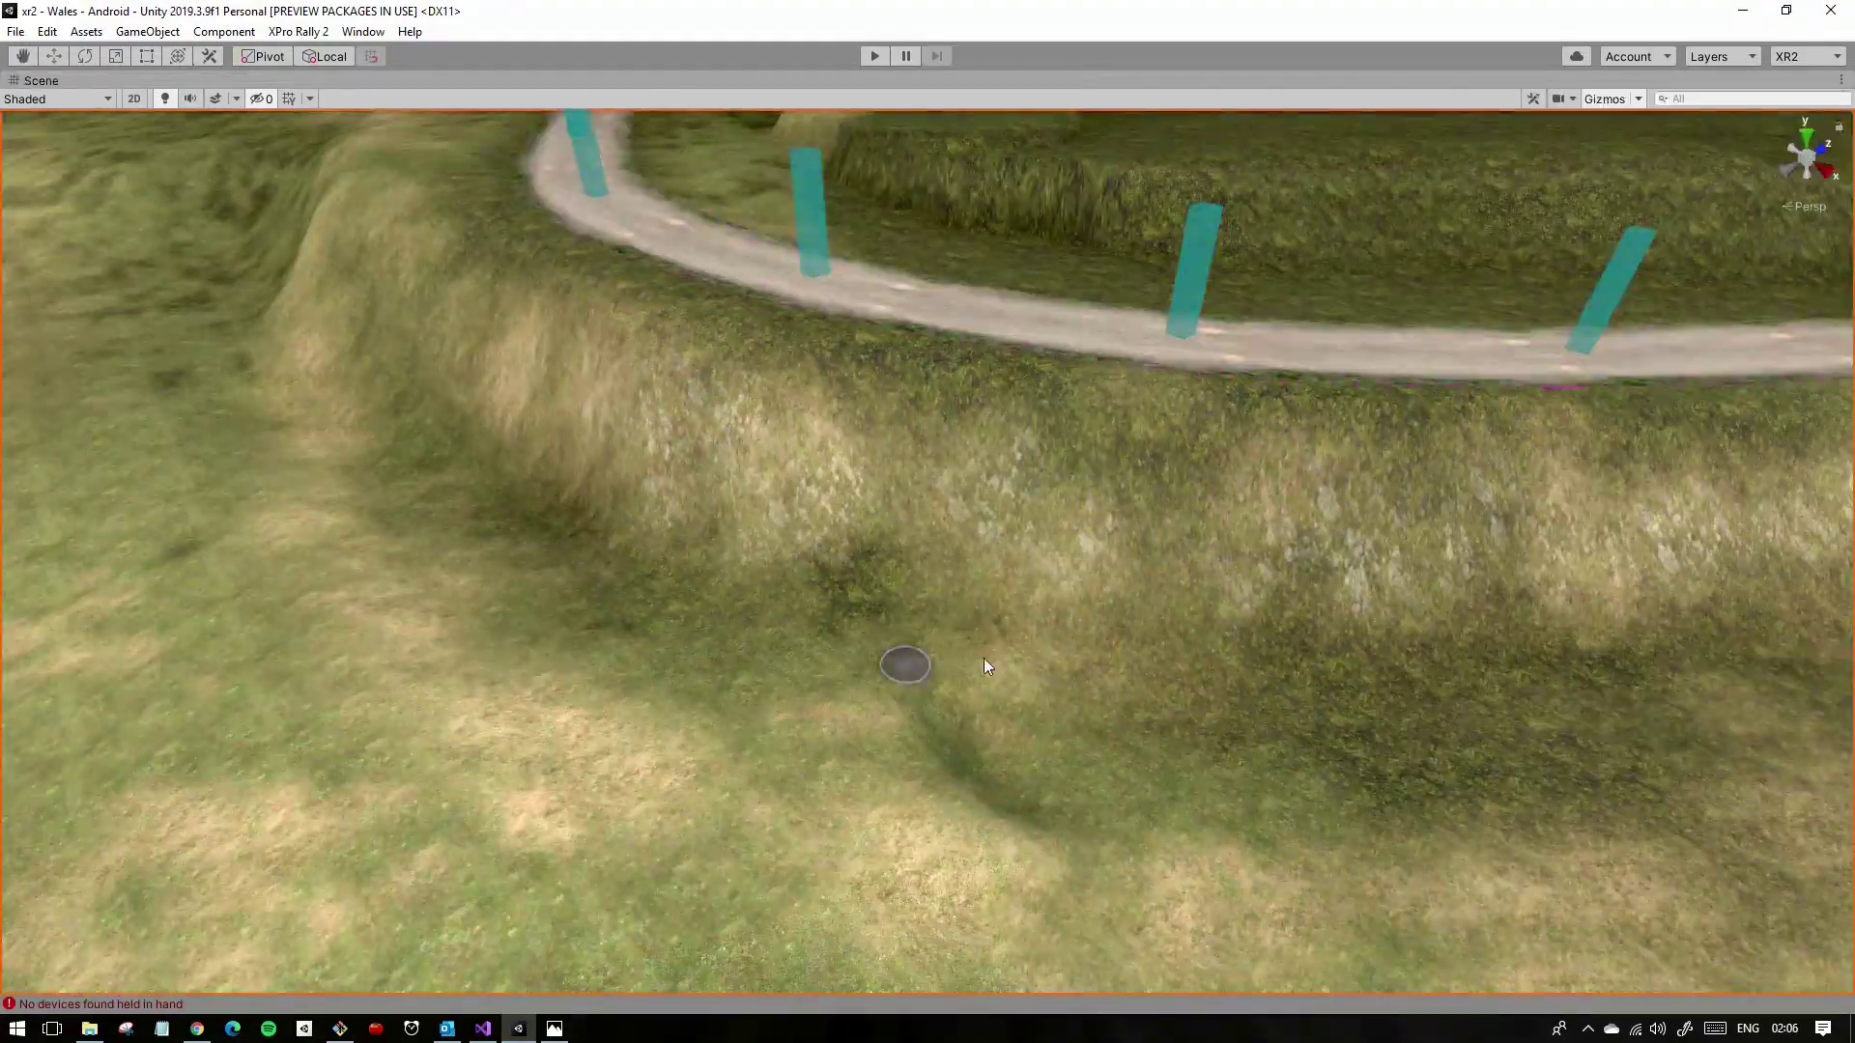
key("shift+space")
key("shift+space")
mouse_move(1266, 678)
middle_mouse_down()
mouse_move(1257, 708)
mouse_move(1351, 501)
middle_mouse_up()
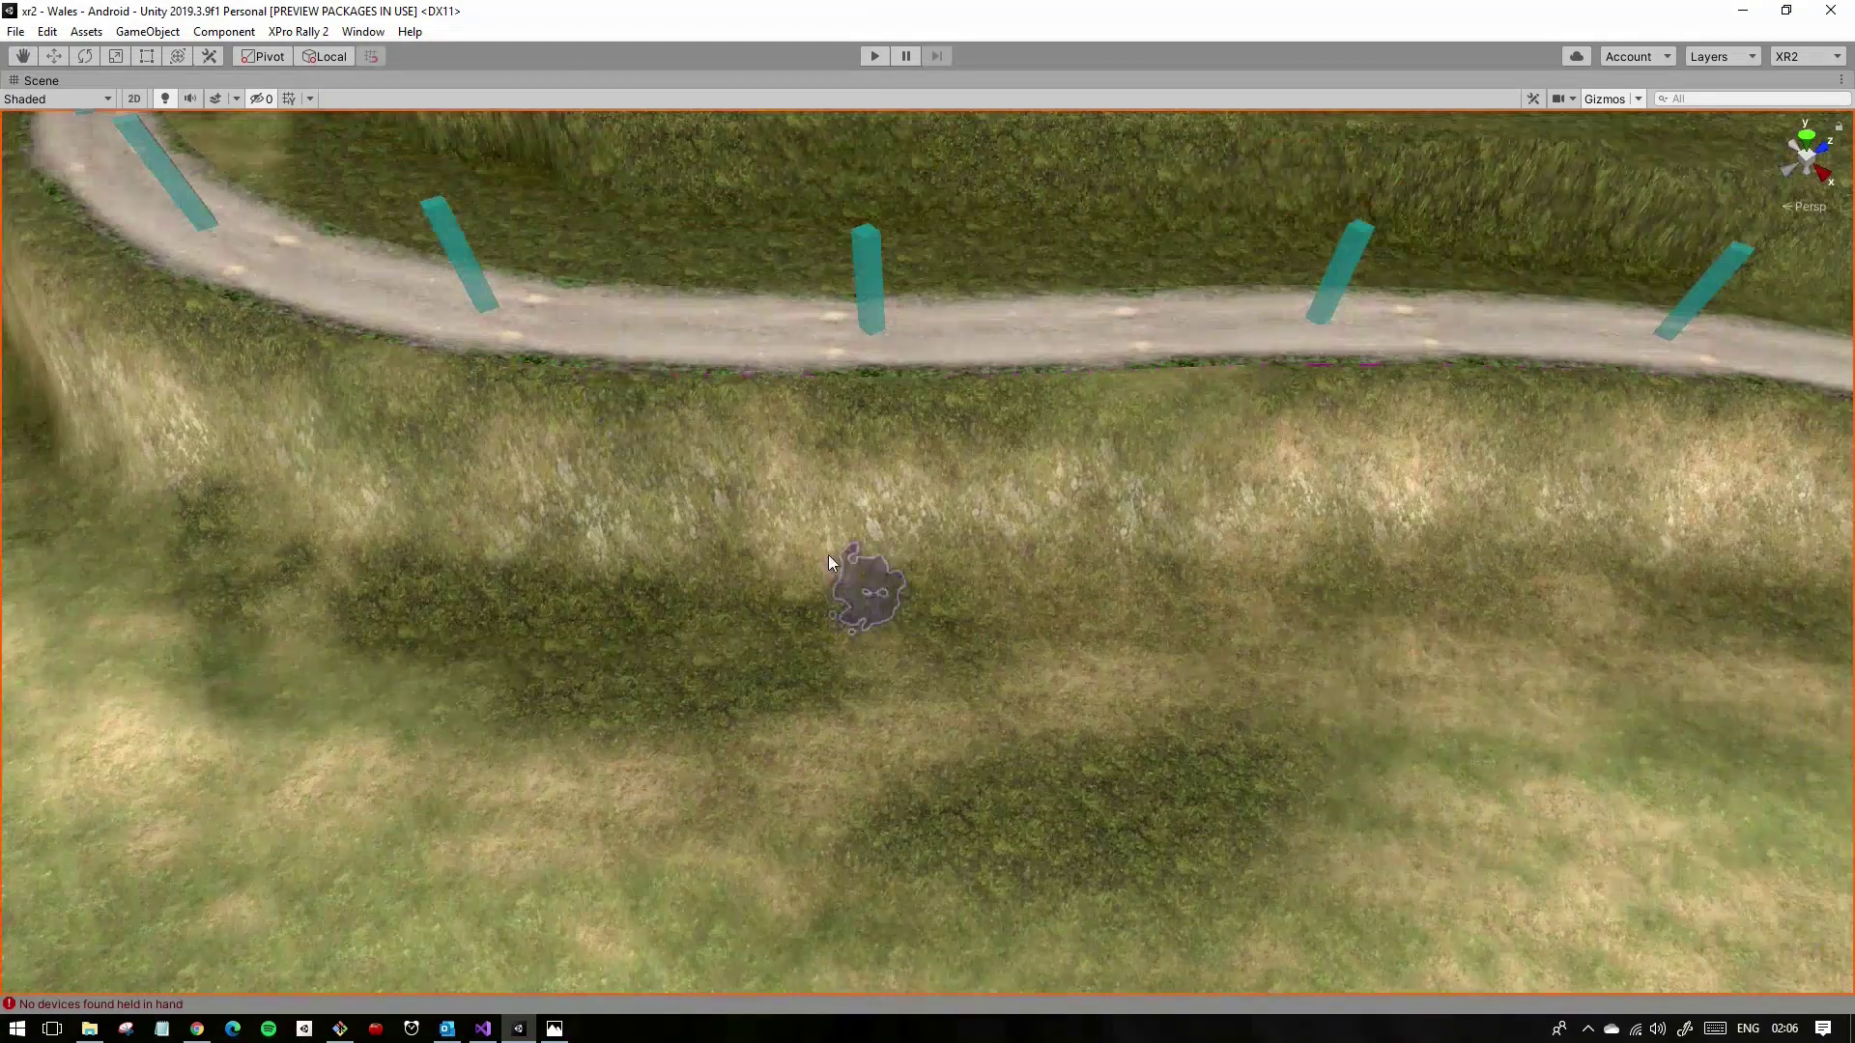
scroll(1174, 604, "down", 3)
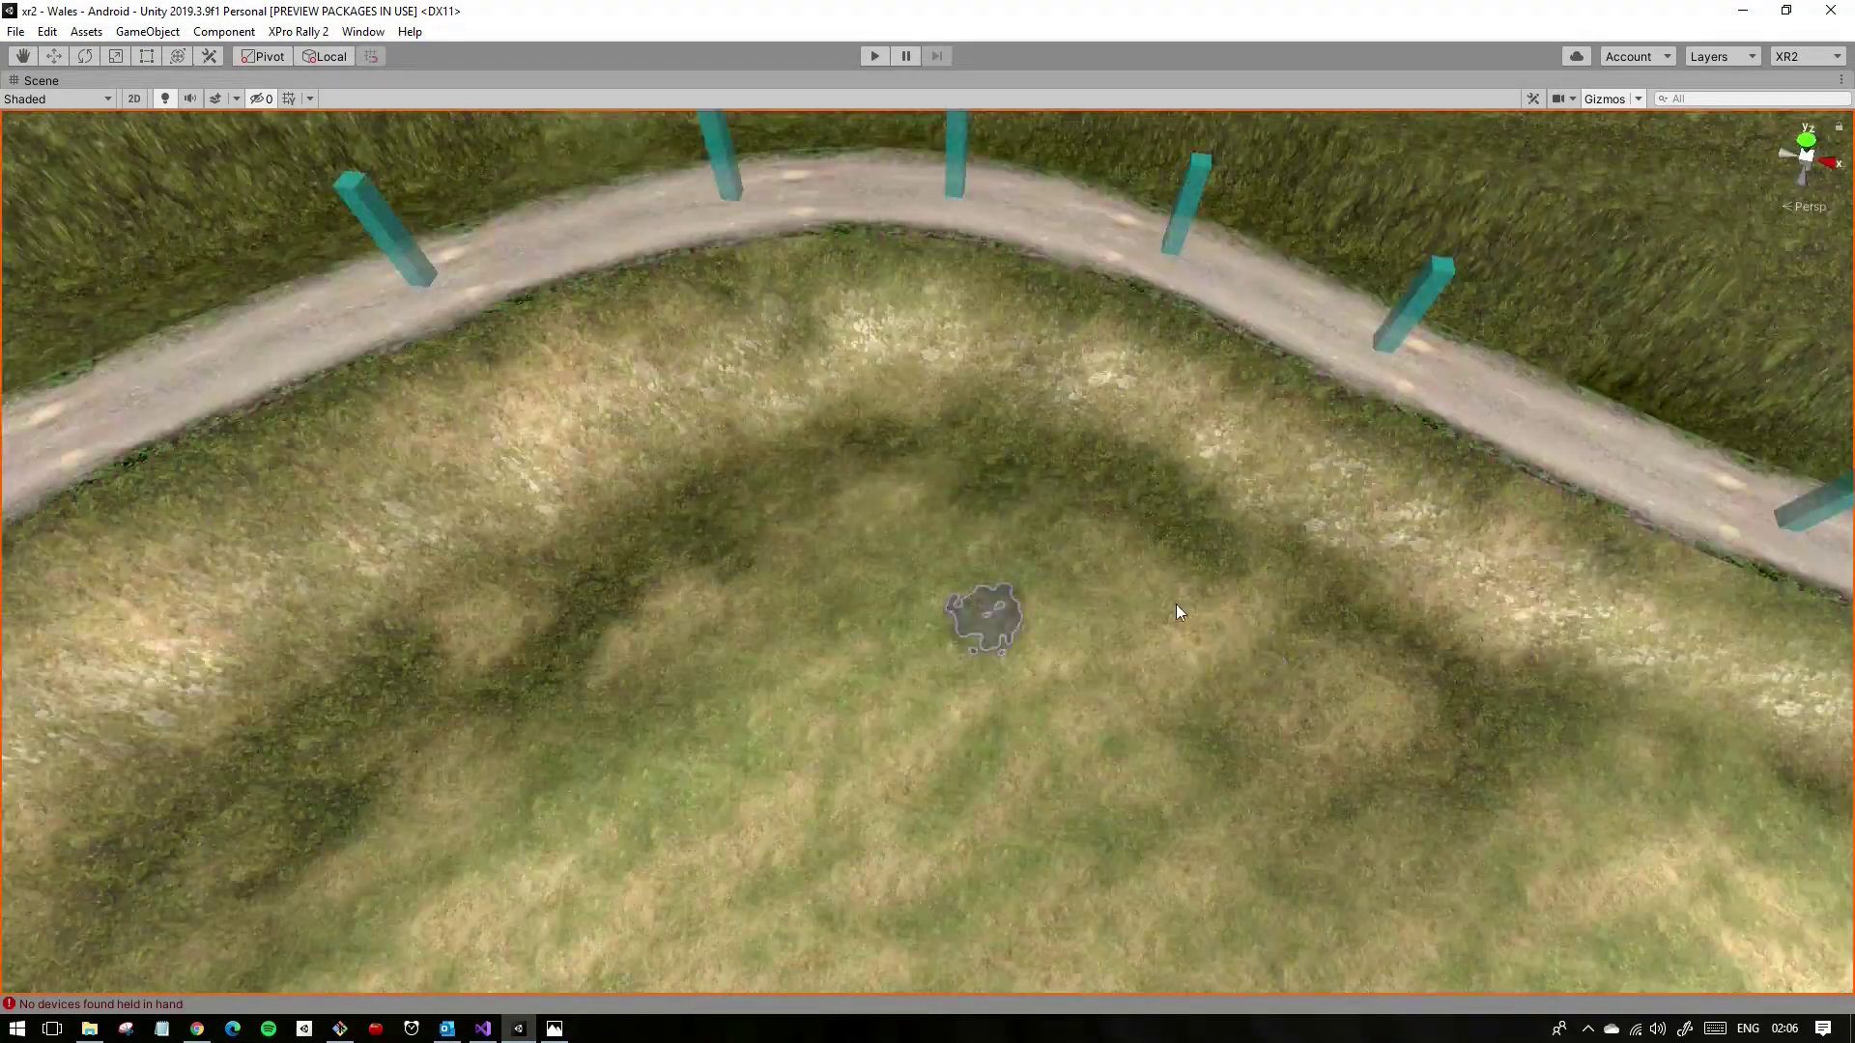
left_click_drag(1174, 605, 954, 622, "alt")
Step: Paint more rocky patches on the verge from low and high angles
key("shift+space")
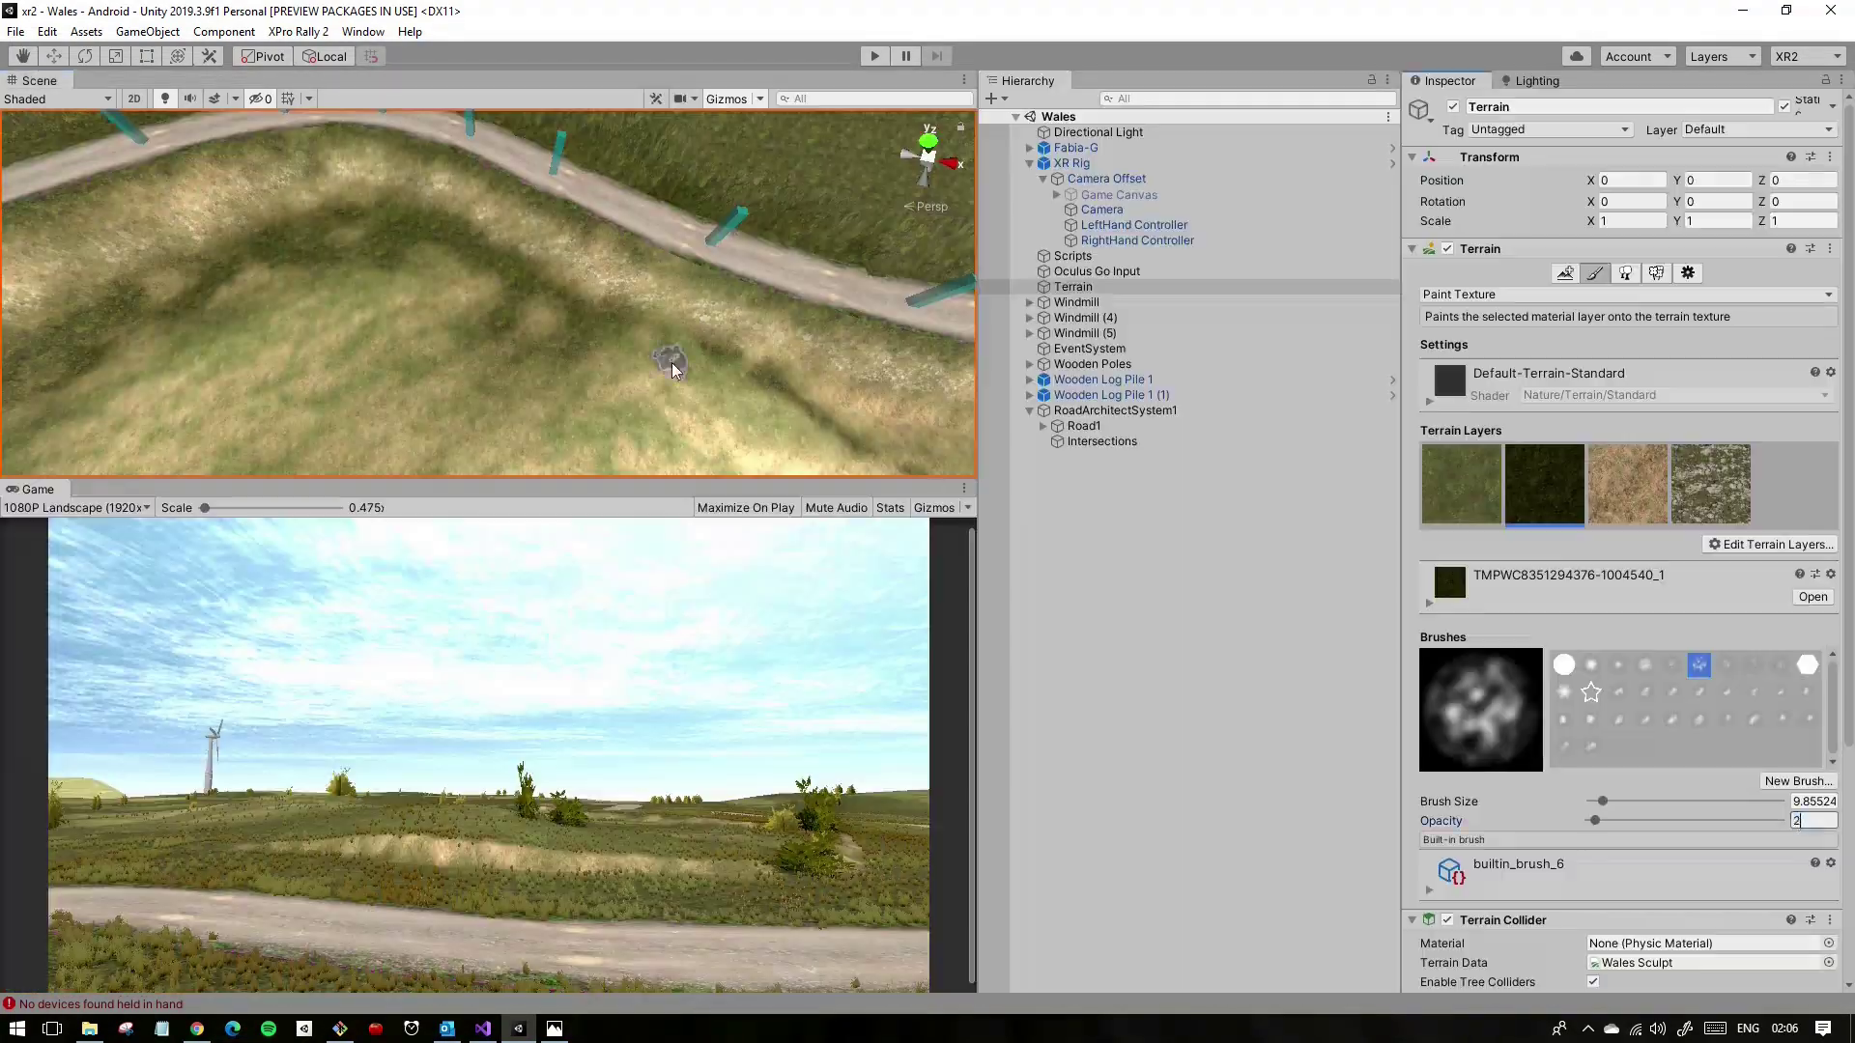
key("shift+space")
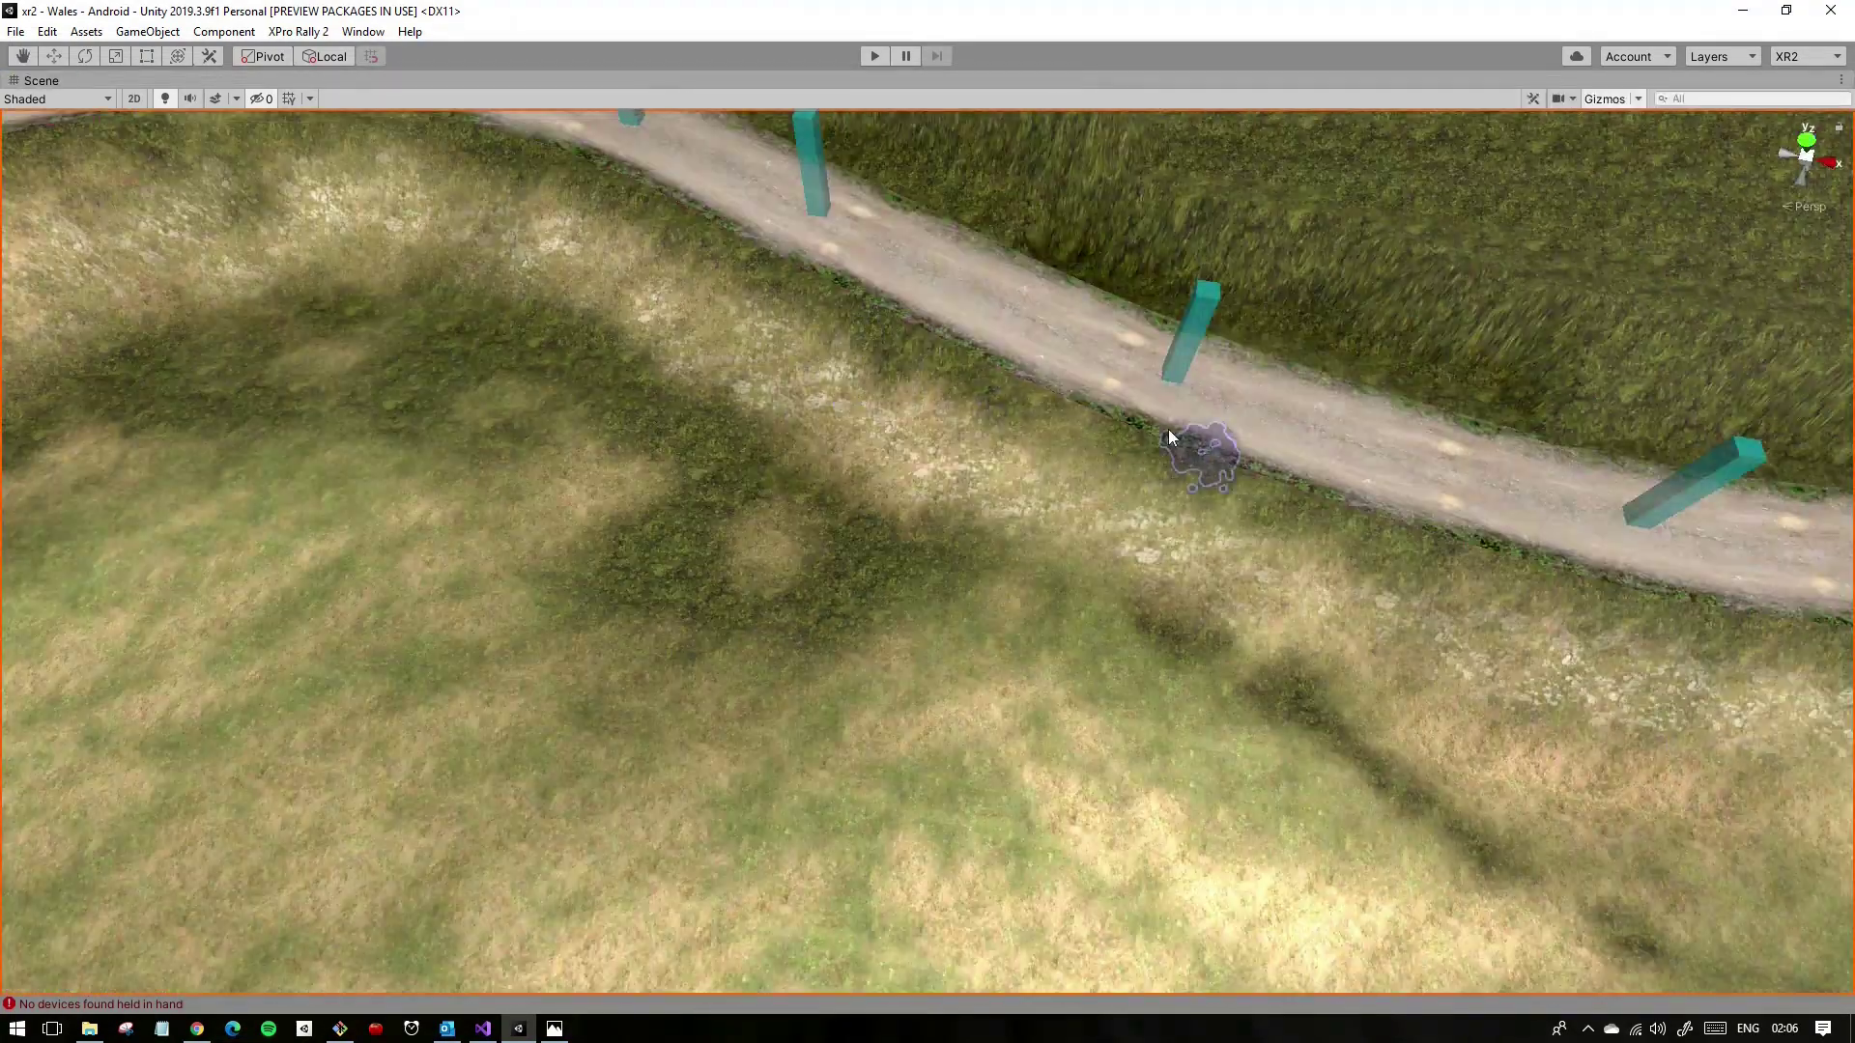
scroll(692, 537, "down", 3)
scroll(997, 643, "down", 5)
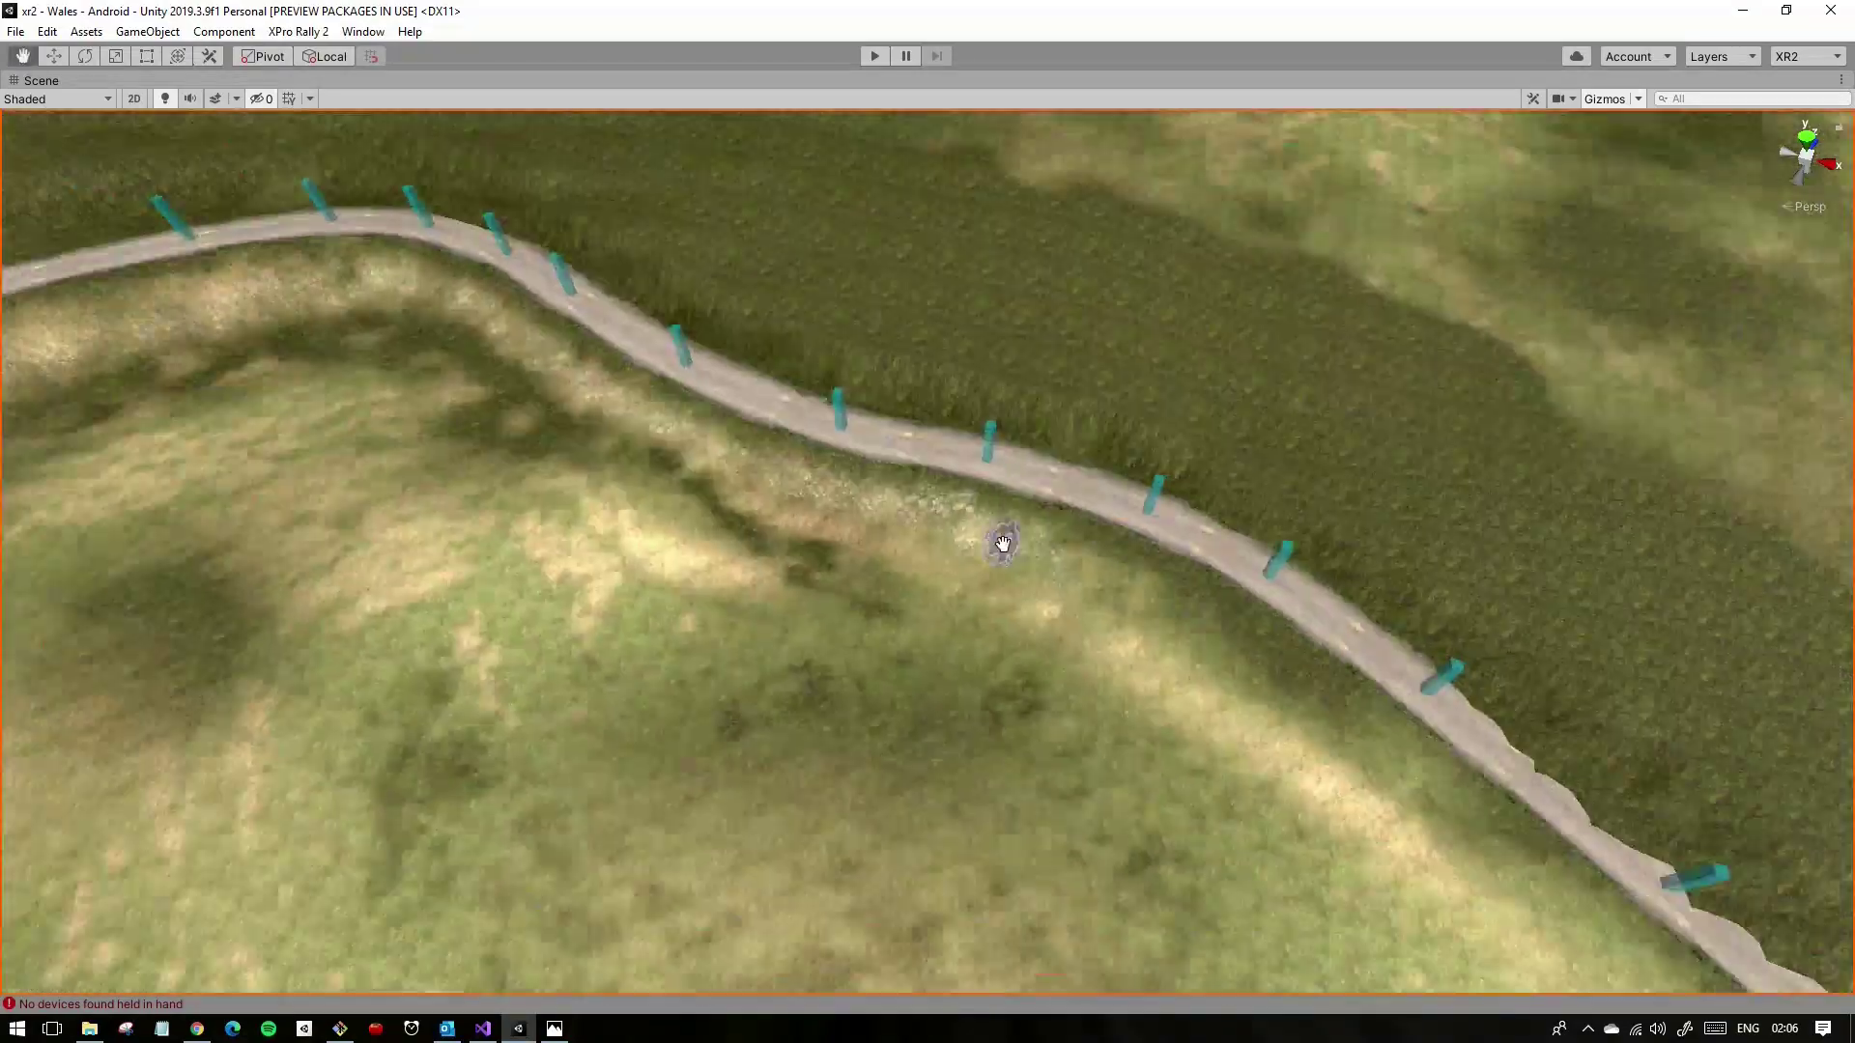
left_click_drag(997, 644, 543, 375, "alt")
key("shift+space")
key("shift+space")
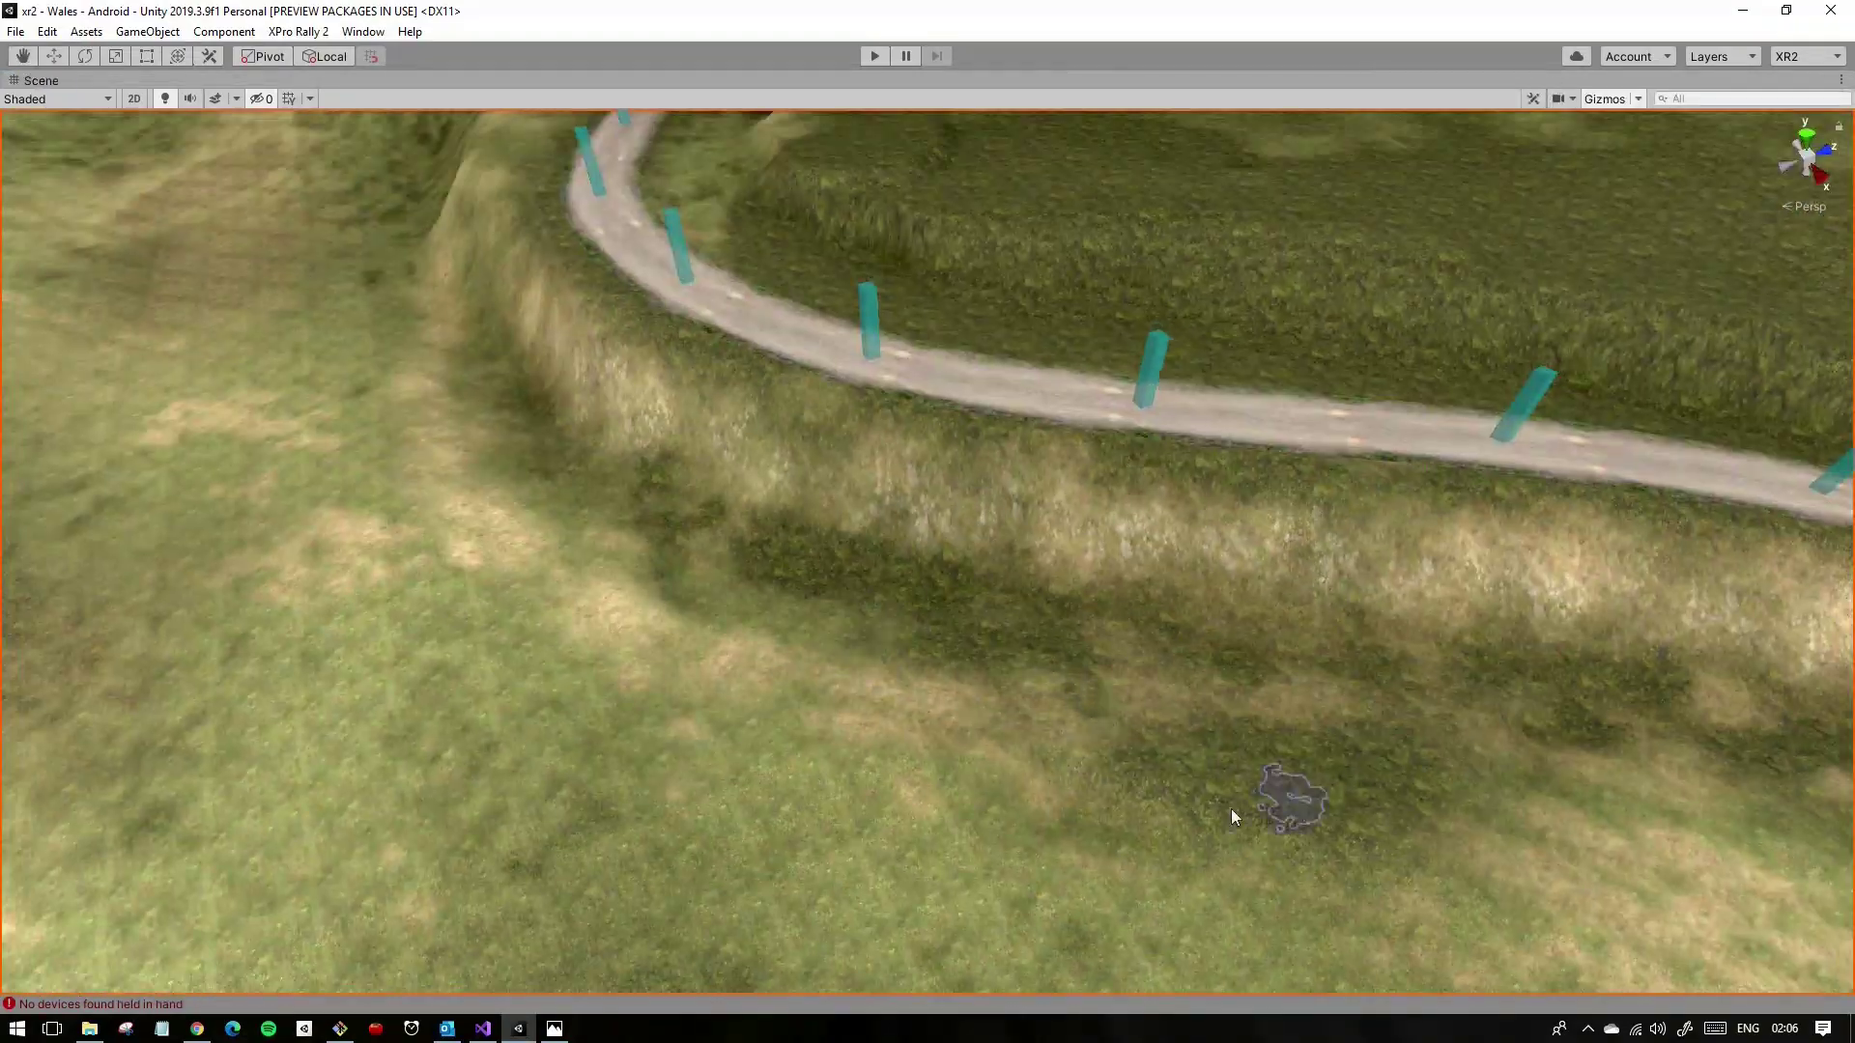
left_click_drag(1231, 808, 1308, 727, "alt")
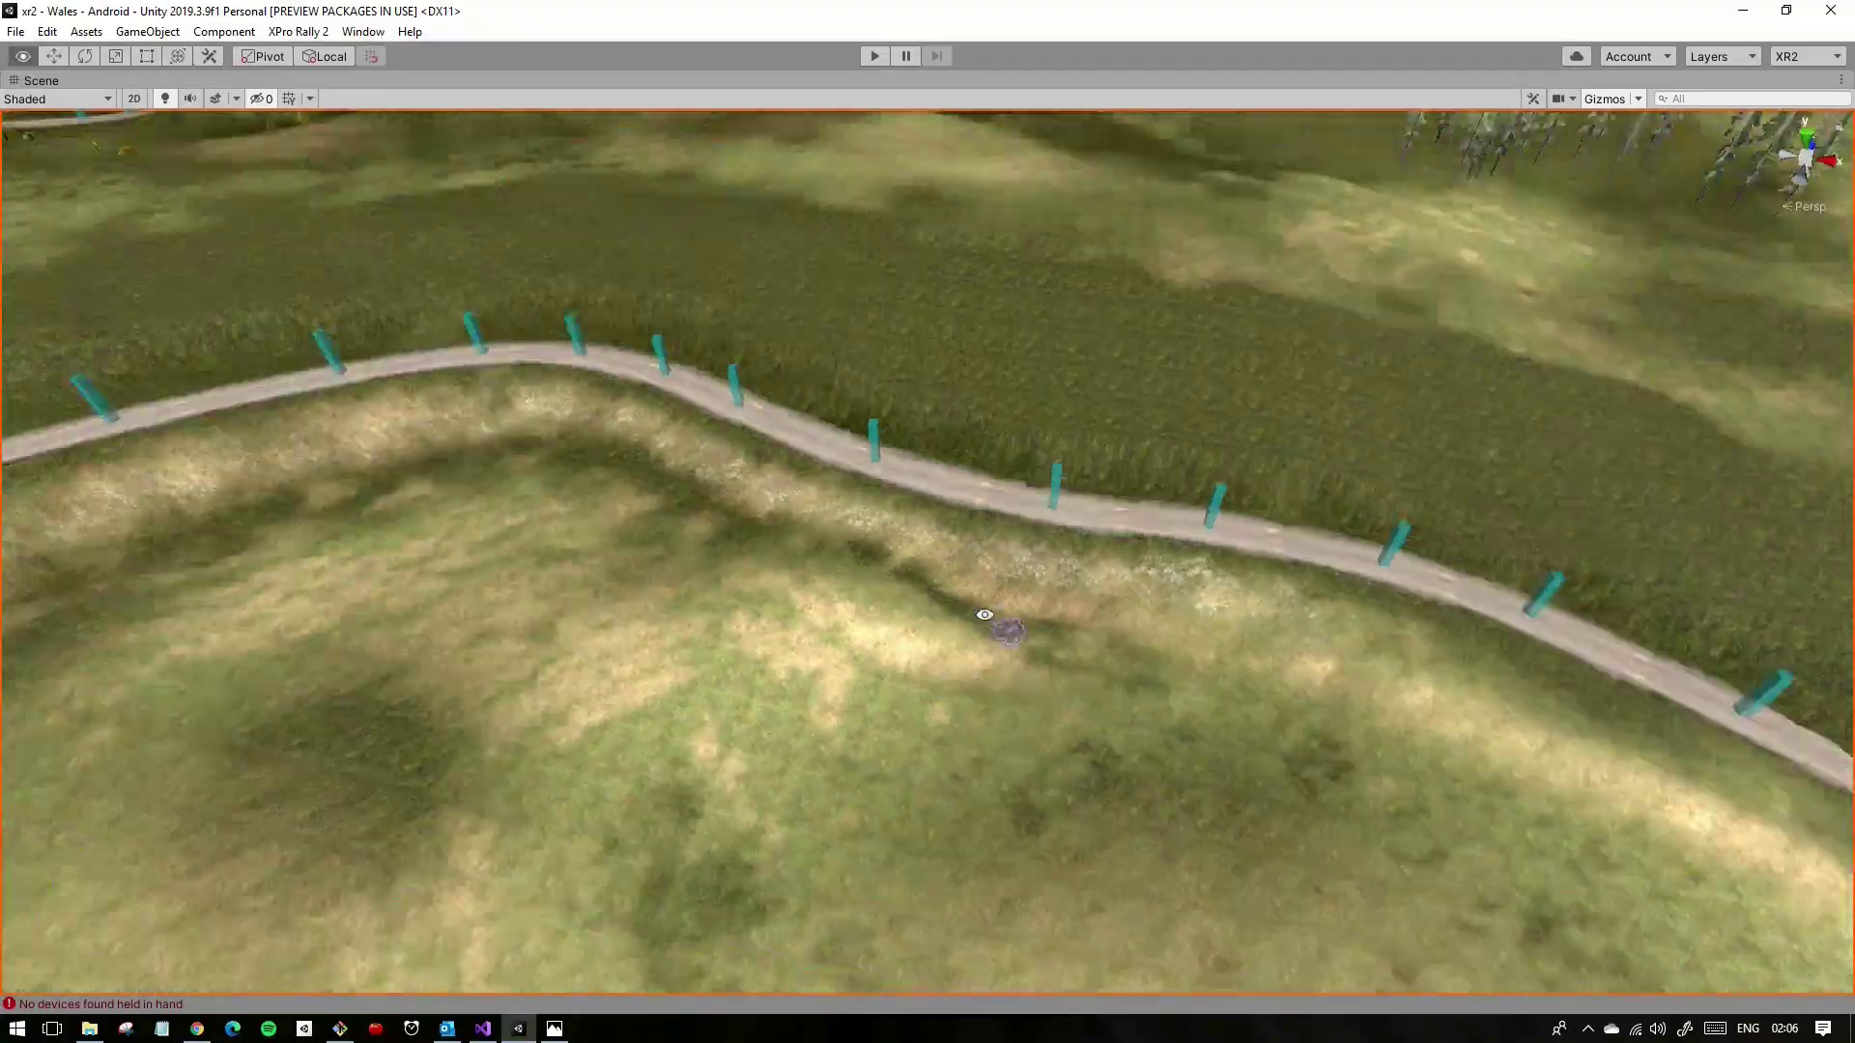
mouse_move(711, 514)
left_mouse_down("alt")
mouse_move(732, 419)
mouse_move(653, 328)
left_mouse_up("alt")
Step: Finish the verge patches with the brush at size 9.85524 and opacity 48.9
key("shift+space")
key("shift+space")
key("shift+space")
key("shift+space")
mouse_move(1258, 712)
left_mouse_down("alt")
mouse_move(939, 377)
mouse_move(912, 686)
mouse_move(891, 730)
mouse_move(935, 712)
mouse_move(912, 564)
mouse_move(1287, 699)
mouse_move(1226, 559)
mouse_move(873, 695)
mouse_move(594, 541)
mouse_move(768, 590)
left_mouse_up("alt")
mouse_move(678, 377)
left_mouse_down("alt")
mouse_move(529, 419)
mouse_move(543, 380)
left_mouse_up("alt")
key("shift+space")
key("shift+space")
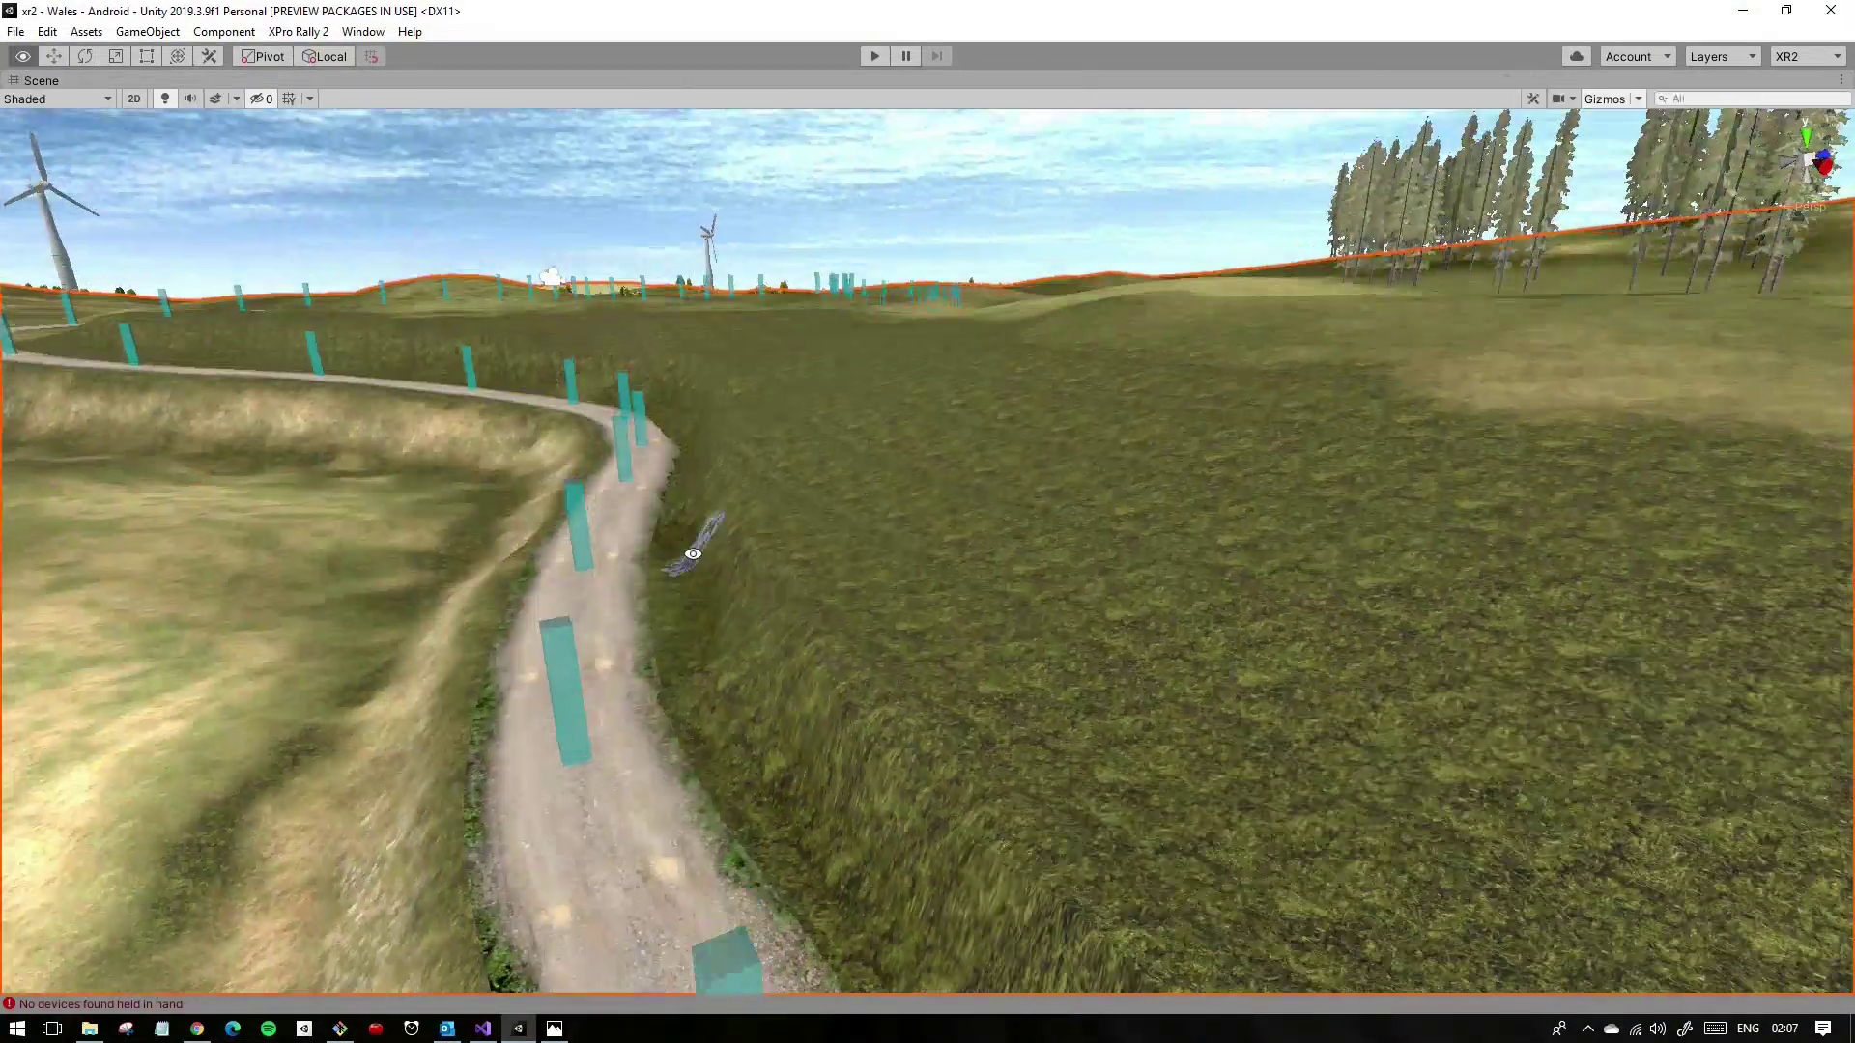
mouse_move(676, 742)
left_mouse_down("alt")
mouse_move(803, 697)
mouse_move(1130, 726)
mouse_move(1291, 642)
mouse_move(1110, 504)
mouse_move(859, 603)
left_mouse_up("alt")
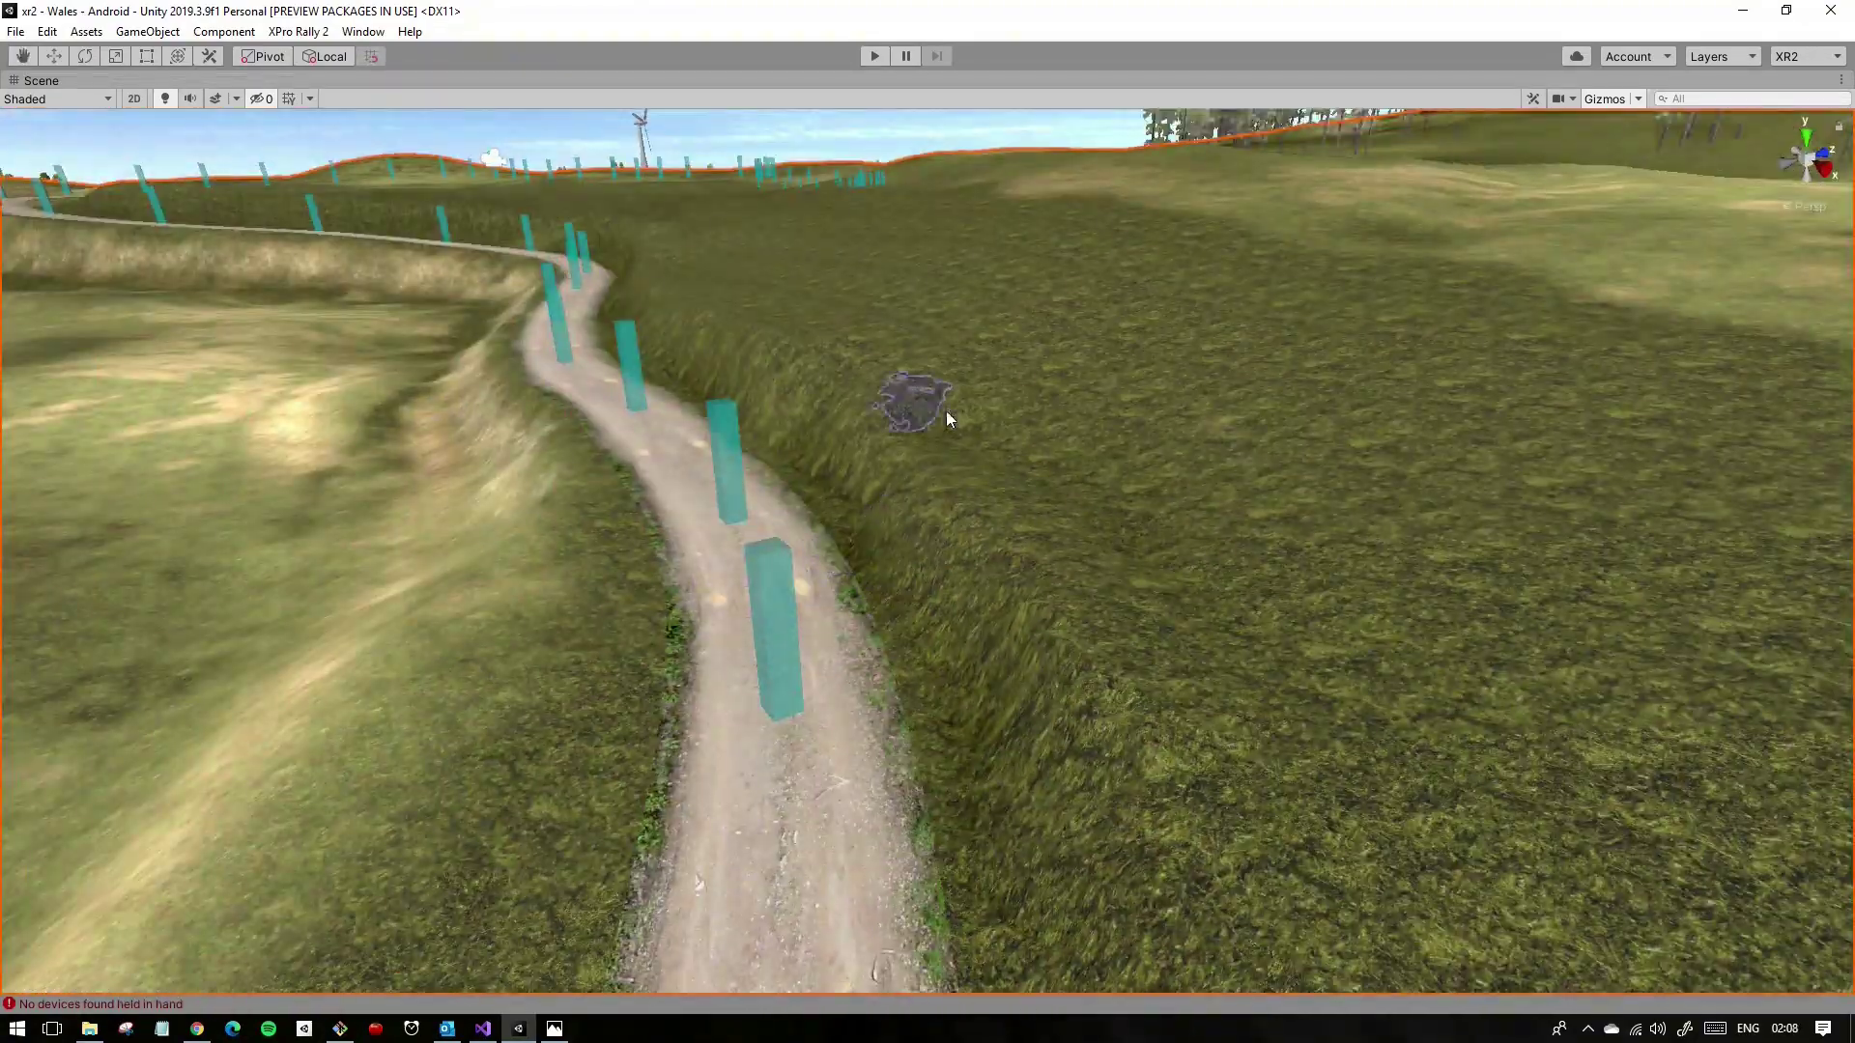
mouse_move(946, 417)
left_mouse_down("alt")
mouse_move(907, 388)
mouse_move(734, 367)
left_mouse_up("alt")
key("shift+space")
Step: Return to the Unity editor and frame the winding road and posts in the maximized Scene view
key("alt+Tab")
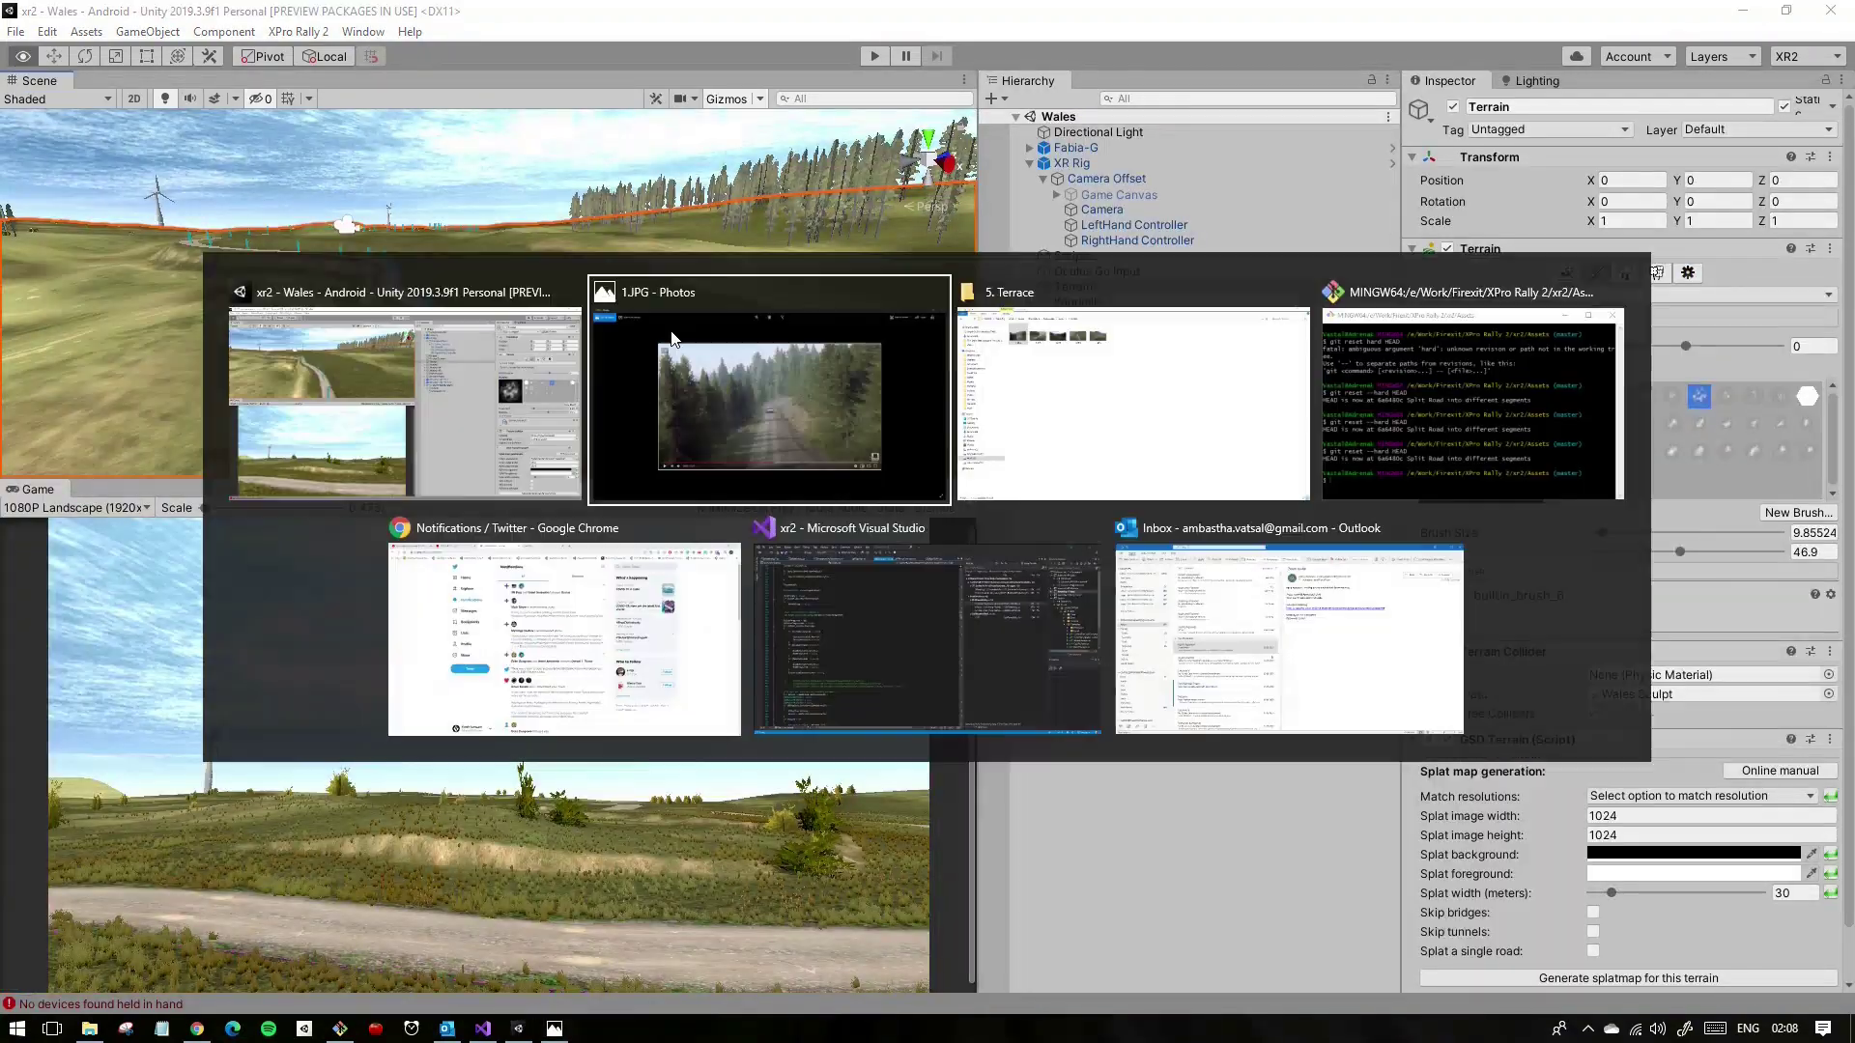
key("Escape")
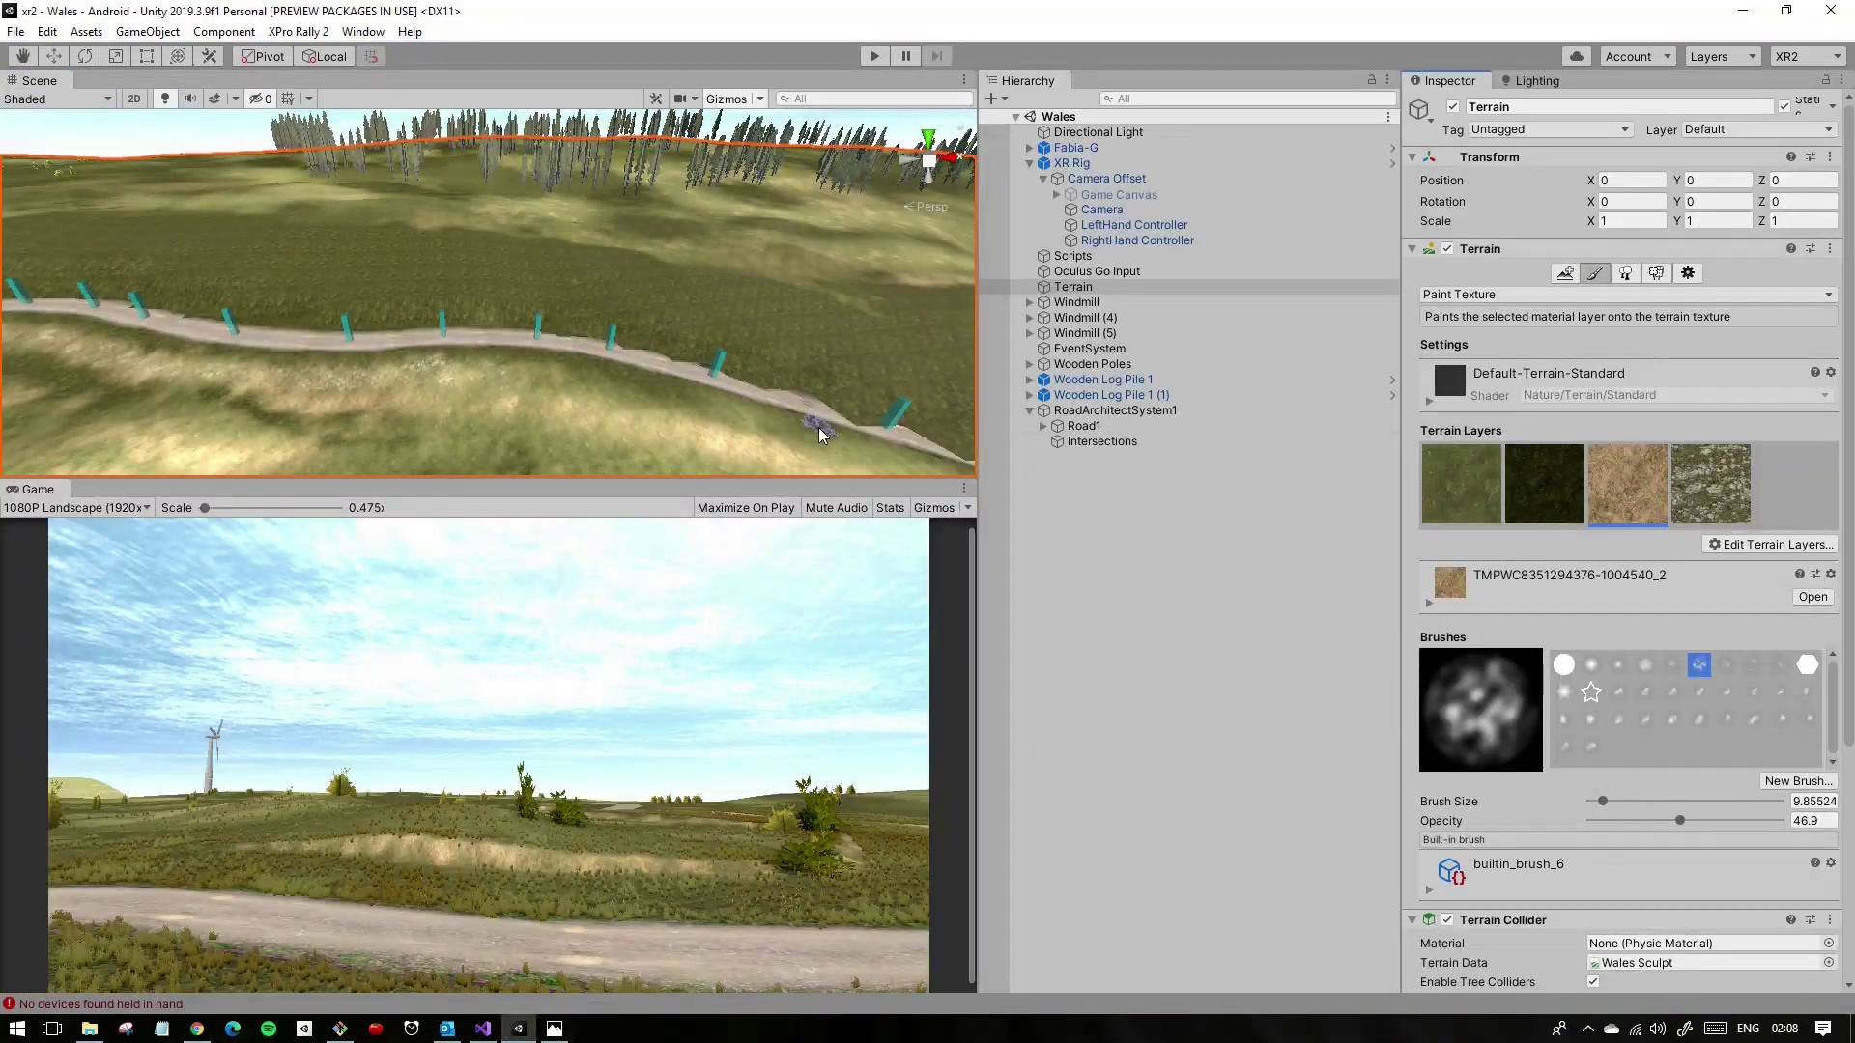
key("shift+space")
left_click_drag(1242, 558, 800, 555, "alt")
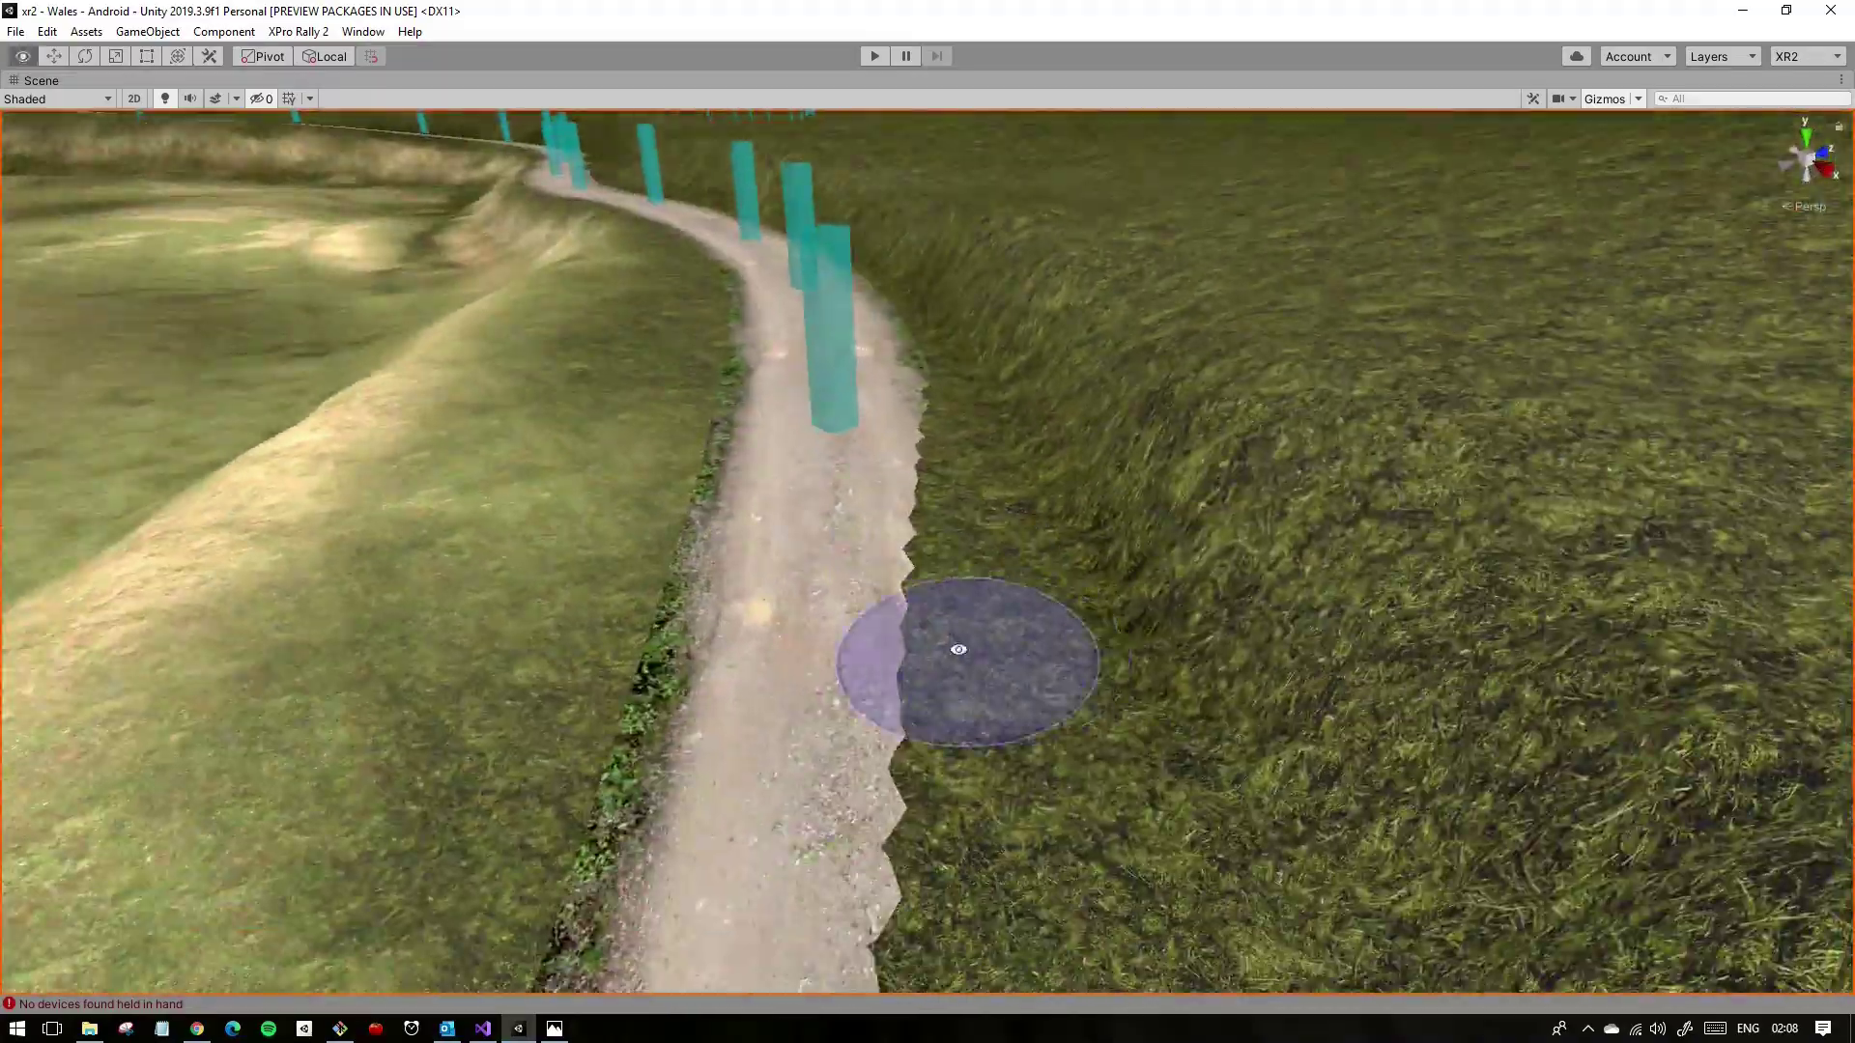
mouse_move(913, 657)
left_mouse_down("alt")
mouse_move(897, 825)
mouse_move(956, 816)
mouse_move(1022, 861)
mouse_move(571, 708)
mouse_move(929, 263)
left_mouse_up("alt")
mouse_move(223, 508)
left_mouse_down("alt")
mouse_move(415, 464)
mouse_move(395, 456)
mouse_move(837, 661)
mouse_move(979, 539)
mouse_move(1018, 478)
mouse_move(1003, 176)
left_mouse_up("alt")
Step: Paint sandy dirt patches over the grass beside the road and across the mound
mouse_move(1157, 252)
left_mouse_down()
mouse_move(1089, 393)
mouse_move(1201, 352)
mouse_move(1127, 497)
mouse_move(981, 483)
mouse_move(1256, 628)
left_mouse_up()
left_click_drag(1207, 693, 1080, 612, "alt")
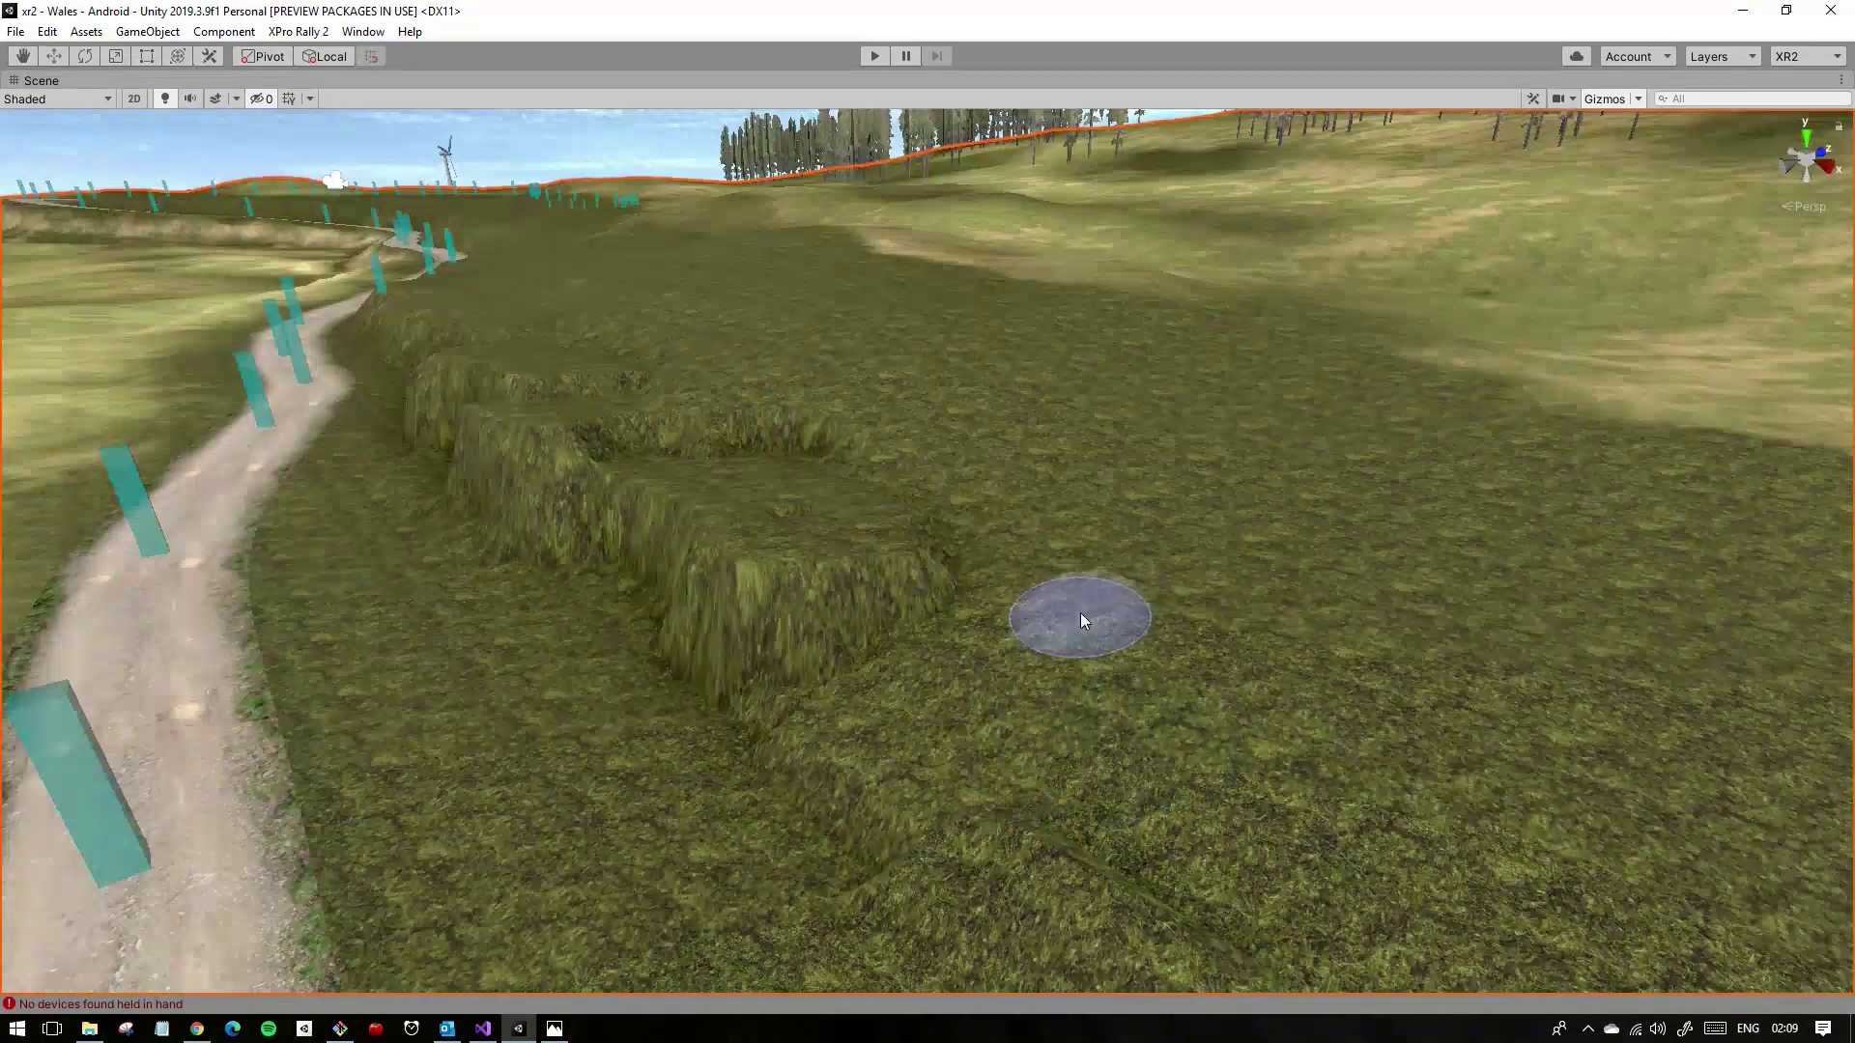
mouse_move(1097, 737)
left_mouse_down("alt")
mouse_move(1109, 757)
mouse_move(394, 467)
mouse_move(1110, 513)
mouse_move(994, 560)
mouse_move(890, 675)
mouse_move(911, 530)
mouse_move(808, 629)
mouse_move(1296, 734)
mouse_move(973, 476)
mouse_move(956, 601)
mouse_move(614, 429)
left_mouse_up("alt")
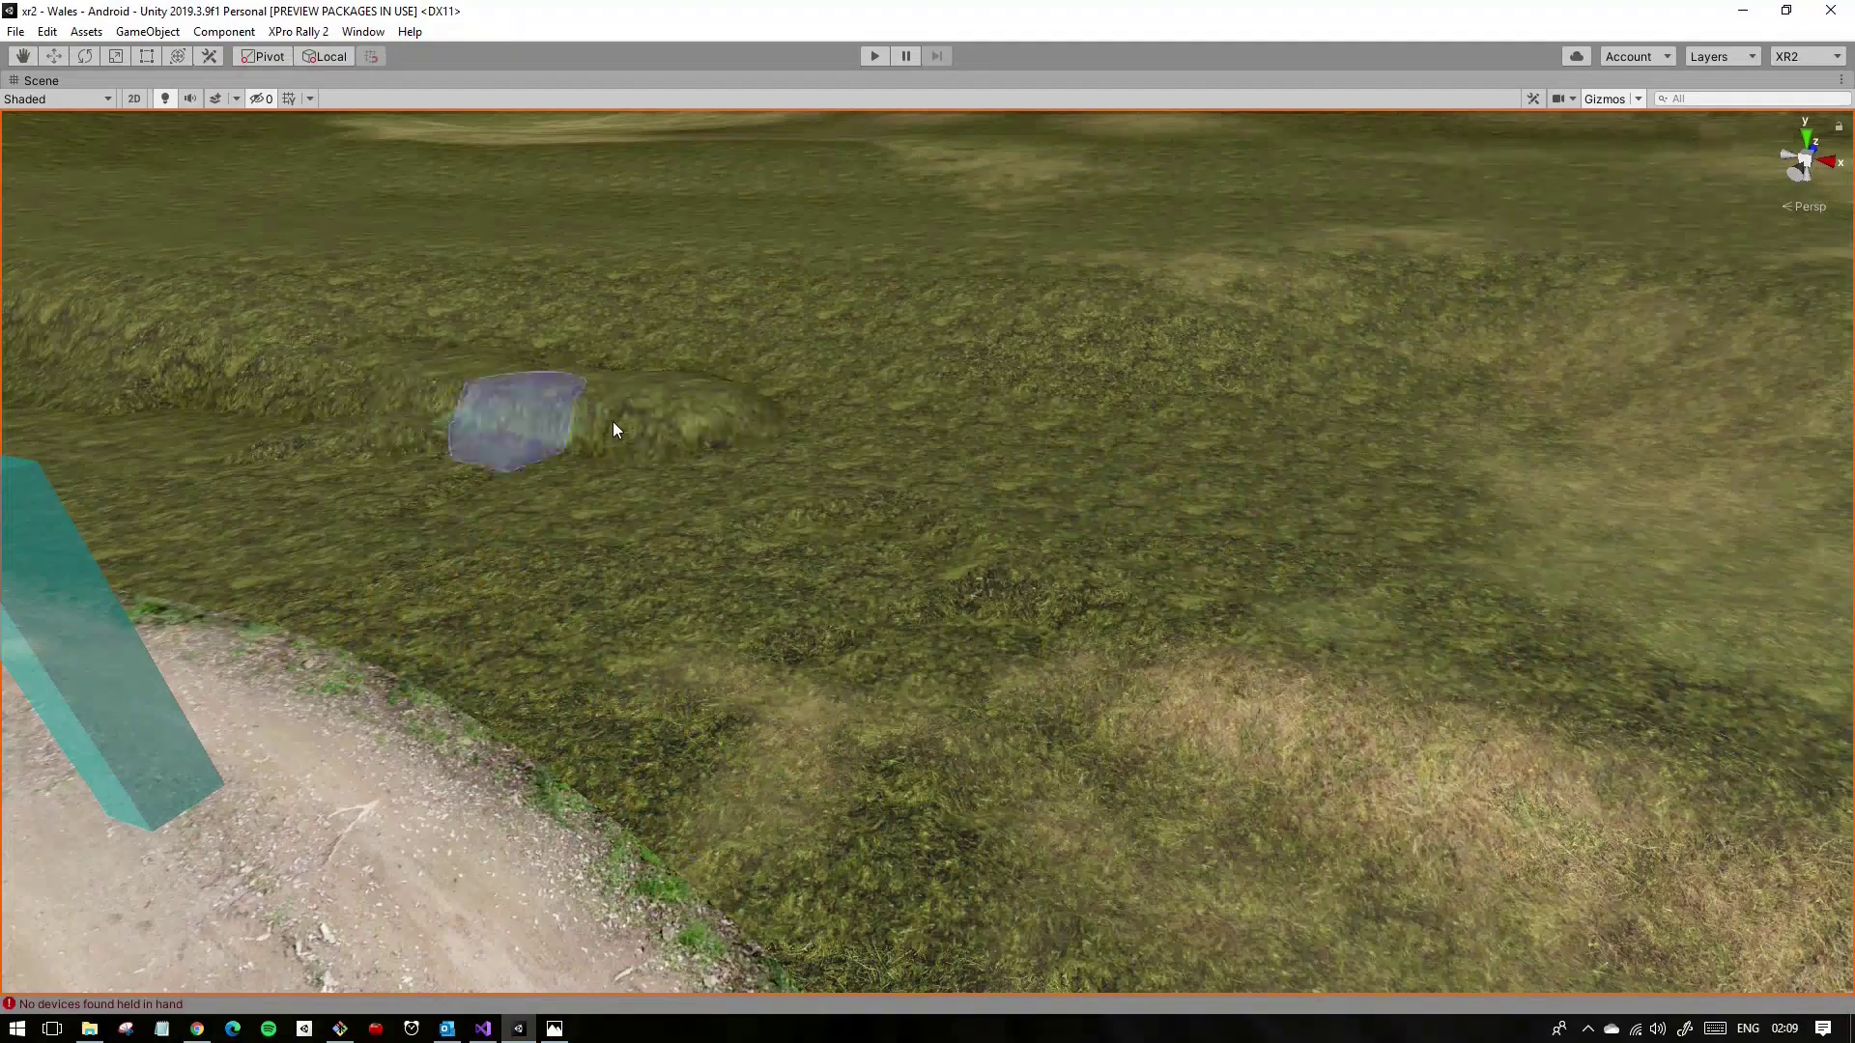
left_click_drag(1005, 430, 651, 425)
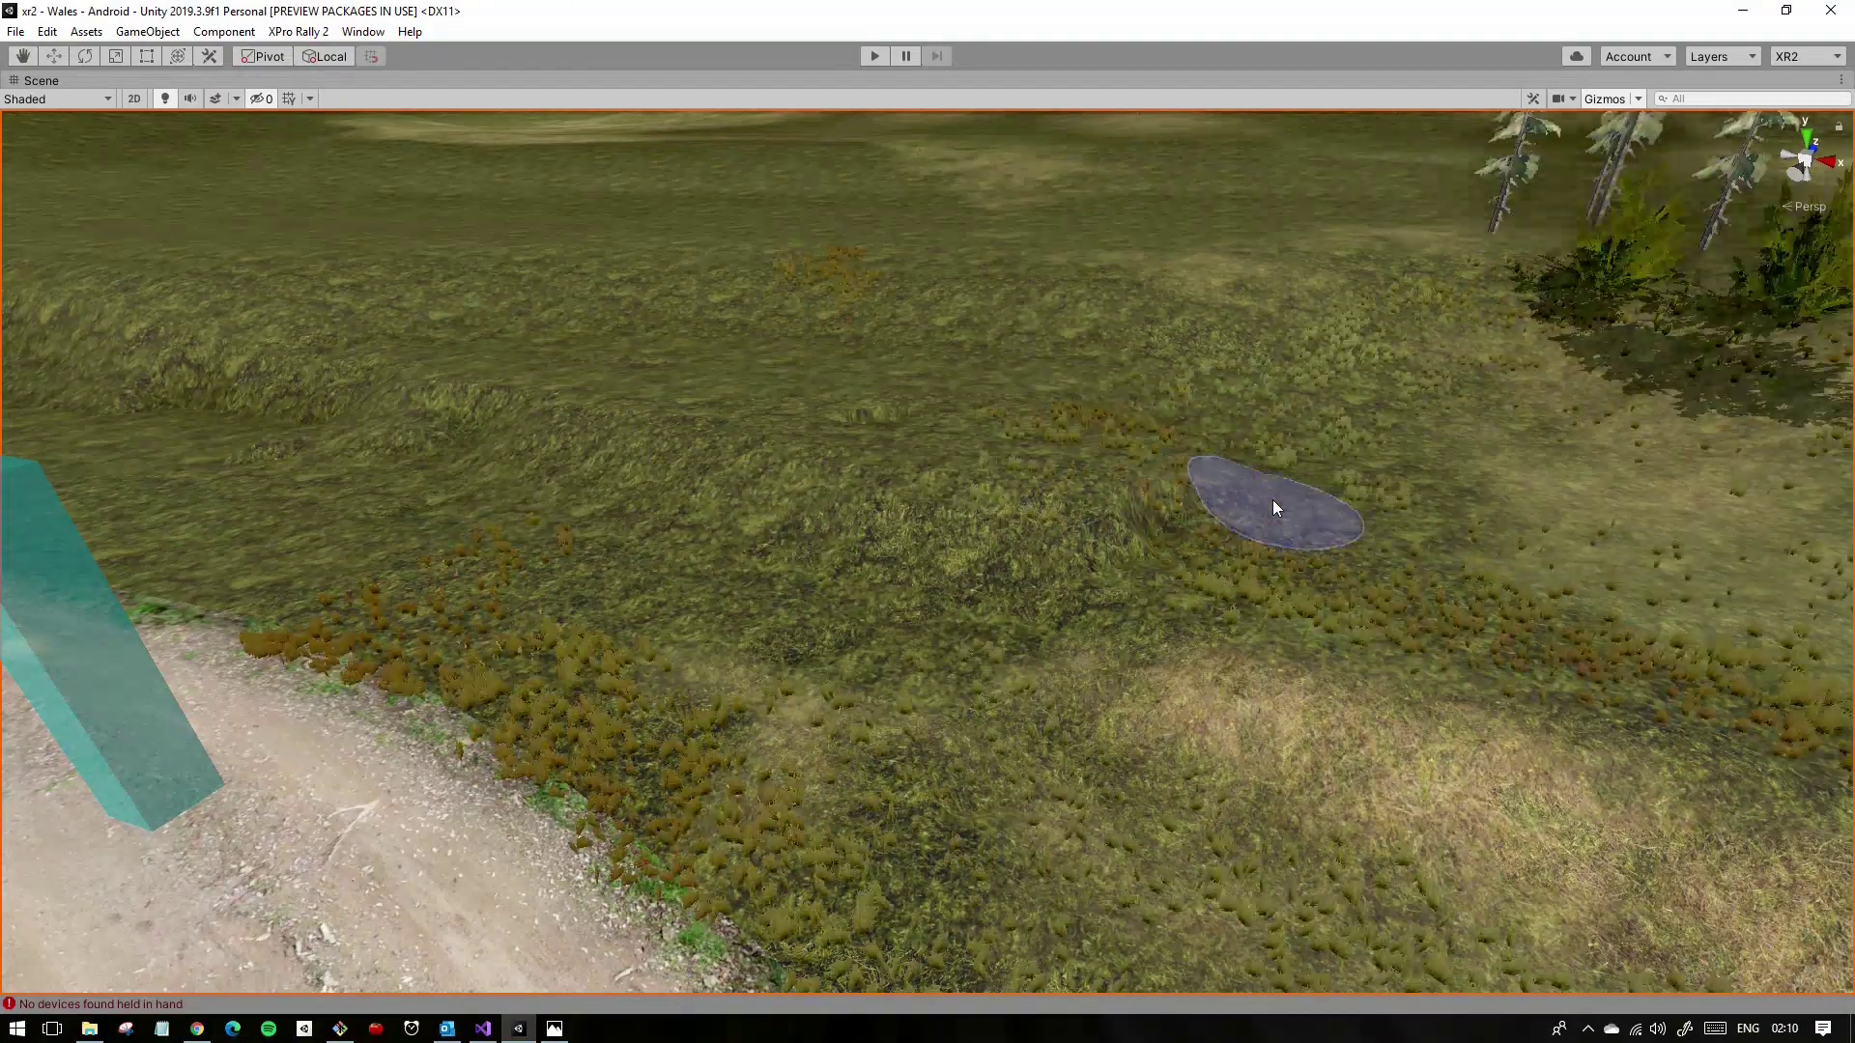
left_click_drag(1273, 501, 781, 616, "alt")
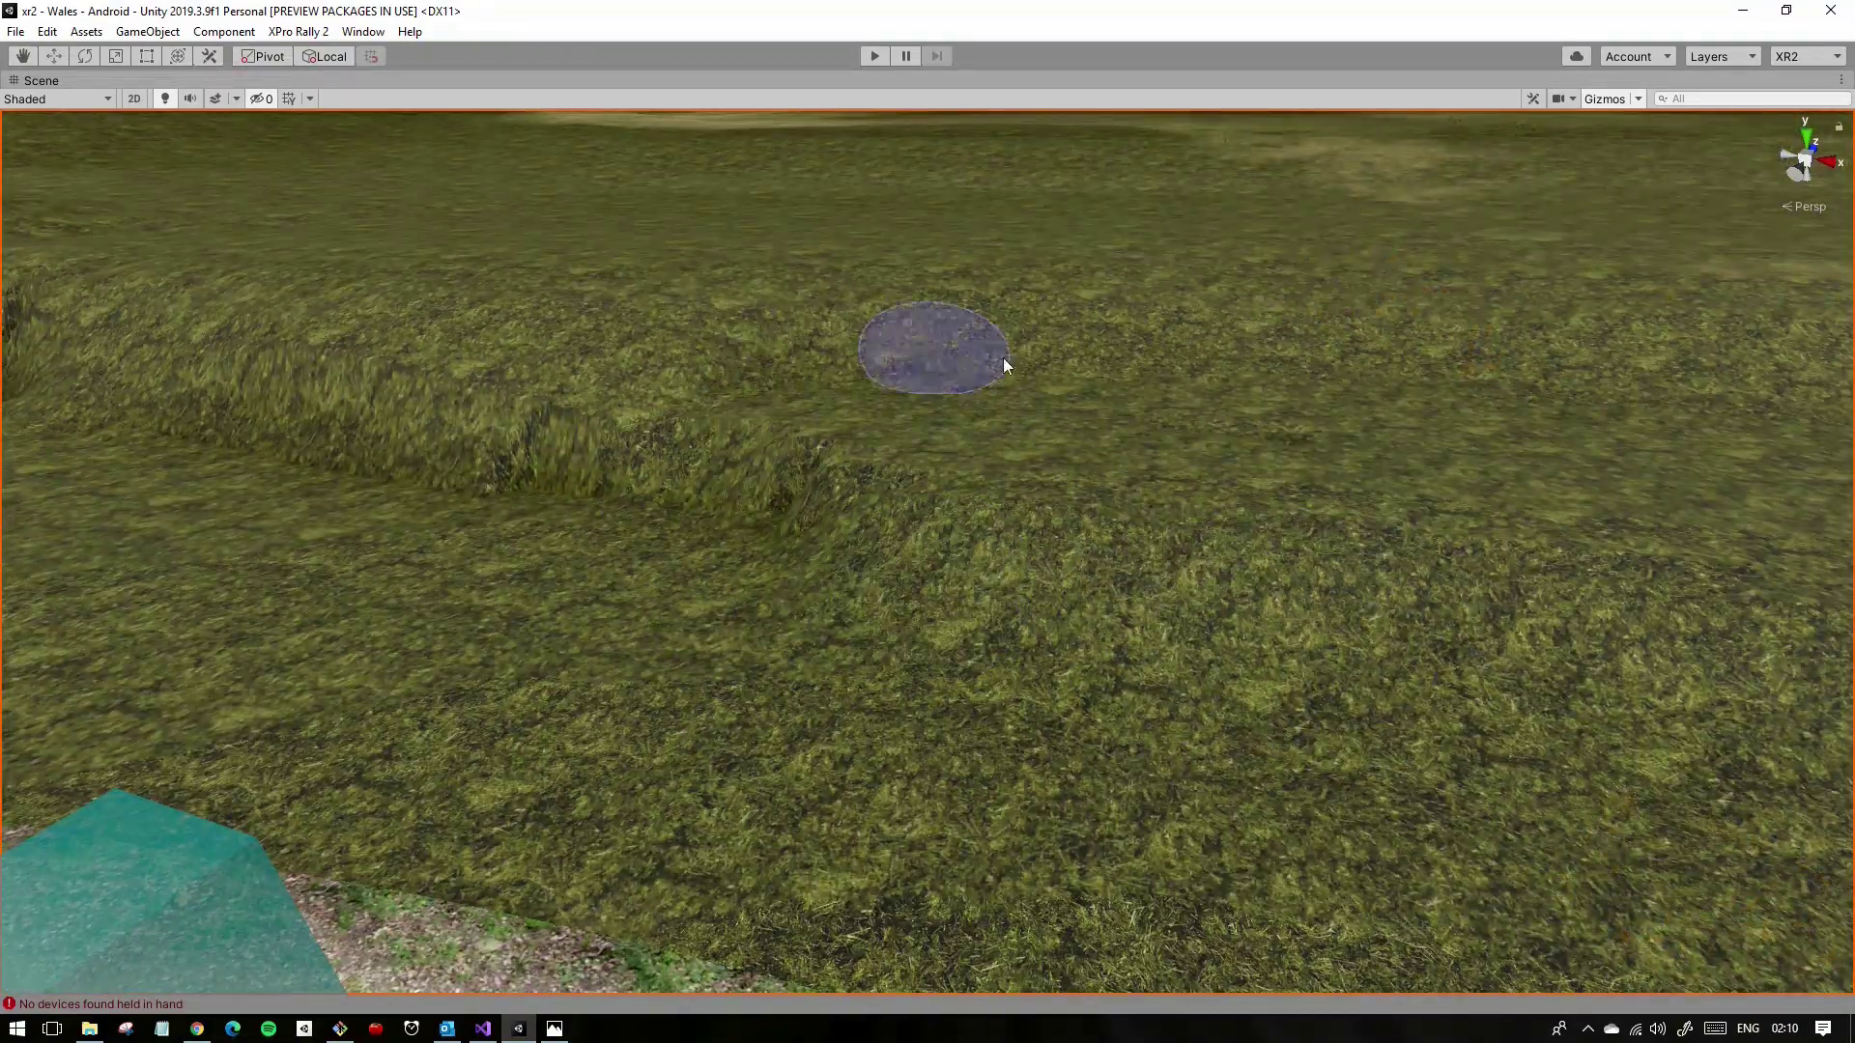
left_click_drag(1003, 358, 777, 473, "alt")
key("shift+space")
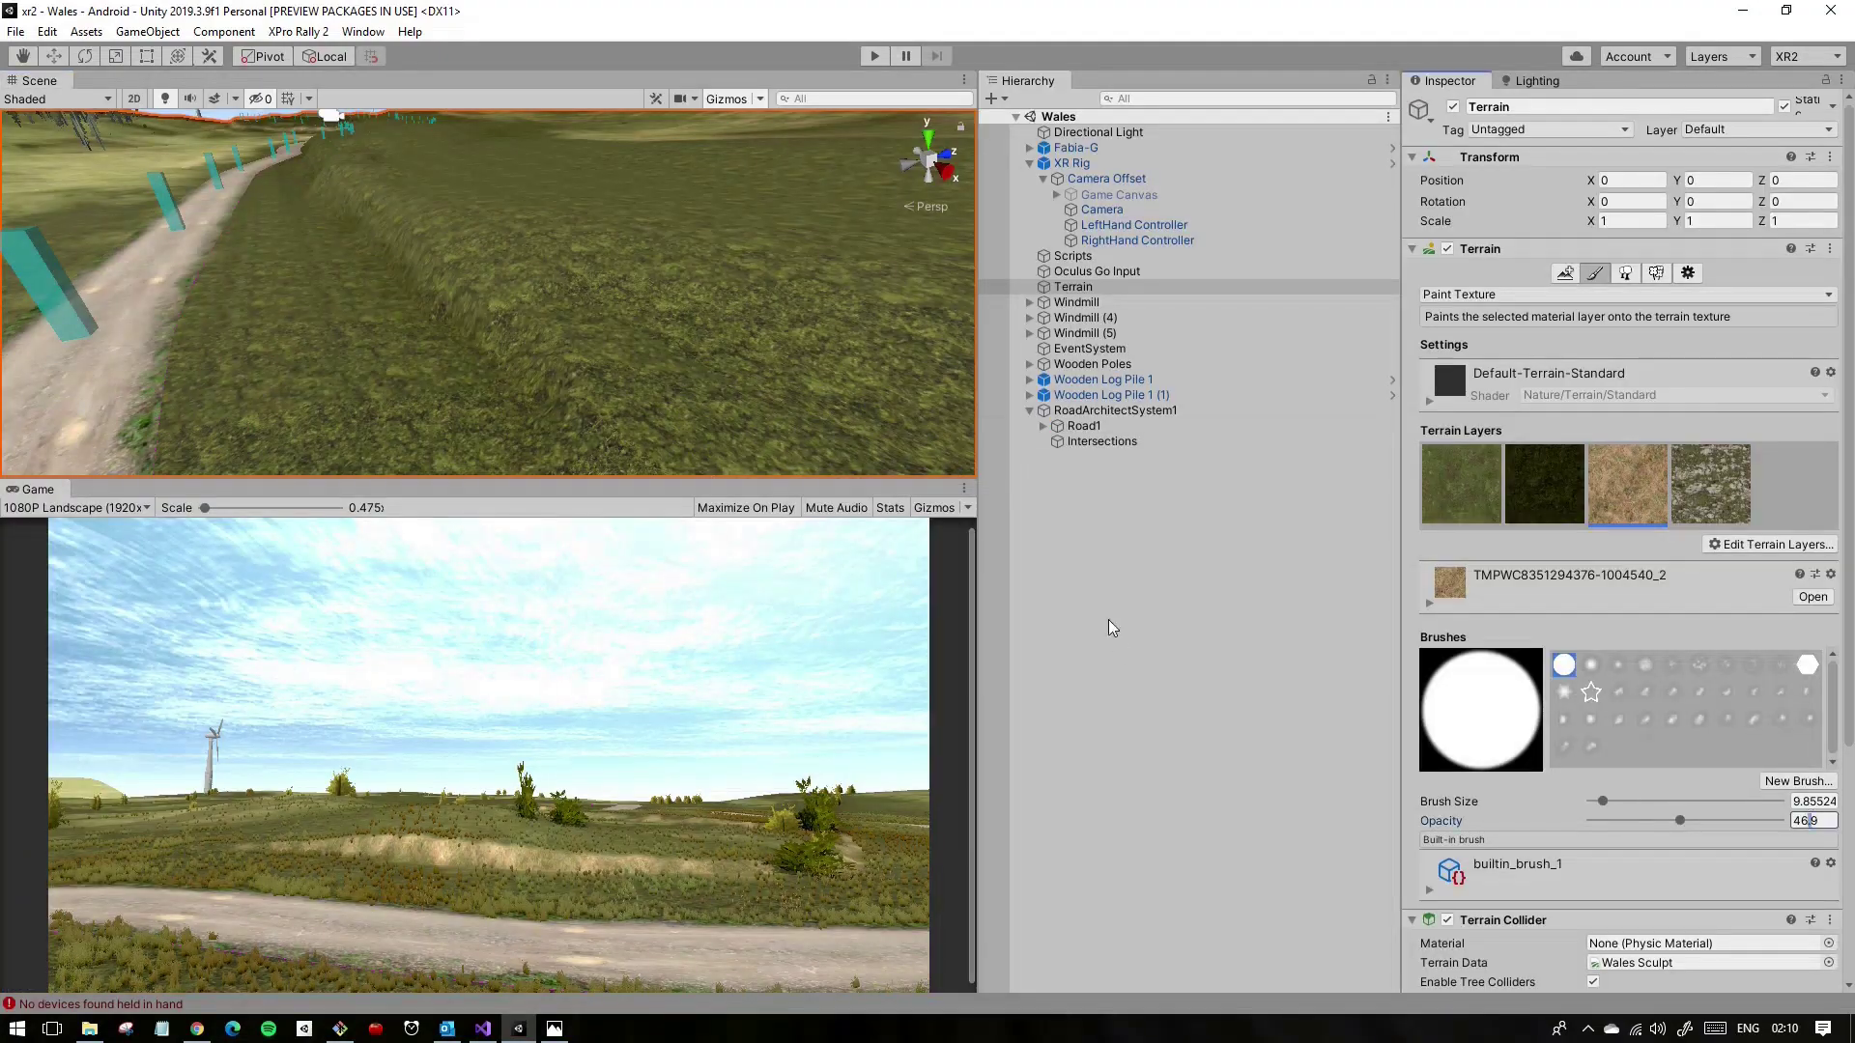
Step: Set Raise or Lower Terrain with brush size 62.8 and opacity 23.5
key("shift+space")
mouse_move(744, 675)
left_mouse_down("alt")
mouse_move(797, 574)
mouse_move(716, 588)
left_mouse_up("alt")
key("shift+space")
key("shift+space")
mouse_move(1590, 504)
left_mouse_down("alt")
mouse_move(1150, 492)
mouse_move(380, 365)
left_mouse_up("alt")
mouse_move(380, 365)
right_mouse_down("alt")
mouse_move(1121, 503)
mouse_move(1016, 562)
mouse_move(1029, 511)
right_mouse_up("alt")
mouse_move(1030, 510)
left_mouse_down("alt")
mouse_move(683, 551)
mouse_move(1180, 571)
mouse_move(836, 517)
mouse_move(720, 522)
mouse_move(900, 489)
mouse_move(1139, 525)
mouse_move(780, 490)
mouse_move(1157, 485)
mouse_move(712, 522)
mouse_move(728, 418)
mouse_move(829, 475)
mouse_move(489, 509)
mouse_move(695, 513)
mouse_move(766, 488)
left_mouse_up("alt")
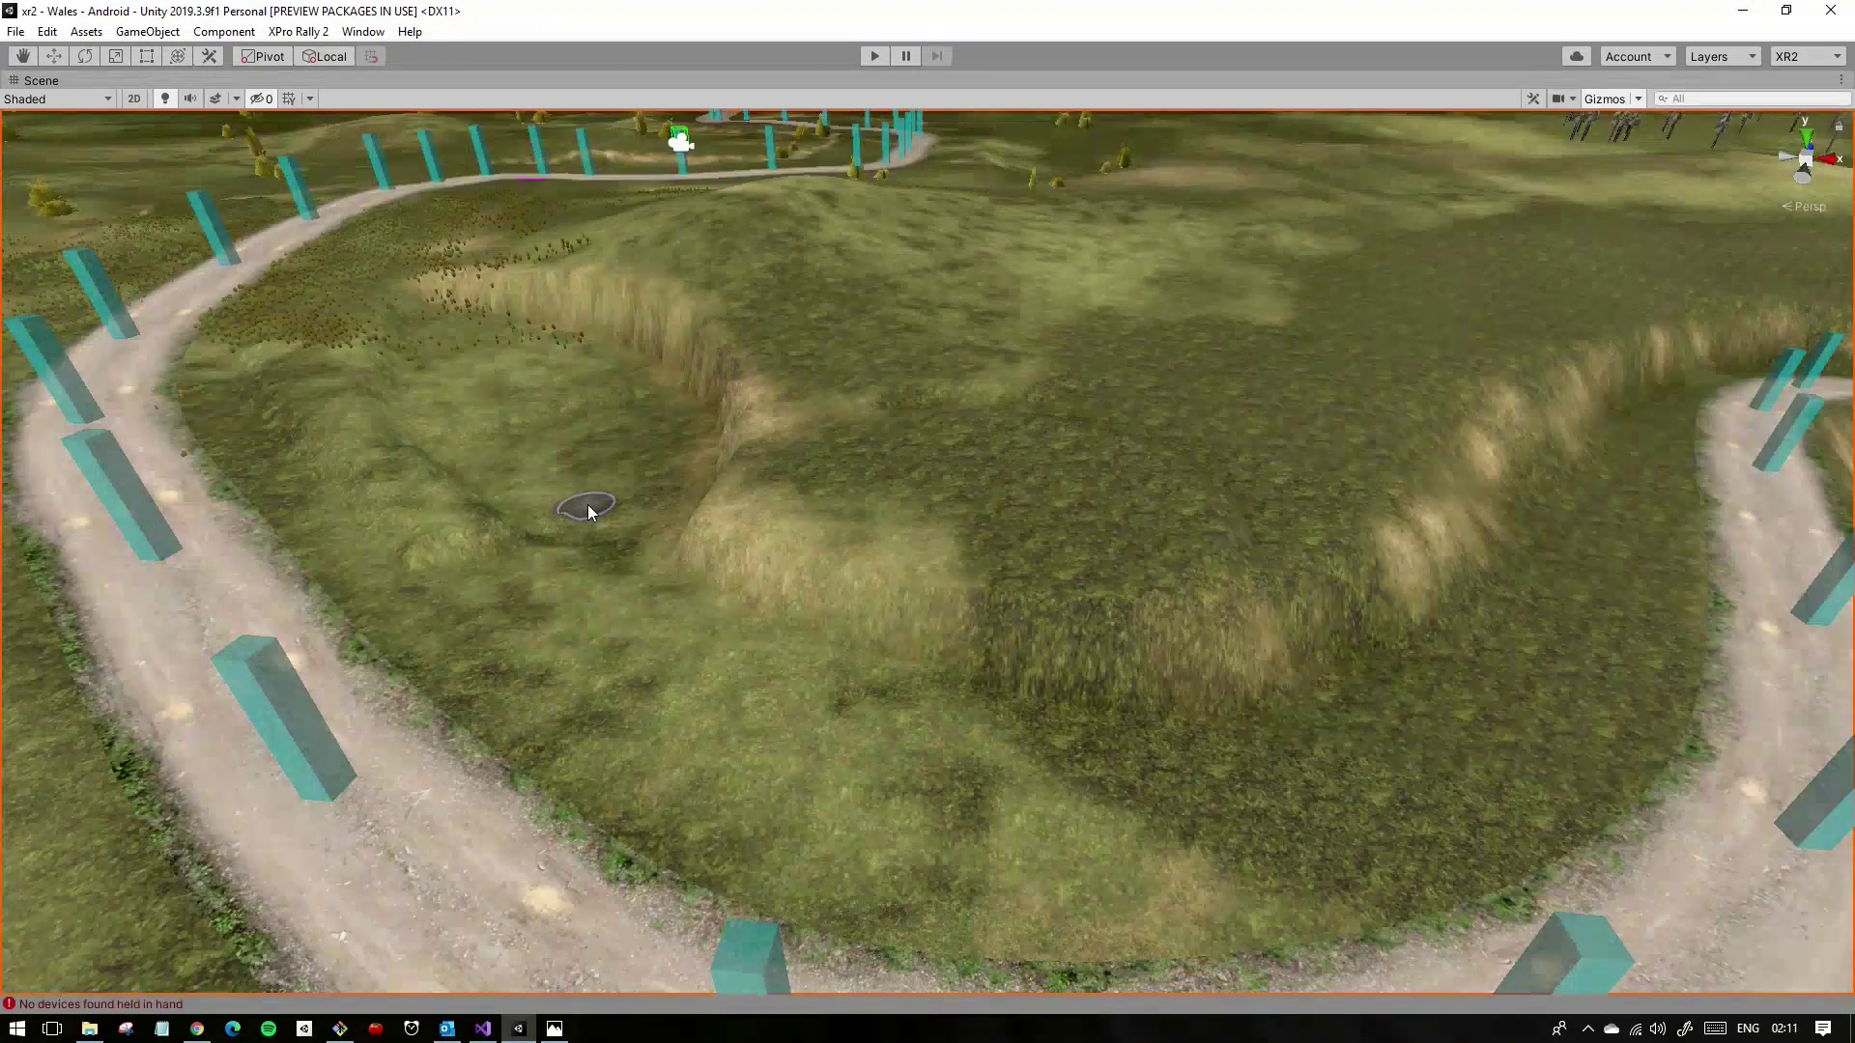
Step: Sculpt the grassy hills inside the road's loops
left_click_drag(810, 316, 897, 514, "alt")
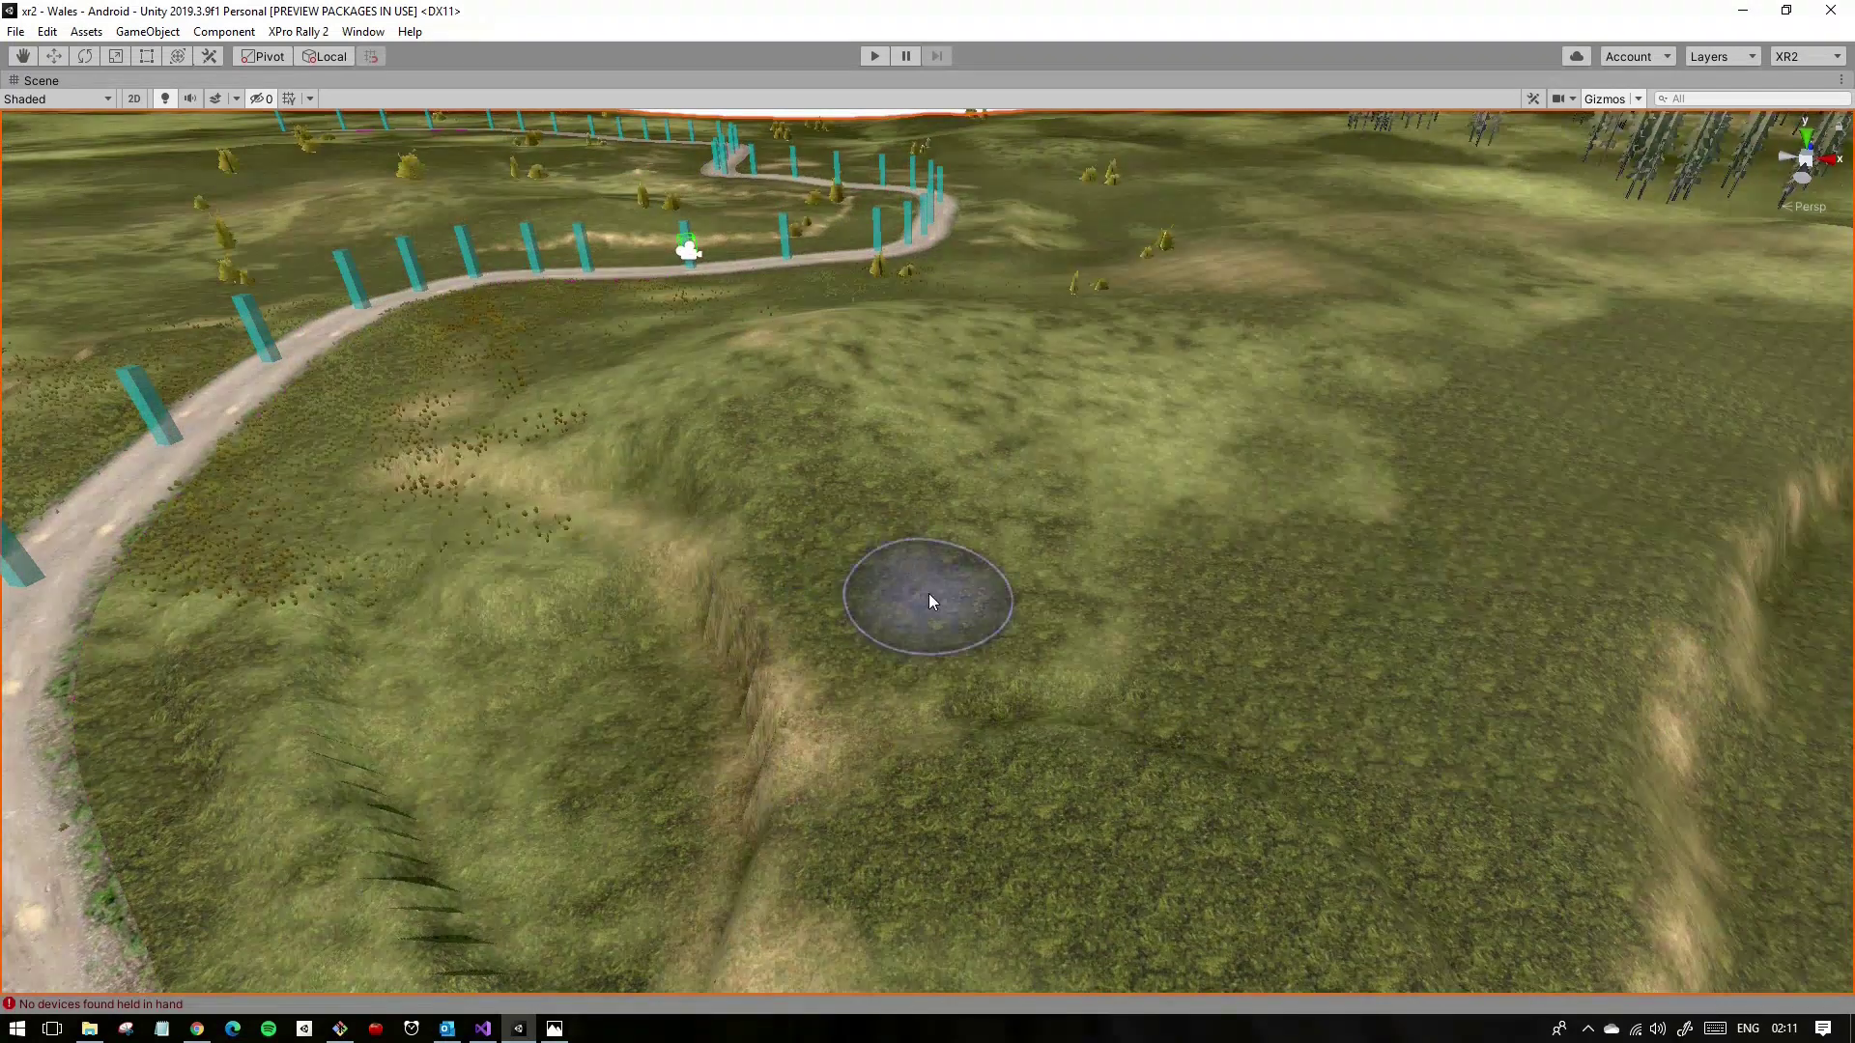
left_click_drag(929, 593, 833, 763, "alt")
mouse_move(1084, 669)
left_mouse_down("alt")
mouse_move(1118, 567)
mouse_move(815, 452)
left_mouse_up("alt")
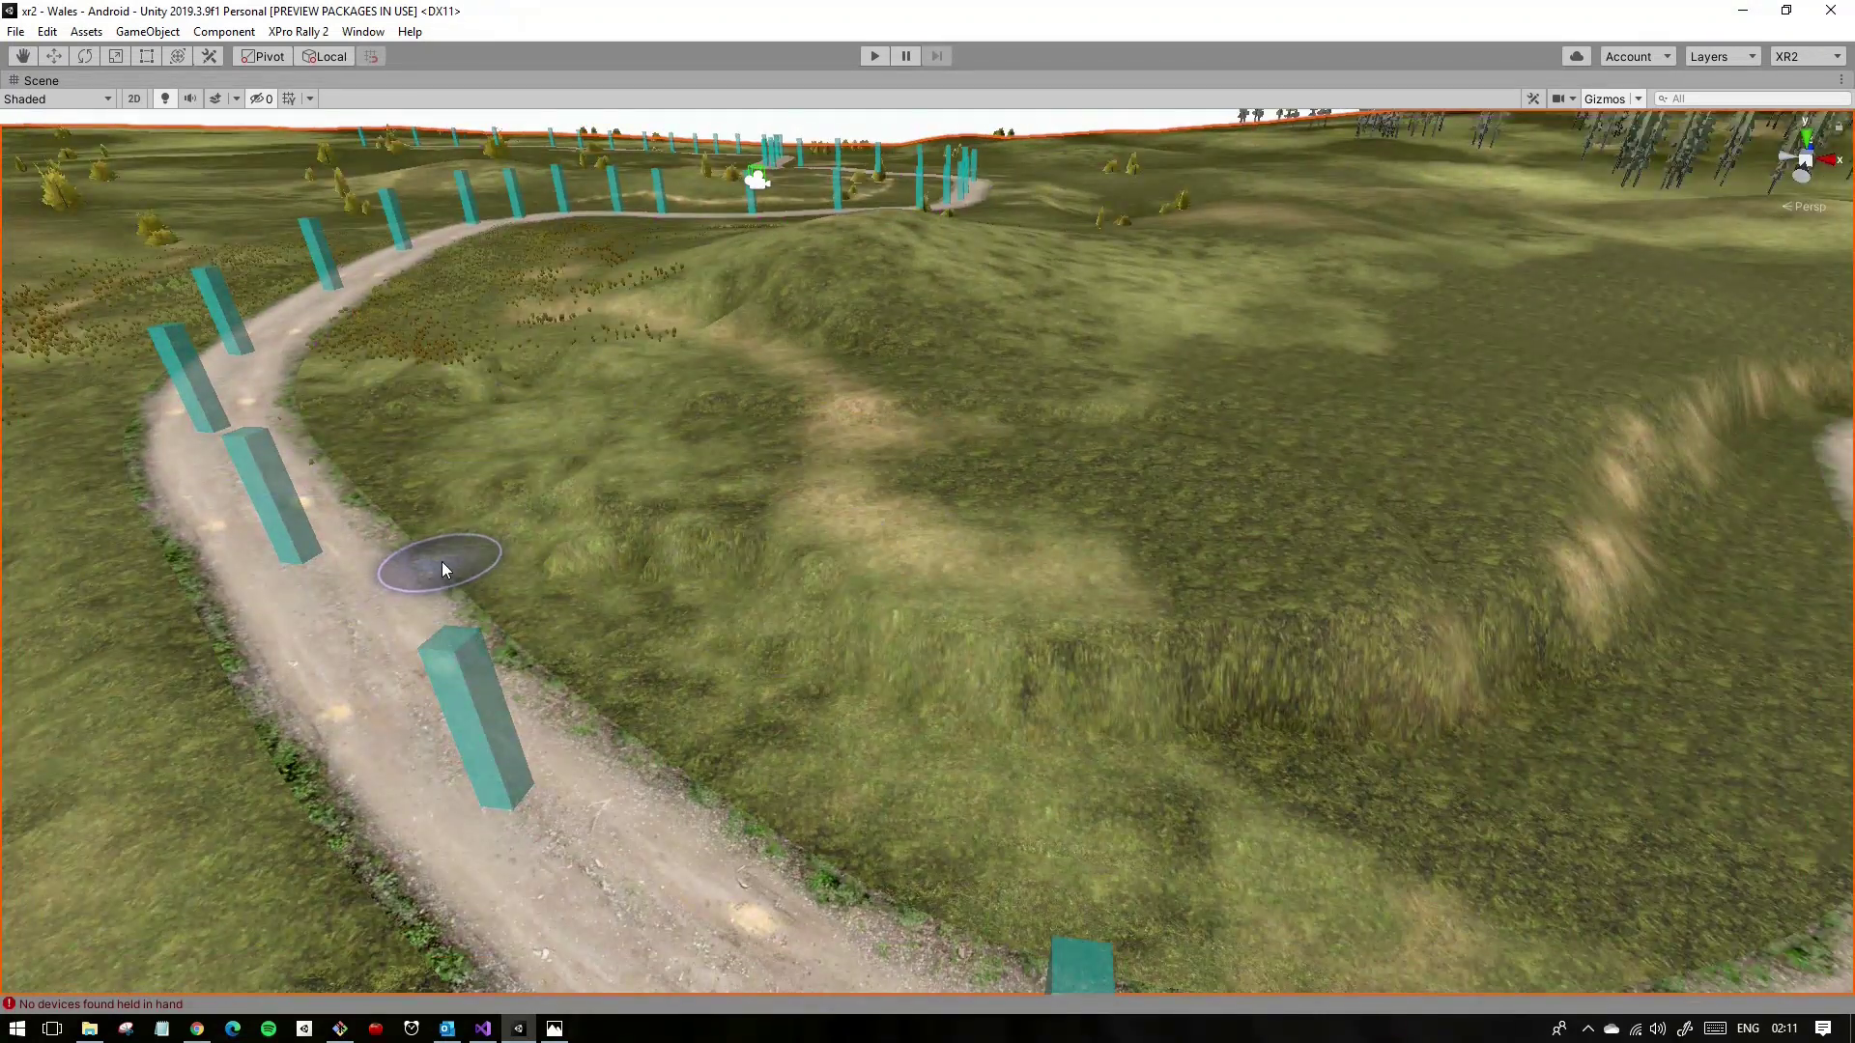
left_click_drag(443, 560, 865, 652, "alt")
mouse_move(878, 768)
left_mouse_down("alt")
mouse_move(1018, 450)
mouse_move(828, 397)
mouse_move(907, 473)
left_mouse_up("alt")
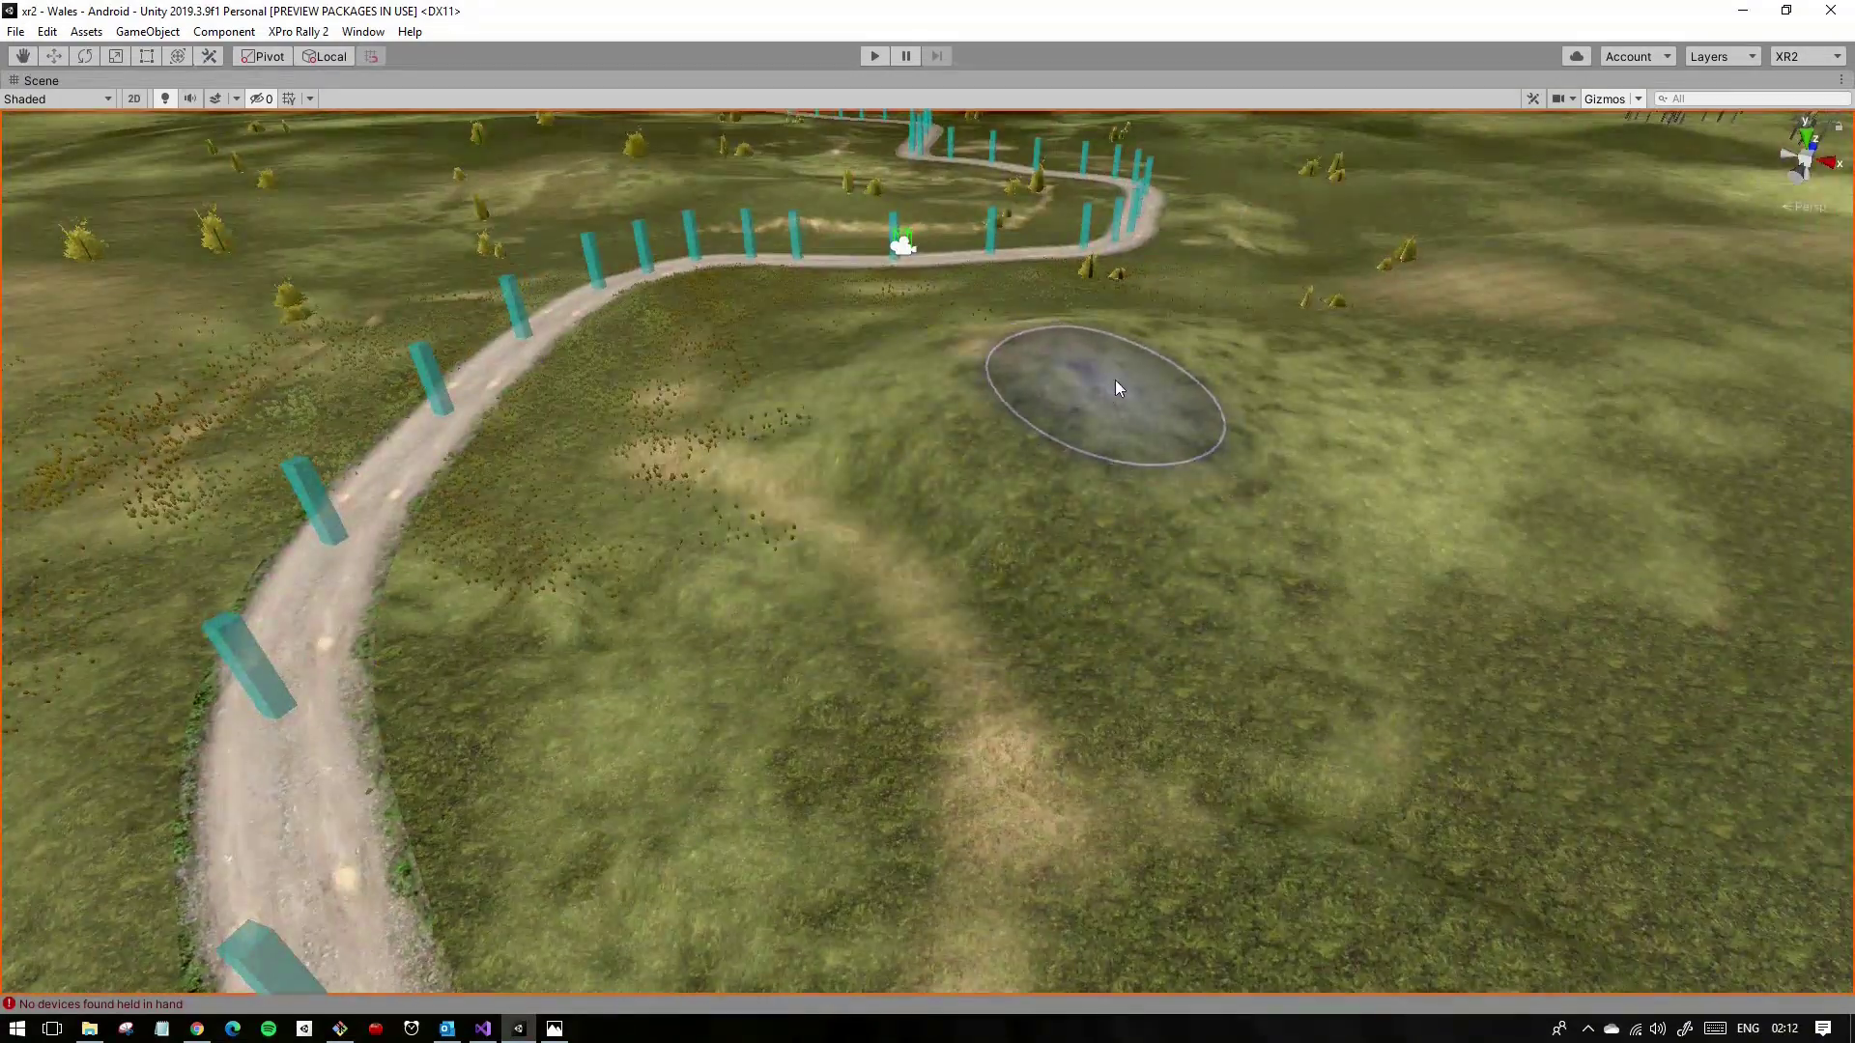
left_click_drag(1111, 386, 771, 423, "alt")
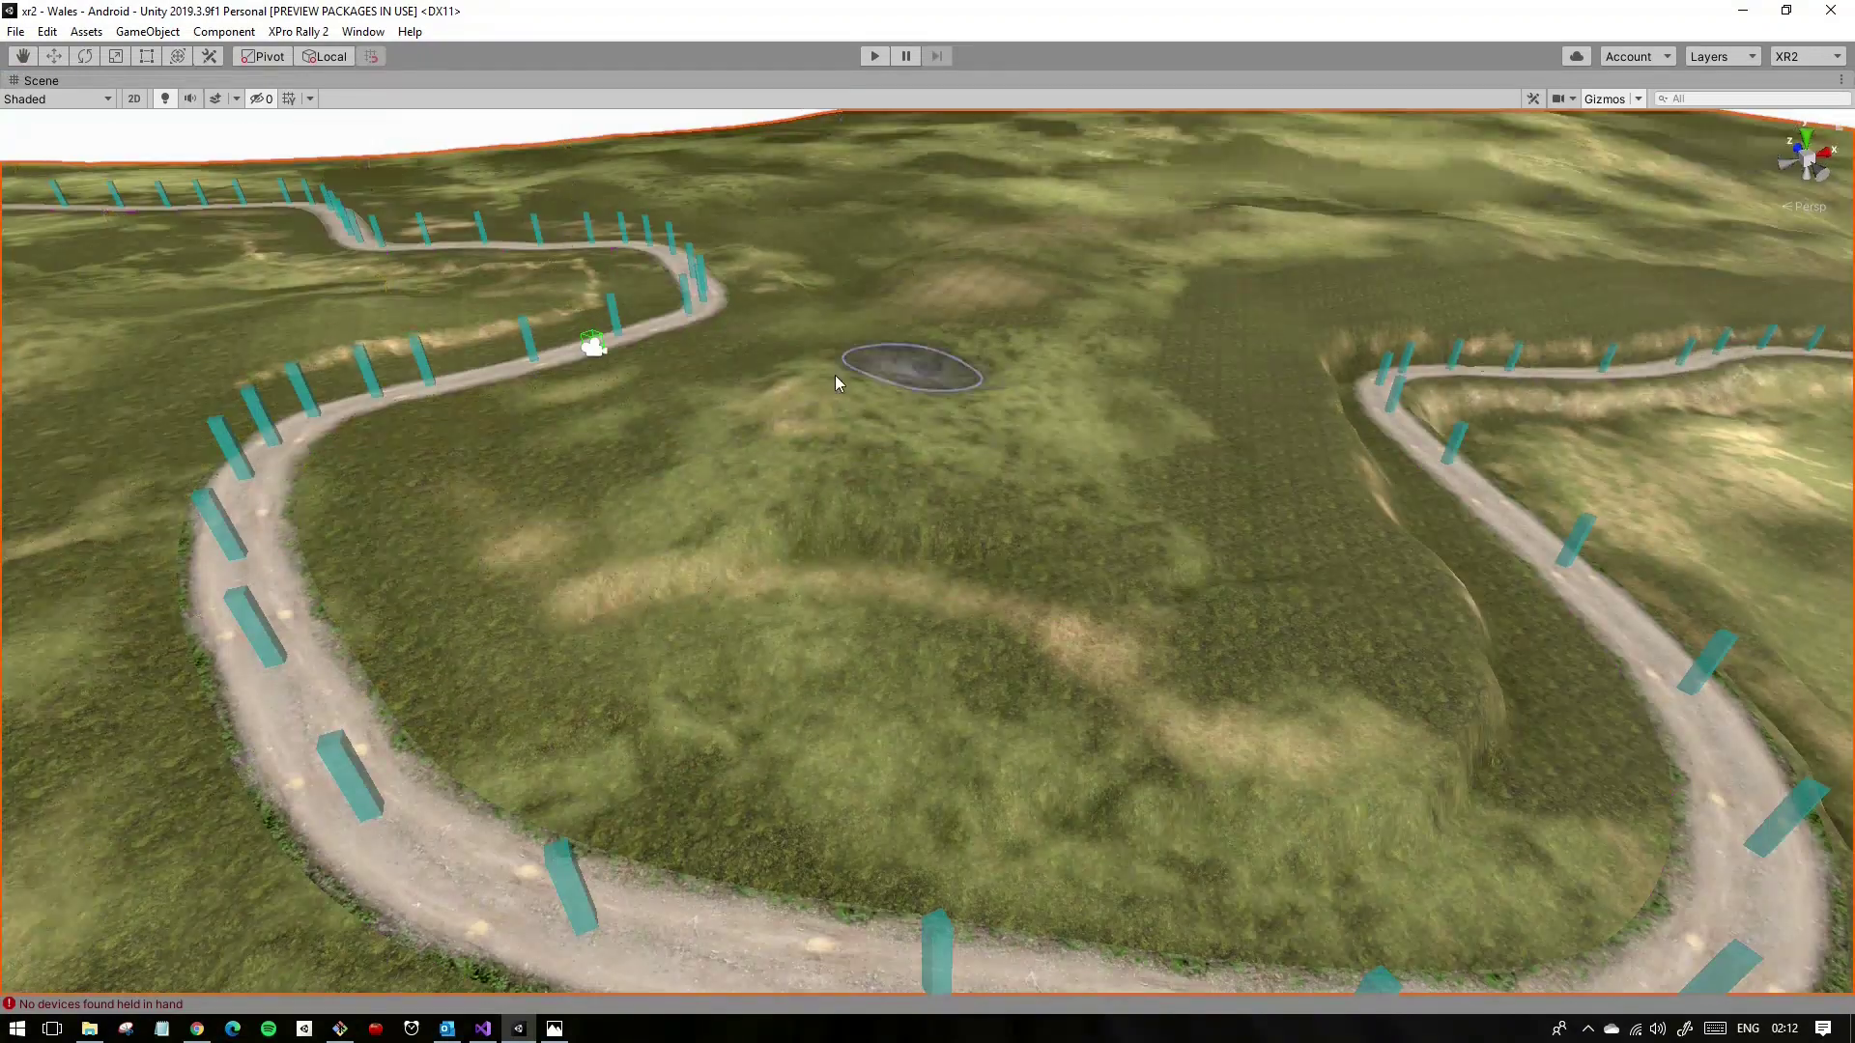
Step: Orbit around the flattened hill beside the road, viewing it from low and high angles
left_click_drag(834, 375, 931, 593, "alt")
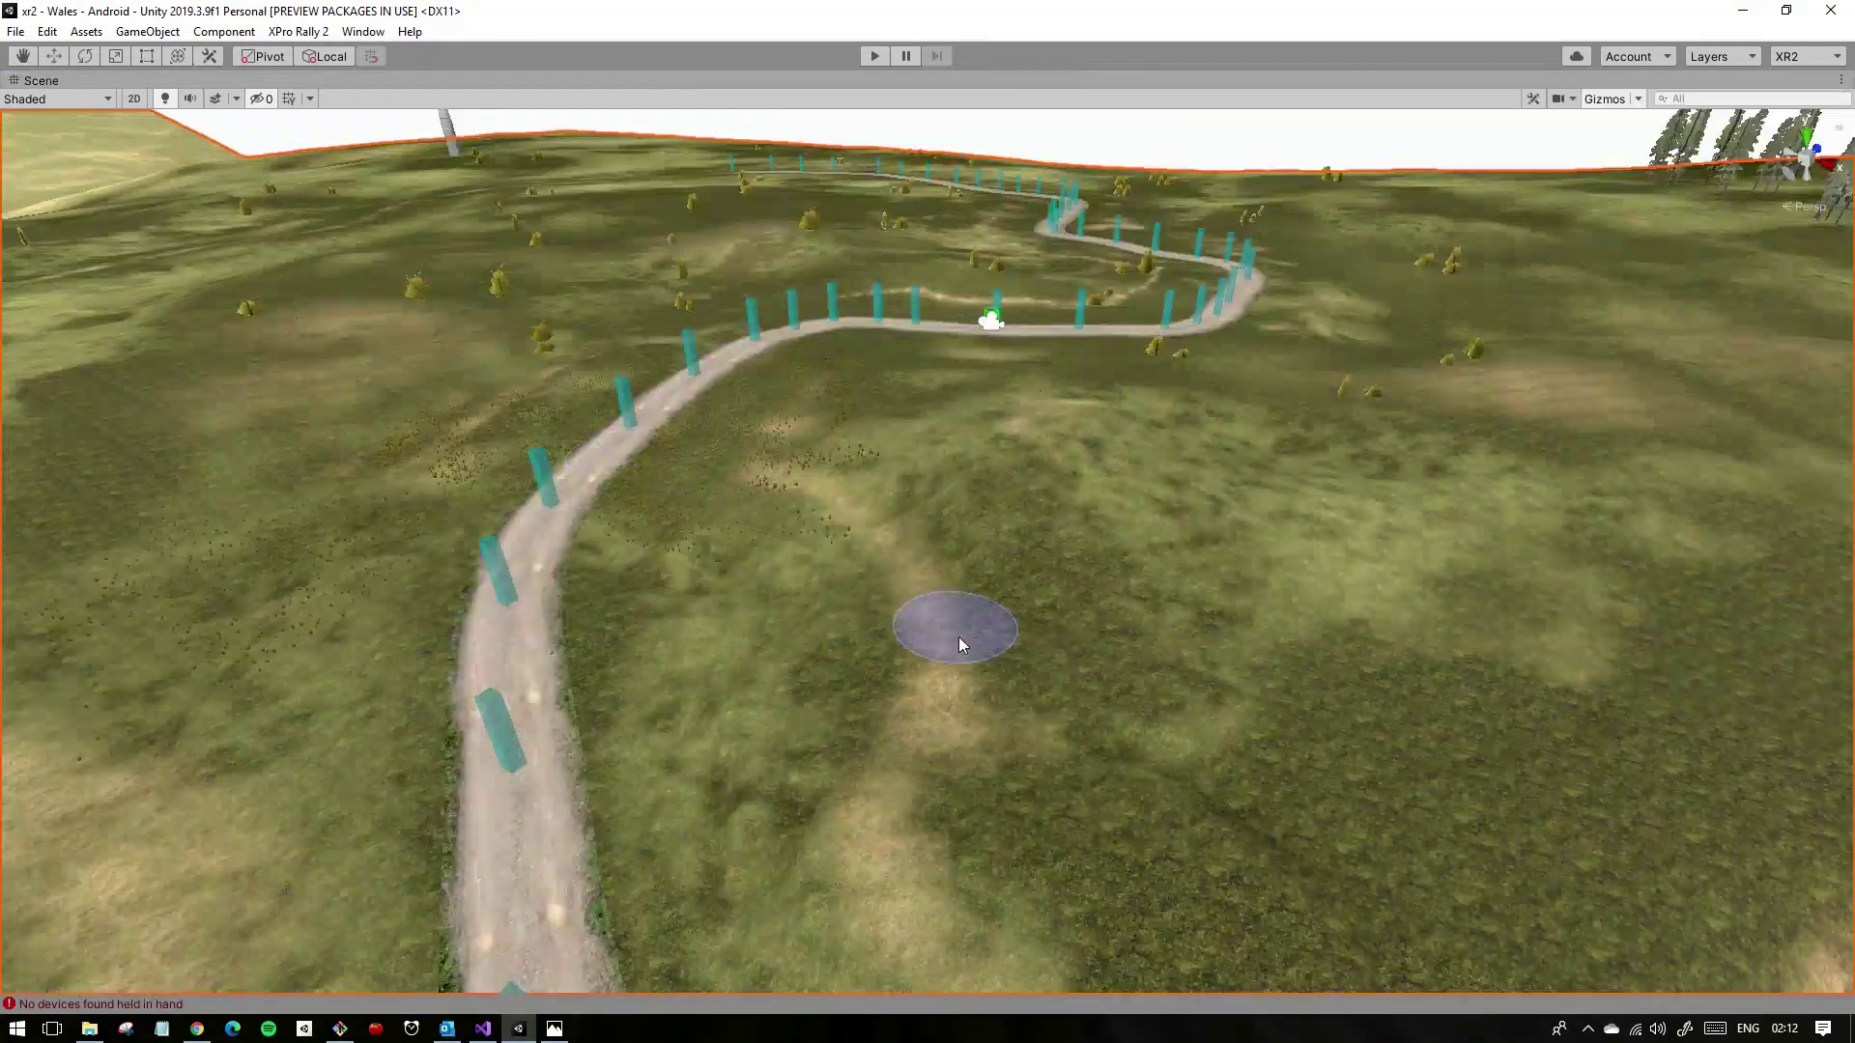
mouse_move(958, 630)
left_mouse_down("alt")
mouse_move(978, 459)
mouse_move(769, 582)
left_mouse_up("alt")
mouse_move(941, 790)
left_mouse_down("alt")
mouse_move(901, 657)
mouse_move(816, 658)
mouse_move(798, 685)
left_mouse_up("alt")
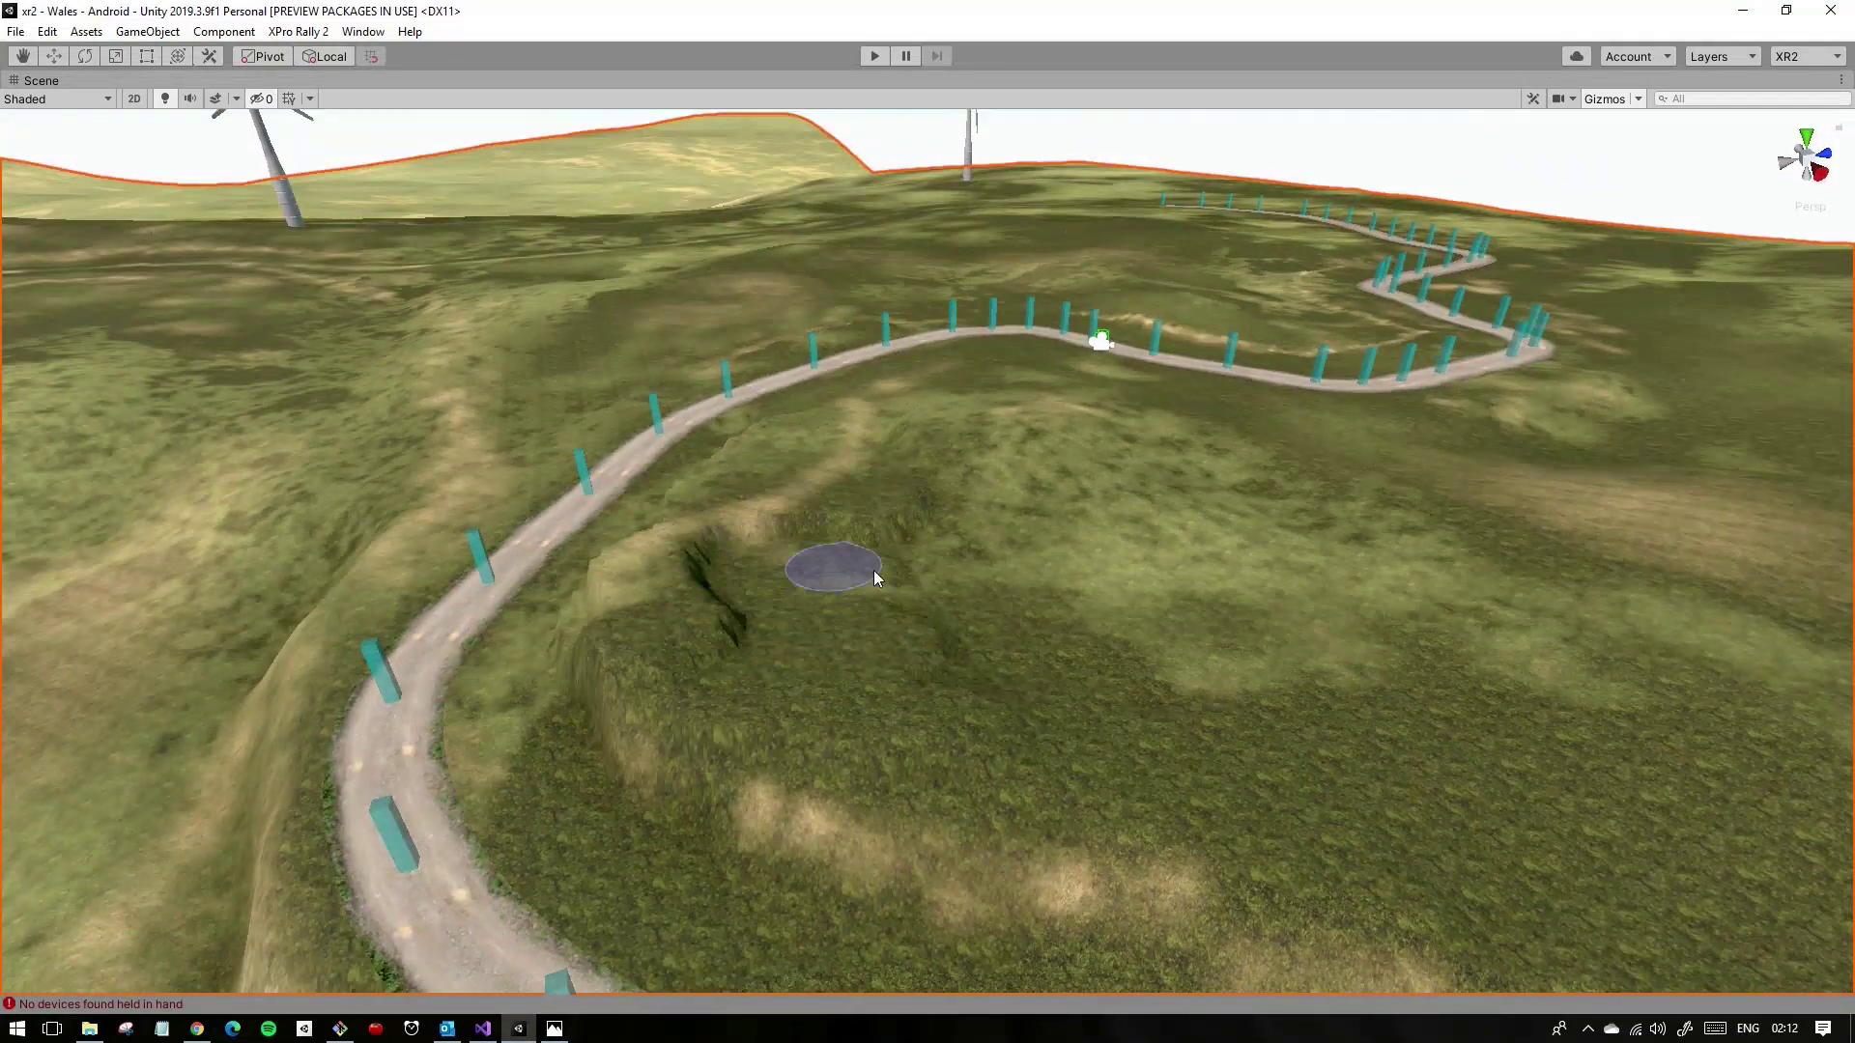
left_click_drag(875, 576, 737, 580, "alt")
left_click_drag(1312, 790, 1121, 796, "alt")
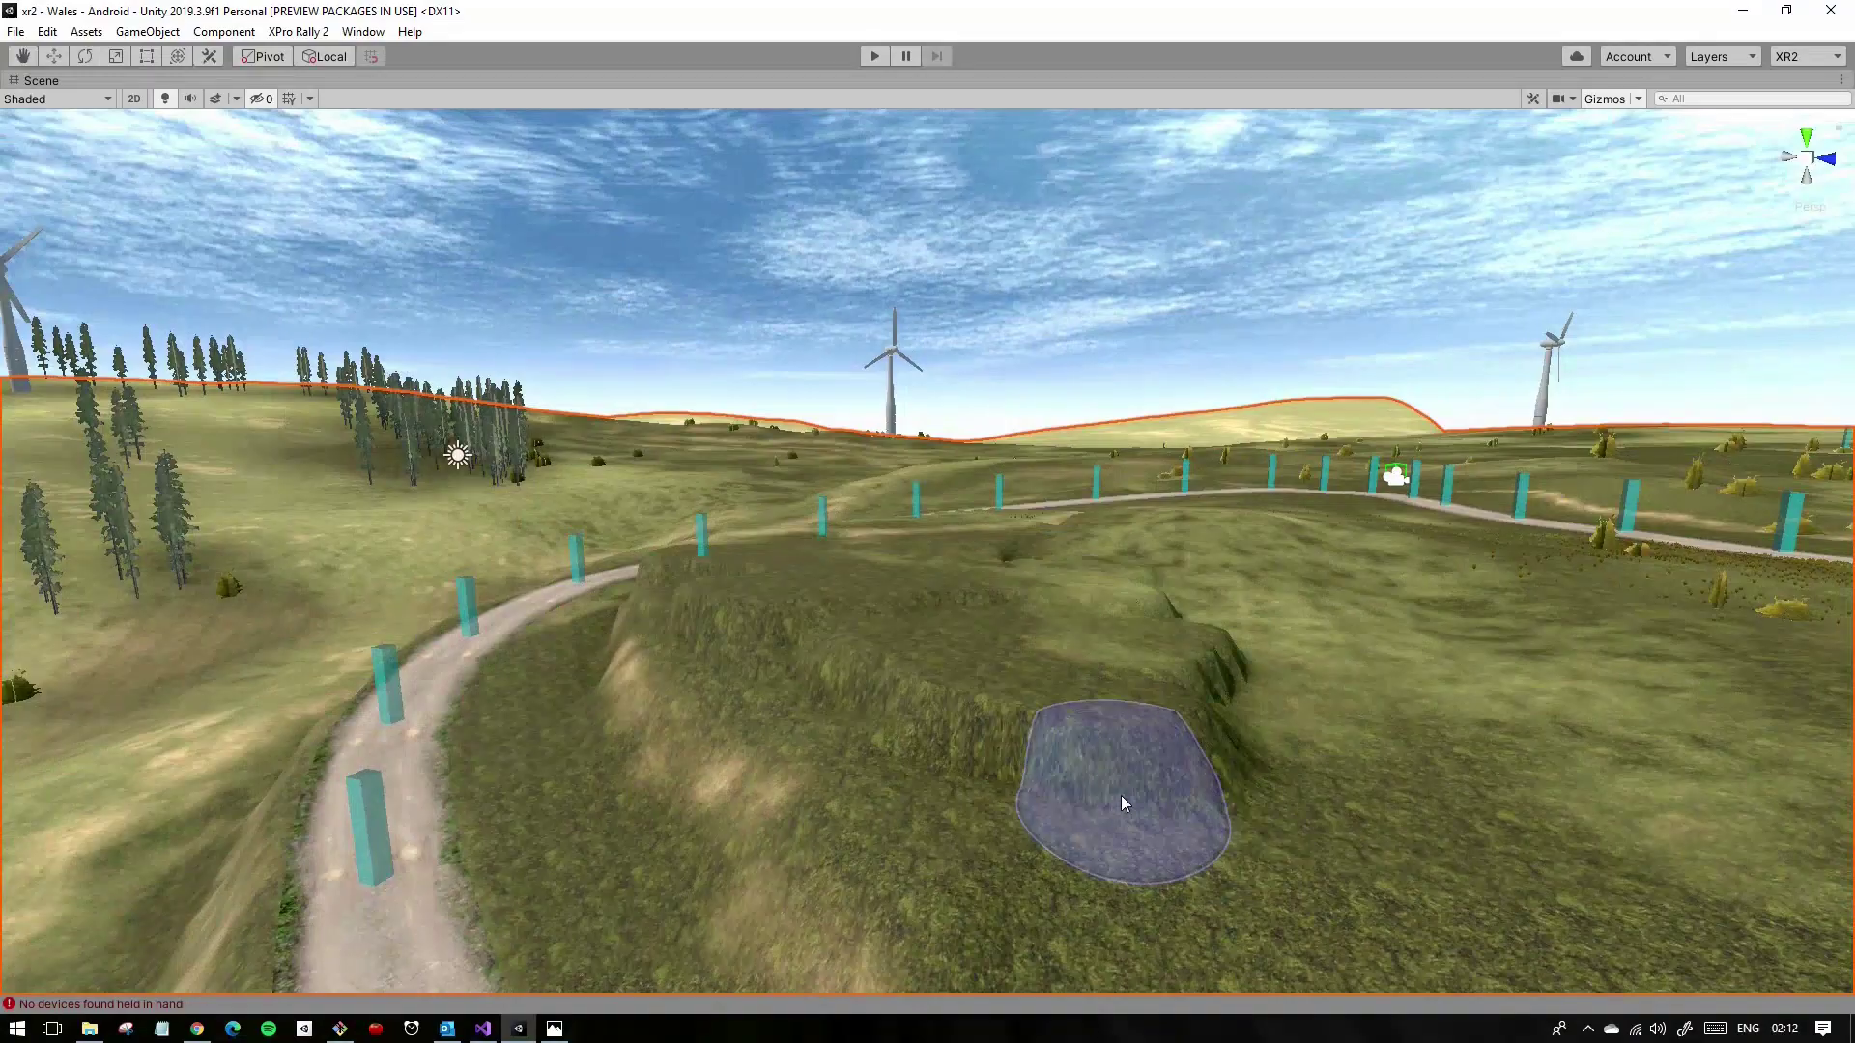
key("shift+space")
key("shift+space")
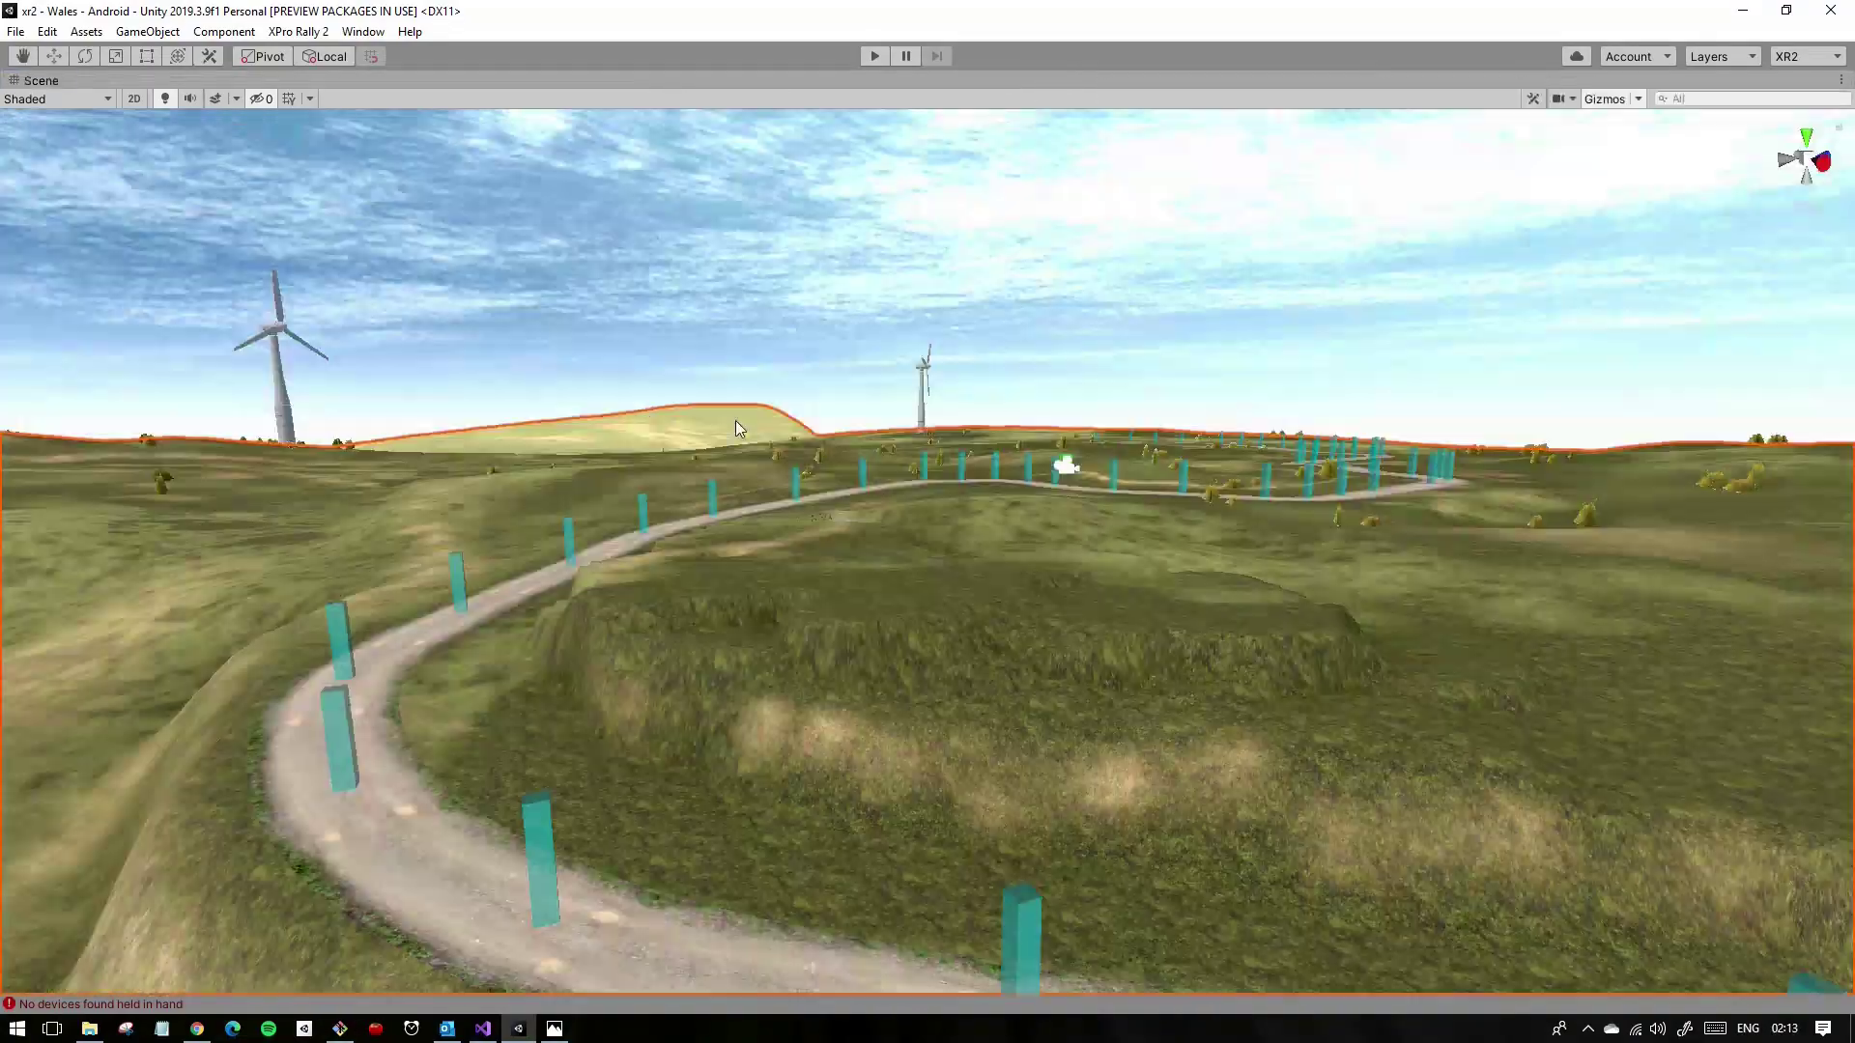
left_click_drag(735, 420, 785, 663, "alt")
scroll(1312, 618, "down", 5)
scroll(1279, 340, "up", 5)
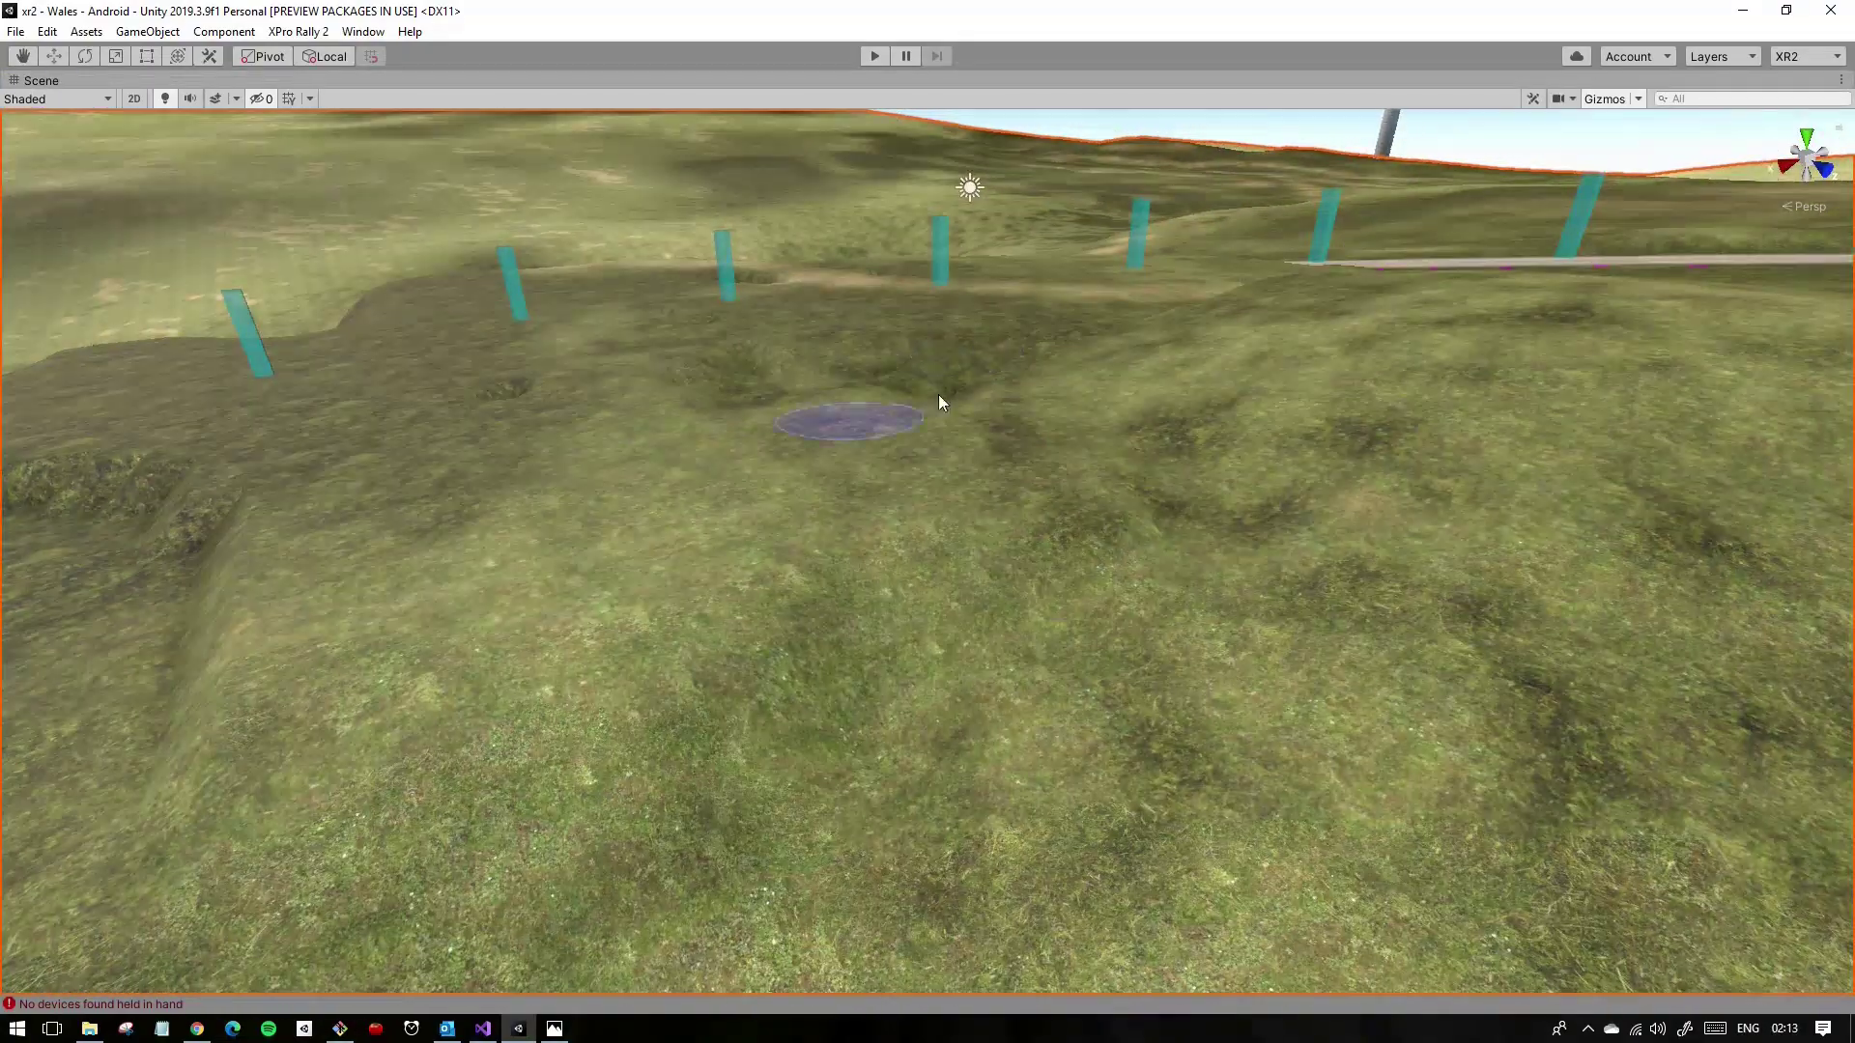
middle_click_drag(781, 361, 1091, 567)
mouse_move(1090, 567)
left_mouse_down("alt")
mouse_move(775, 659)
mouse_move(904, 570)
left_mouse_up("alt")
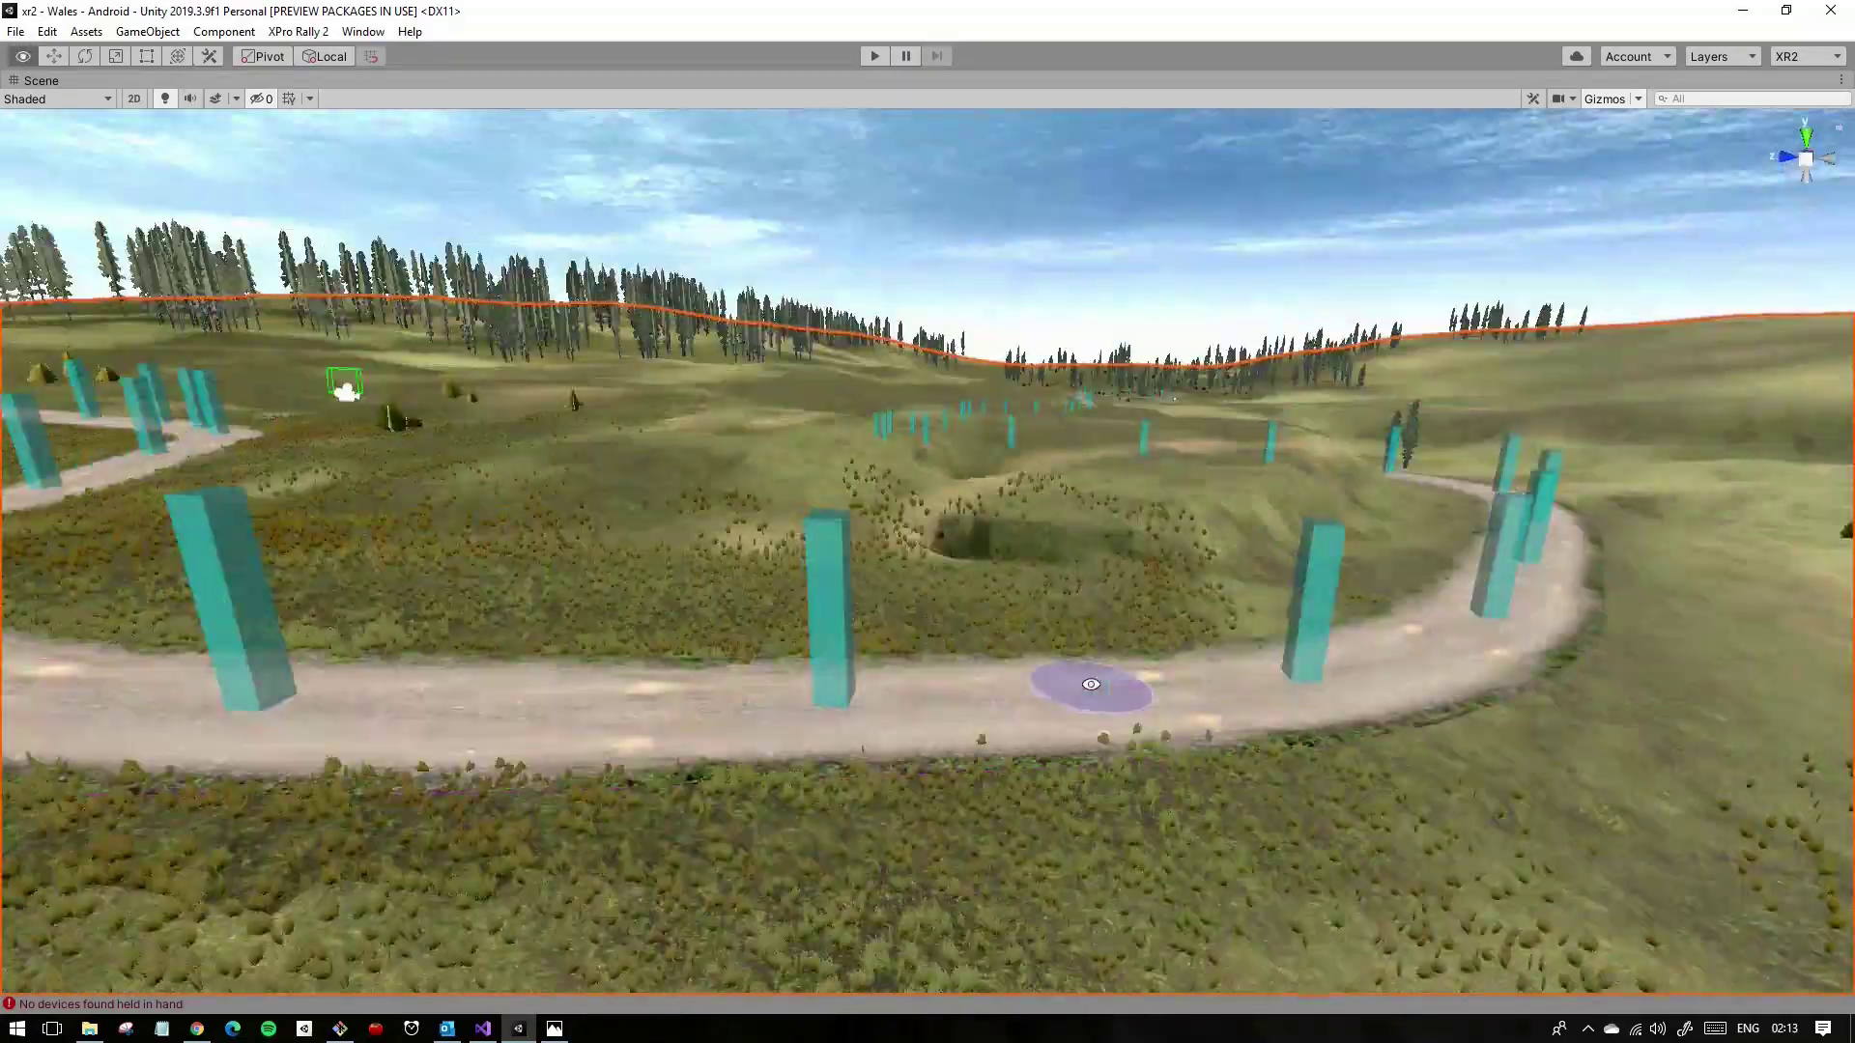
left_click_drag(1081, 478, 728, 509, "alt")
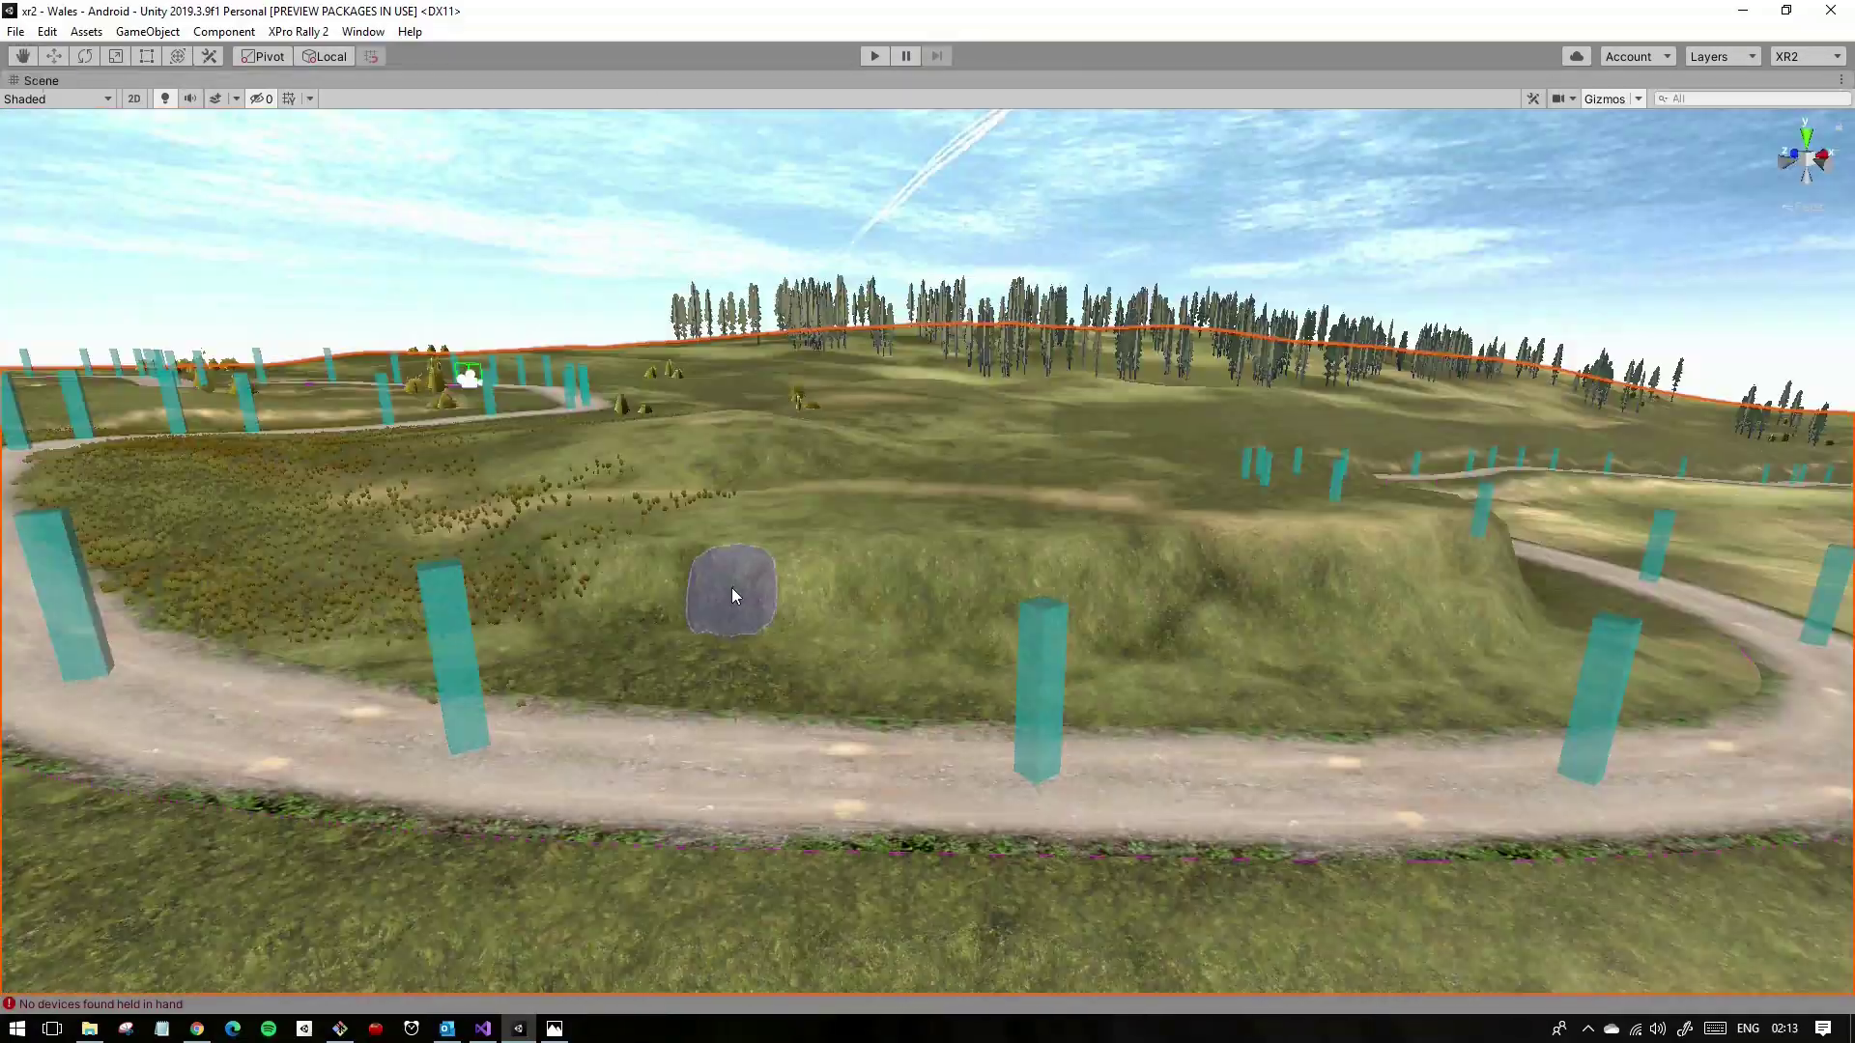
Step: Swing the view around the hill to show the wind turbines, trees and winding road
key("shift+space")
key("shift+space")
scroll(595, 637, "up", 5)
mouse_move(1326, 621)
left_mouse_down("alt")
mouse_move(1483, 541)
mouse_move(1400, 641)
left_mouse_up("alt")
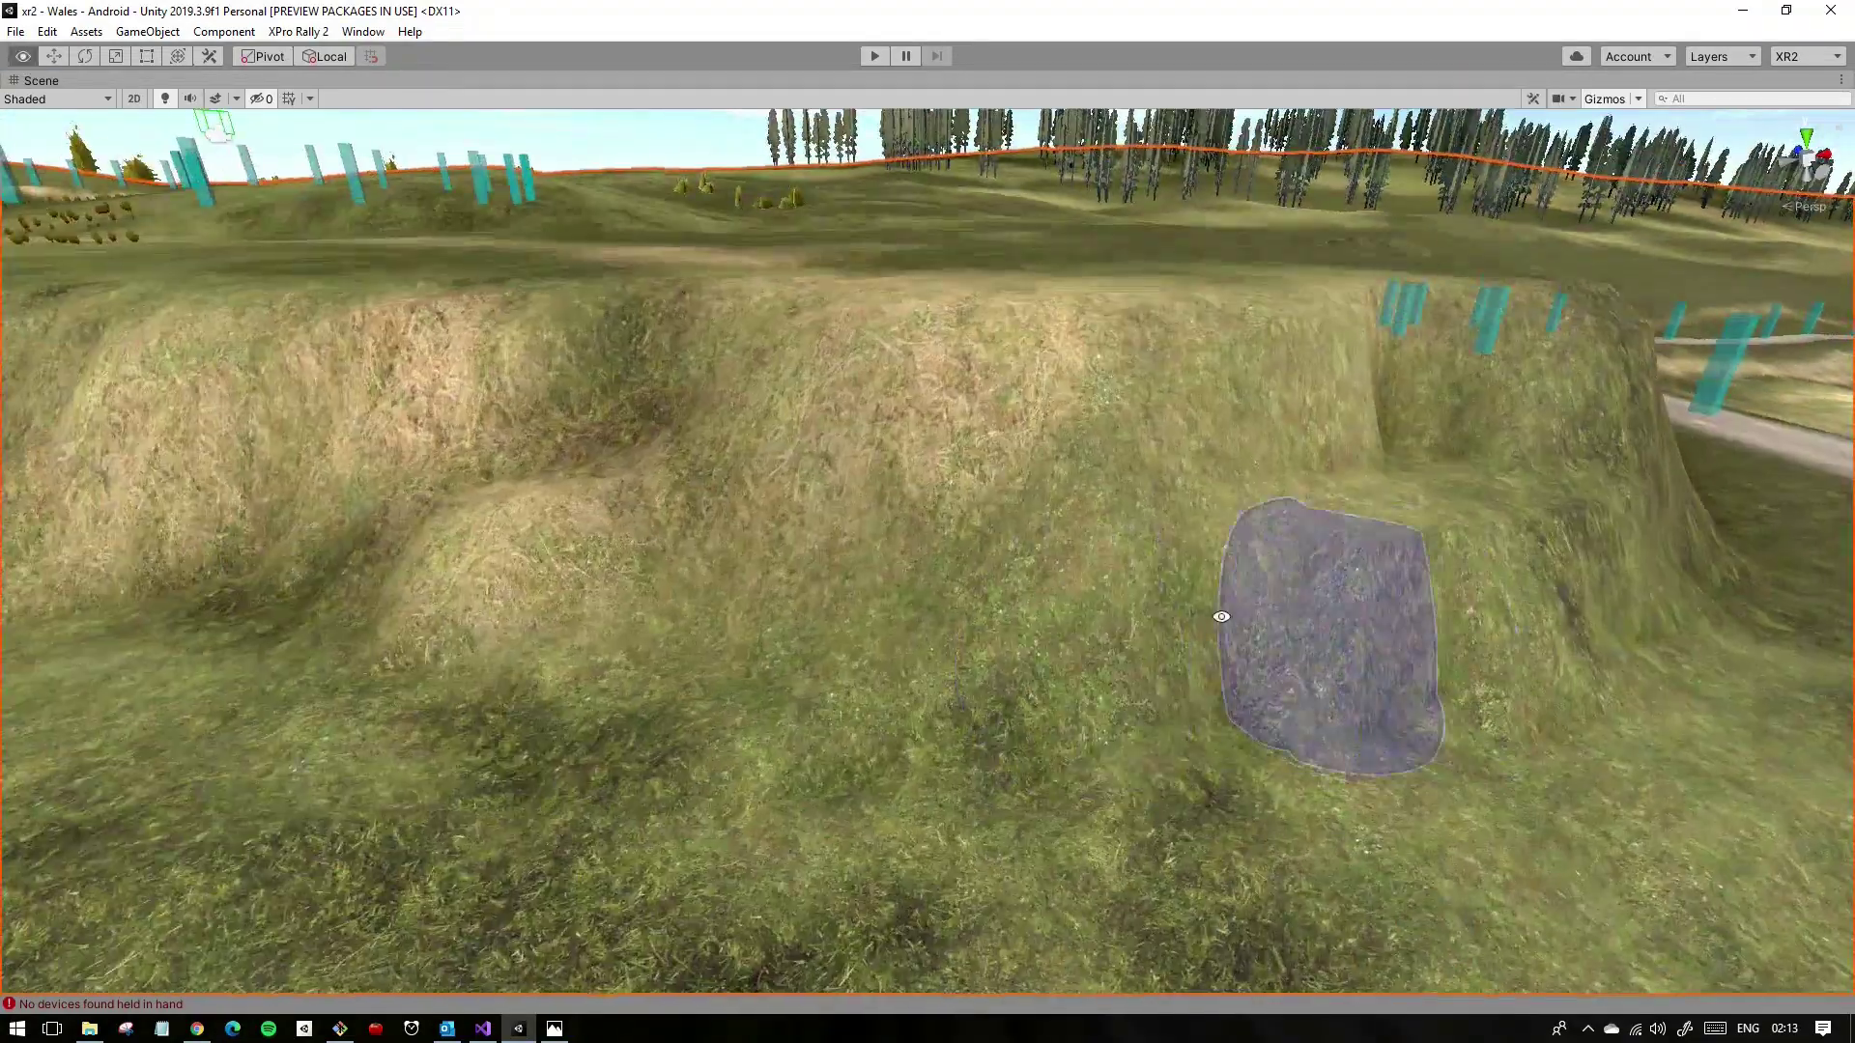
key("shift+space")
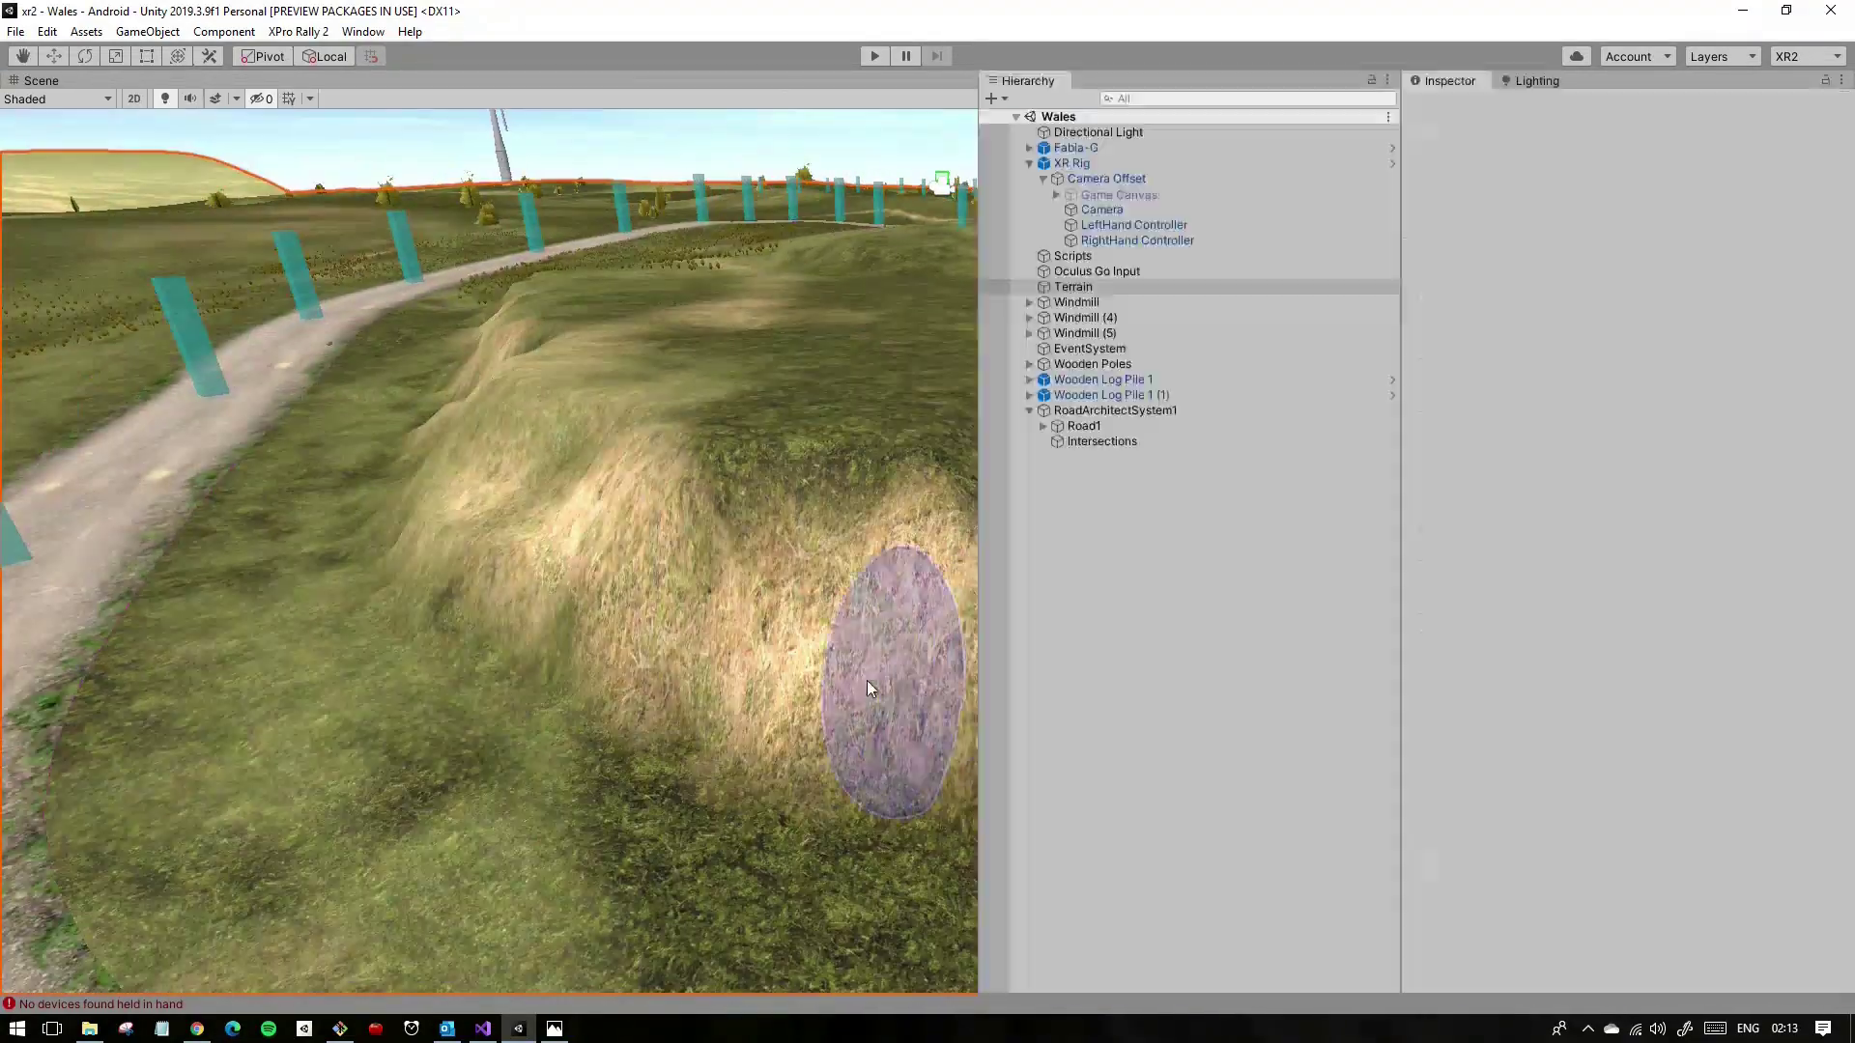
key("shift+space")
left_click_drag(773, 608, 1128, 564, "alt")
left_click_drag(1075, 464, 918, 504, "alt")
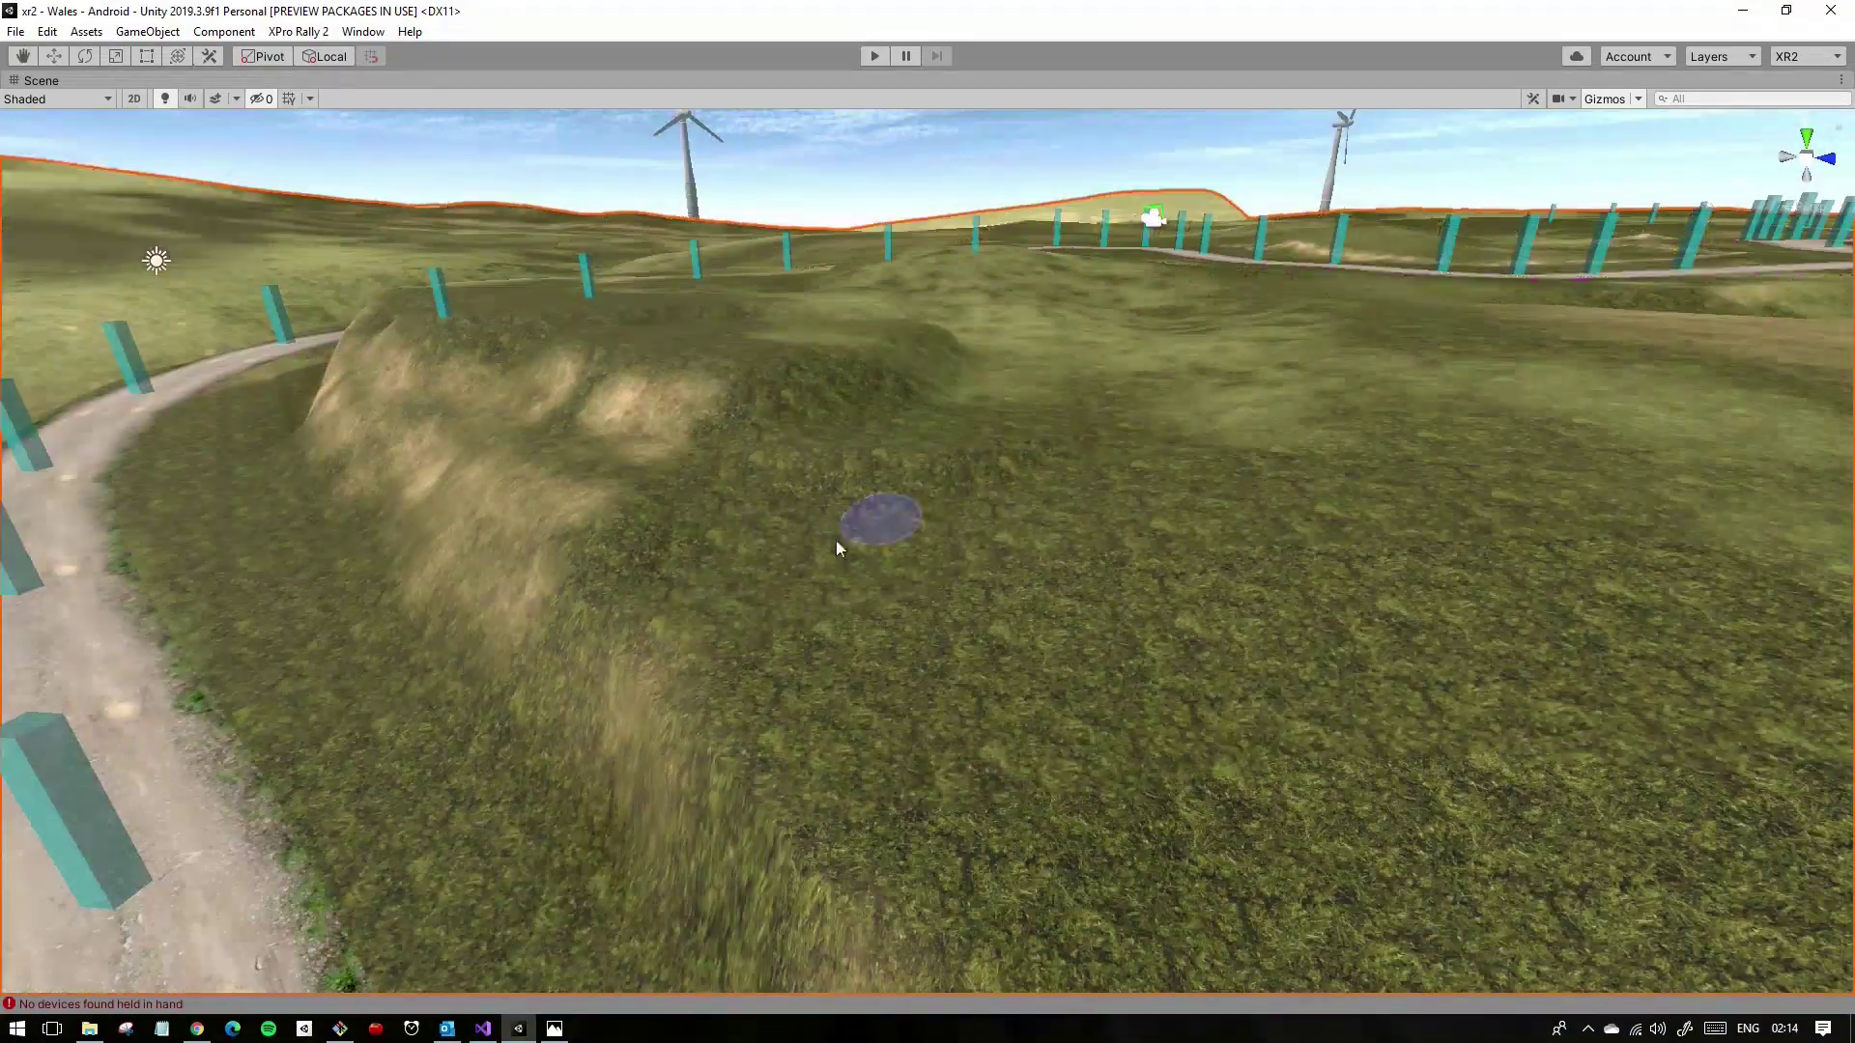
left_click_drag(837, 564, 1064, 642, "alt")
key("shift+space")
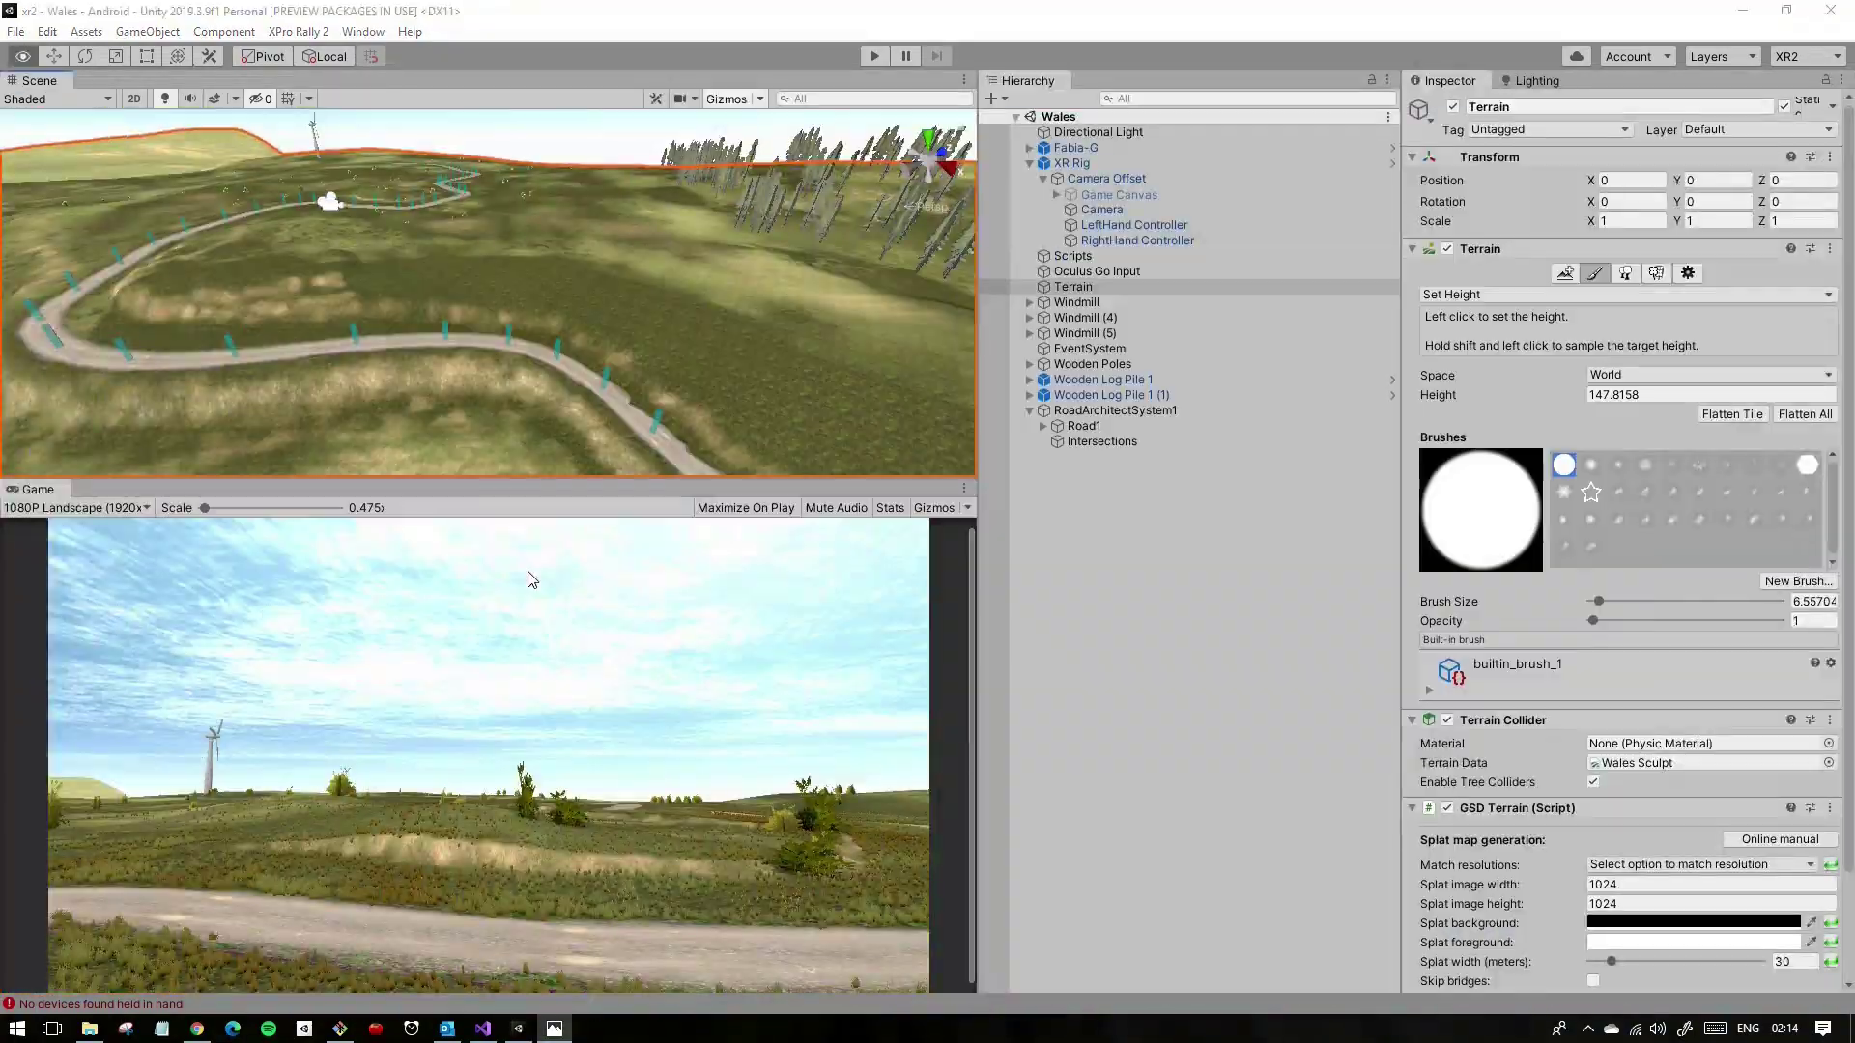
key("shift+space")
Step: Frame the view on the Fabia-G rally car and look at it from behind
left_click_drag(972, 609, 922, 247, "alt")
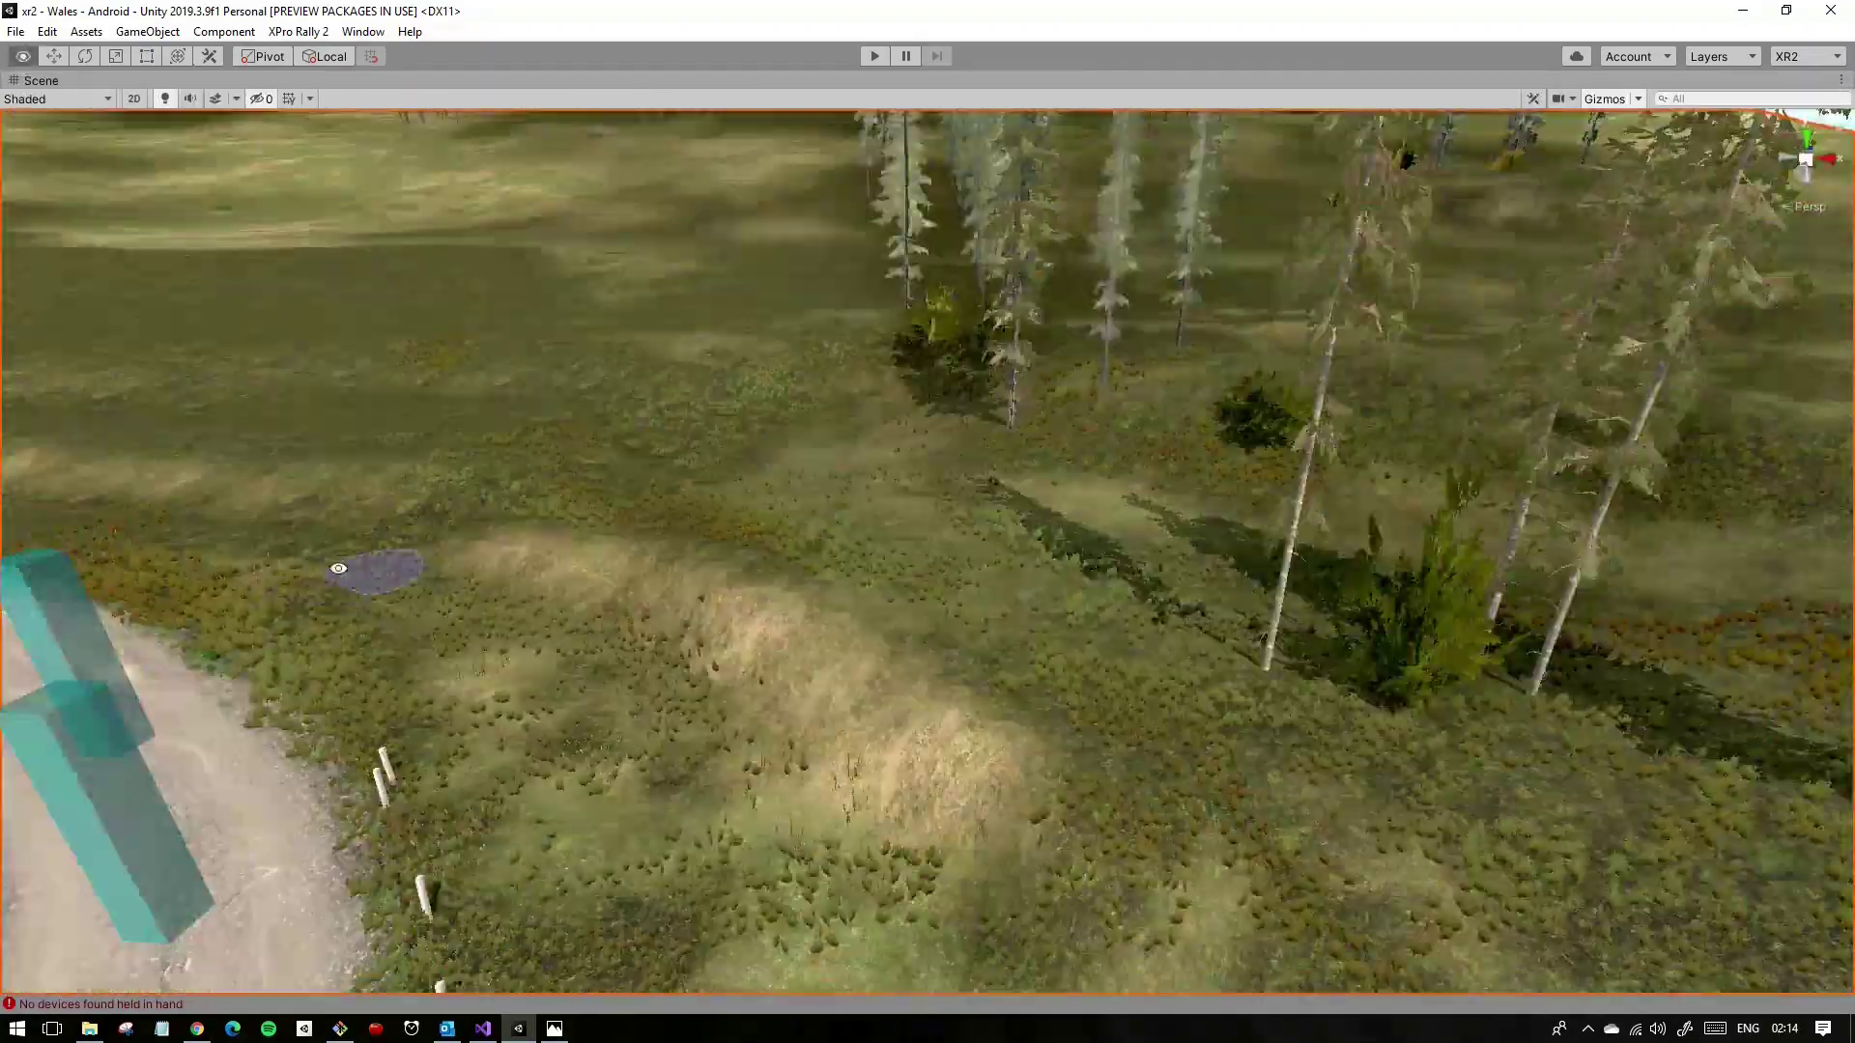
key("shift+space")
key("shift+space")
key("f")
left_click_drag(870, 454, 1140, 454, "alt")
key("shift+space")
Step: Start play mode to test-drive the rally car along the dirt road
left_click(874, 56)
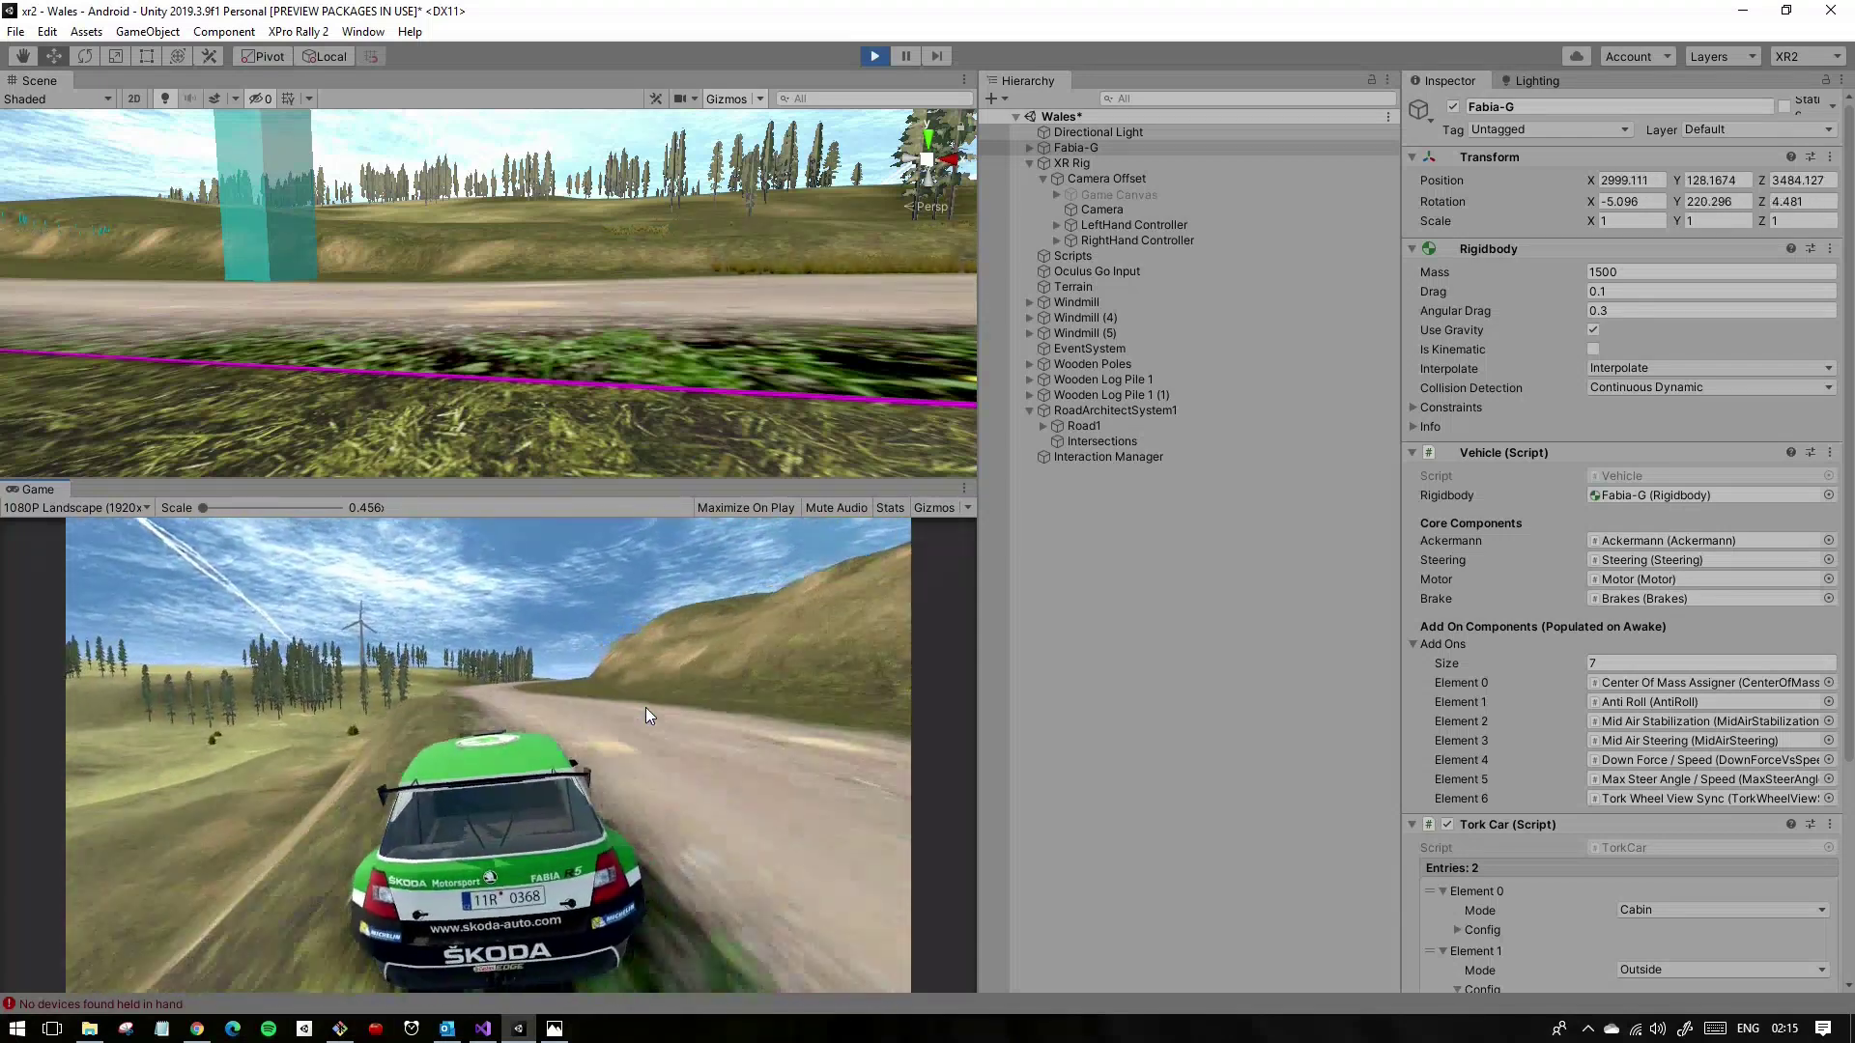
Step: Stop play mode and look down on the road from above
key("ctrl+p")
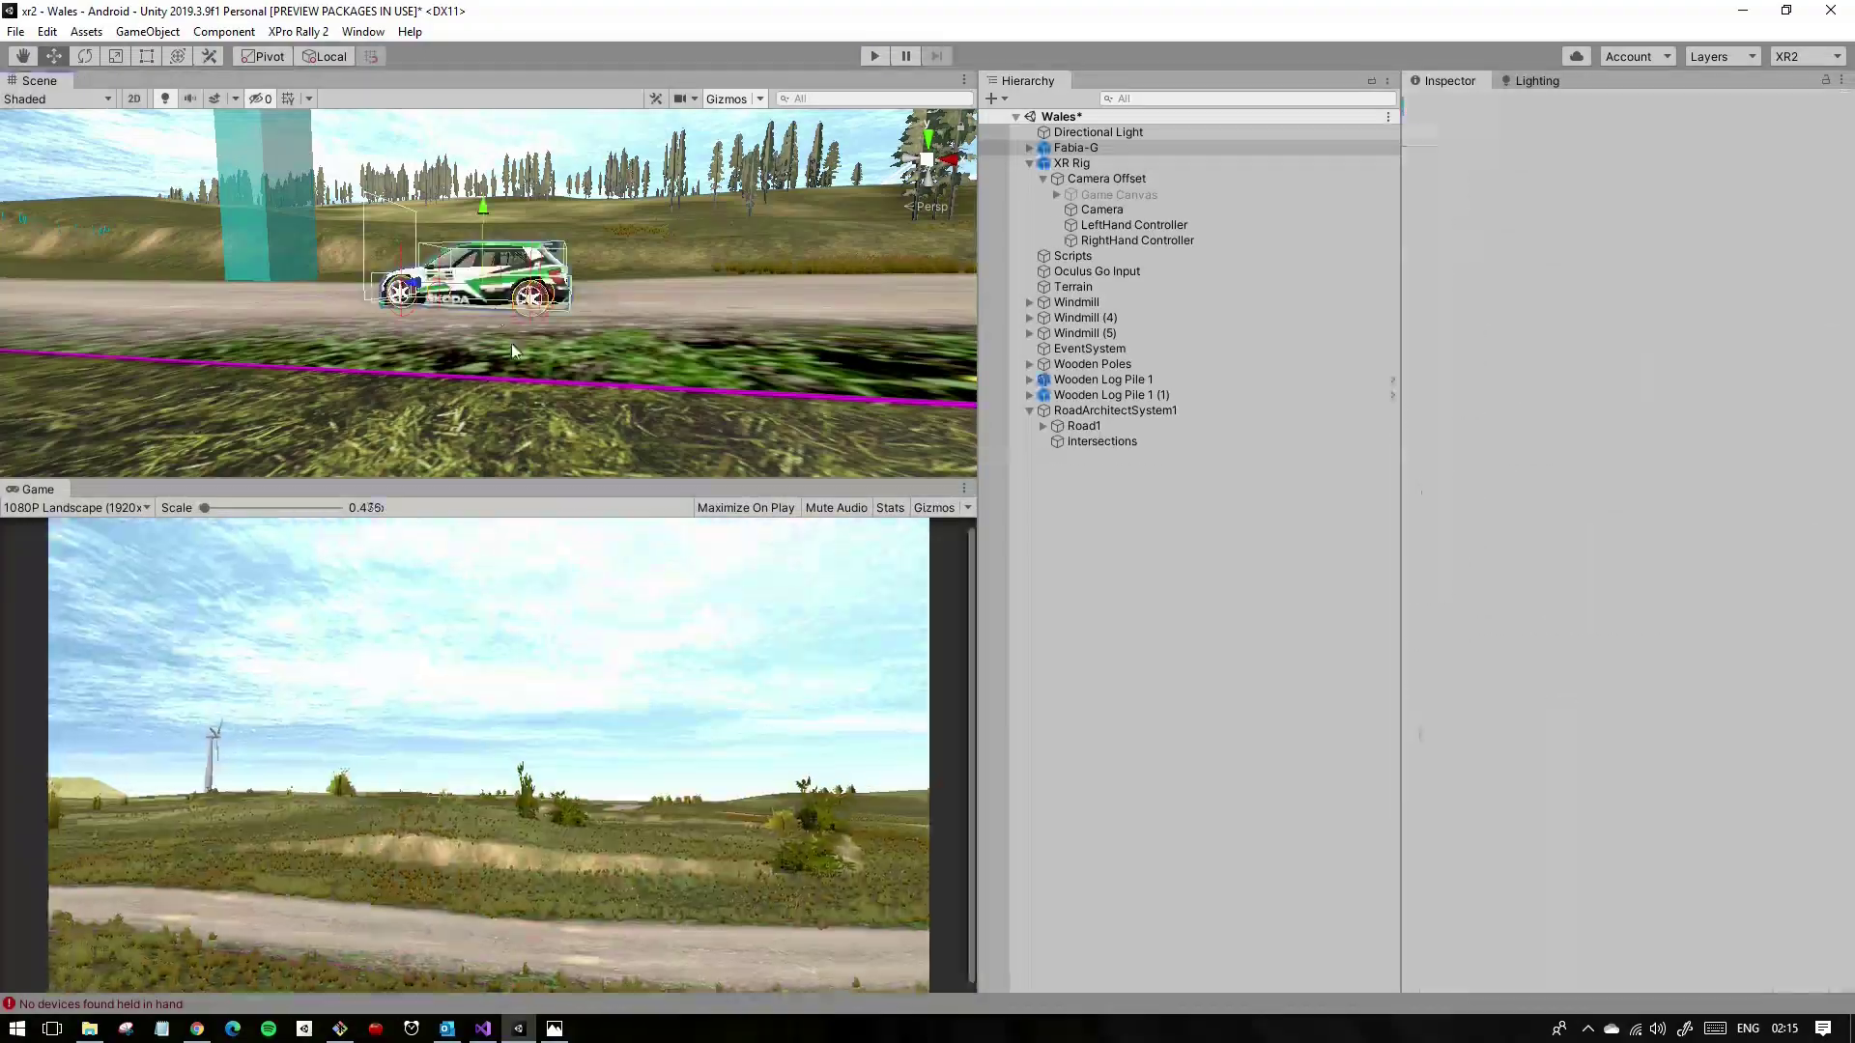
key("shift+space")
mouse_move(466, 331)
right_mouse_down()
mouse_move(879, 605)
mouse_move(657, 391)
right_mouse_up()
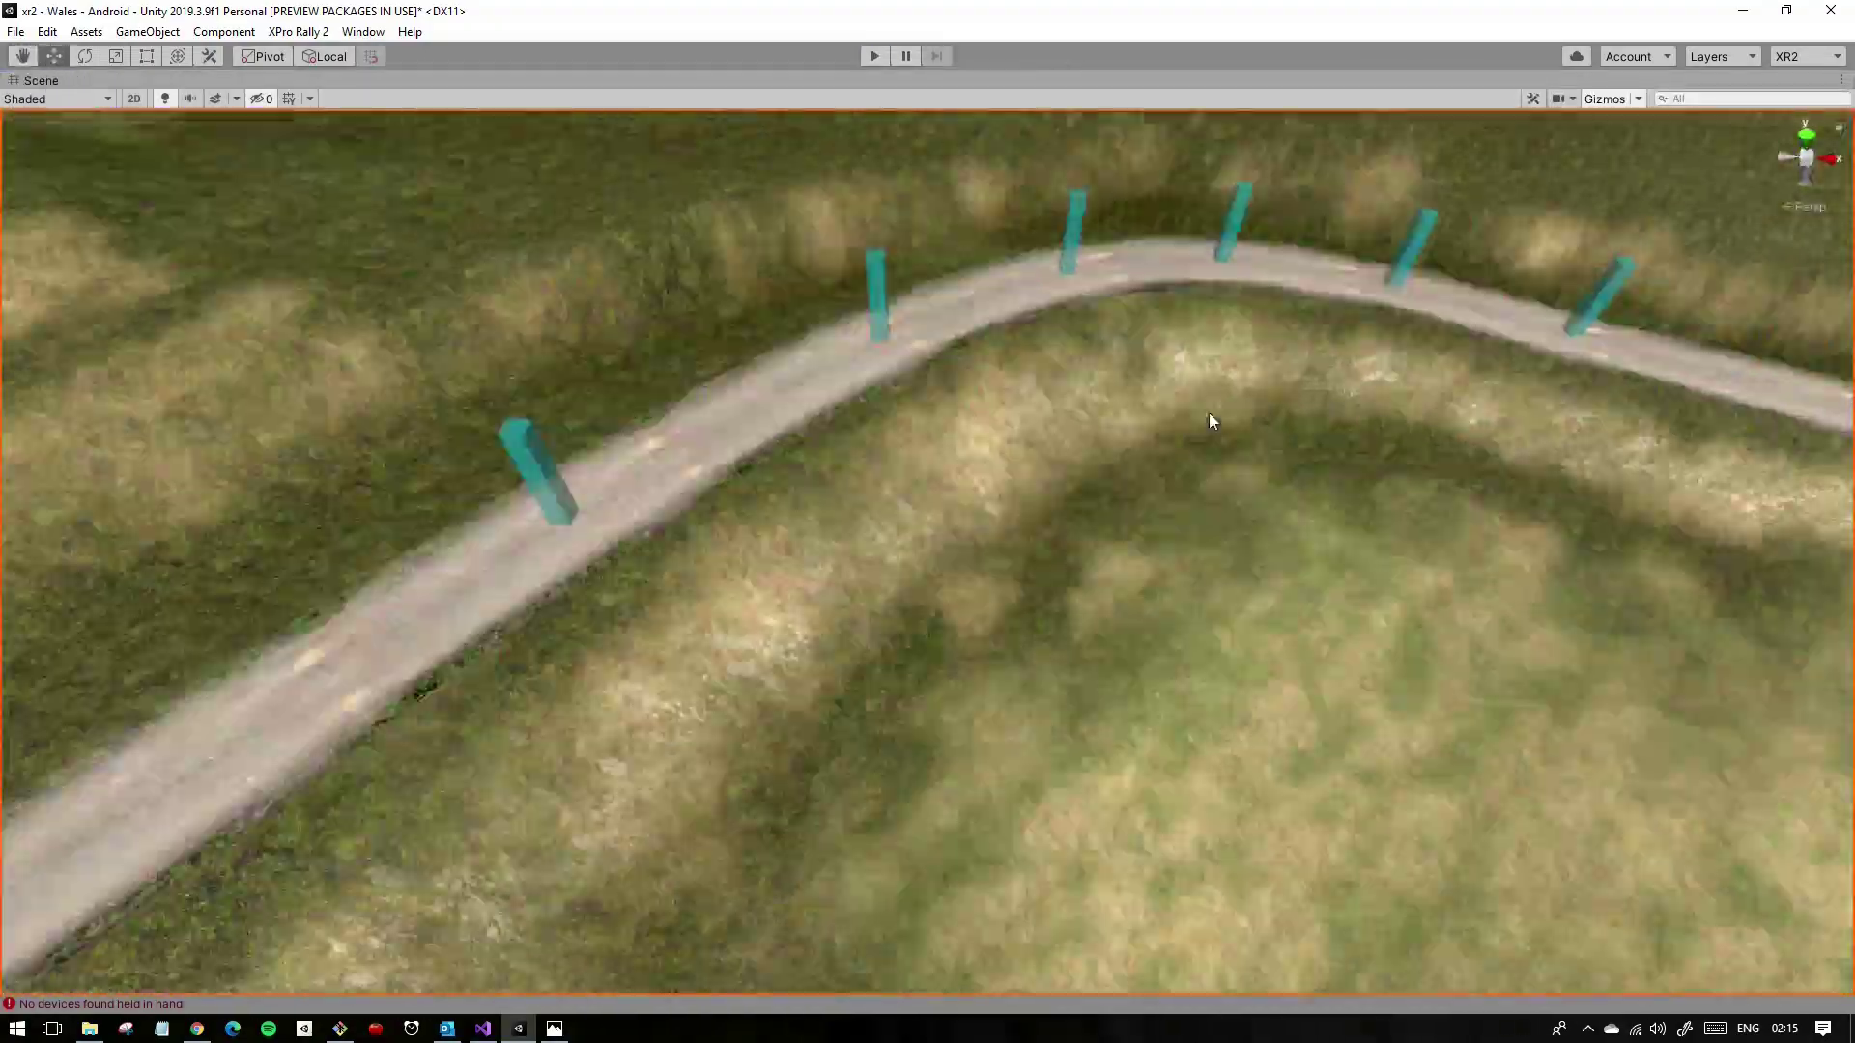
key("shift+space")
Step: Select the Terrain and survey the ground beside the road from several angles
left_click(1591, 291)
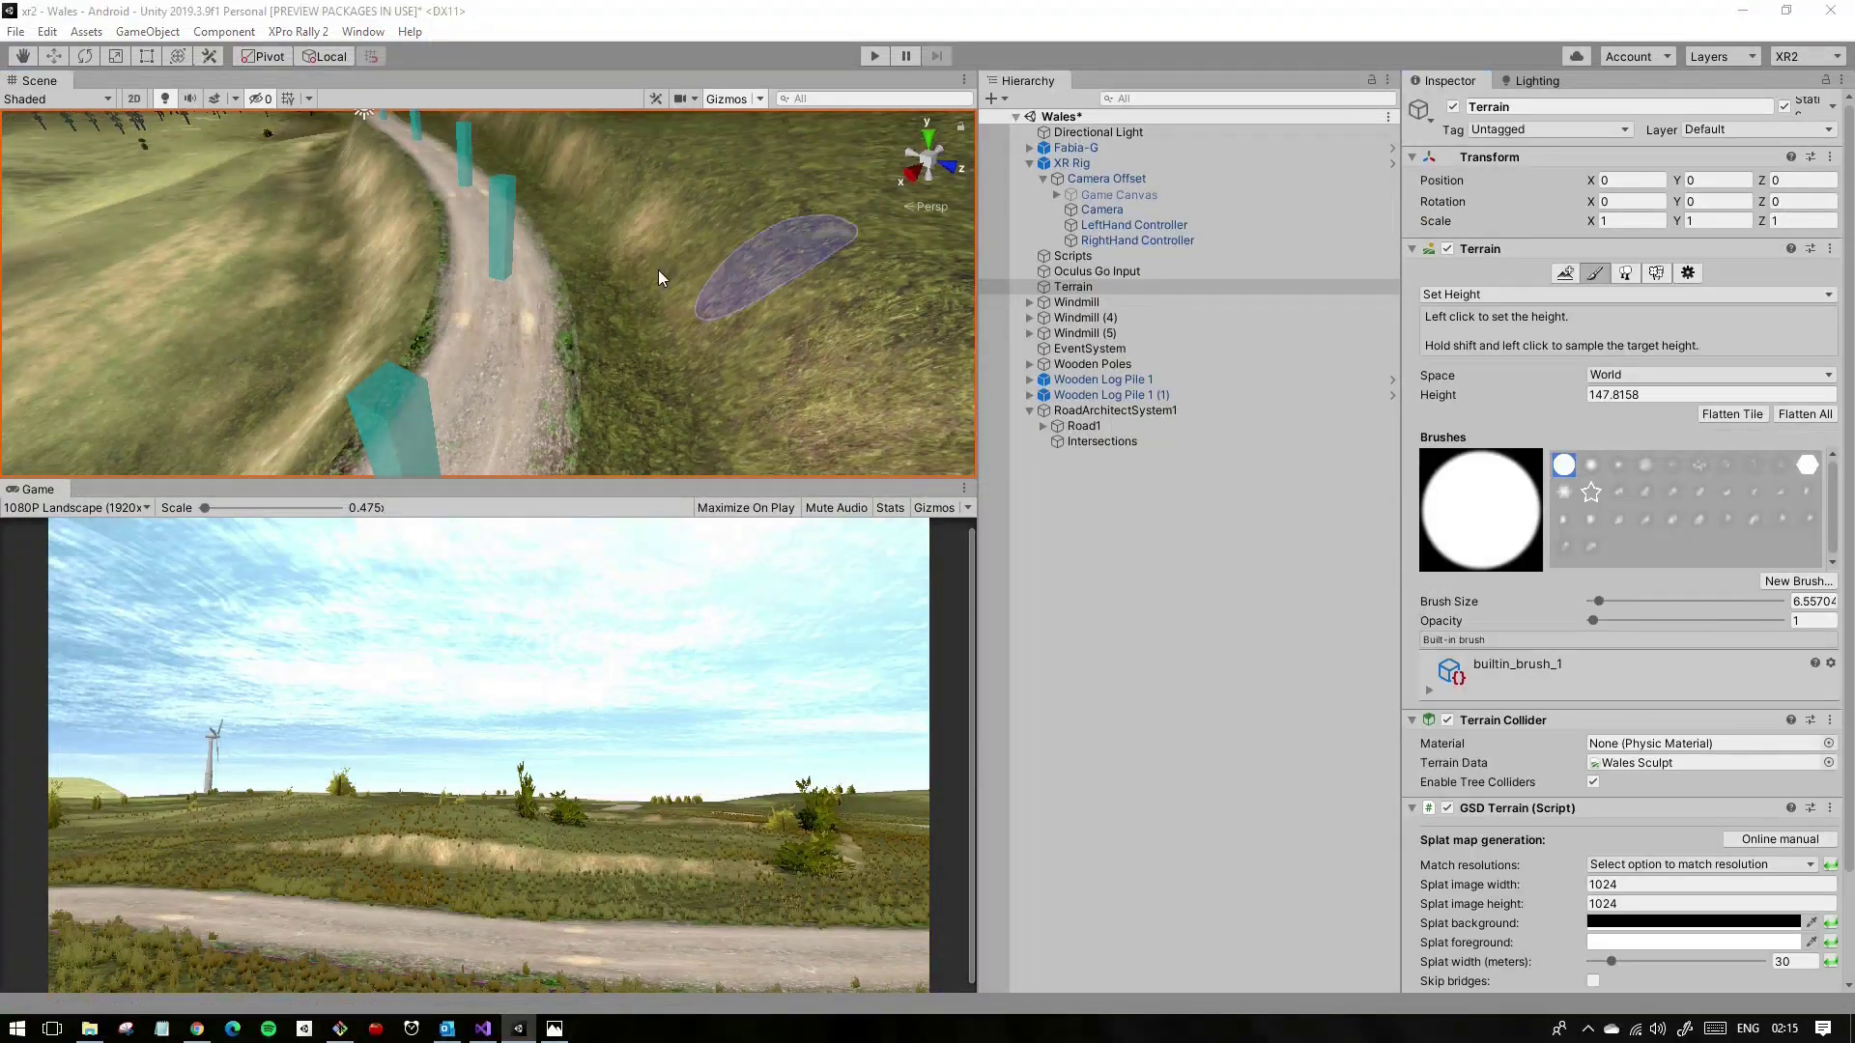
key("shift+space")
mouse_move(781, 393)
left_mouse_down("alt")
mouse_move(908, 665)
mouse_move(947, 390)
left_mouse_up("alt")
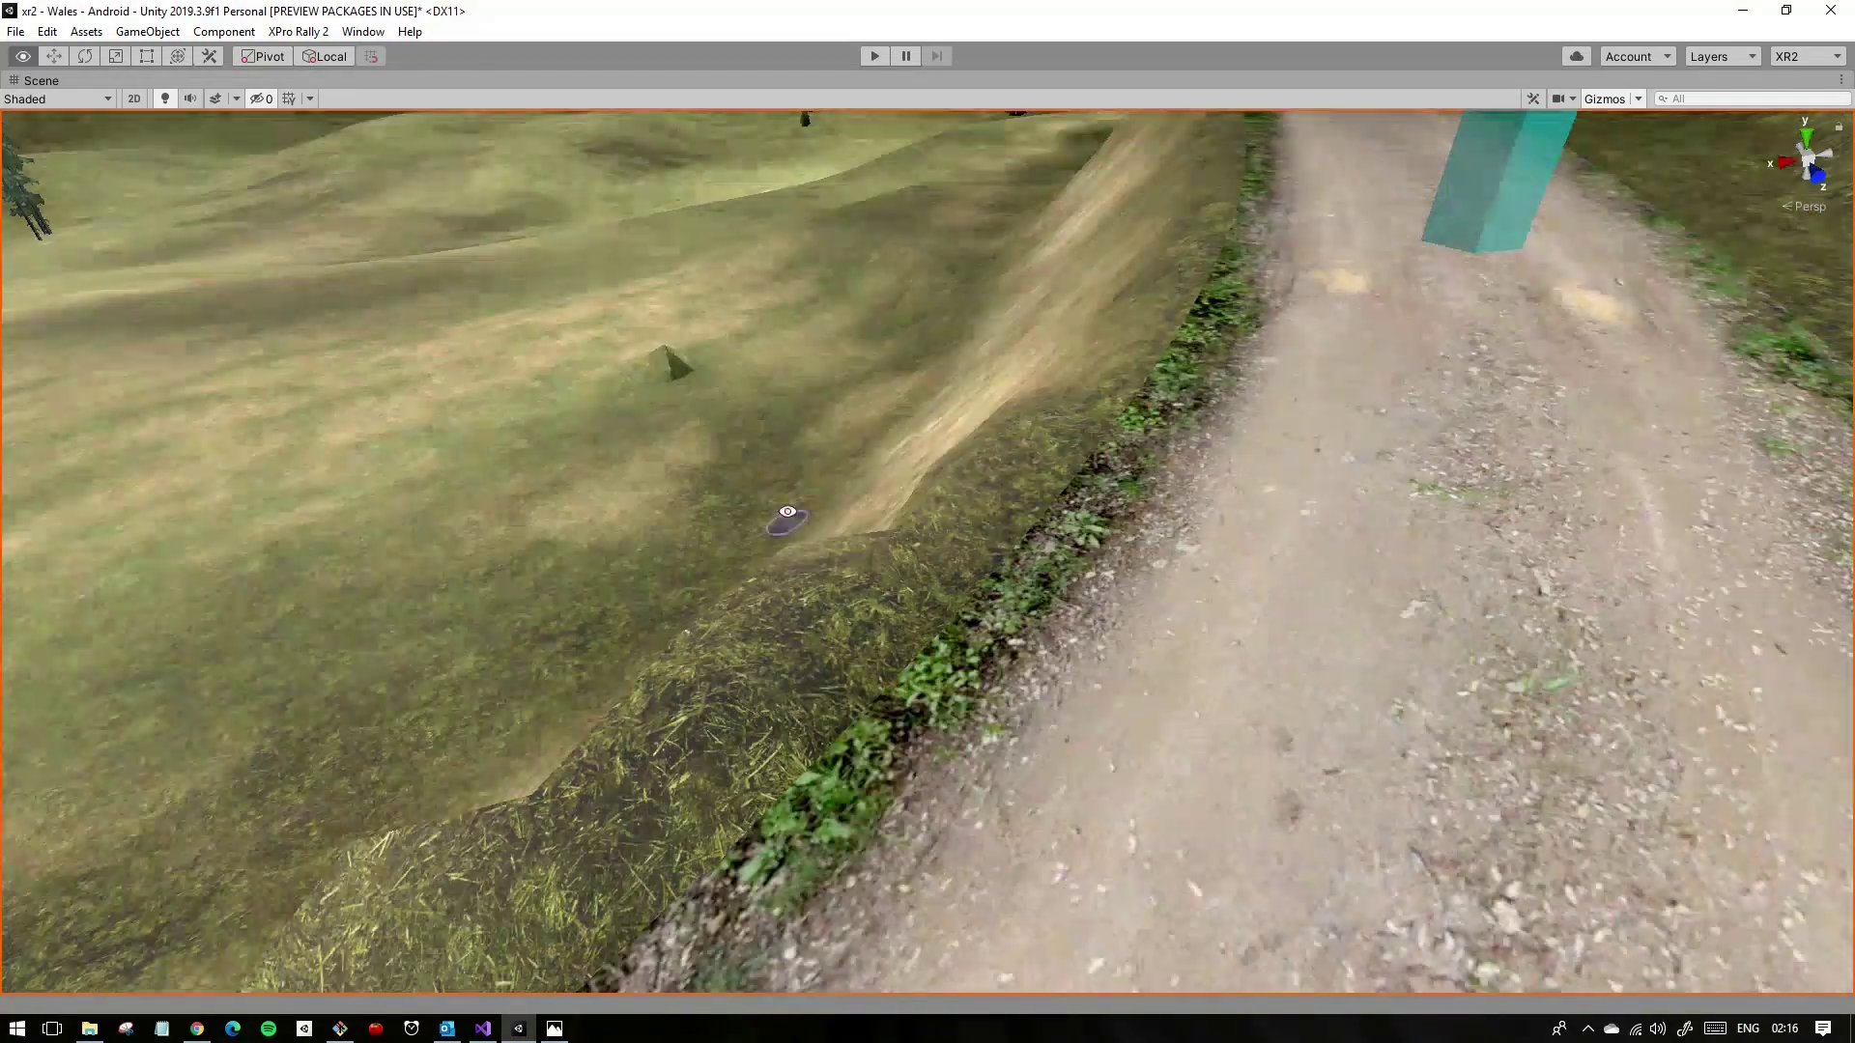
left_click_drag(846, 819, 802, 664, "alt")
mouse_move(596, 898)
left_mouse_down("alt")
mouse_move(912, 371)
mouse_move(623, 363)
left_mouse_up("alt")
mouse_move(740, 668)
left_mouse_down("alt")
mouse_move(735, 581)
mouse_move(1137, 567)
left_mouse_up("alt")
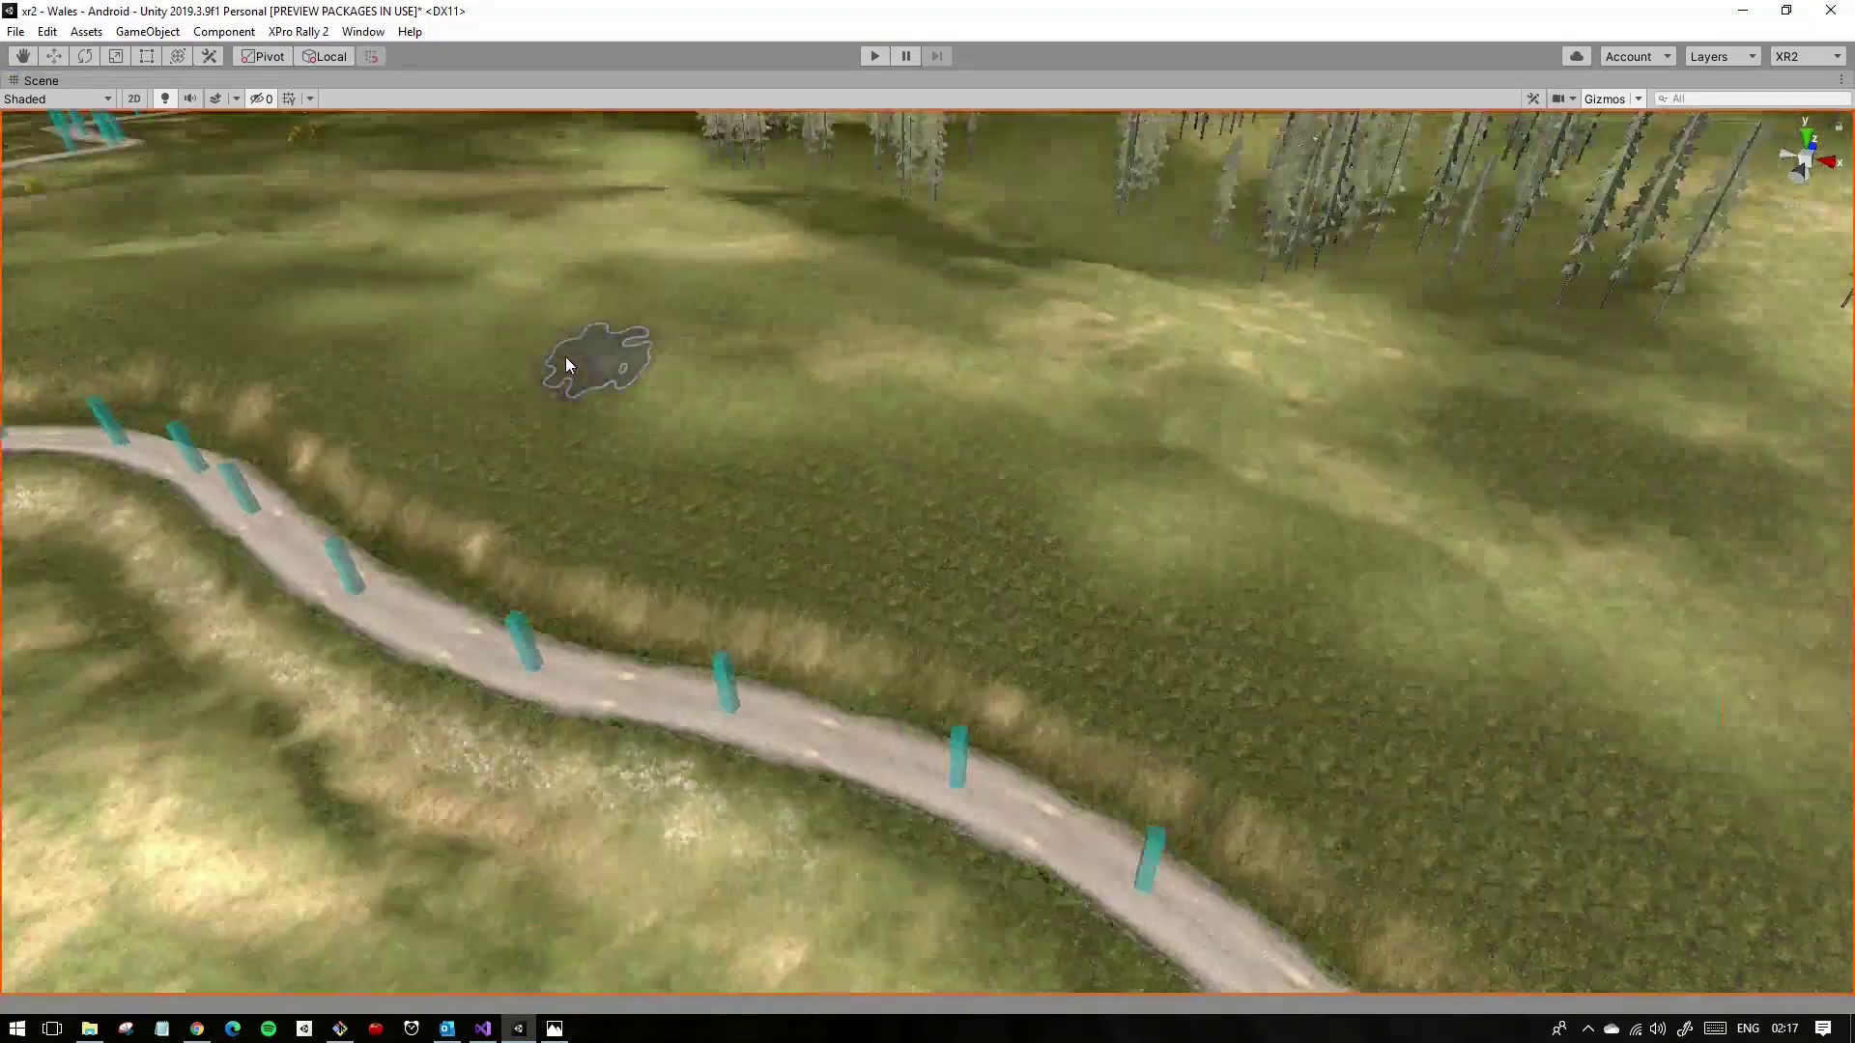
key("shift+space")
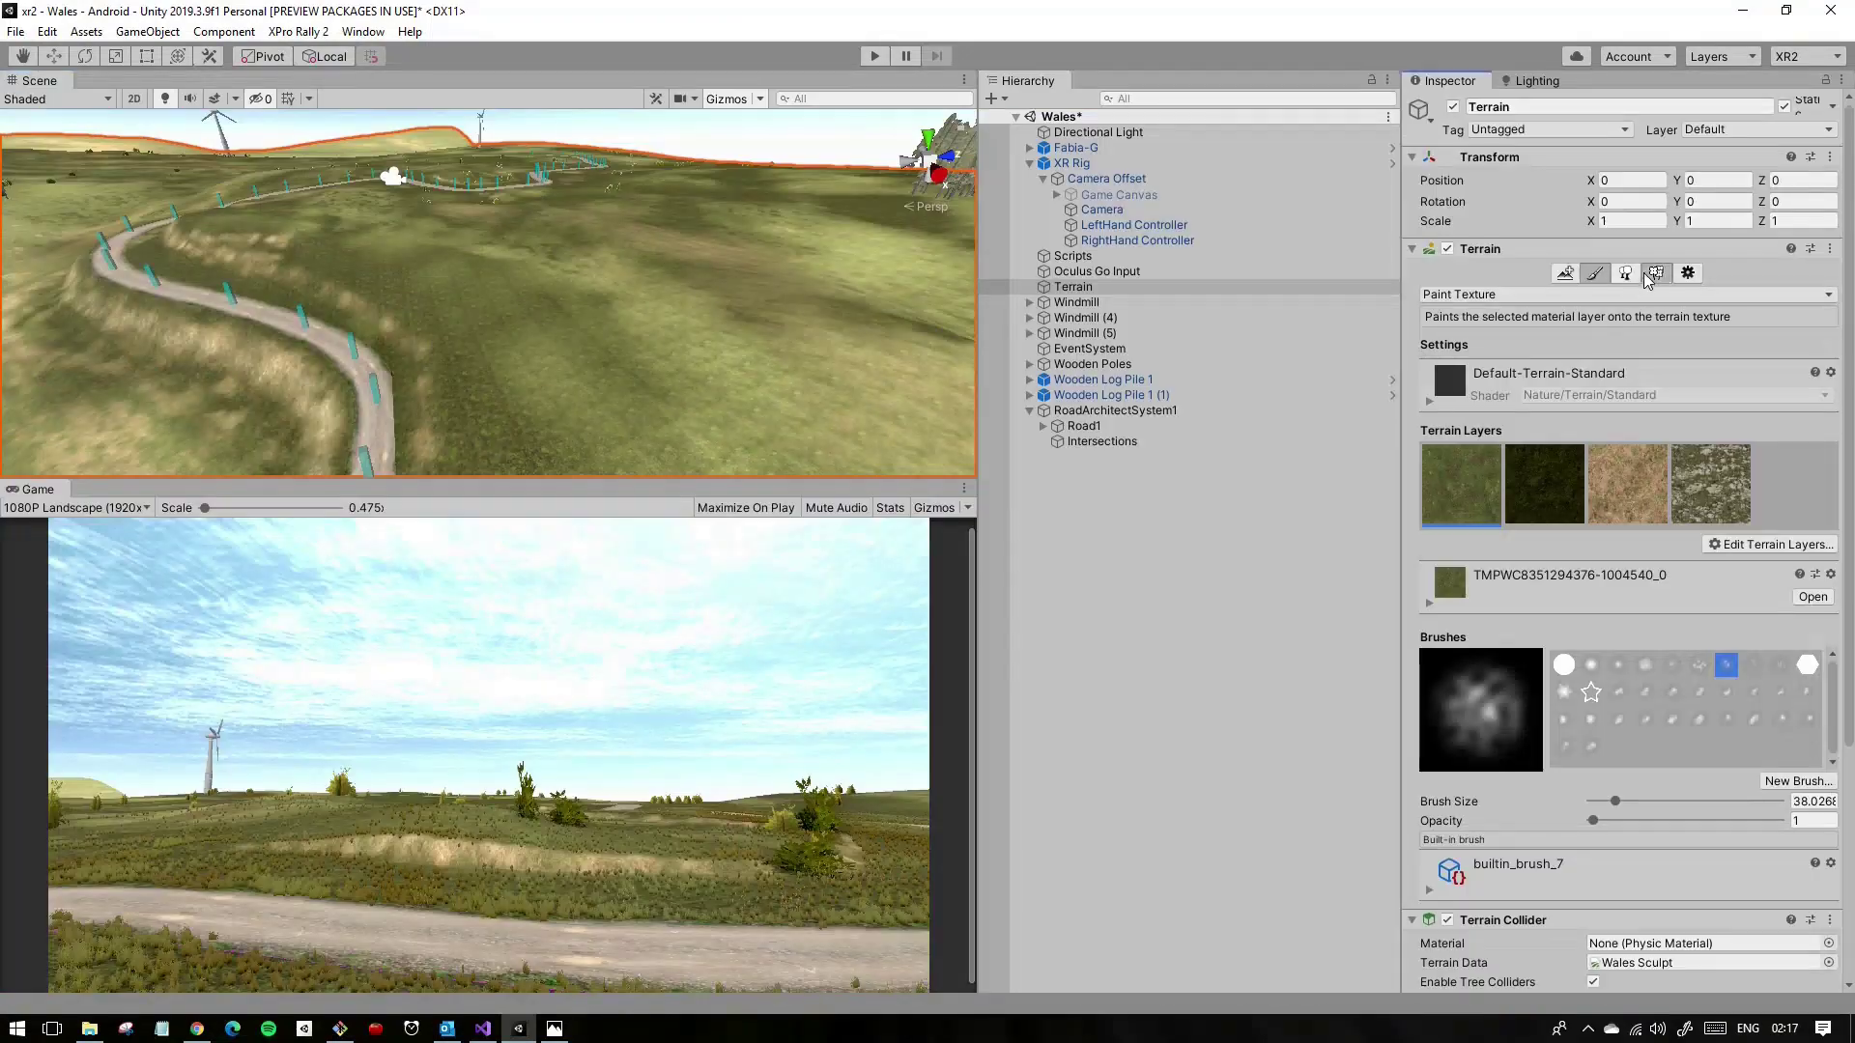
Step: Switch to Paint Details and set the detail brush size to 1
left_click(1655, 273)
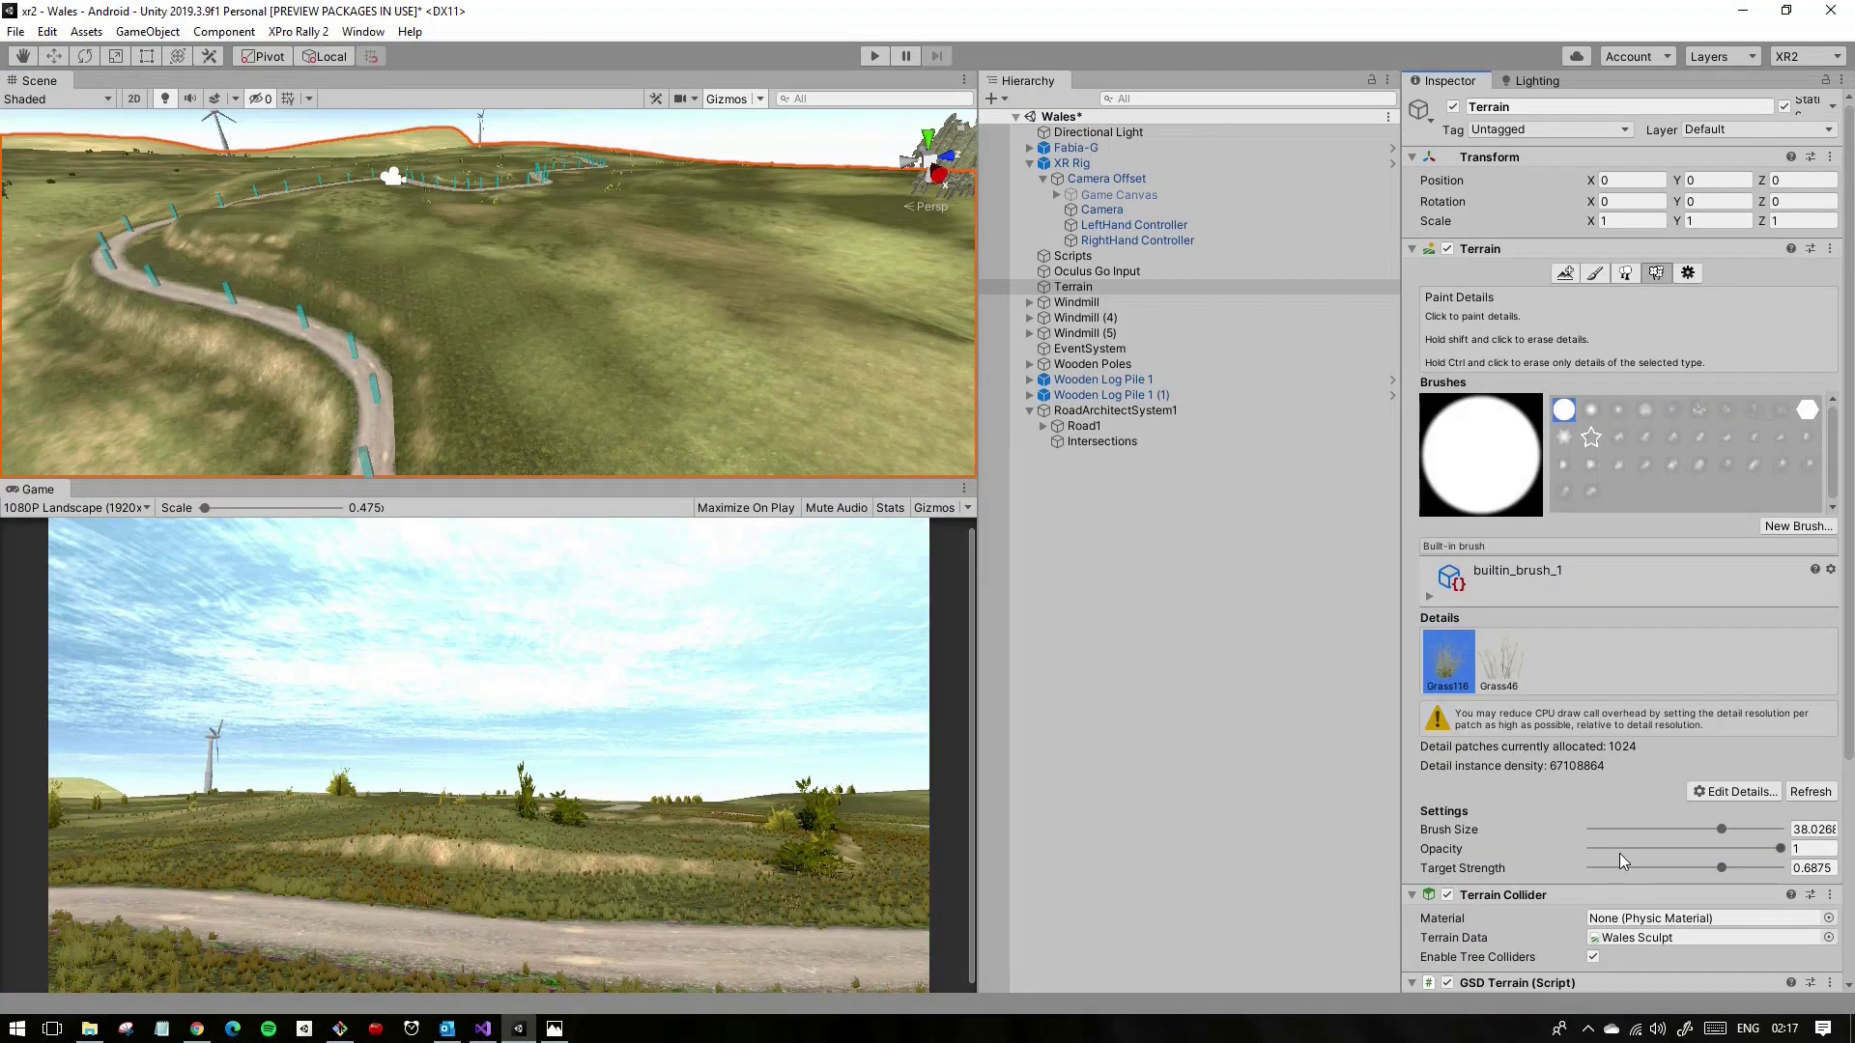
left_click(1590, 828)
key("shift+space")
Step: Zoom in and out over the grassy verge while touching it up
scroll(547, 467, "up", 4)
scroll(733, 618, "up", 4)
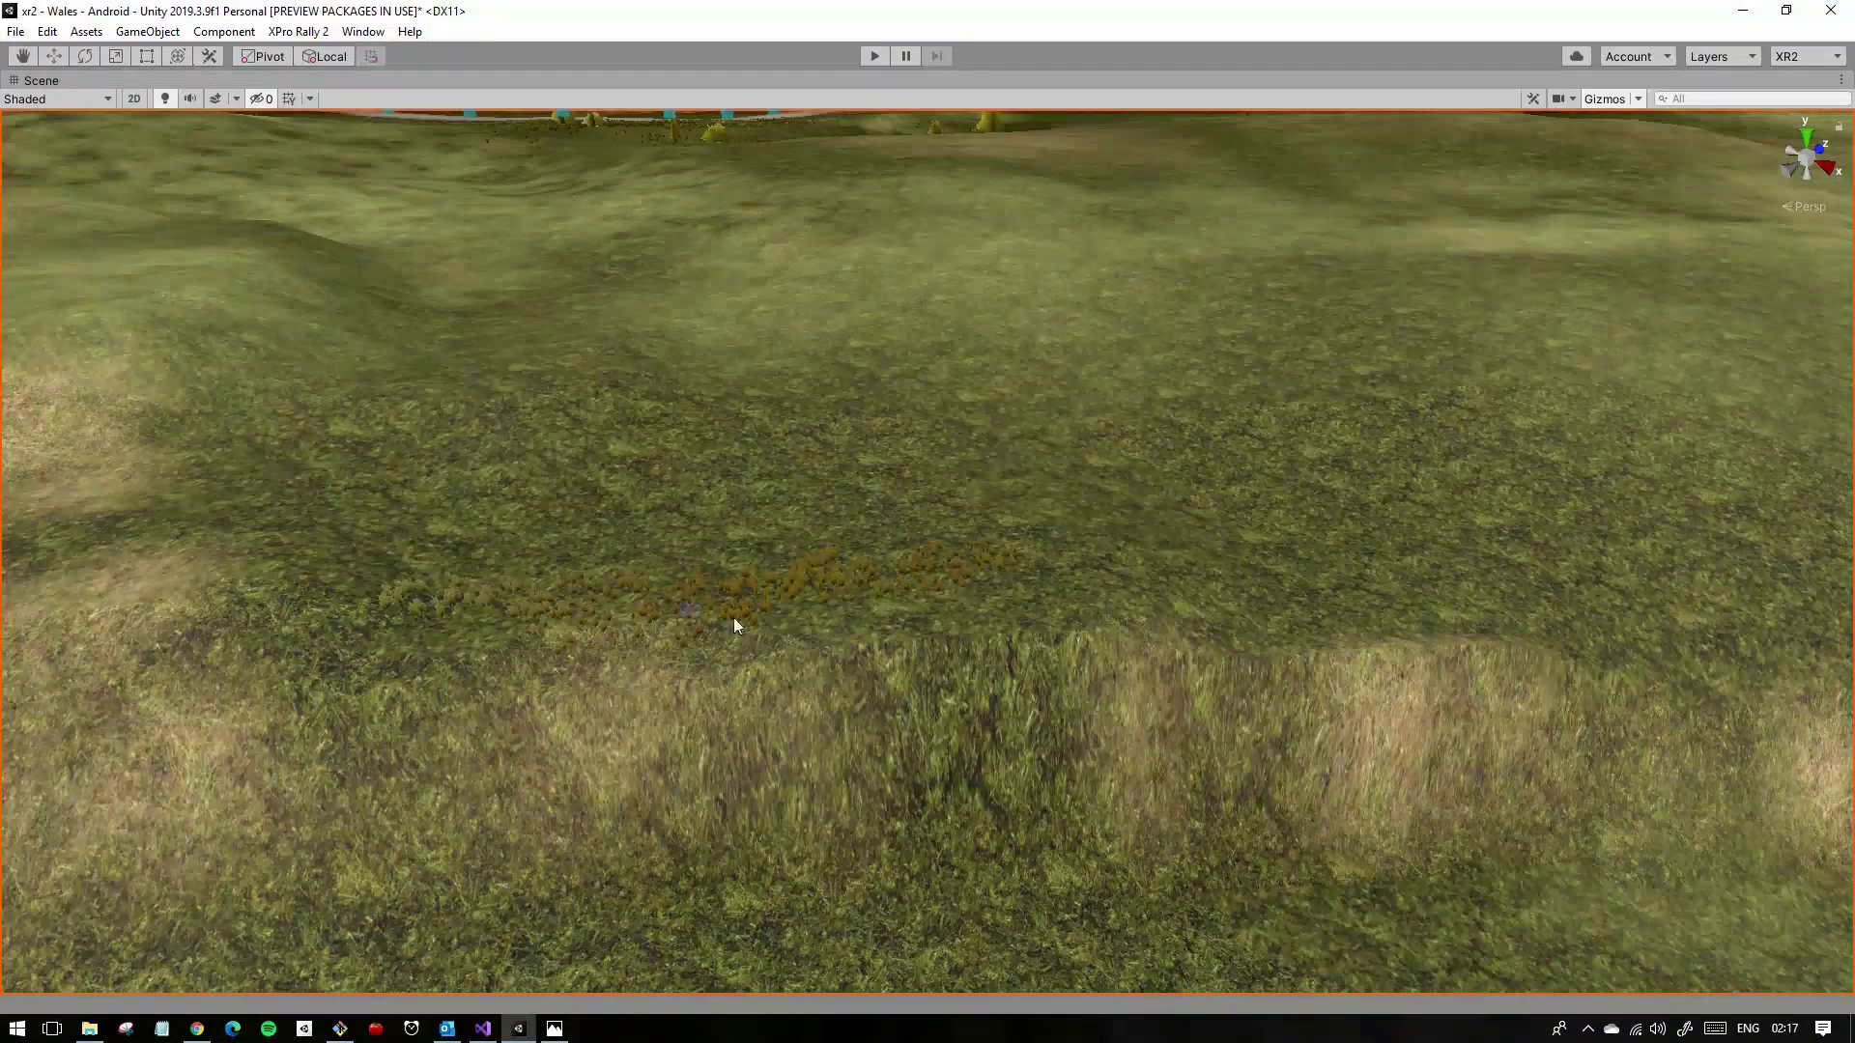
key("shift+space")
key("shift+space")
scroll(935, 567, "down", 3)
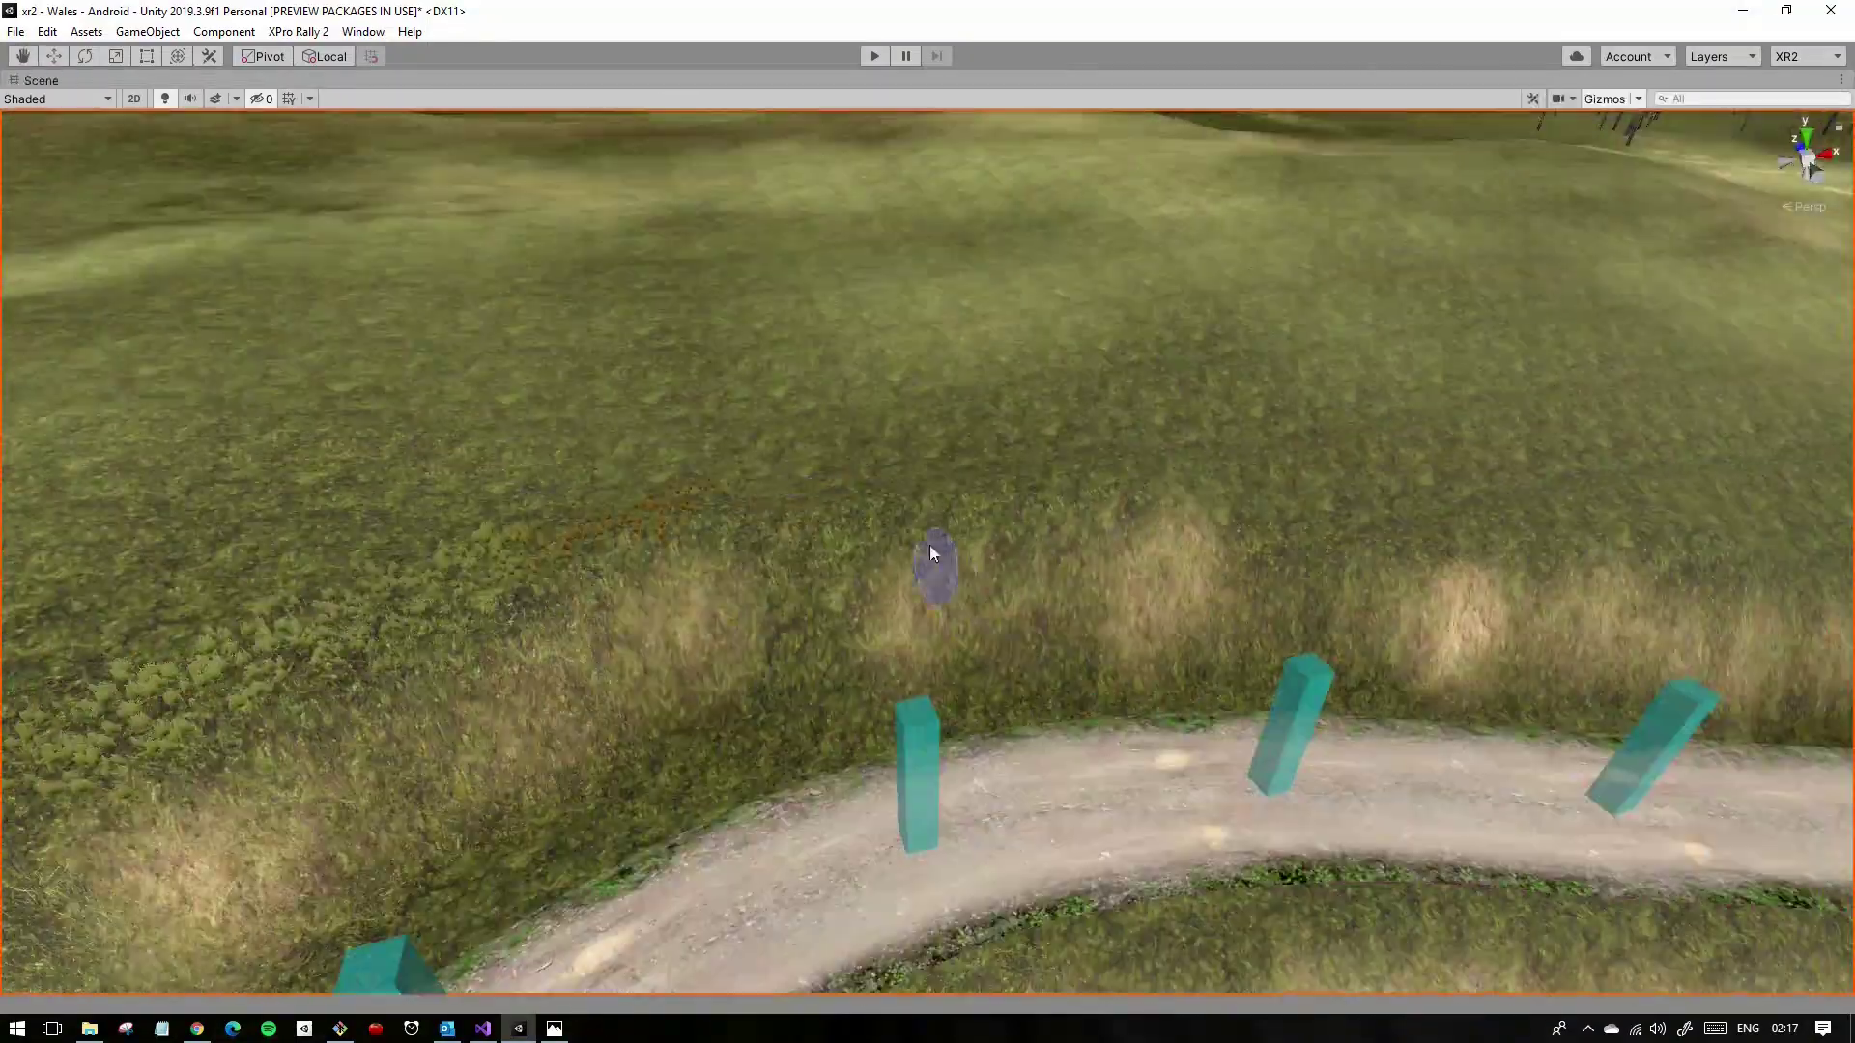
scroll(1387, 529, "up", 5)
scroll(894, 592, "down", 5)
scroll(899, 530, "up", 5)
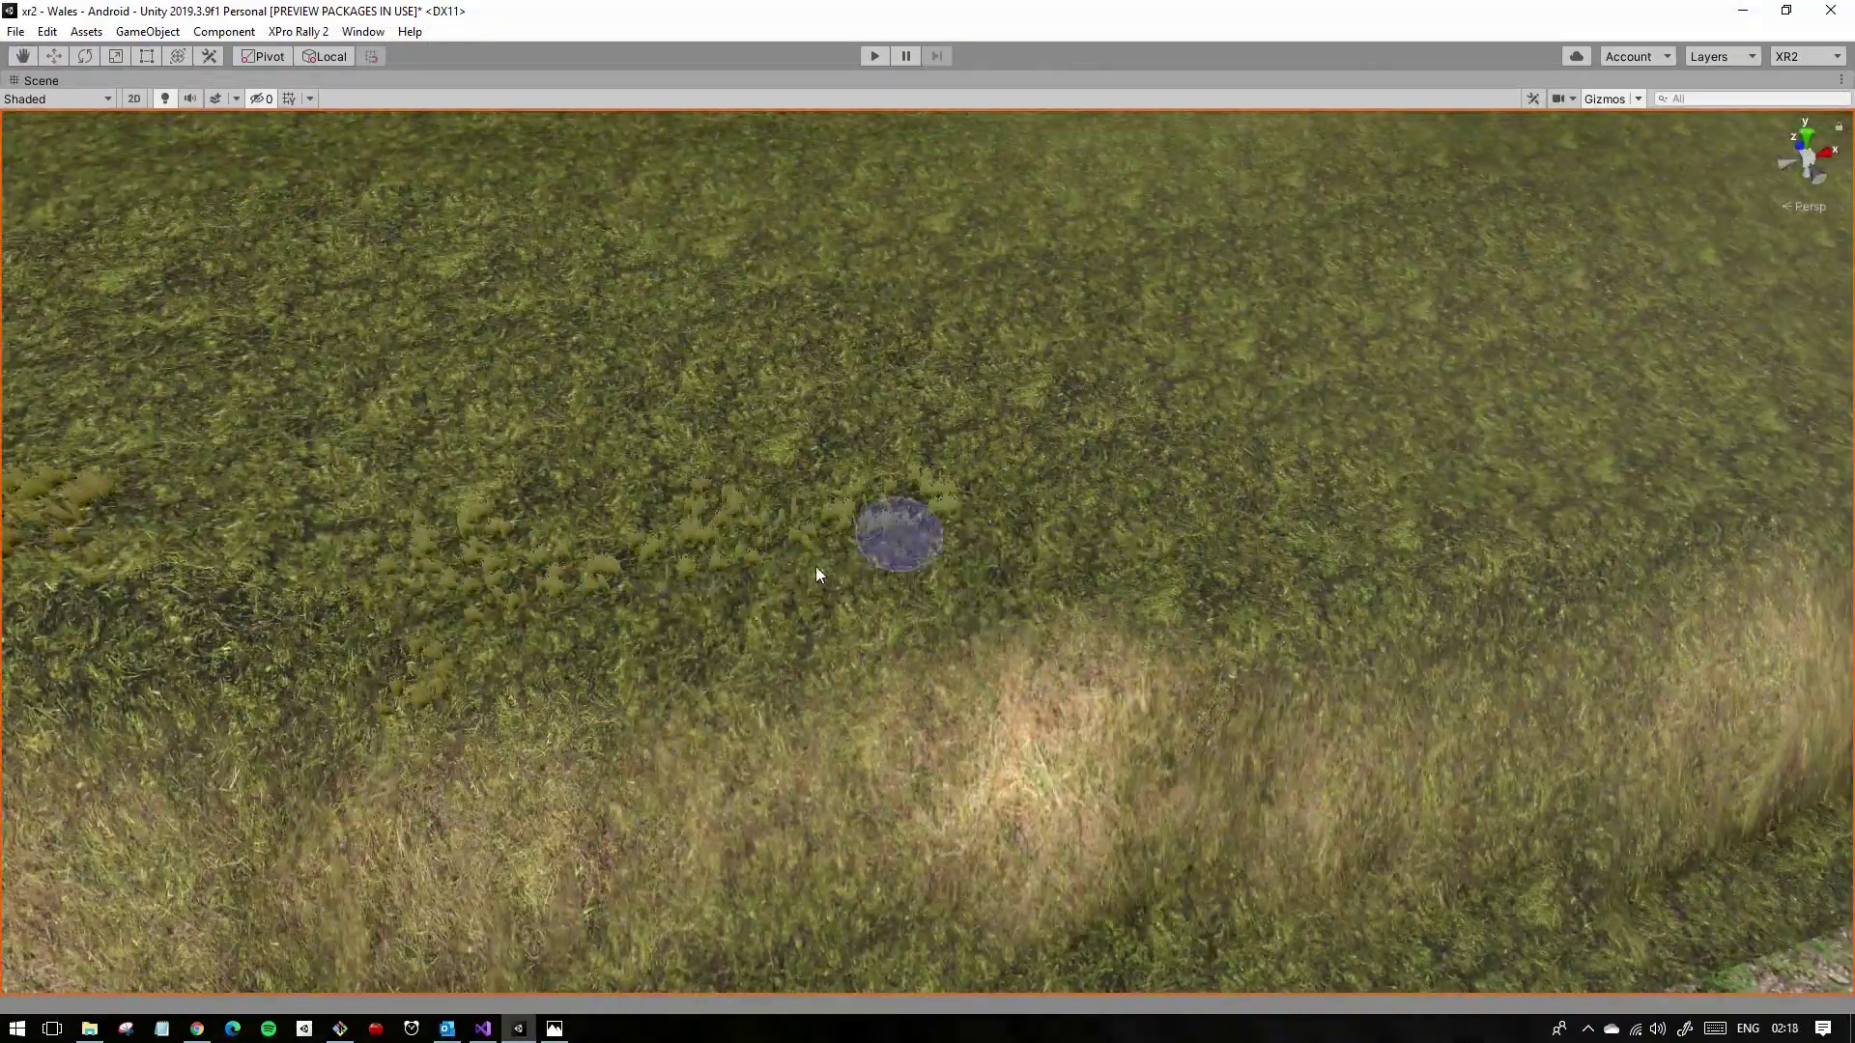
scroll(946, 609, "down", 1)
scroll(947, 616, "down", 3)
scroll(1169, 589, "up", 2)
scroll(1146, 738, "up", 3)
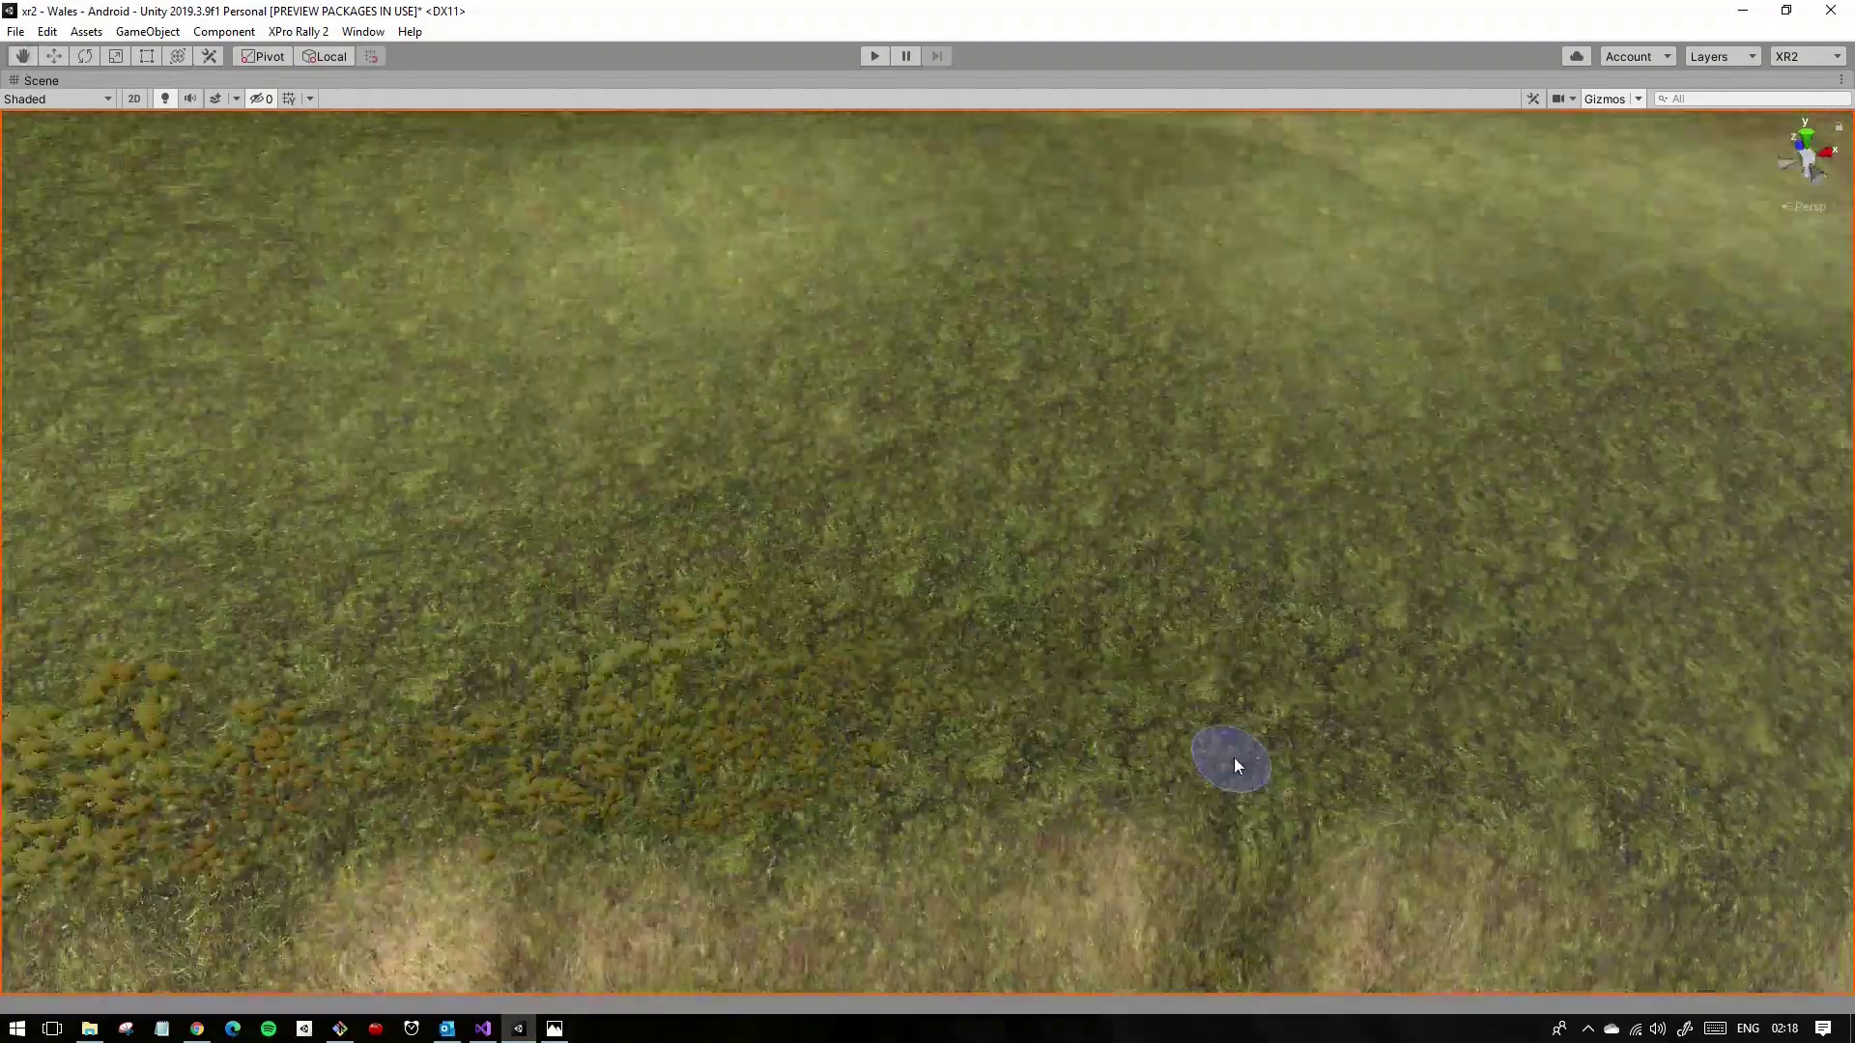
scroll(1233, 757, "up", 2)
scroll(1539, 657, "down", 1)
scroll(1325, 567, "down", 2)
scroll(1081, 624, "down", 2)
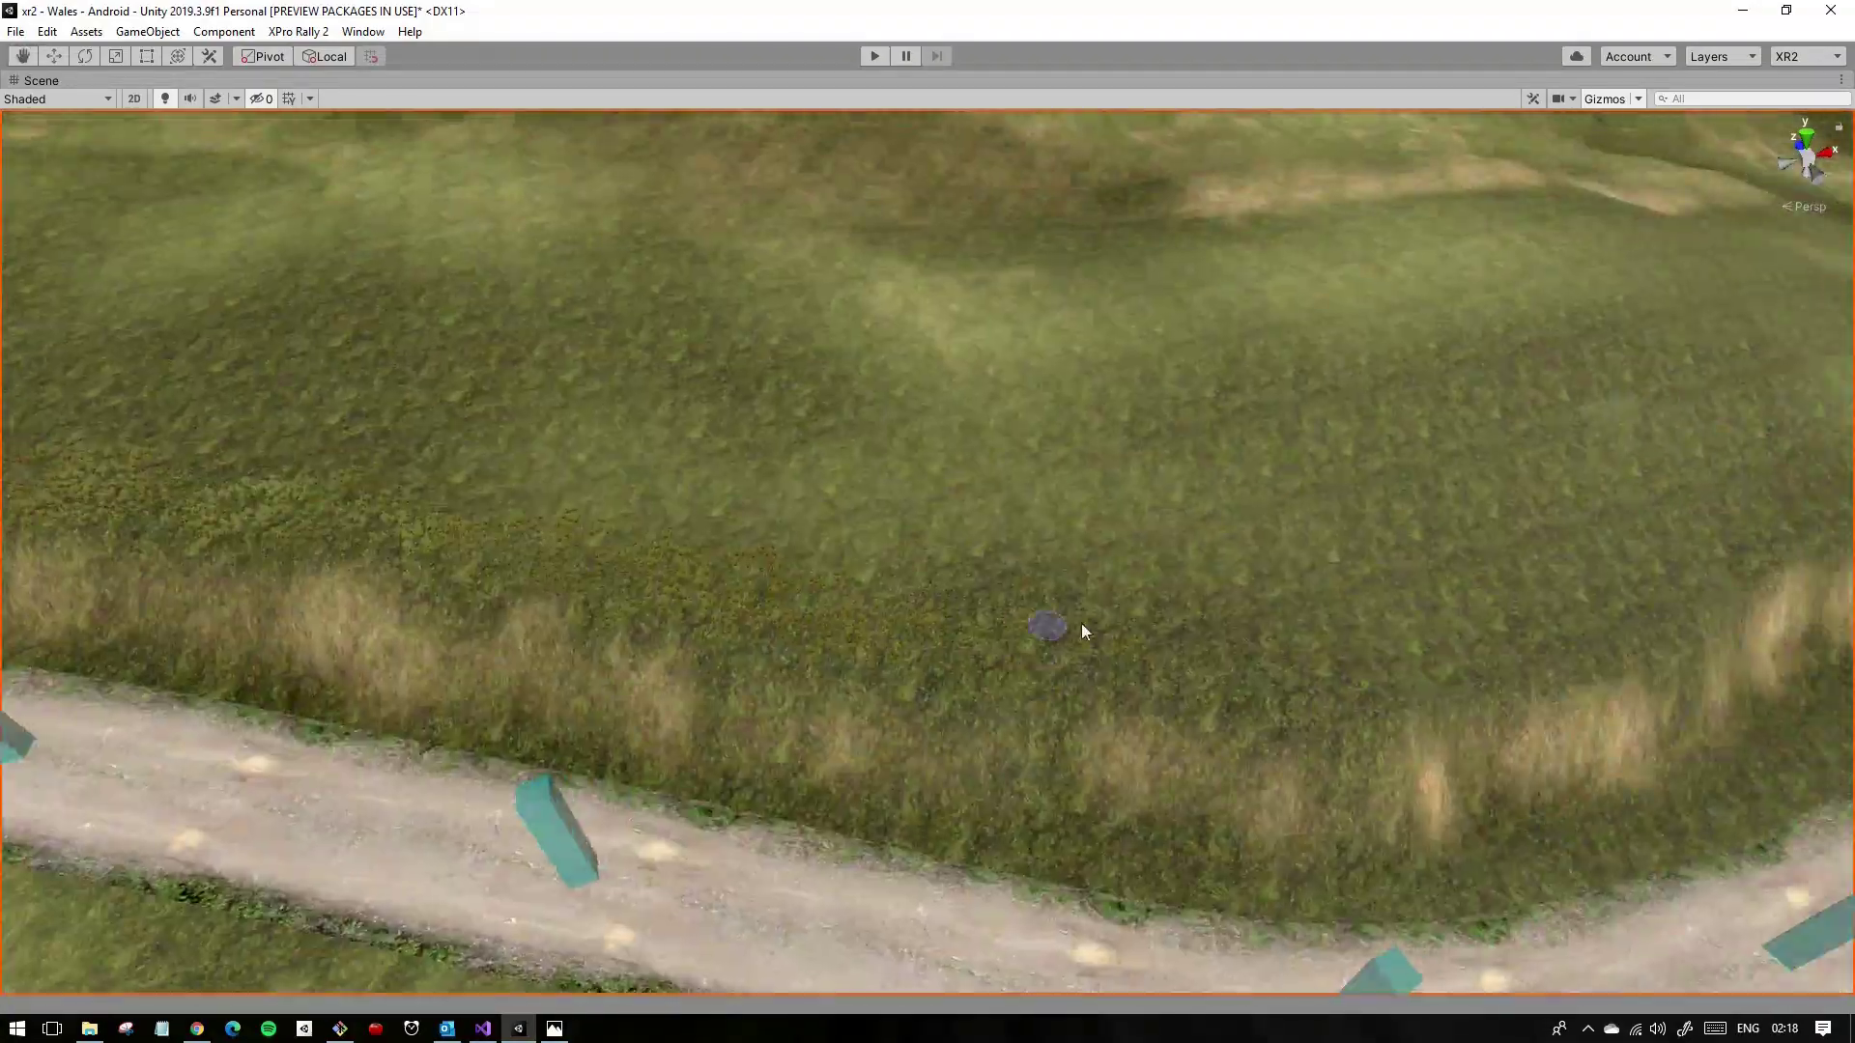
scroll(1024, 736, "down", 1)
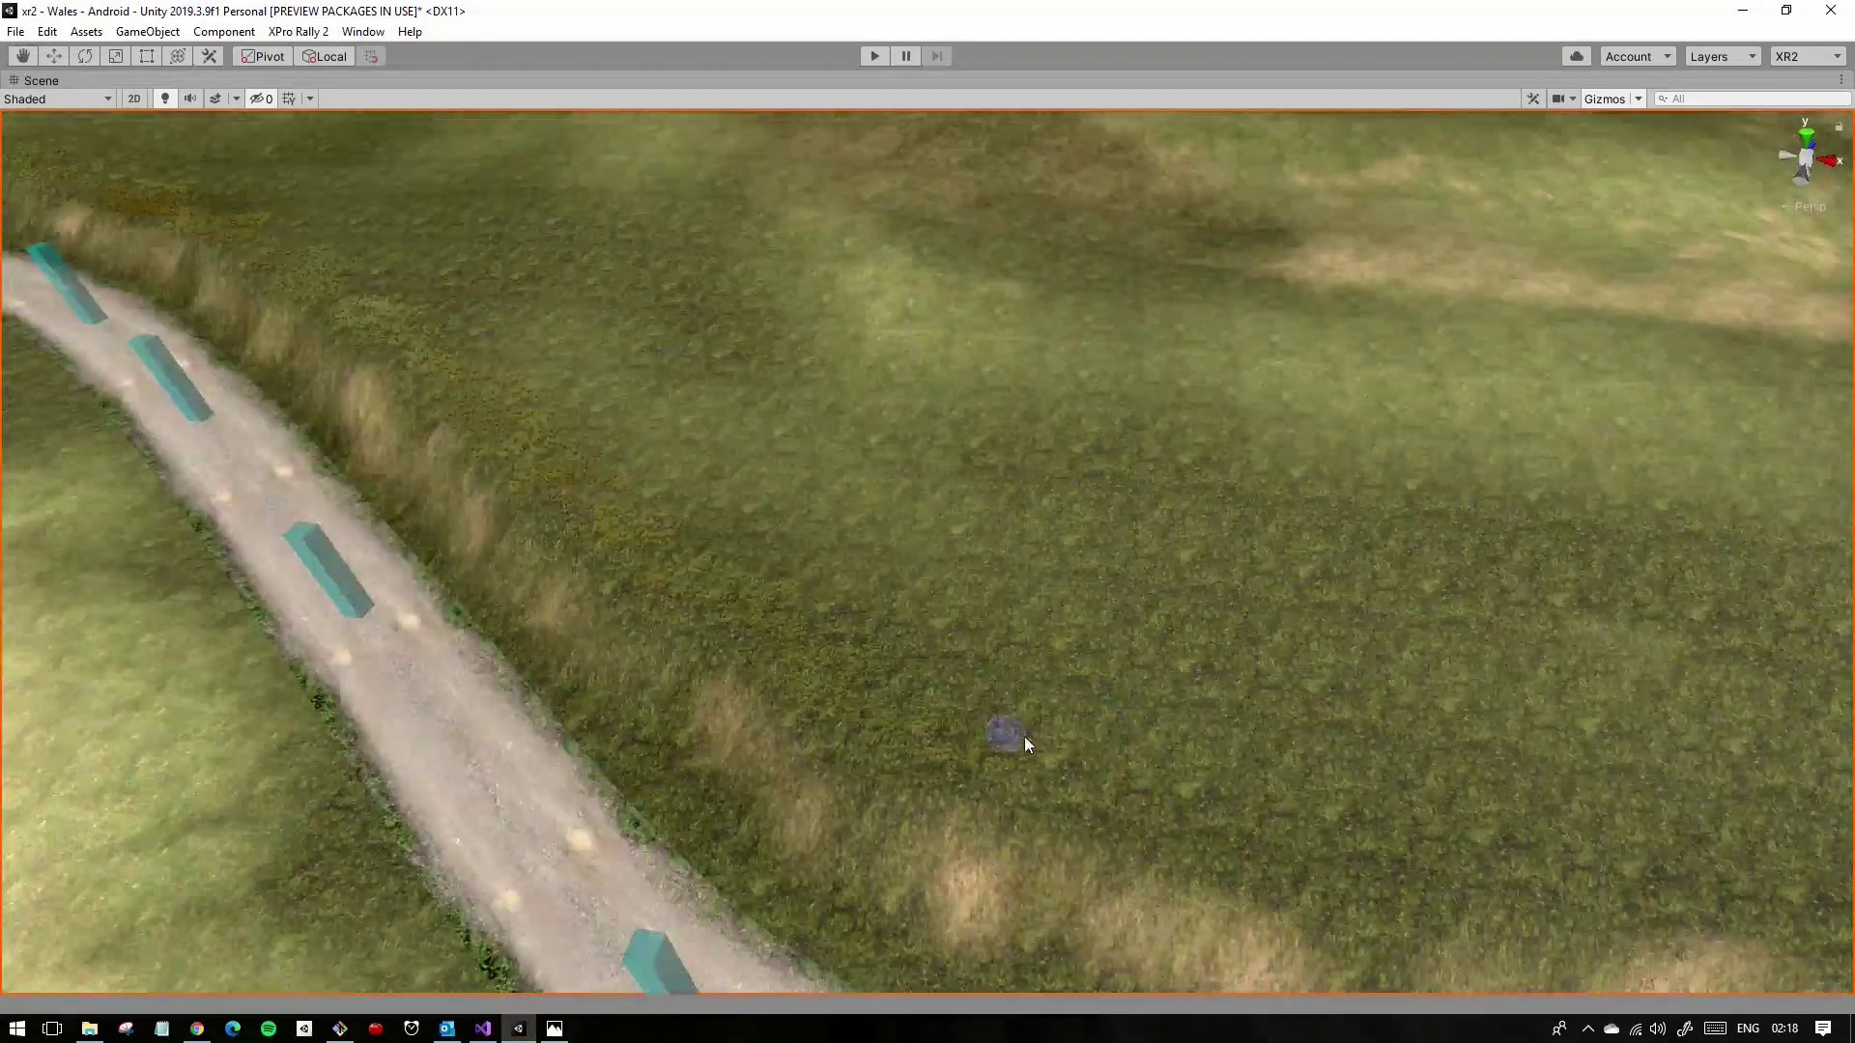
scroll(1005, 676, "up", 1)
scroll(1283, 722, "up", 1)
scroll(1283, 723, "up", 1)
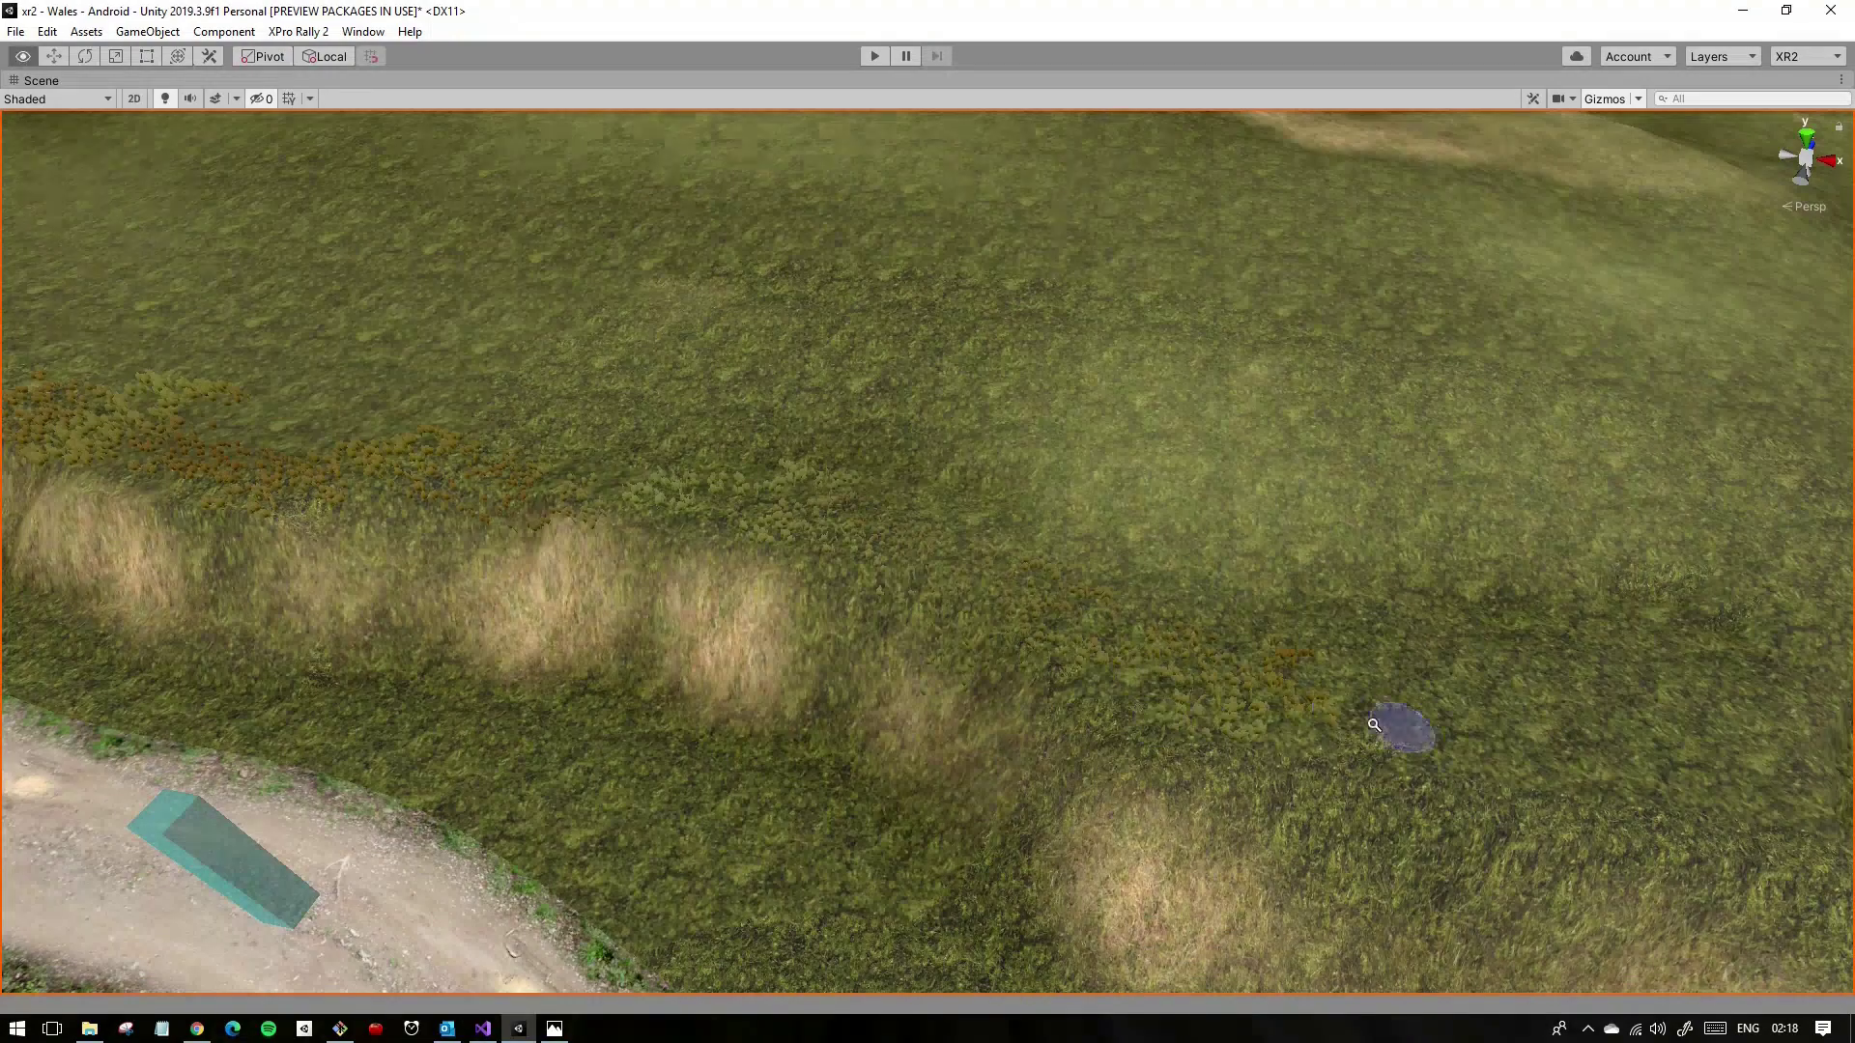
scroll(1227, 631, "up", 1)
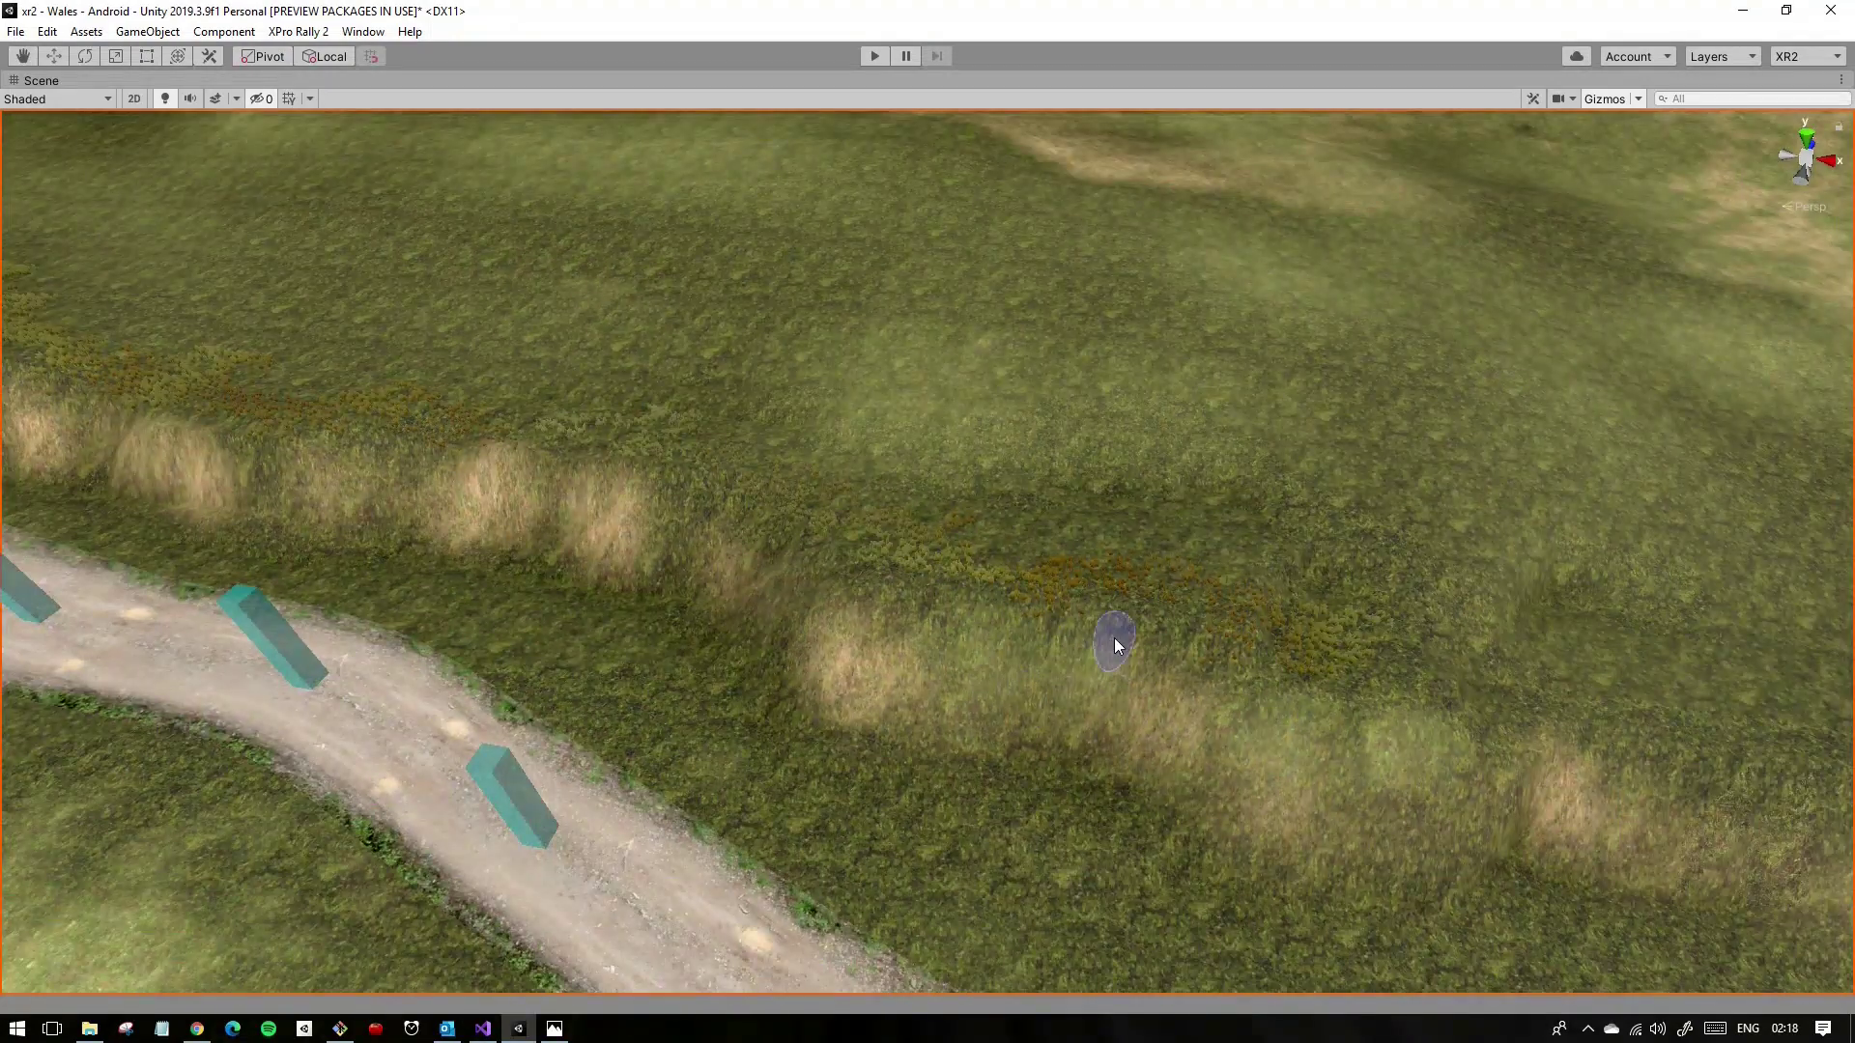
scroll(1140, 623, "up", 1)
scroll(928, 551, "up", 1)
scroll(1107, 552, "down", 2)
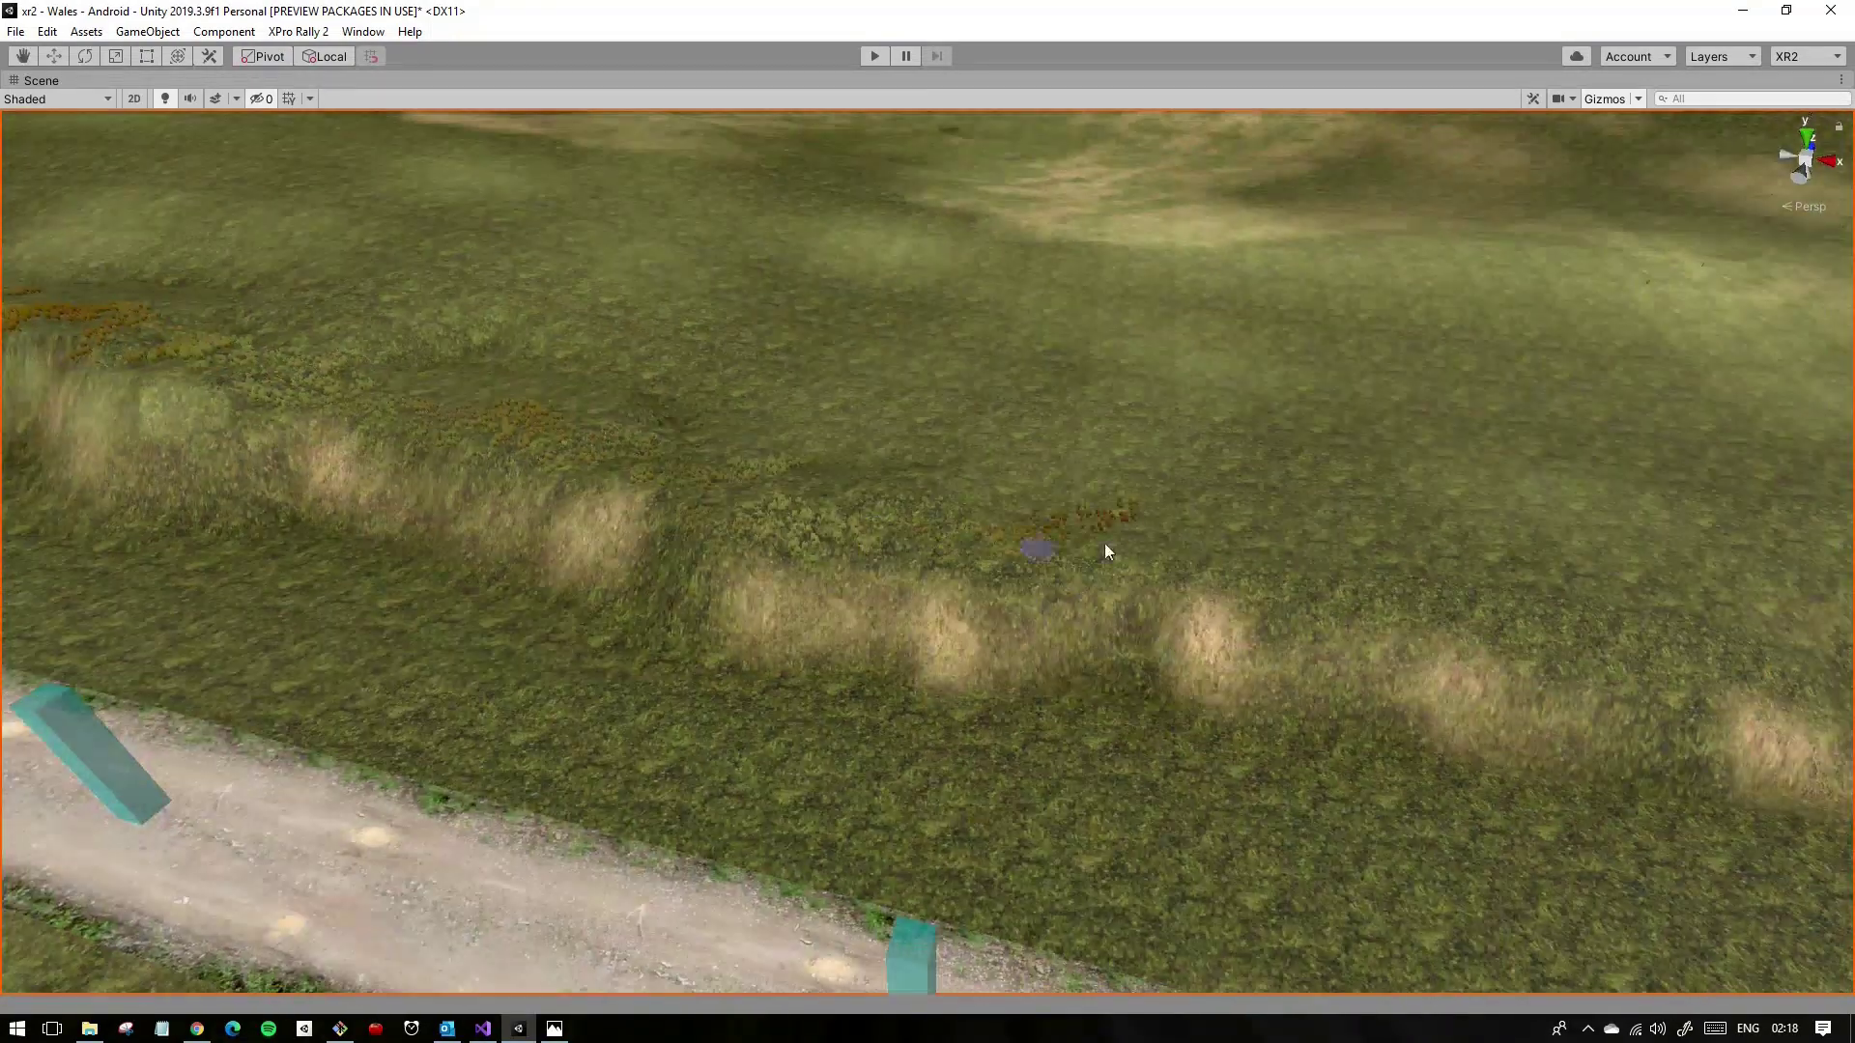
scroll(1024, 551, "up", 1)
scroll(860, 589, "up", 1)
Step: Shift the view along the road and posts, then start a test drive
mouse_move(768, 624)
left_mouse_down("alt")
mouse_move(1159, 412)
mouse_move(840, 445)
mouse_move(757, 531)
left_mouse_up("alt")
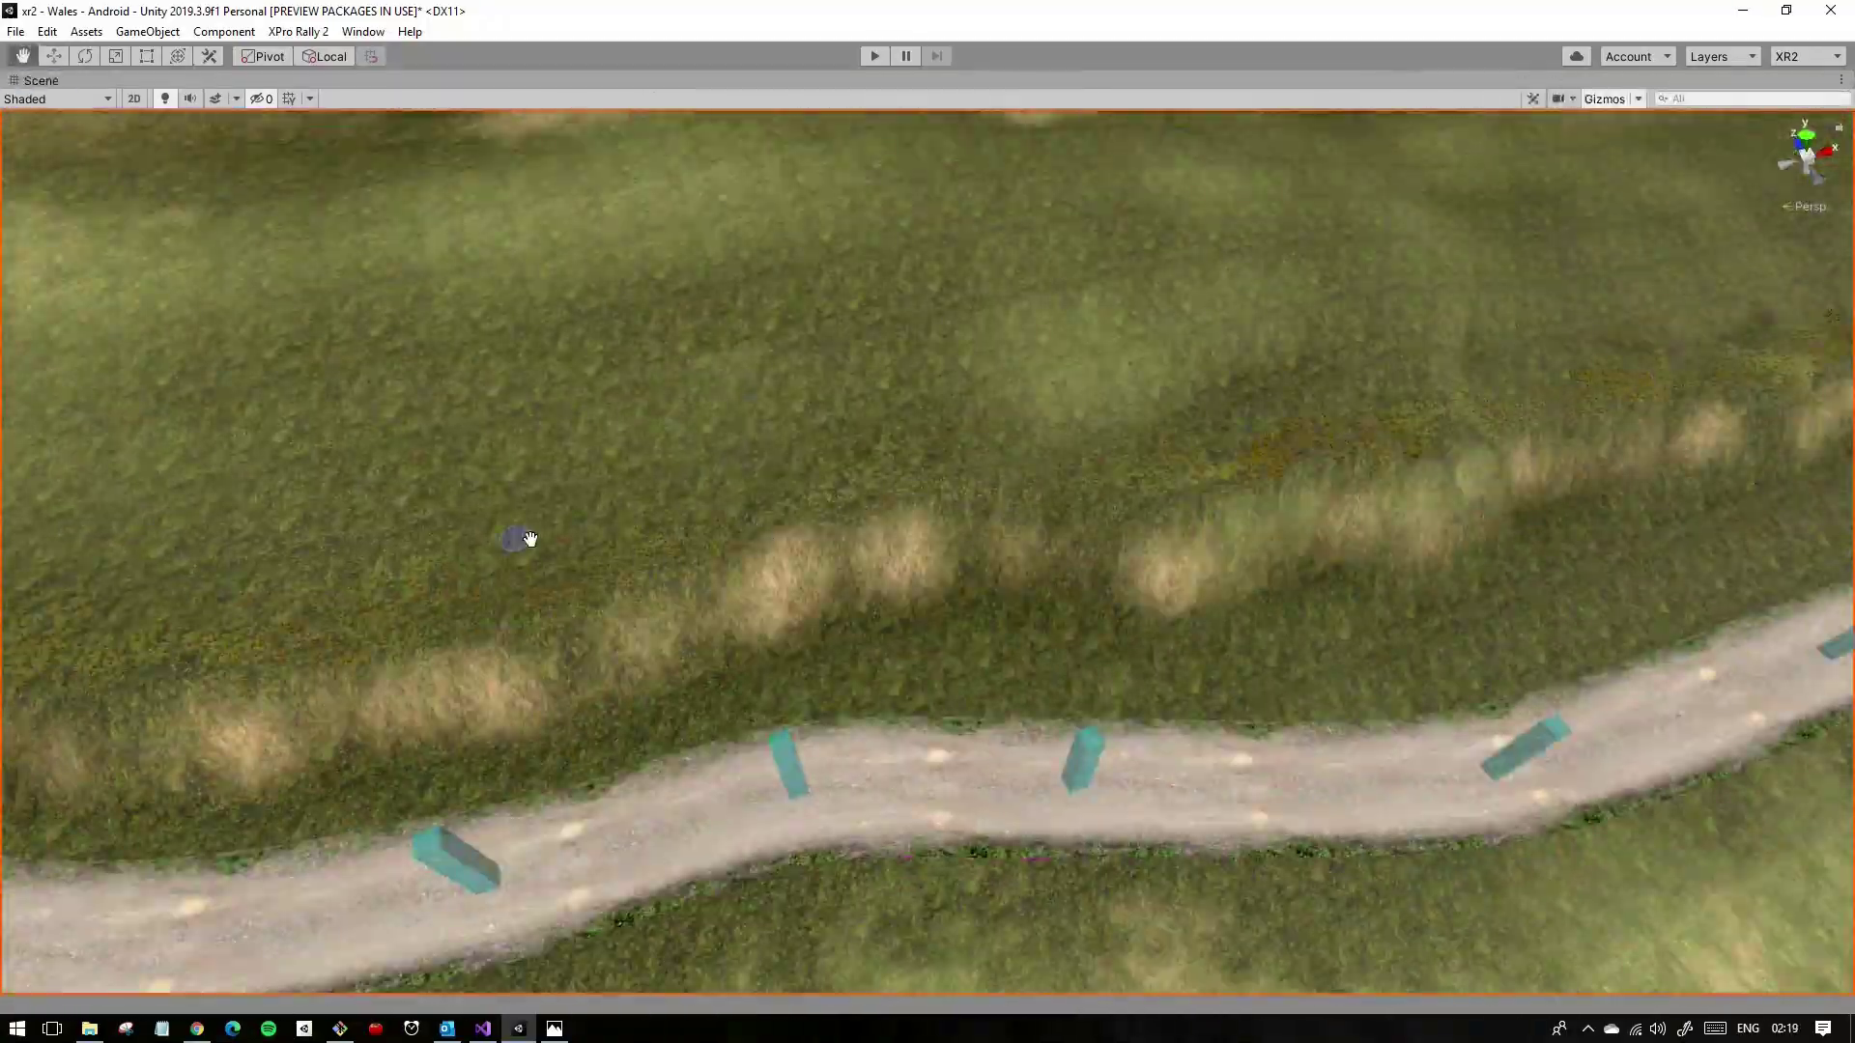
left_click_drag(530, 539, 290, 531)
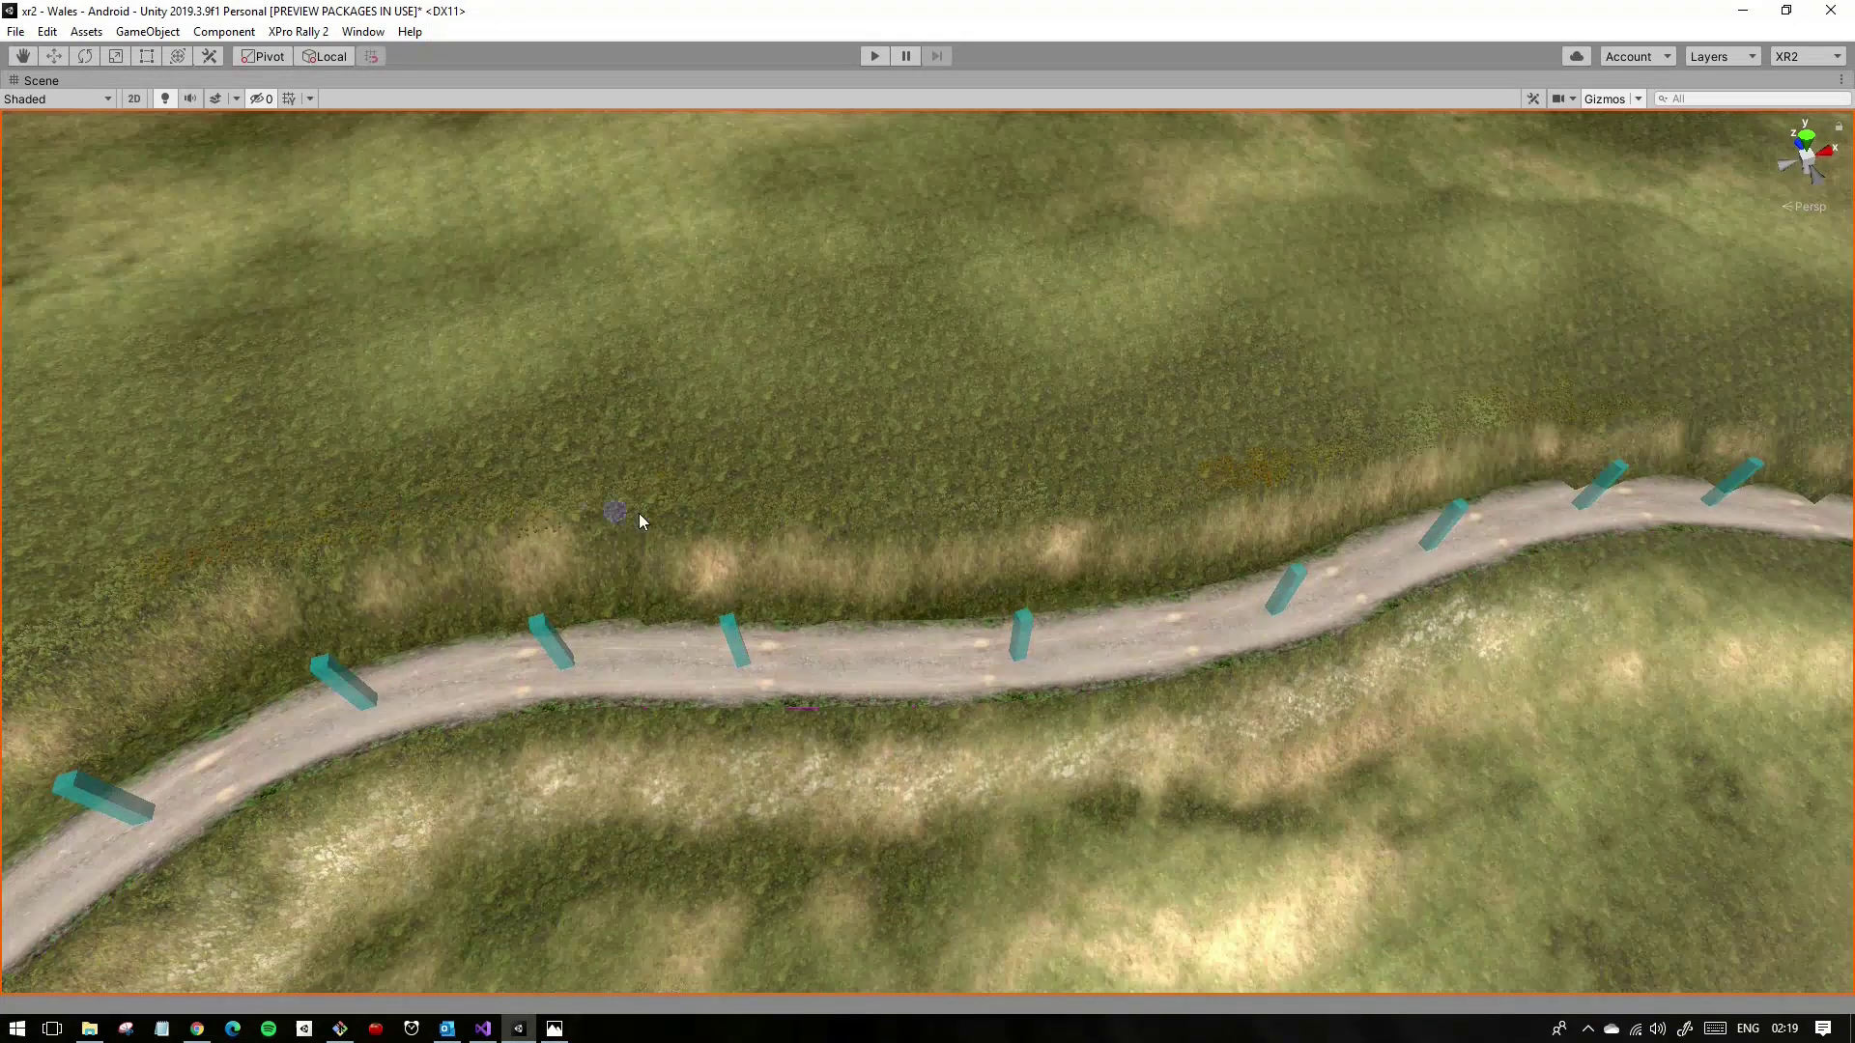
key("ctrl+p")
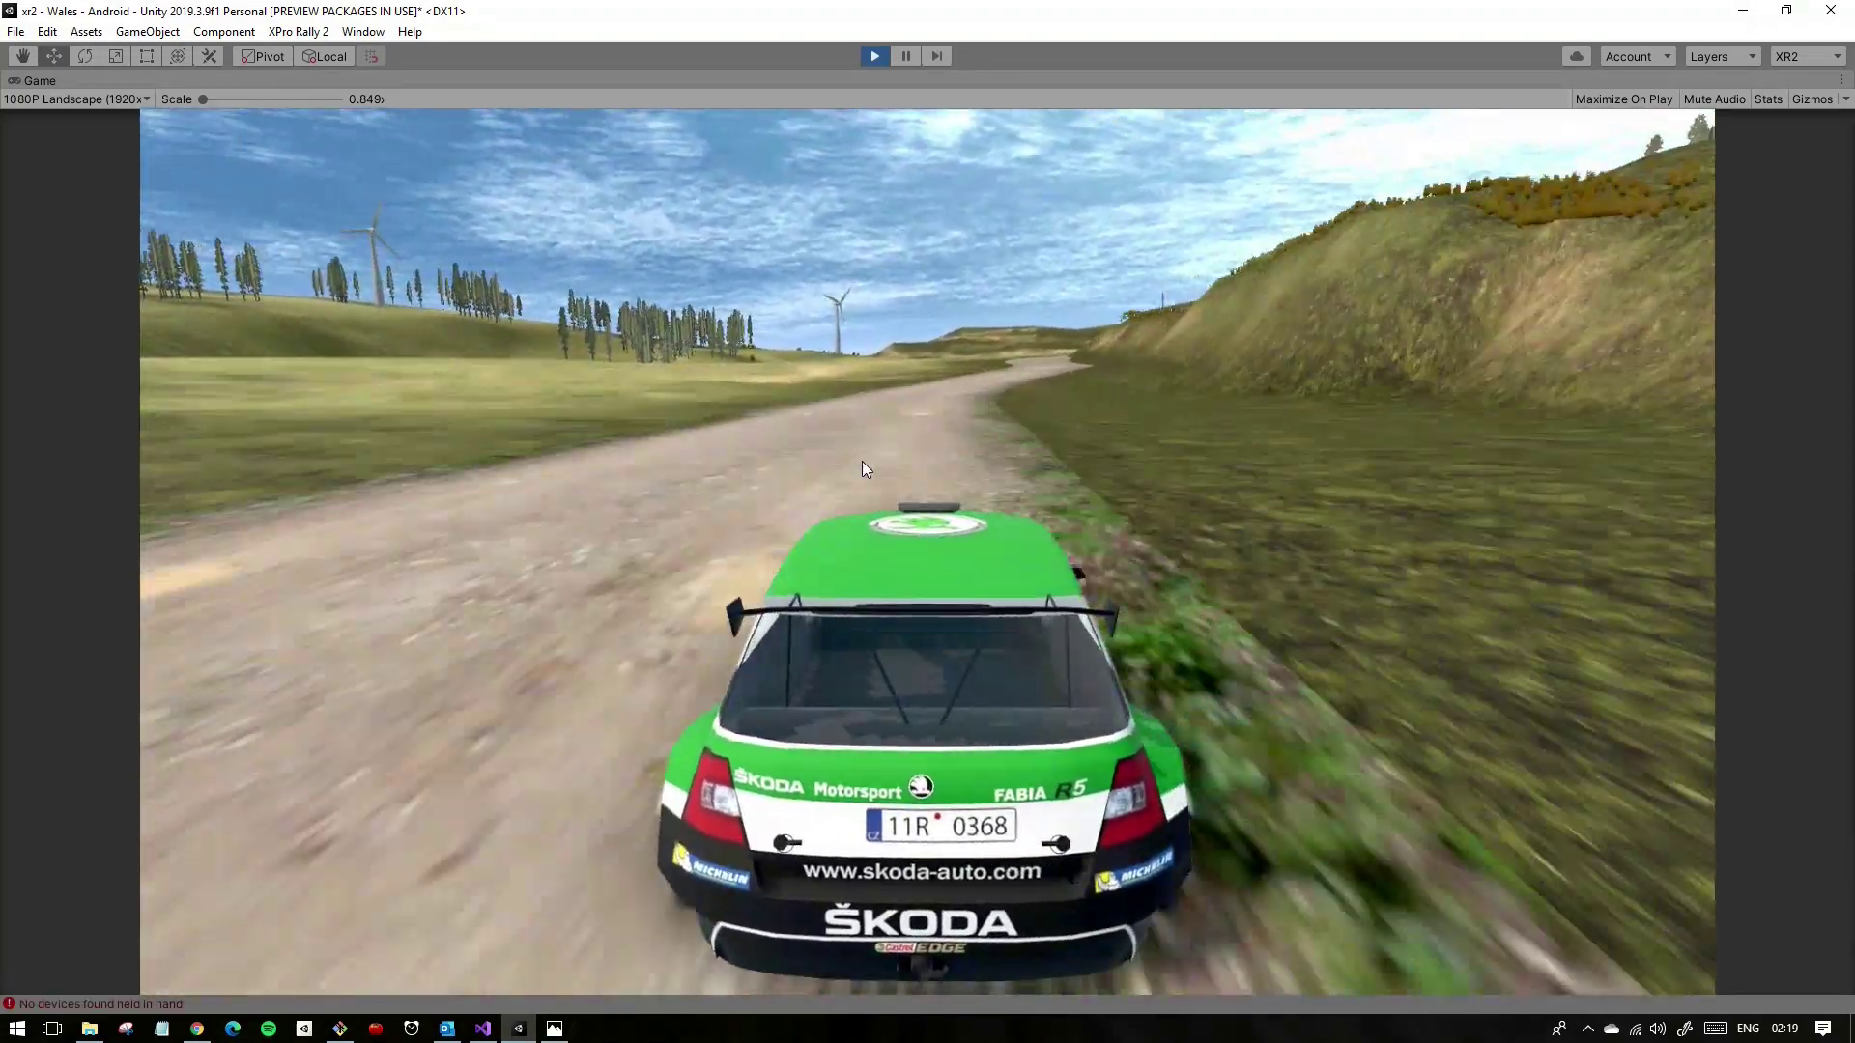
Step: Stop play mode, select and frame the Terrain, and open a terrain painting tool
left_click(874, 56)
left_click(1111, 425)
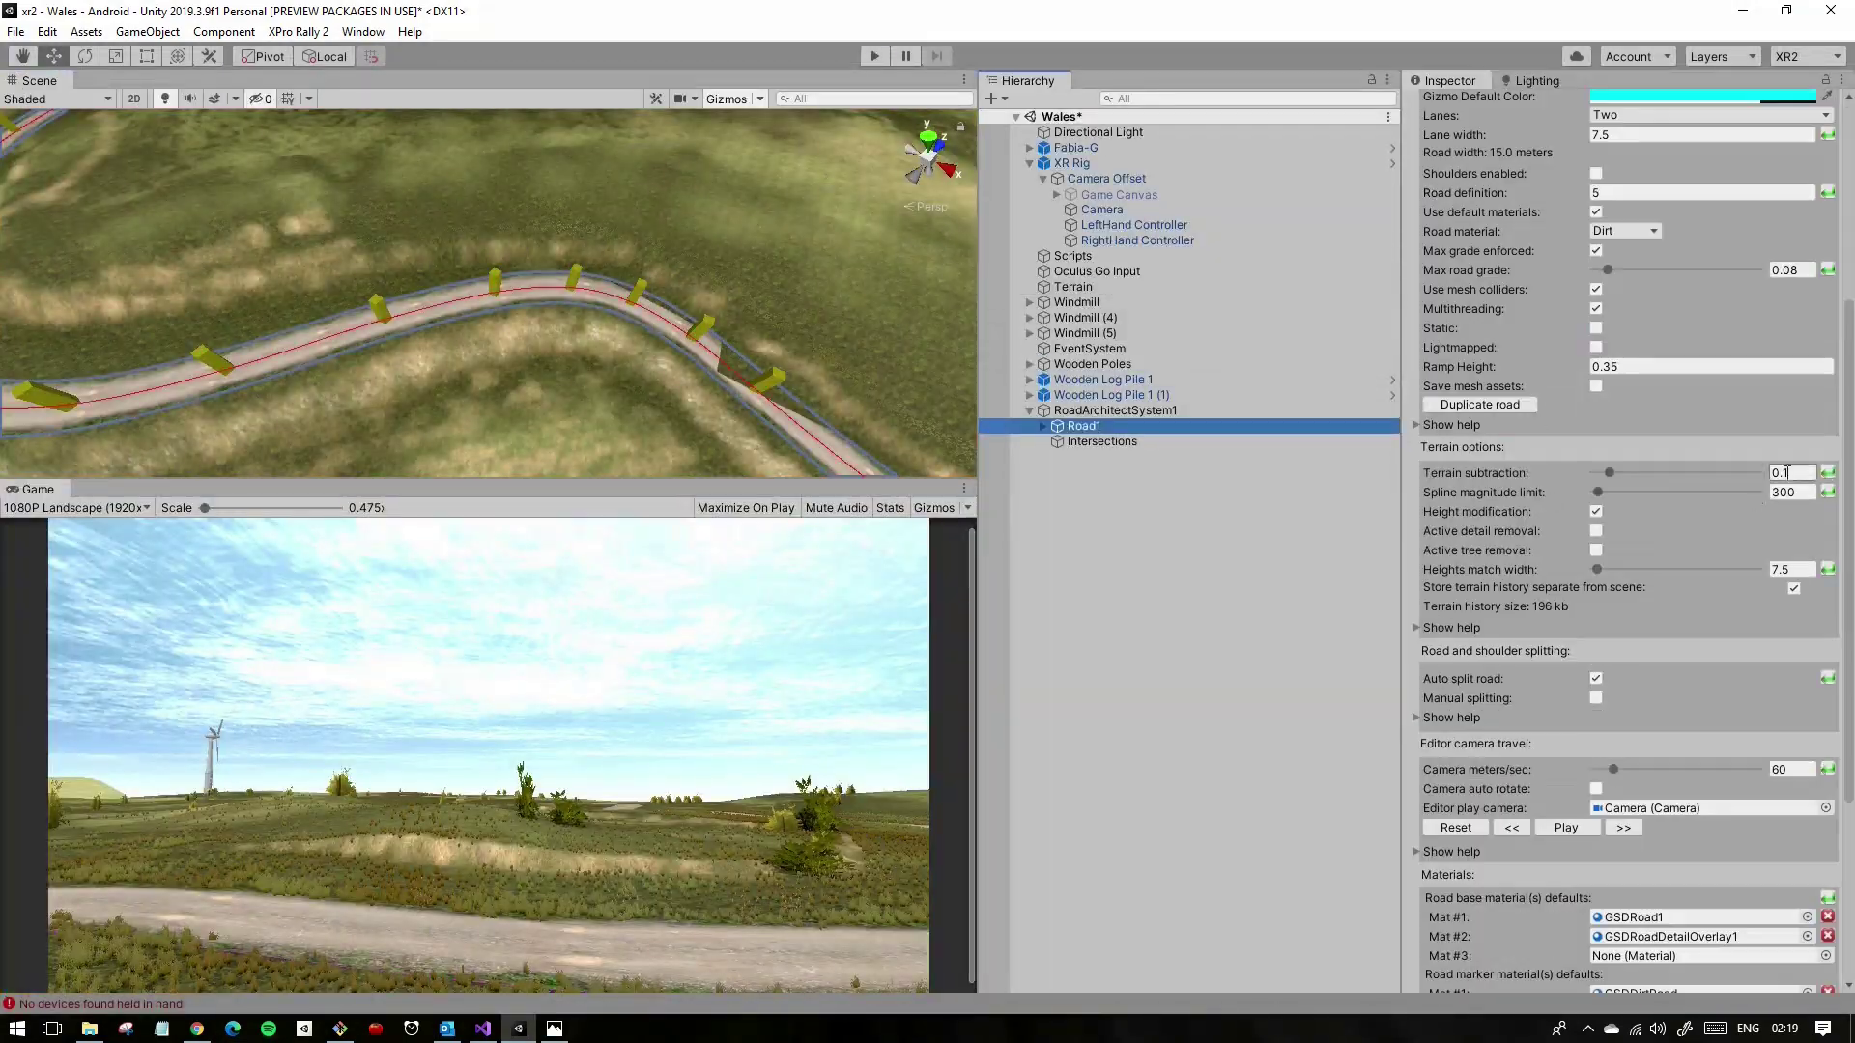
double_click(1111, 286)
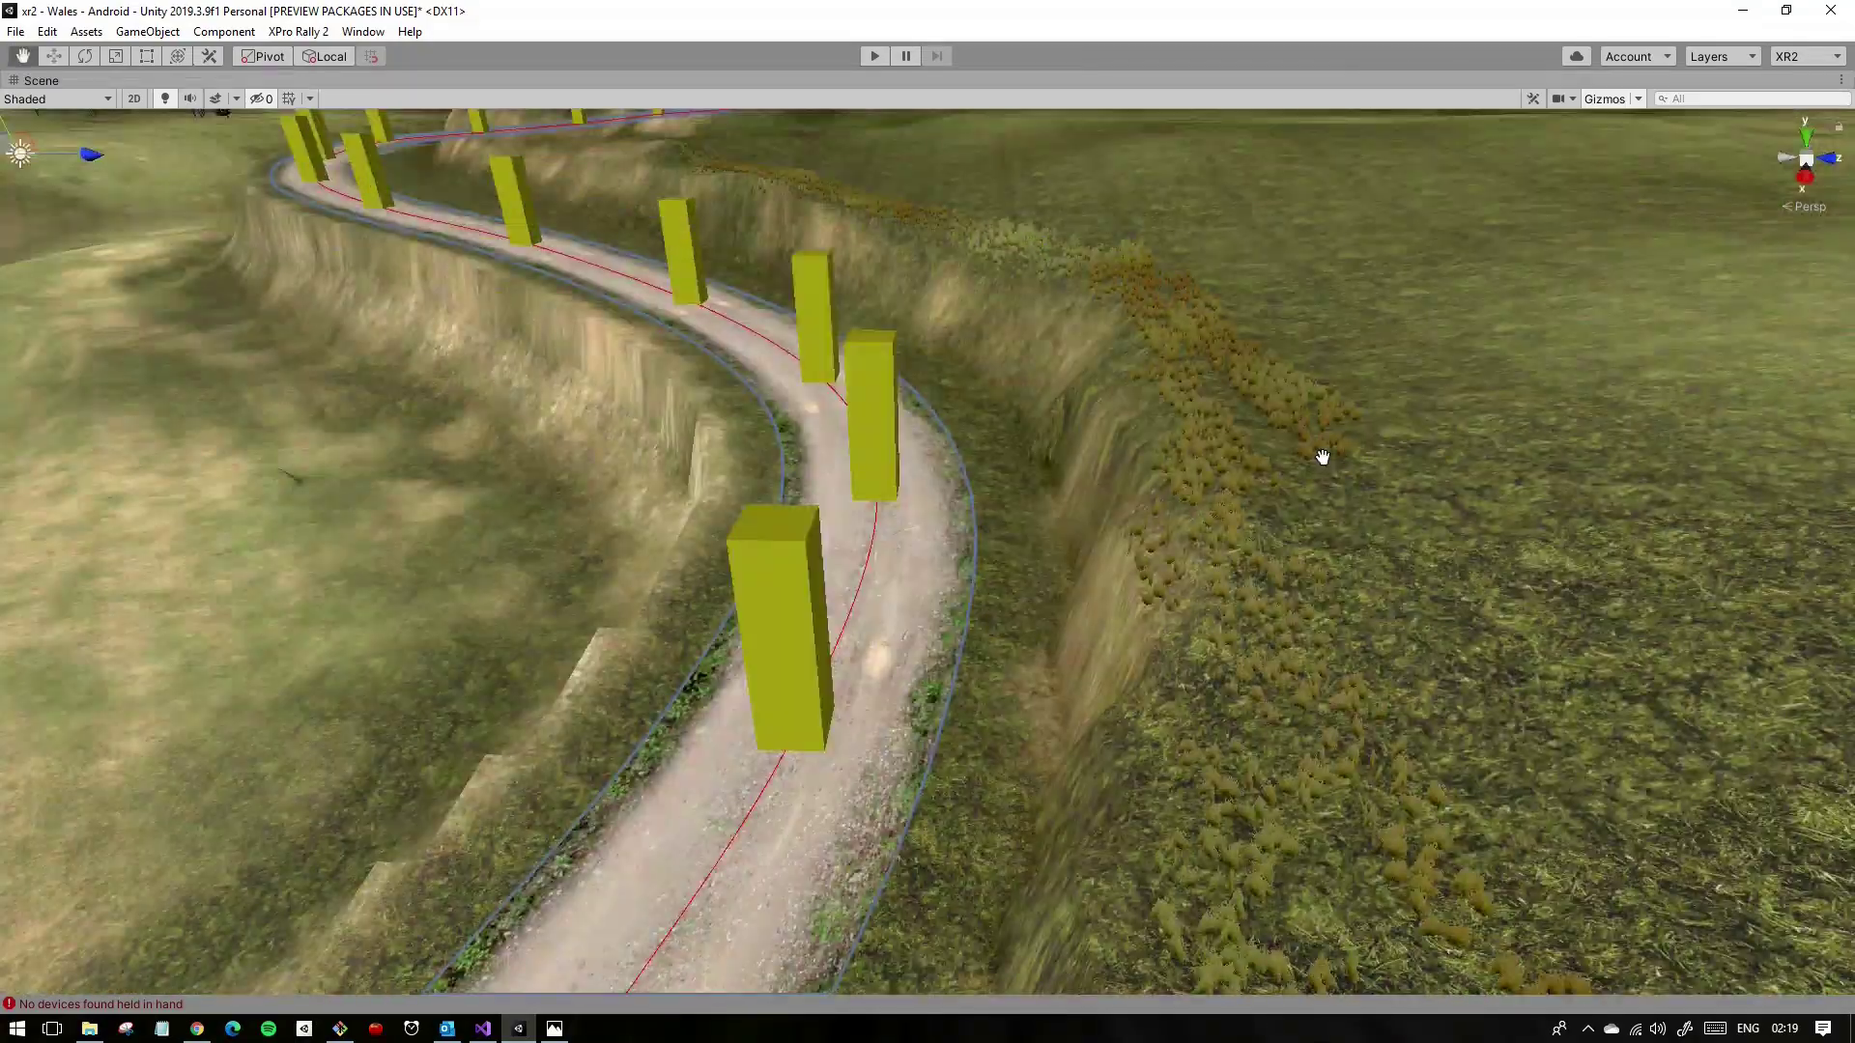
left_click(1600, 273)
Step: Raise the brush size to about 24.9 and pick a different brush shape over the field
mouse_move(541, 290)
right_mouse_down()
mouse_move(491, 327)
mouse_move(680, 333)
mouse_move(774, 565)
mouse_move(352, 373)
right_mouse_up()
key("shift+space")
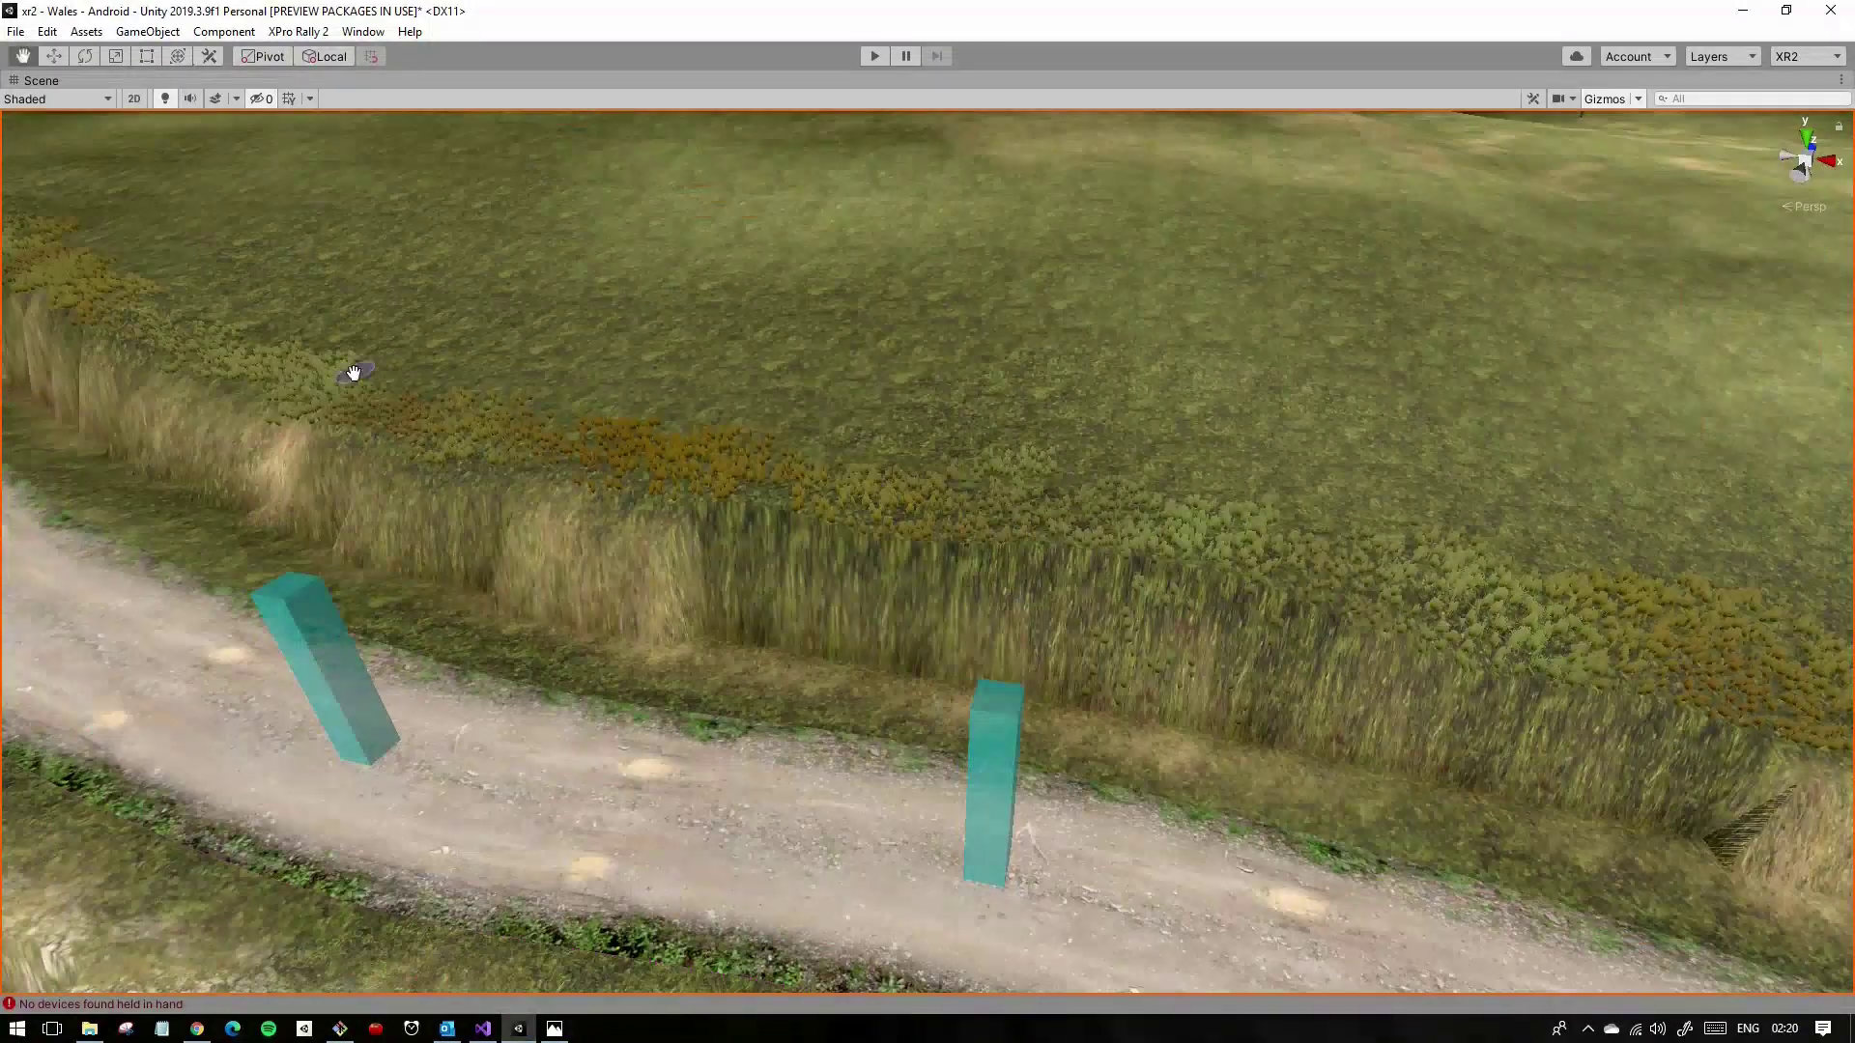
key("shift+space")
key("shift+space")
right_click_drag(614, 406, 385, 543)
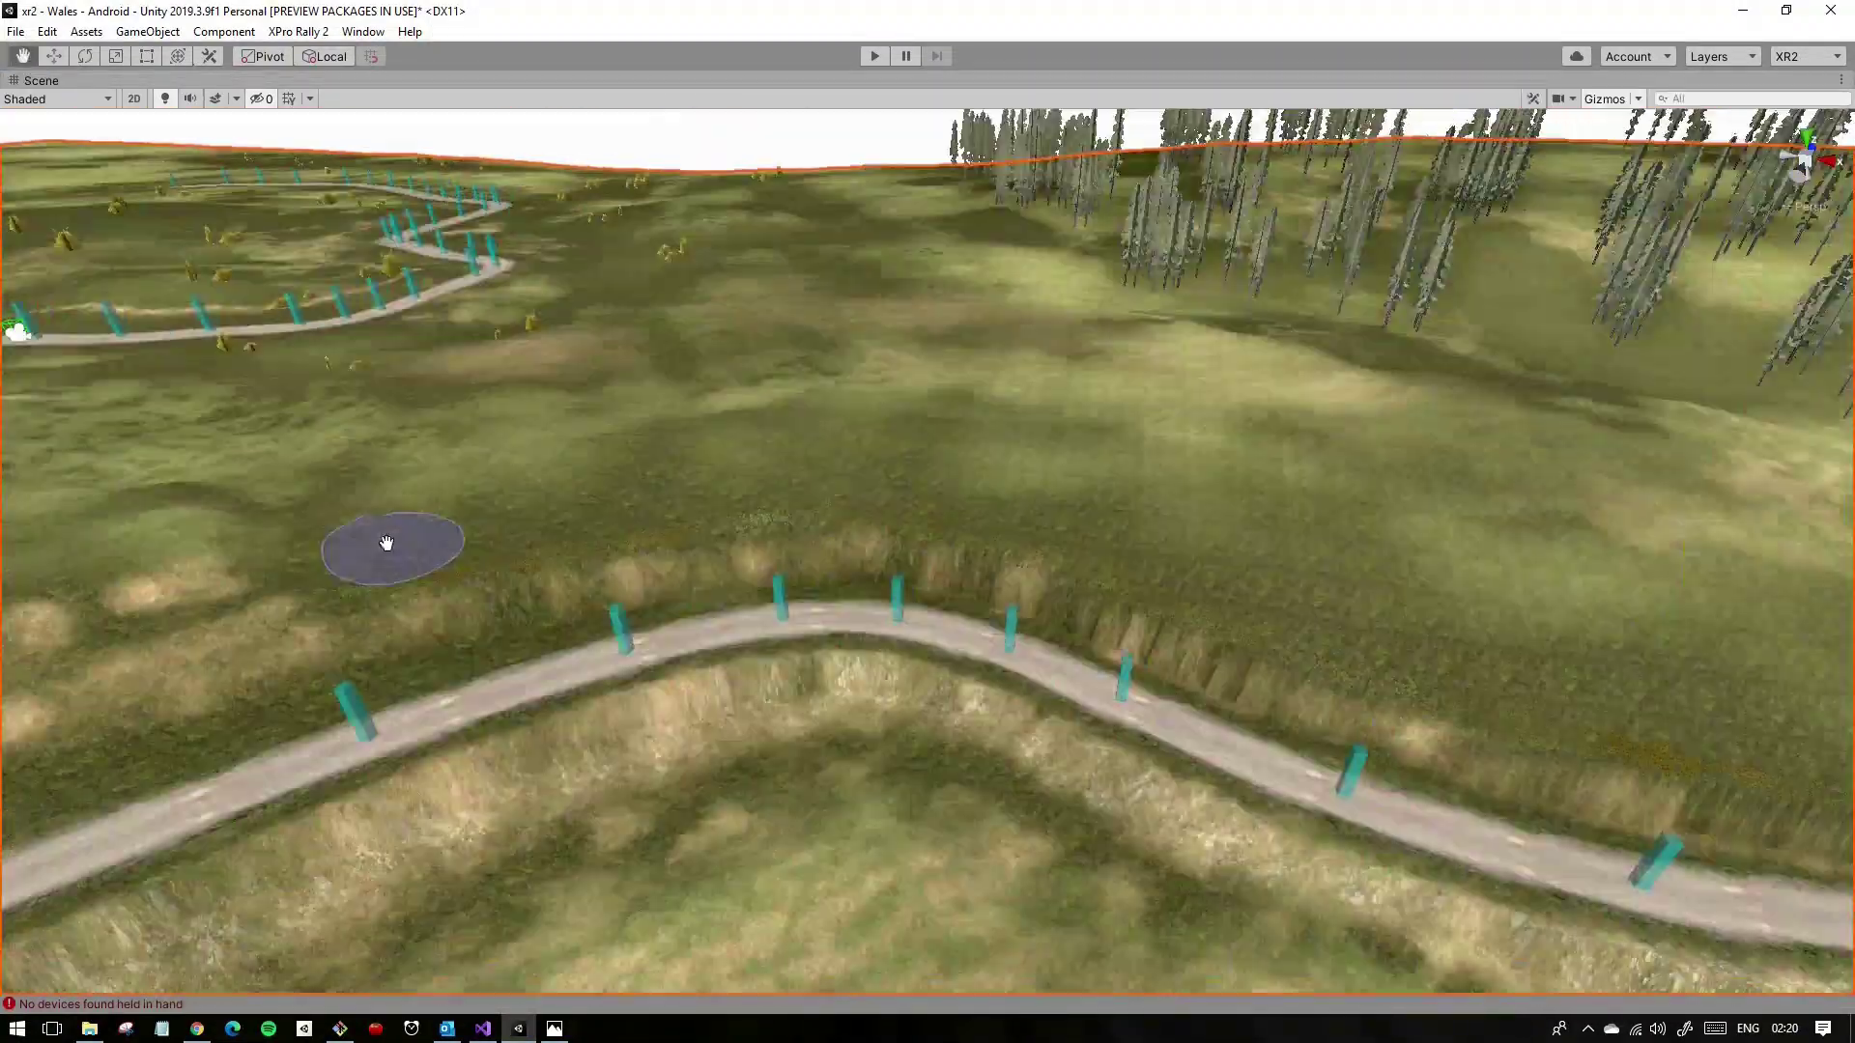
key("shift+space")
left_click(1619, 417)
key("shift+space")
mouse_move(1405, 601)
right_mouse_down()
mouse_move(792, 498)
mouse_move(1043, 487)
mouse_move(1354, 592)
mouse_move(544, 618)
mouse_move(1159, 563)
mouse_move(712, 547)
mouse_move(971, 598)
mouse_move(1188, 606)
mouse_move(1342, 763)
mouse_move(889, 490)
right_mouse_up()
key("shift+space")
key("shift+space")
Step: Test-drive the car twice, selecting the scene Camera in between, then stop play mode
left_click(873, 56)
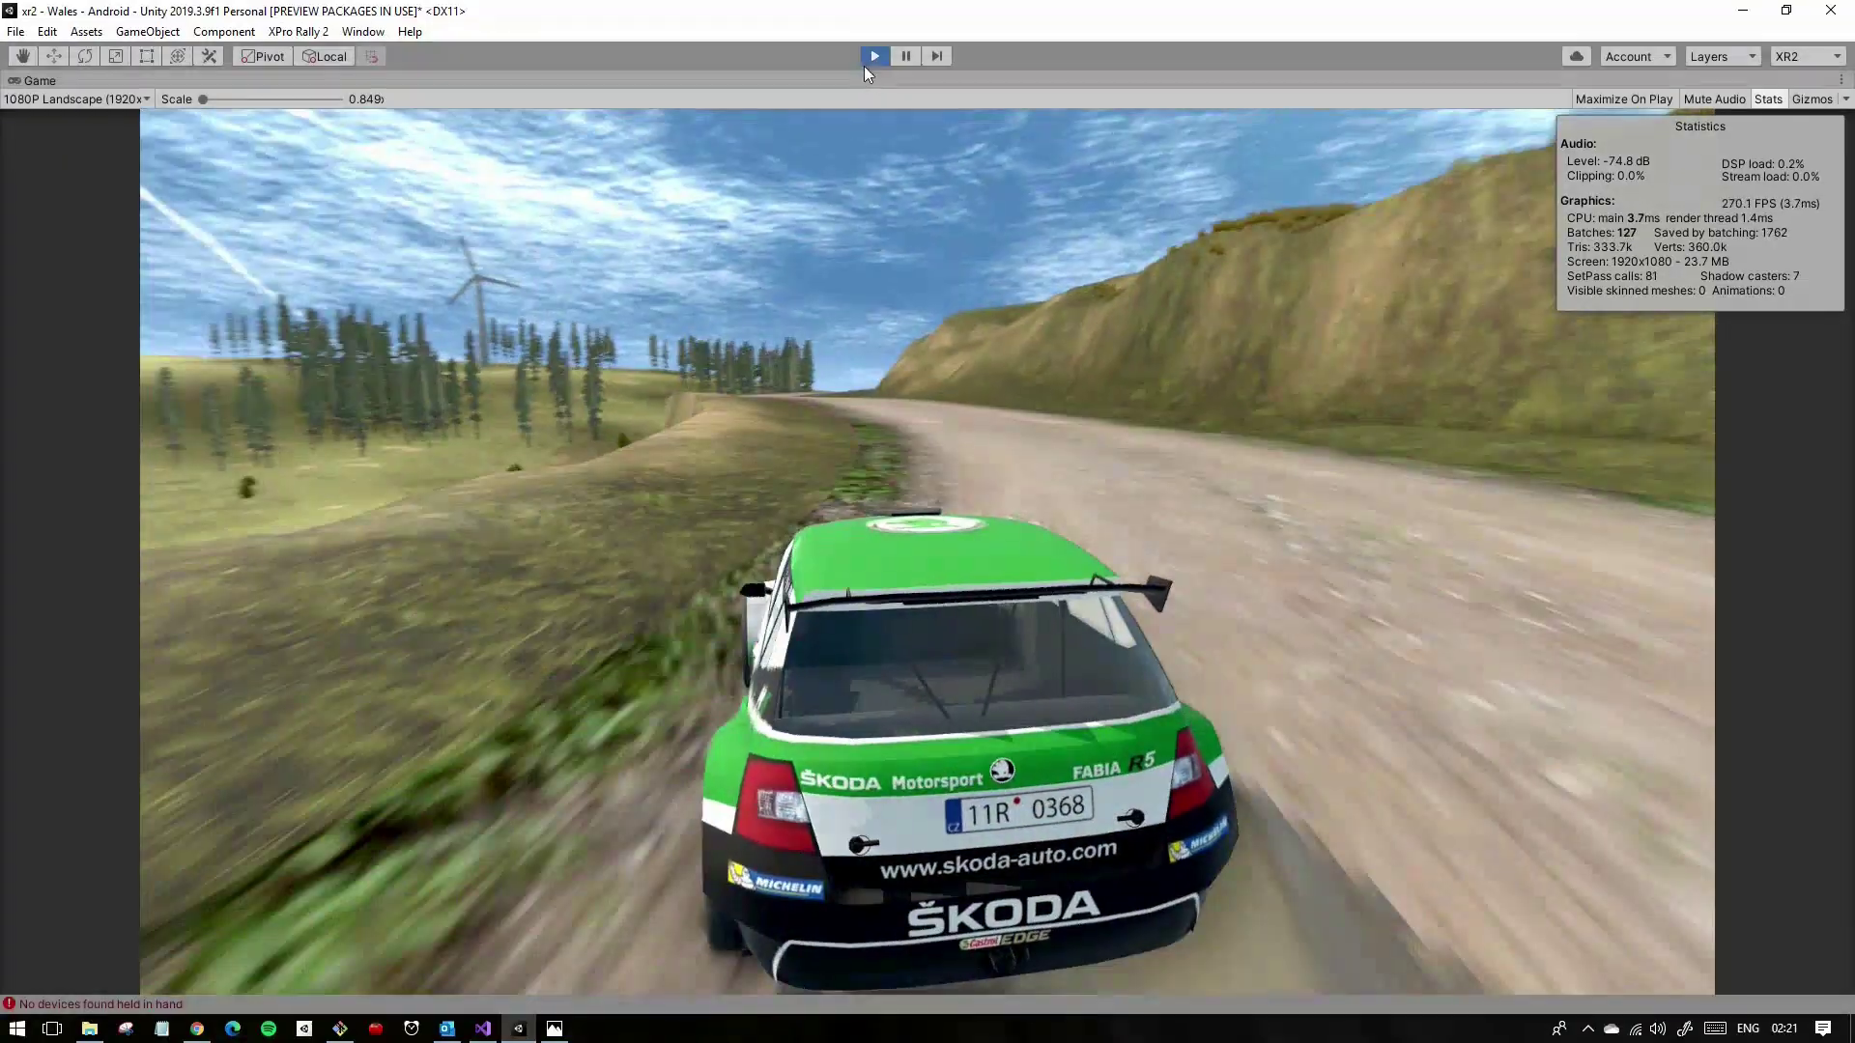
left_click(874, 56)
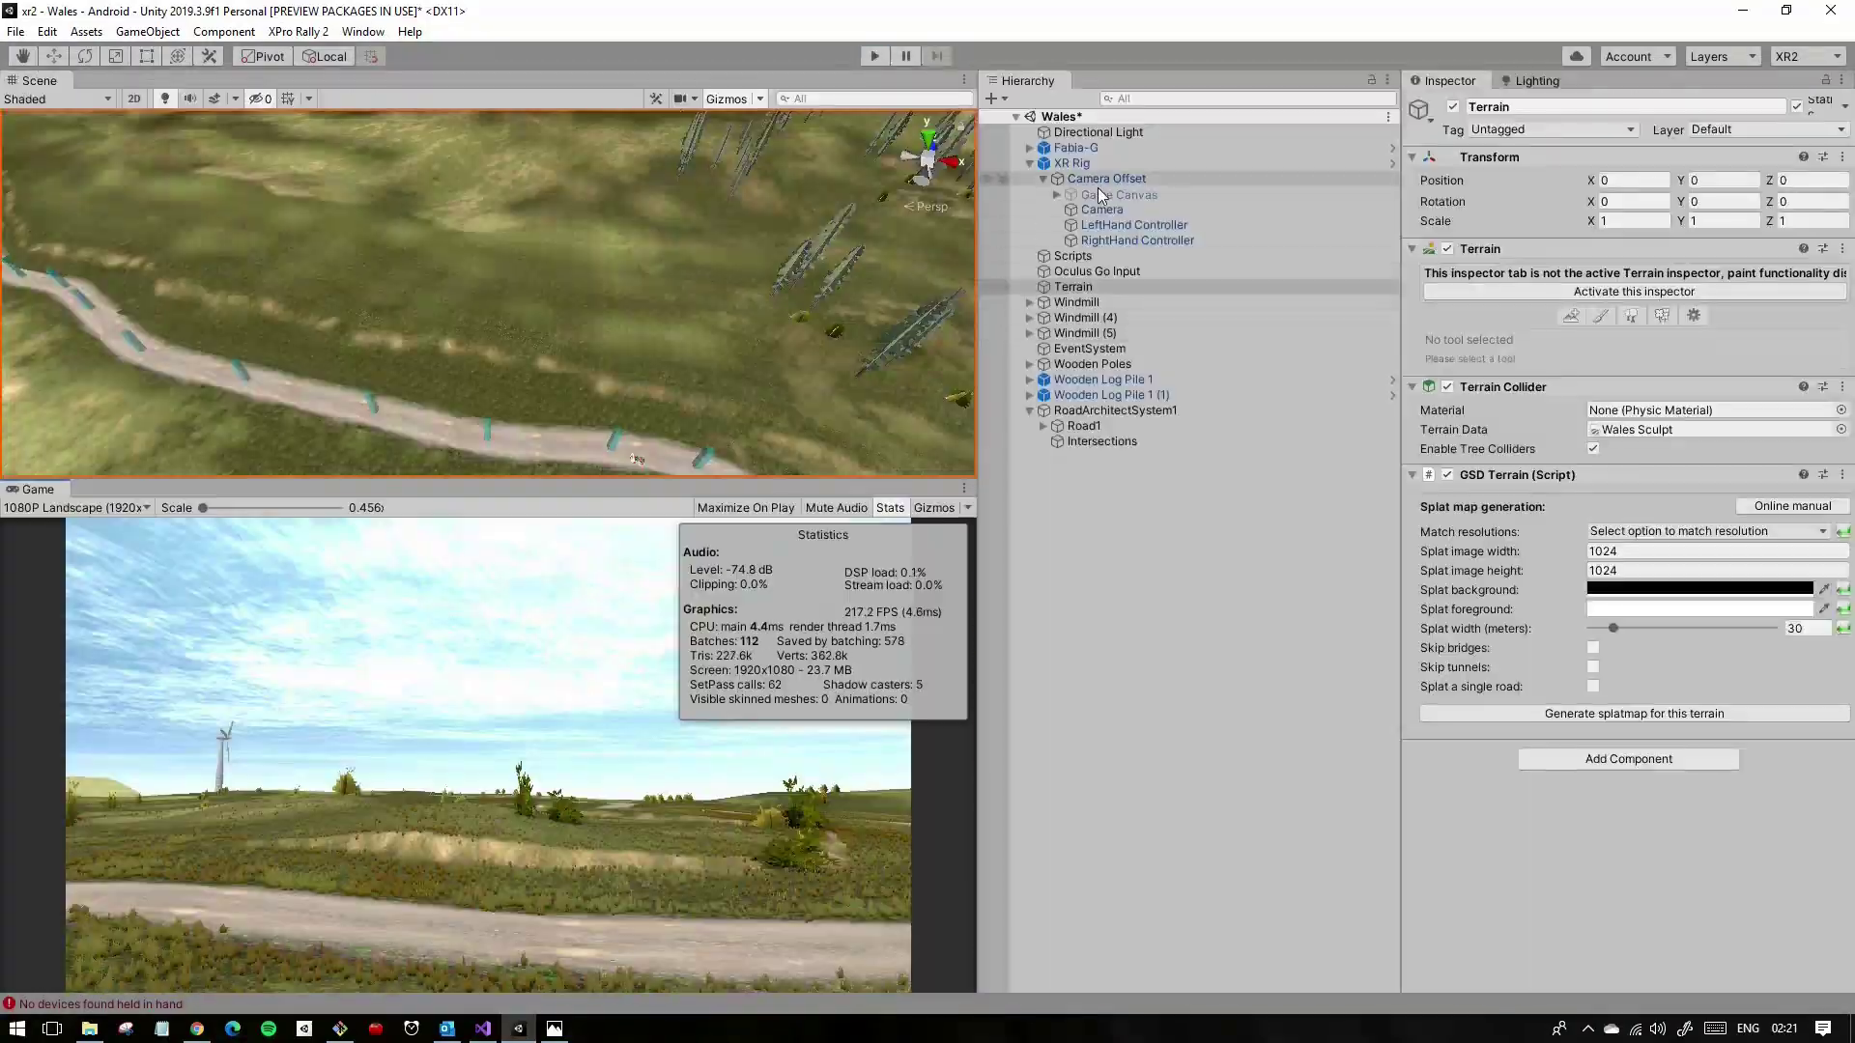
left_click(1102, 209)
left_click(867, 54)
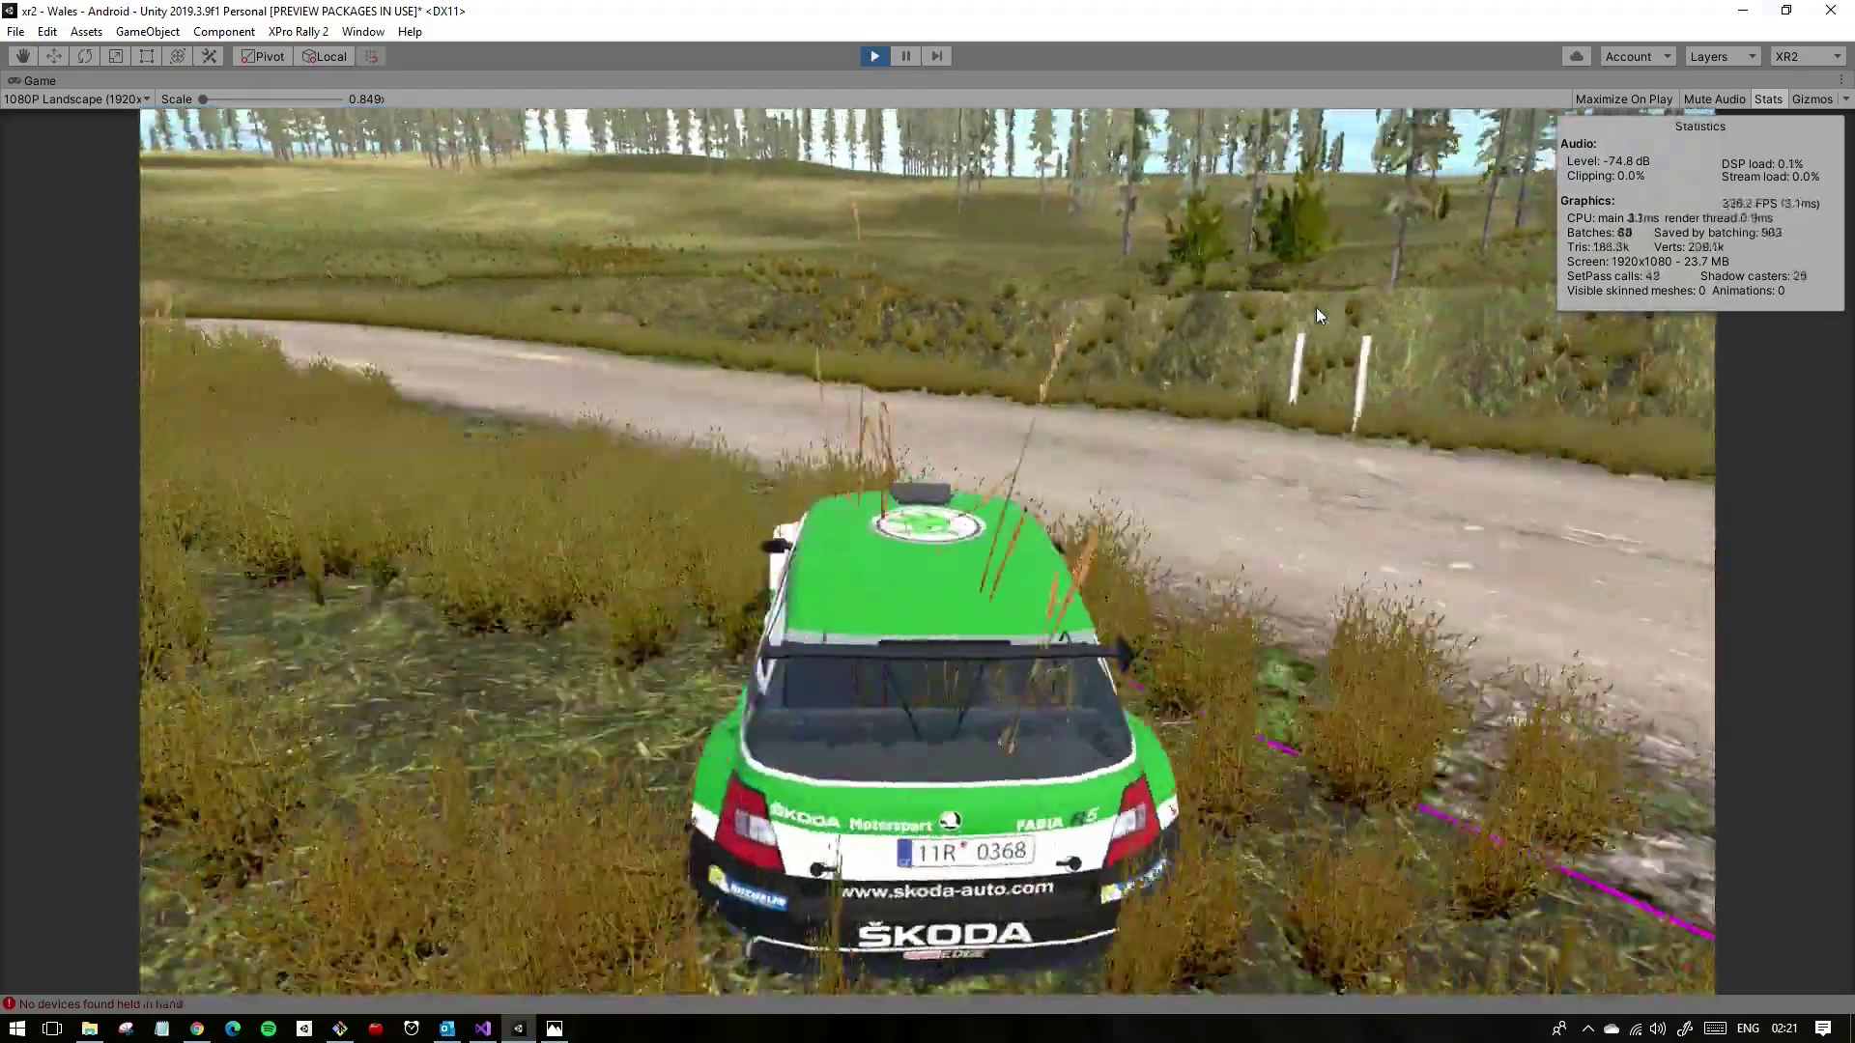
key("ctrl+p")
Step: Select the Terrain and switch to the Paint Details tool
key("shift+space")
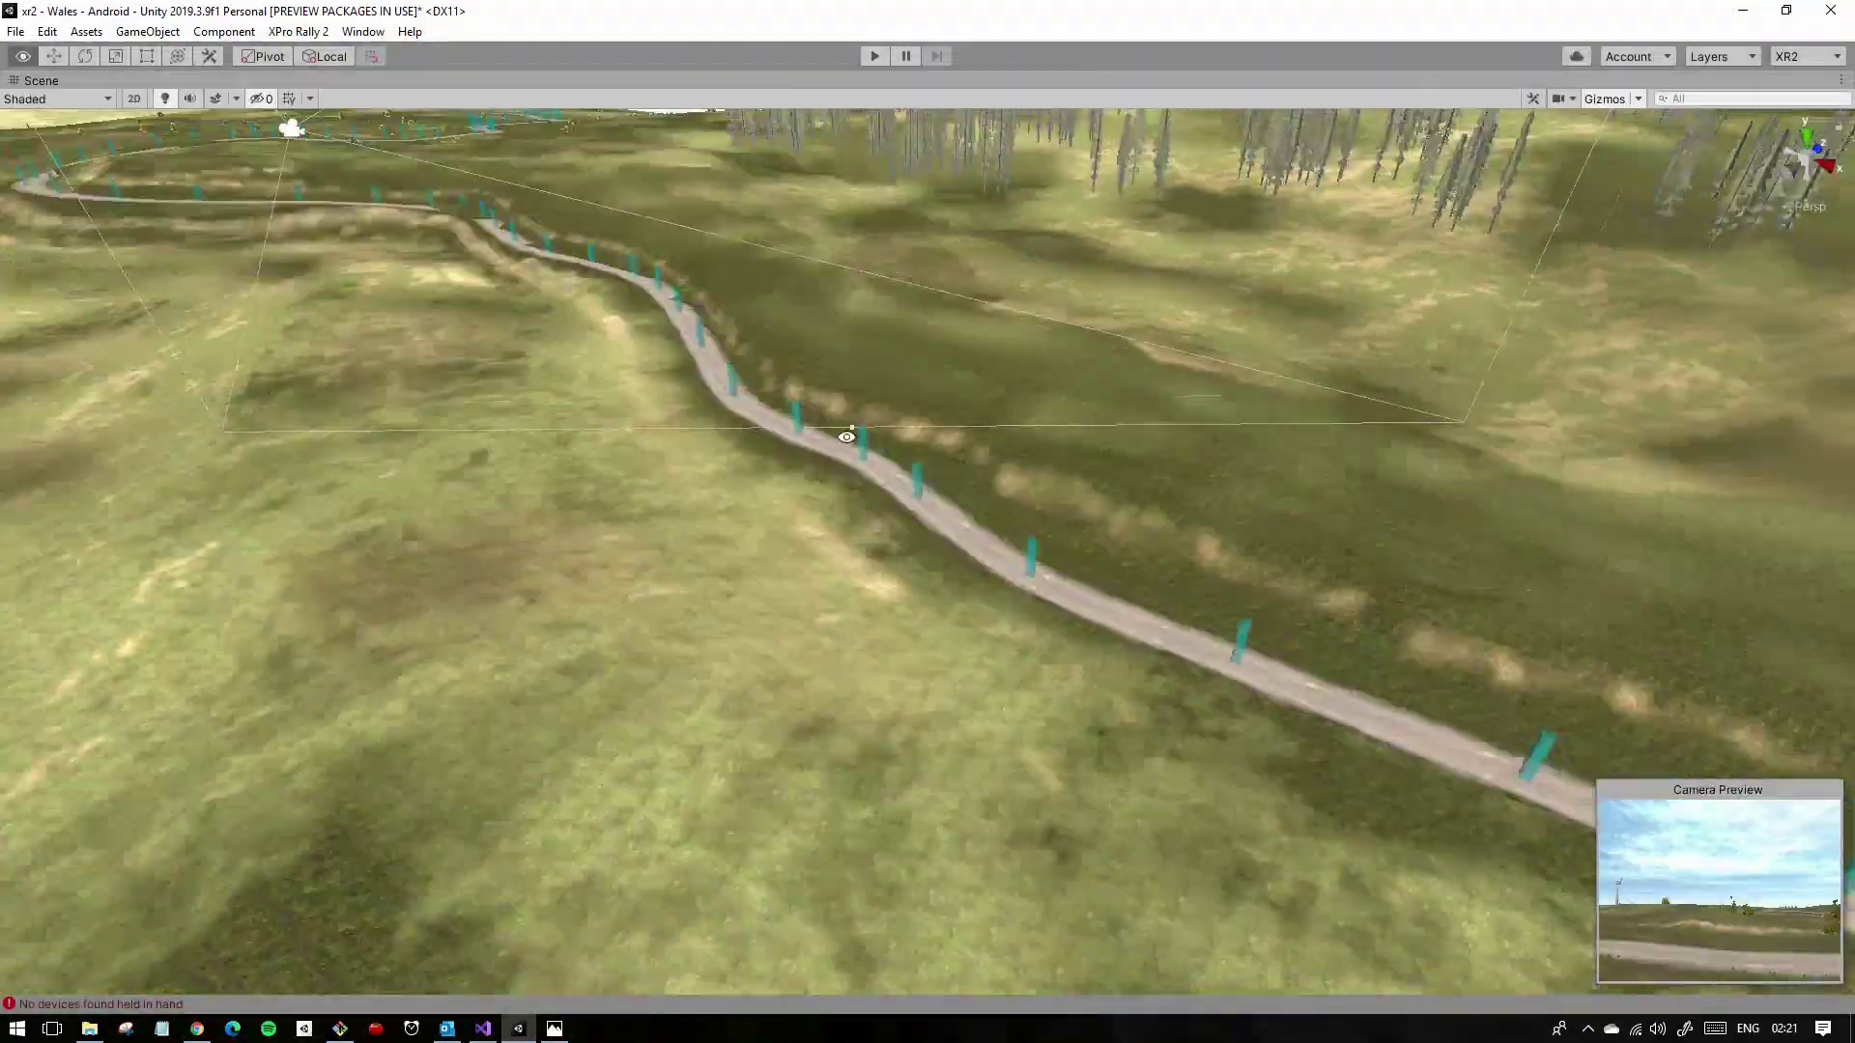
left_click_drag(847, 437, 1147, 770, "alt")
left_click(1266, 931)
key("shift+space")
left_click(1660, 316)
Step: Zoom and orbit the view high over the terrain to bring the winding road across it
key("shift+space")
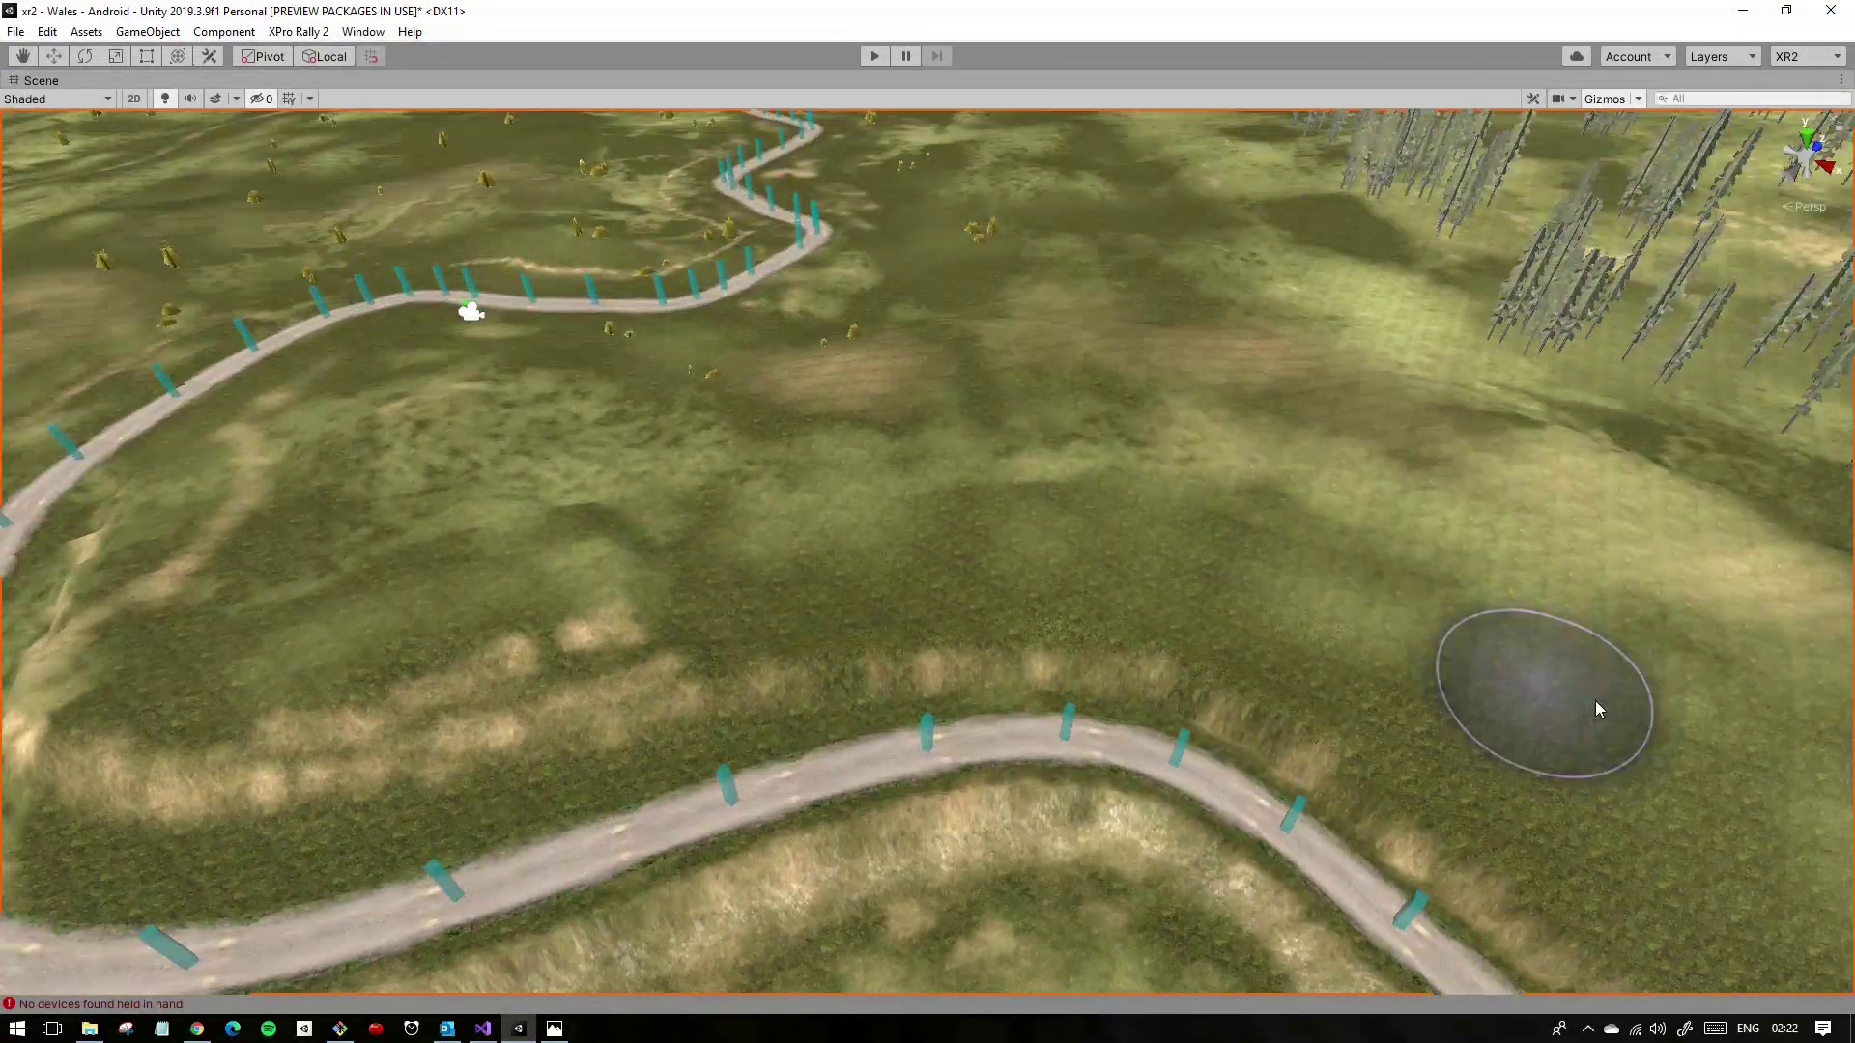
scroll(1233, 567, "down", 3)
scroll(1161, 524, "down", 3)
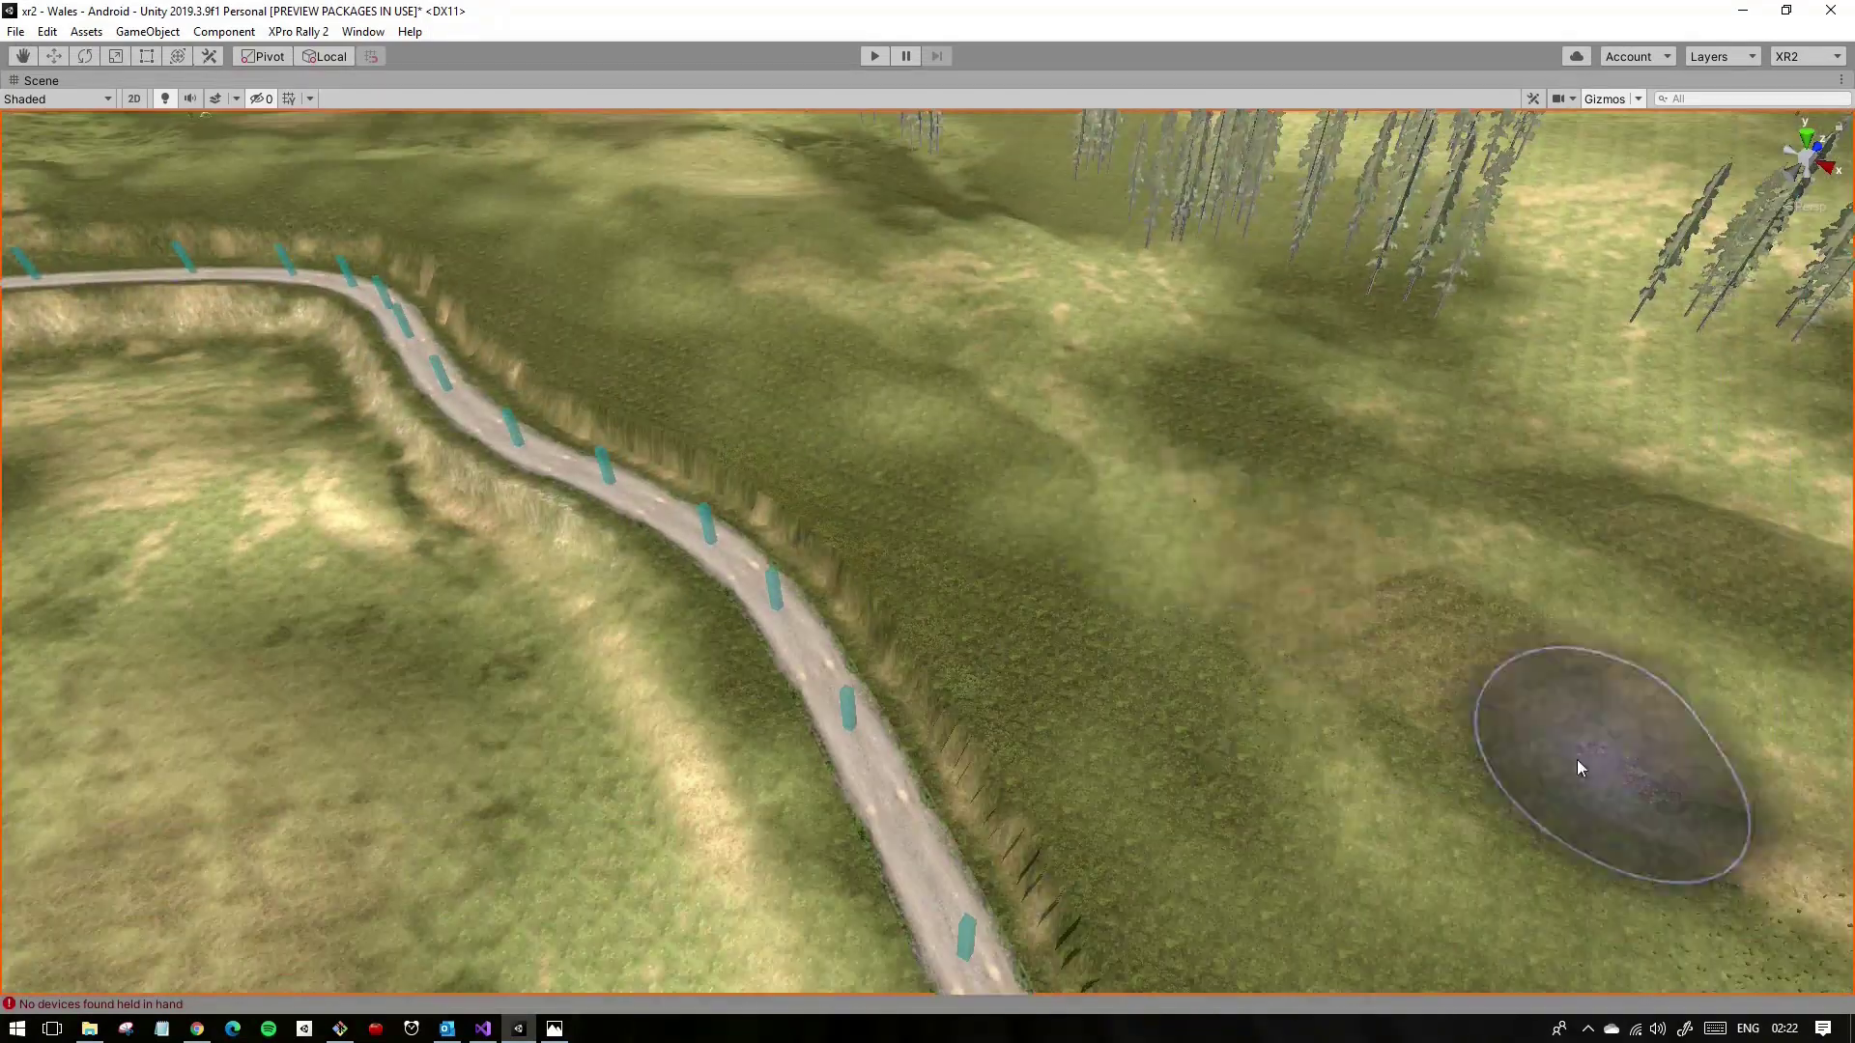
scroll(1160, 629, "up", 3)
scroll(1456, 766, "up", 3)
key("shift+space")
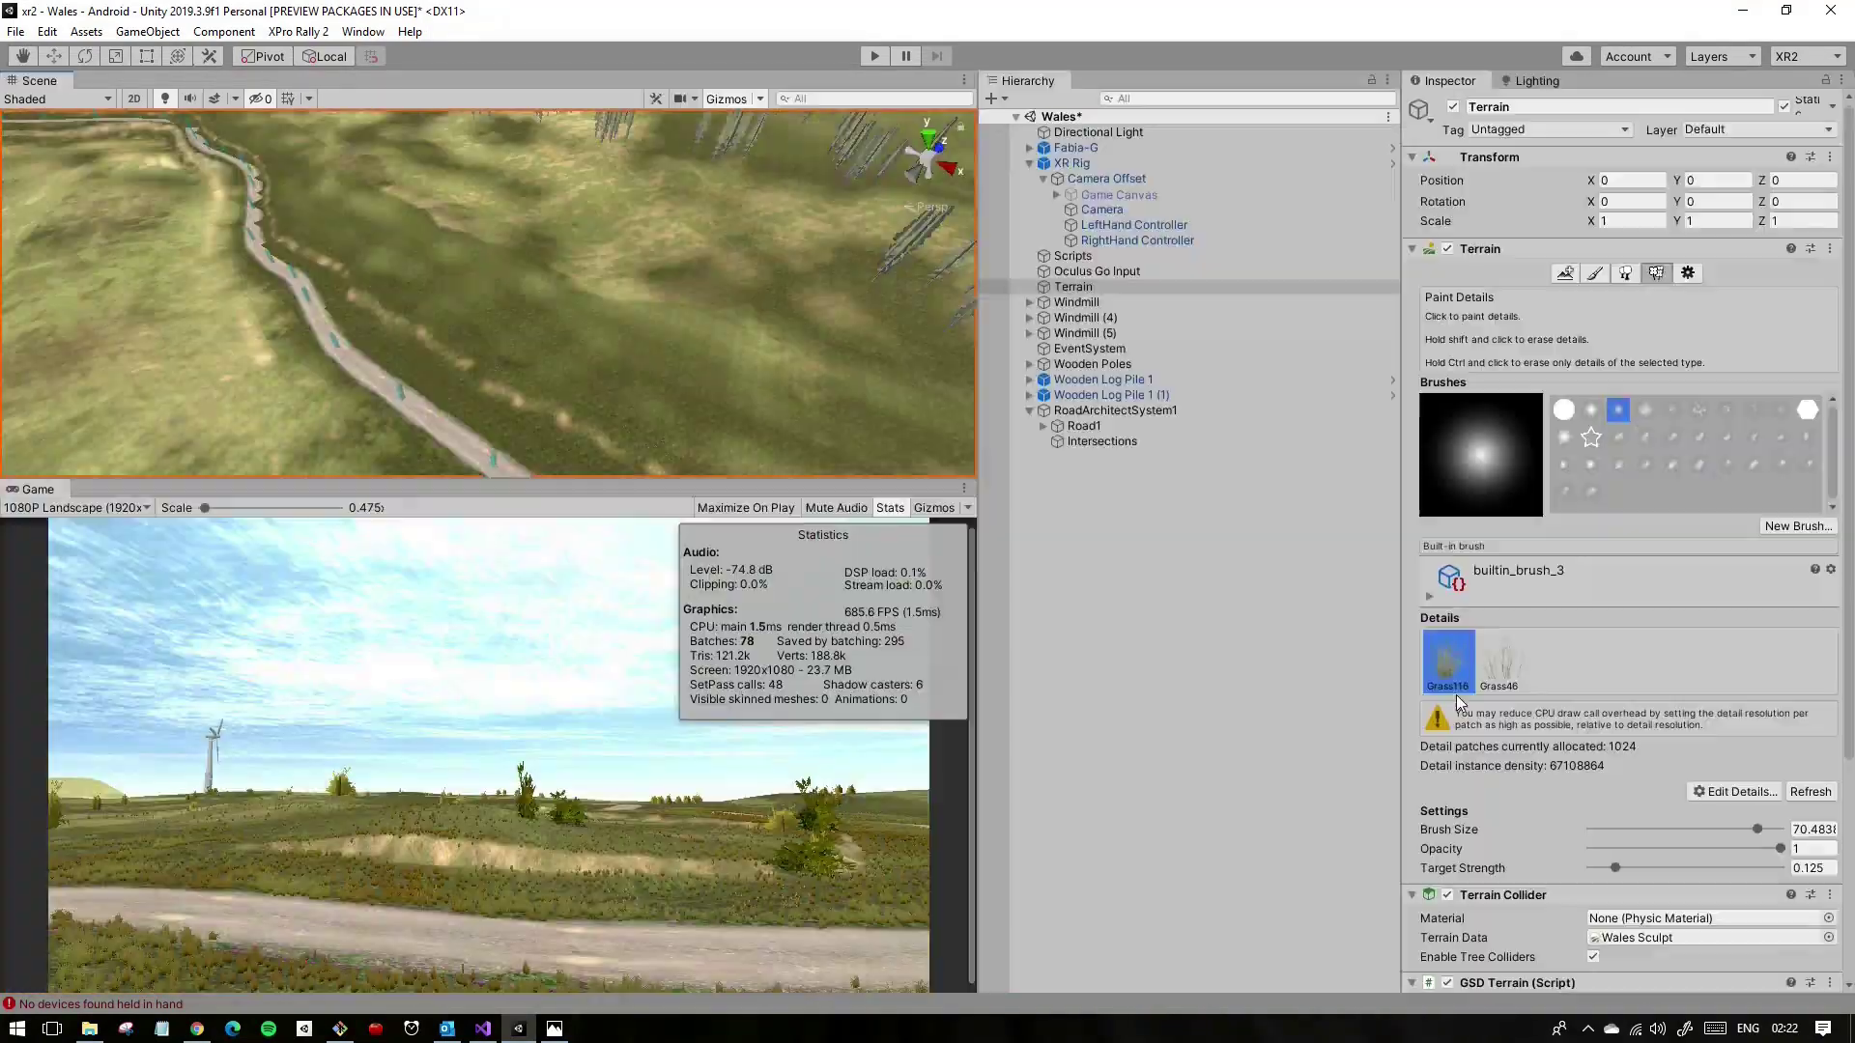
key("shift+space")
right_click_drag(1006, 531, 872, 554)
key("shift+space")
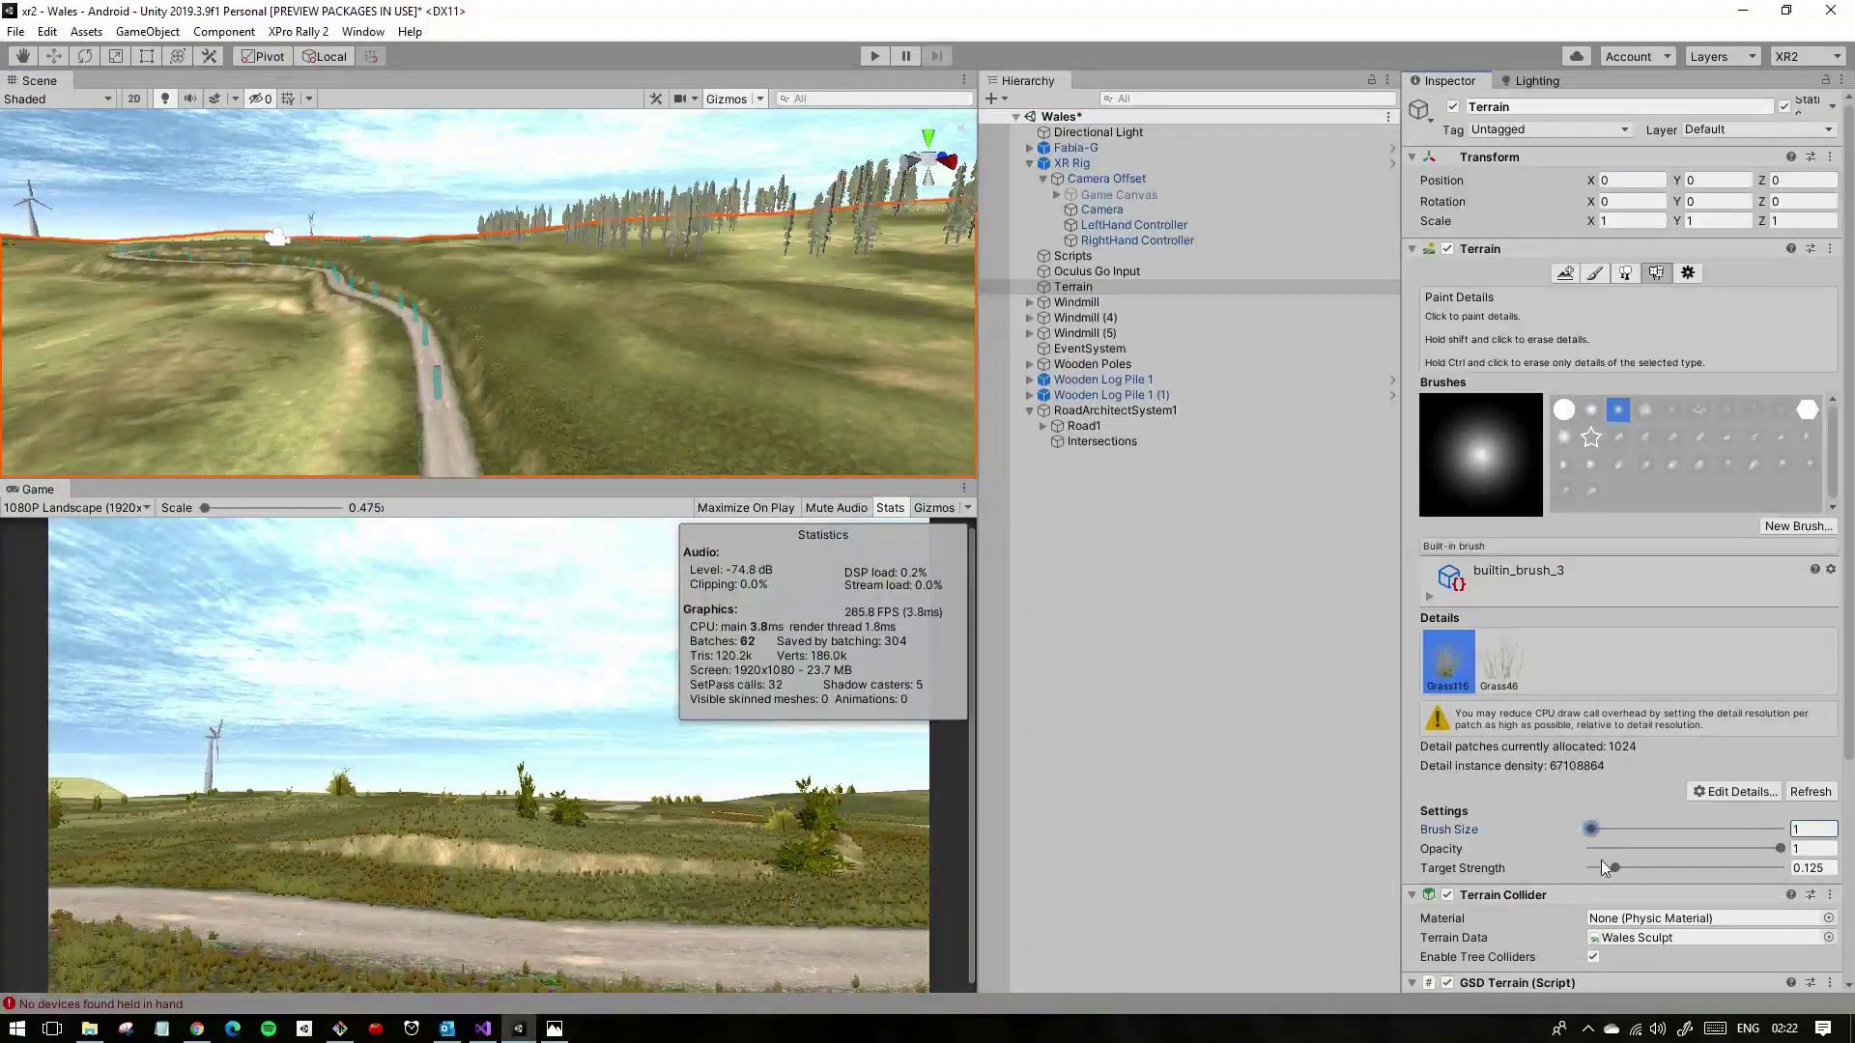
key("shift+space")
scroll(1119, 394, "down", 5)
mouse_move(1050, 349)
right_mouse_down()
mouse_move(1140, 530)
mouse_move(566, 537)
right_mouse_up()
mouse_move(719, 673)
right_mouse_down()
mouse_move(1381, 597)
mouse_move(1541, 483)
mouse_move(1629, 560)
right_mouse_up()
Step: Select the Road1 object, frame the whole road and fly in close along it
key("shift+space")
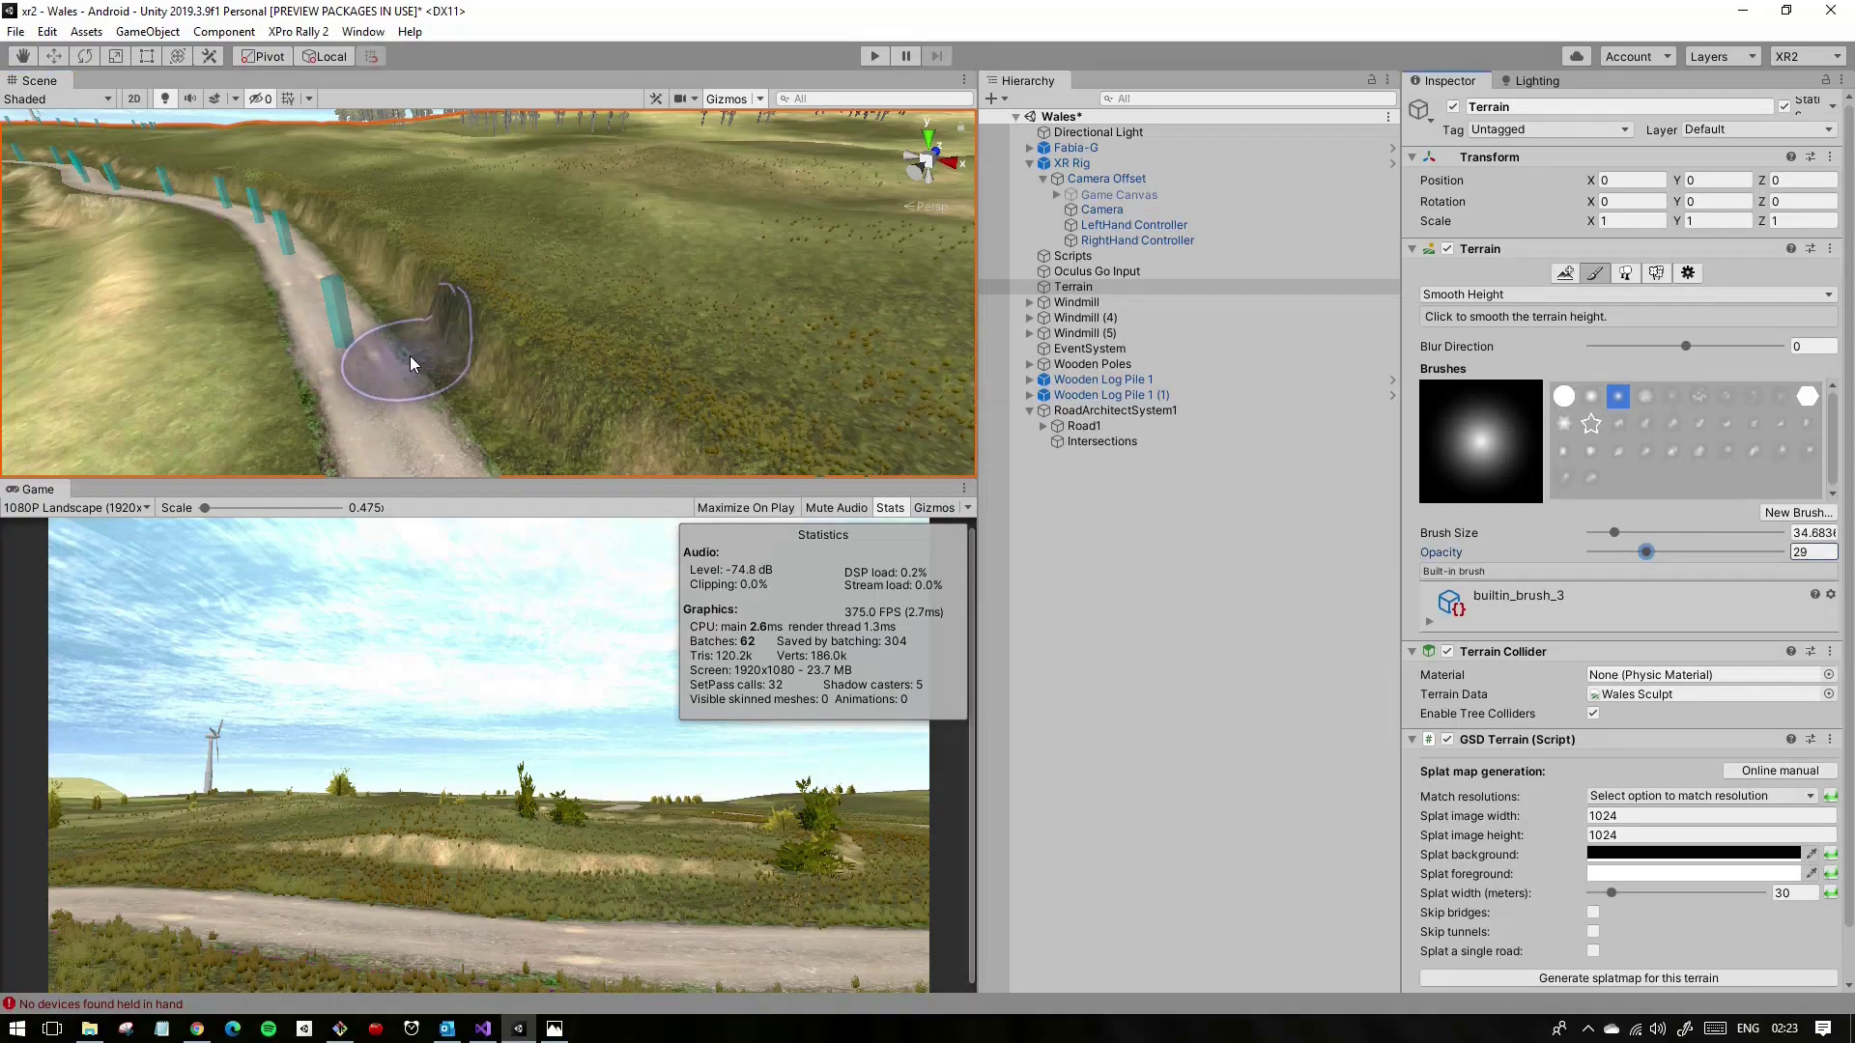
key("shift+space")
mouse_move(410, 363)
right_mouse_down()
mouse_move(854, 471)
mouse_move(1215, 664)
mouse_move(708, 605)
right_mouse_up()
key("shift+space")
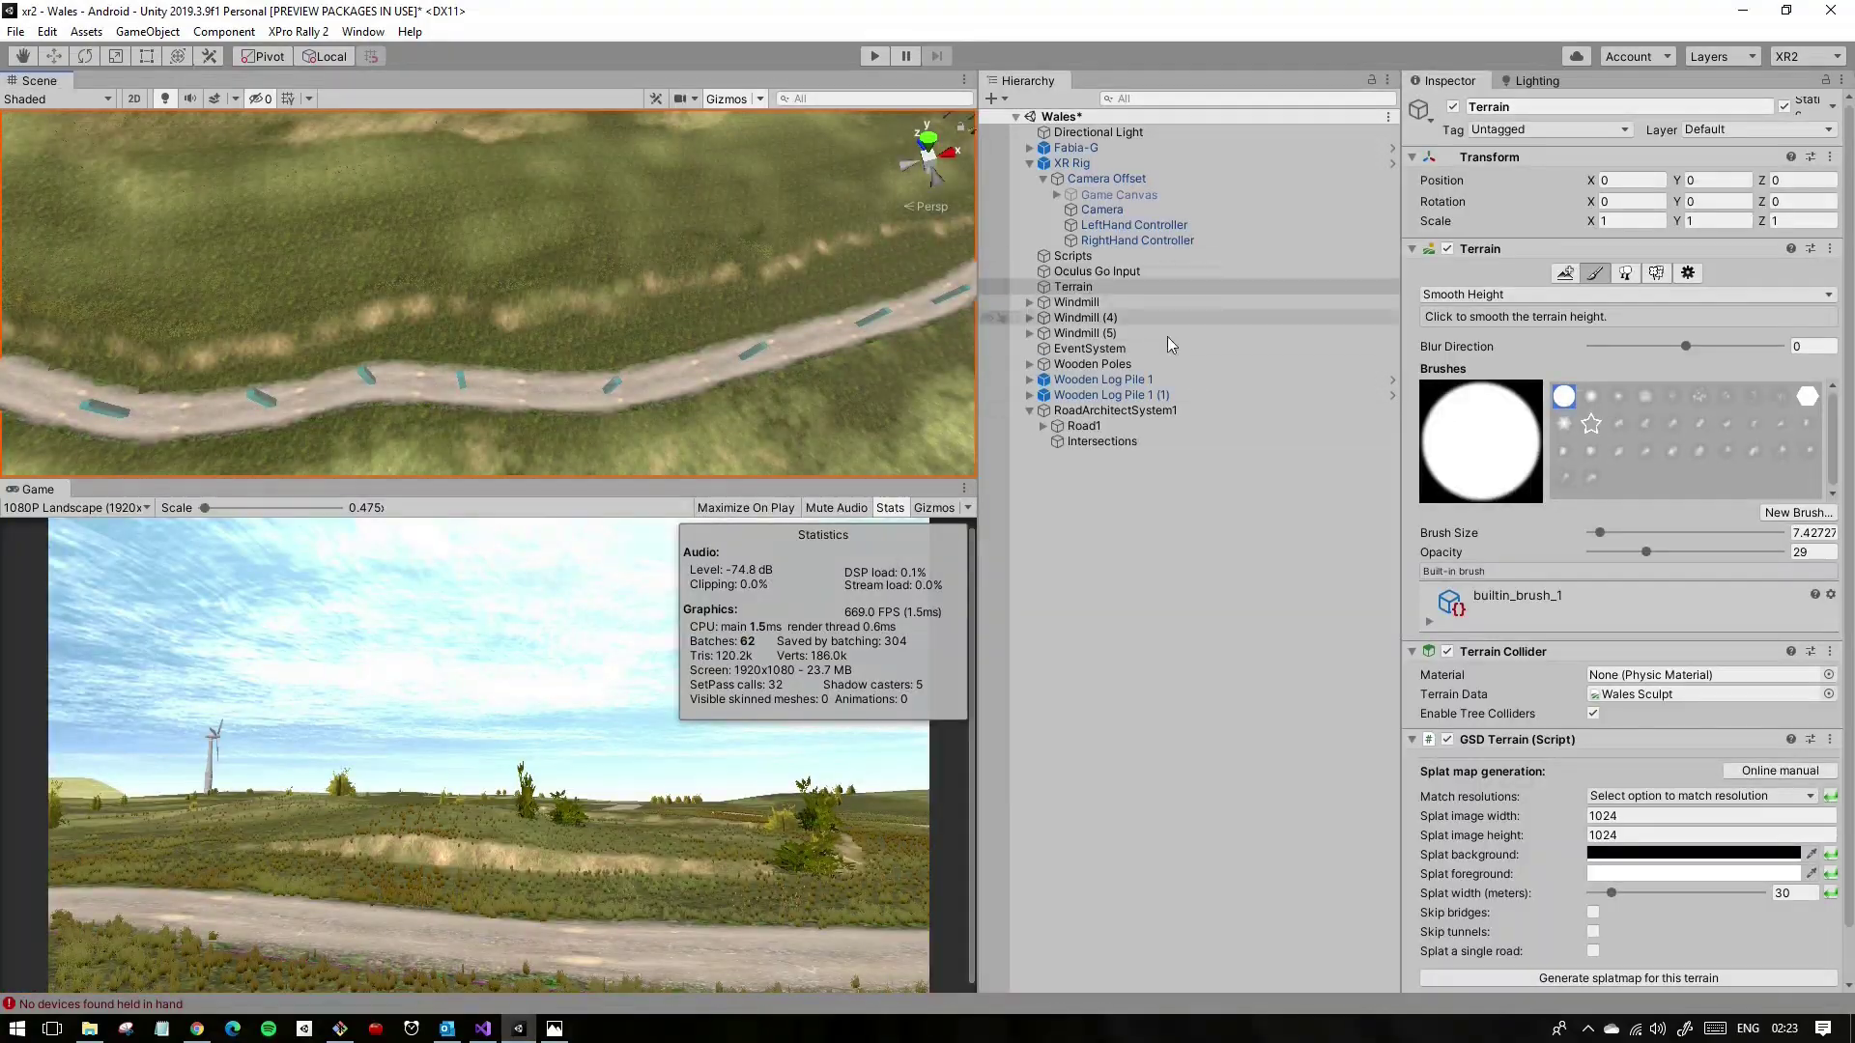
left_click(1083, 425)
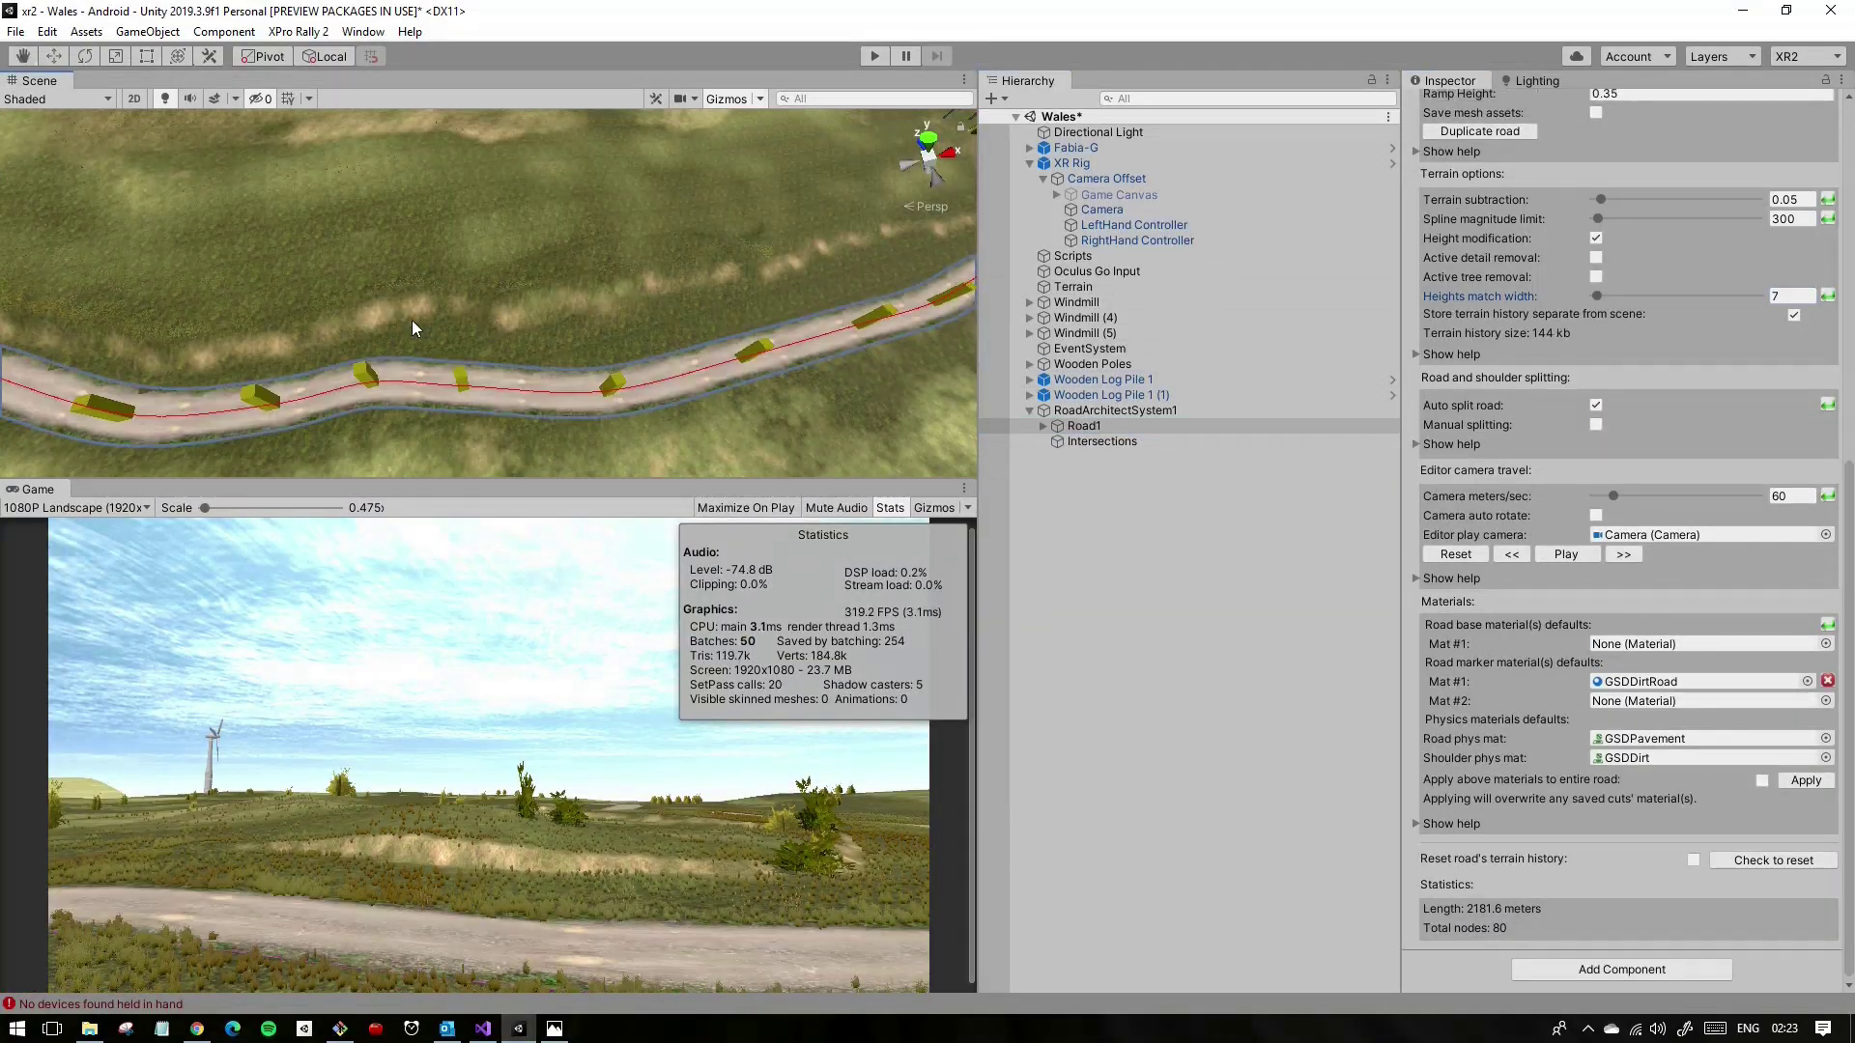
key("shift+space")
key("f")
right_click_drag(1022, 546, 794, 352)
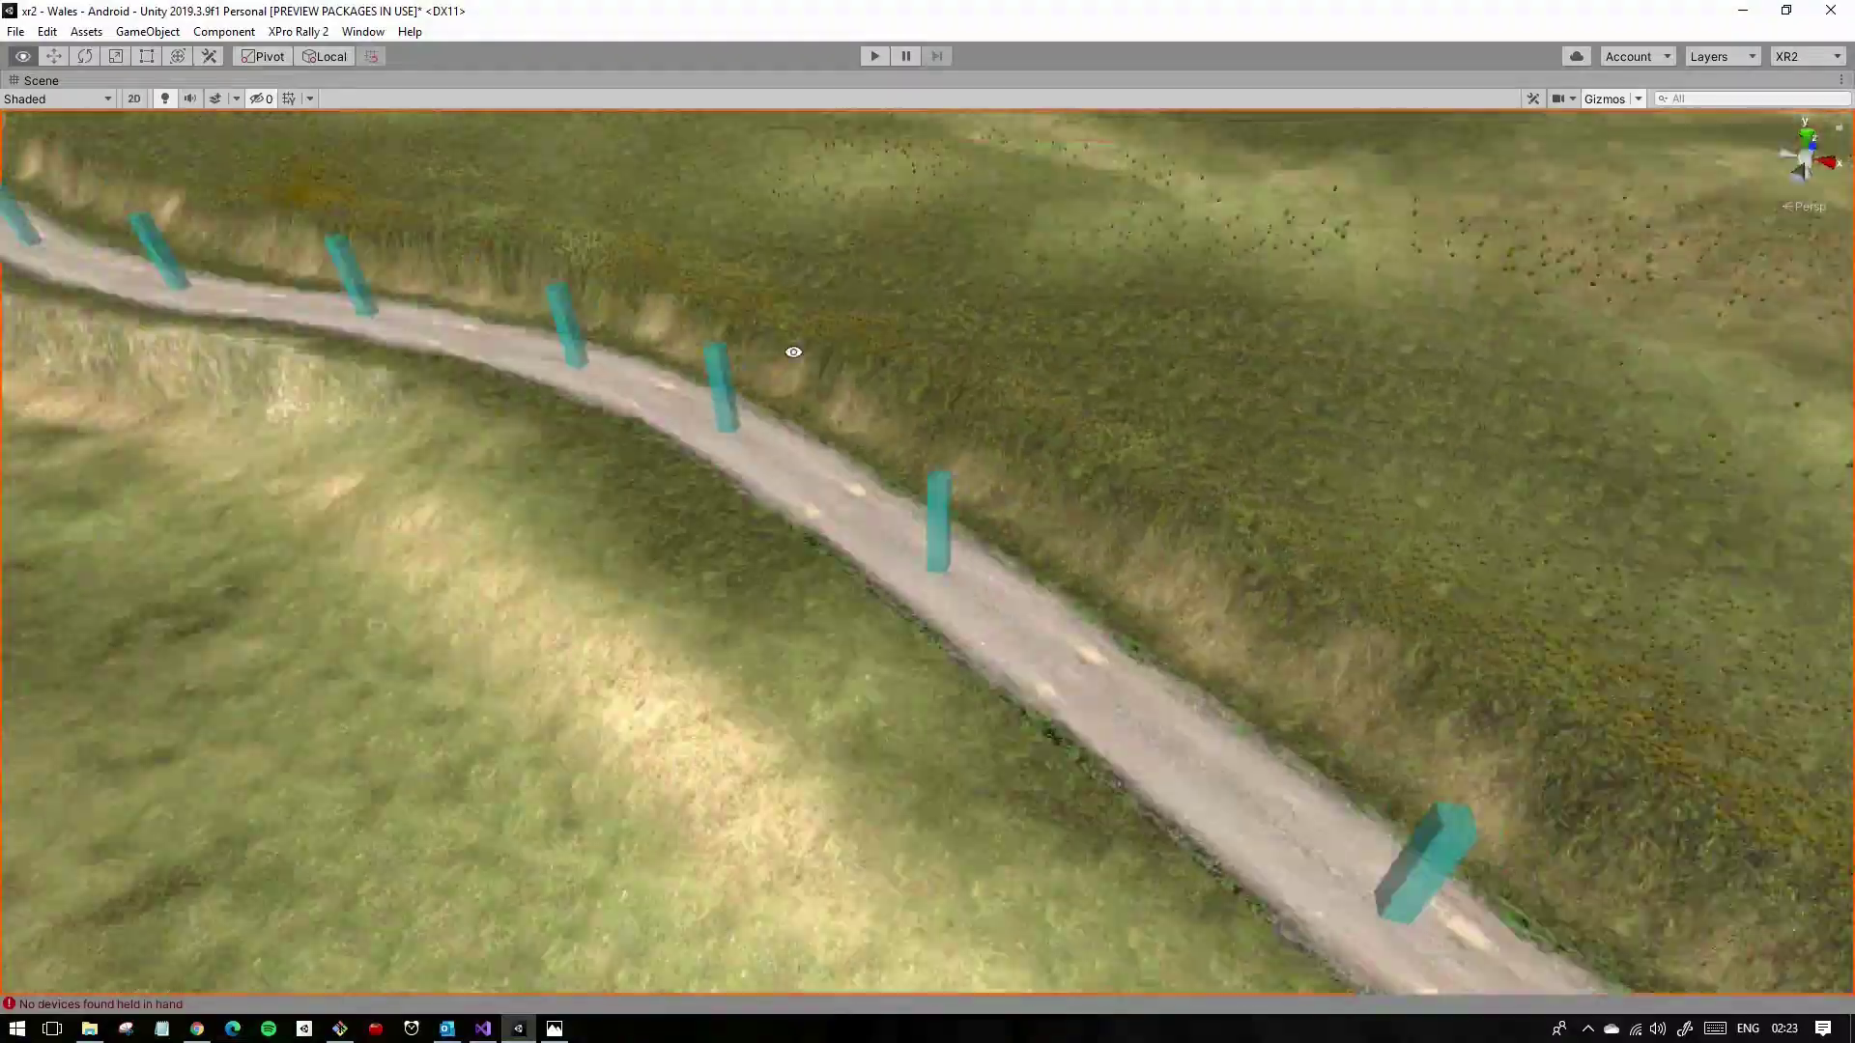
key("shift+space")
Step: Select the Terrain, choose Smooth Height, and smooth along the road's banks
left_click(548, 339)
left_click(1556, 281)
key("shift+space")
mouse_move(1221, 423)
right_mouse_down()
mouse_move(1152, 568)
mouse_move(448, 460)
right_mouse_up()
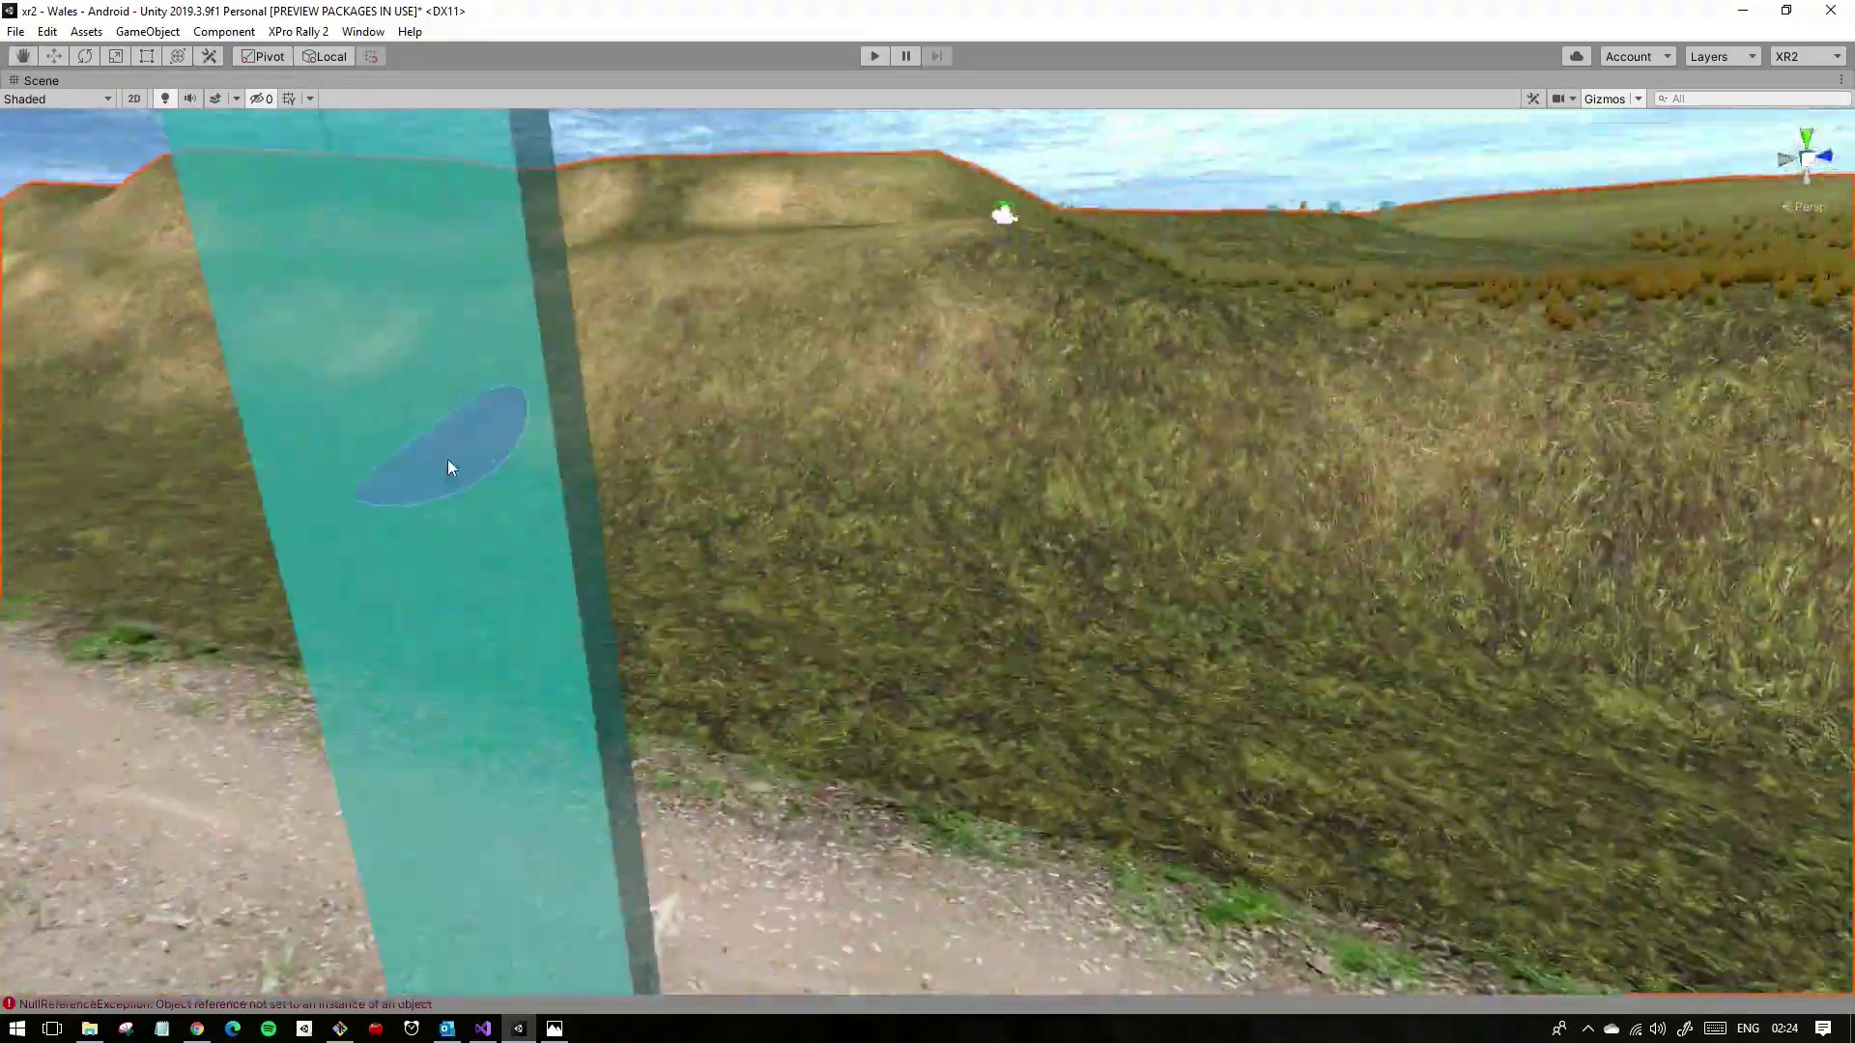
key("shift+space")
key("shift+space")
key("shift+space")
key("shift+space")
mouse_move(428, 291)
right_mouse_down()
mouse_move(662, 538)
mouse_move(1391, 592)
mouse_move(1222, 683)
mouse_move(1408, 705)
mouse_move(1741, 675)
mouse_move(1262, 654)
mouse_move(1006, 551)
mouse_move(670, 586)
mouse_move(1412, 605)
mouse_move(1346, 580)
mouse_move(1436, 568)
mouse_move(1043, 577)
mouse_move(786, 381)
mouse_move(885, 292)
mouse_move(1011, 534)
mouse_move(752, 448)
mouse_move(850, 445)
mouse_move(844, 543)
mouse_move(1394, 473)
mouse_move(1282, 456)
right_mouse_up()
mouse_move(1104, 431)
right_mouse_down()
mouse_move(171, 479)
mouse_move(478, 404)
mouse_move(357, 383)
mouse_move(782, 447)
mouse_move(773, 290)
mouse_move(534, 567)
right_mouse_up()
key("shift+space")
Step: Paint Conifer Bare trees over the hillside with brush size 45 and density 10
left_click(1625, 273)
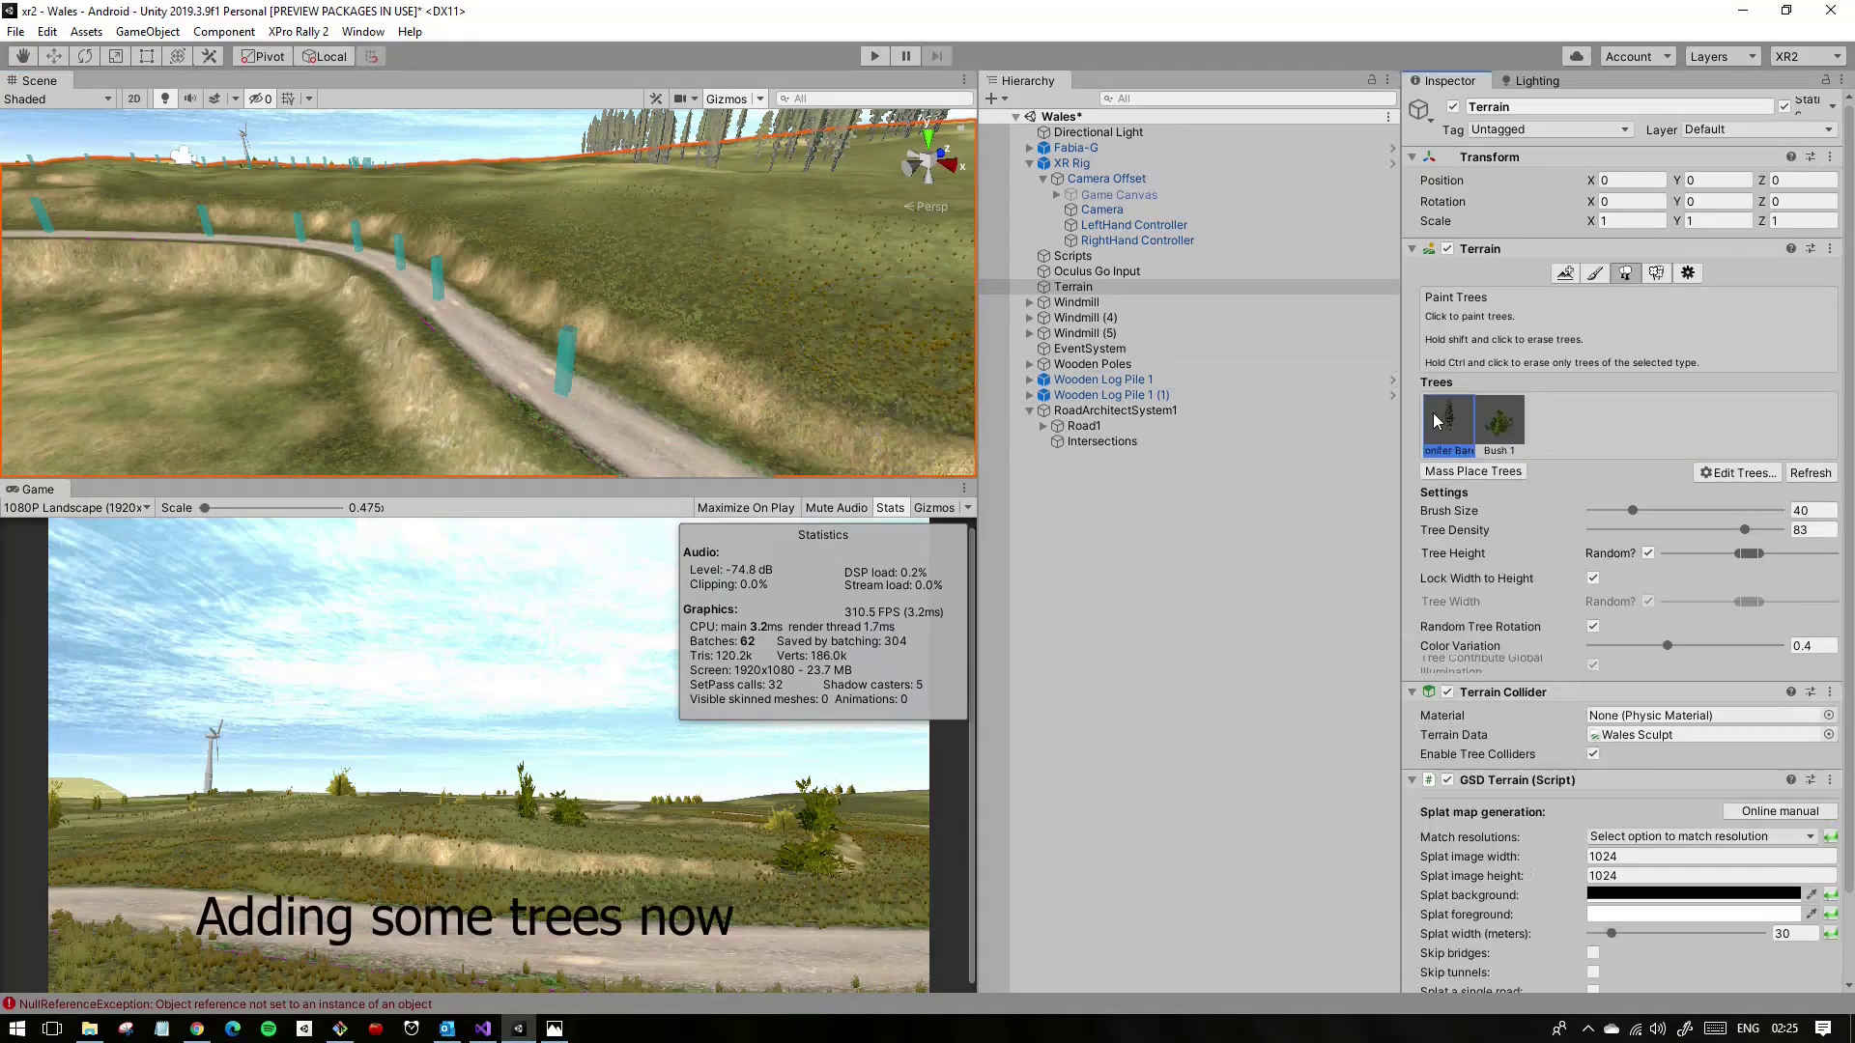
right_click_drag(615, 232, 547, 240)
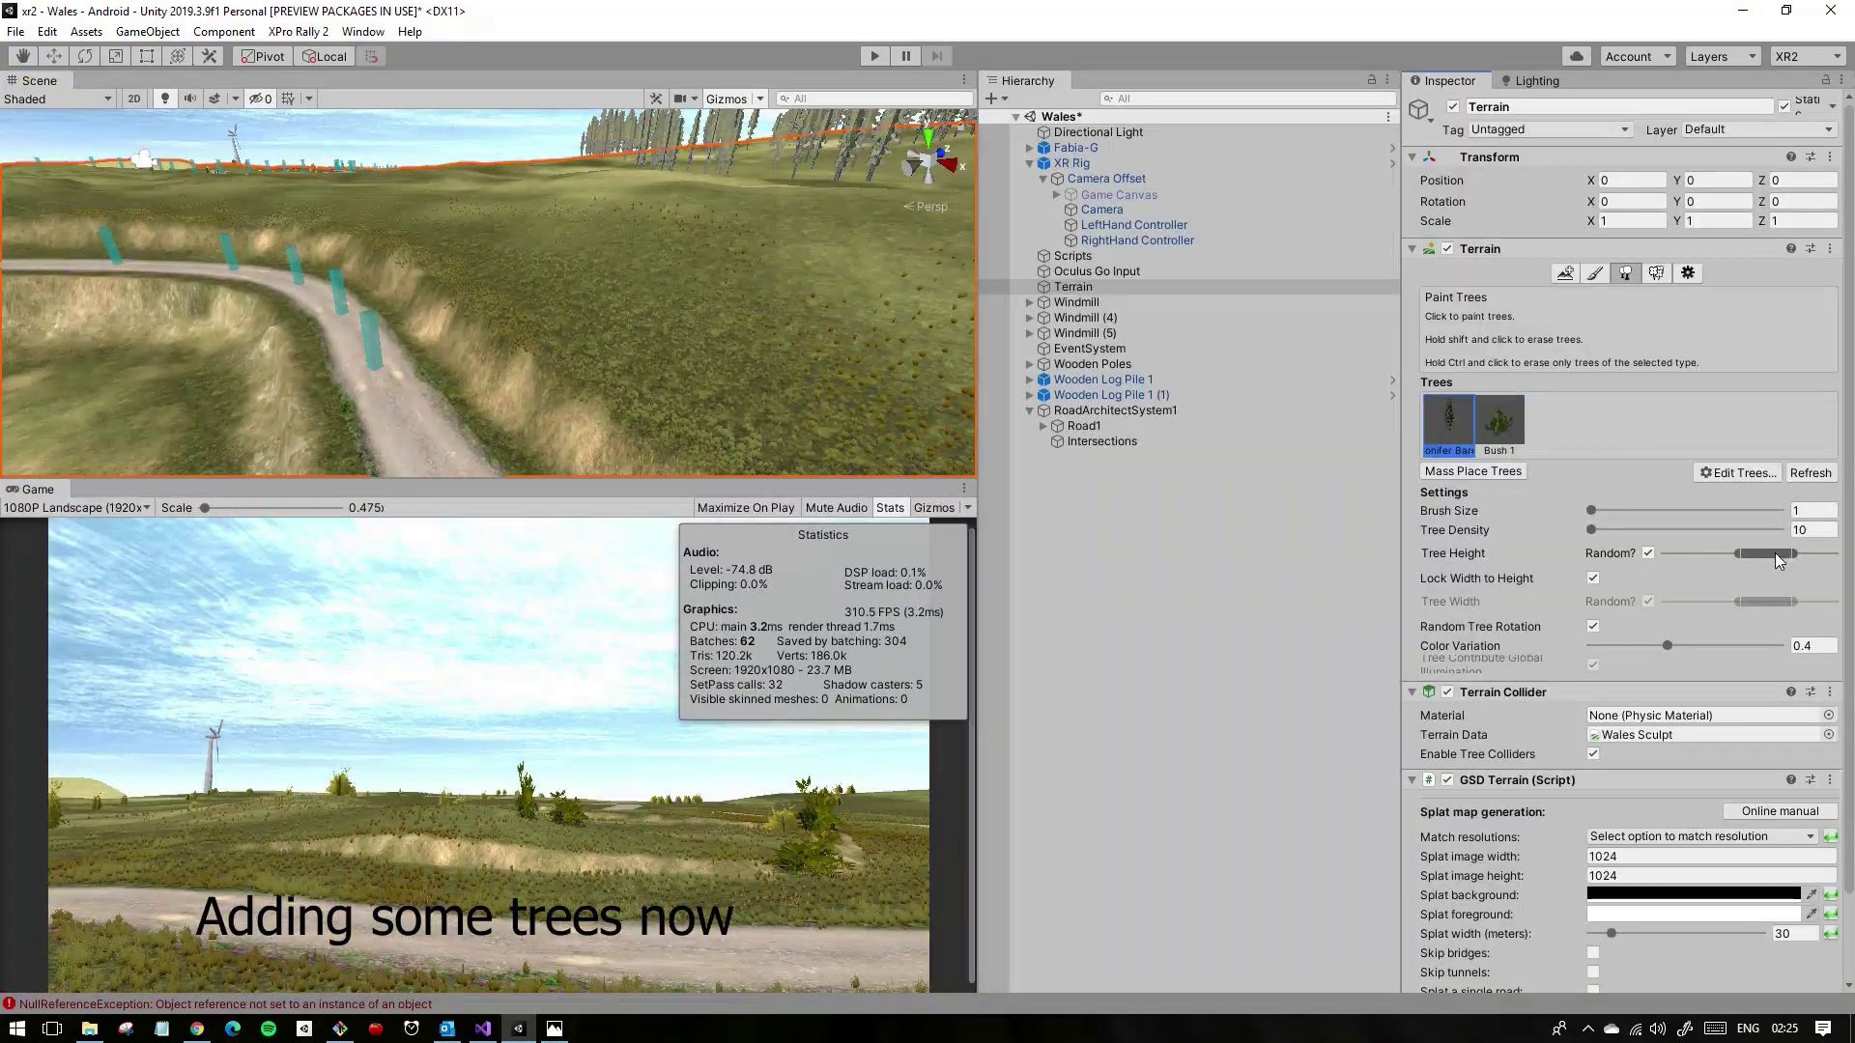
key("shift+space")
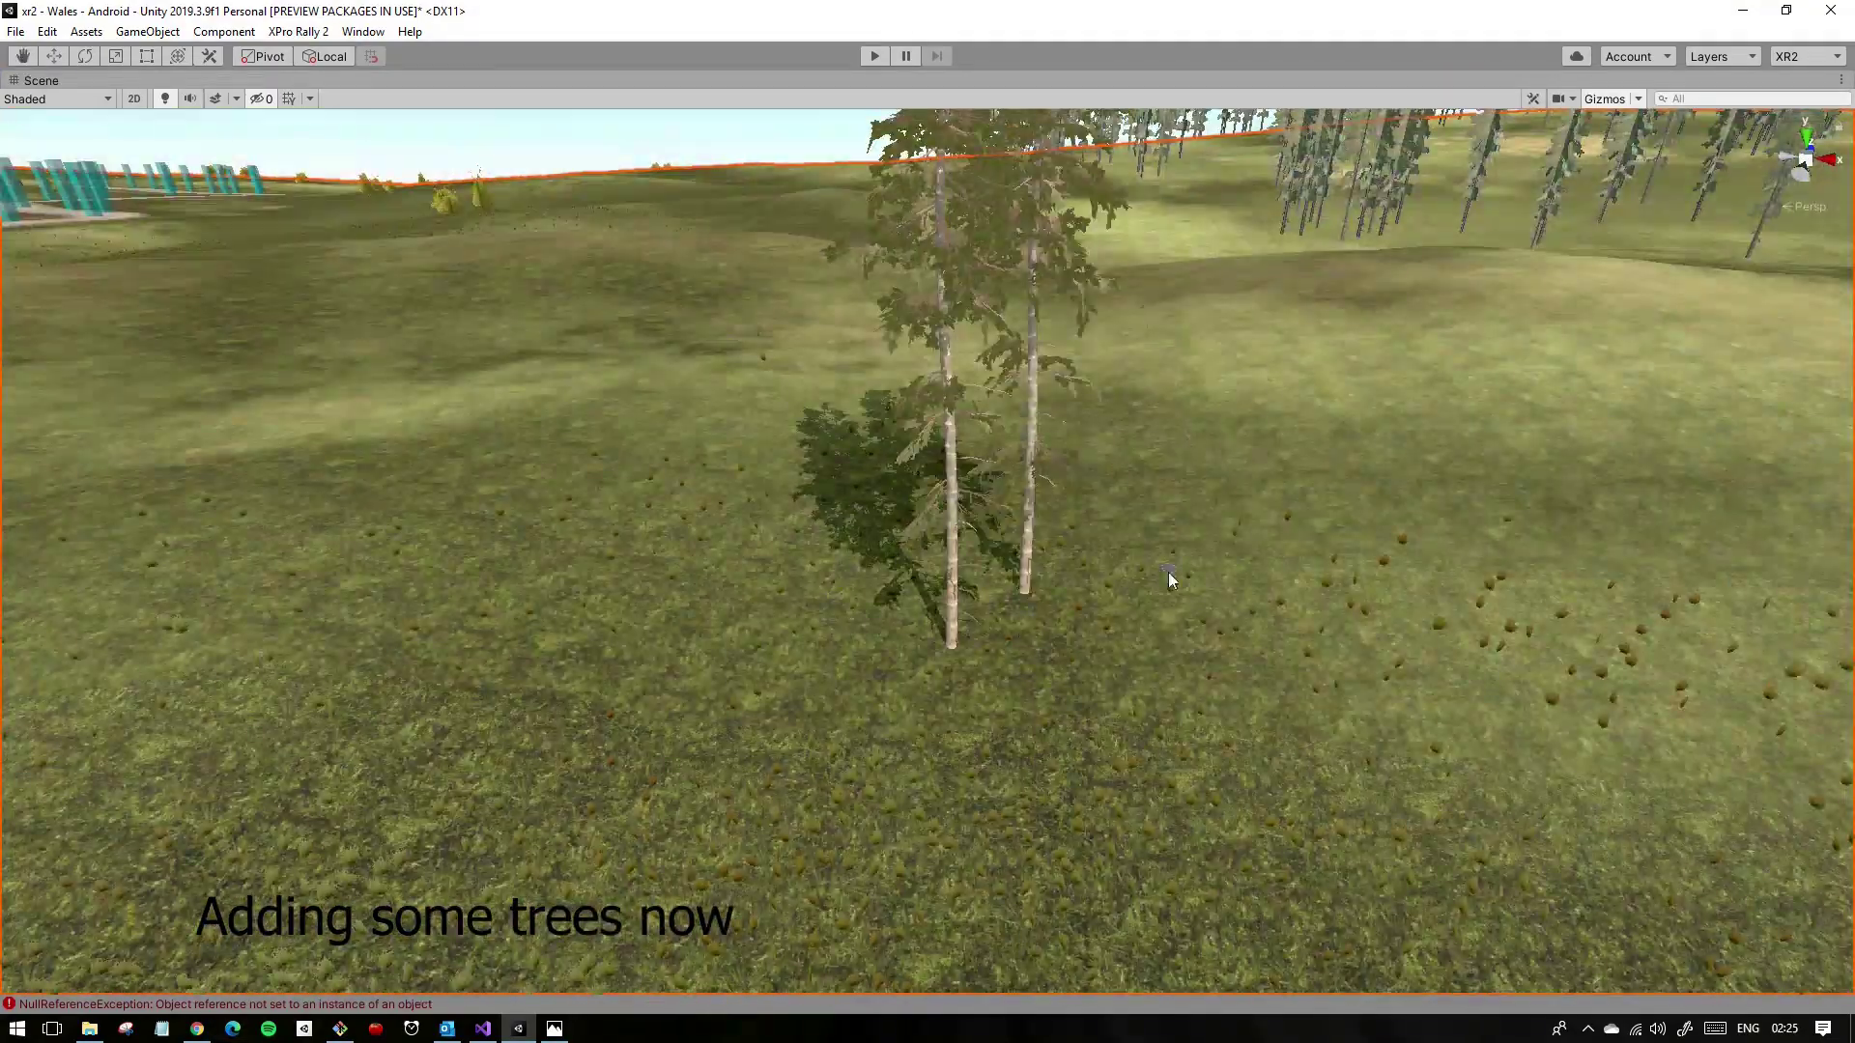
right_click_drag(1068, 419, 664, 576)
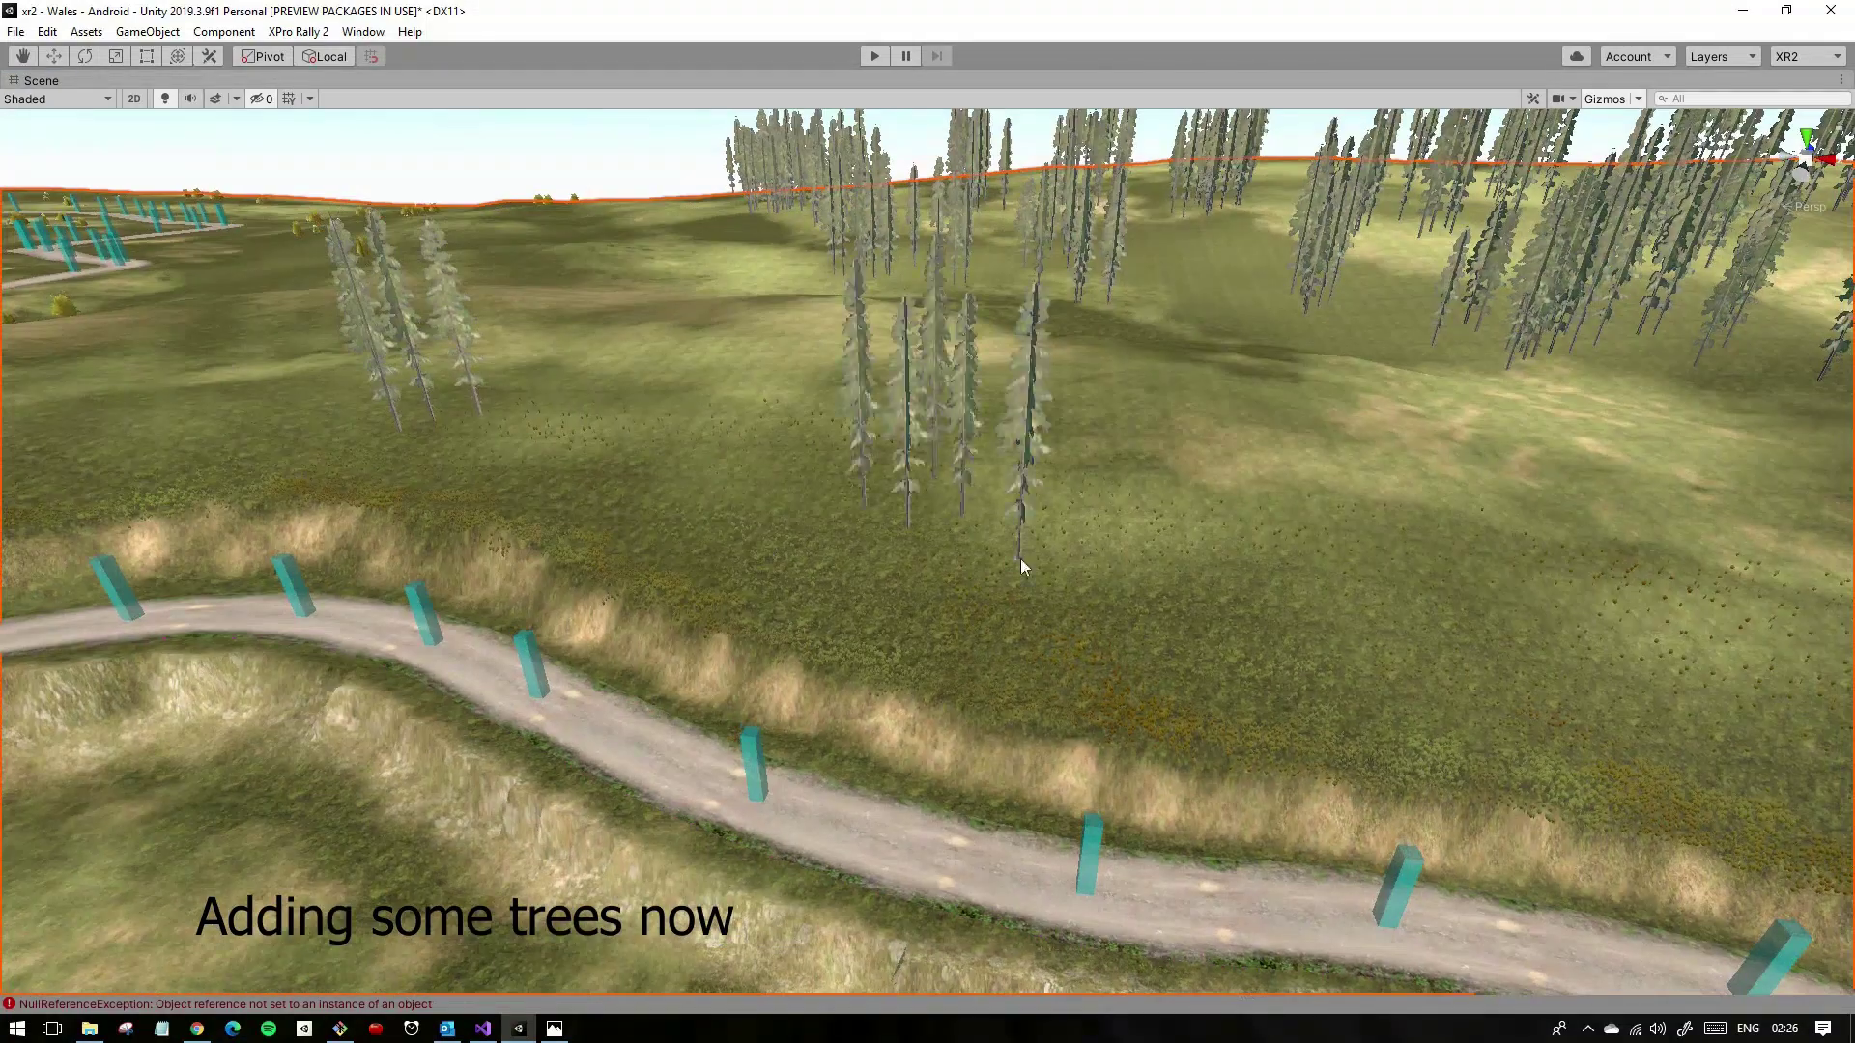
mouse_move(1024, 565)
right_mouse_down()
mouse_move(1213, 675)
mouse_move(623, 602)
right_mouse_up()
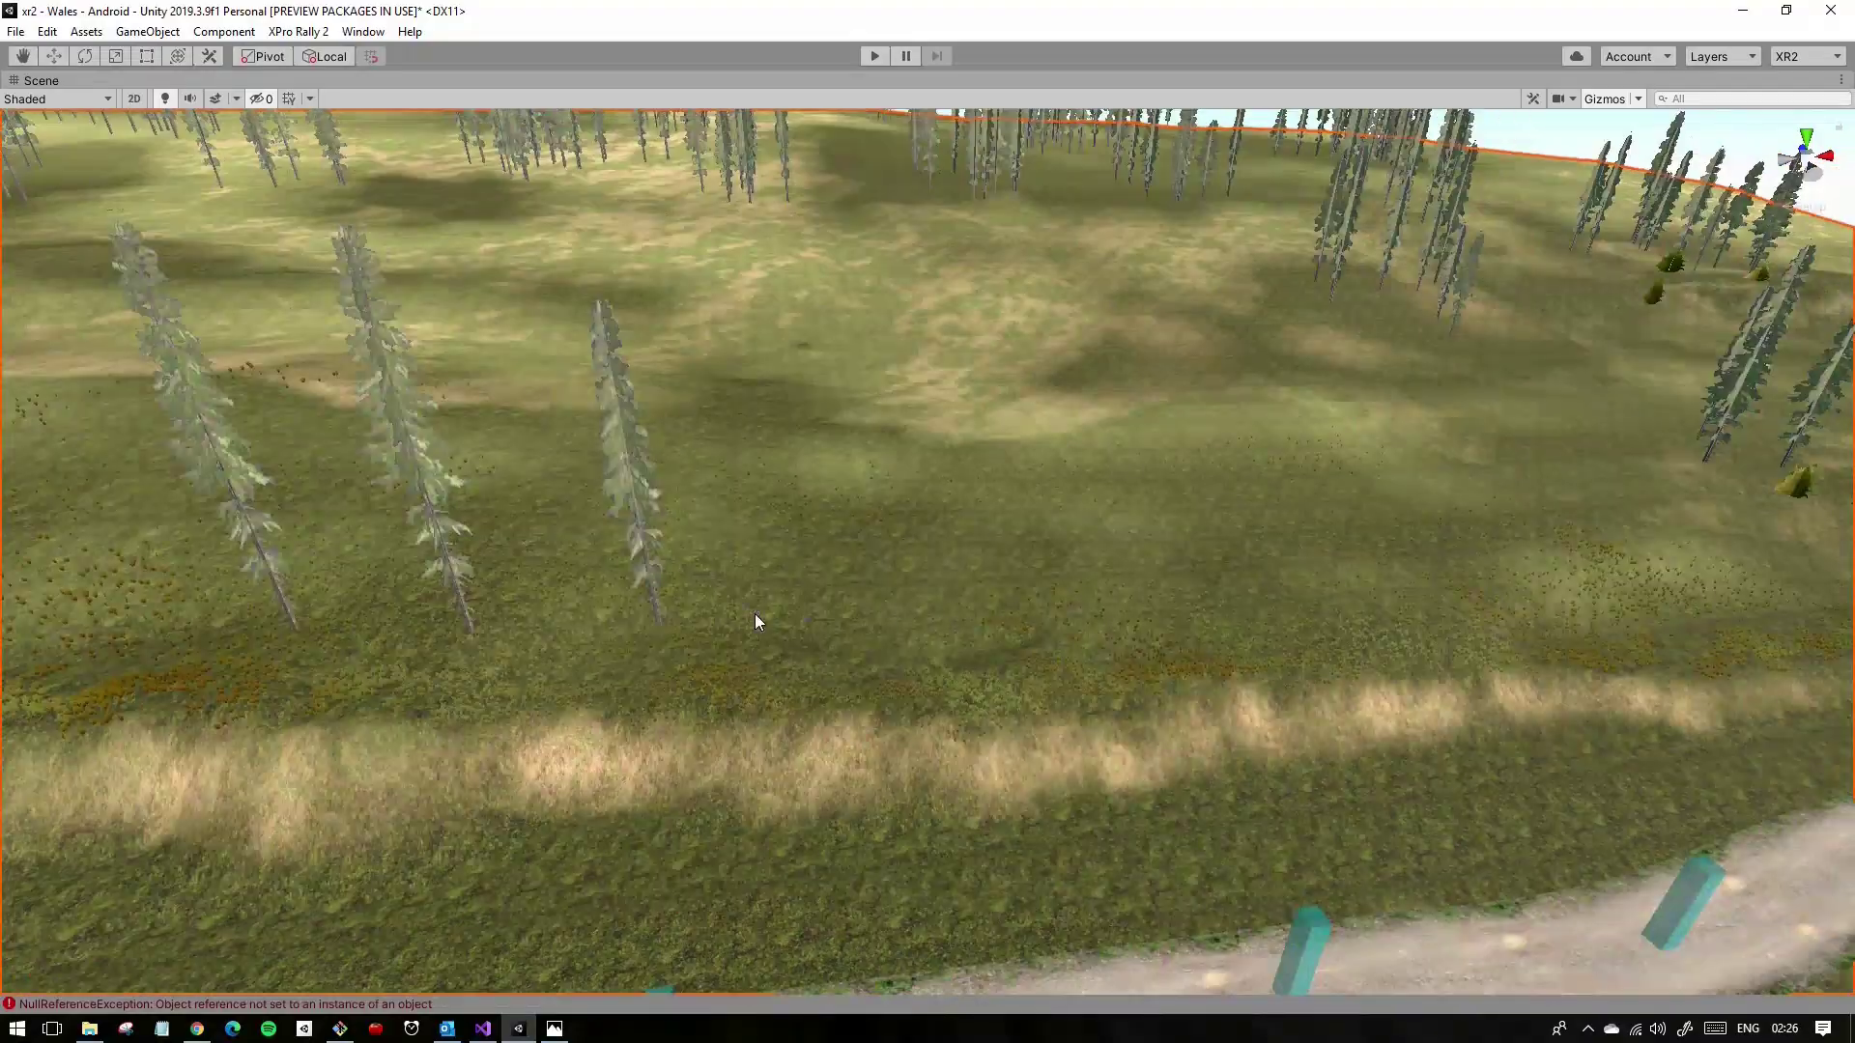
mouse_move(808, 641)
right_mouse_down("alt")
mouse_move(894, 529)
mouse_move(891, 431)
right_mouse_up("alt")
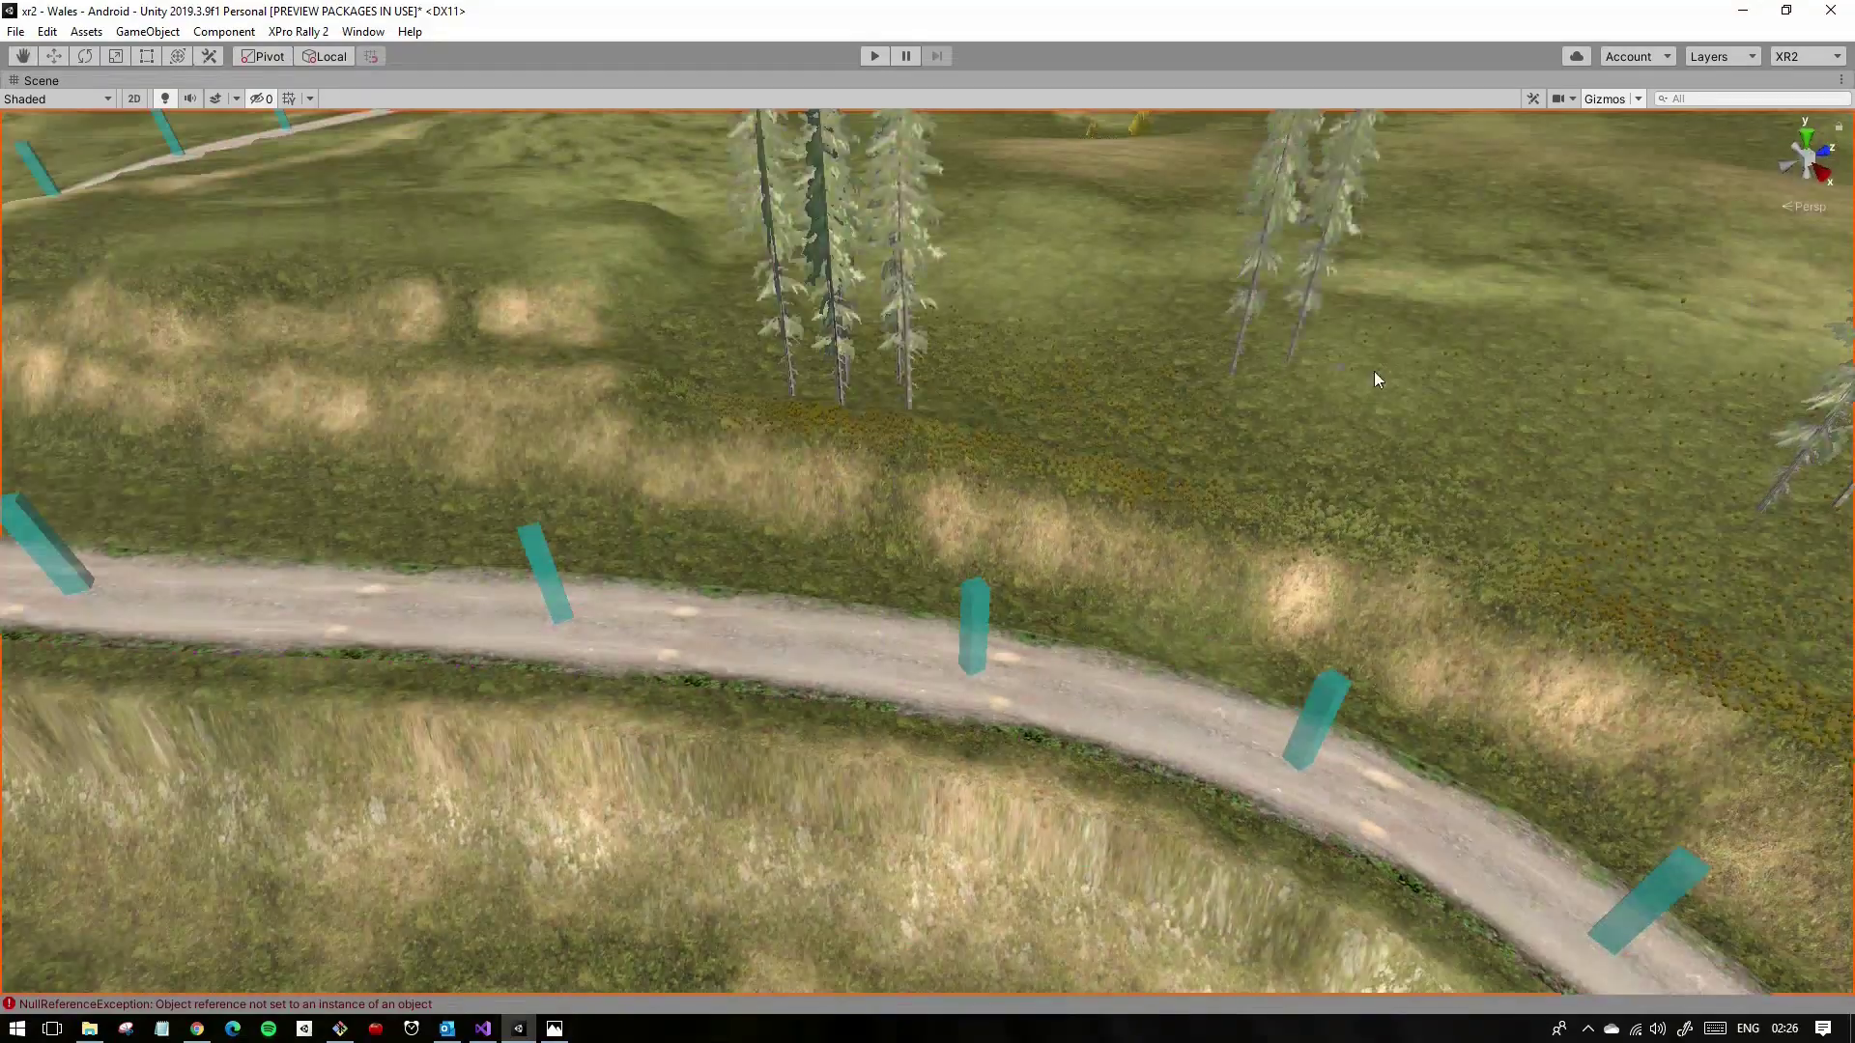
mouse_move(1377, 378)
right_mouse_down()
mouse_move(1043, 763)
mouse_move(964, 485)
right_mouse_up()
mouse_move(1441, 514)
left_mouse_down("alt")
mouse_move(1020, 593)
mouse_move(762, 447)
left_mouse_up("alt")
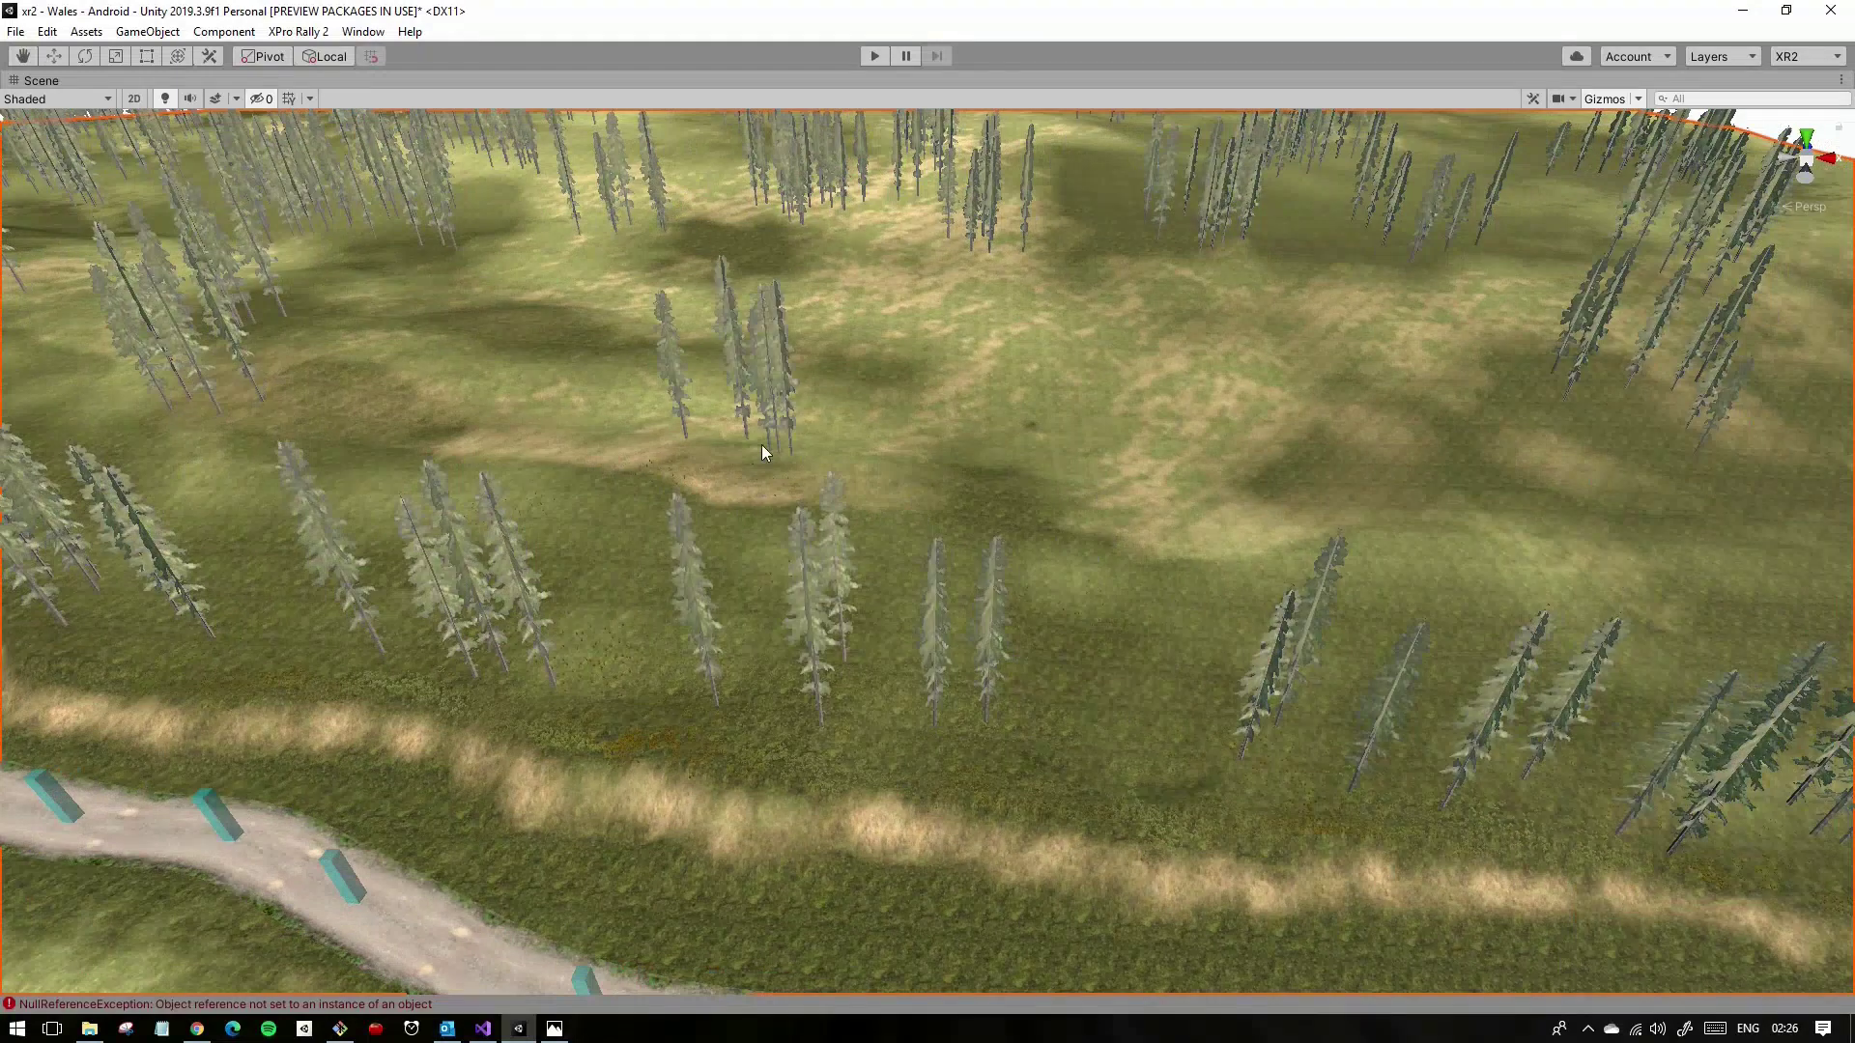
left_click_drag(1022, 507, 1160, 578, "alt")
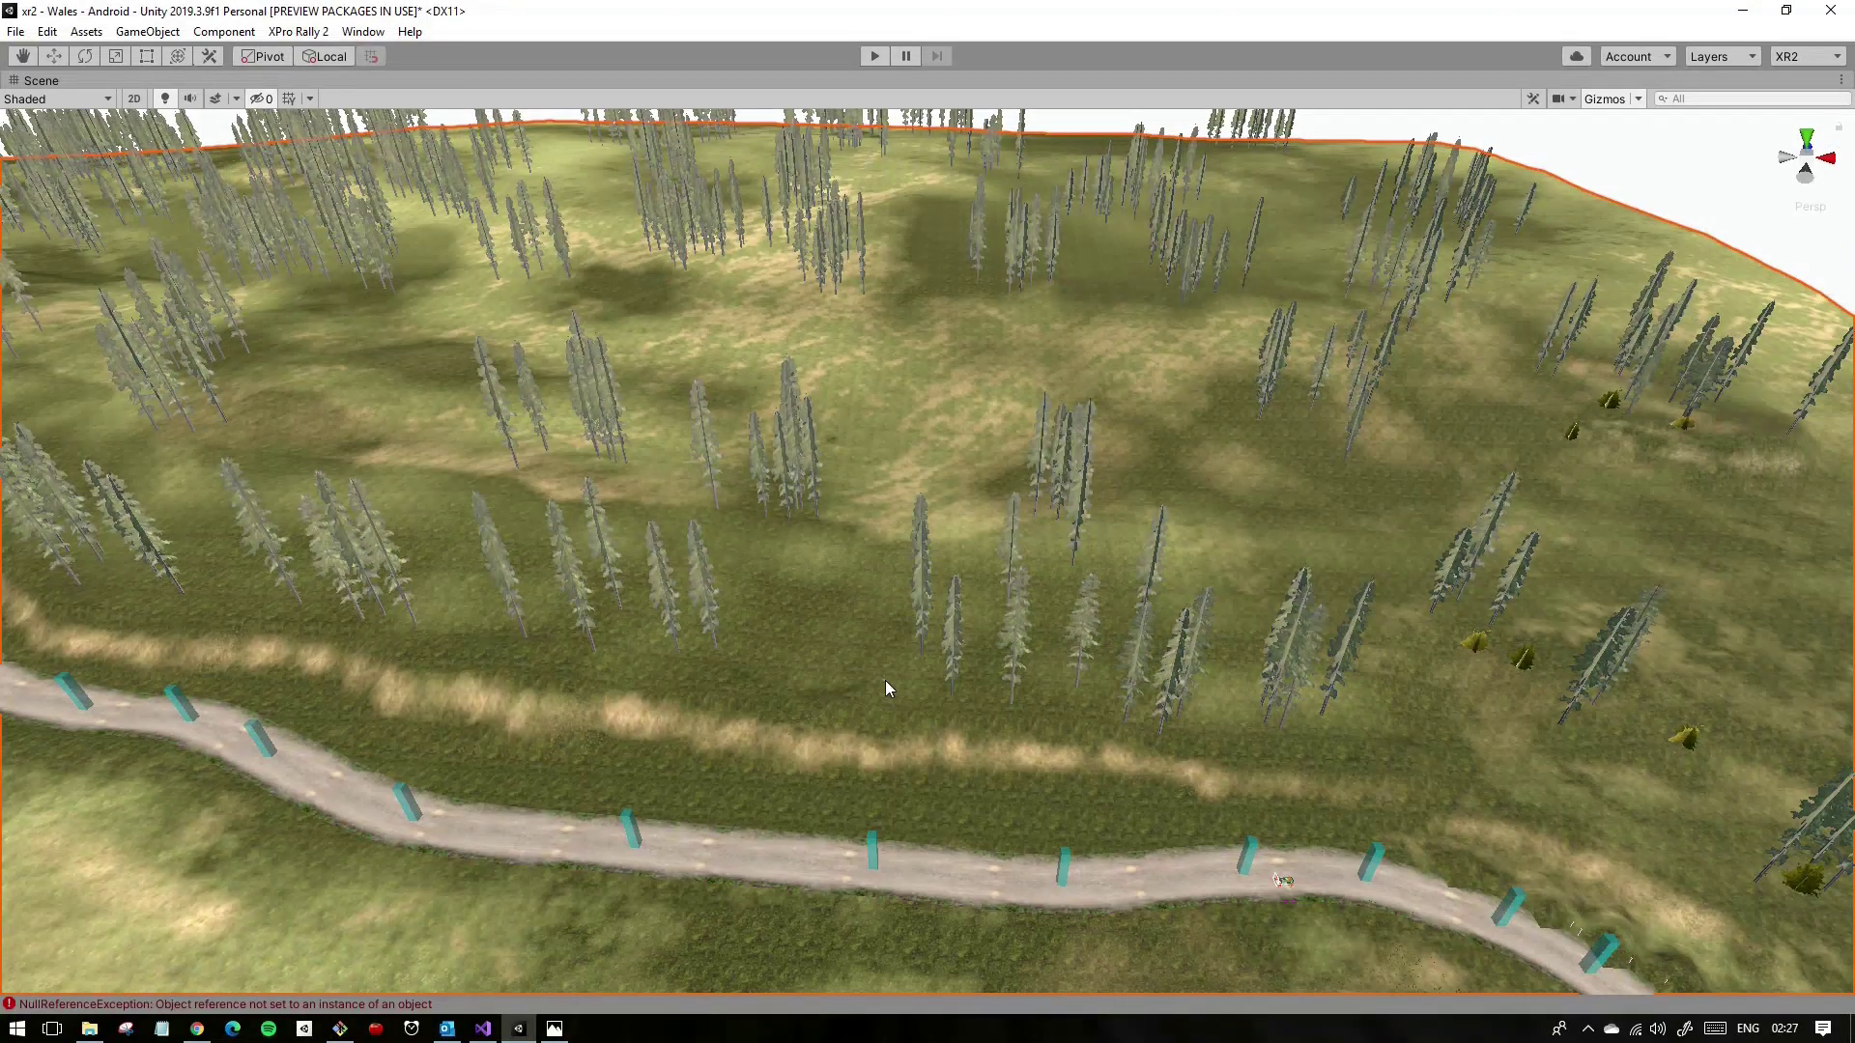
key("shift+space")
key("shift+space")
Step: Select the dark green terrain layer in Paint Texture, then start Play mode to preview the stage
key("shift+space")
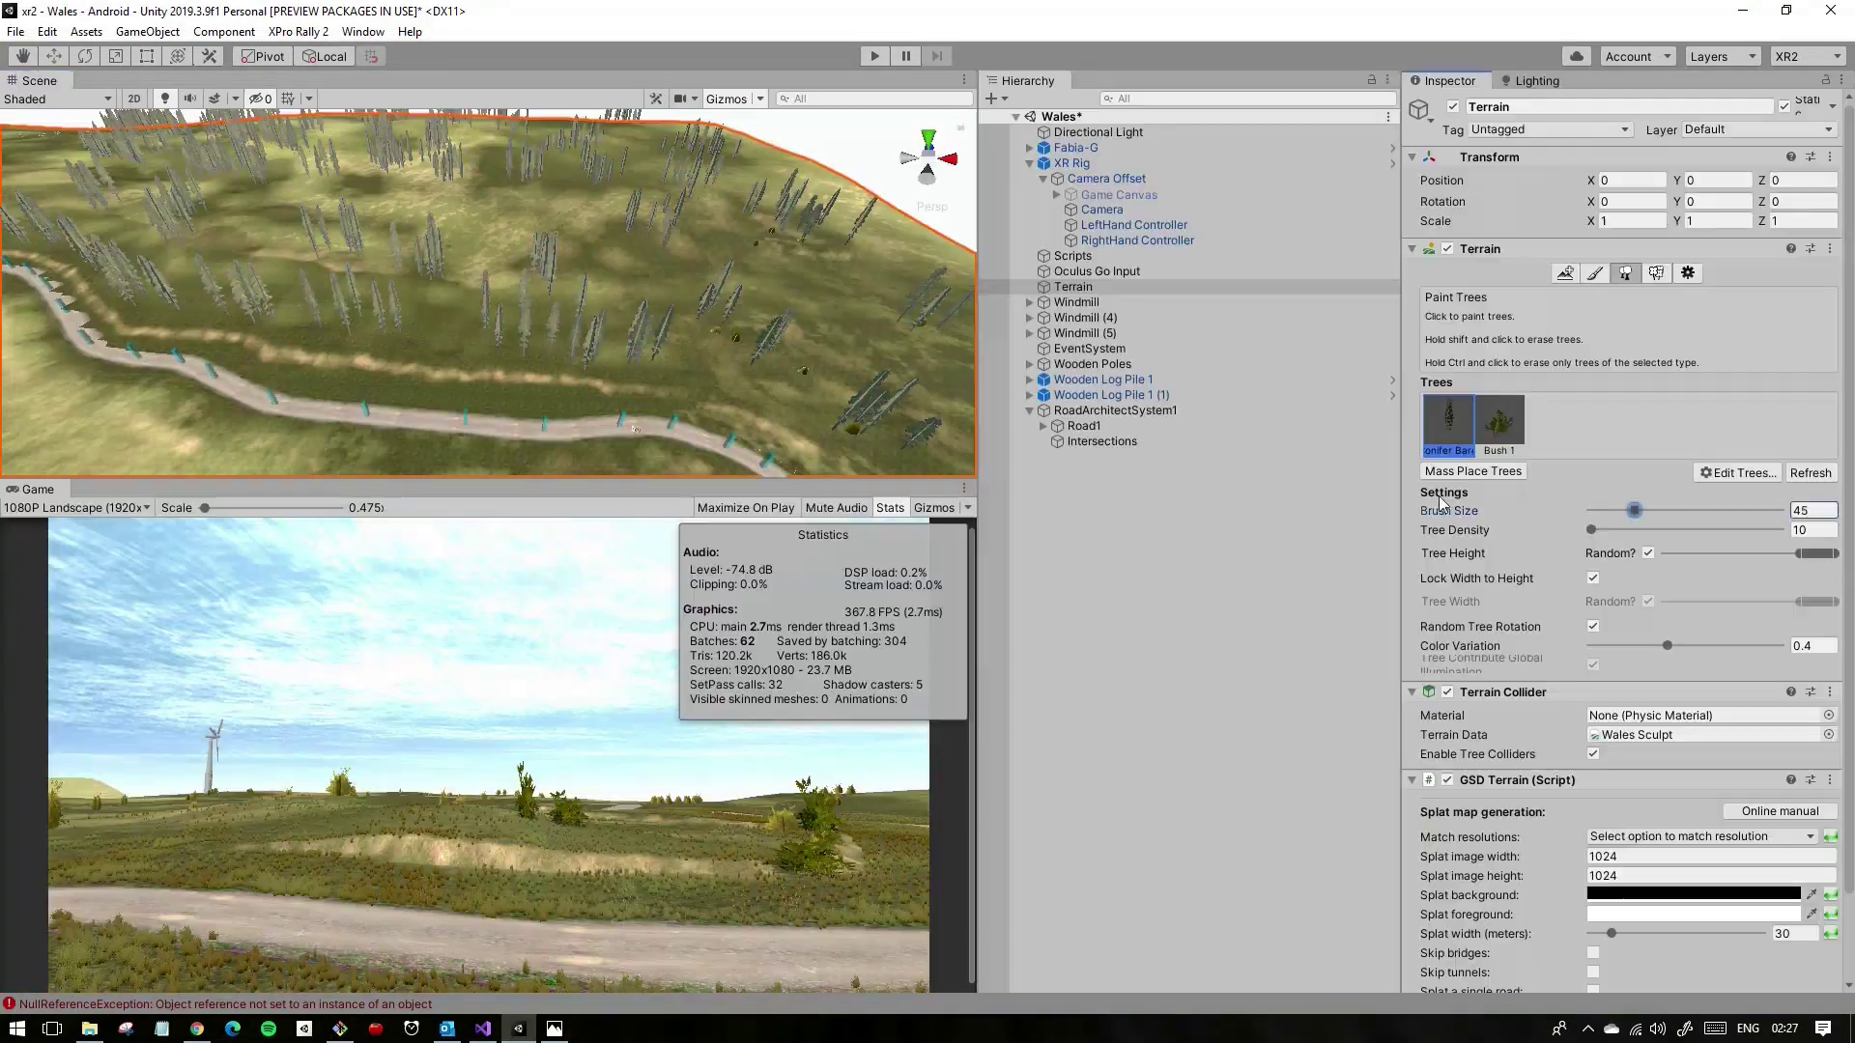
key("shift+space")
mouse_move(1150, 644)
left_mouse_down("alt")
mouse_move(728, 483)
mouse_move(866, 553)
left_mouse_up("alt")
key("shift+space")
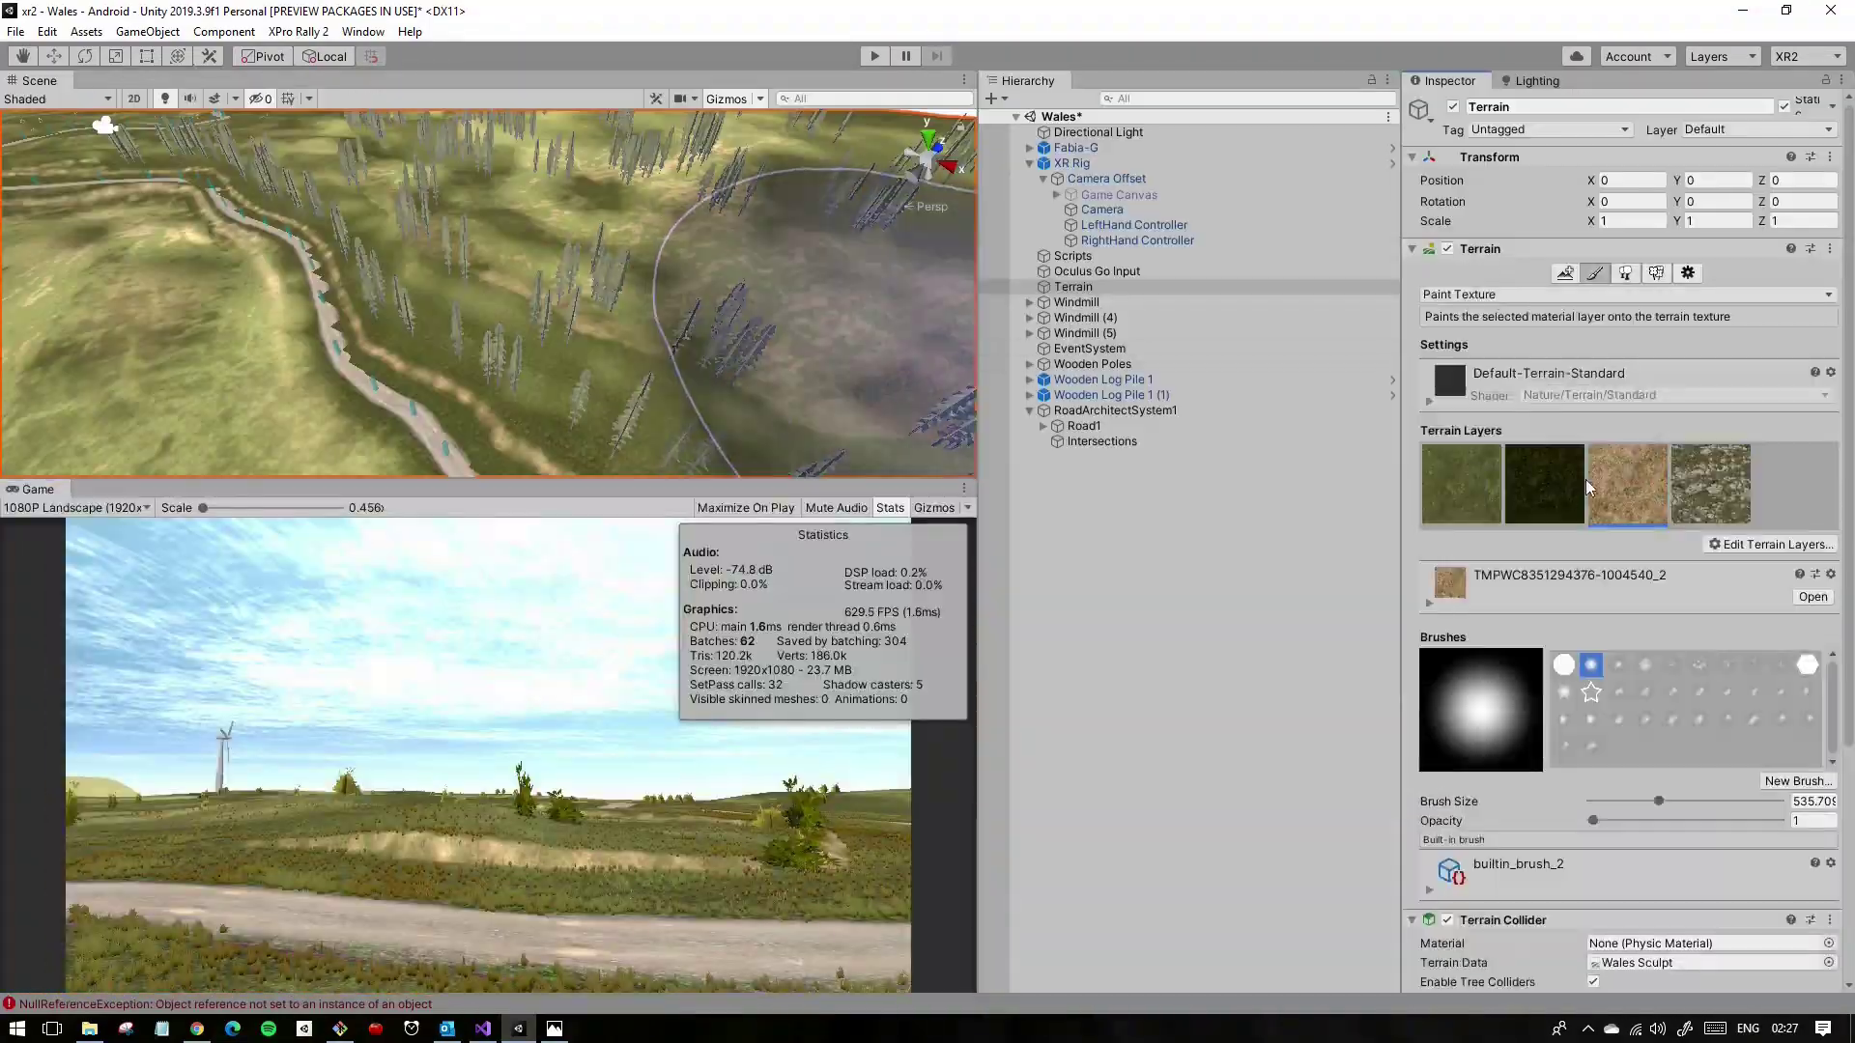
key("shift+space")
mouse_move(628, 301)
left_mouse_down("alt")
mouse_move(1177, 672)
mouse_move(1061, 531)
left_mouse_up("alt")
key("shift+space")
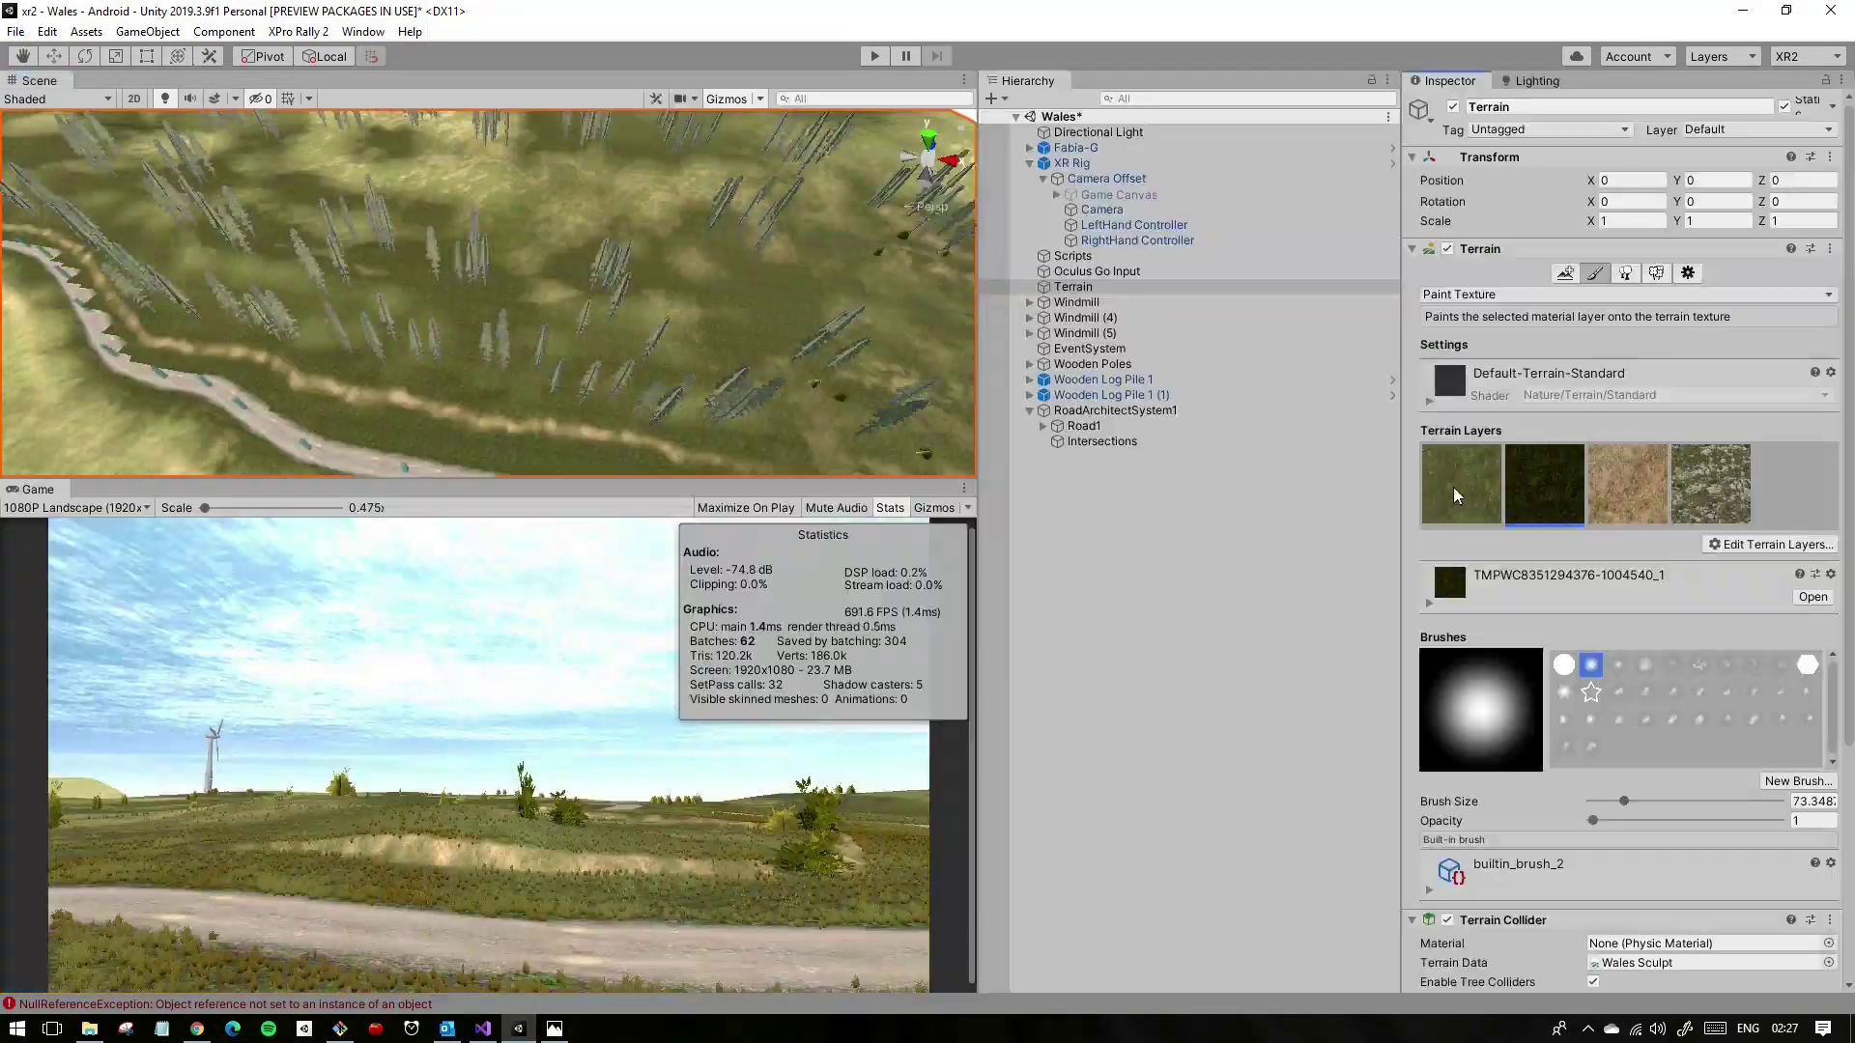
key("shift+space")
key("ctrl+p")
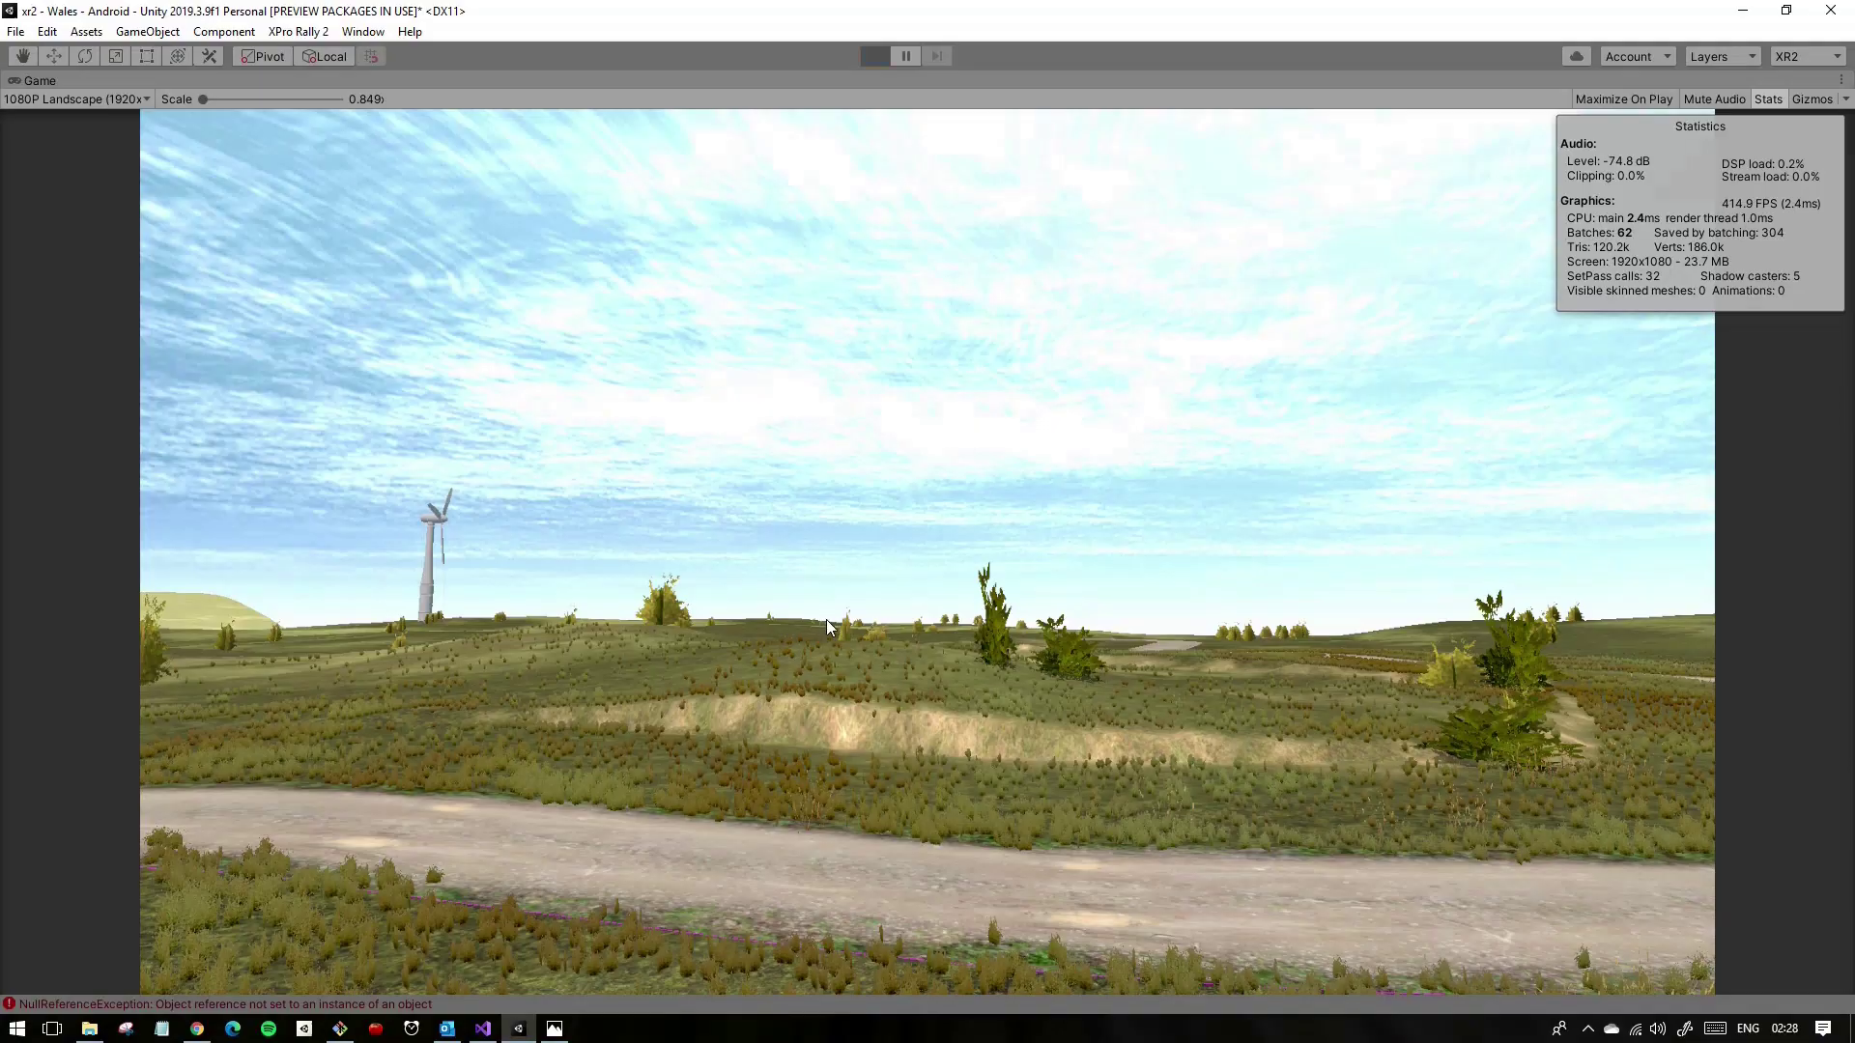
Step: Raise Billboard Start to 184 so conifers render high-poly, add Bush 1, and test-drive the stage
key("c")
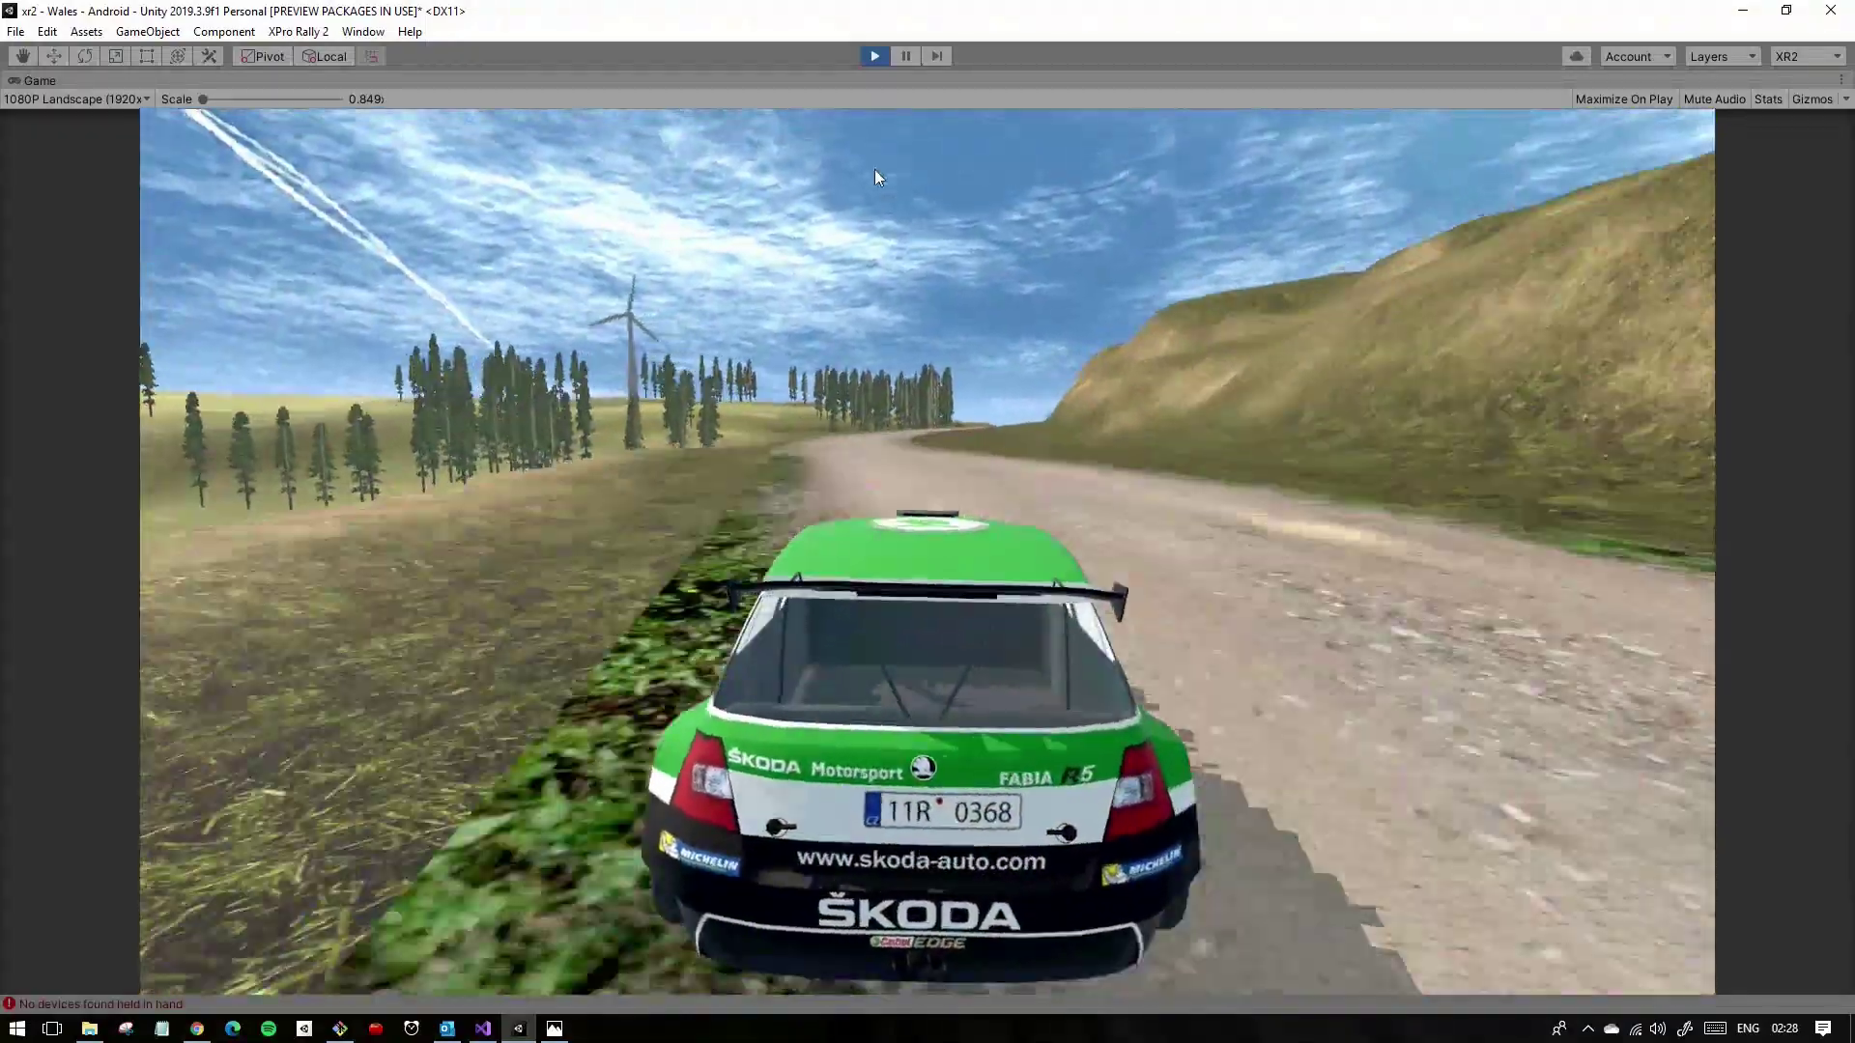
left_click(874, 55)
left_click(1687, 293)
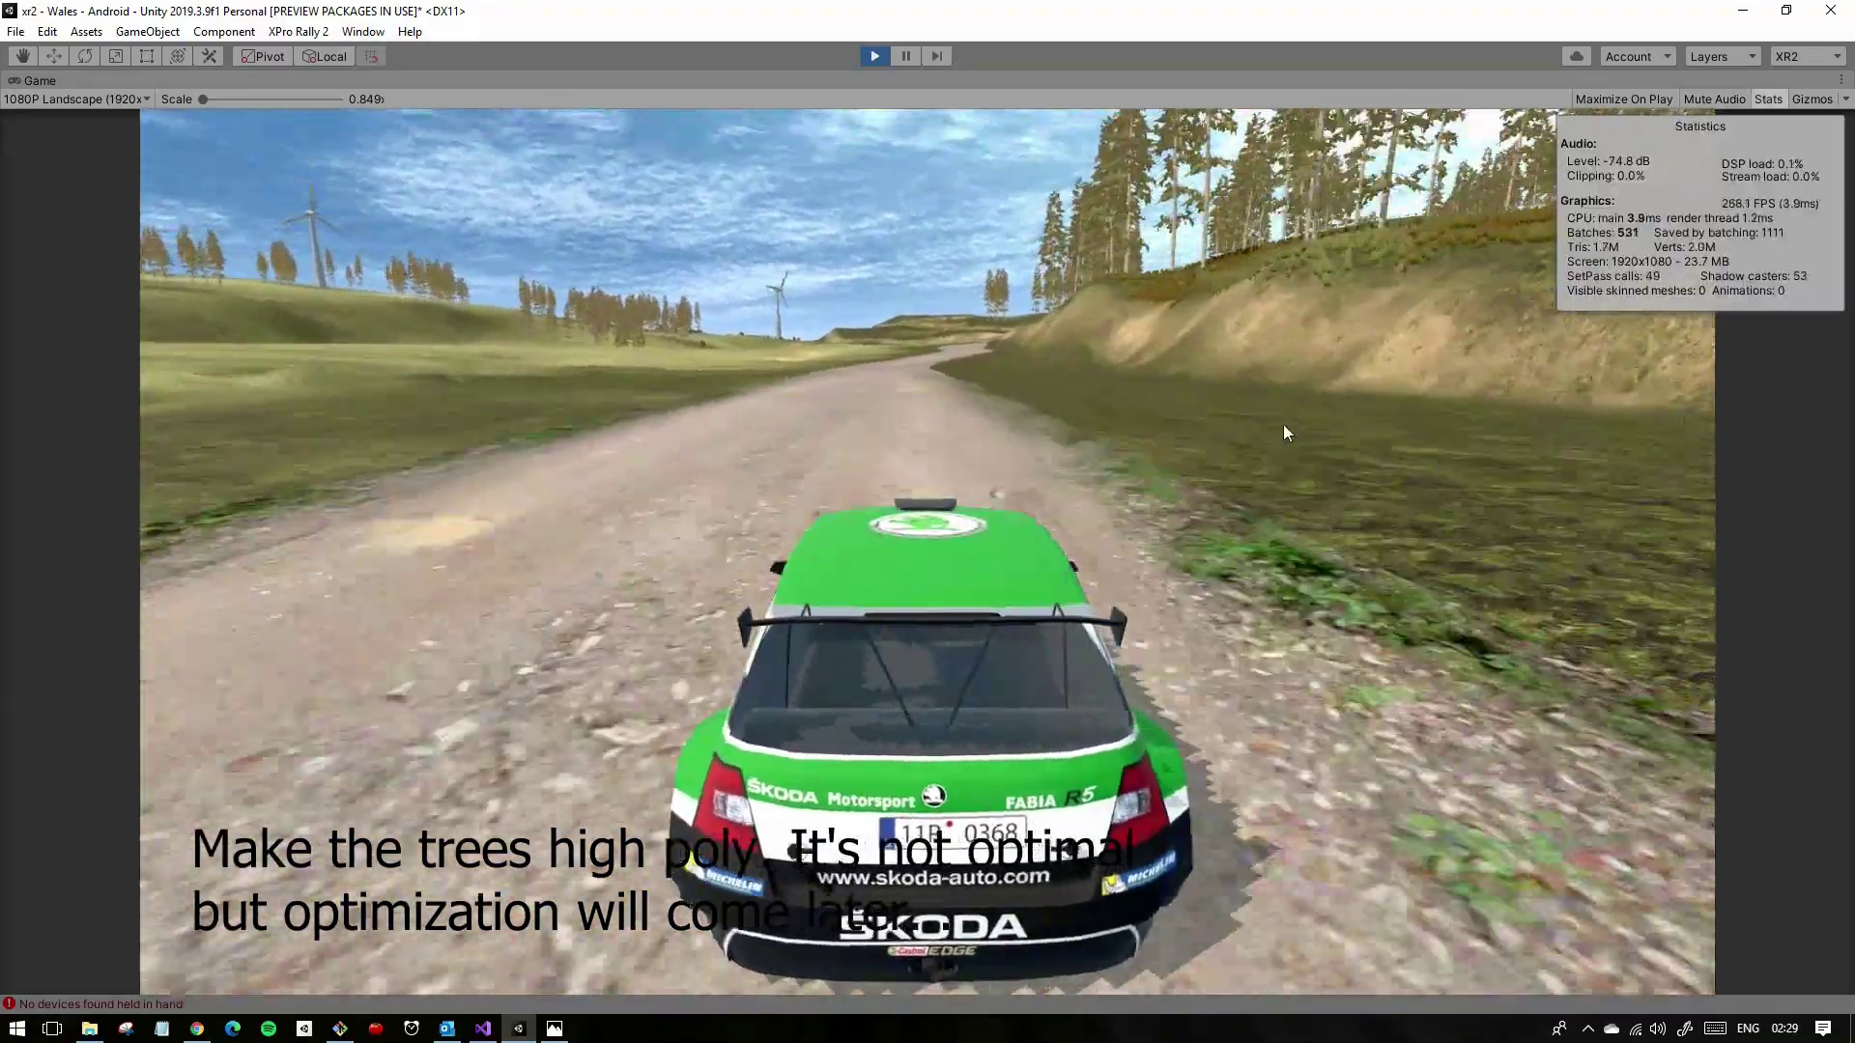
key("ctrl+p")
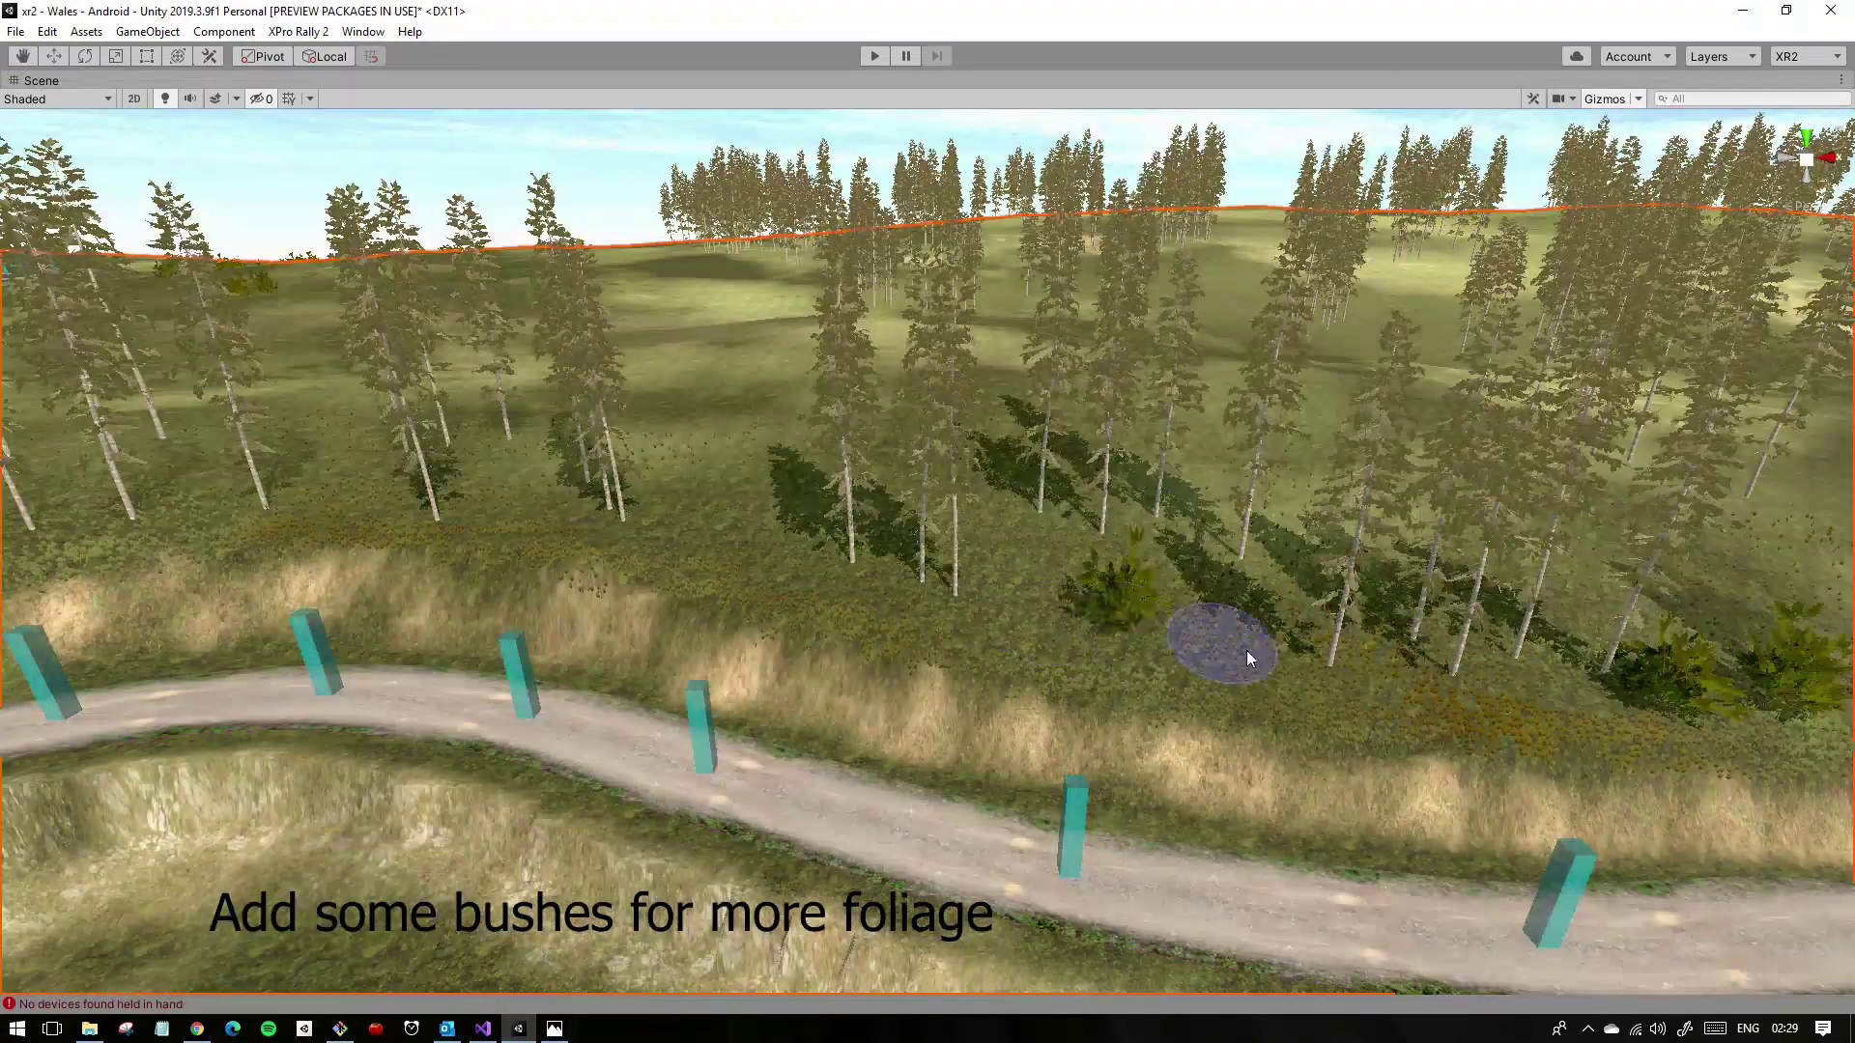
Step: Paint Bush 1 bushes into the gaps between the conifers beside the gravel road
mouse_move(1246, 652)
middle_mouse_down()
mouse_move(734, 585)
mouse_move(770, 577)
middle_mouse_up()
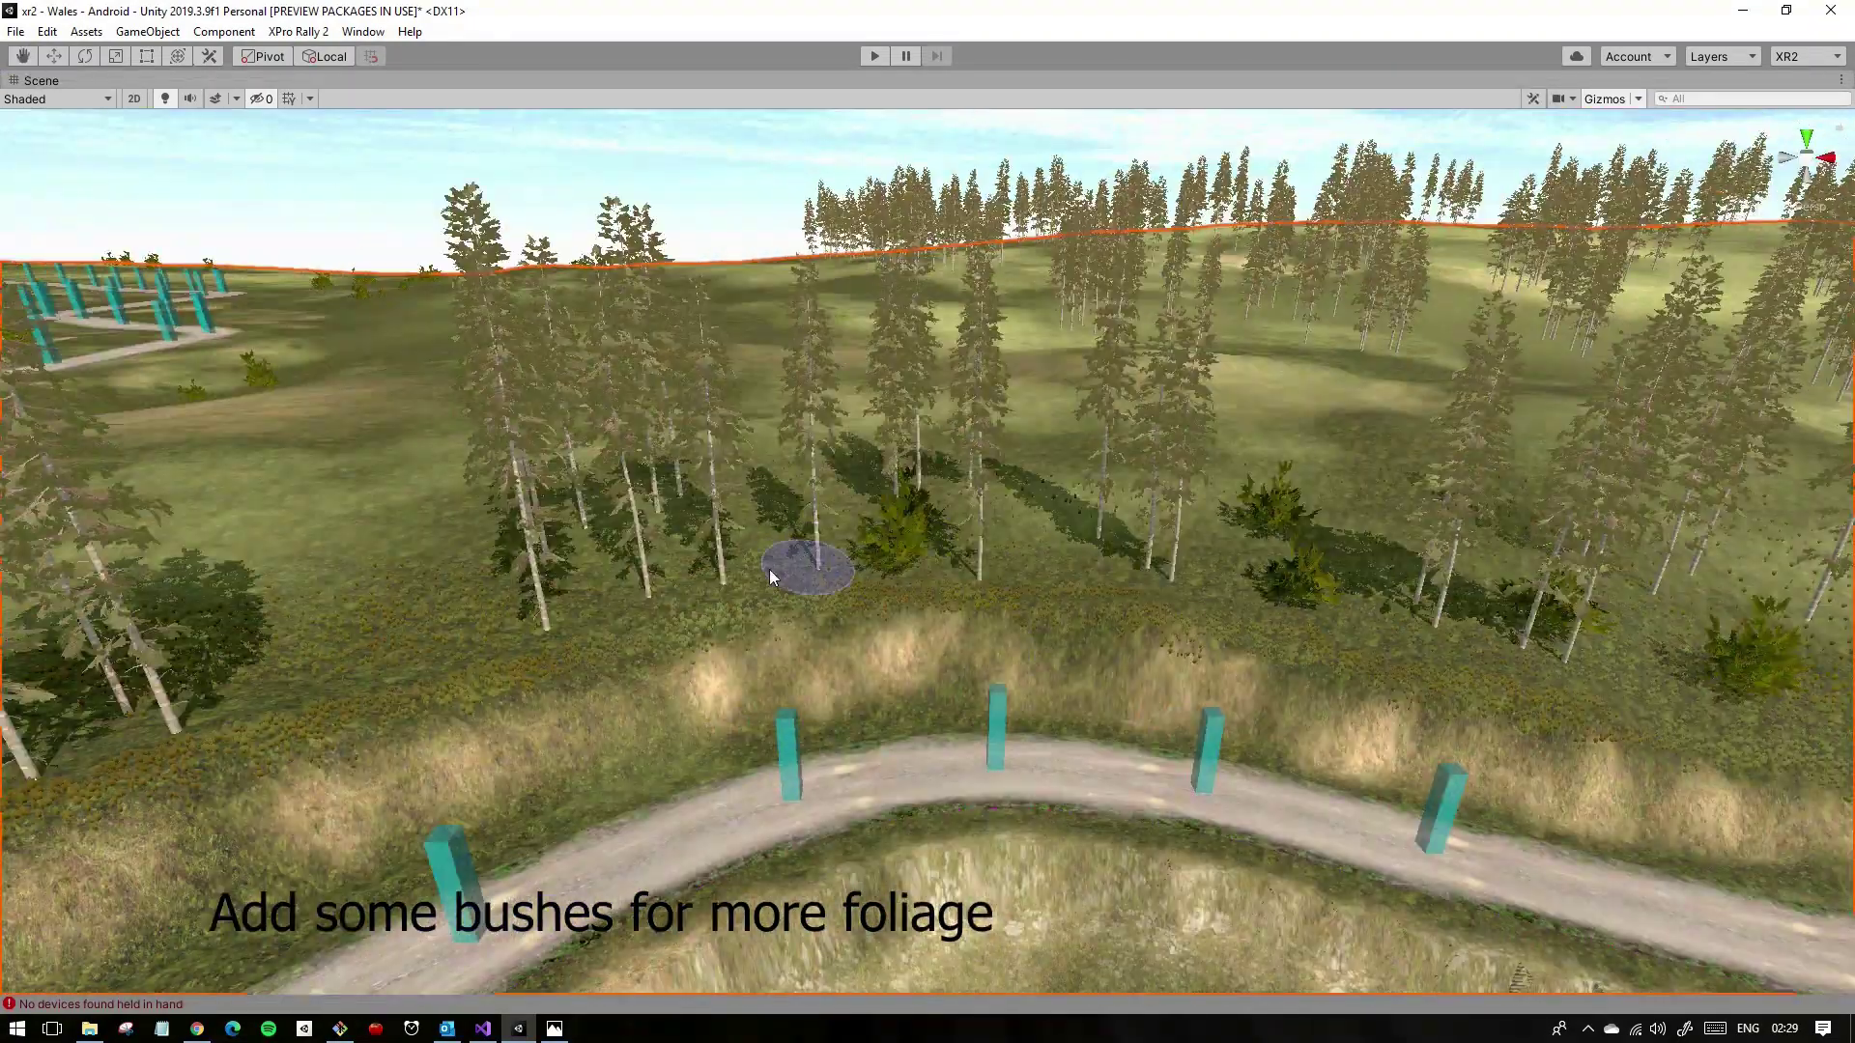
scroll(738, 667, "up", 5)
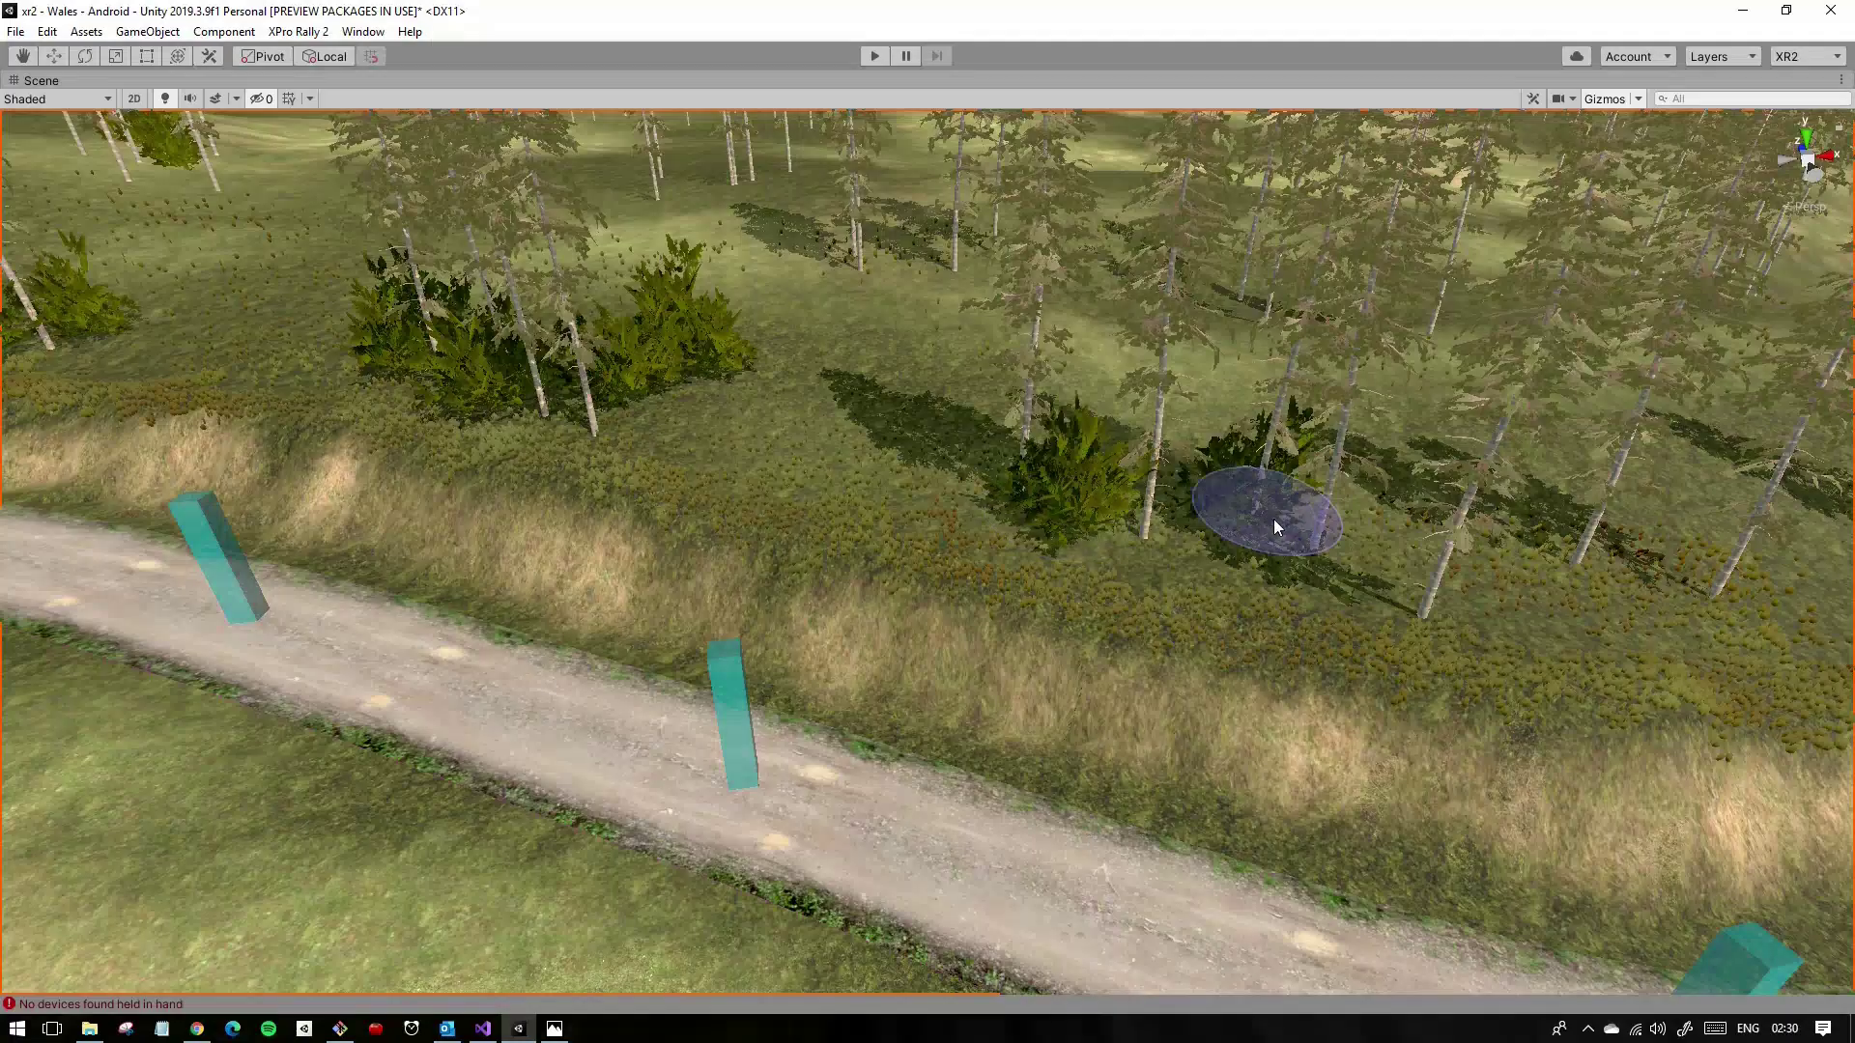
scroll(866, 537, "down", 3)
scroll(994, 538, "down", 3)
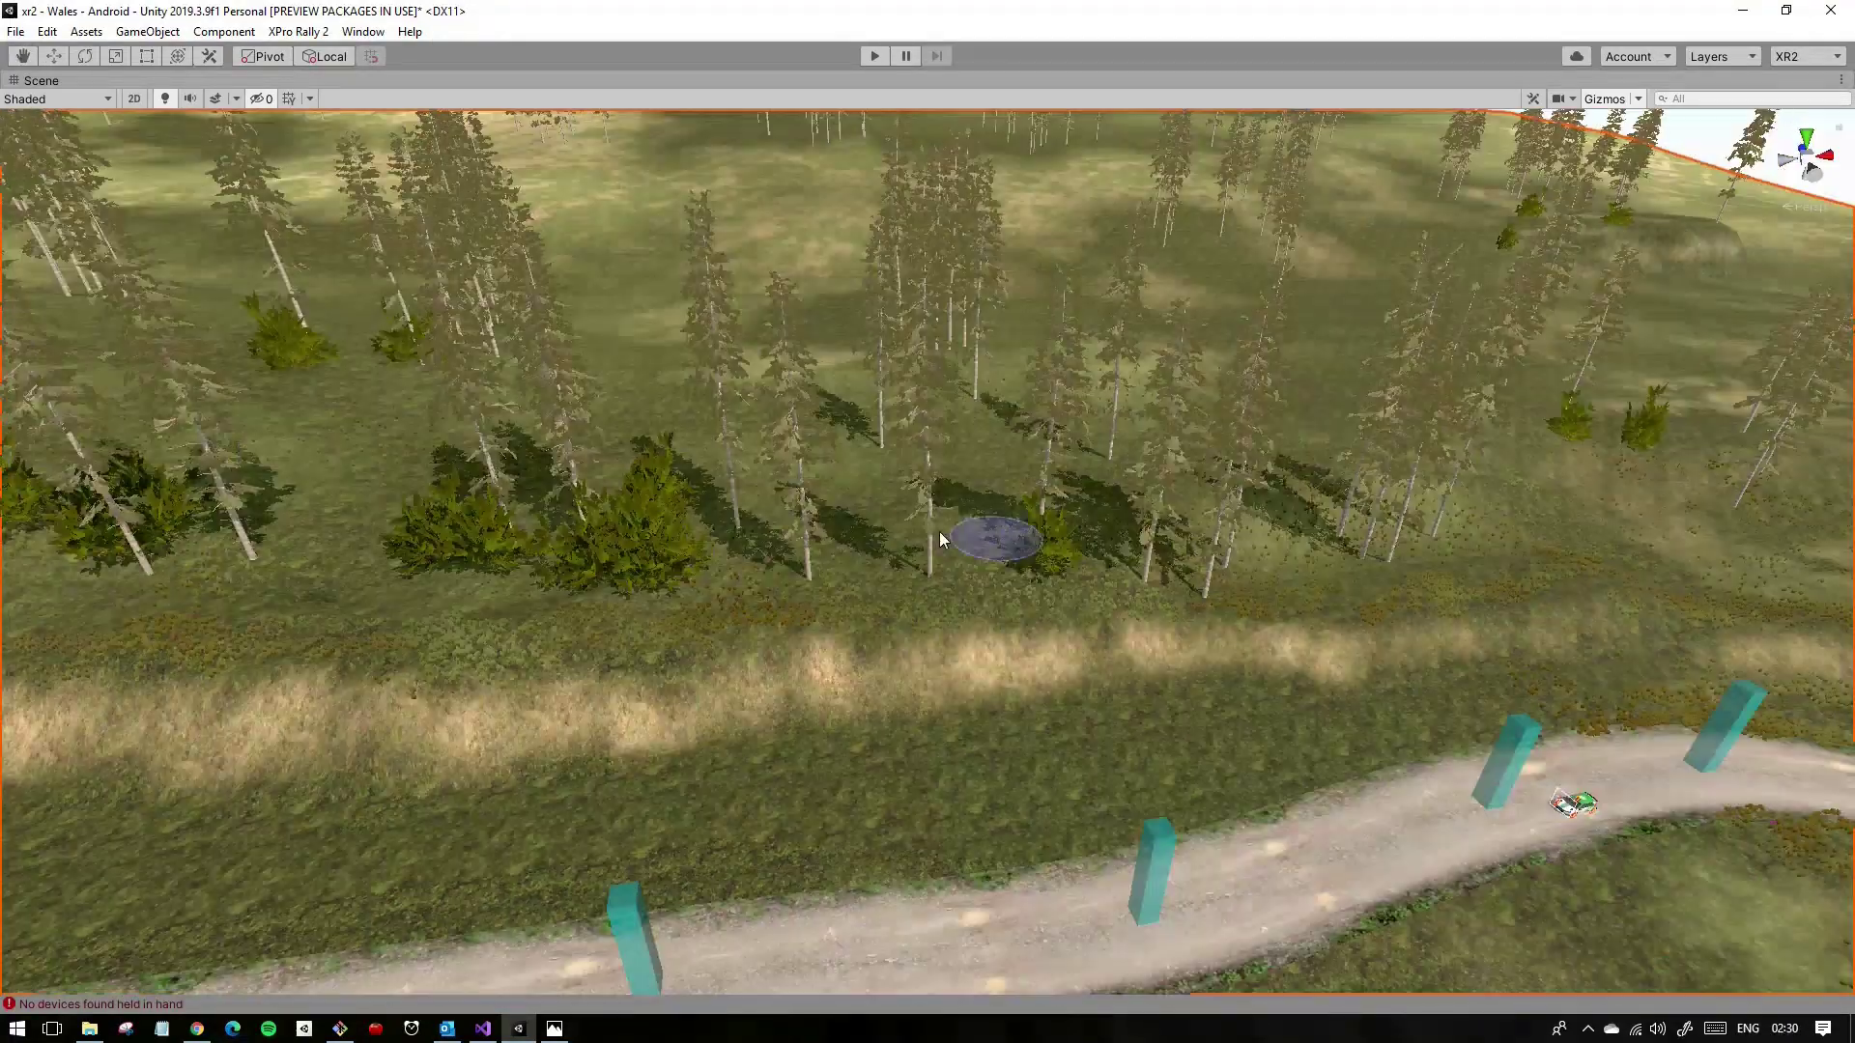
scroll(1201, 530, "down", 3)
scroll(665, 448, "down", 5)
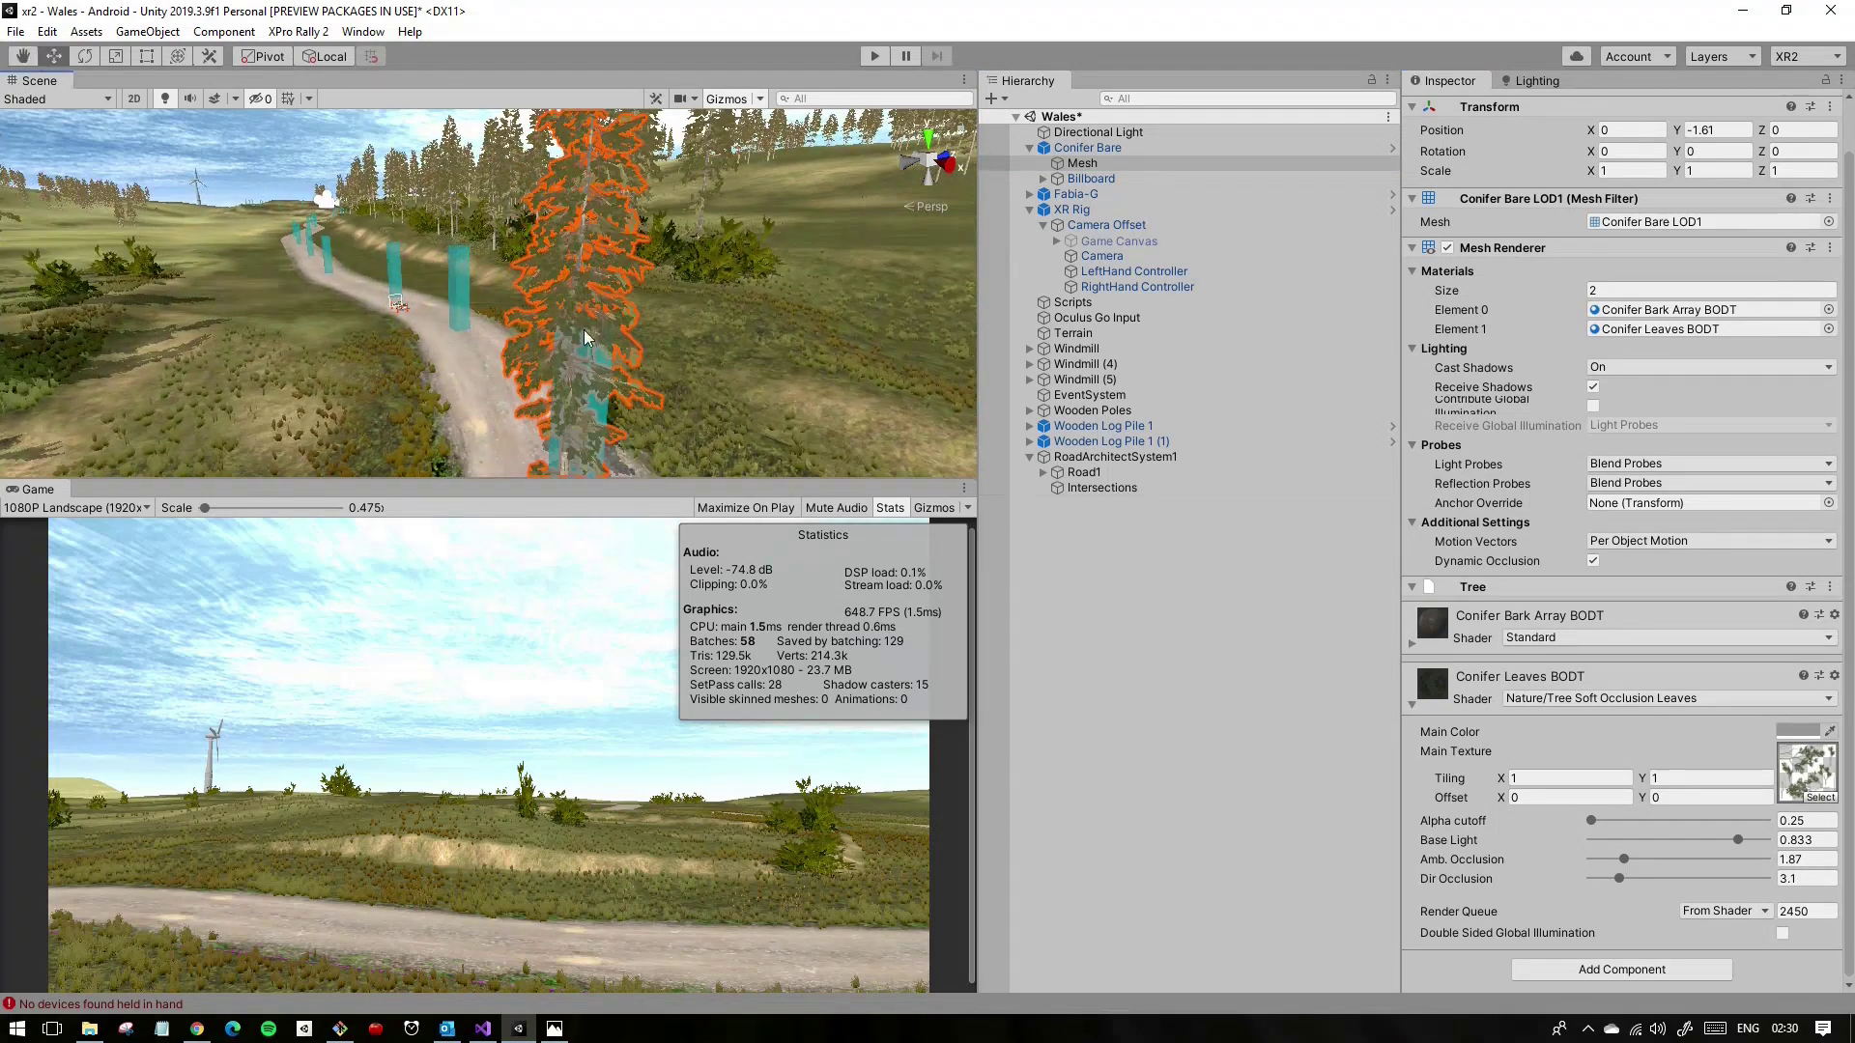
Step: Tint the Conifer Leaves BODT main colour grey-green (646F5E) and set Amb. Occlusion to 10
left_click(1798, 731)
left_click(1502, 264)
left_click(1527, 368)
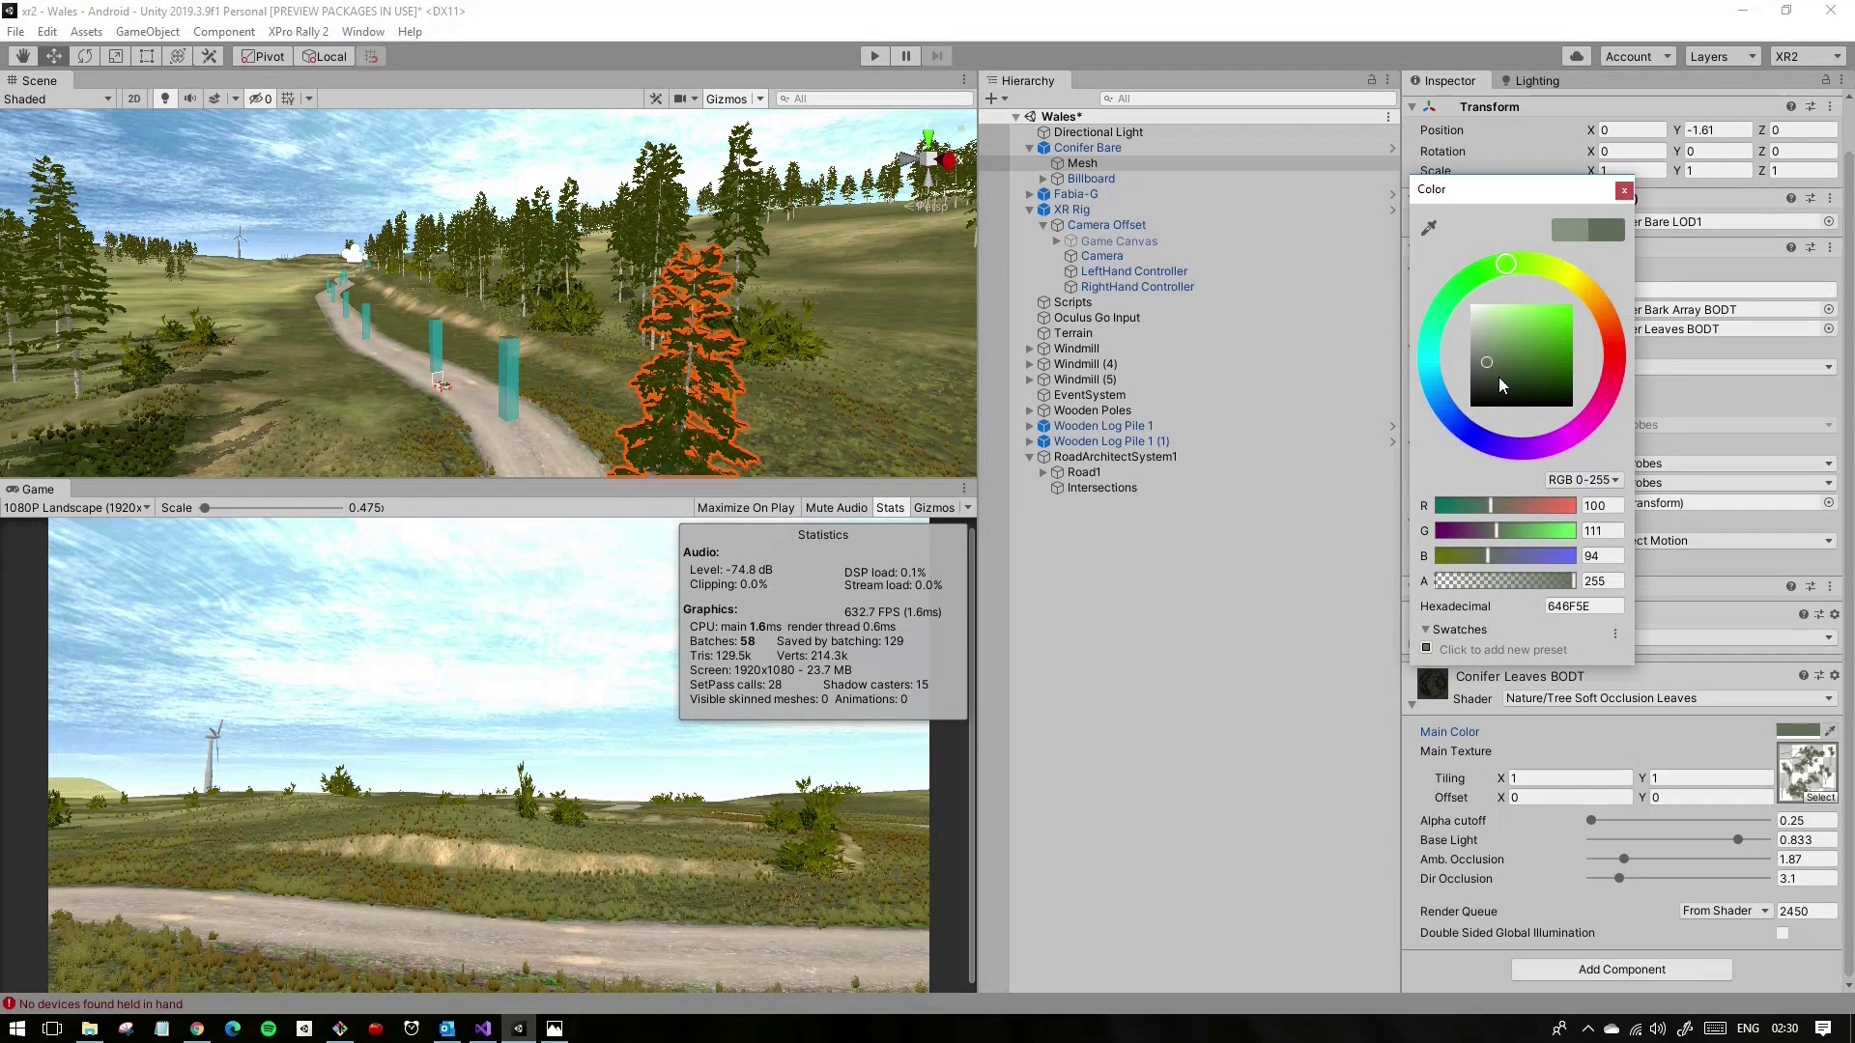
left_click_drag(1624, 859, 1750, 842)
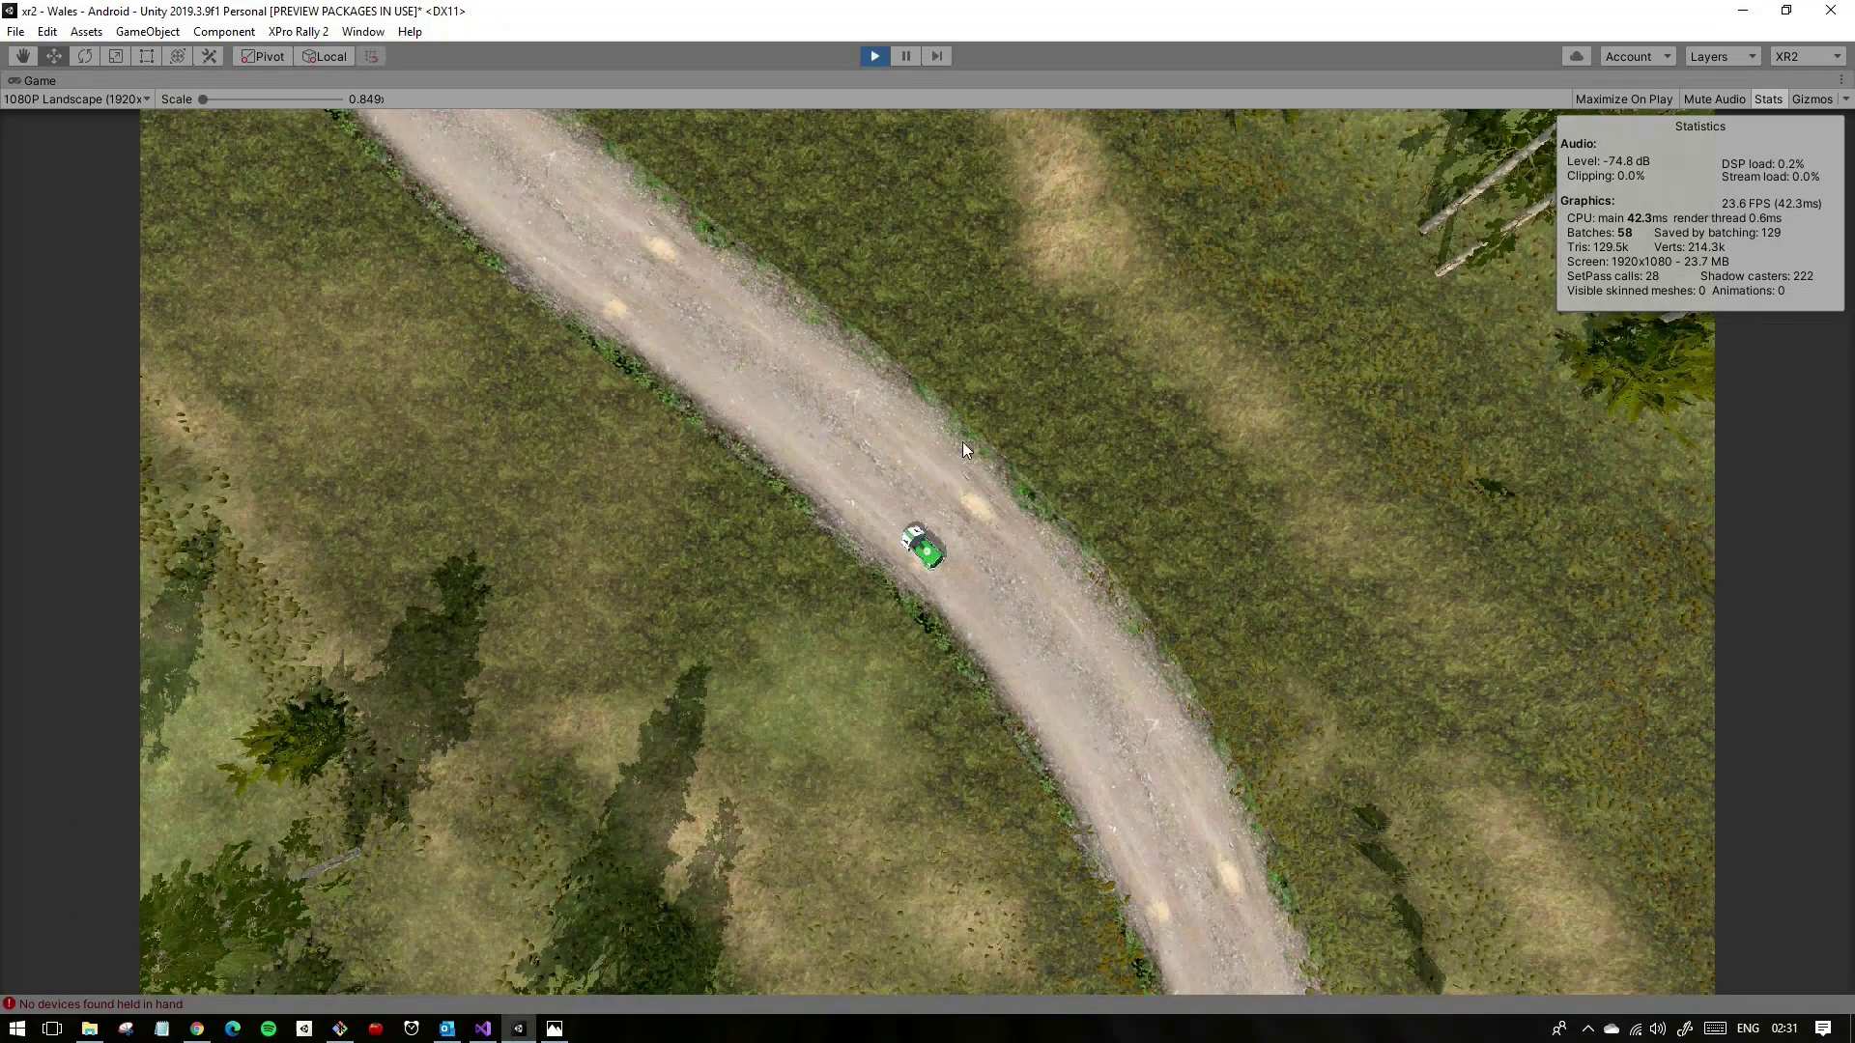
Step: Switch the game camera to the chase view, then stop the game preview
key("c")
left_click(1768, 98)
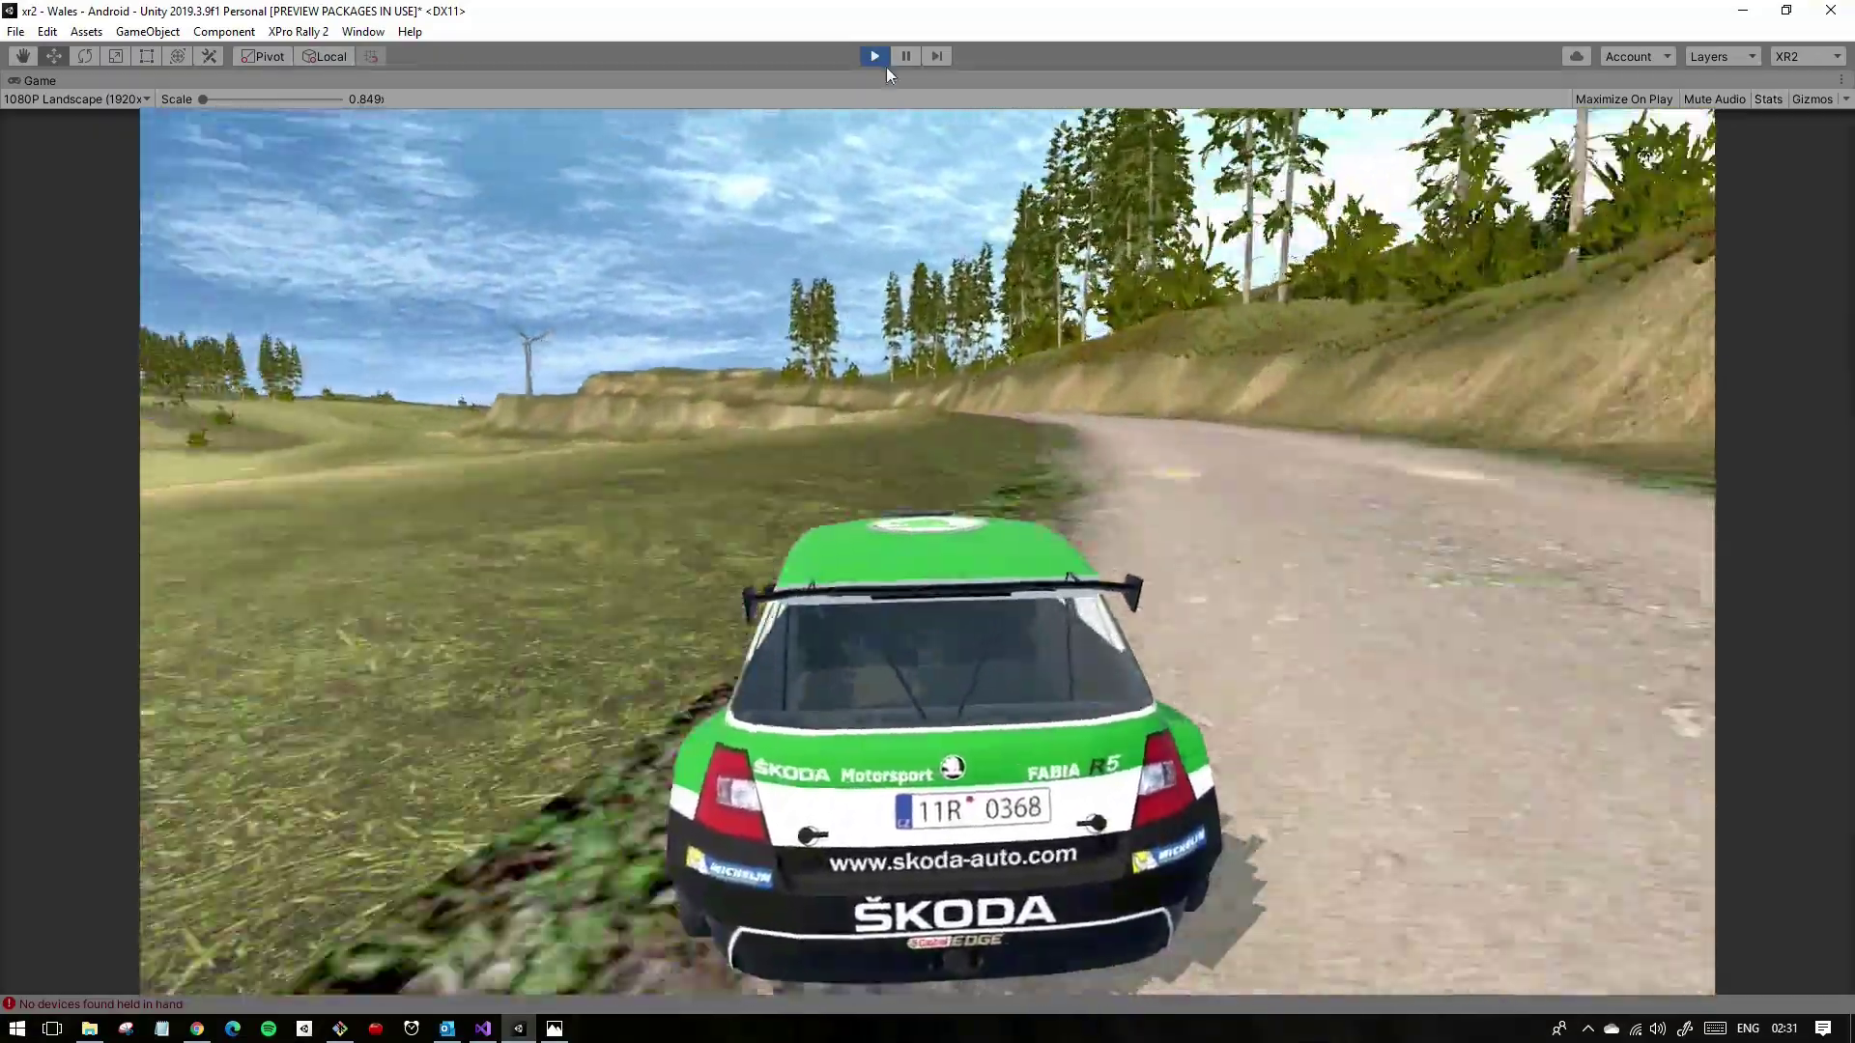
left_click(875, 56)
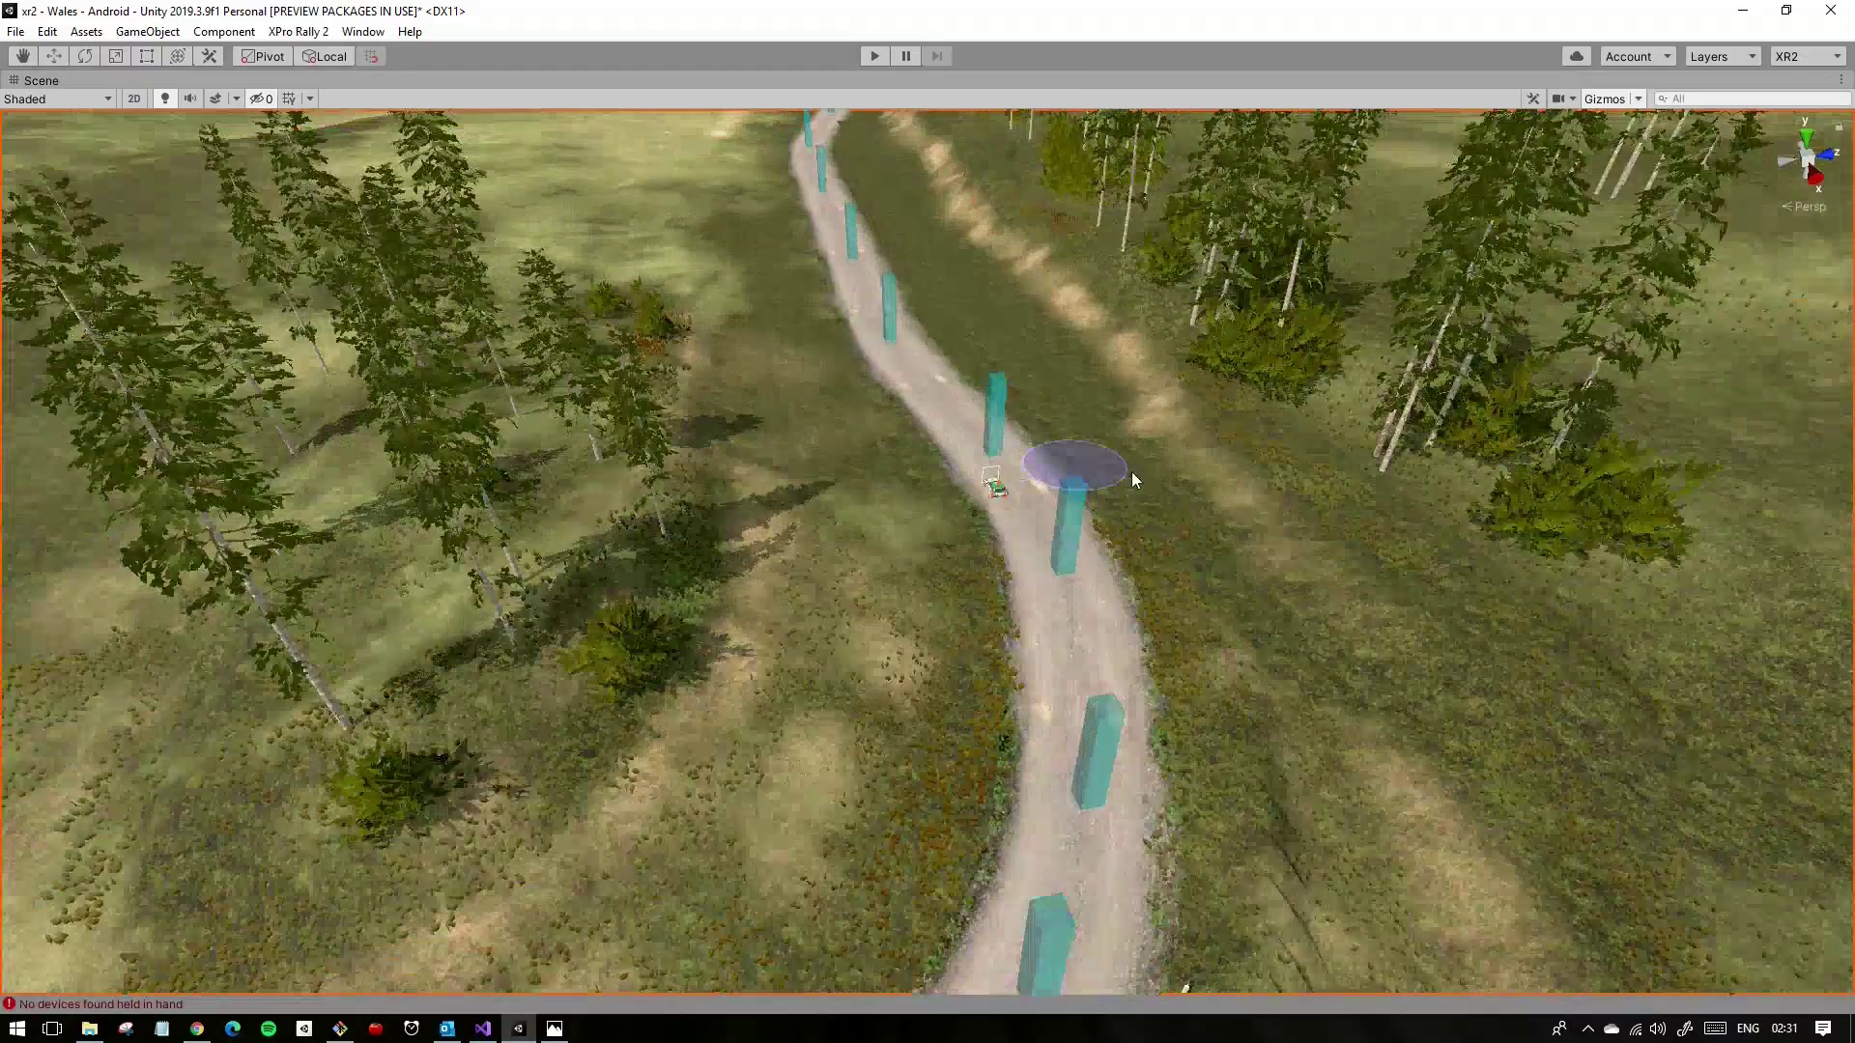
Step: Paint a row of conifers along the slope below the road's opposite side
middle_click_drag(1132, 472, 1047, 497)
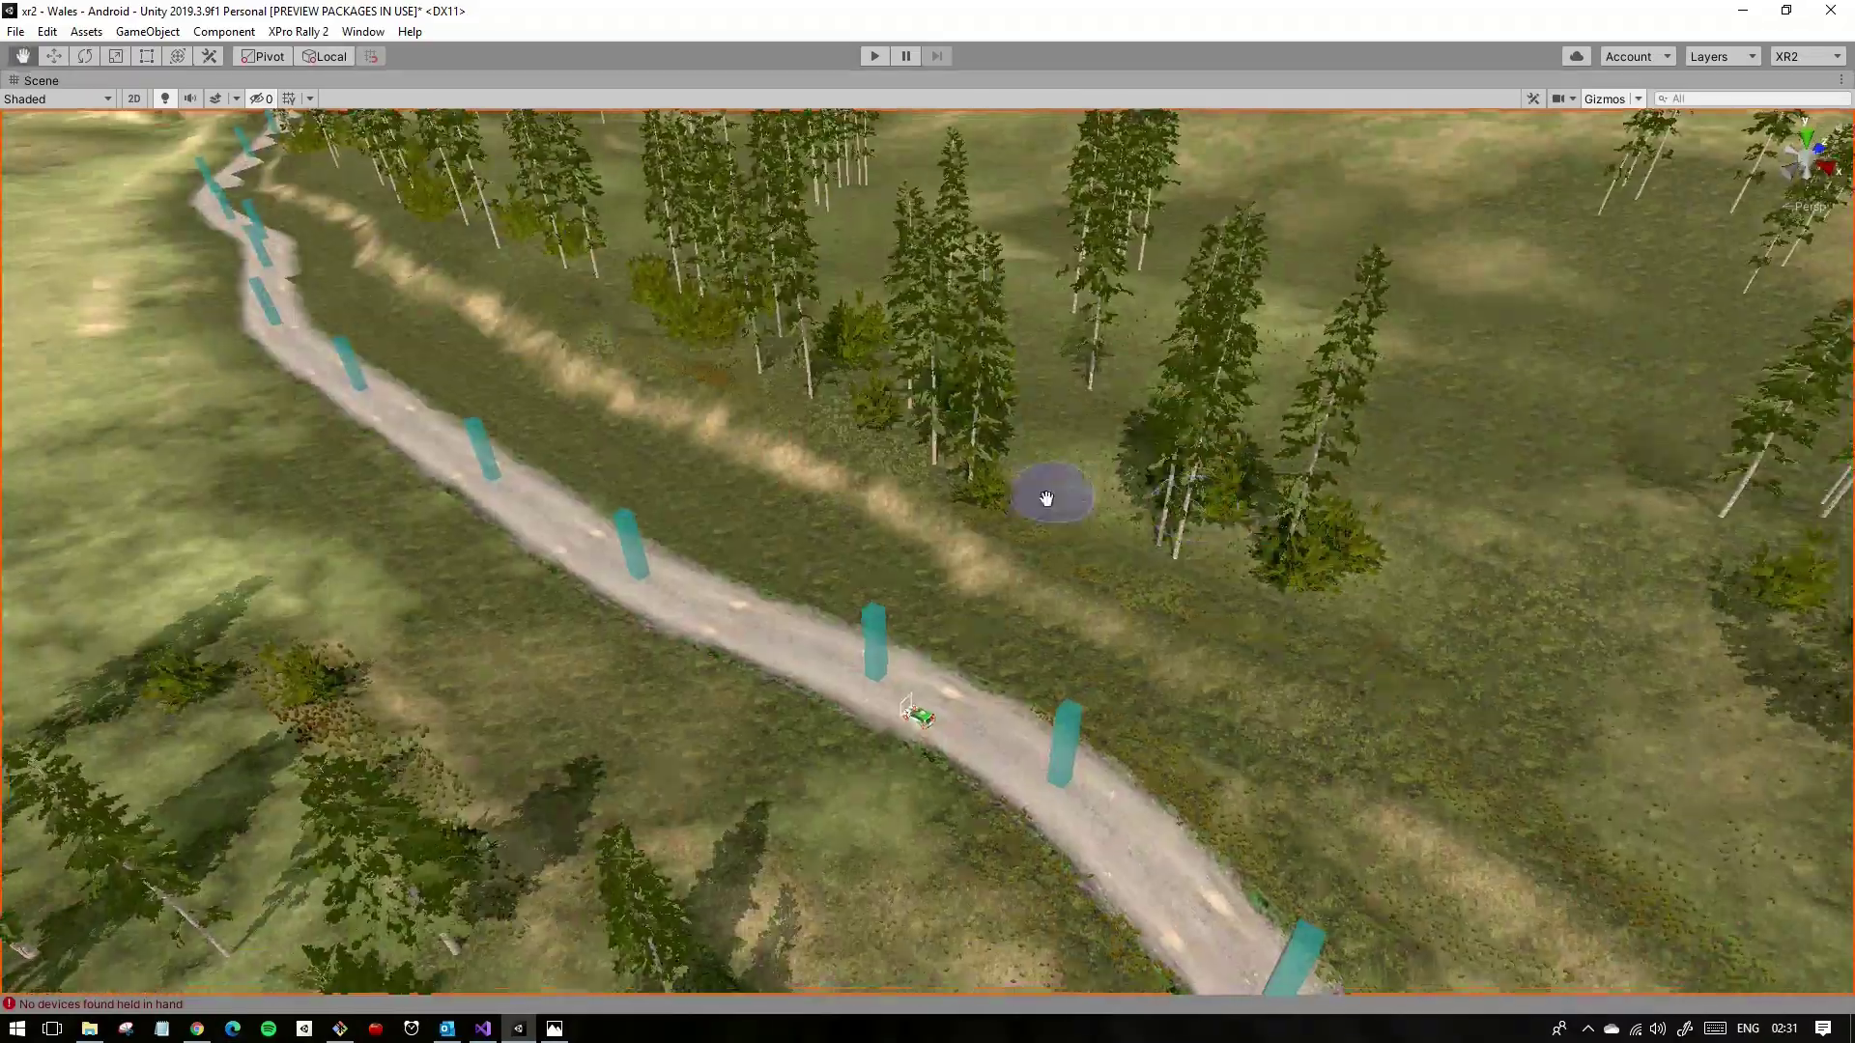
mouse_move(1046, 498)
left_mouse_down("alt")
mouse_move(814, 515)
mouse_move(807, 471)
left_mouse_up("alt")
scroll(808, 471, "up", 3)
mouse_move(963, 447)
left_mouse_down("alt")
mouse_move(1230, 552)
mouse_move(882, 513)
left_mouse_up("alt")
mouse_move(704, 521)
left_mouse_down("alt")
mouse_move(984, 472)
mouse_move(554, 620)
left_mouse_up("alt")
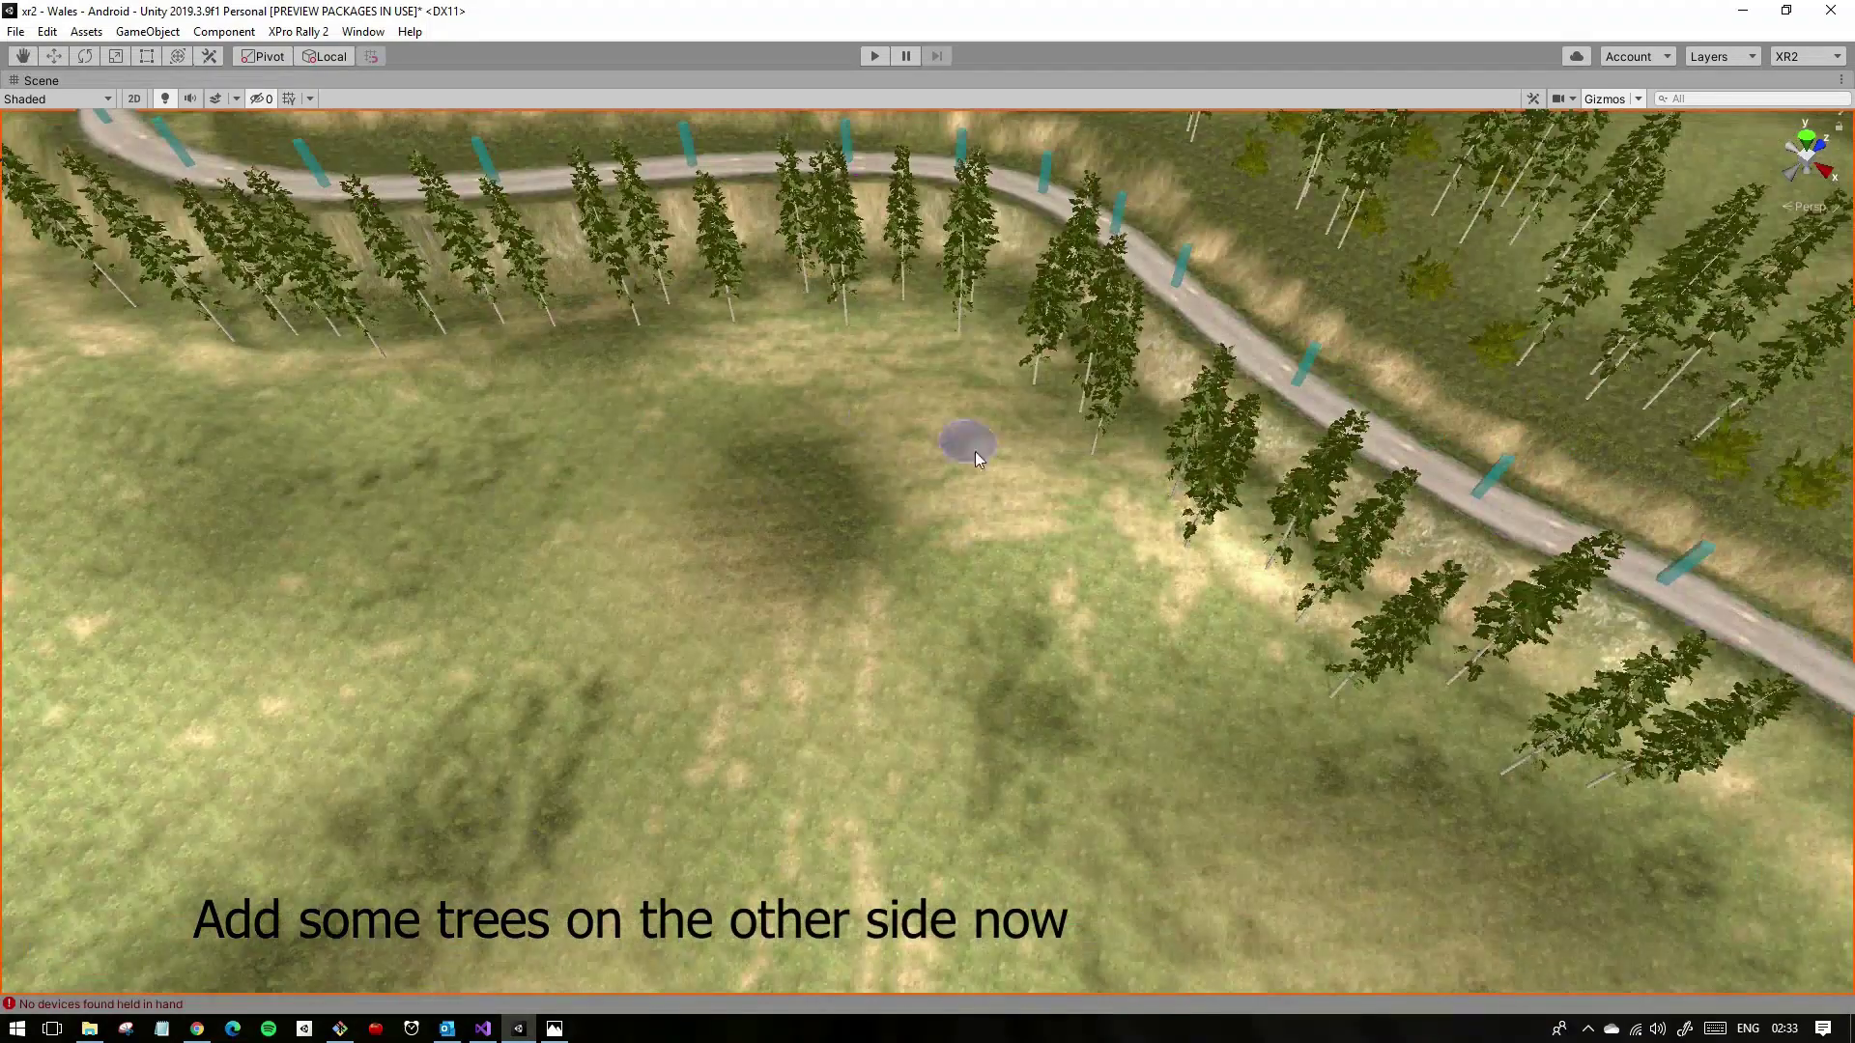
mouse_move(981, 447)
left_mouse_down()
mouse_move(1201, 857)
mouse_move(737, 426)
mouse_move(896, 734)
left_mouse_up()
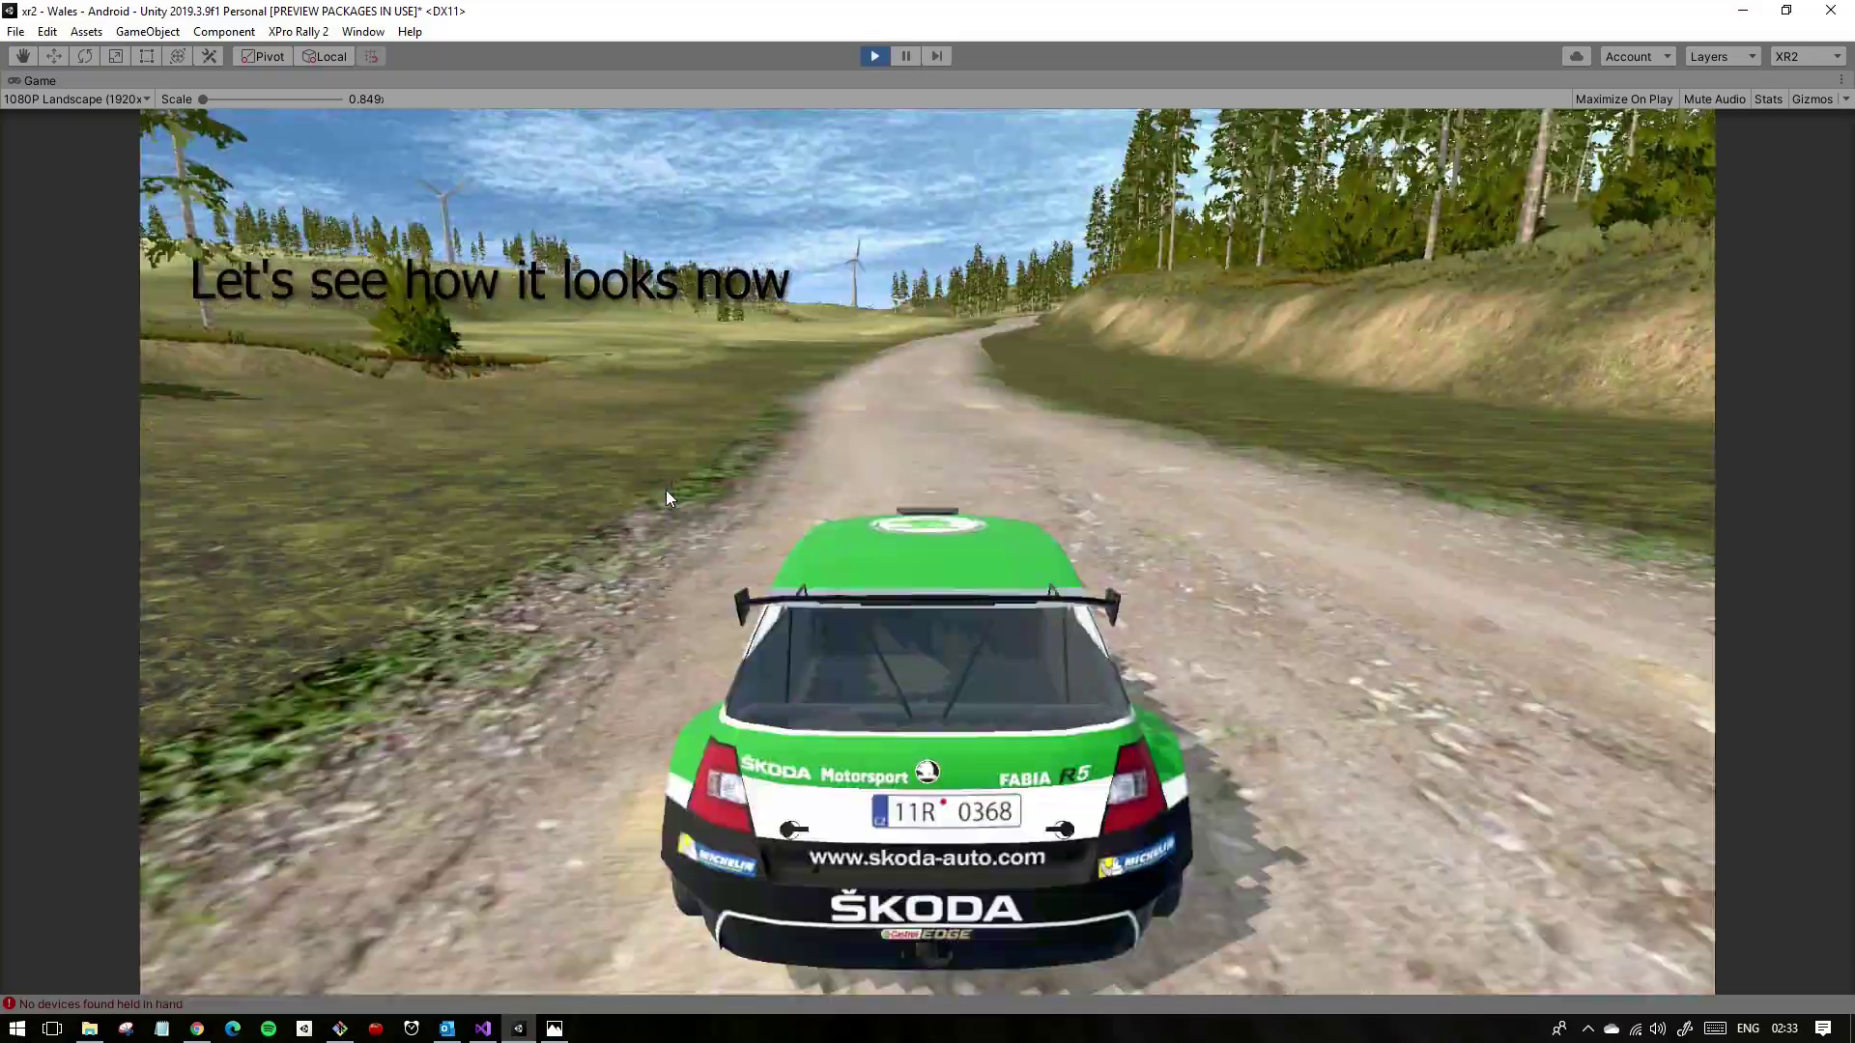
Step: Toggle Stats, stop Play mode, and select Smooth Height in the Terrain inspector
left_click(1768, 99)
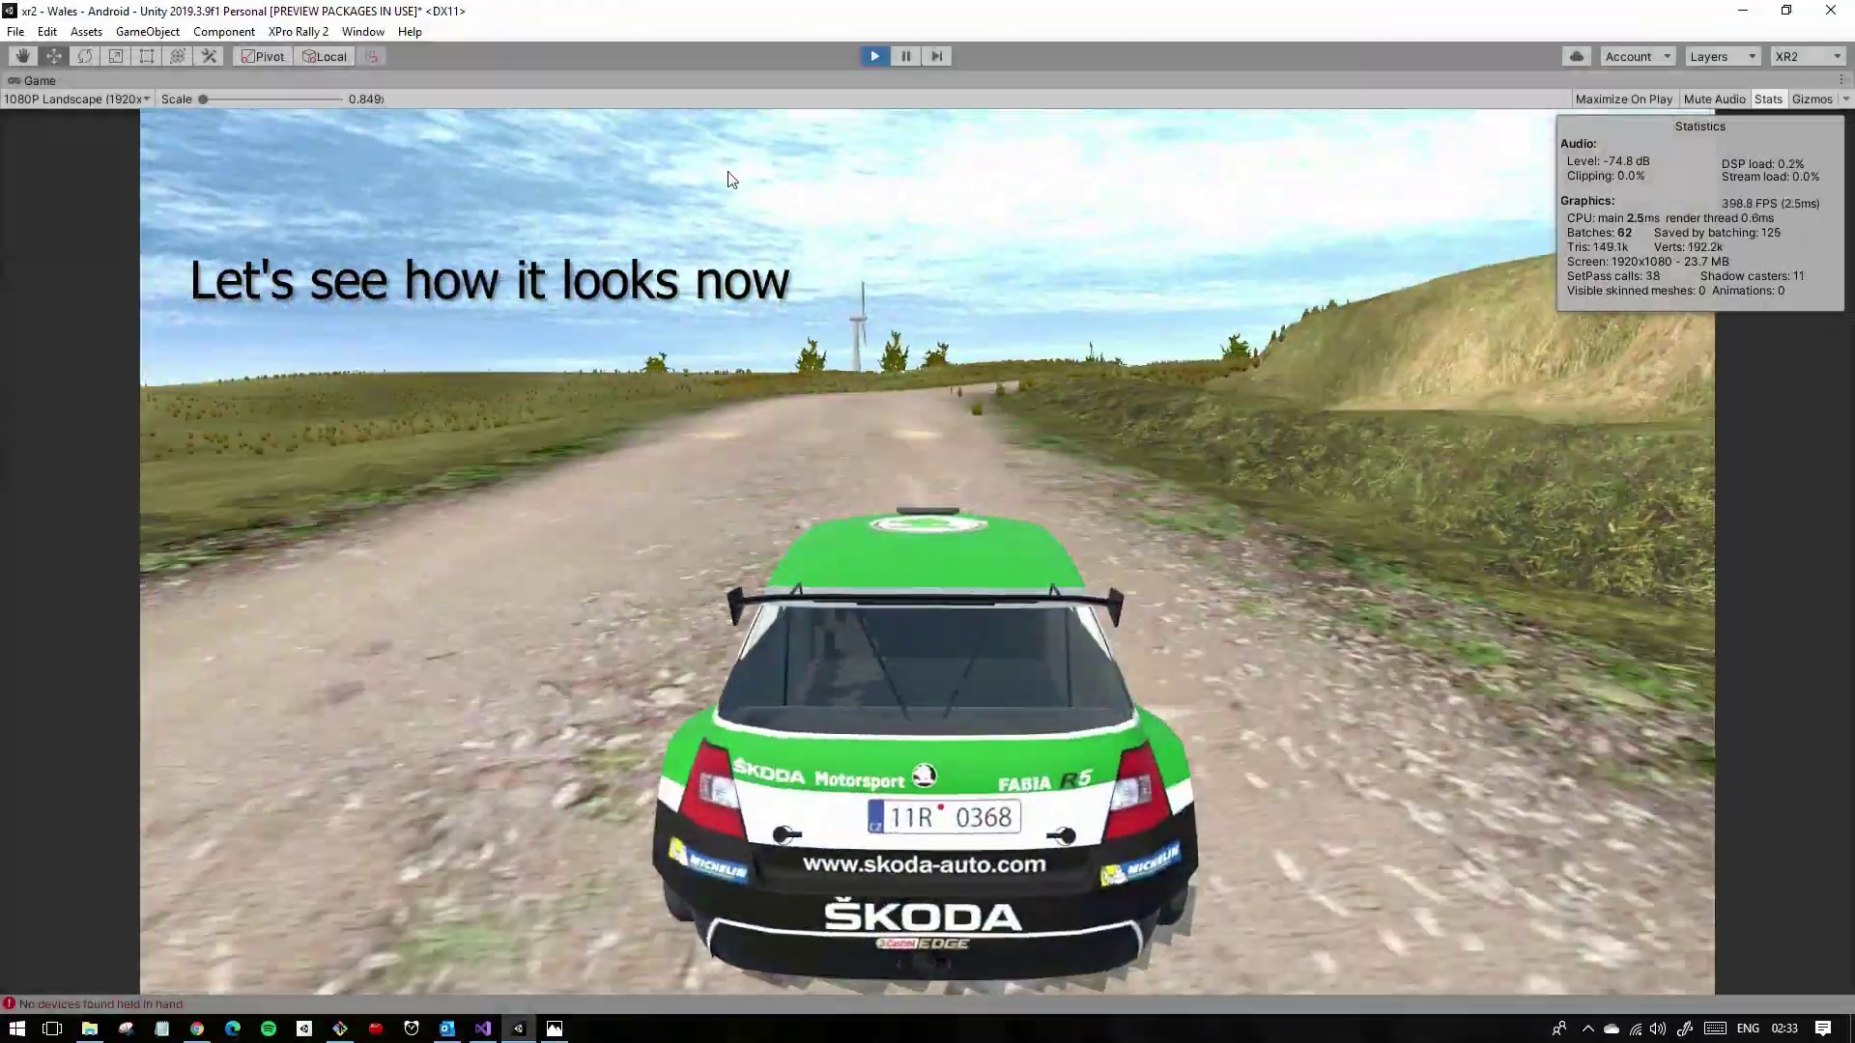
key("ctrl+p")
mouse_move(584, 319)
left_mouse_down("alt")
mouse_move(618, 406)
mouse_move(541, 290)
left_mouse_up("alt")
key("shift+space")
left_click(1631, 315)
key("shift+space")
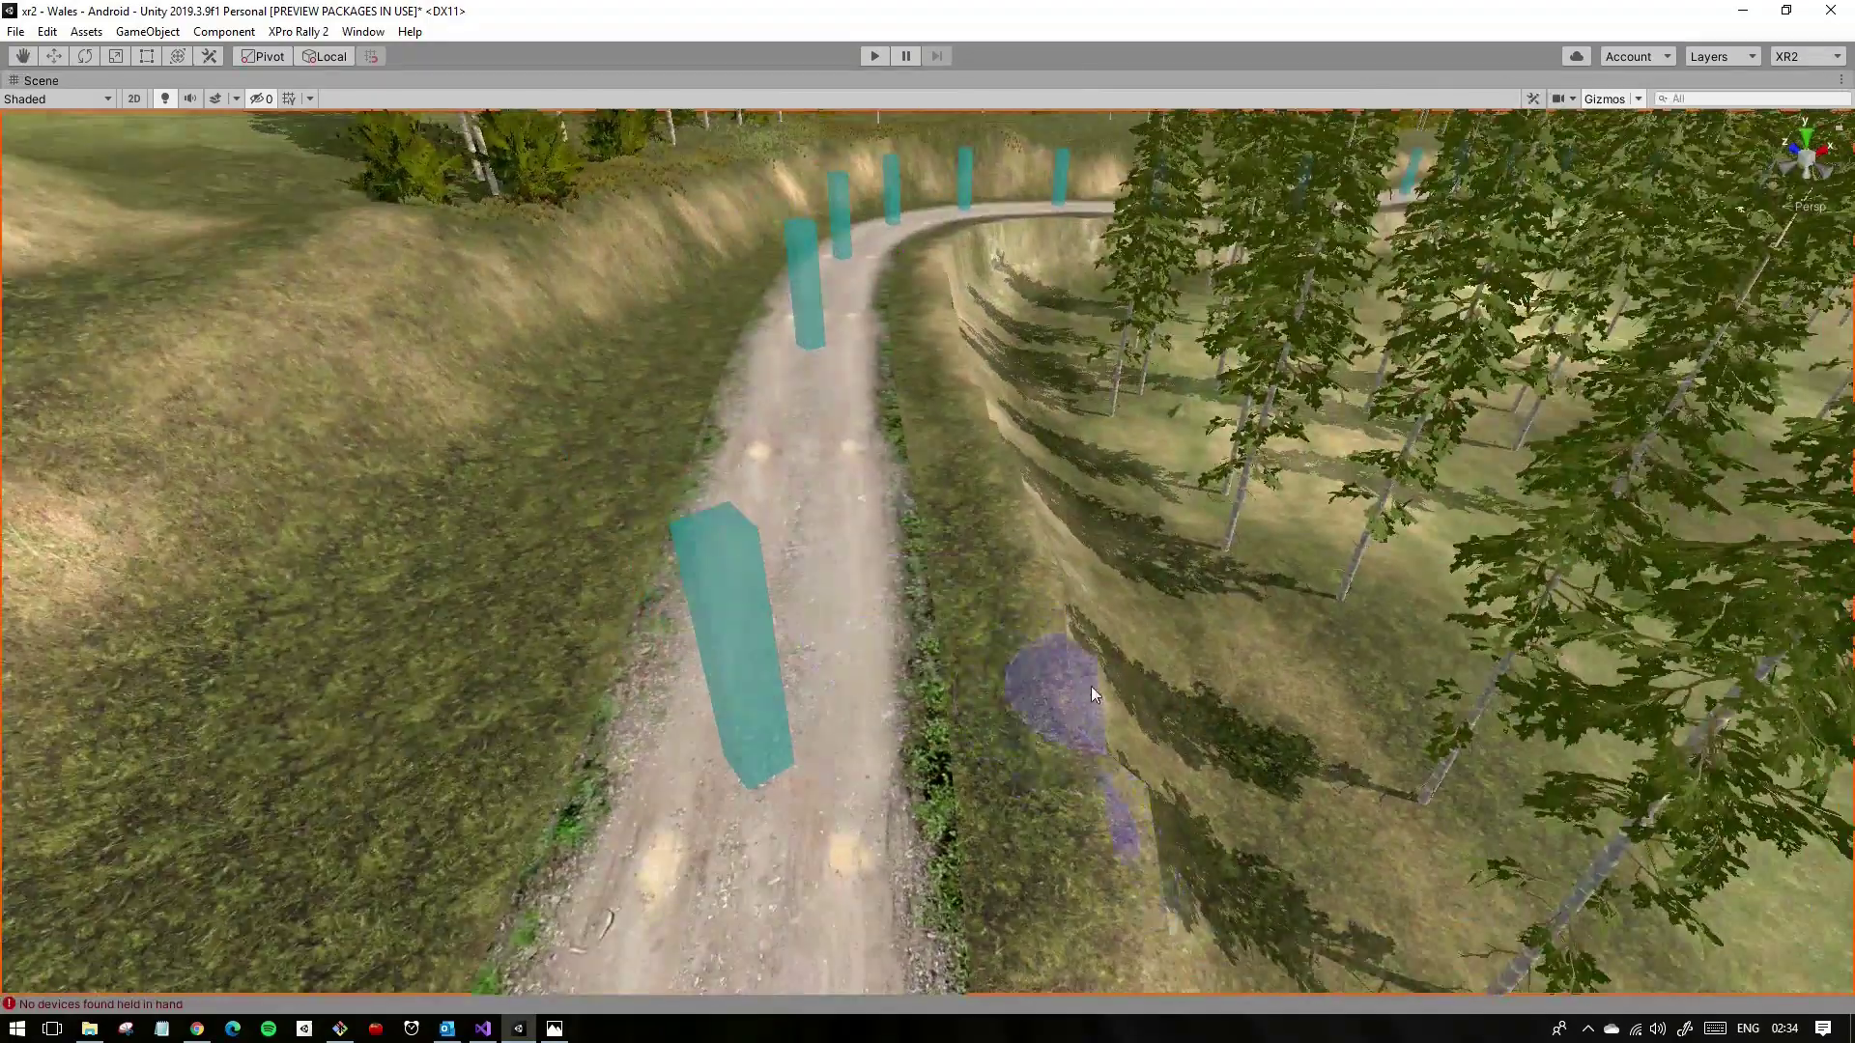
Step: Set the Smooth Height brush size to about 5
key("shift+space")
left_click_drag(1612, 533, 1597, 533)
key("shift+space")
Step: Smooth the steep grassy bank beside the road bend
left_click_drag(1118, 509, 609, 339, "alt")
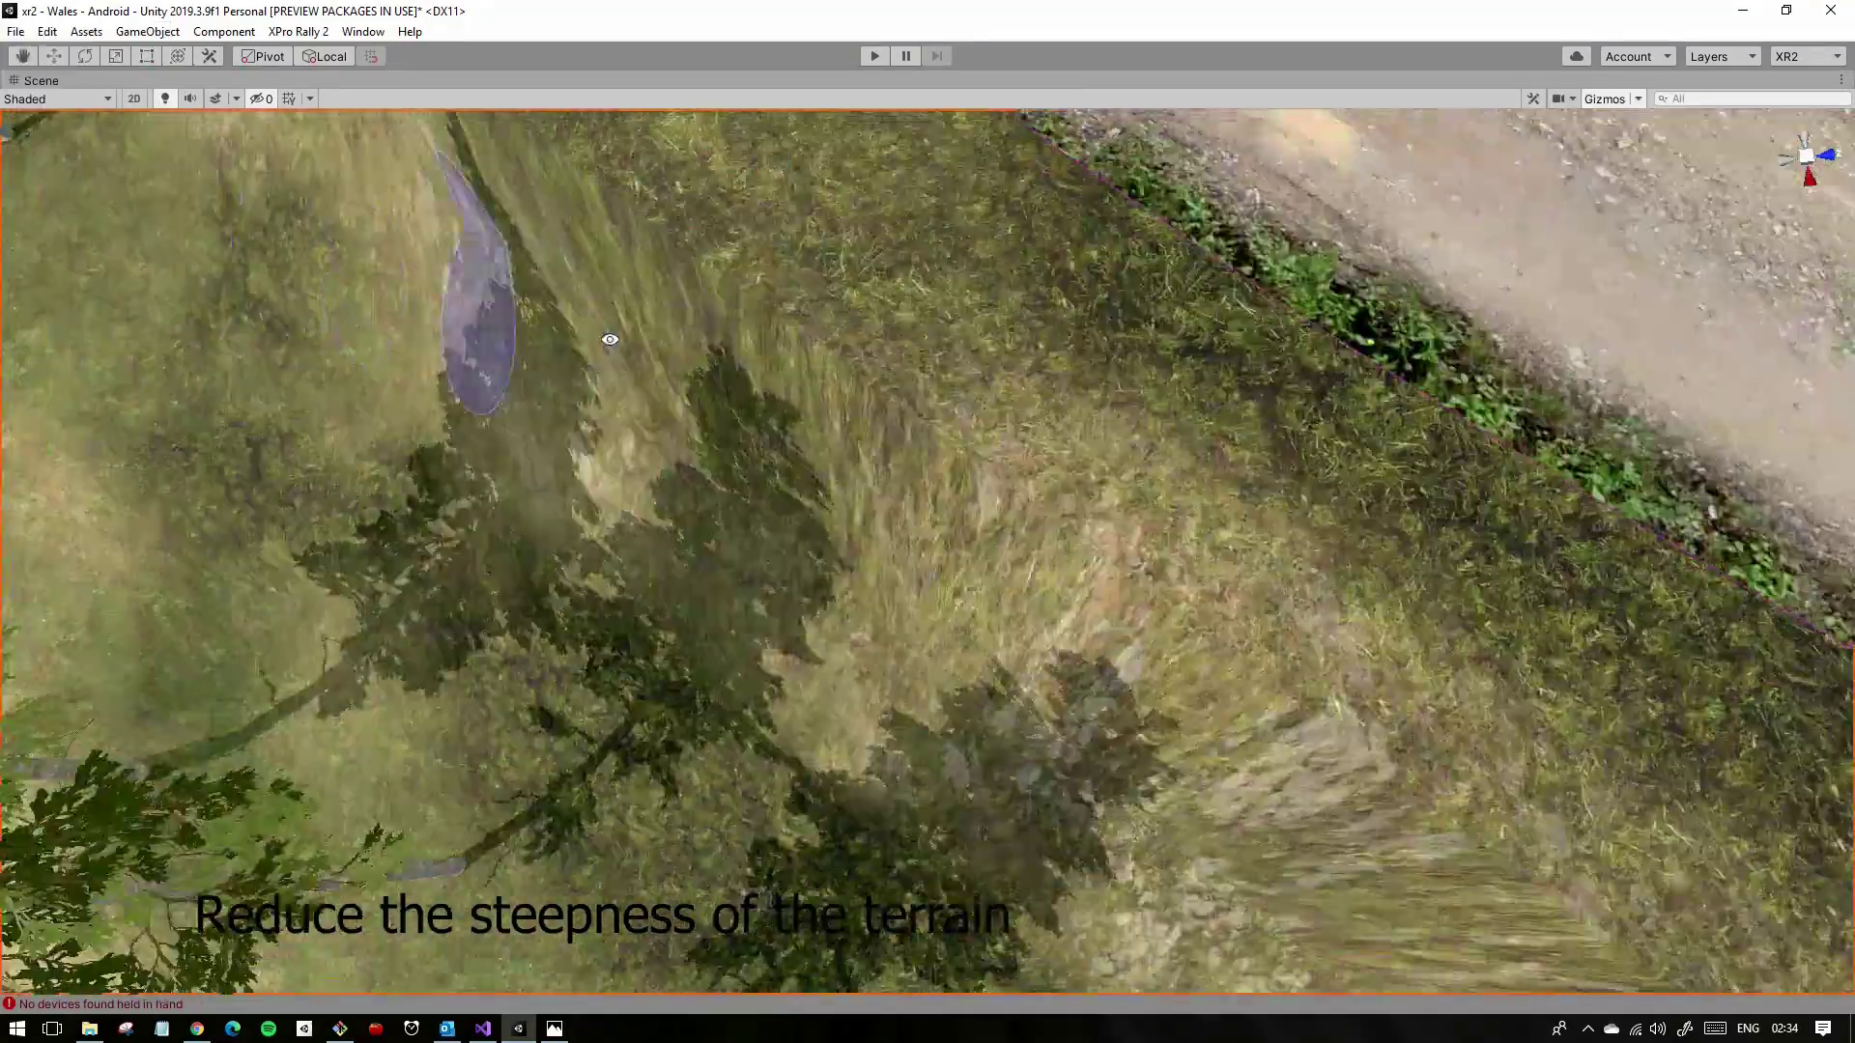
left_click_drag(1283, 506, 804, 722, "alt")
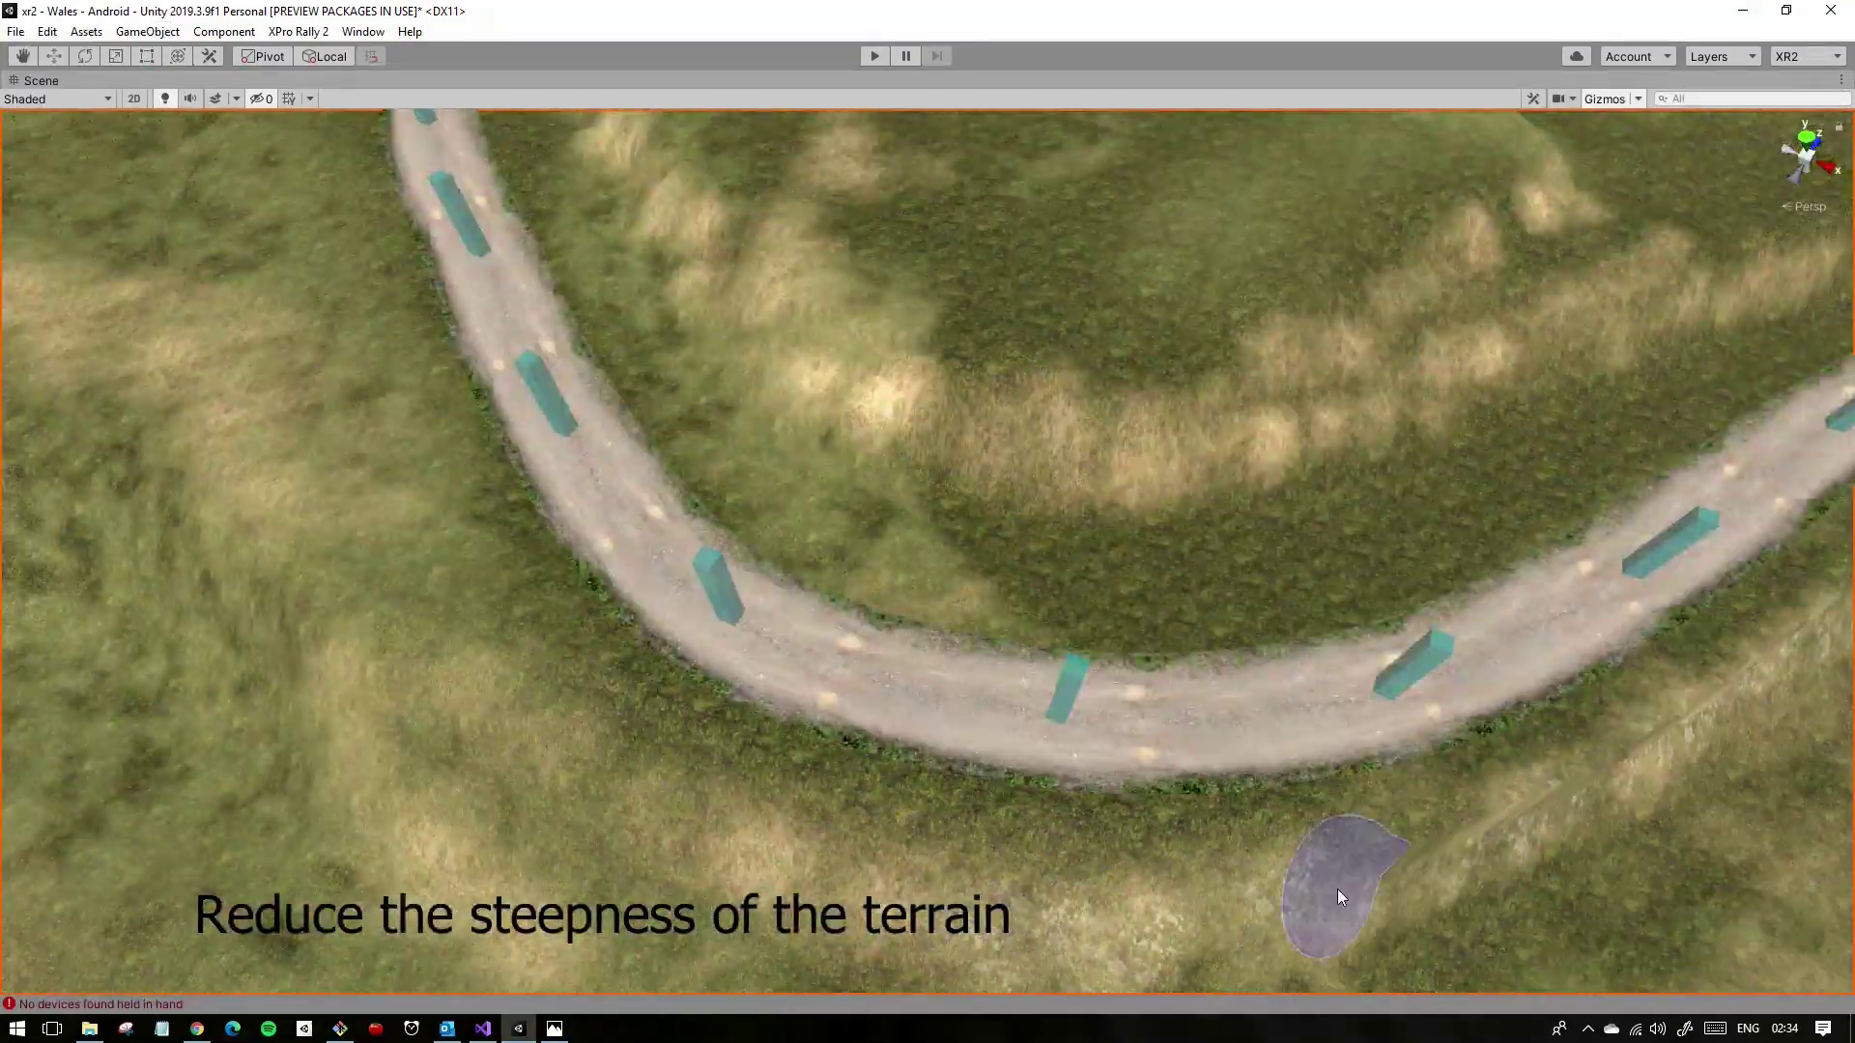
left_click_drag(1337, 889, 1140, 802, "alt")
left_click_drag(1491, 663, 866, 682, "alt")
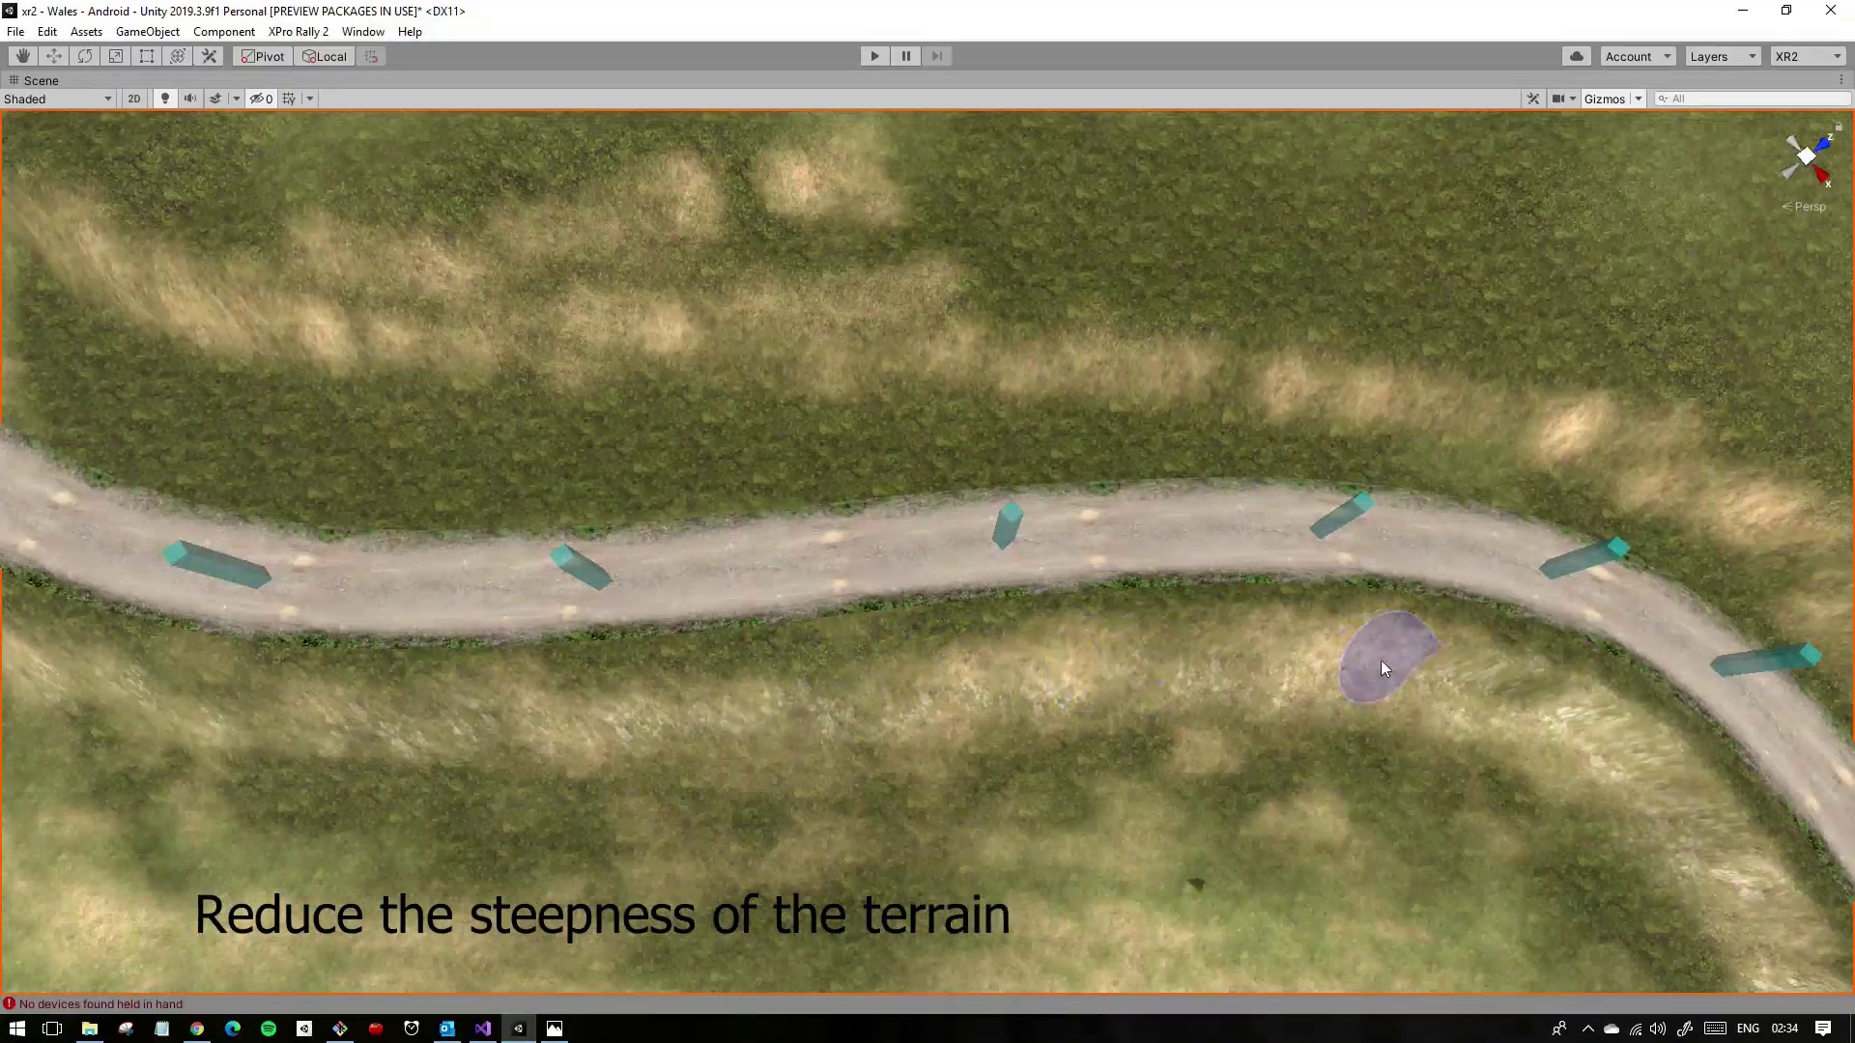
left_click_drag(1382, 667, 1007, 601, "alt")
left_click_drag(1283, 878, 894, 517, "alt")
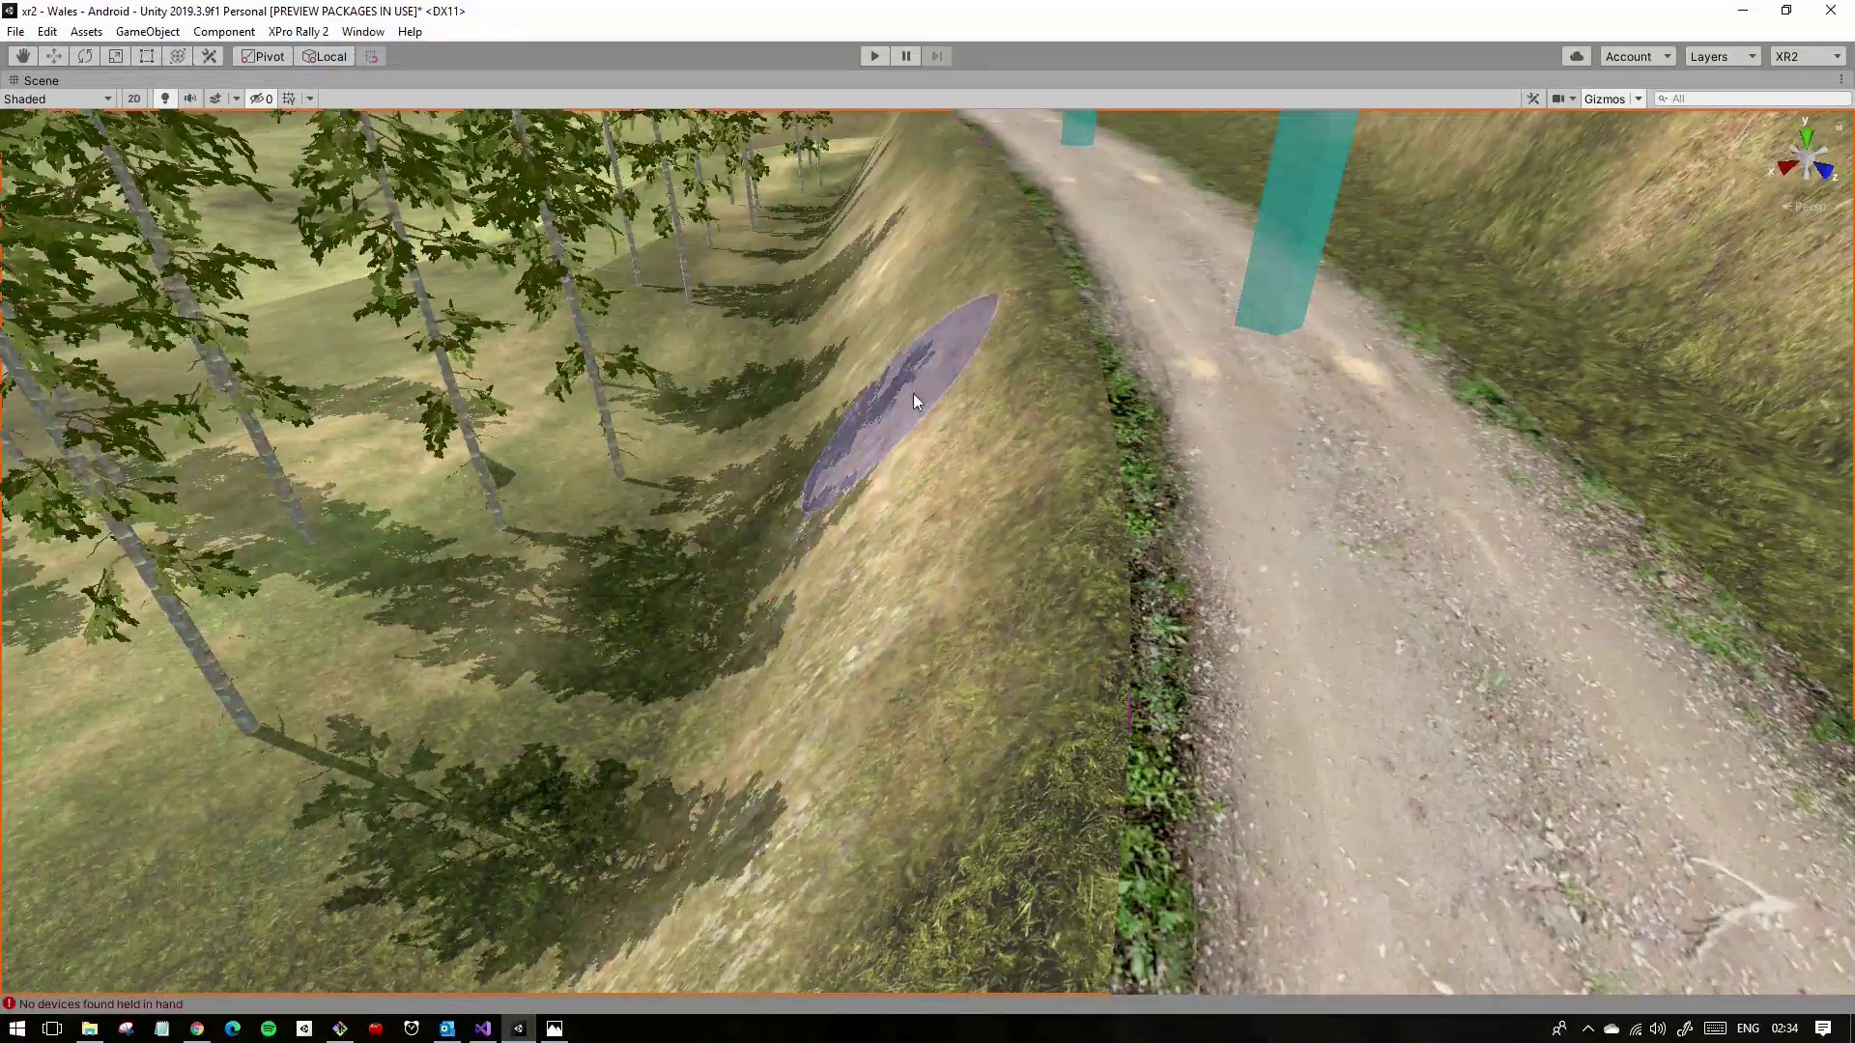
left_click_drag(914, 397, 916, 500, "alt")
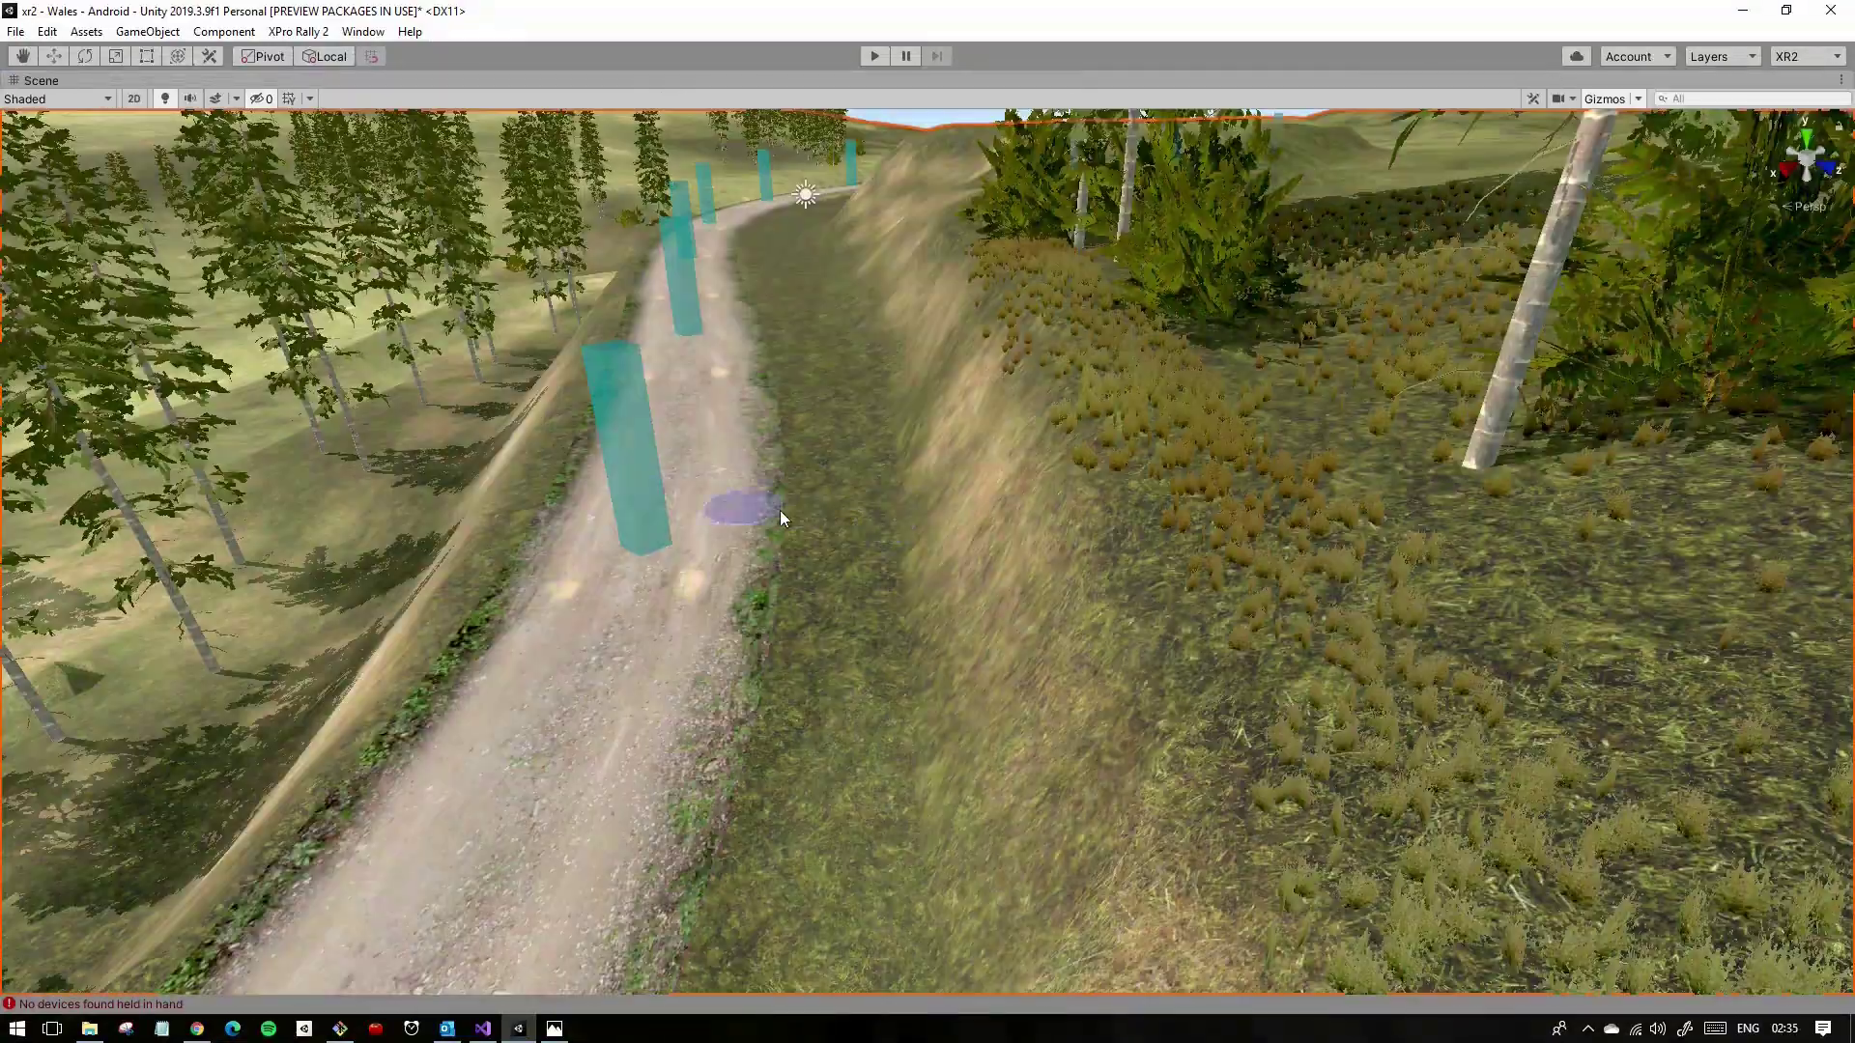
mouse_move(920, 622)
left_mouse_down("alt")
mouse_move(1447, 514)
mouse_move(1116, 697)
left_mouse_up("alt")
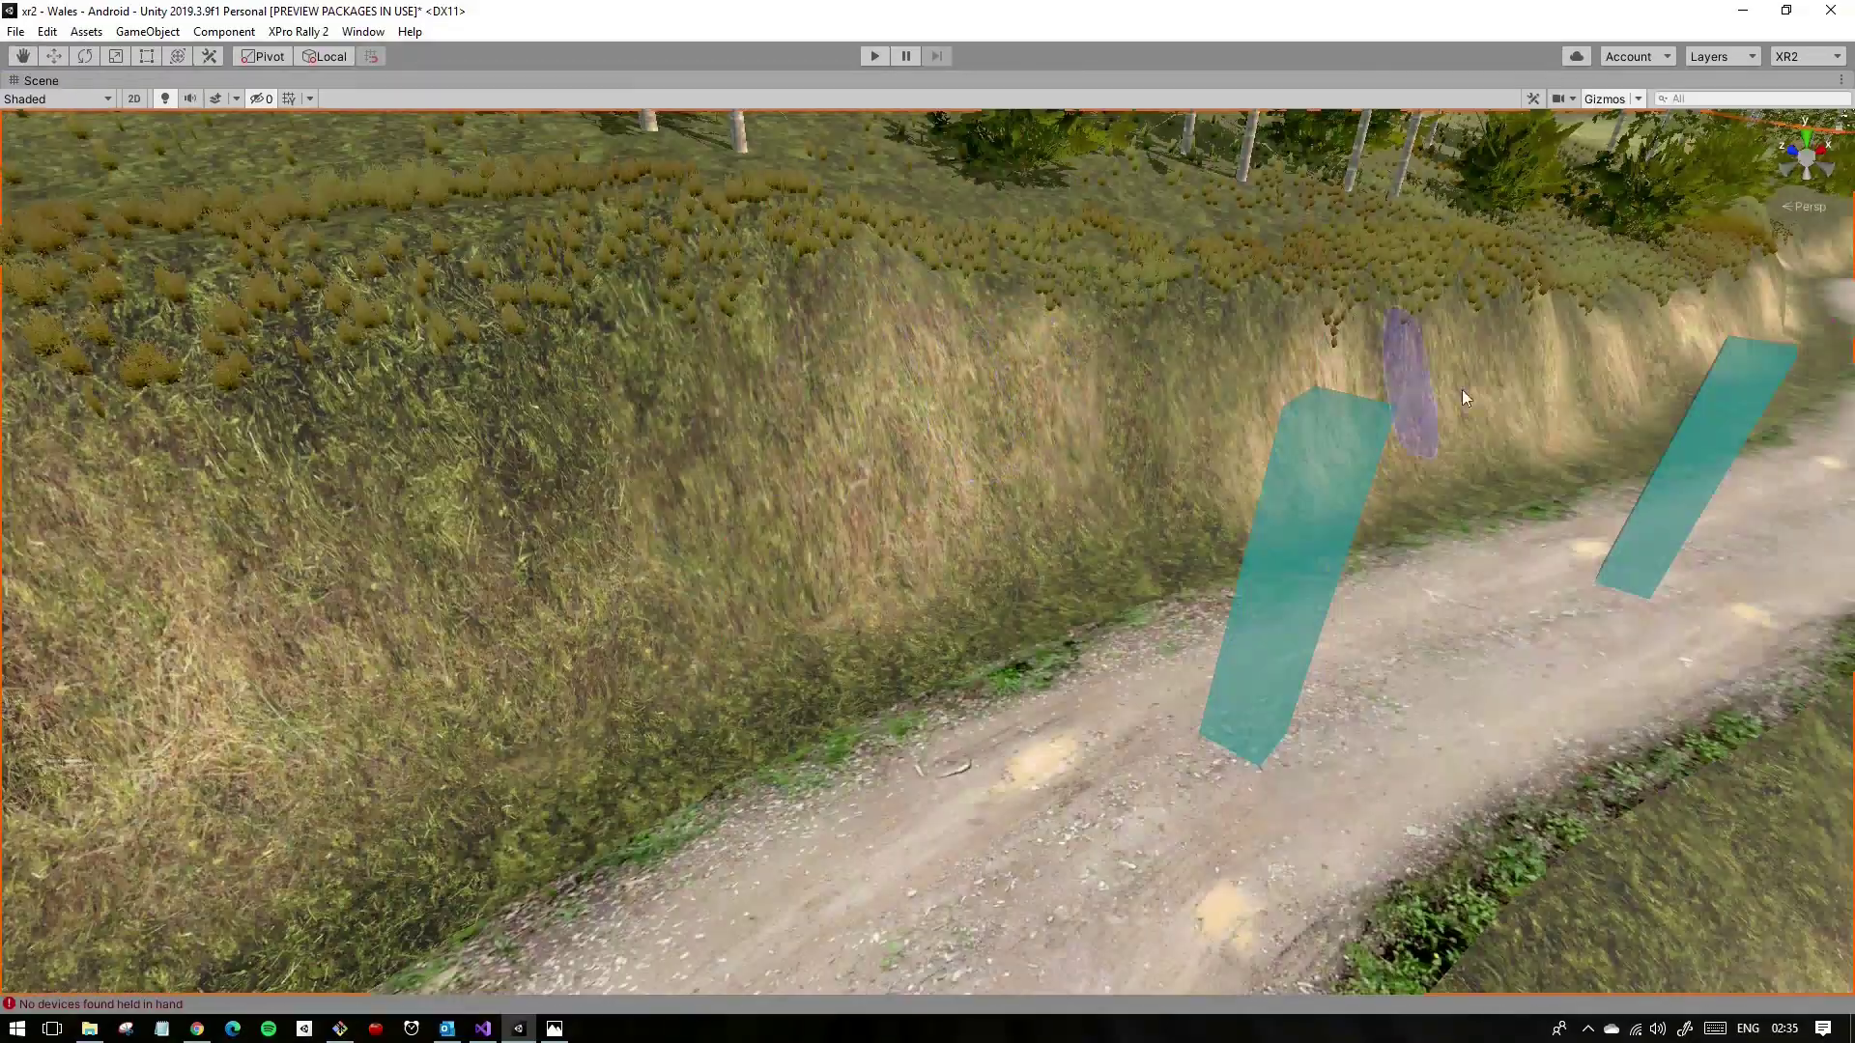
Step: Paint Grass46 tufts along the roadside verge at brush size about 2, strength 0.3125
mouse_move(1463, 390)
left_mouse_down("alt")
mouse_move(1223, 368)
mouse_move(1204, 268)
left_mouse_up("alt")
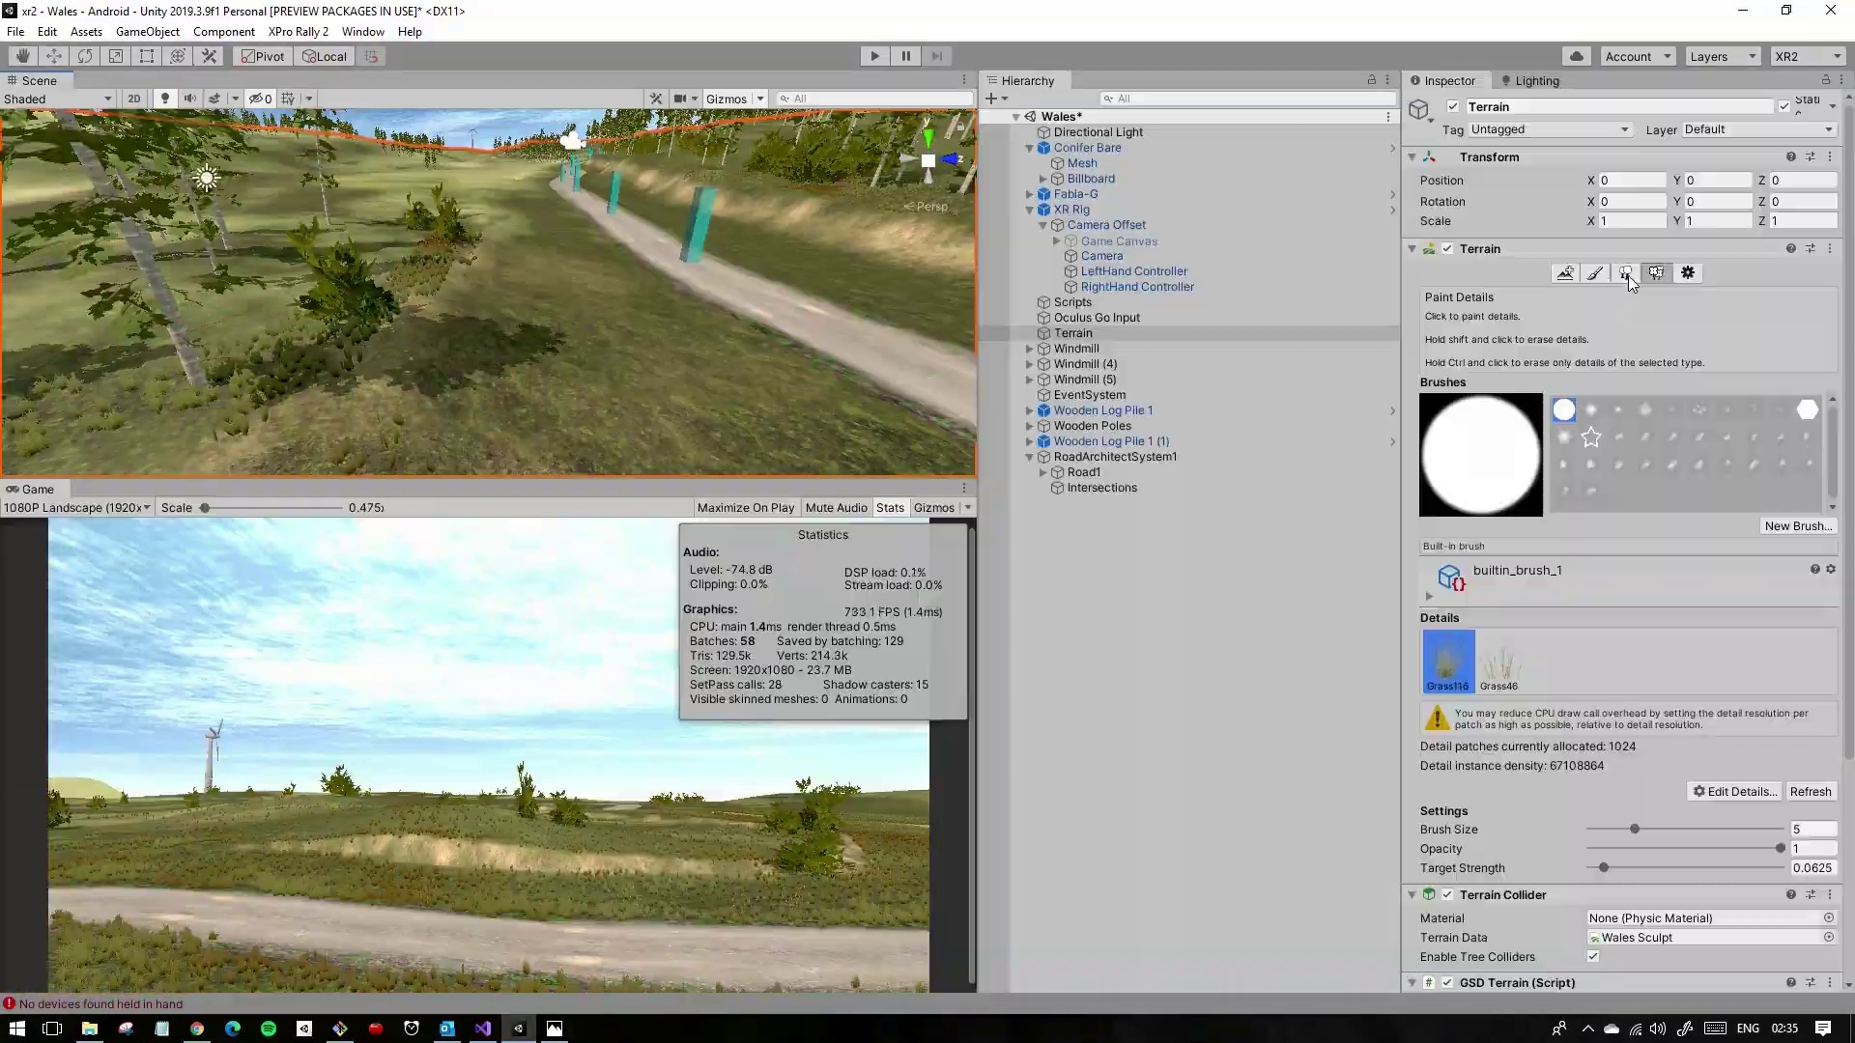
key("shift+space")
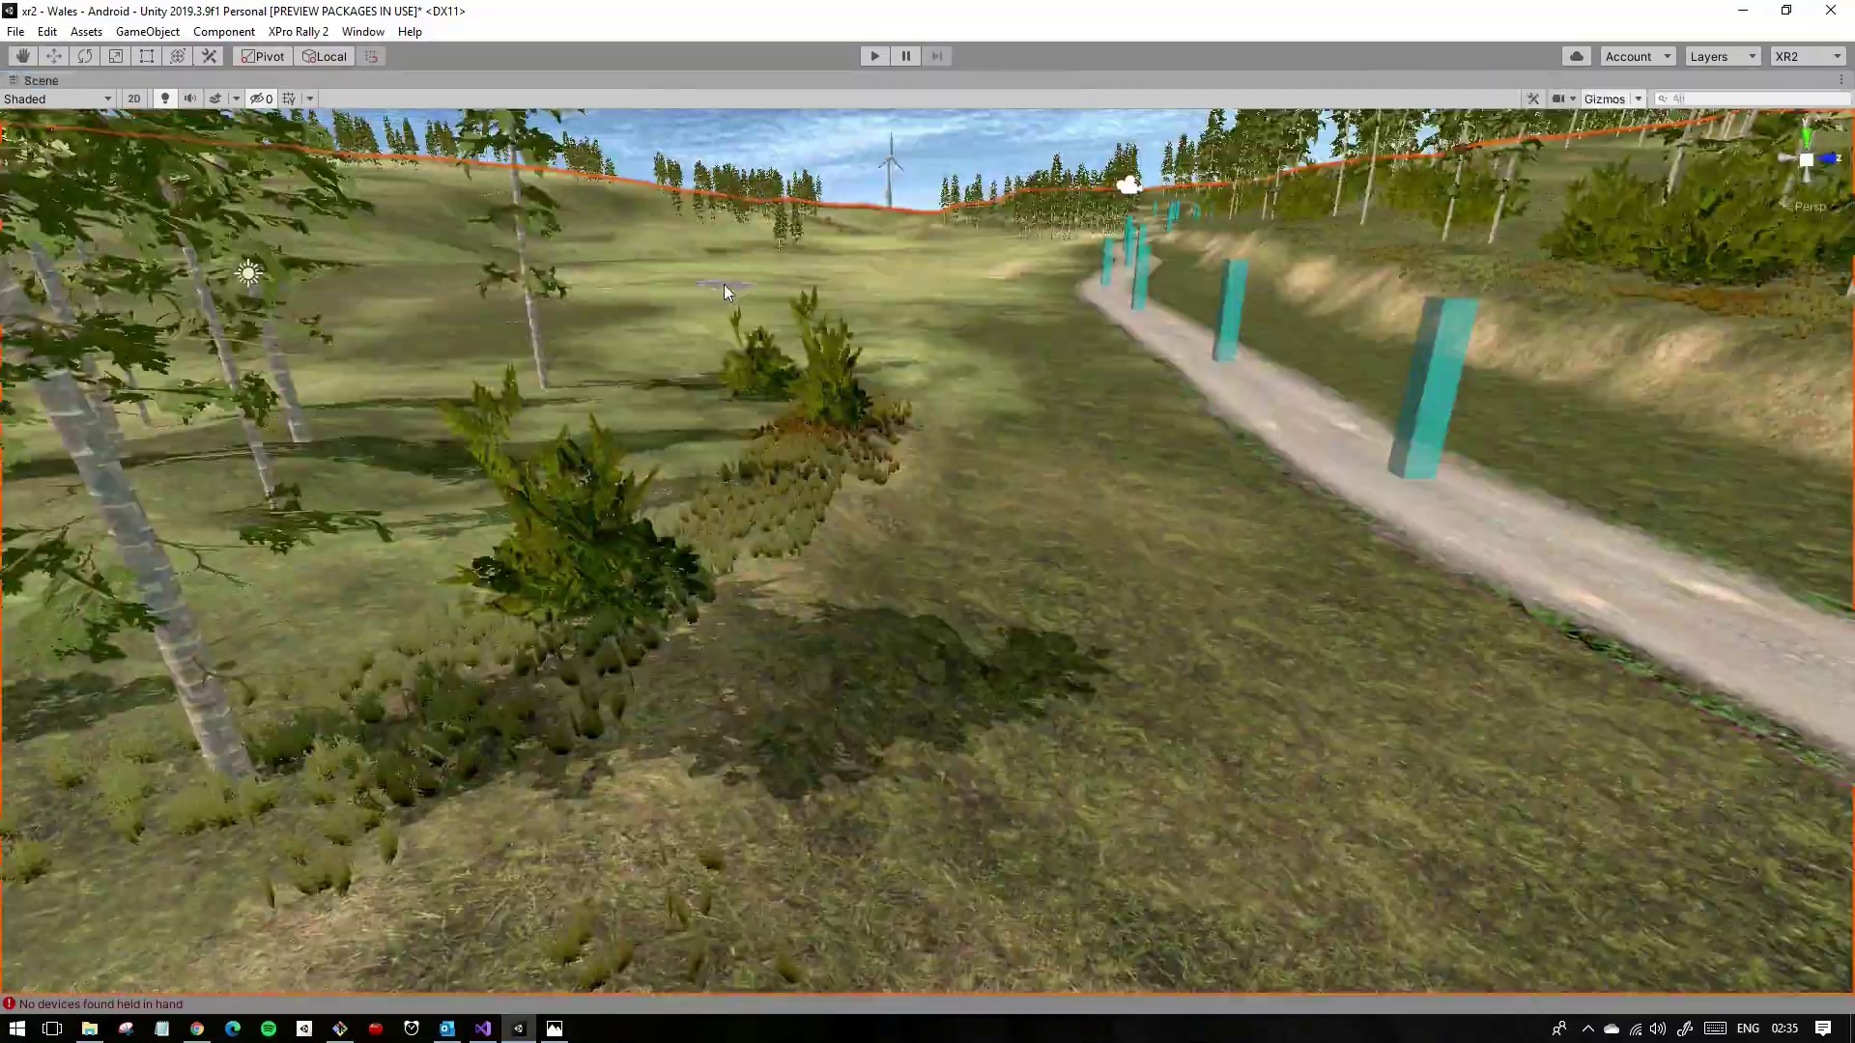
key("shift+space")
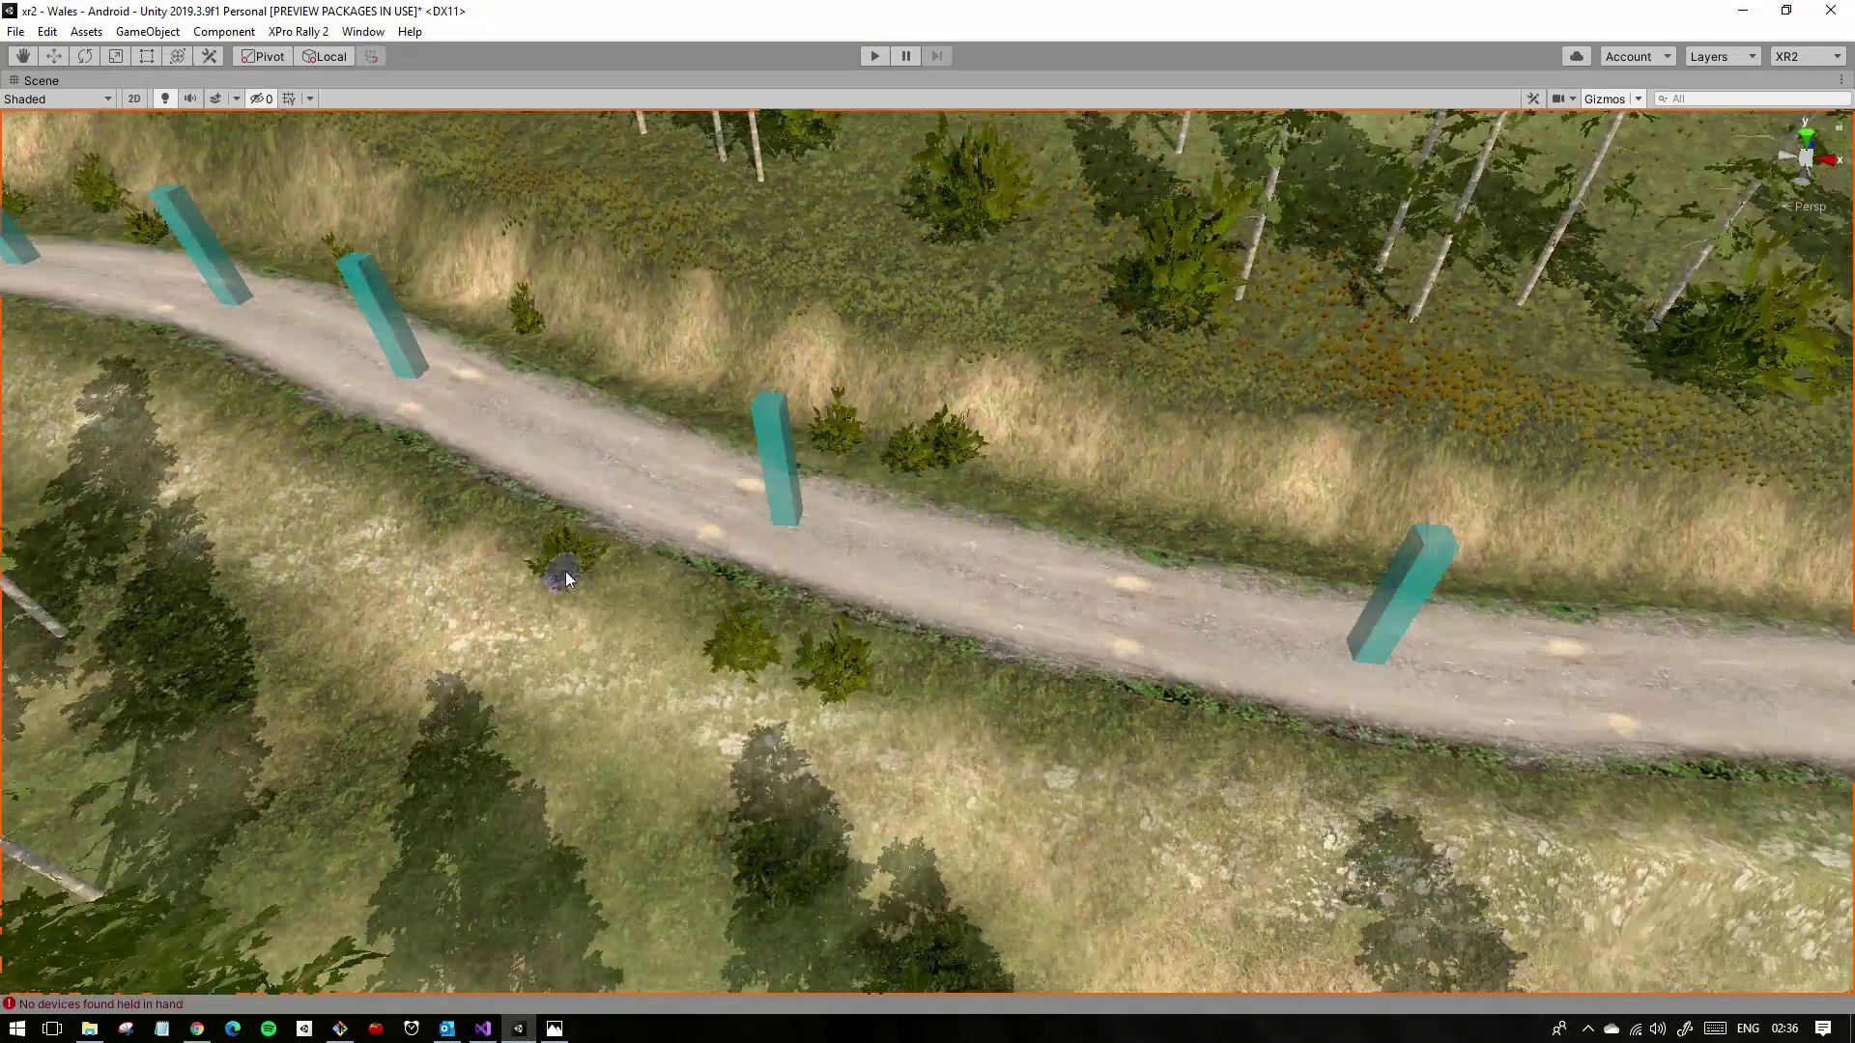
left_click_drag(566, 580, 665, 589)
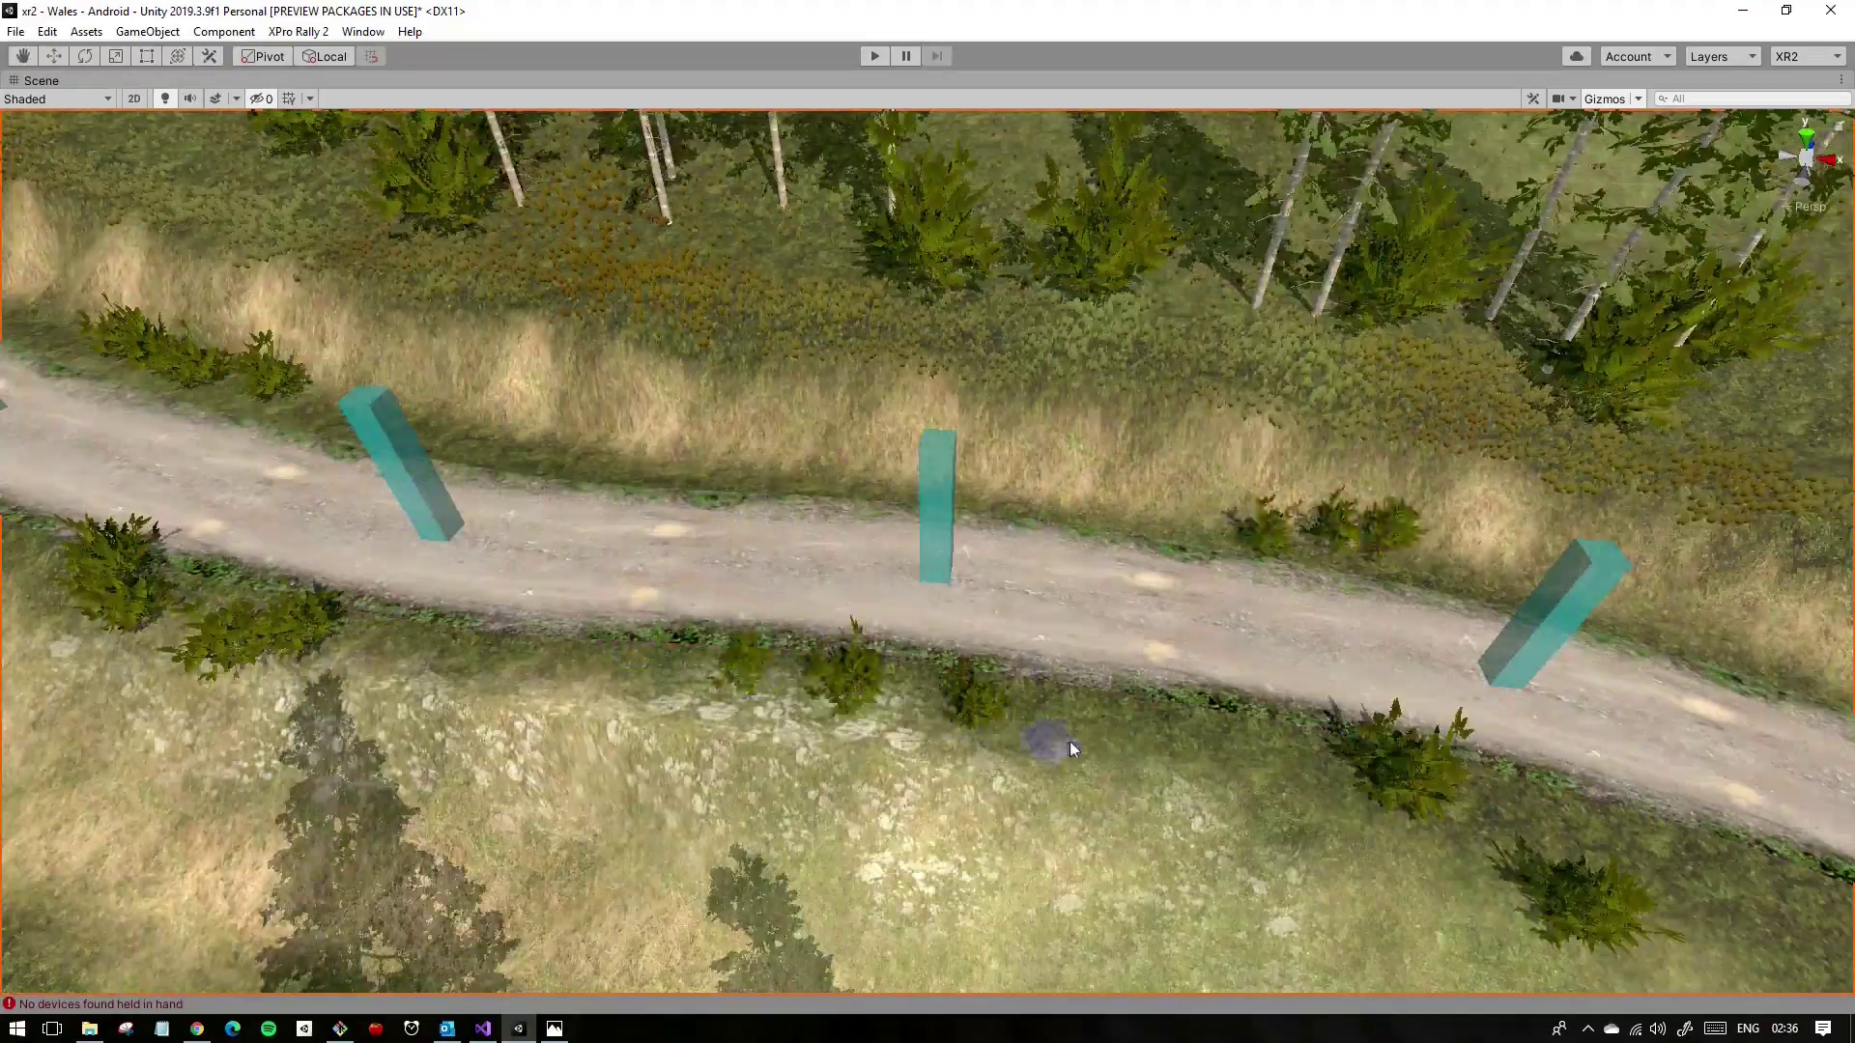
right_click_drag(1070, 749, 1161, 564)
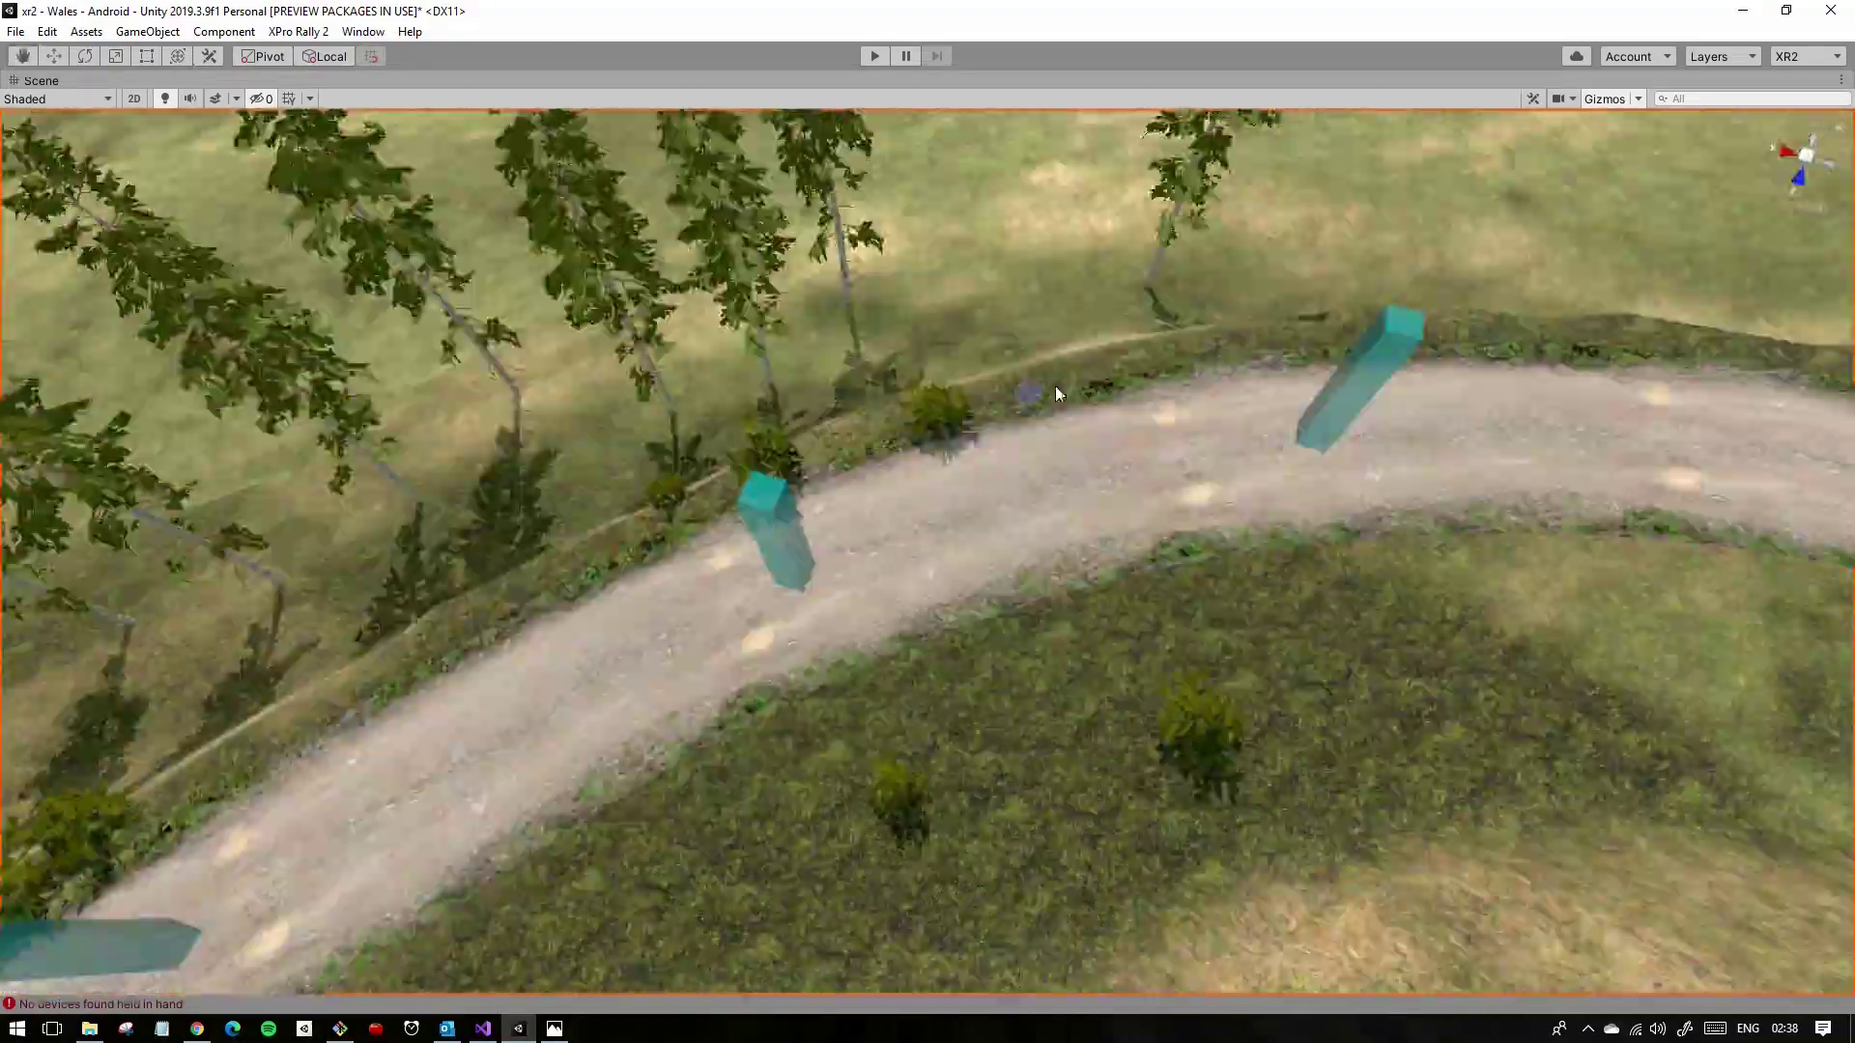
mouse_move(1055, 386)
right_mouse_down()
mouse_move(1221, 430)
mouse_move(360, 502)
right_mouse_up()
right_click_drag(887, 607, 389, 508)
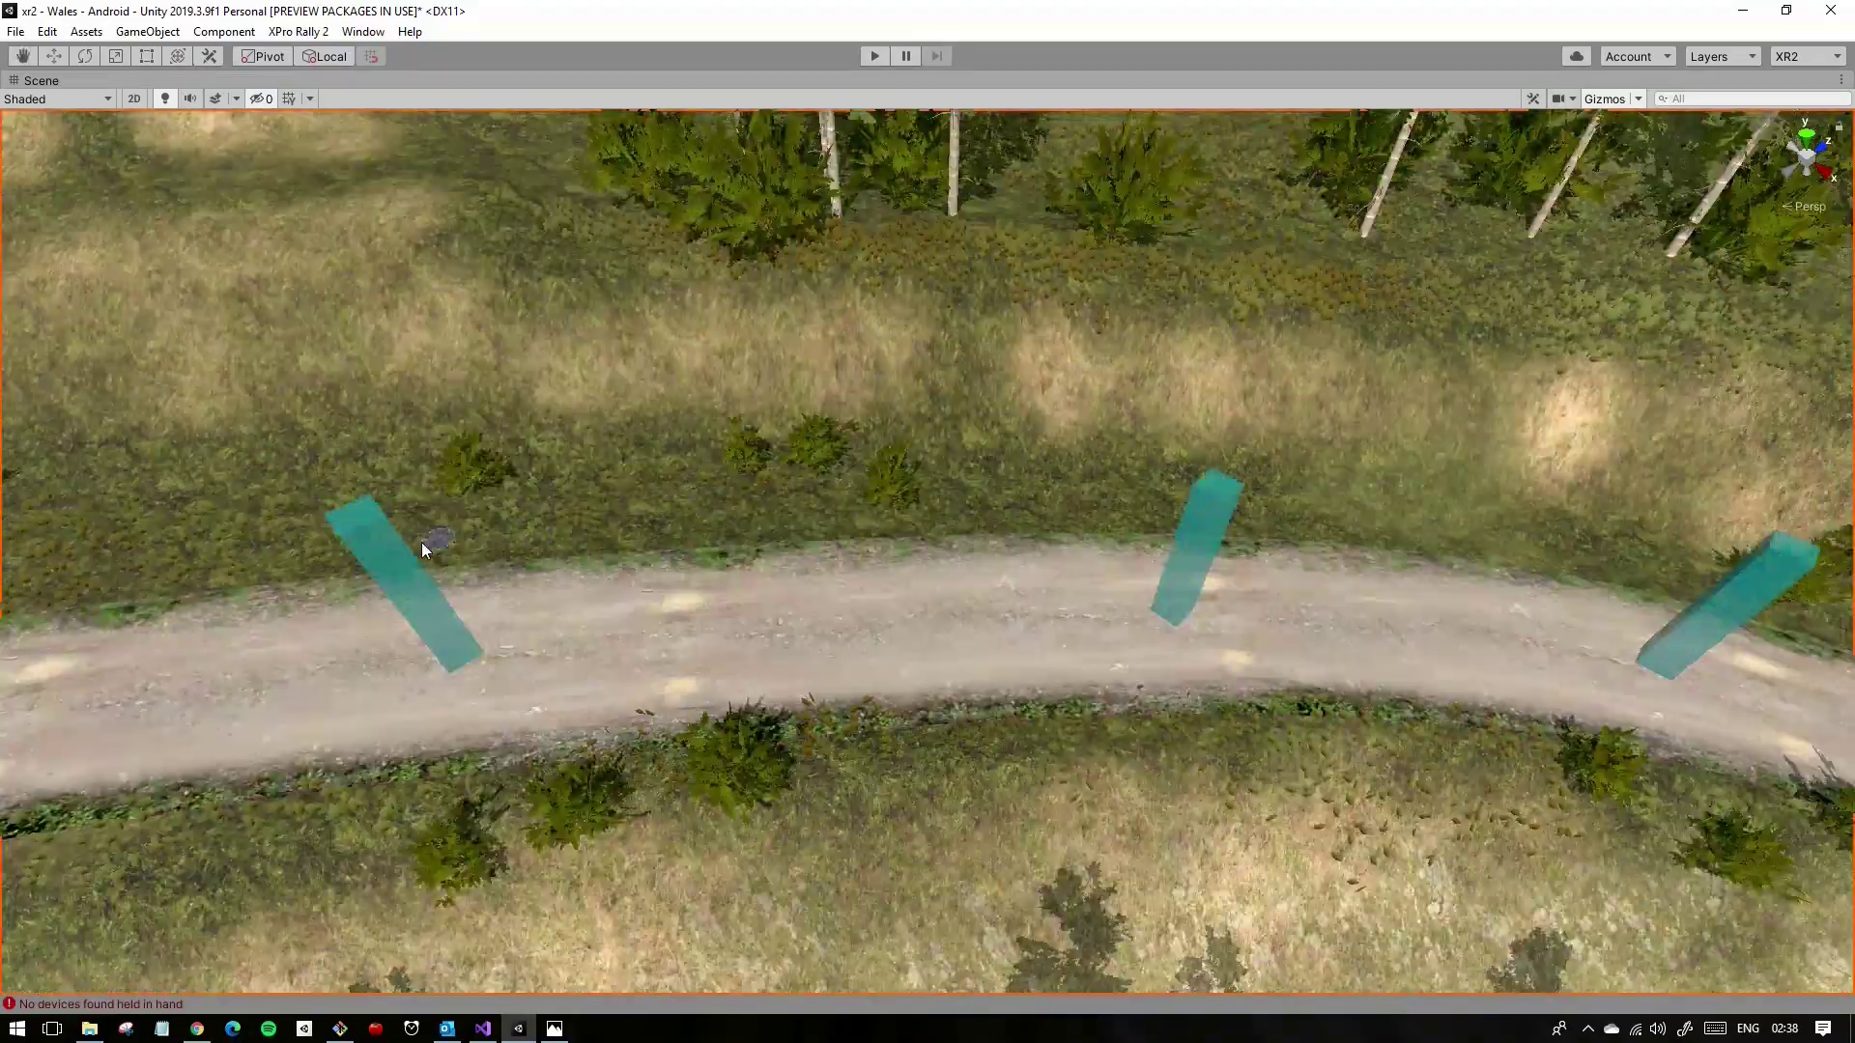
mouse_move(500, 502)
right_mouse_down()
mouse_move(1266, 519)
mouse_move(1165, 450)
mouse_move(640, 774)
right_mouse_up()
key("shift+space")
Step: Set the detail brush to size 1 with target strength 0.0625
scroll(1598, 723, "down", 3)
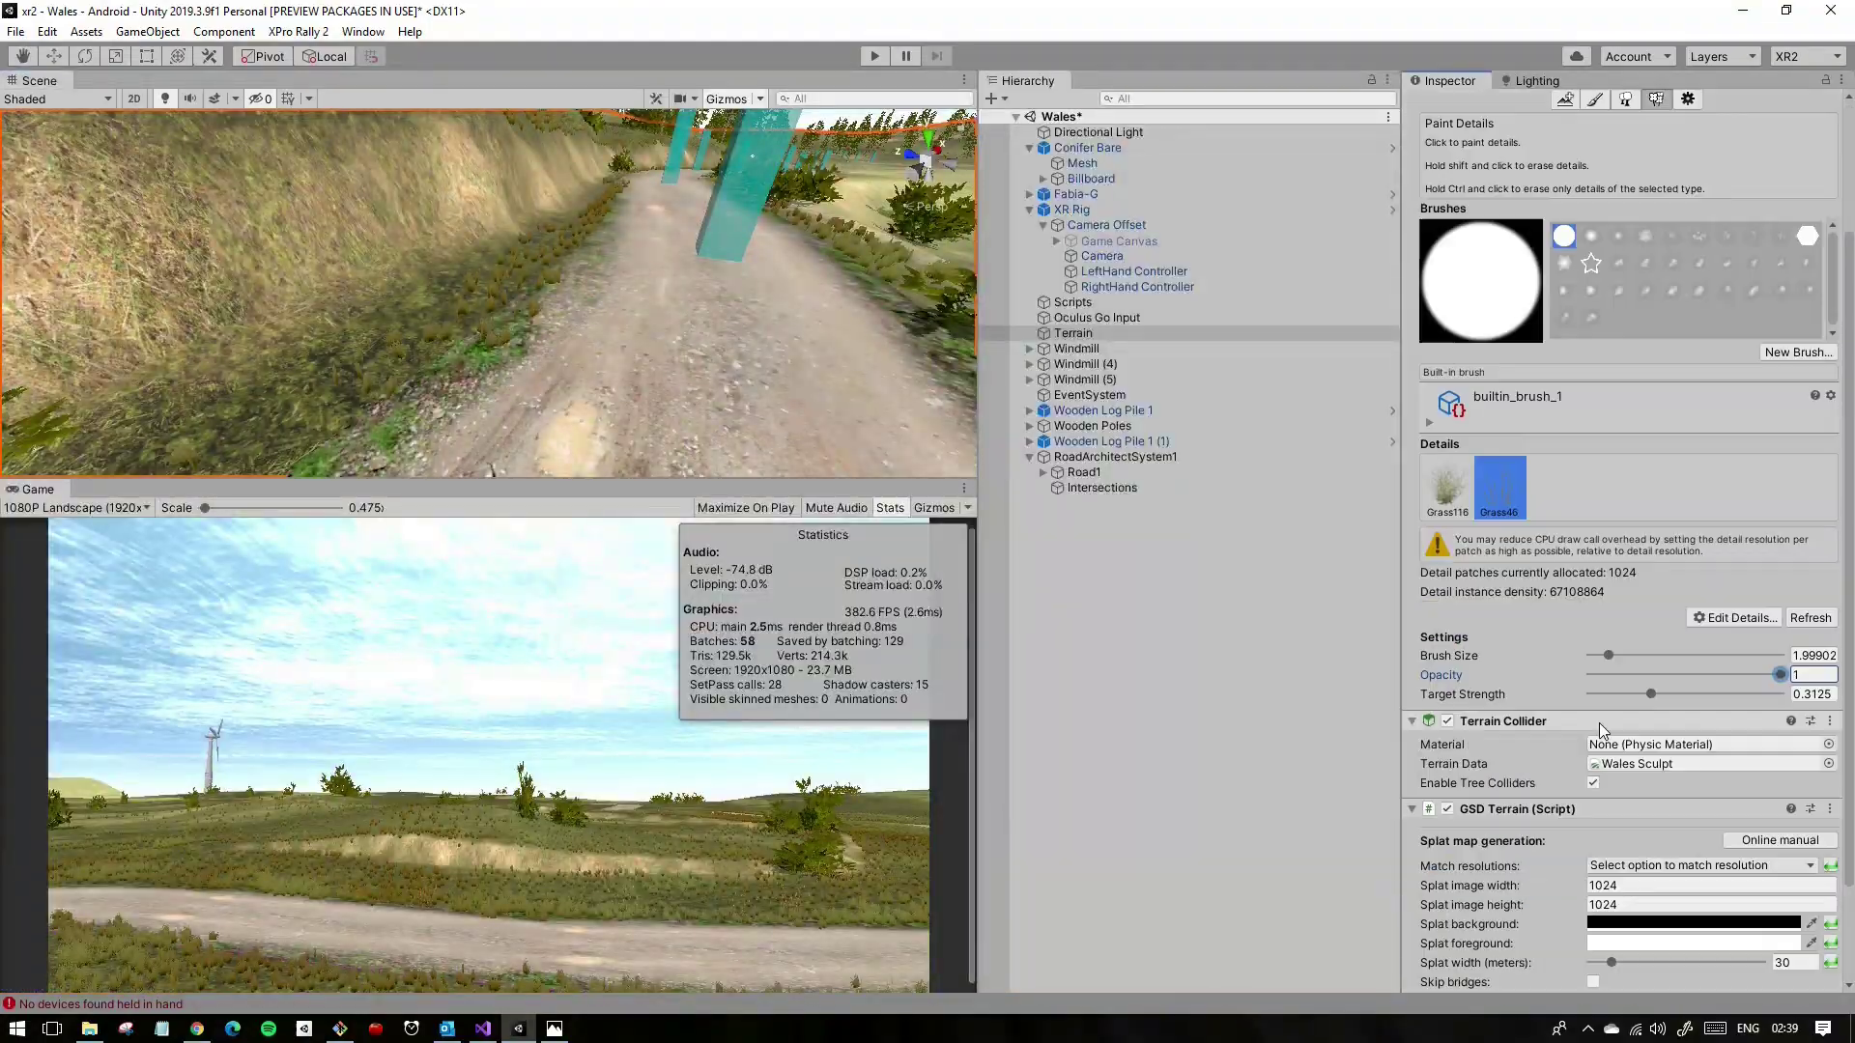
key("shift+space")
mouse_move(677, 387)
right_mouse_down()
mouse_move(746, 549)
mouse_move(903, 599)
right_mouse_up()
mouse_move(1168, 586)
right_mouse_down()
mouse_move(784, 467)
mouse_move(767, 539)
right_mouse_up()
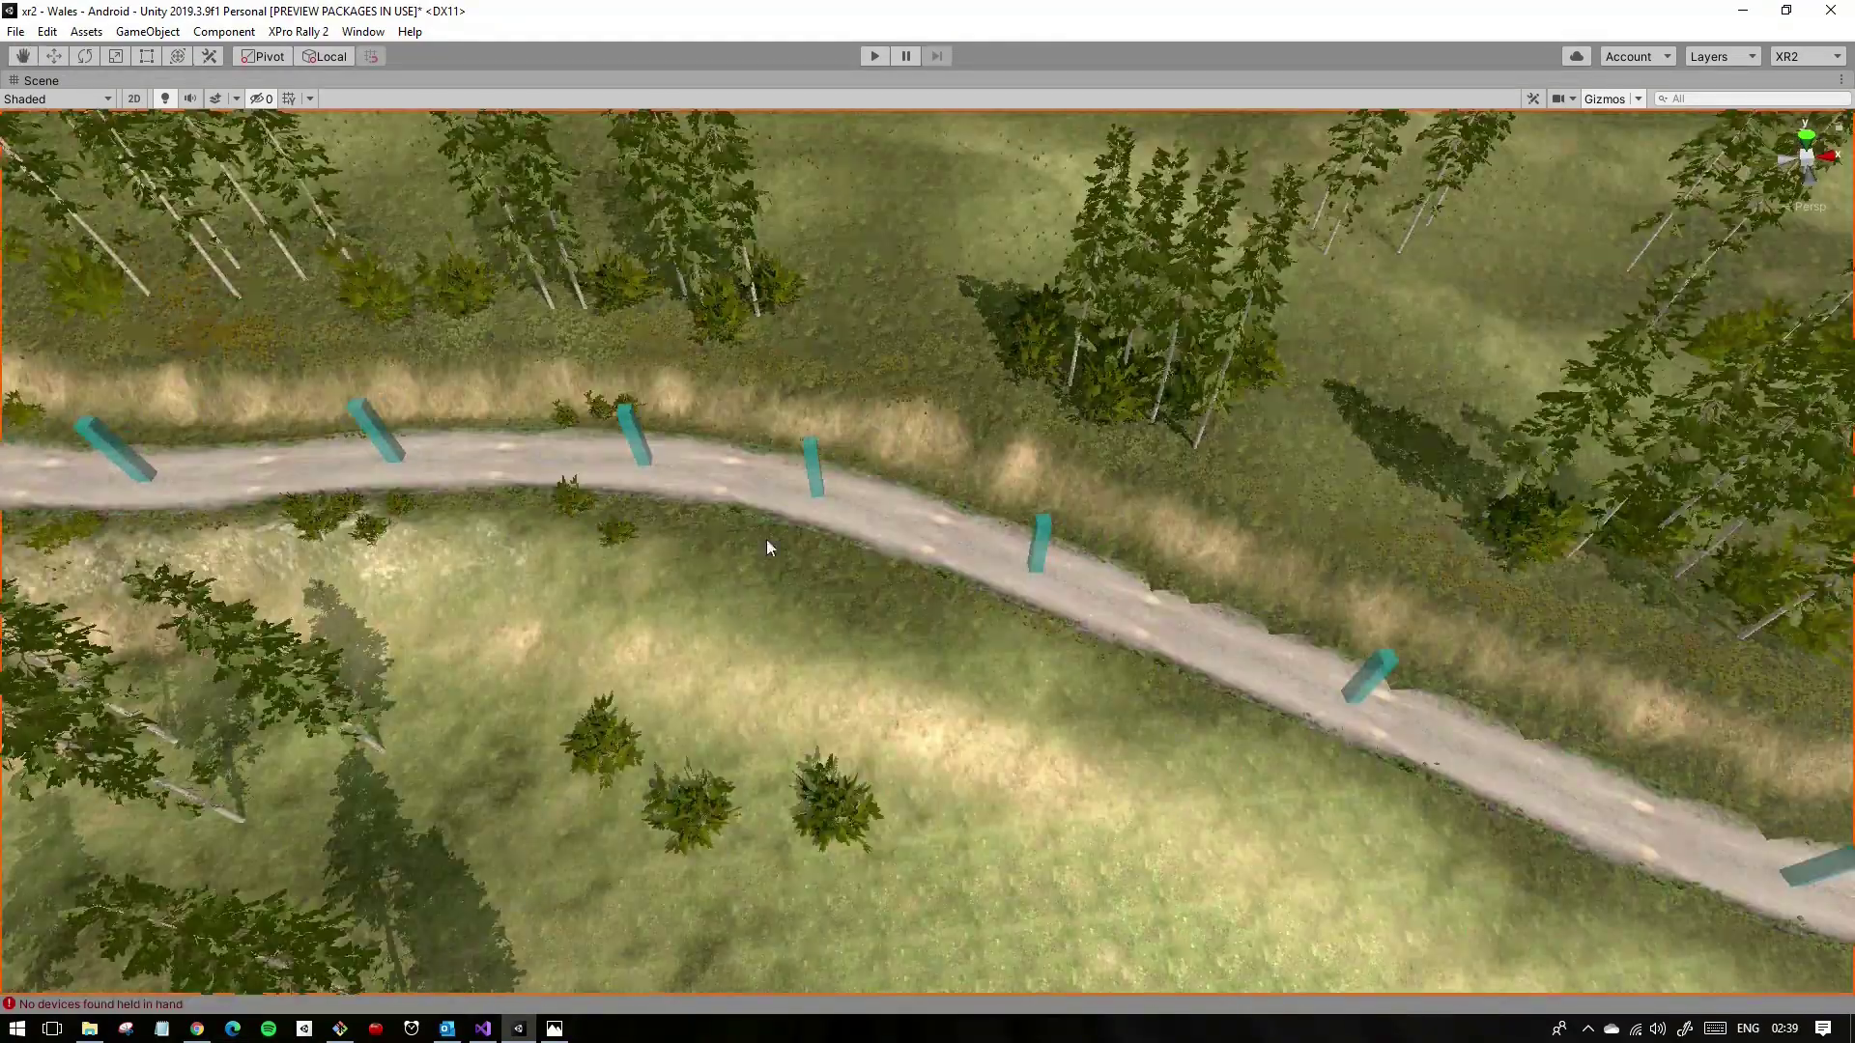
mouse_move(939, 472)
middle_mouse_down()
mouse_move(817, 558)
mouse_move(887, 647)
mouse_move(588, 594)
mouse_move(1206, 575)
middle_mouse_up()
right_click_drag(1207, 575, 966, 322)
key("shift+space")
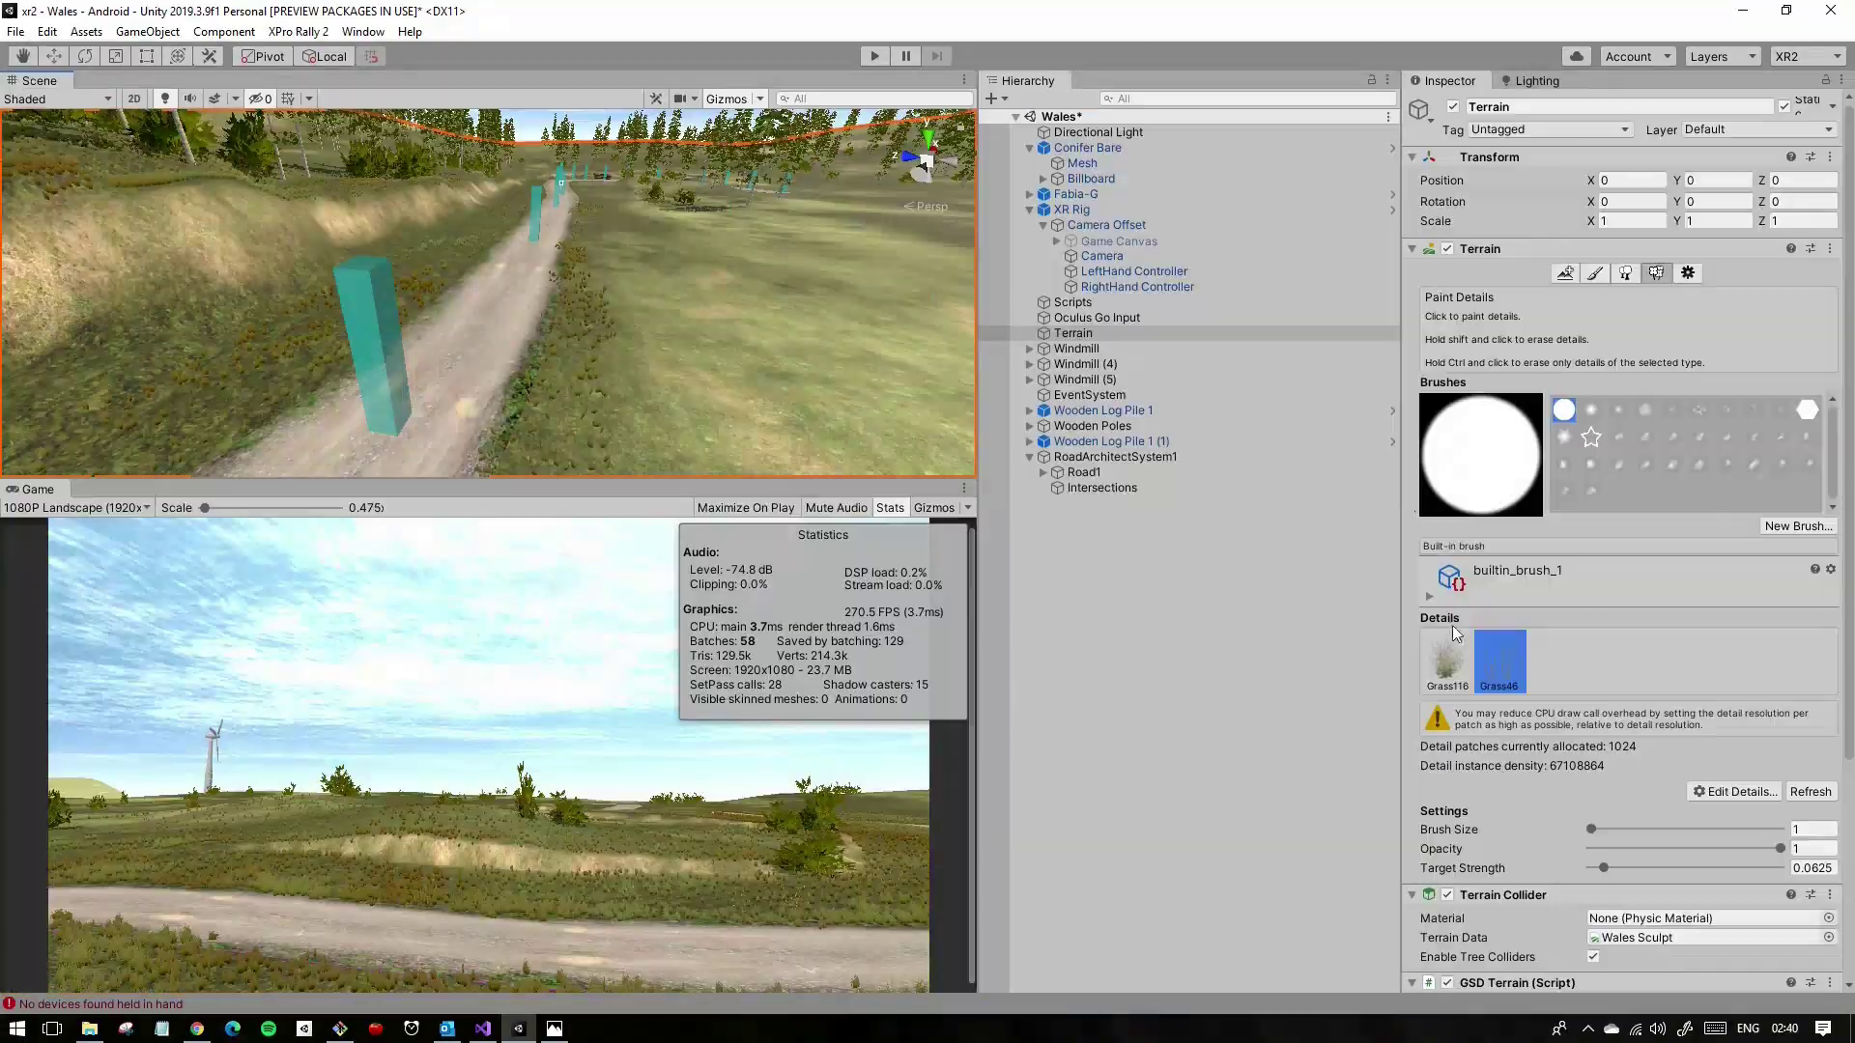
Step: Switch the terrain to Paint Trees with brush size 3 and tree density 10
key("shift+space")
mouse_move(1277, 497)
right_mouse_down()
mouse_move(712, 531)
mouse_move(929, 464)
mouse_move(961, 640)
right_mouse_up()
mouse_move(329, 757)
right_mouse_down()
mouse_move(744, 538)
mouse_move(716, 489)
right_mouse_up()
key("shift+space")
key("shift+space")
mouse_move(1088, 422)
right_mouse_down()
mouse_move(596, 489)
mouse_move(1098, 531)
mouse_move(1157, 613)
mouse_move(787, 657)
right_mouse_up()
key("shift+space")
key("shift+space")
mouse_move(918, 327)
right_mouse_down()
mouse_move(1314, 412)
mouse_move(1274, 525)
mouse_move(1017, 611)
mouse_move(1030, 556)
right_mouse_up()
key("f")
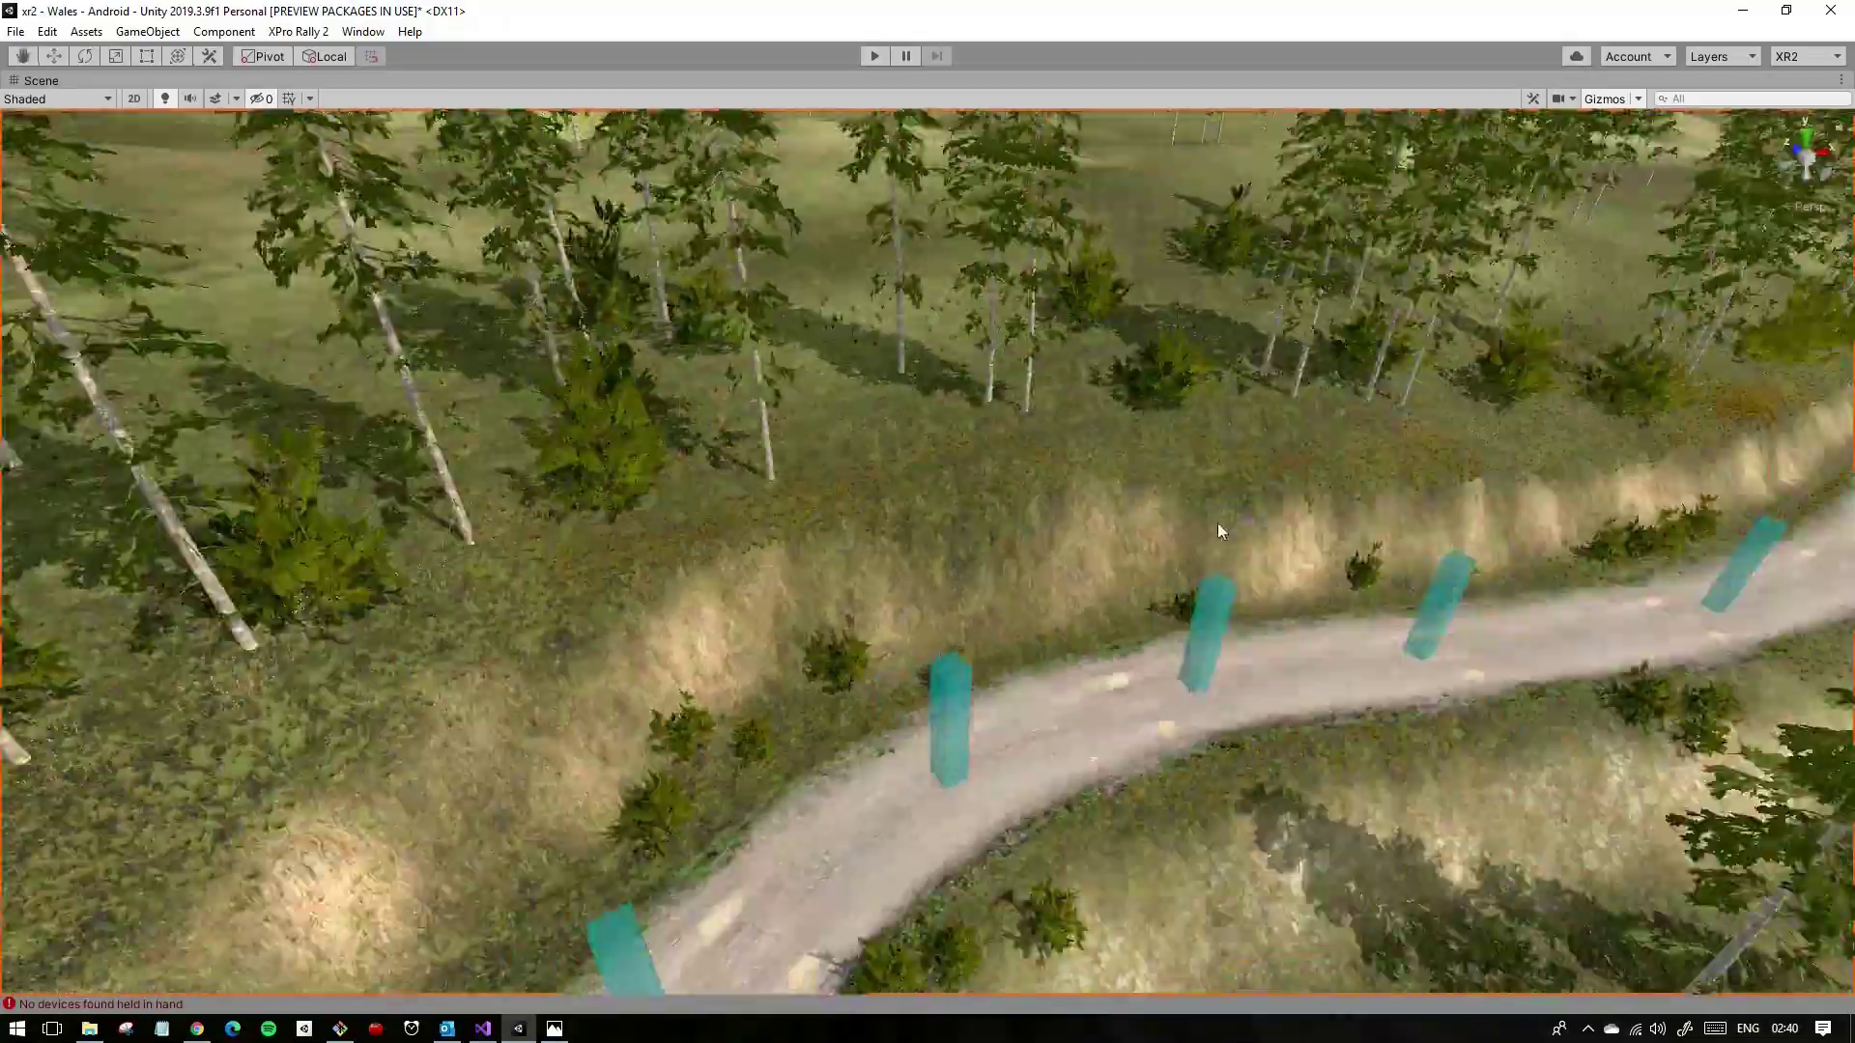
key("ctrl+2")
key("ctrl+1")
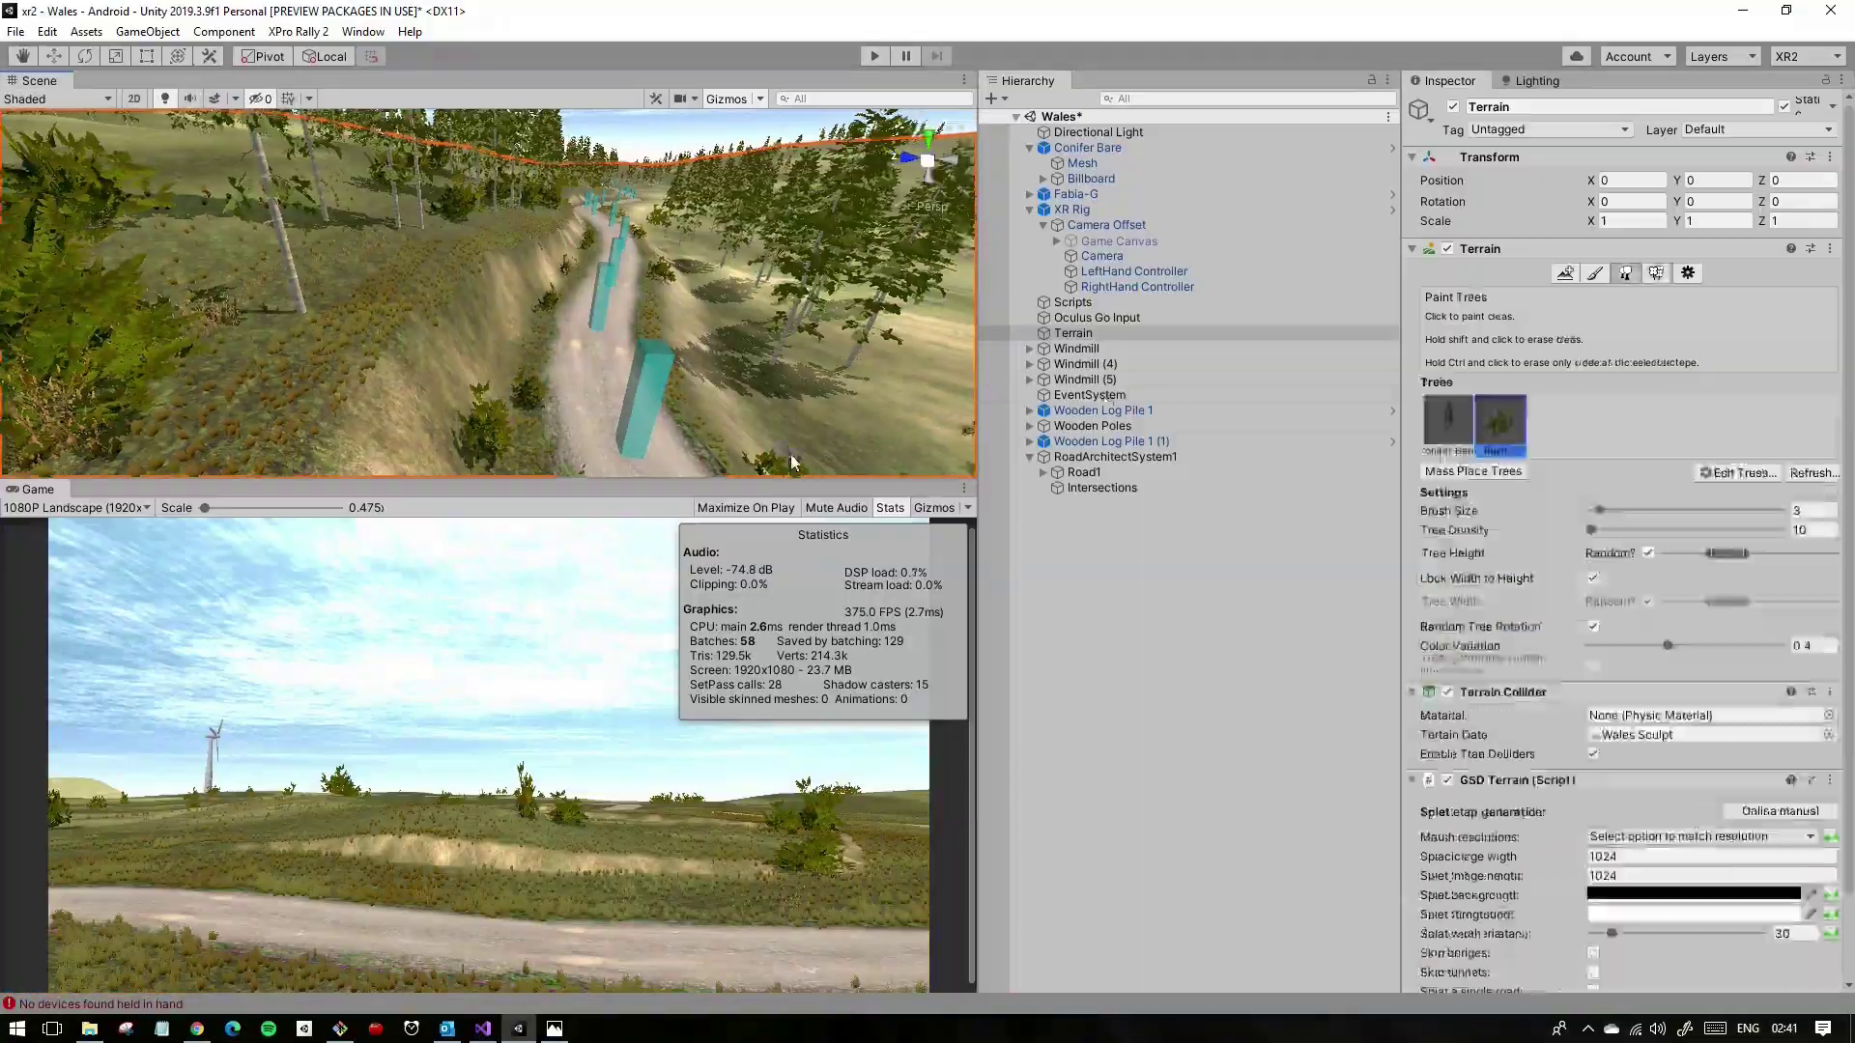
Step: Review the conifer clusters on the hillside, then enter Play mode to test-drive the rally car
key("shift+space")
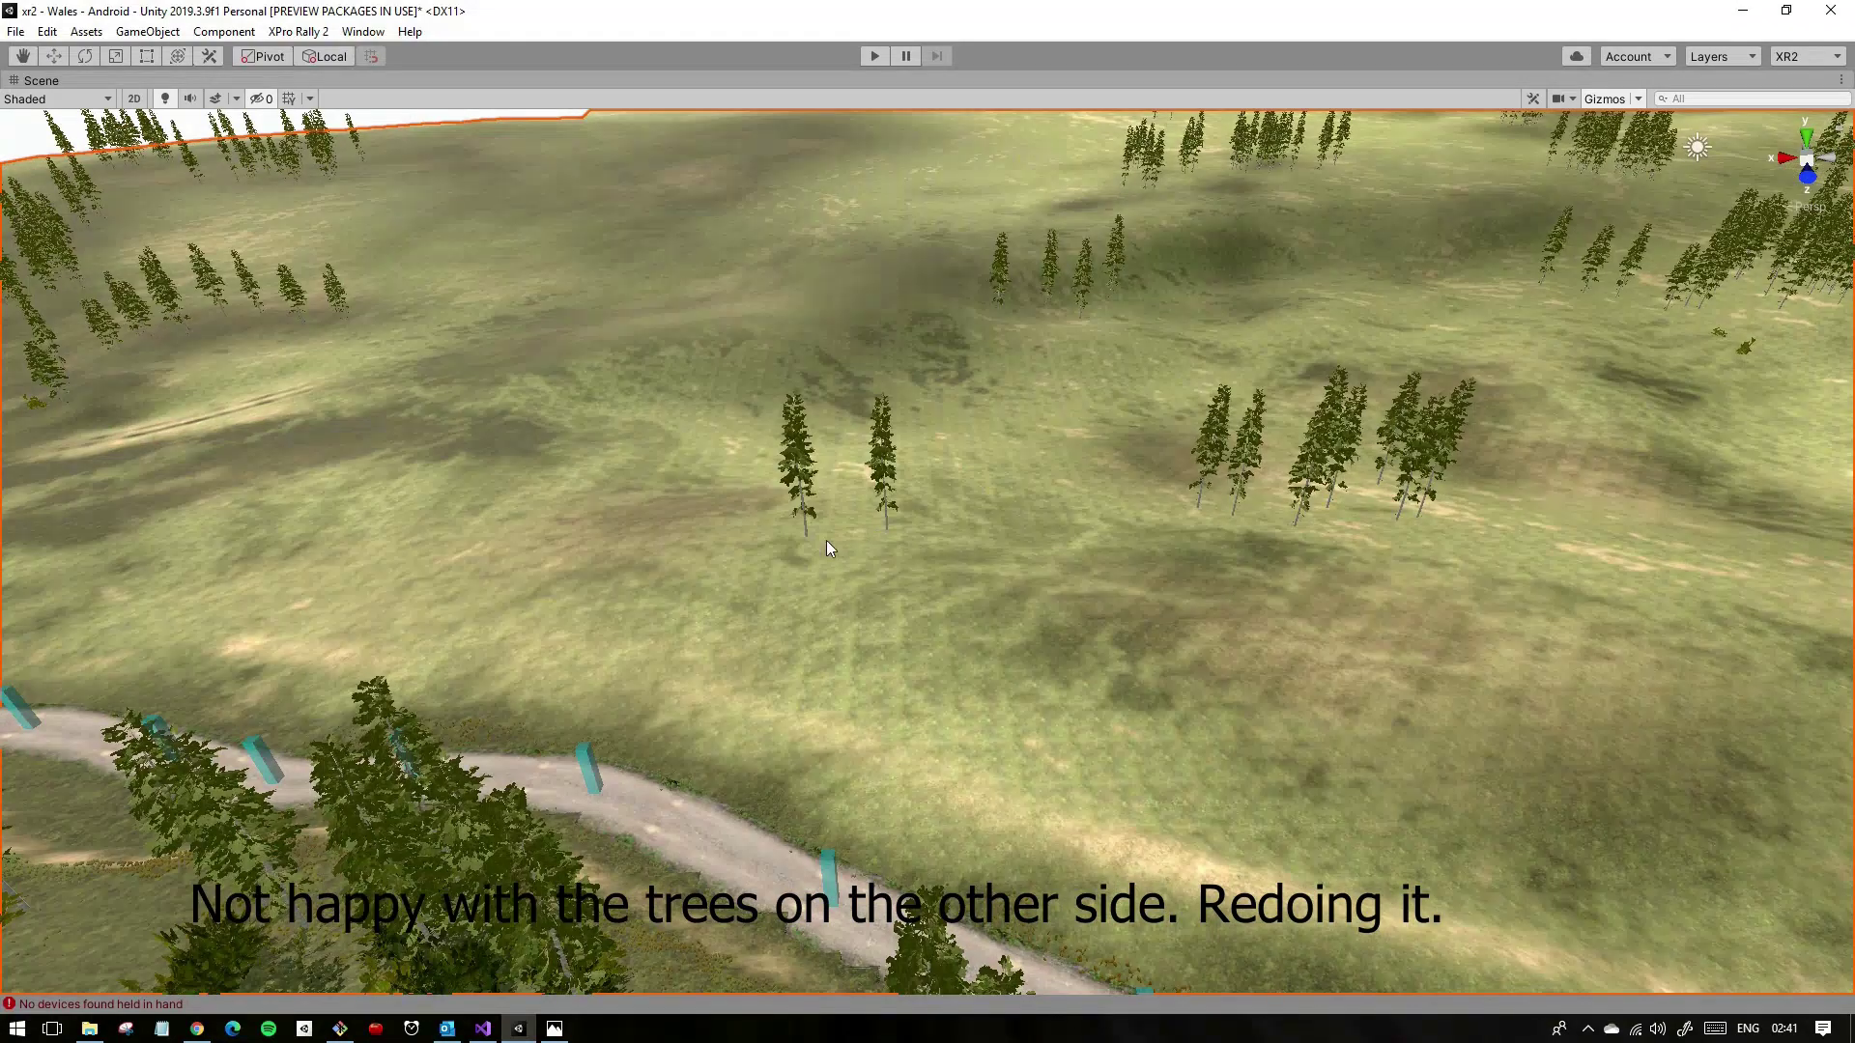
left_click_drag(826, 541, 845, 537, "alt")
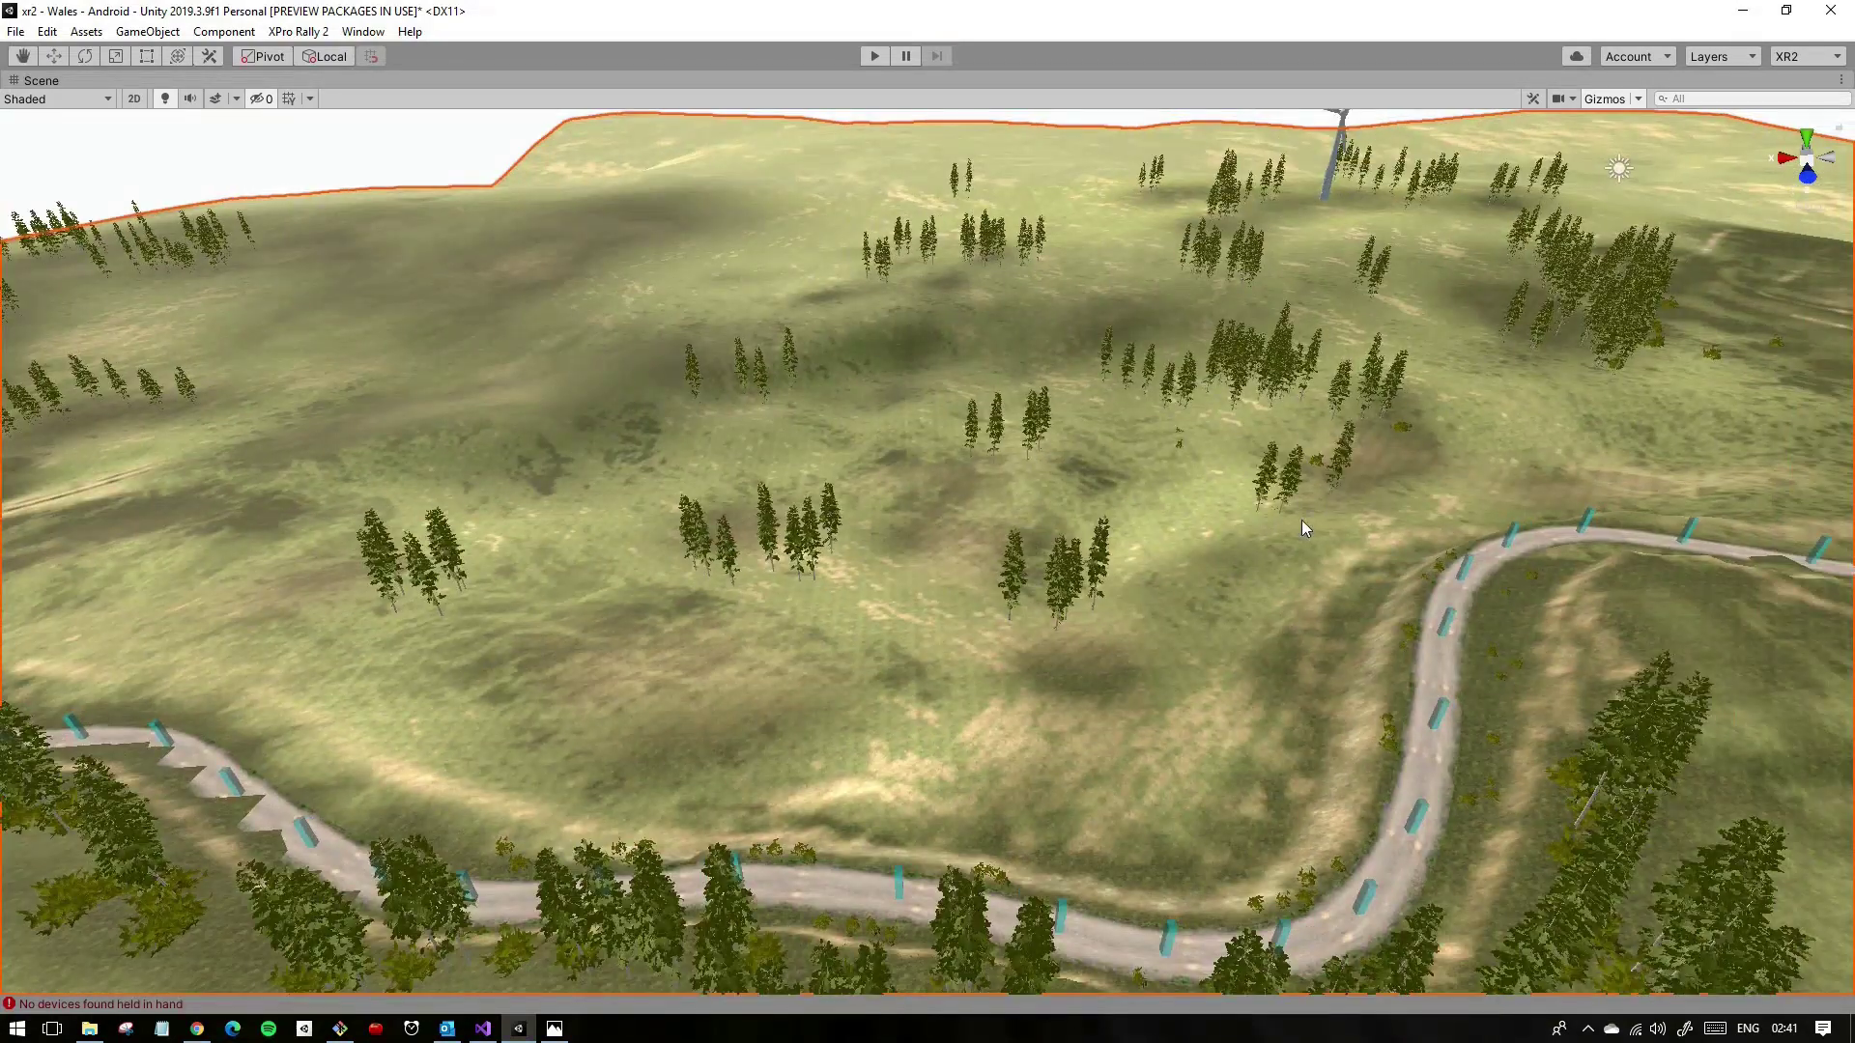
left_click(874, 56)
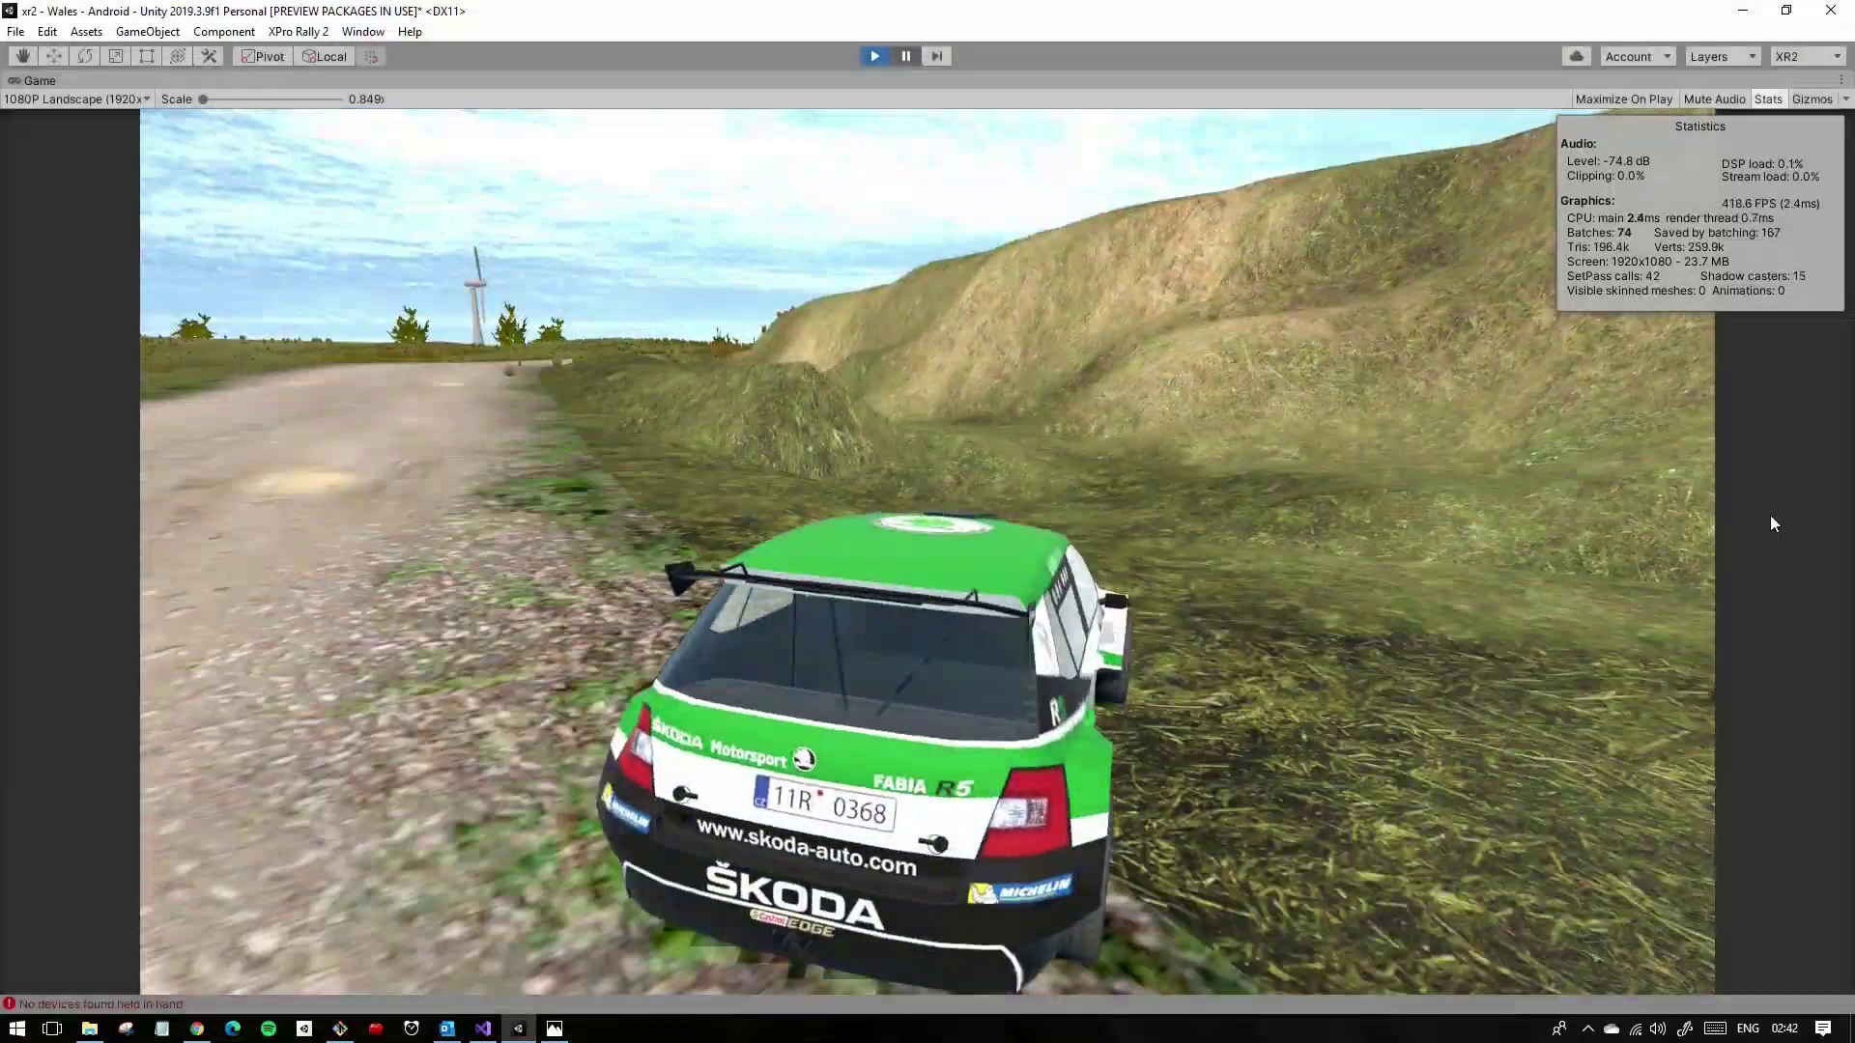
Step: Exit Play mode with Ctrl+P, ending the rally-car test drive
key("ctrl+p")
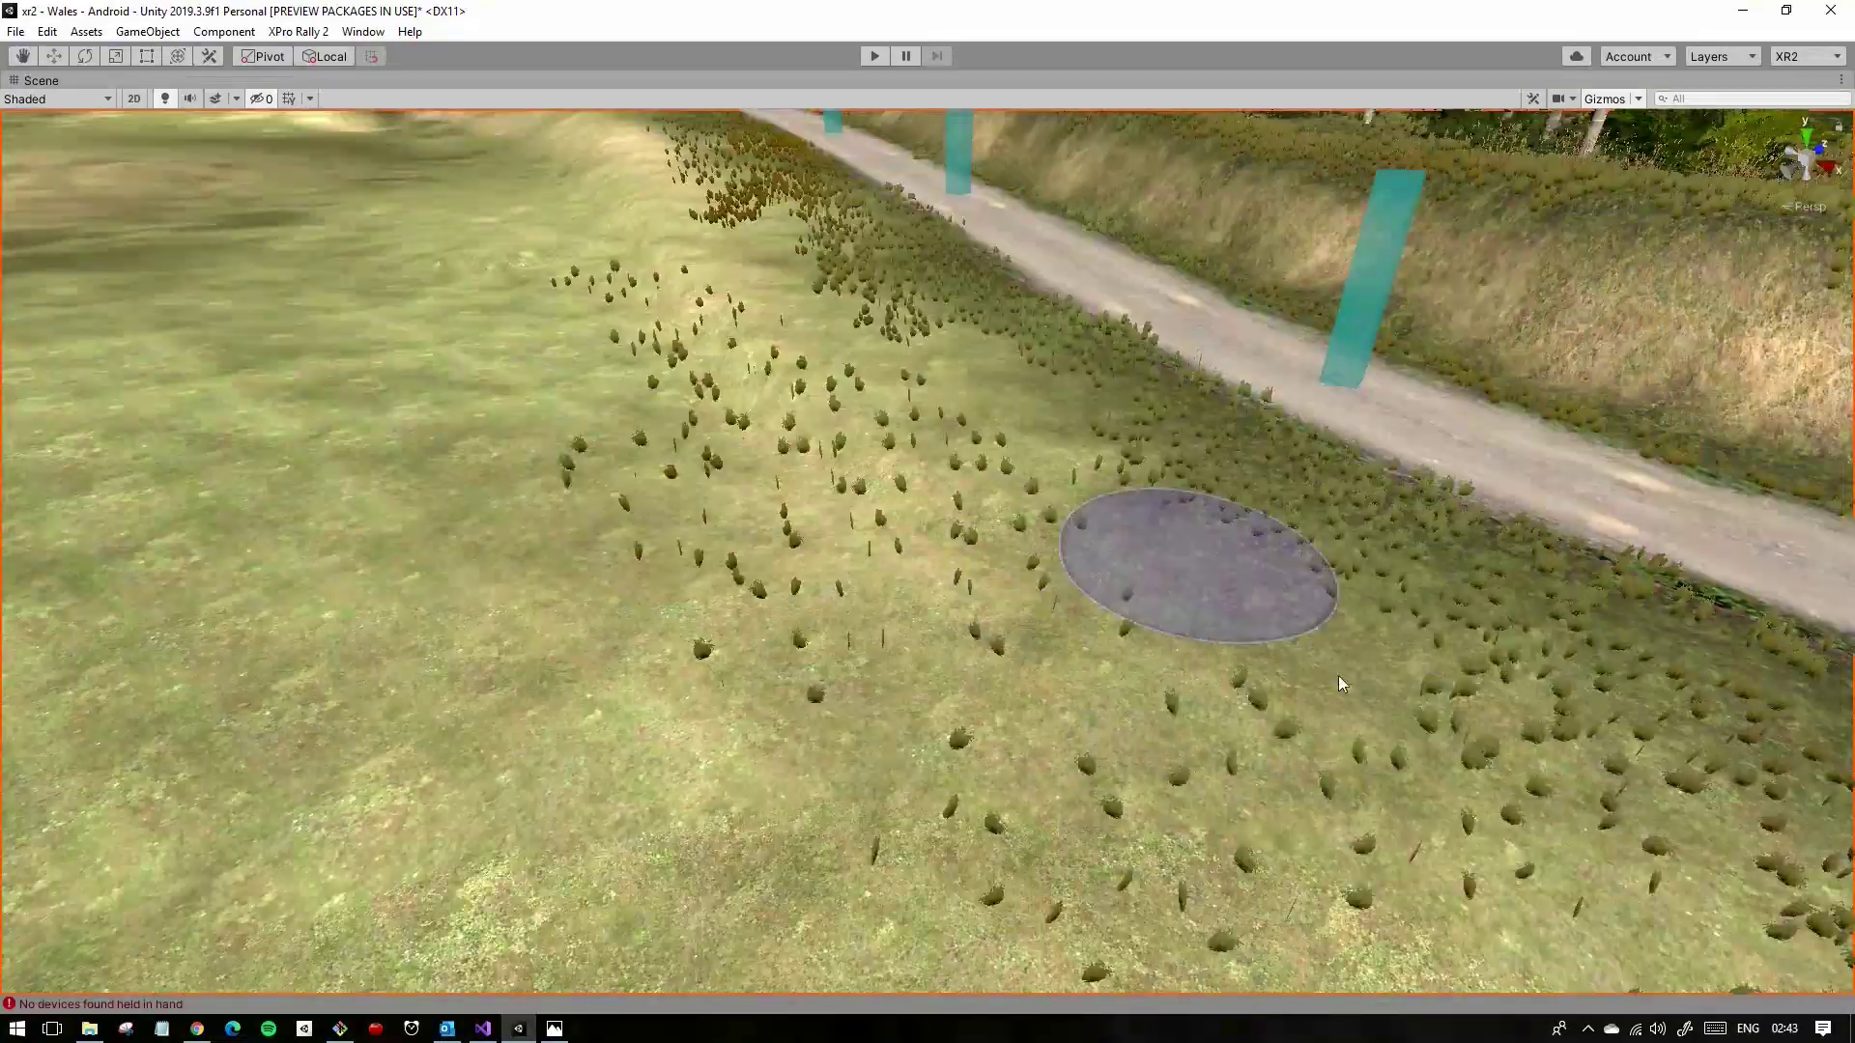
Step: Shrink the Grass116 detail brush to about 1.6
scroll(861, 774, "up", 3)
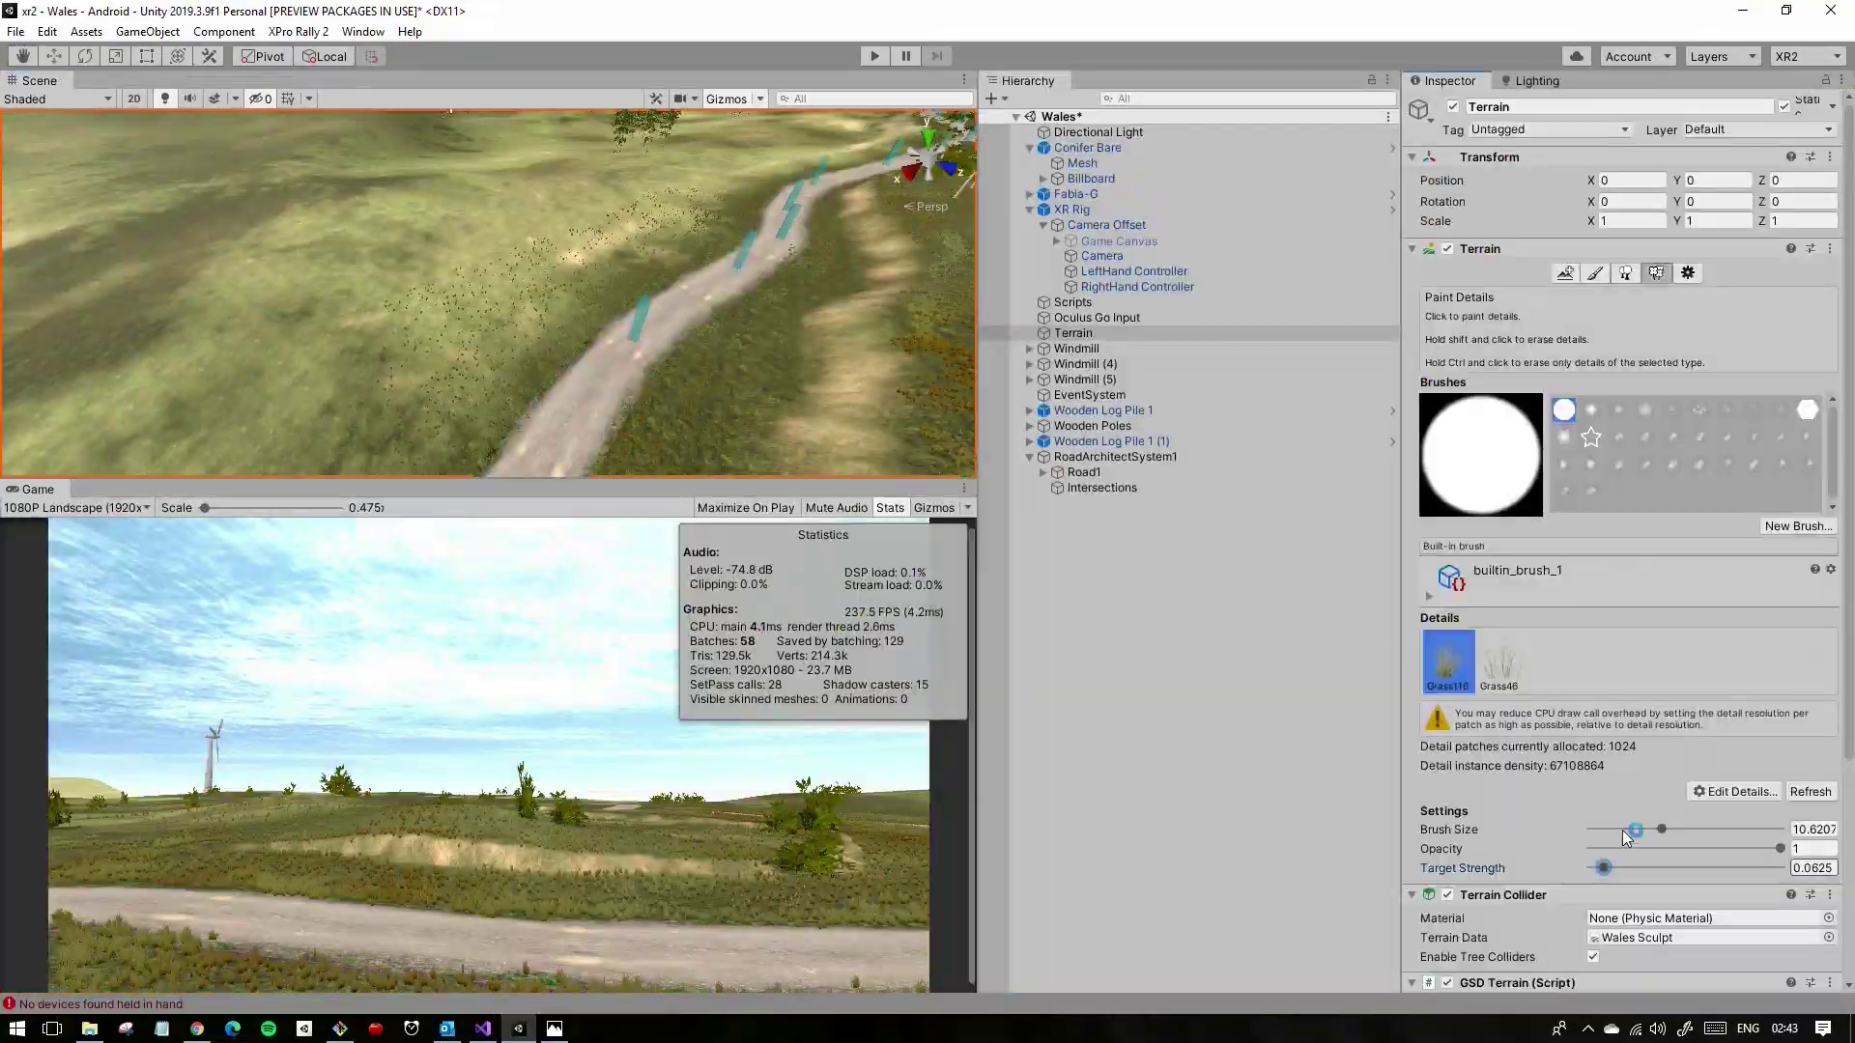
left_click_drag(1621, 831, 1594, 831)
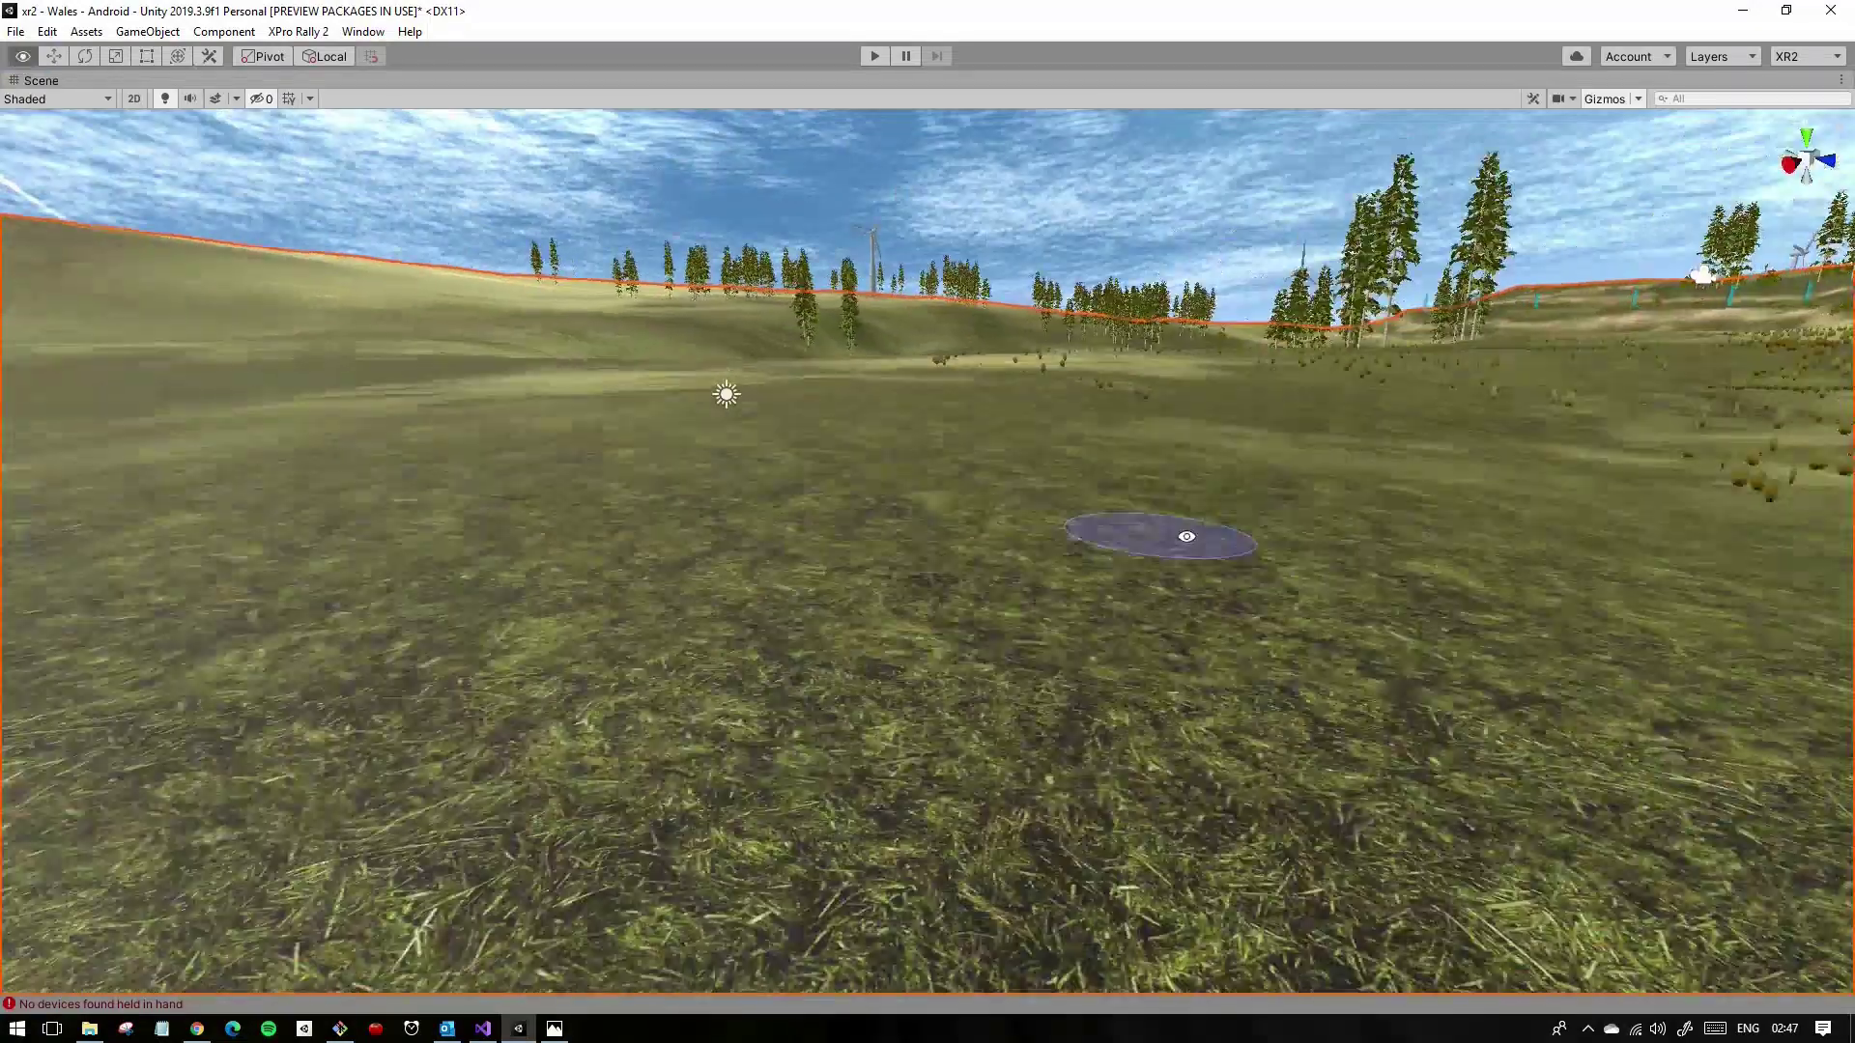
right_click_drag(827, 450, 827, 451)
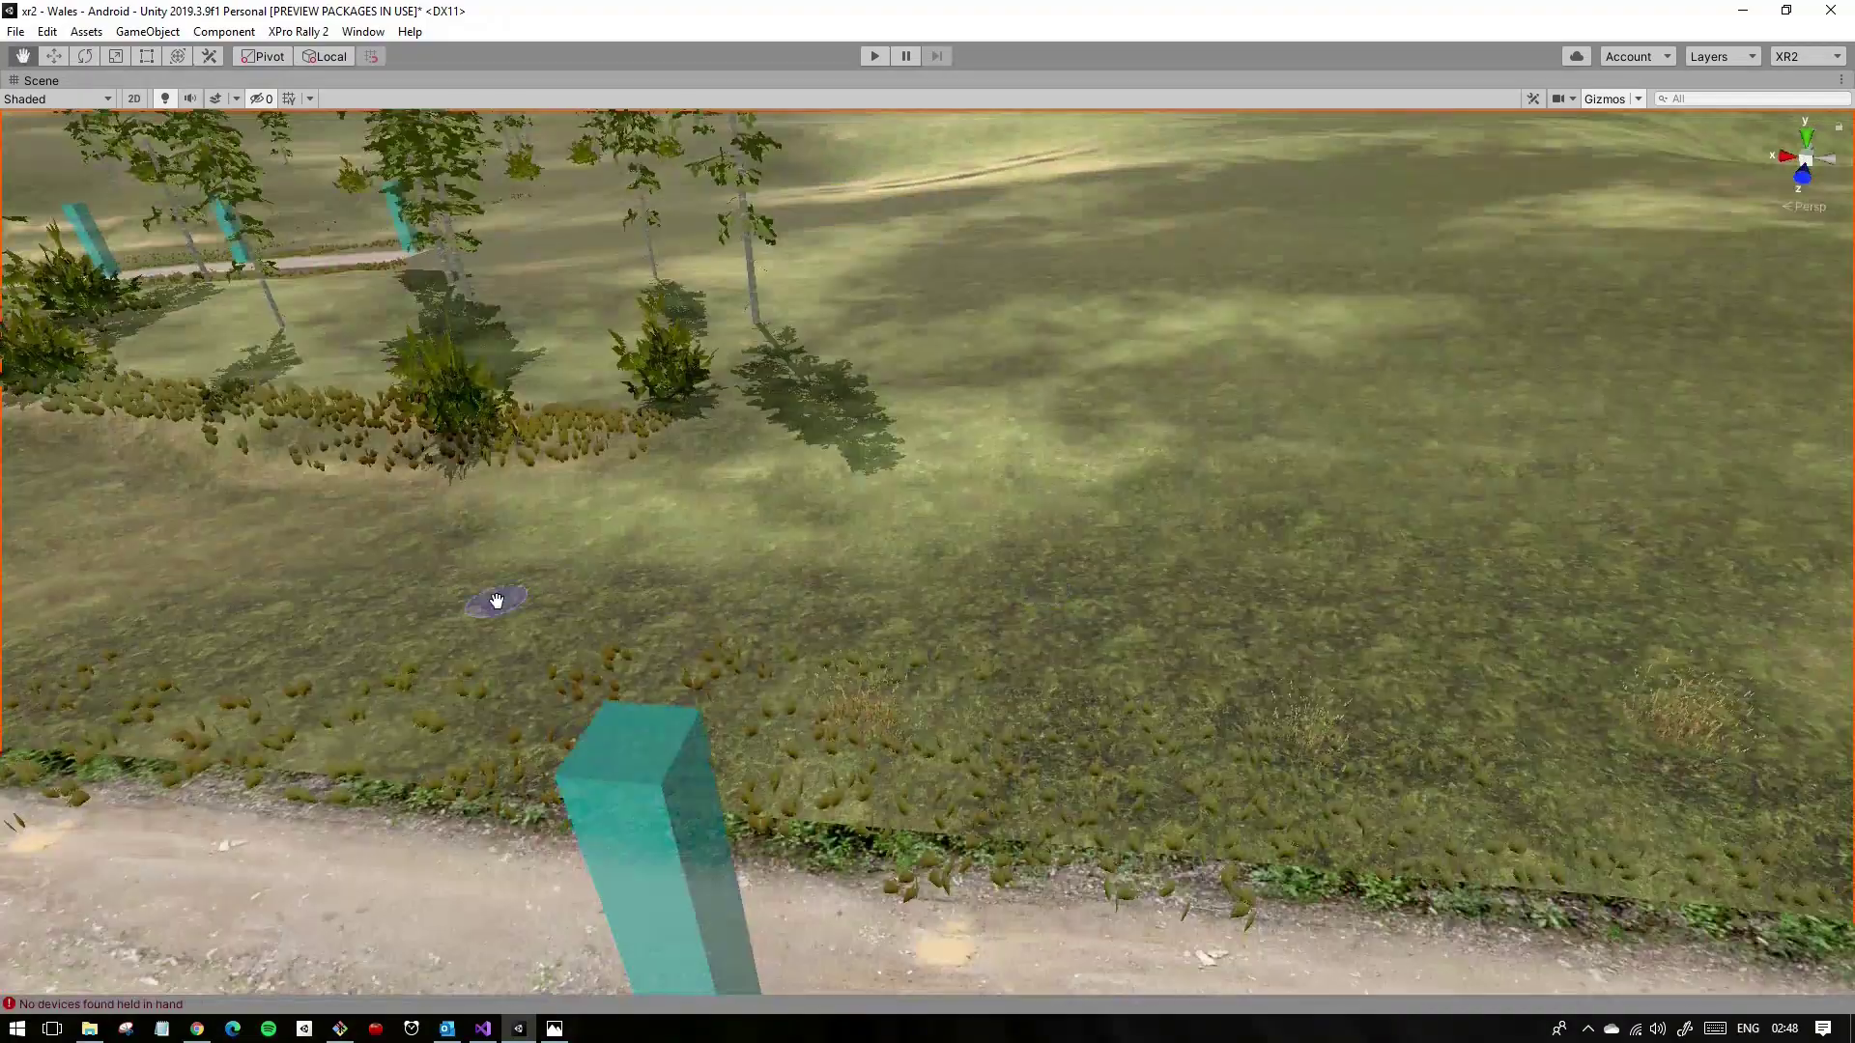
Step: Paint a darker grass texture along the road verge
left_click_drag(497, 601, 1062, 600)
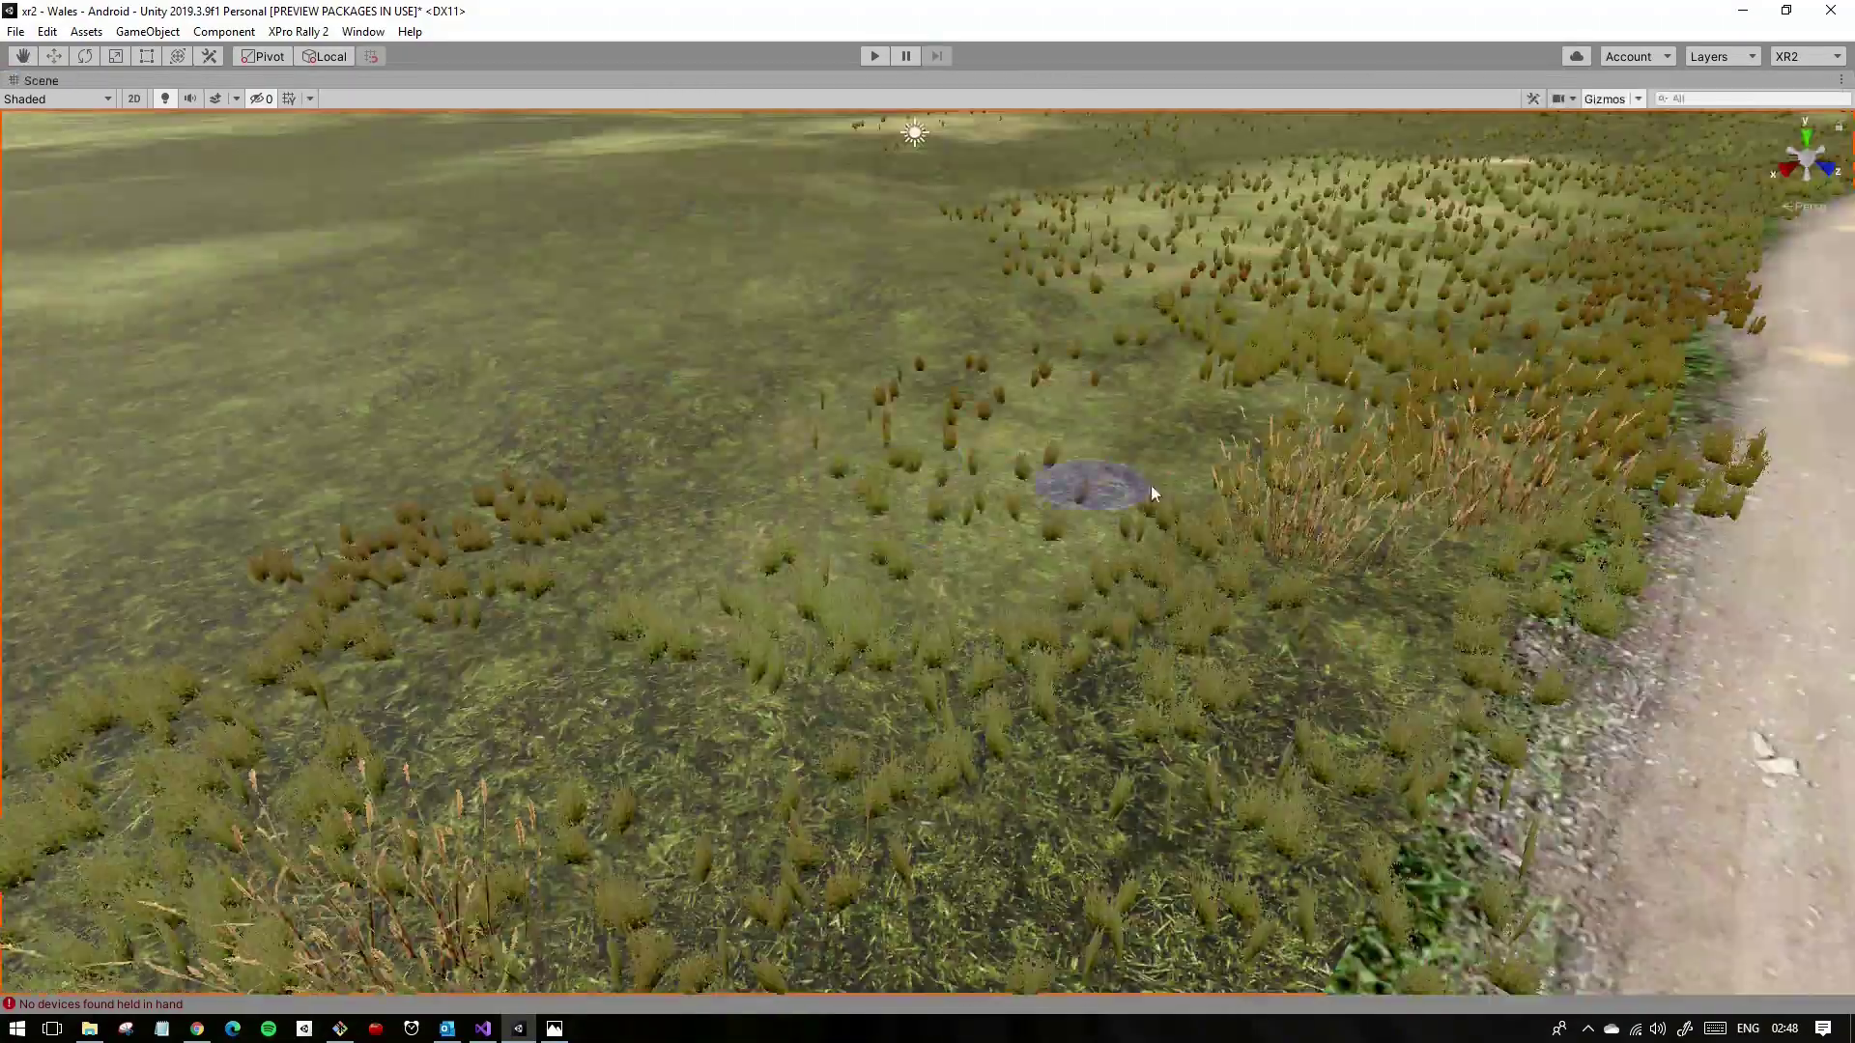
left_click_drag(1151, 485, 1374, 380, "alt")
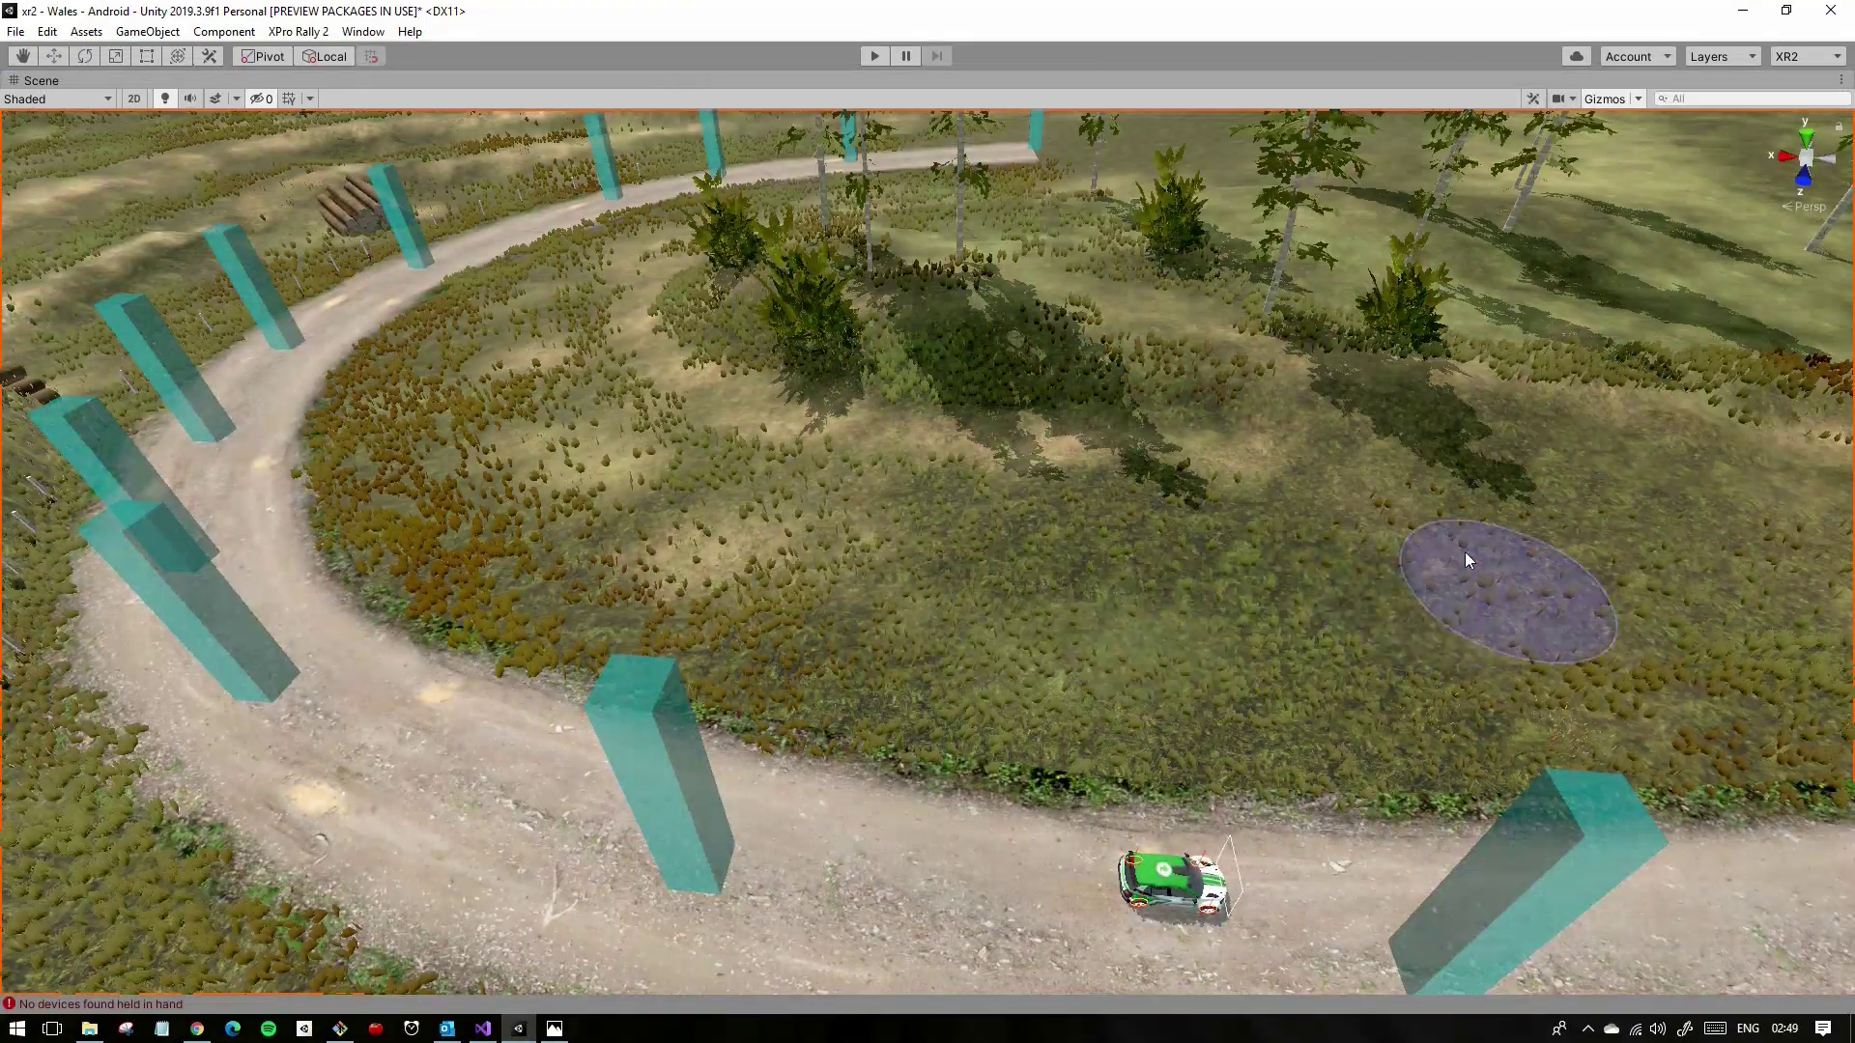
right_click_drag(1643, 616, 1509, 436)
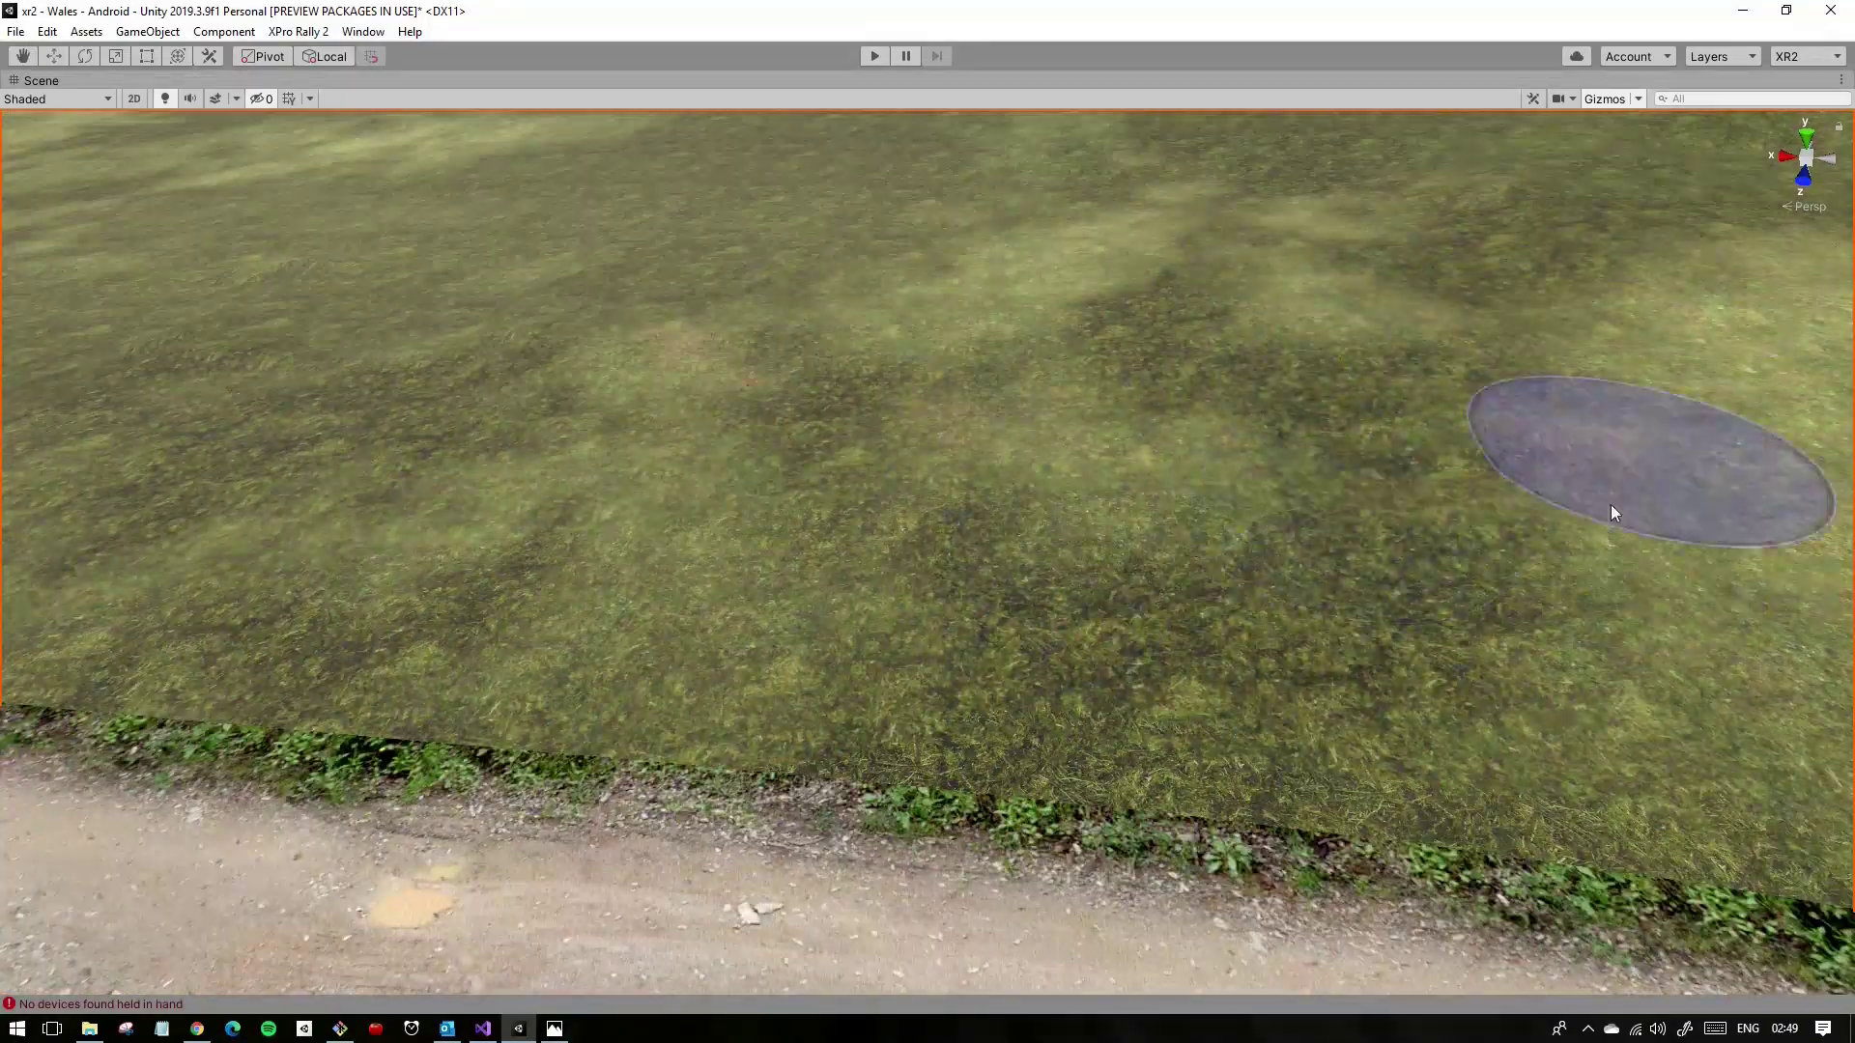
right_click_drag(748, 498, 911, 350)
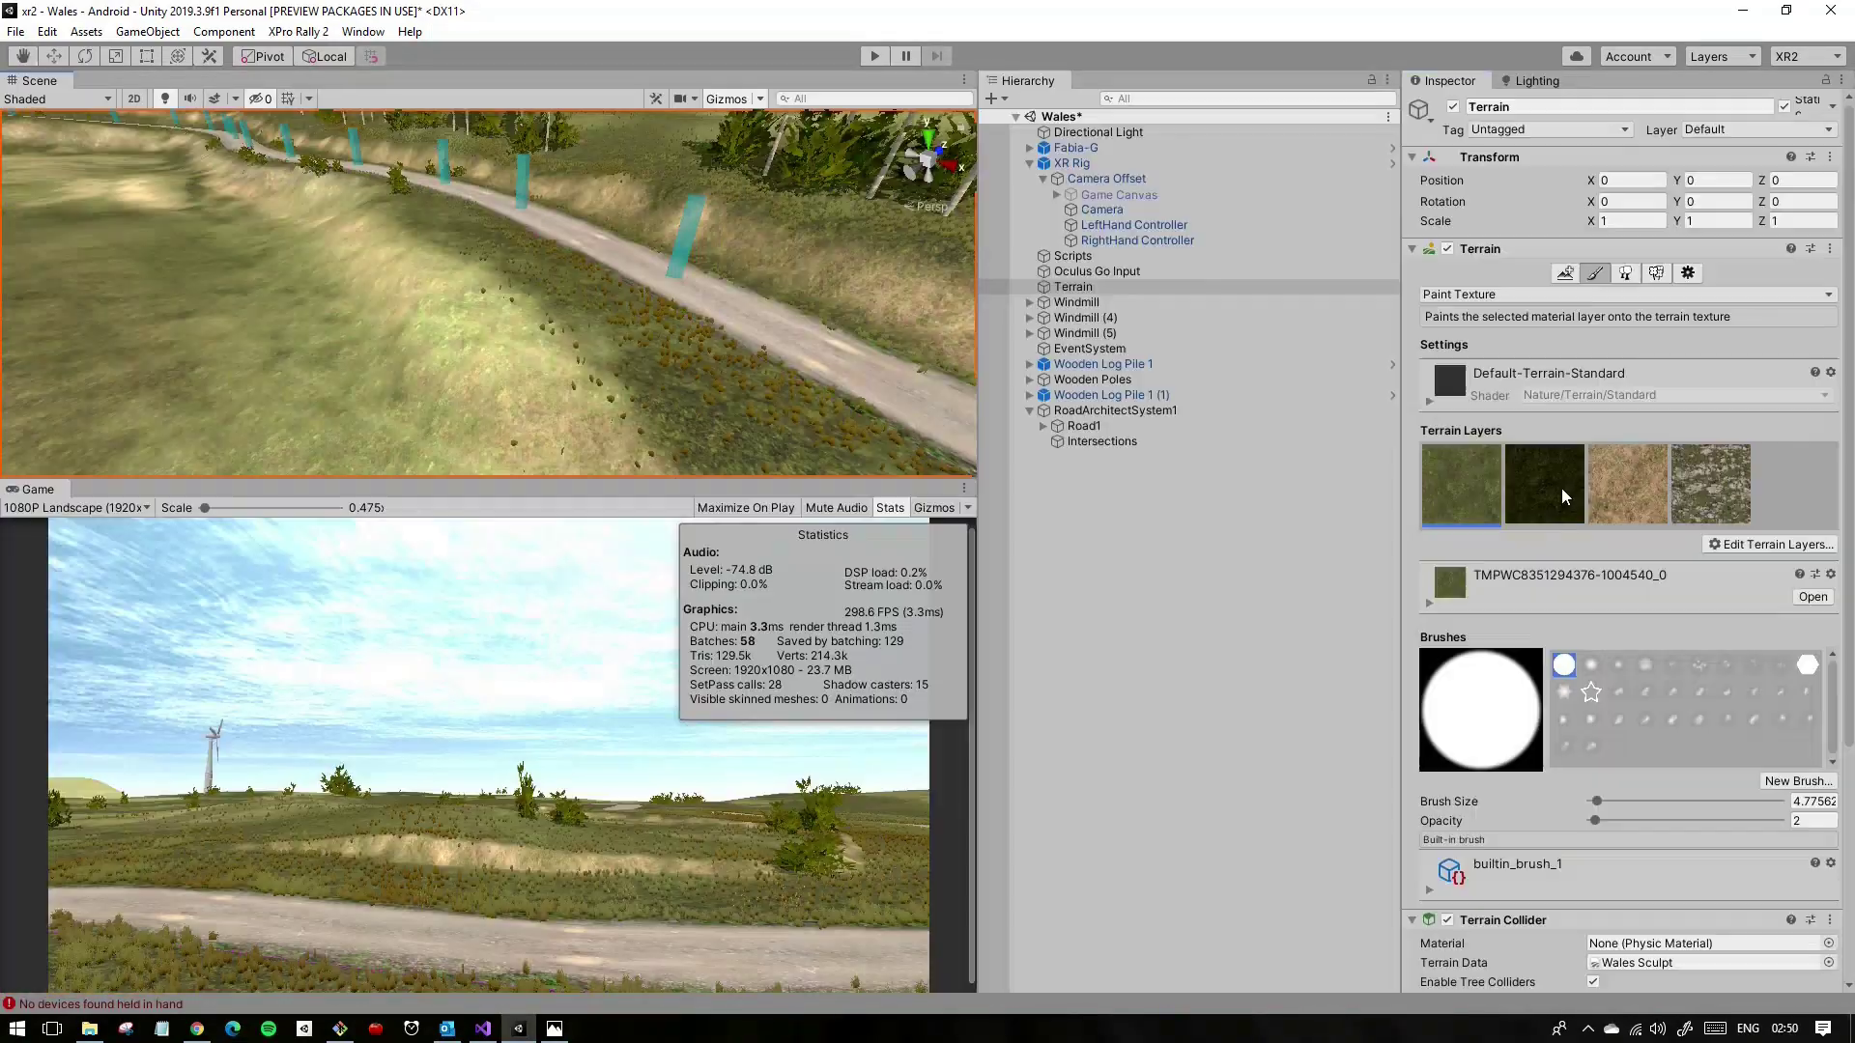
left_click_drag(879, 589, 1120, 685)
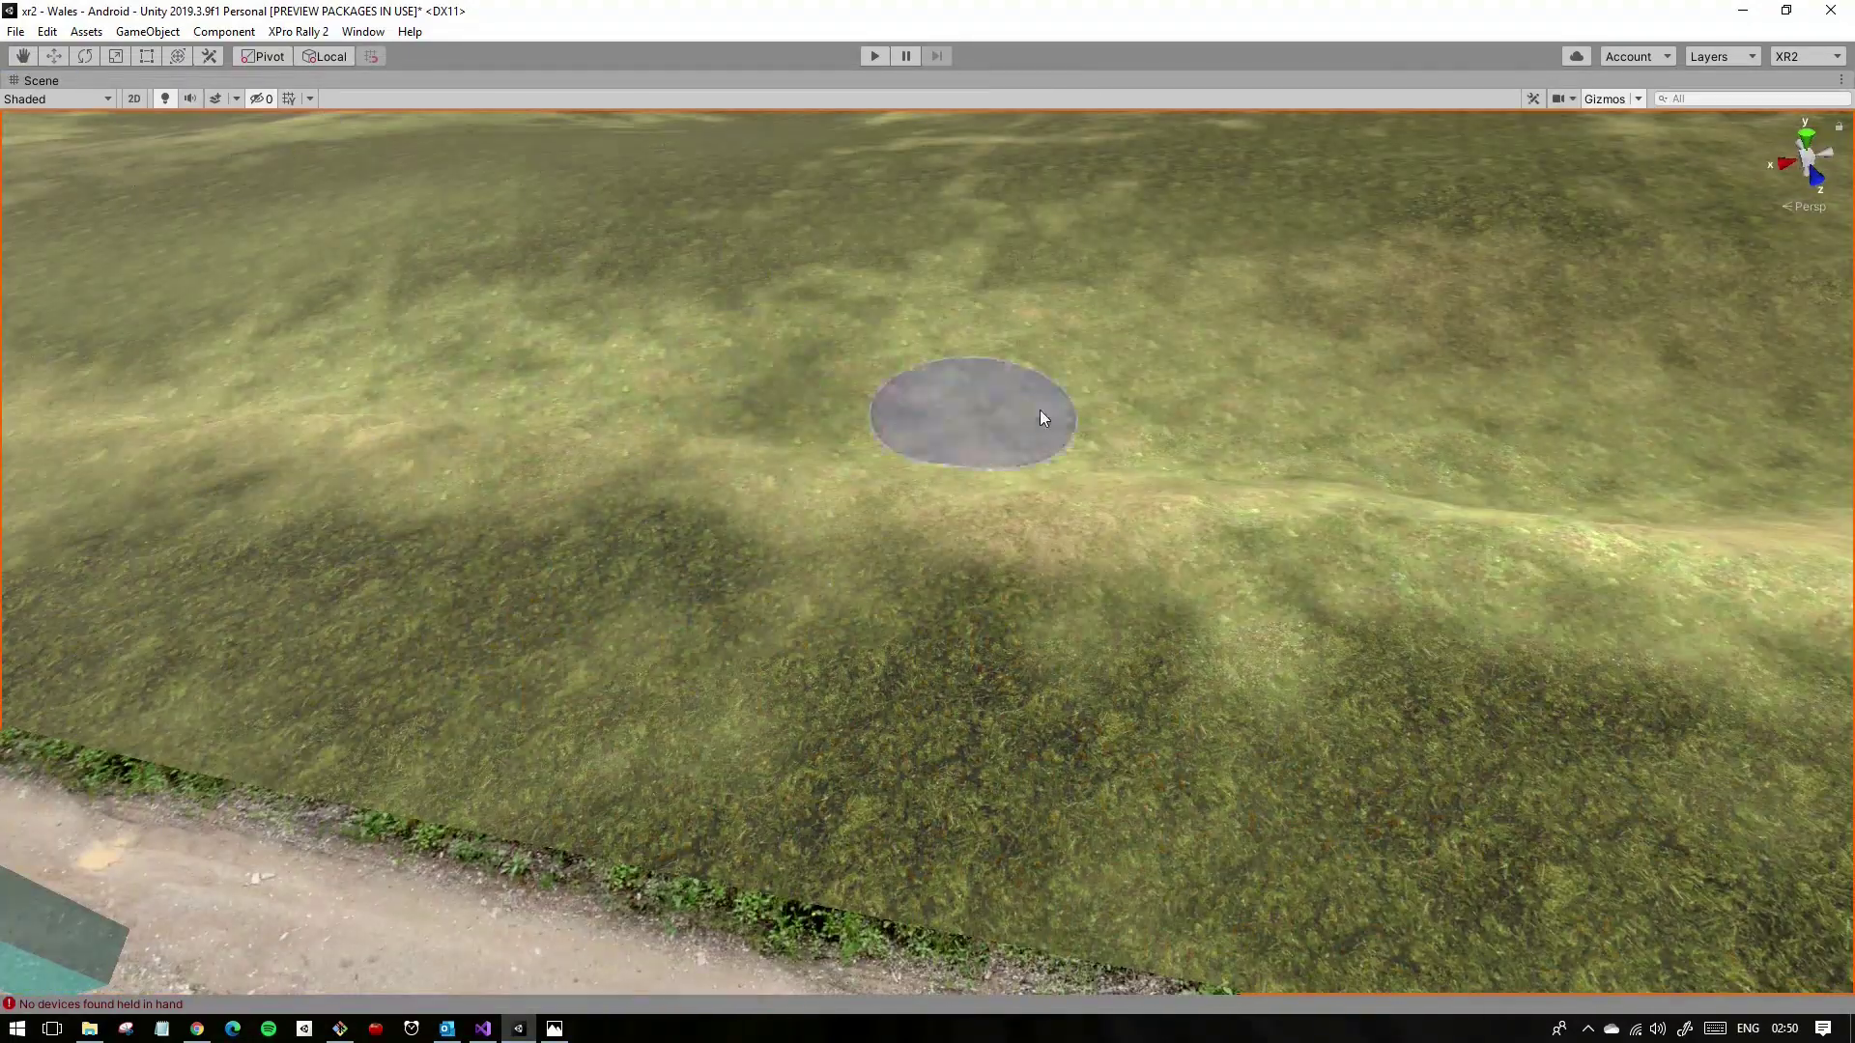
Step: Paint the rock layer at brush size 4 onto the steep banks above the pole-lined road
right_click_drag(1044, 418, 326, 667)
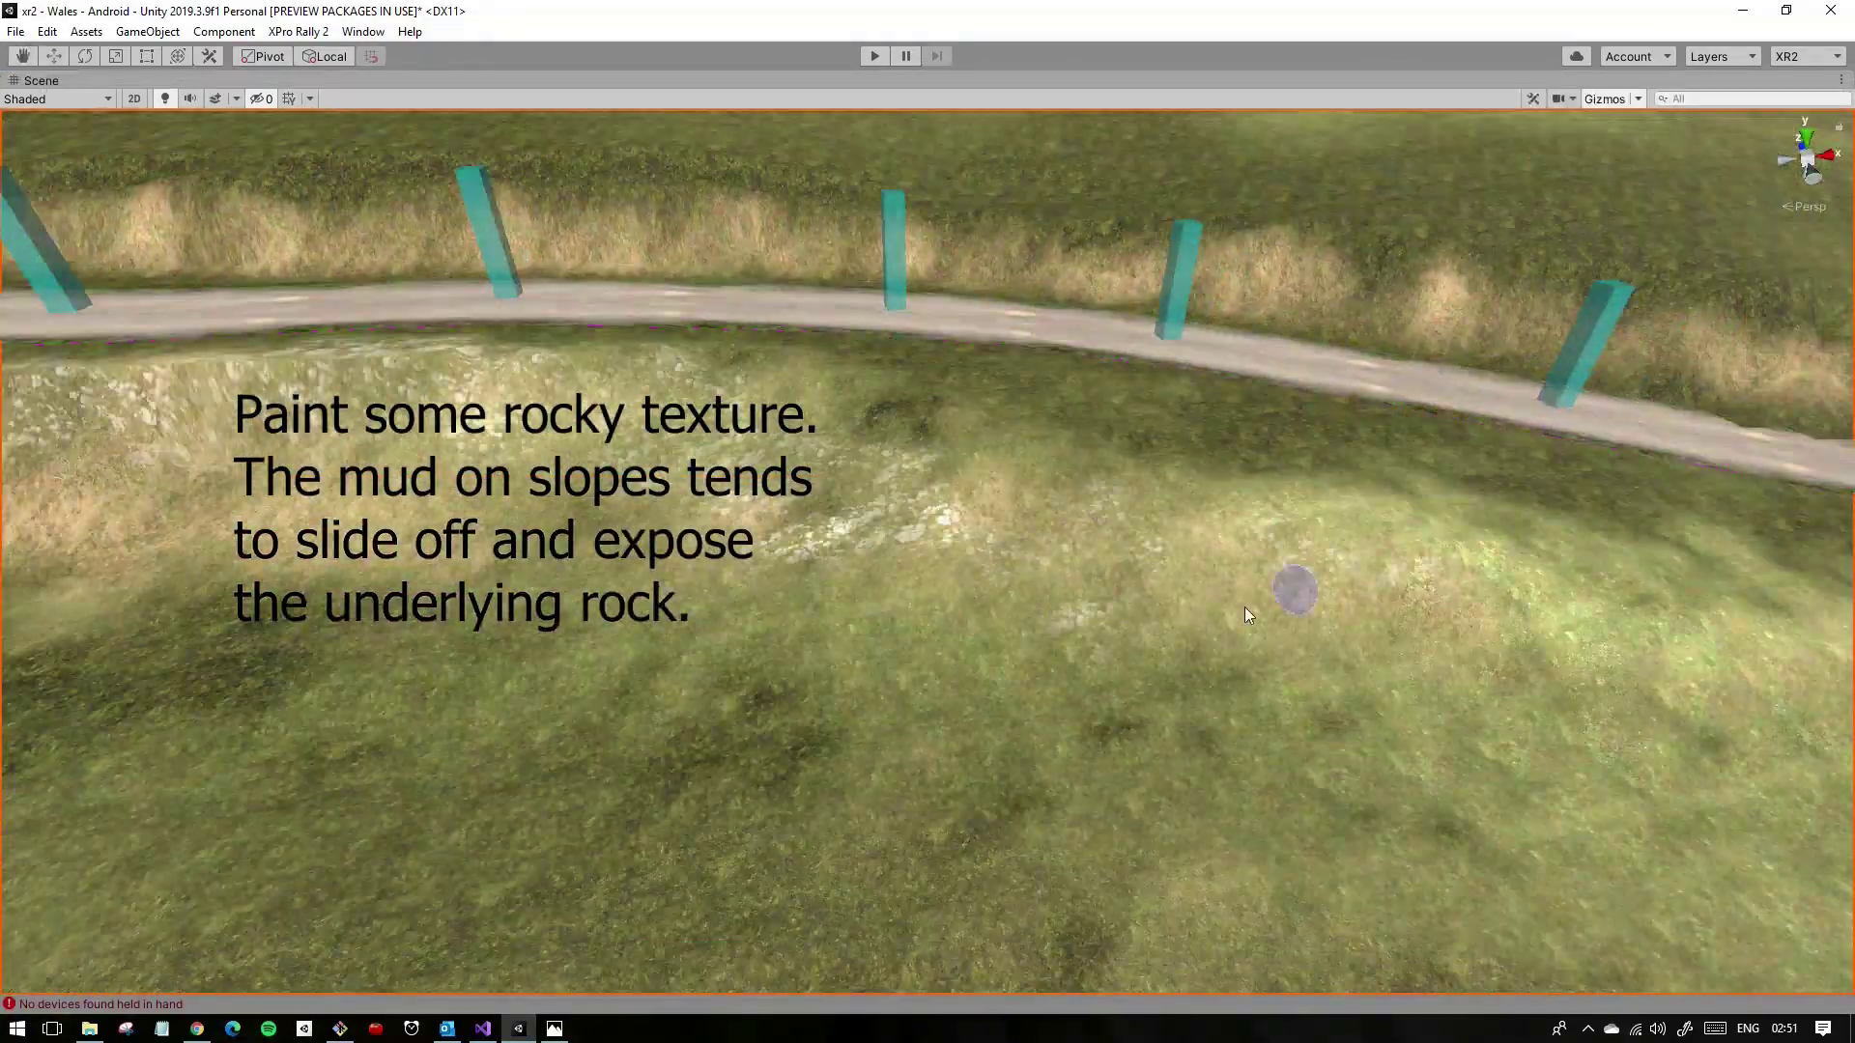
mouse_move(1245, 607)
right_mouse_down()
mouse_move(1159, 475)
mouse_move(522, 497)
mouse_move(847, 419)
mouse_move(808, 403)
mouse_move(969, 421)
right_mouse_up()
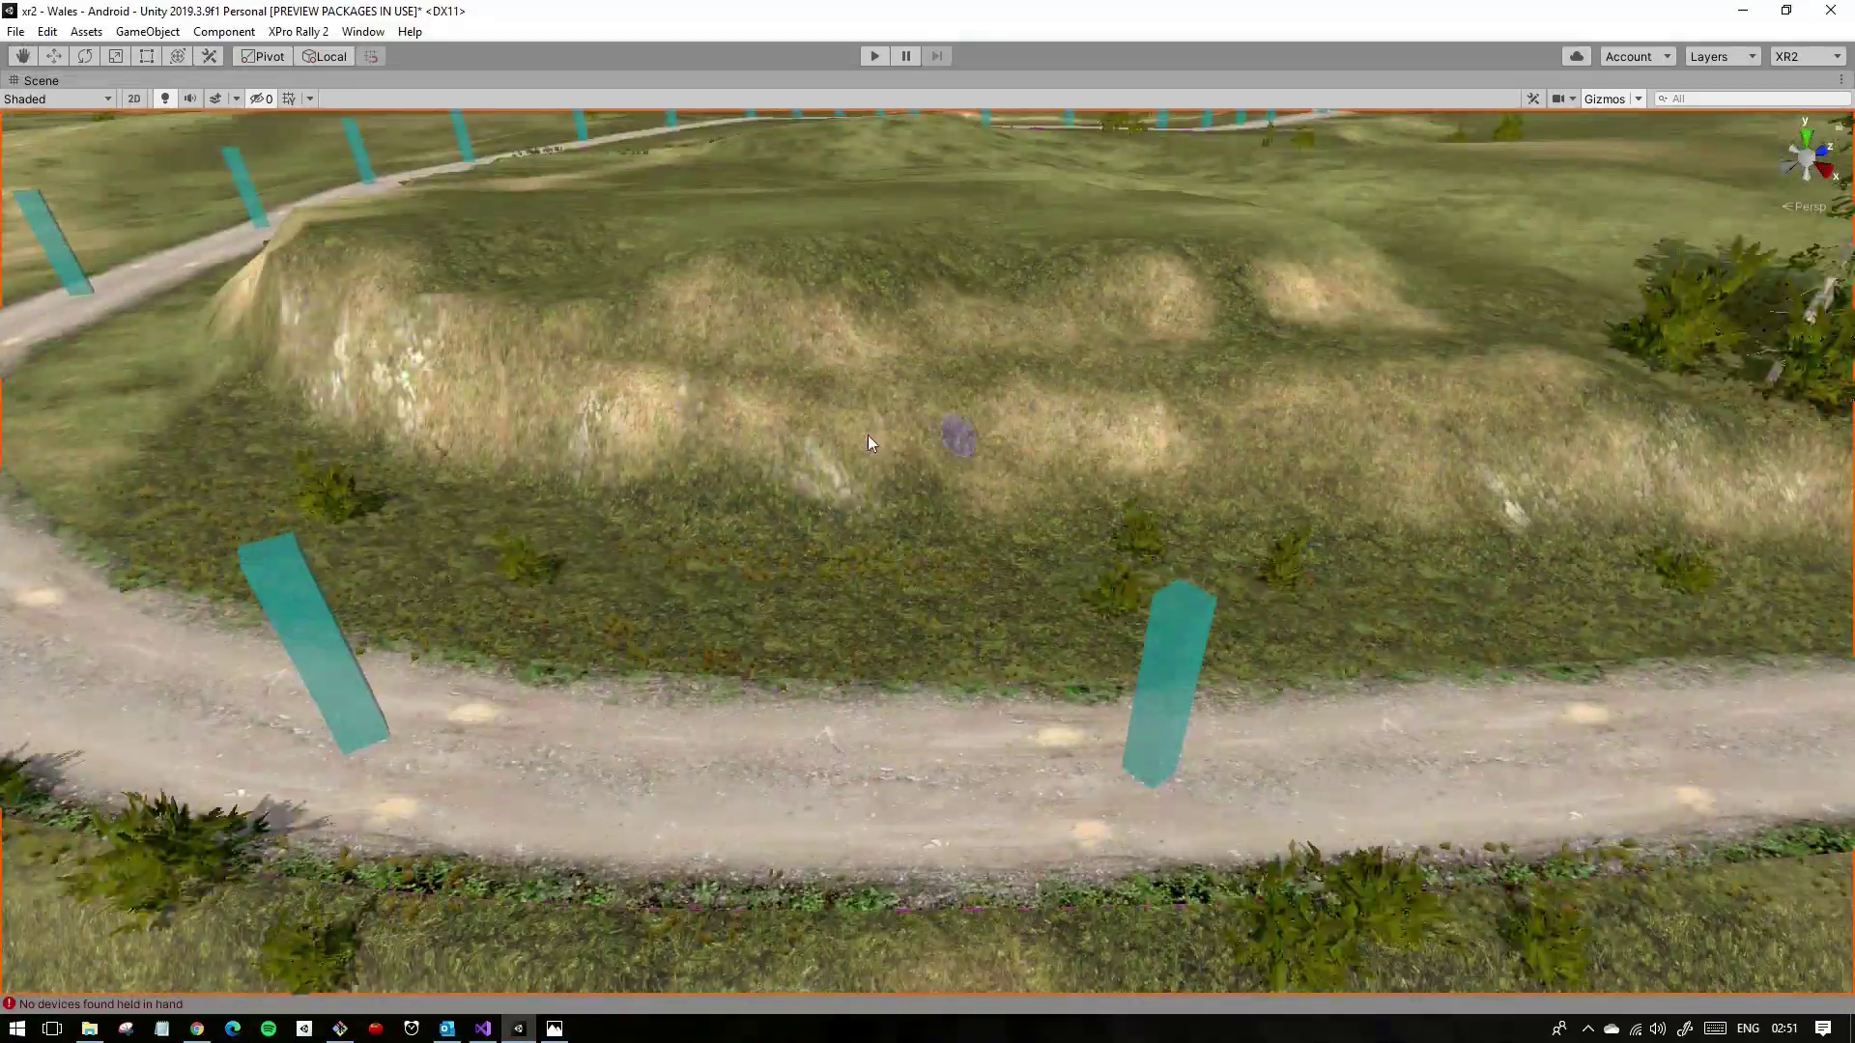
right_click_drag(1181, 414, 1085, 426)
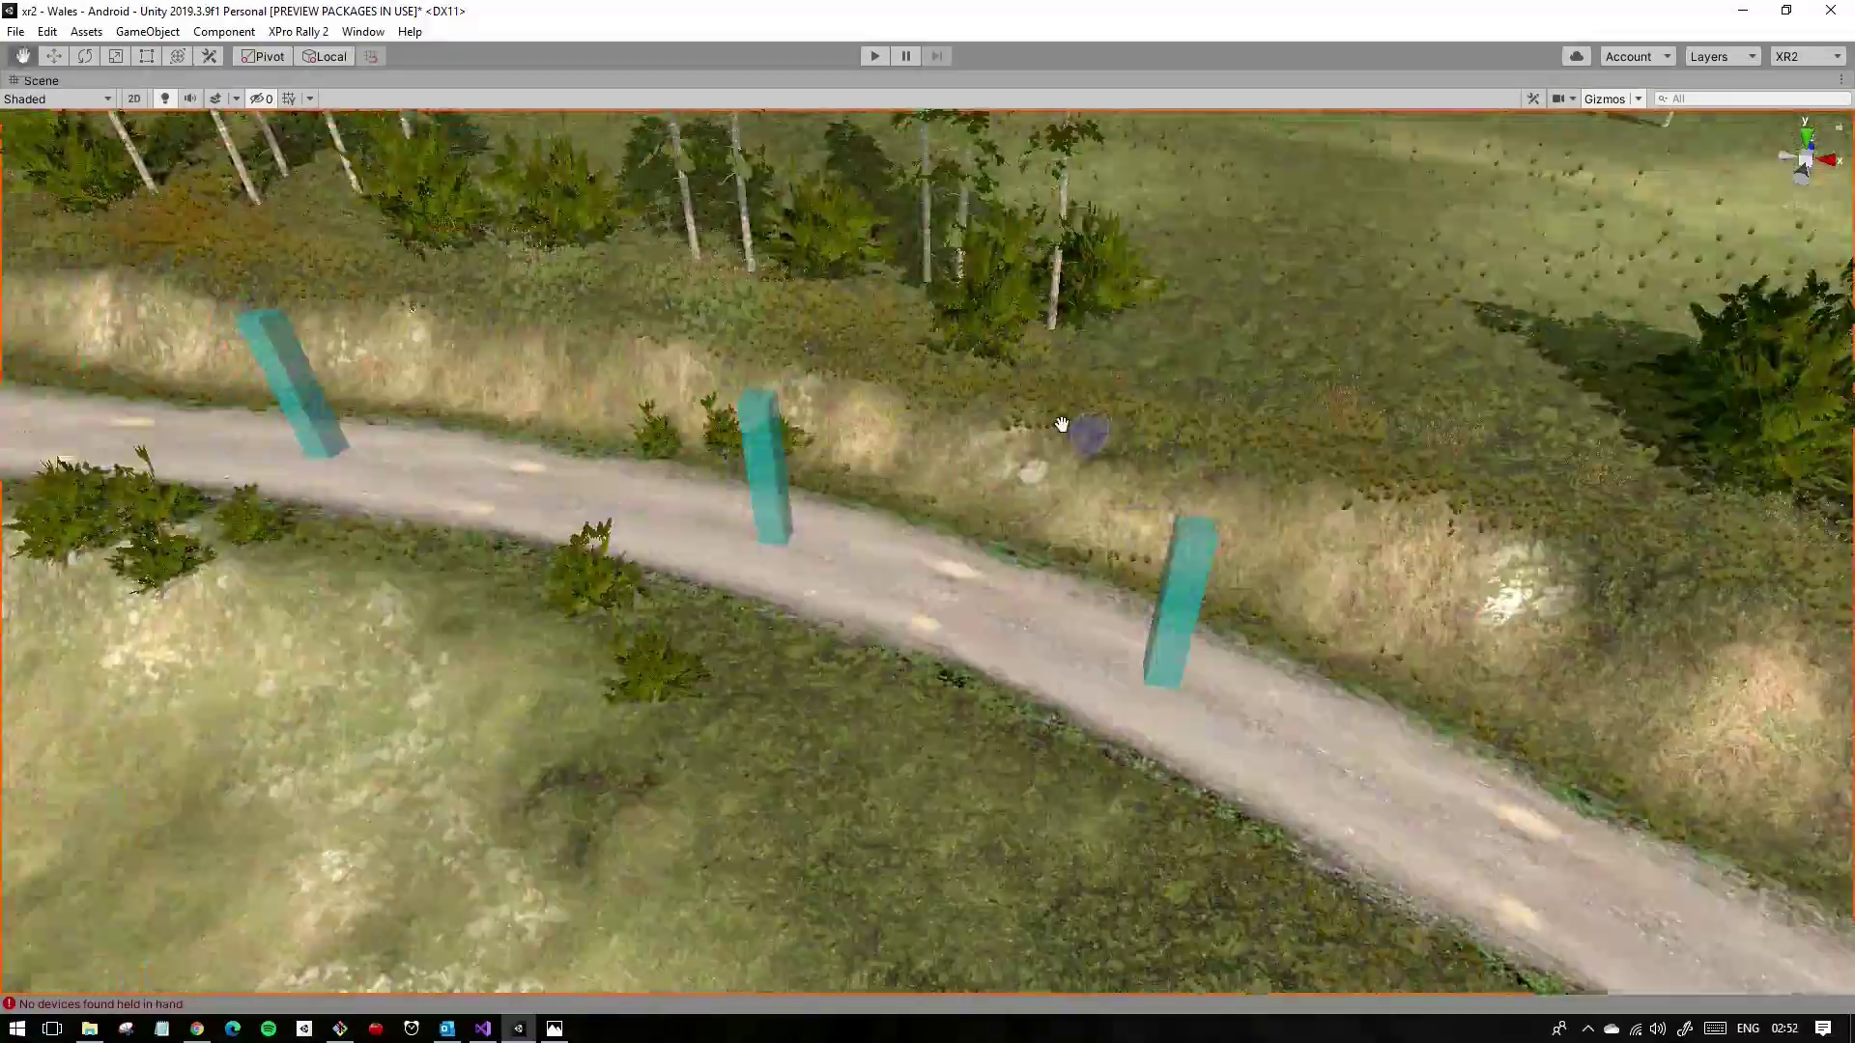
mouse_move(1085, 426)
middle_mouse_down()
mouse_move(1336, 581)
mouse_move(673, 322)
middle_mouse_up()
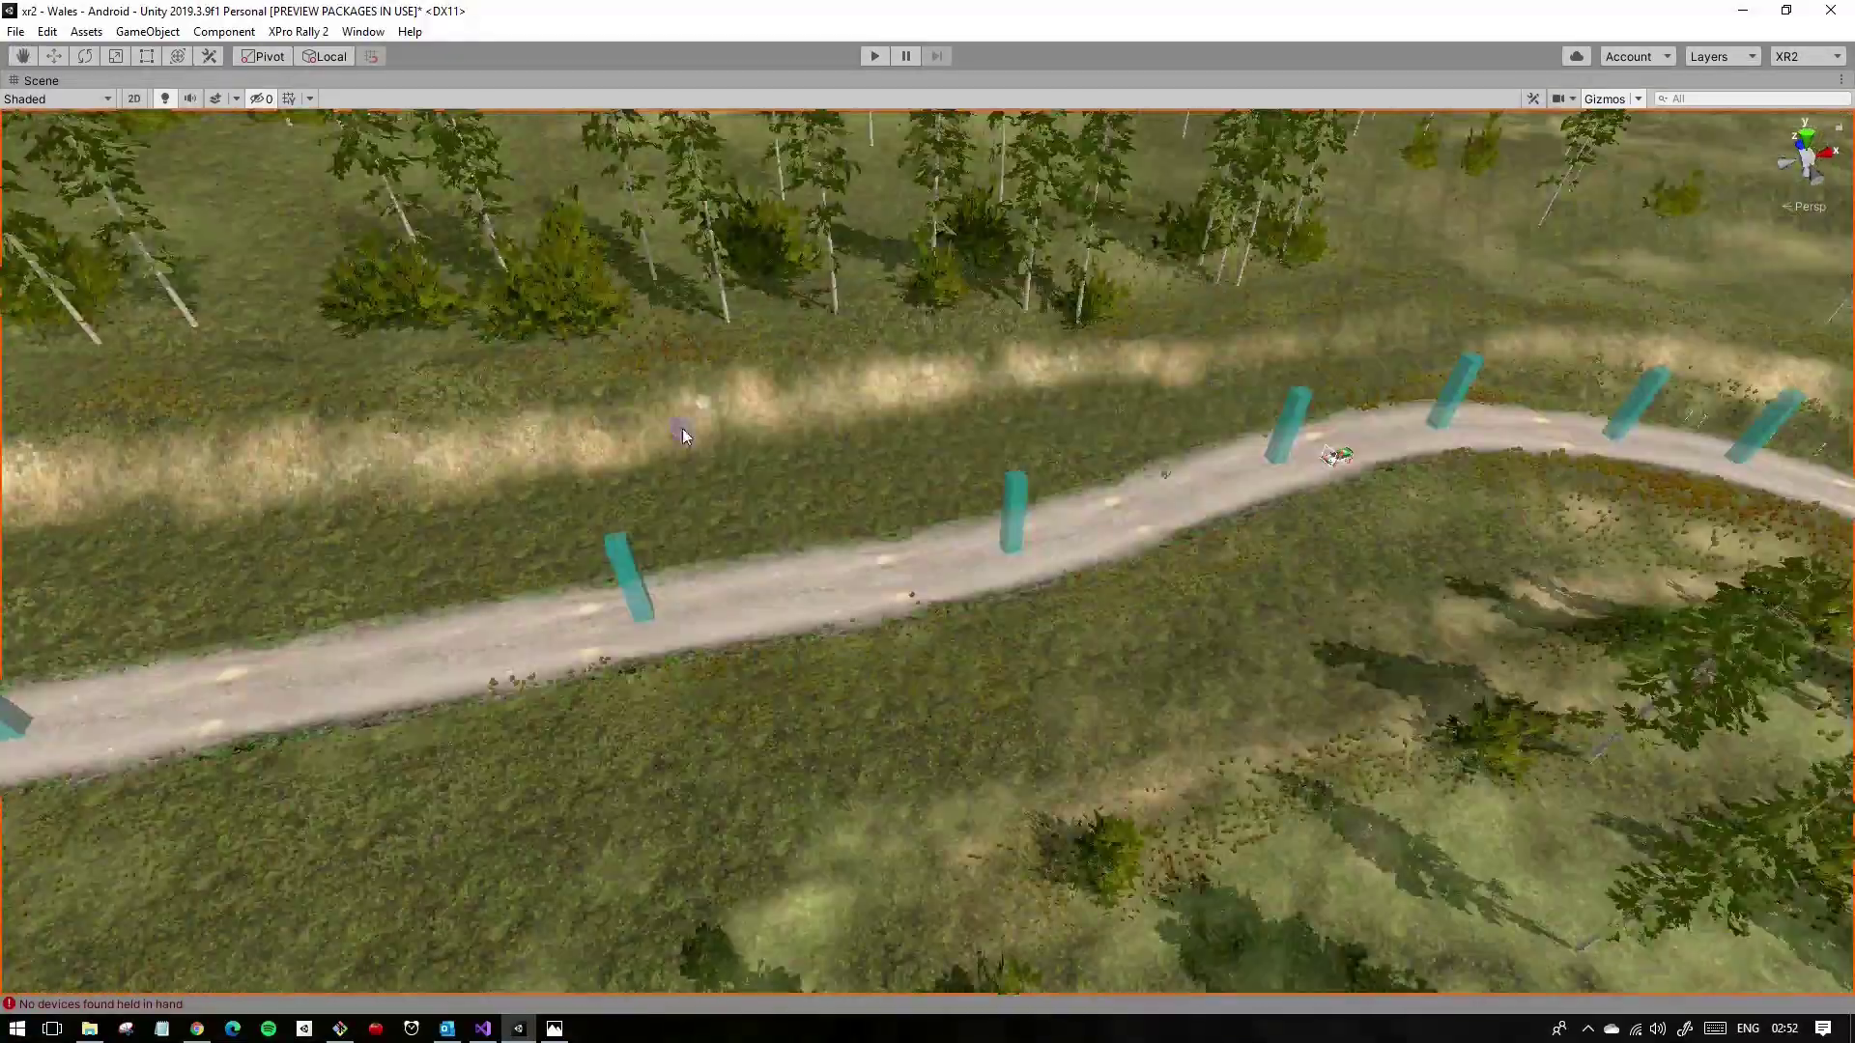
key("shift+space")
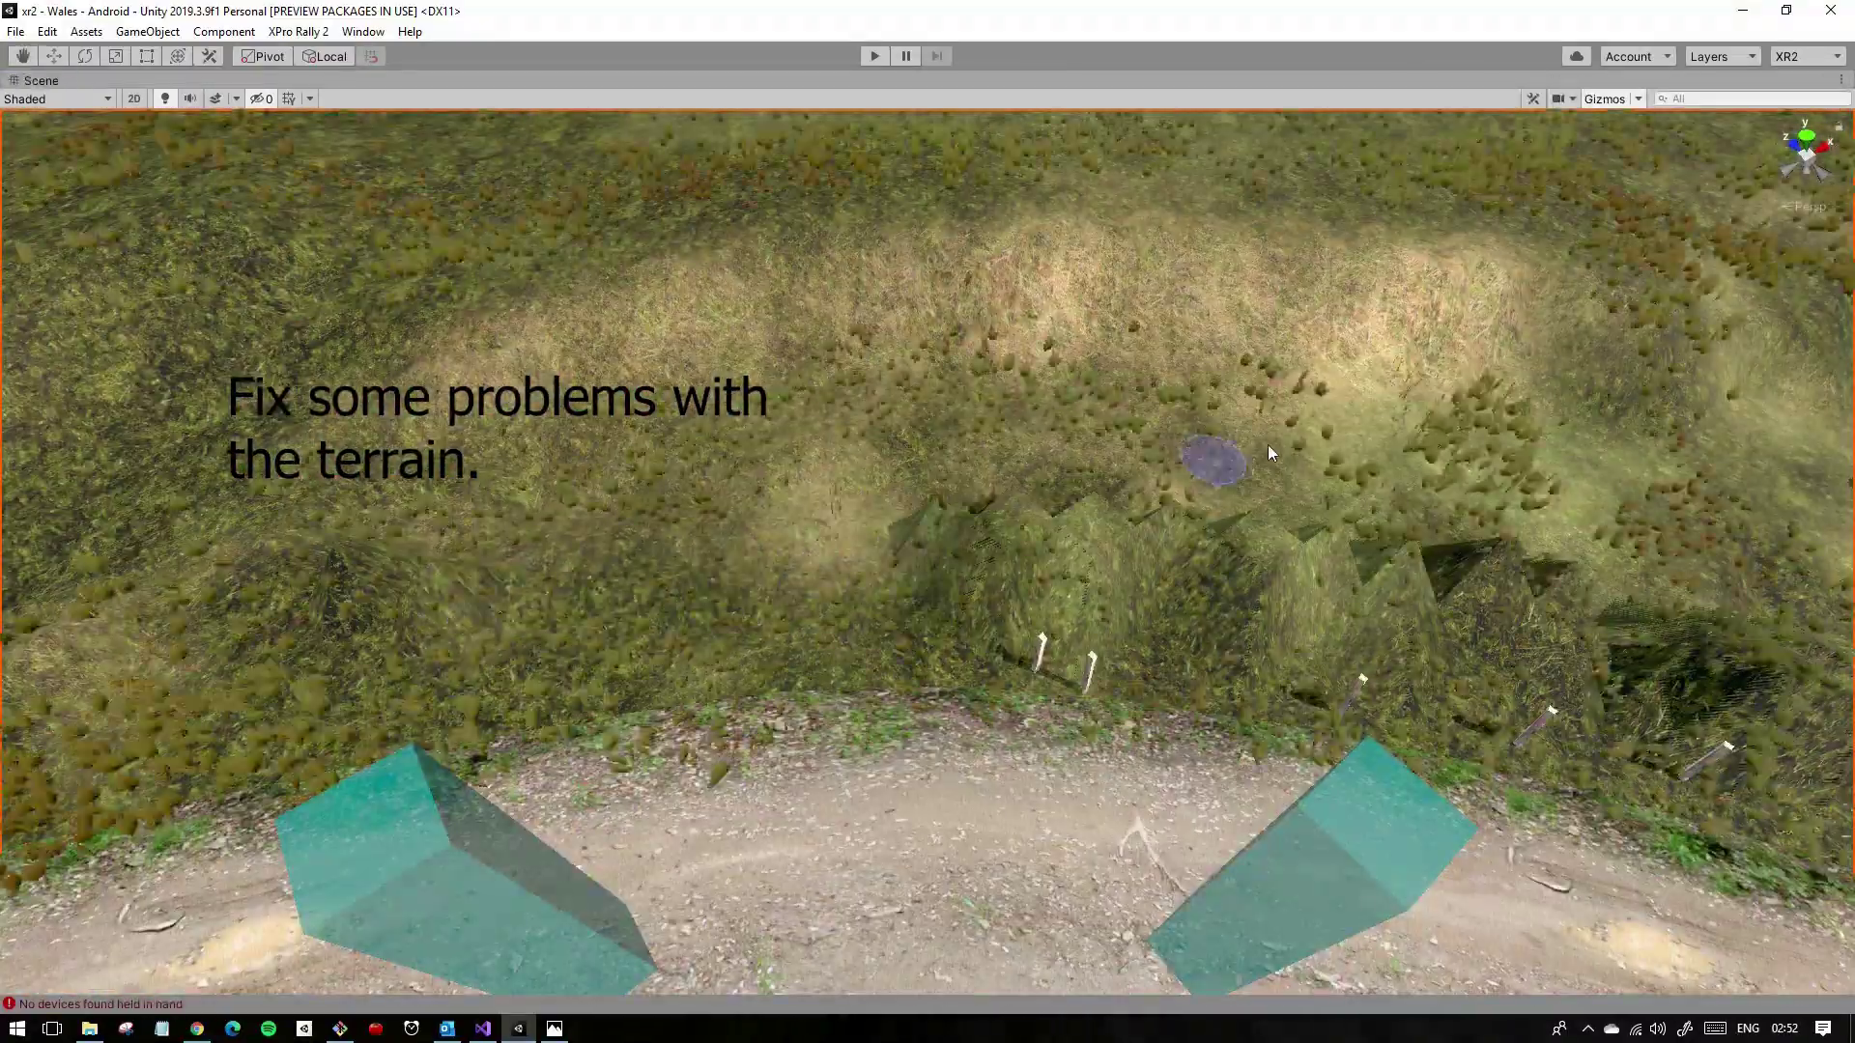
Step: Fix the faulty spots near the fence posts with Set Height 74.96552, brush size 3
mouse_move(1268, 452)
right_mouse_down()
mouse_move(1039, 487)
mouse_move(1110, 468)
mouse_move(570, 452)
right_mouse_up()
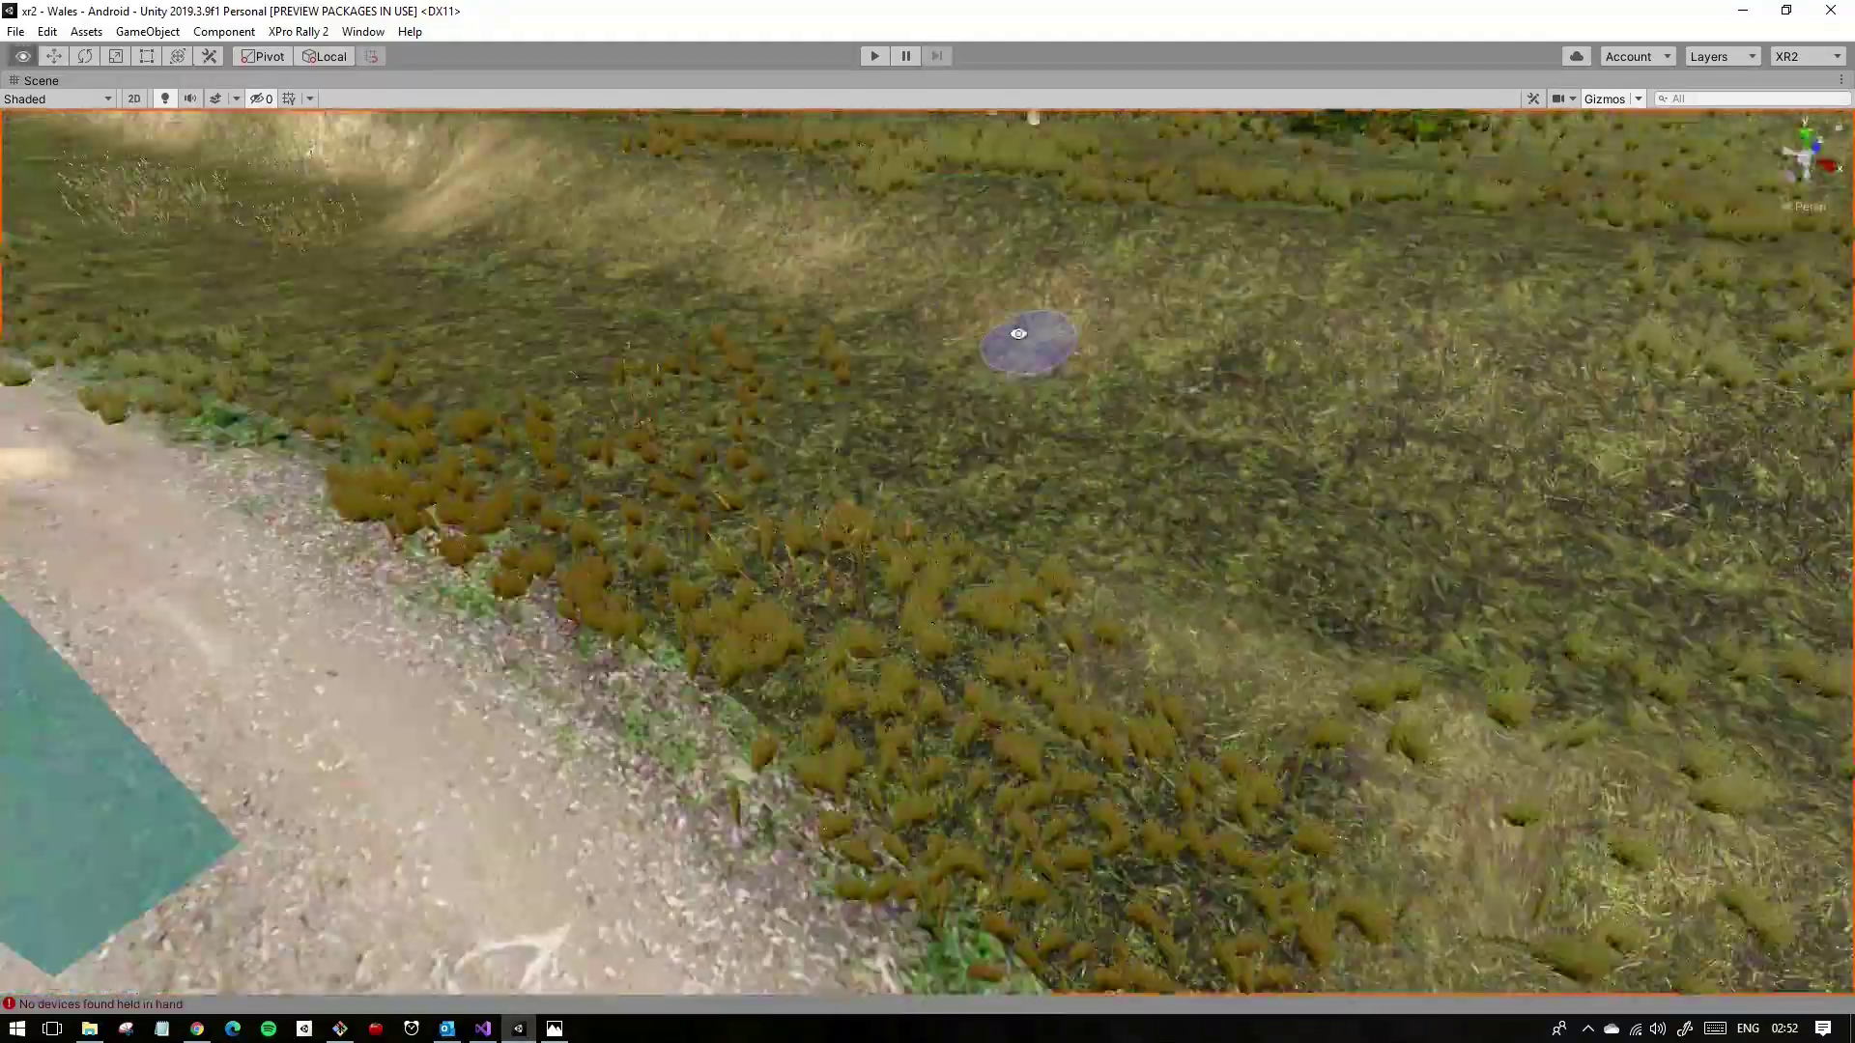
right_click_drag(570, 453, 1069, 391)
key("shift+space")
key("shift+space")
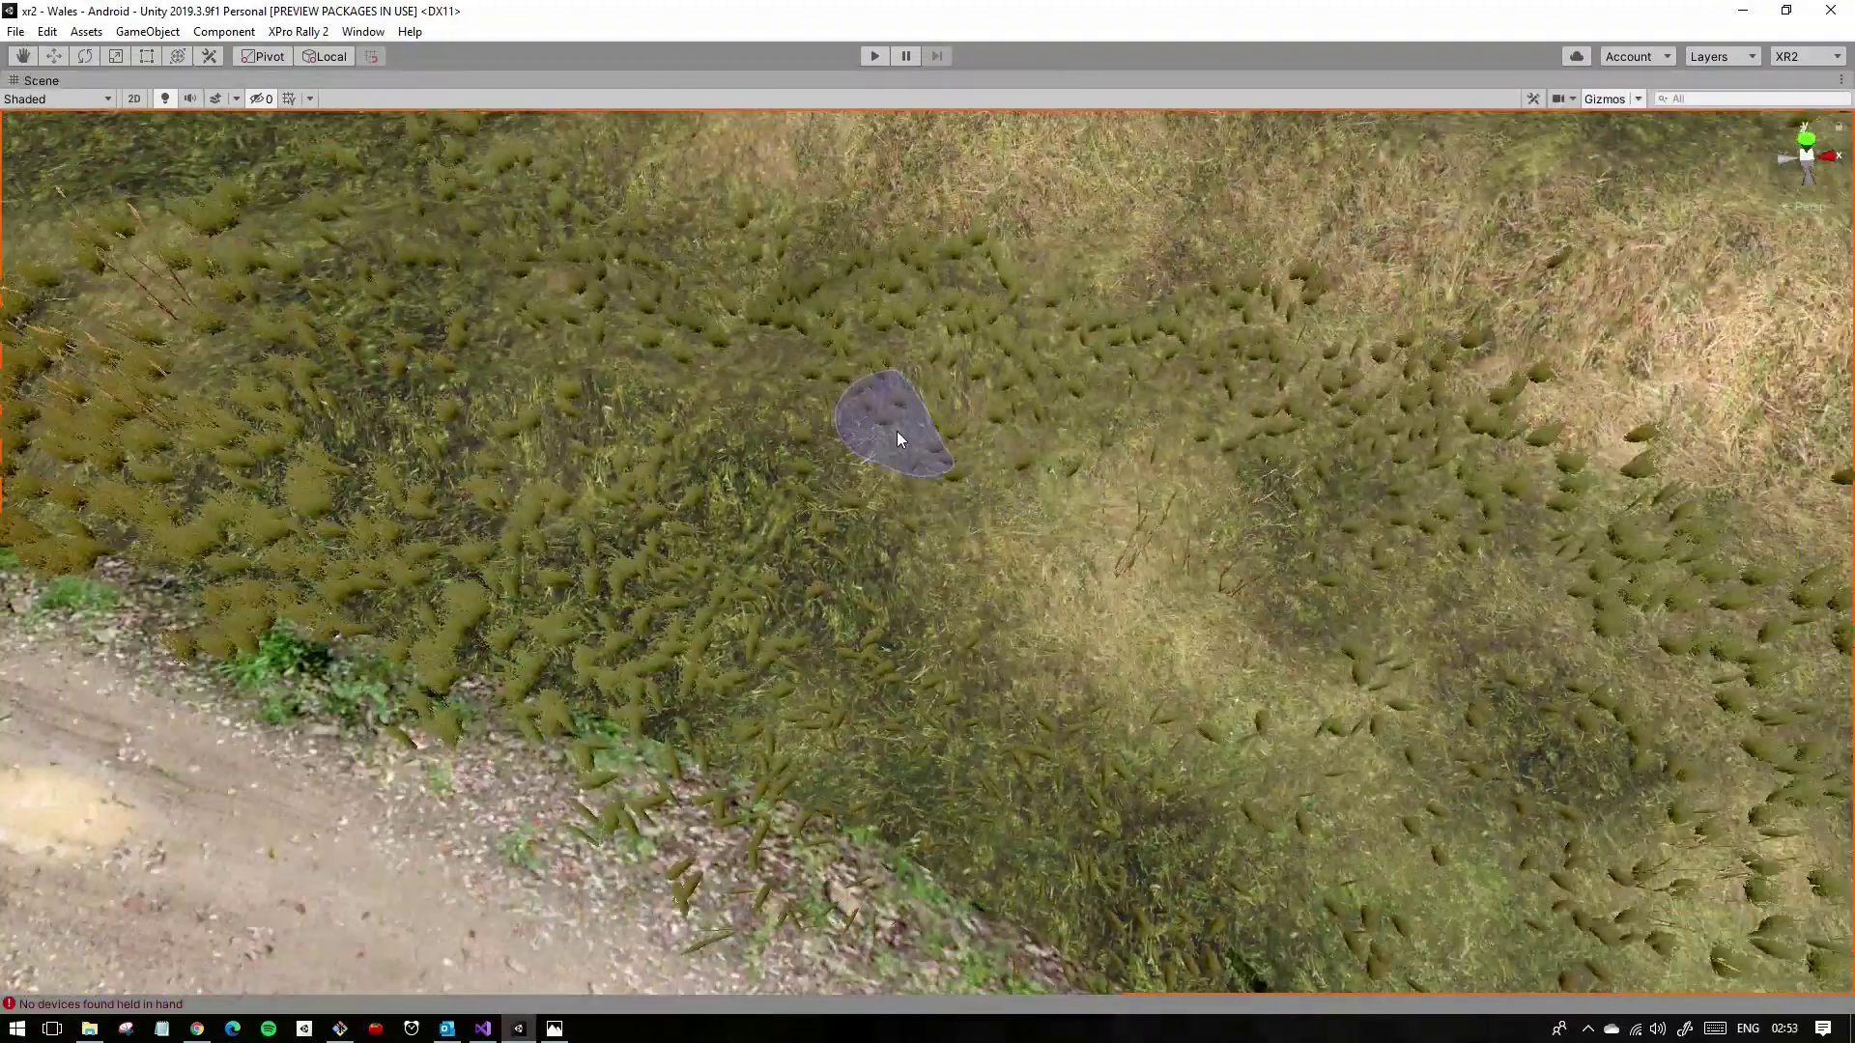
right_click_drag(897, 431, 665, 416)
right_click_drag(1088, 456, 1150, 404)
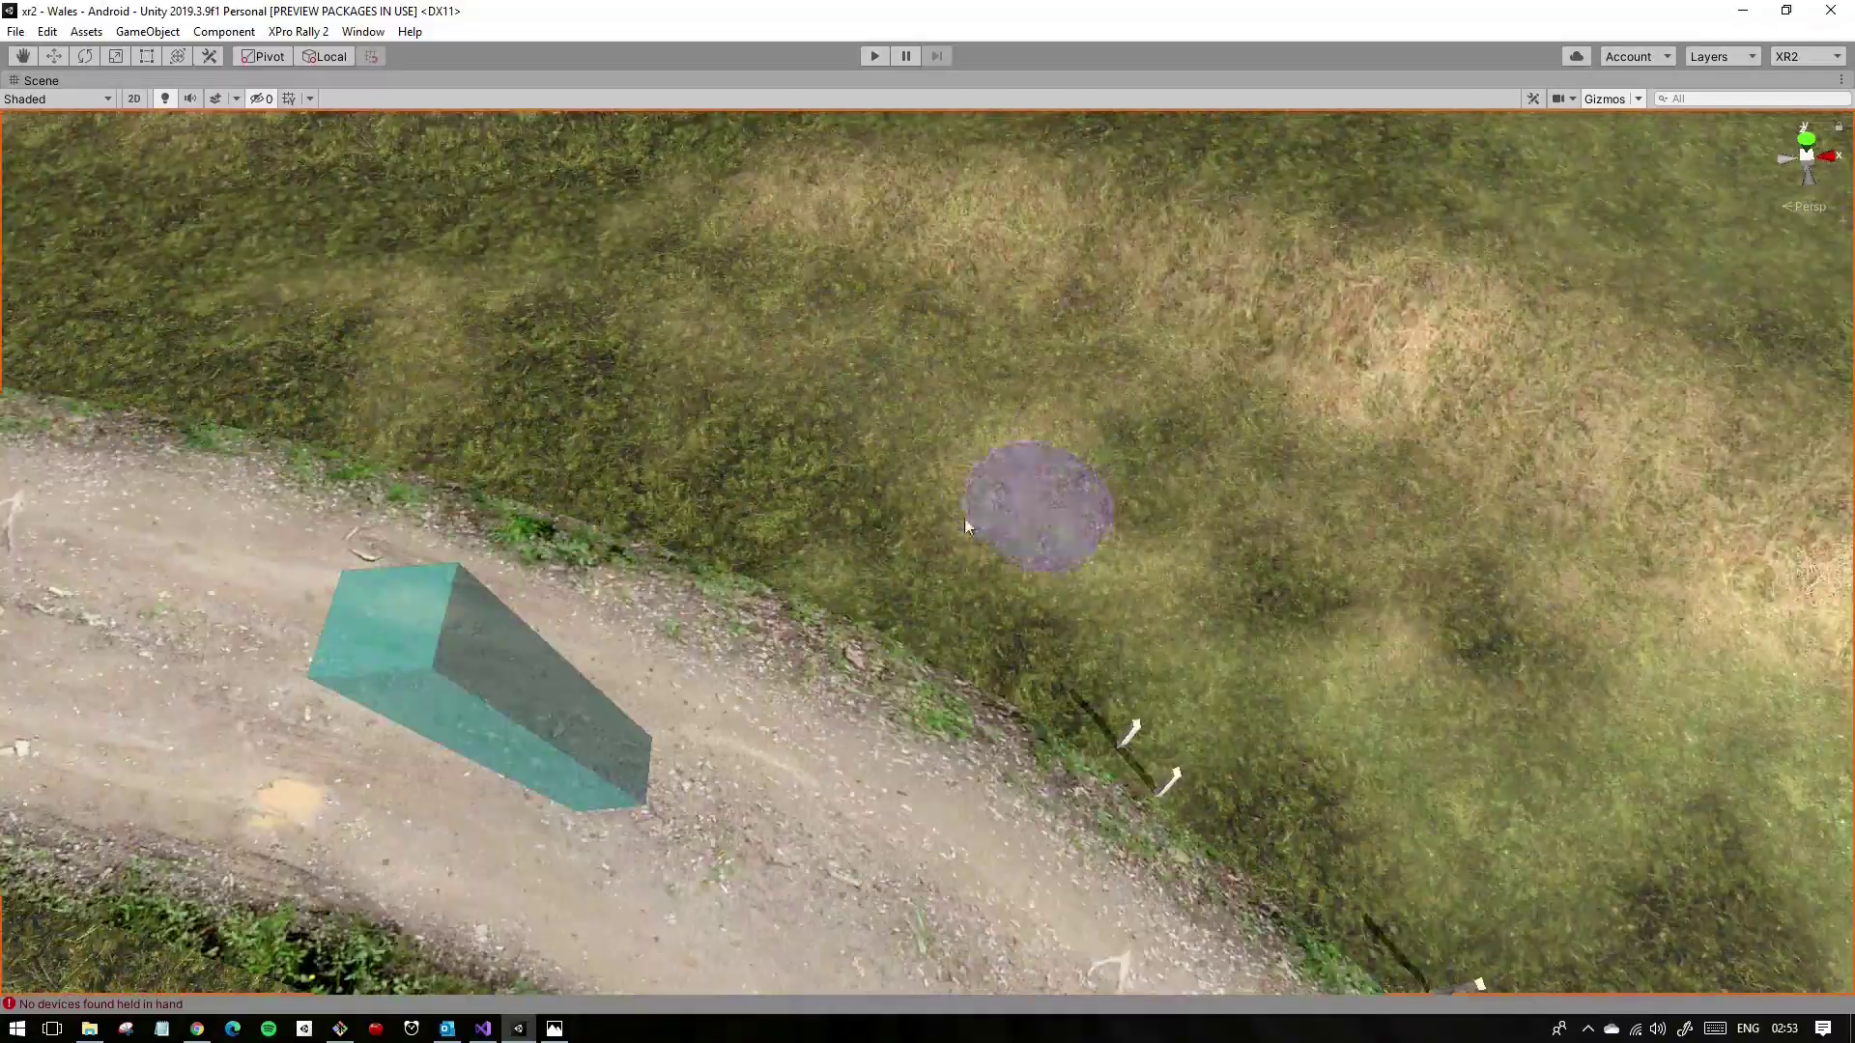
right_click_drag(1674, 720, 873, 376)
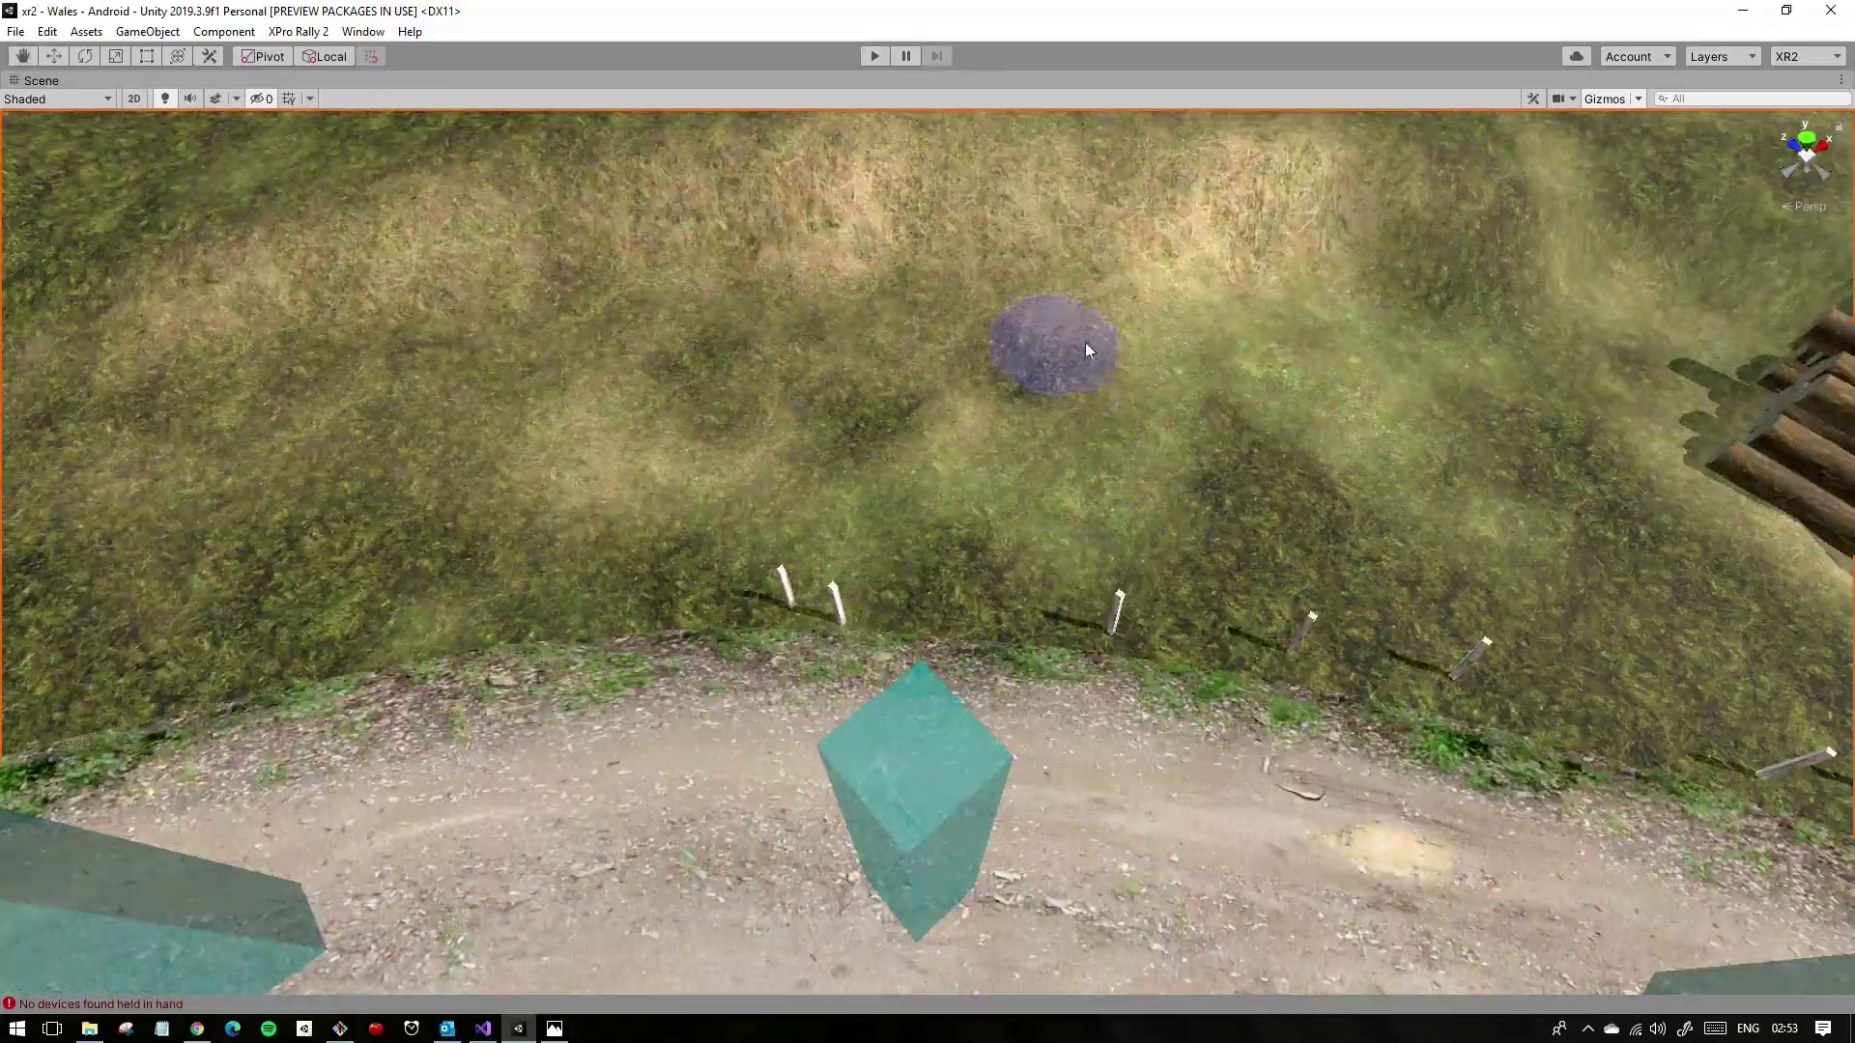
key("shift+space")
key("shift+space")
right_click_drag(640, 346, 333, 802)
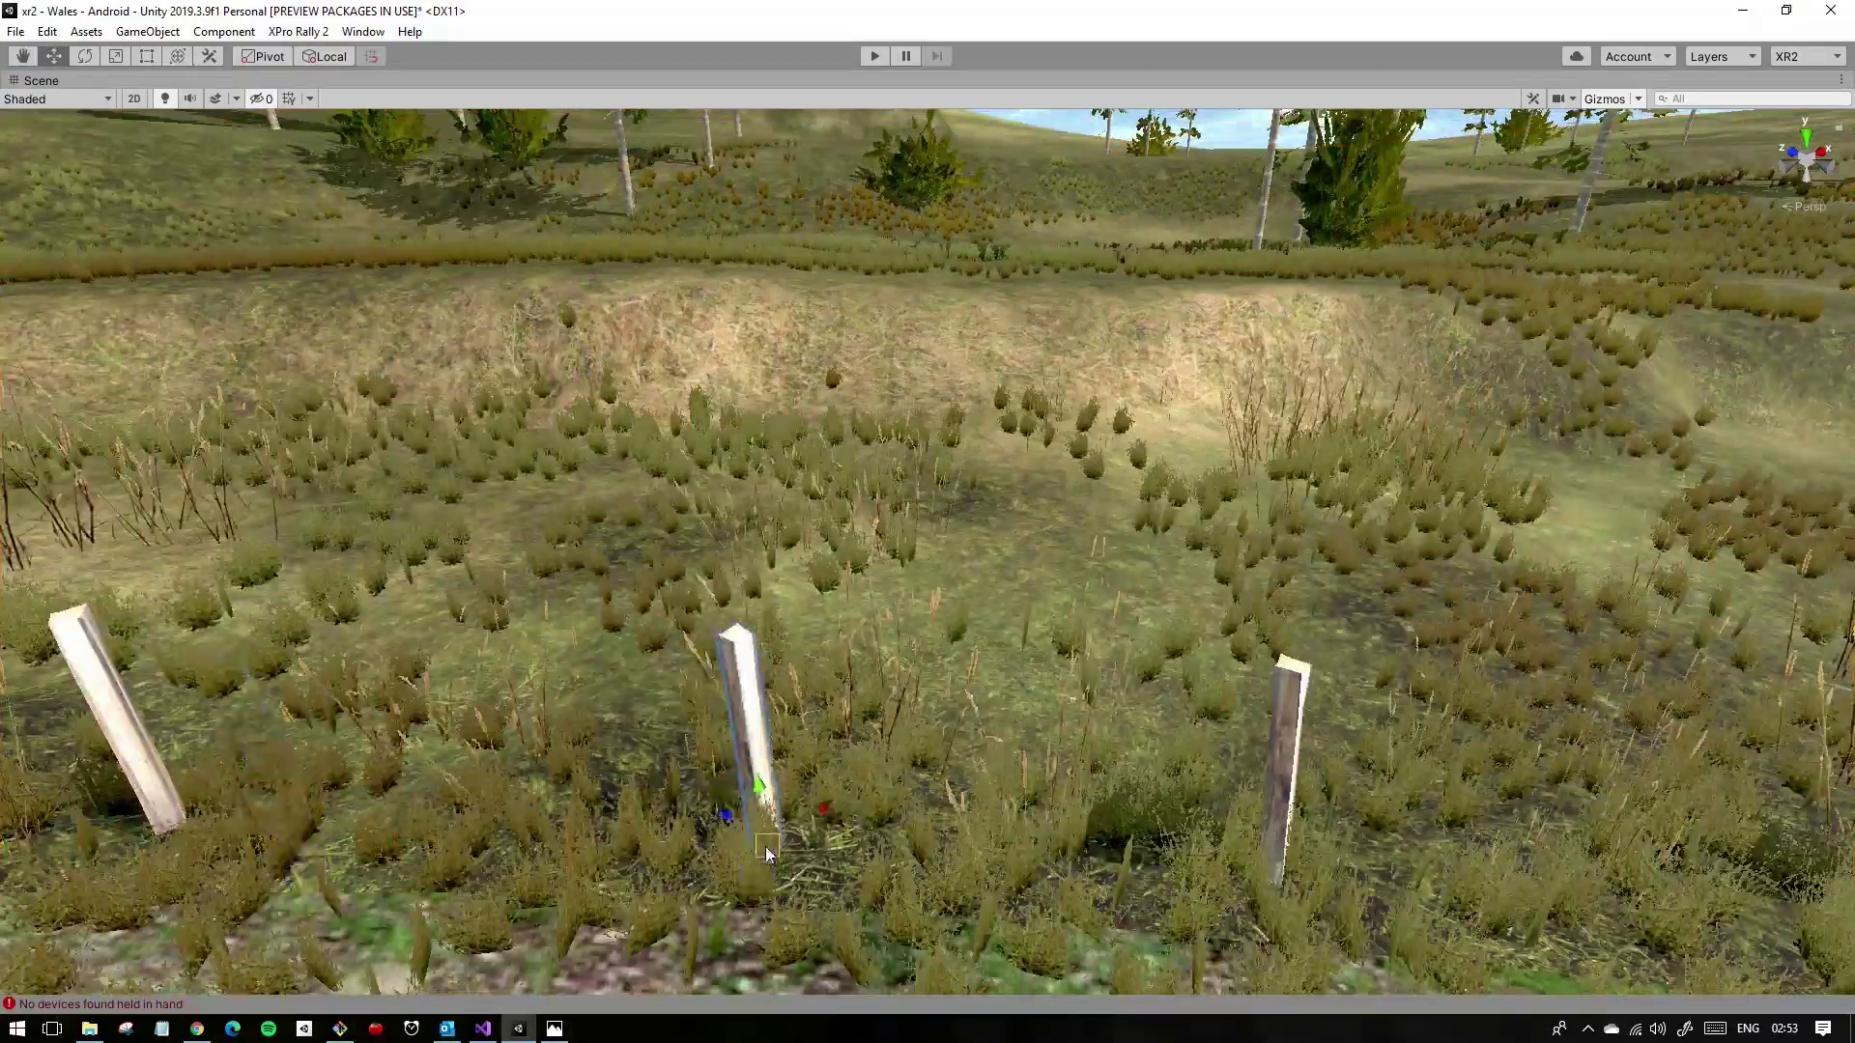
key("shift+space")
right_click_drag(768, 854, 460, 386)
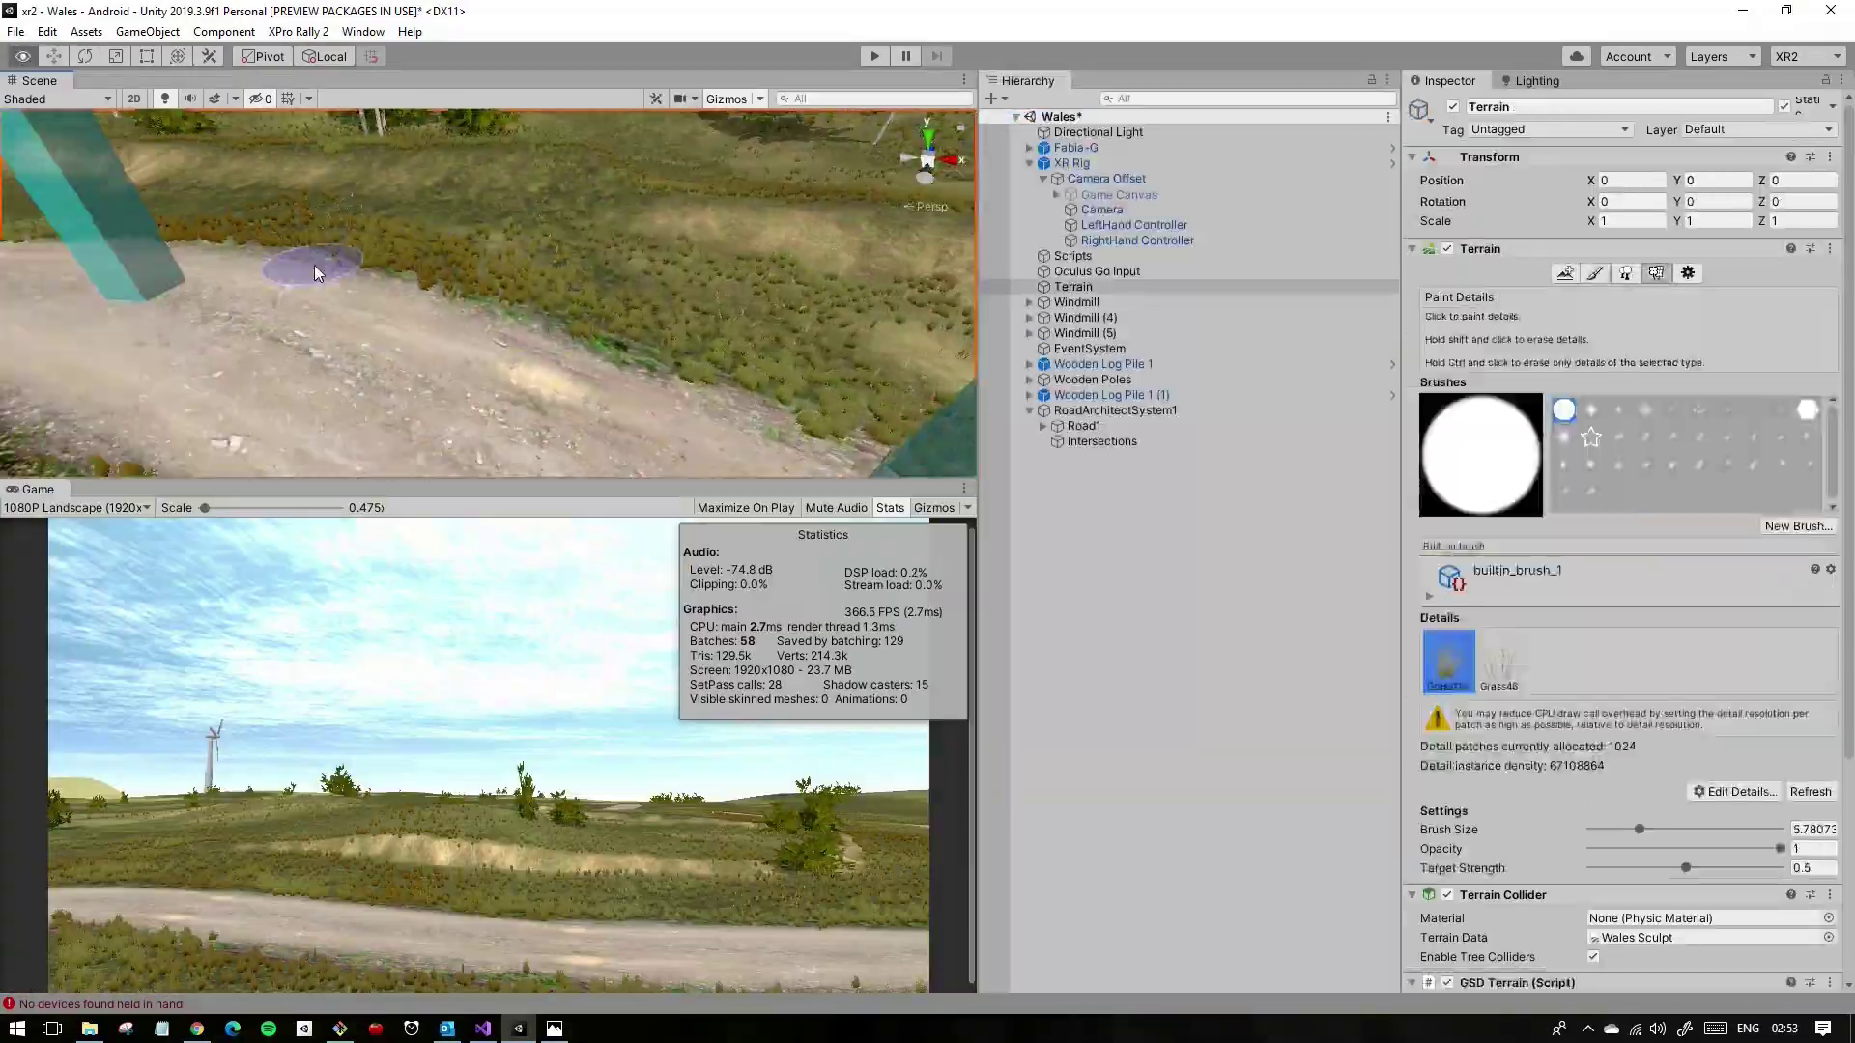
Step: Paint Grass116 tufts on the grassy bank beside the road
key("shift+space")
right_click_drag(315, 265, 781, 499)
key("shift+space")
key("shift+space")
mouse_move(1607, 817)
right_mouse_down()
mouse_move(1479, 649)
mouse_move(690, 314)
right_mouse_up()
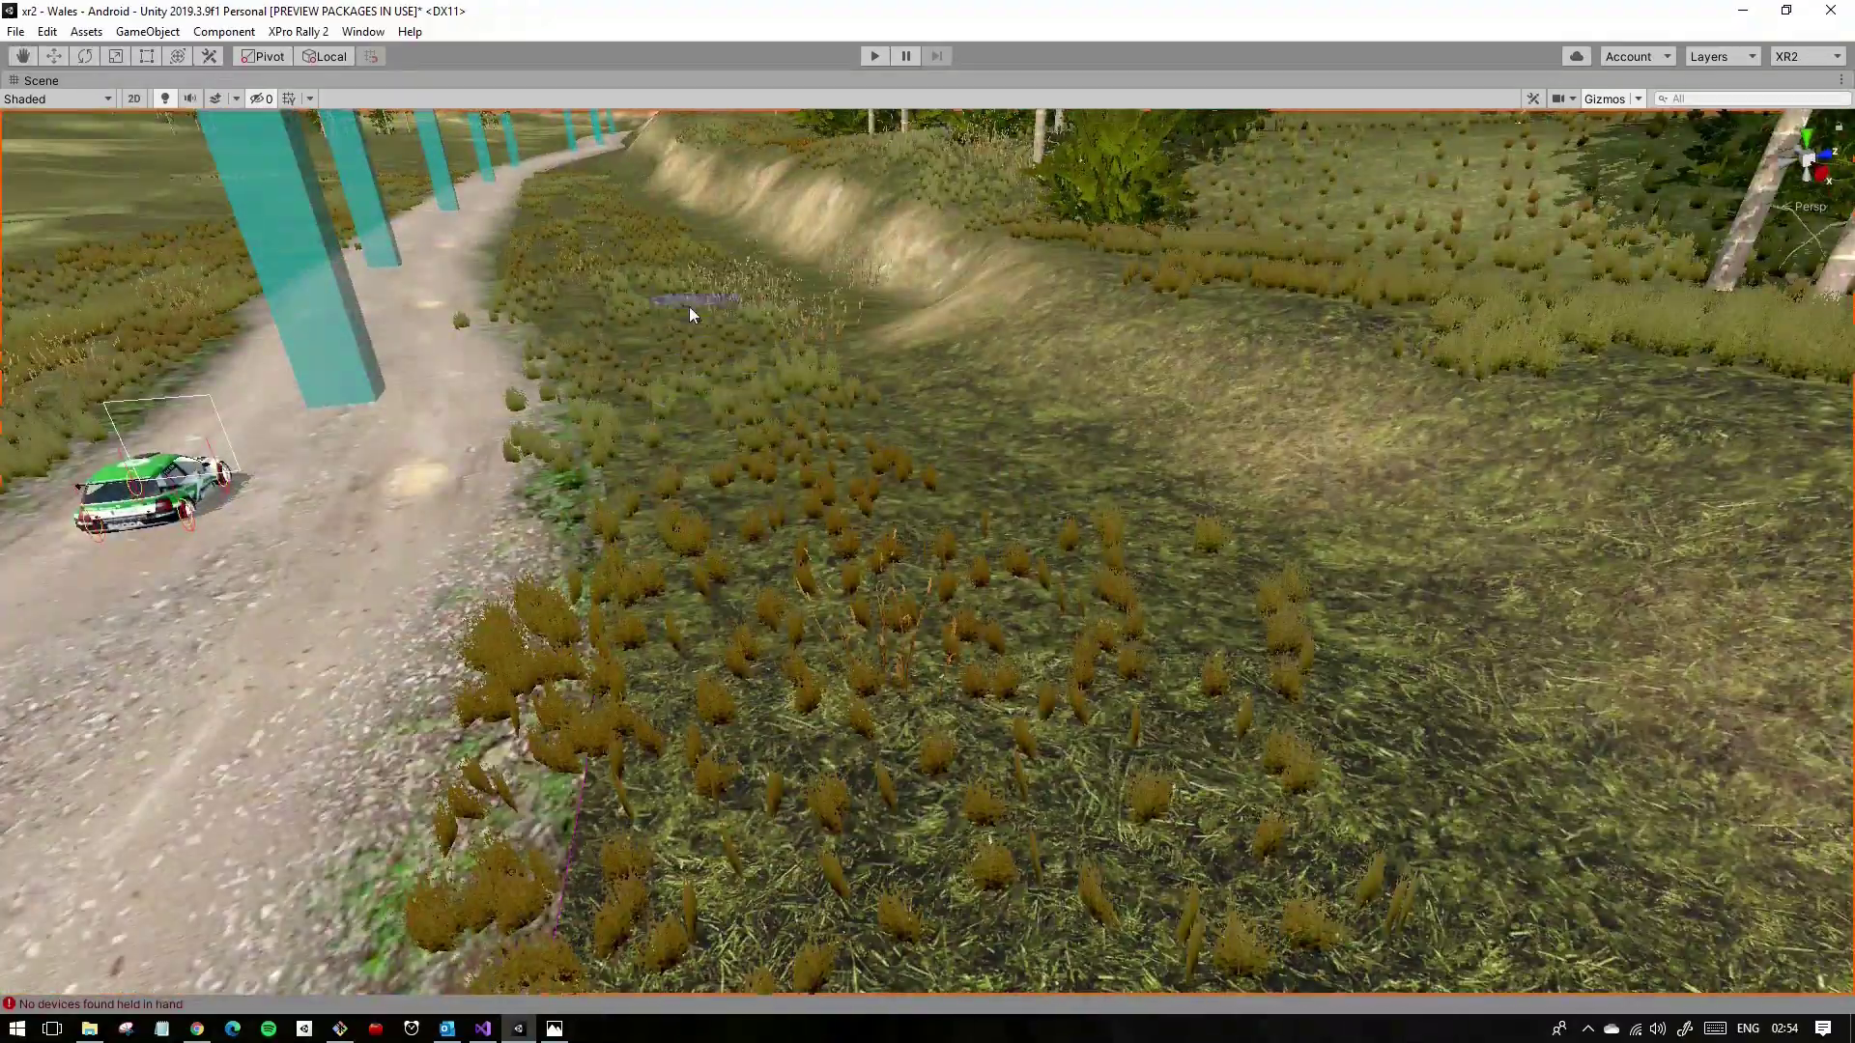
key("shift+space")
key("shift+space")
mouse_move(583, 348)
right_mouse_down()
mouse_move(757, 639)
mouse_move(754, 456)
right_mouse_up()
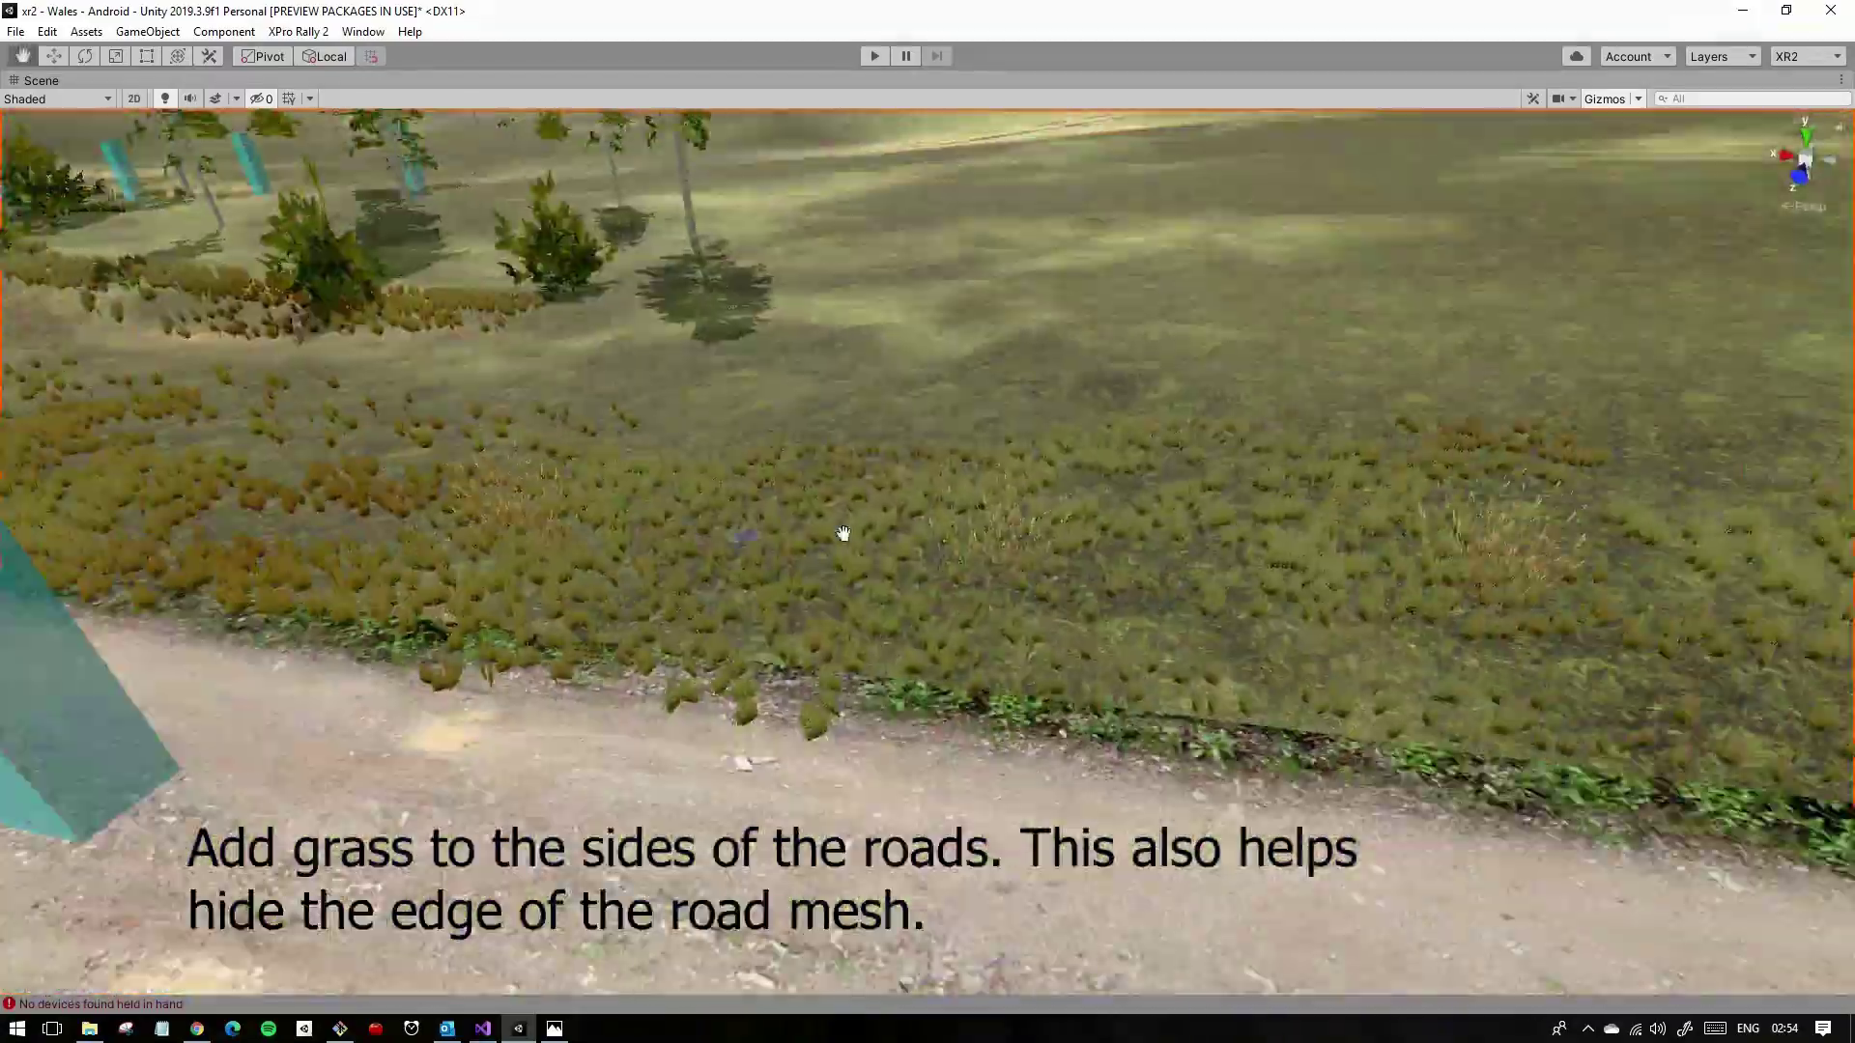
Step: Cover the road-mesh edge with grass at brush size 16.5899, then bring up the Lighting window
right_click_drag(753, 456, 802, 551)
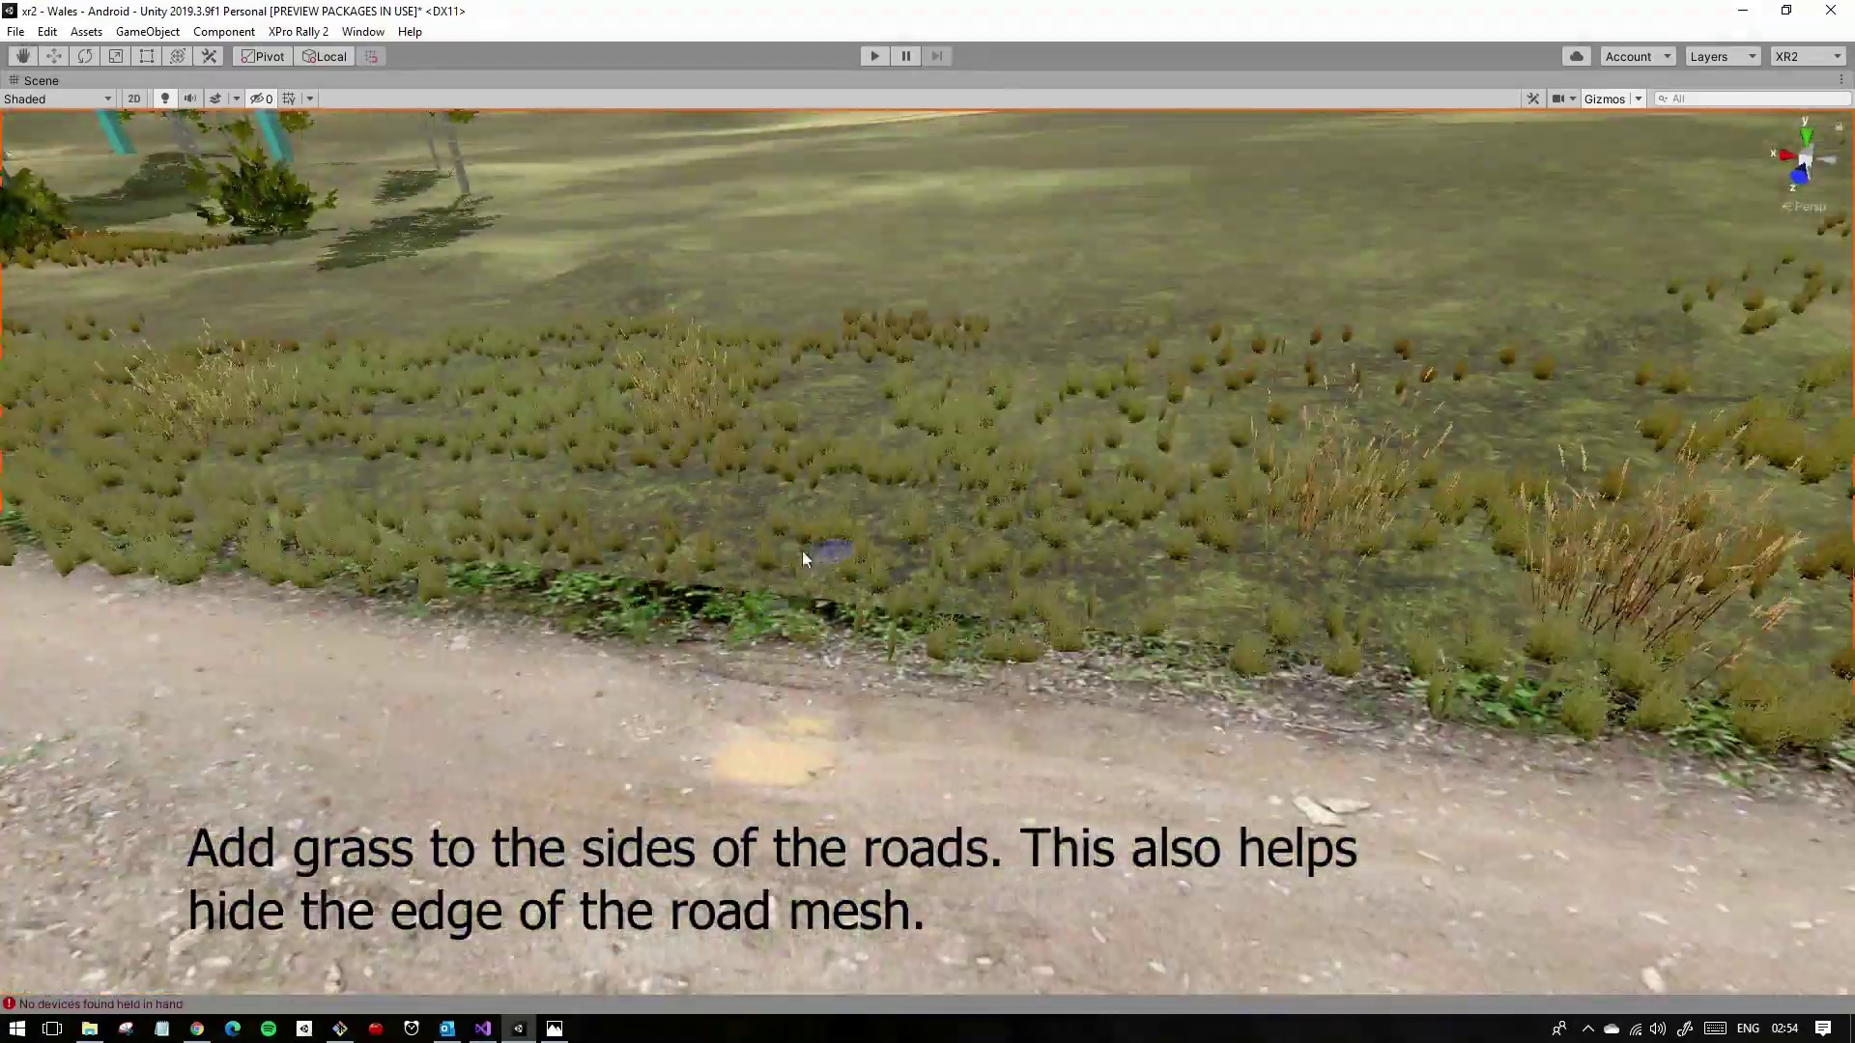
mouse_move(1244, 503)
right_mouse_down()
mouse_move(660, 468)
mouse_move(1015, 558)
right_mouse_up()
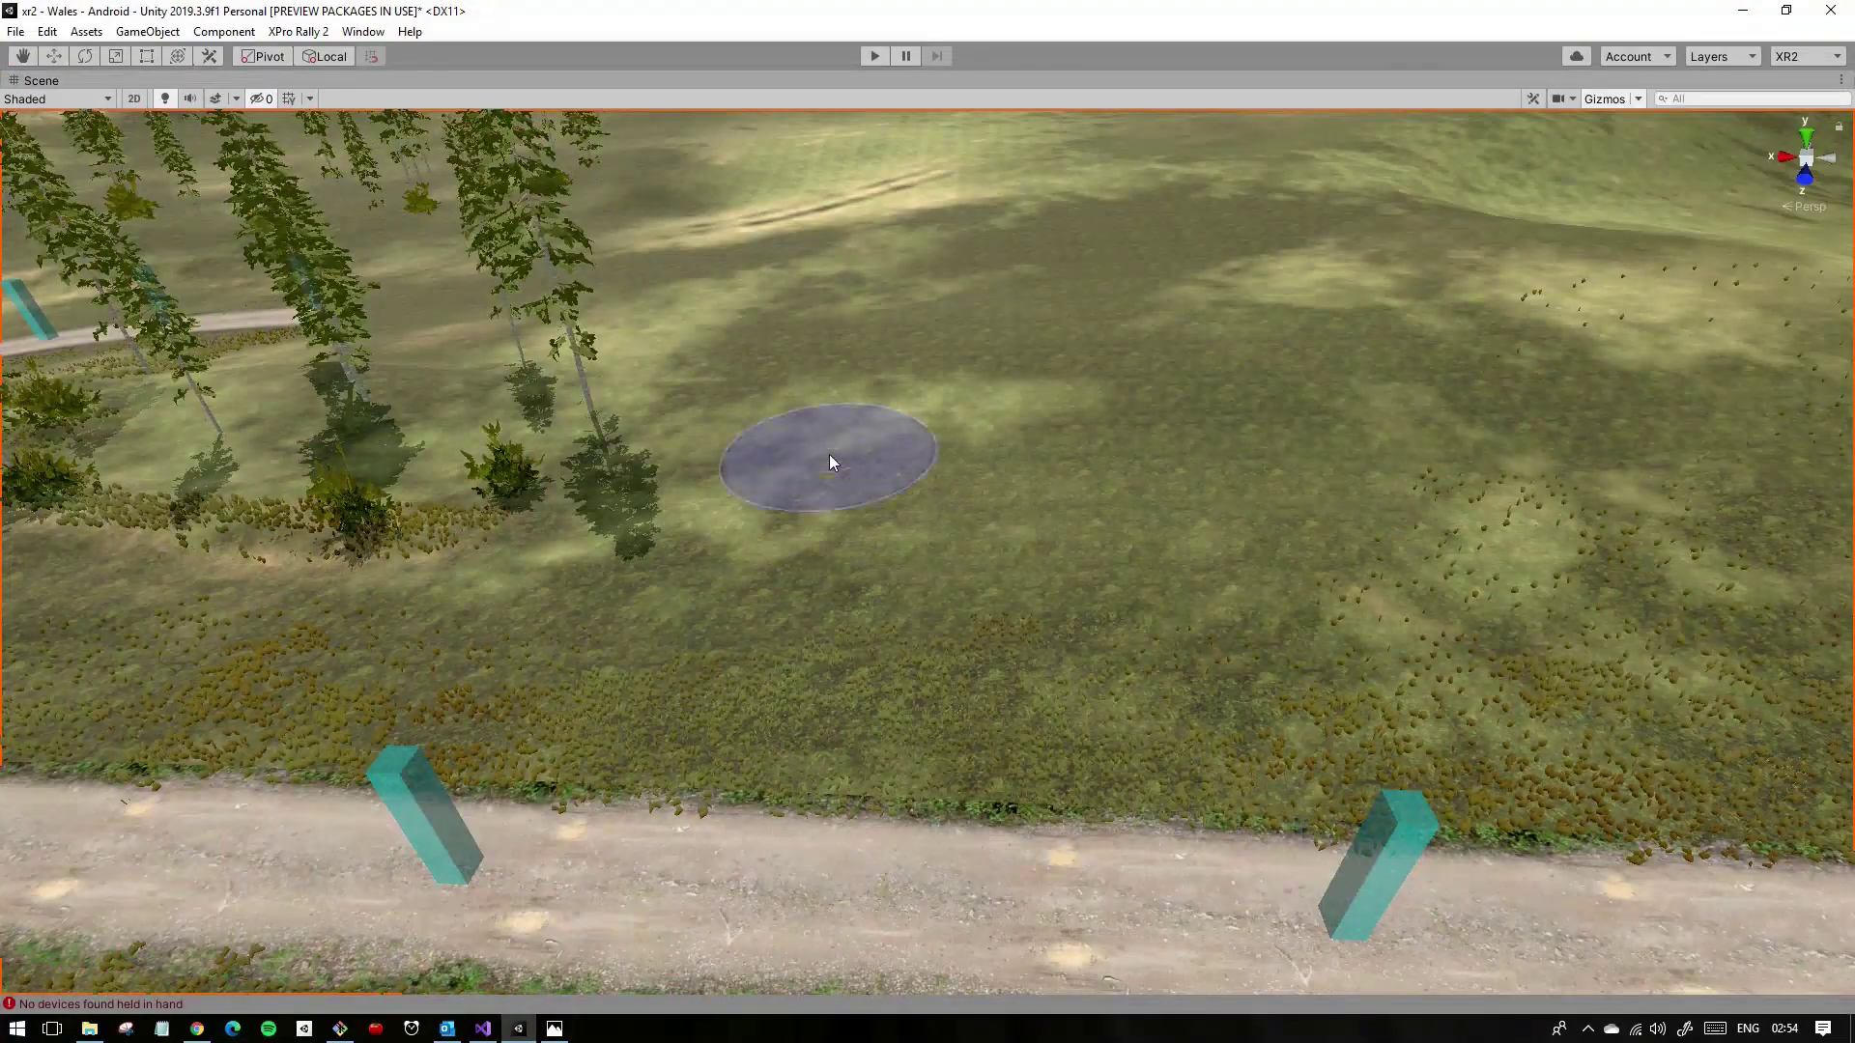
key("shift+space")
key("shift+space")
right_click_drag(1192, 550, 918, 465)
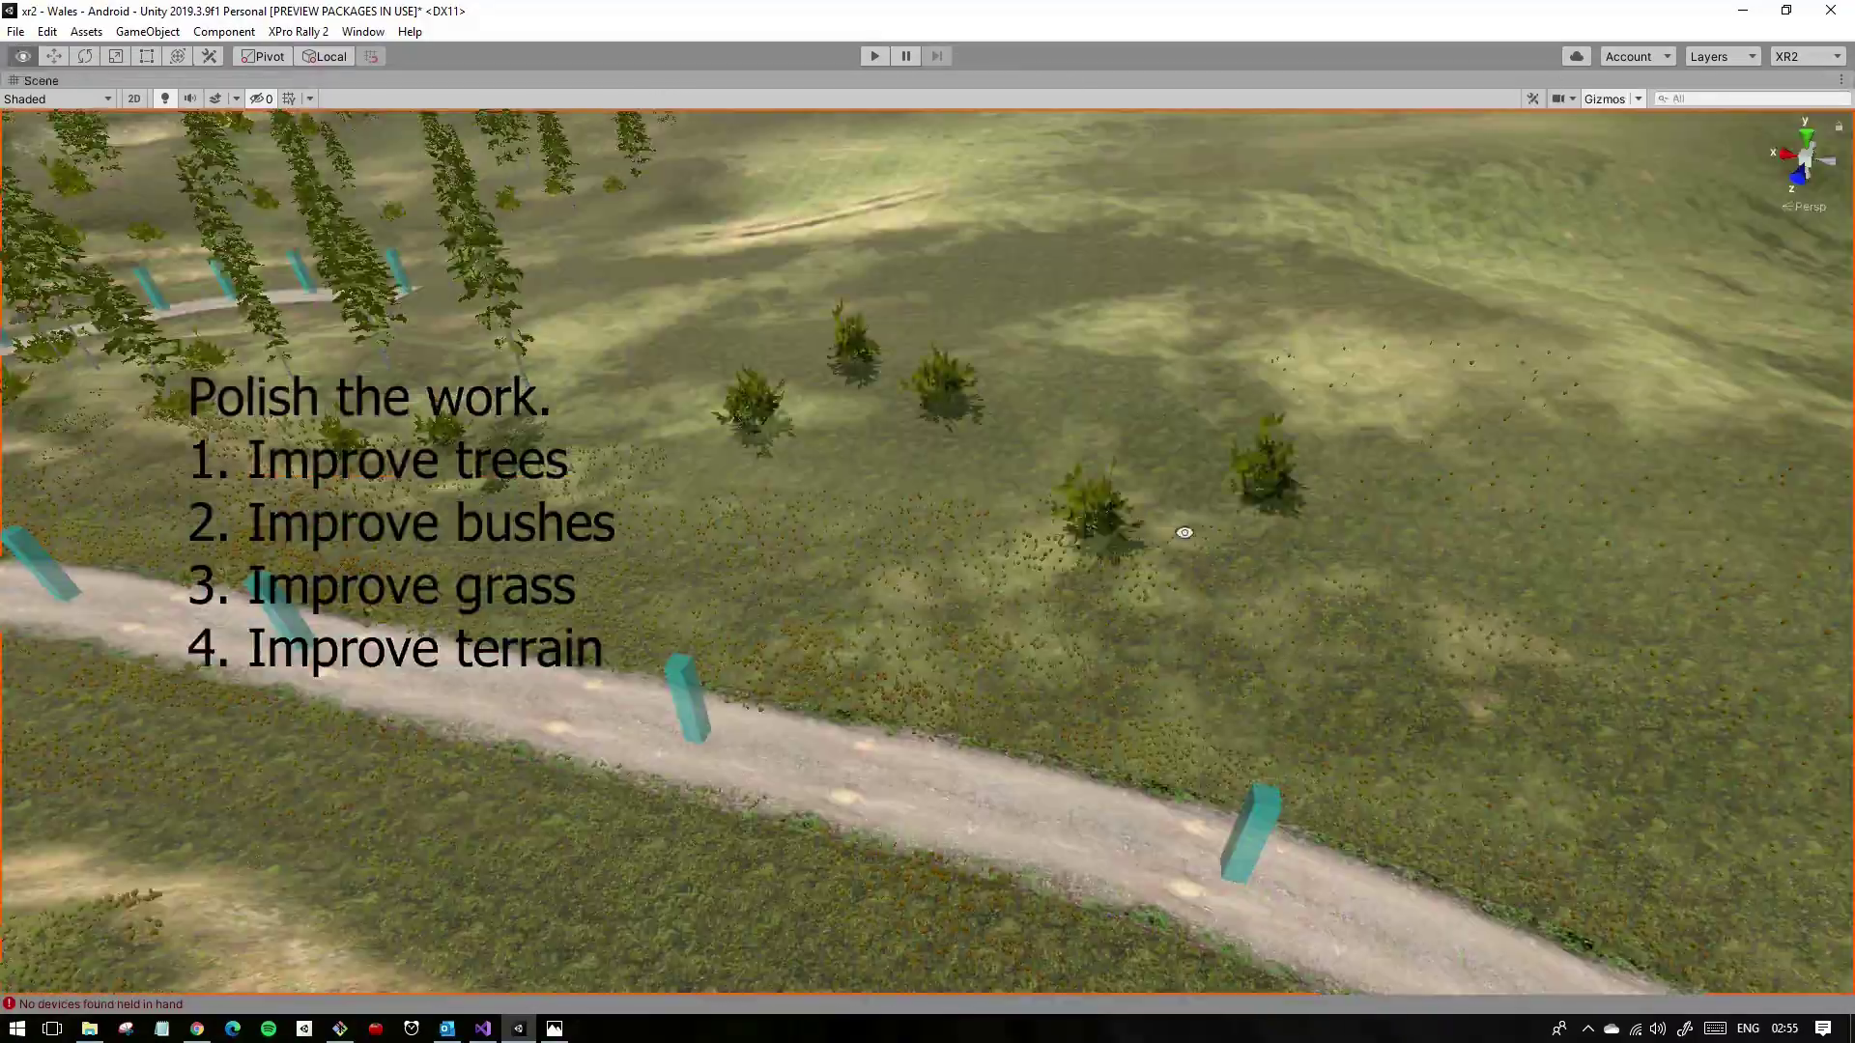
mouse_move(1184, 532)
right_mouse_down()
mouse_move(557, 502)
mouse_move(897, 500)
mouse_move(1069, 546)
mouse_move(450, 577)
mouse_move(411, 224)
mouse_move(868, 463)
right_mouse_up()
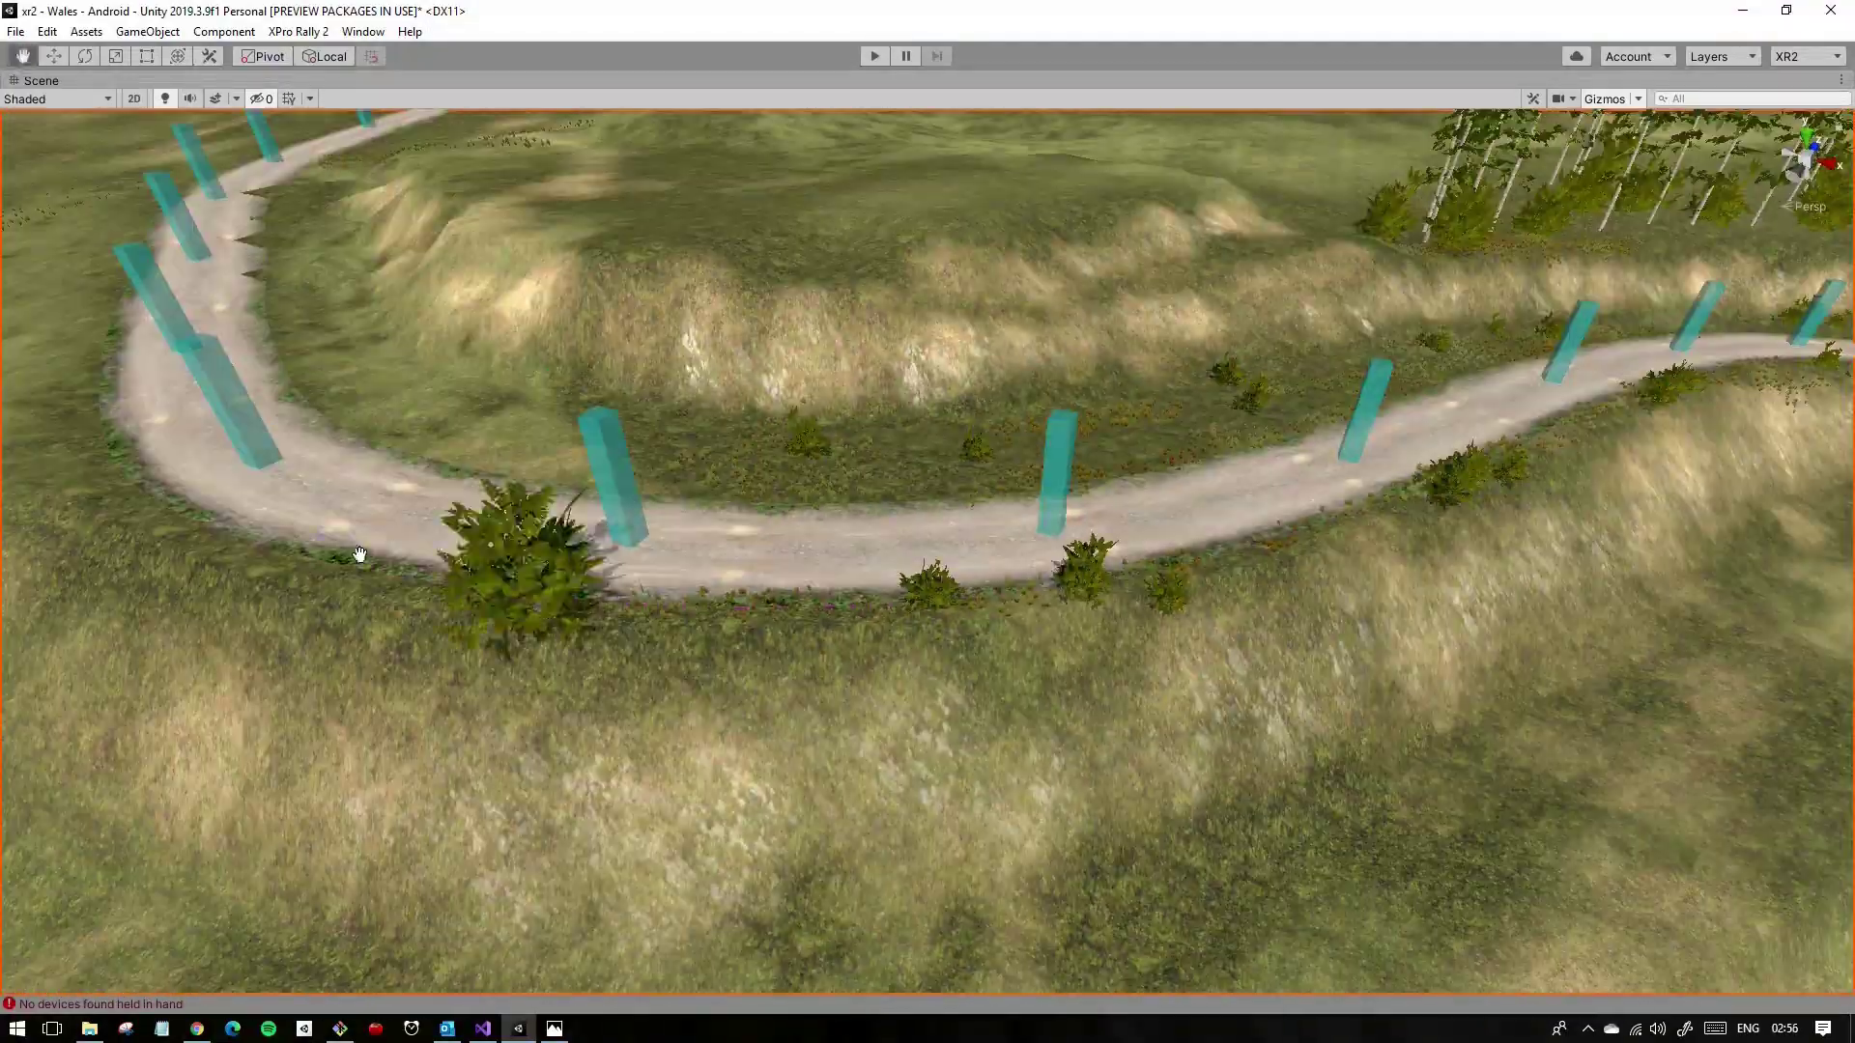
left_click(874, 56)
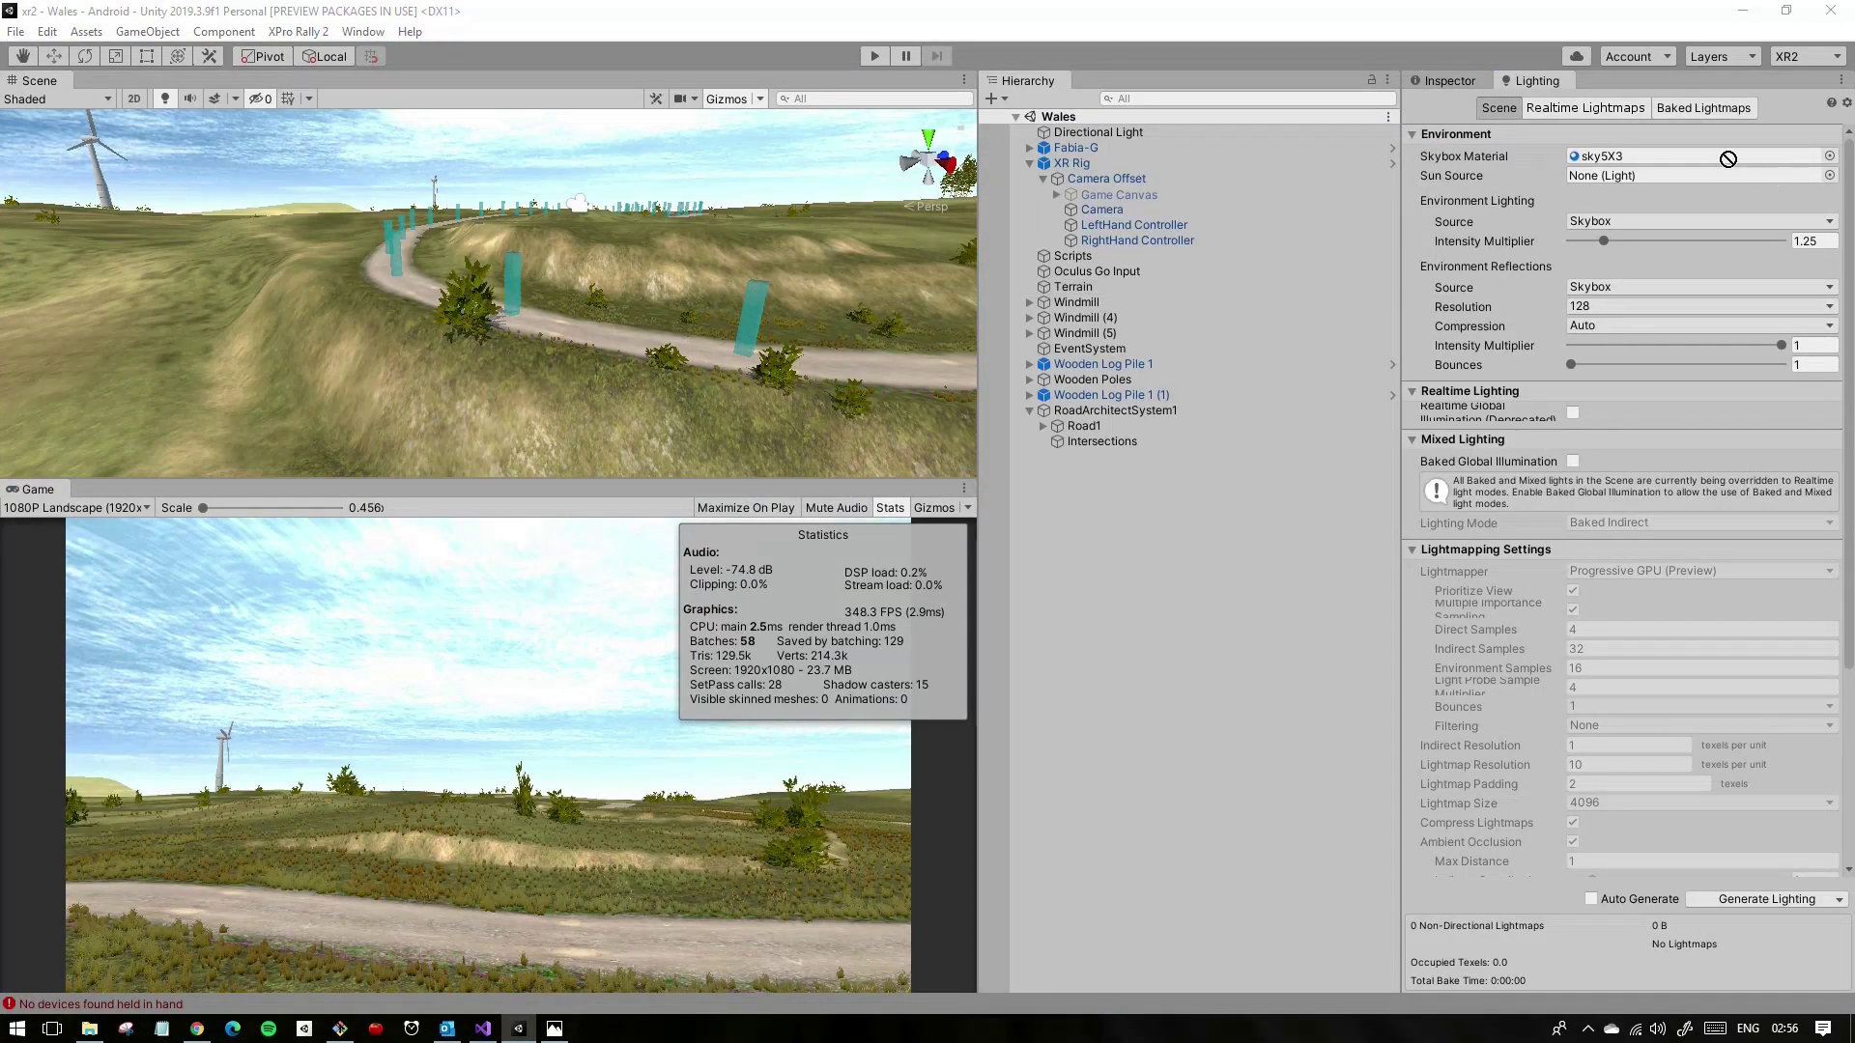
Step: Set the skybox to AllSky_Overcast4_Low with intensity 1
left_click_drag(1727, 159, 1681, 156)
left_click(1631, 384)
type("1")
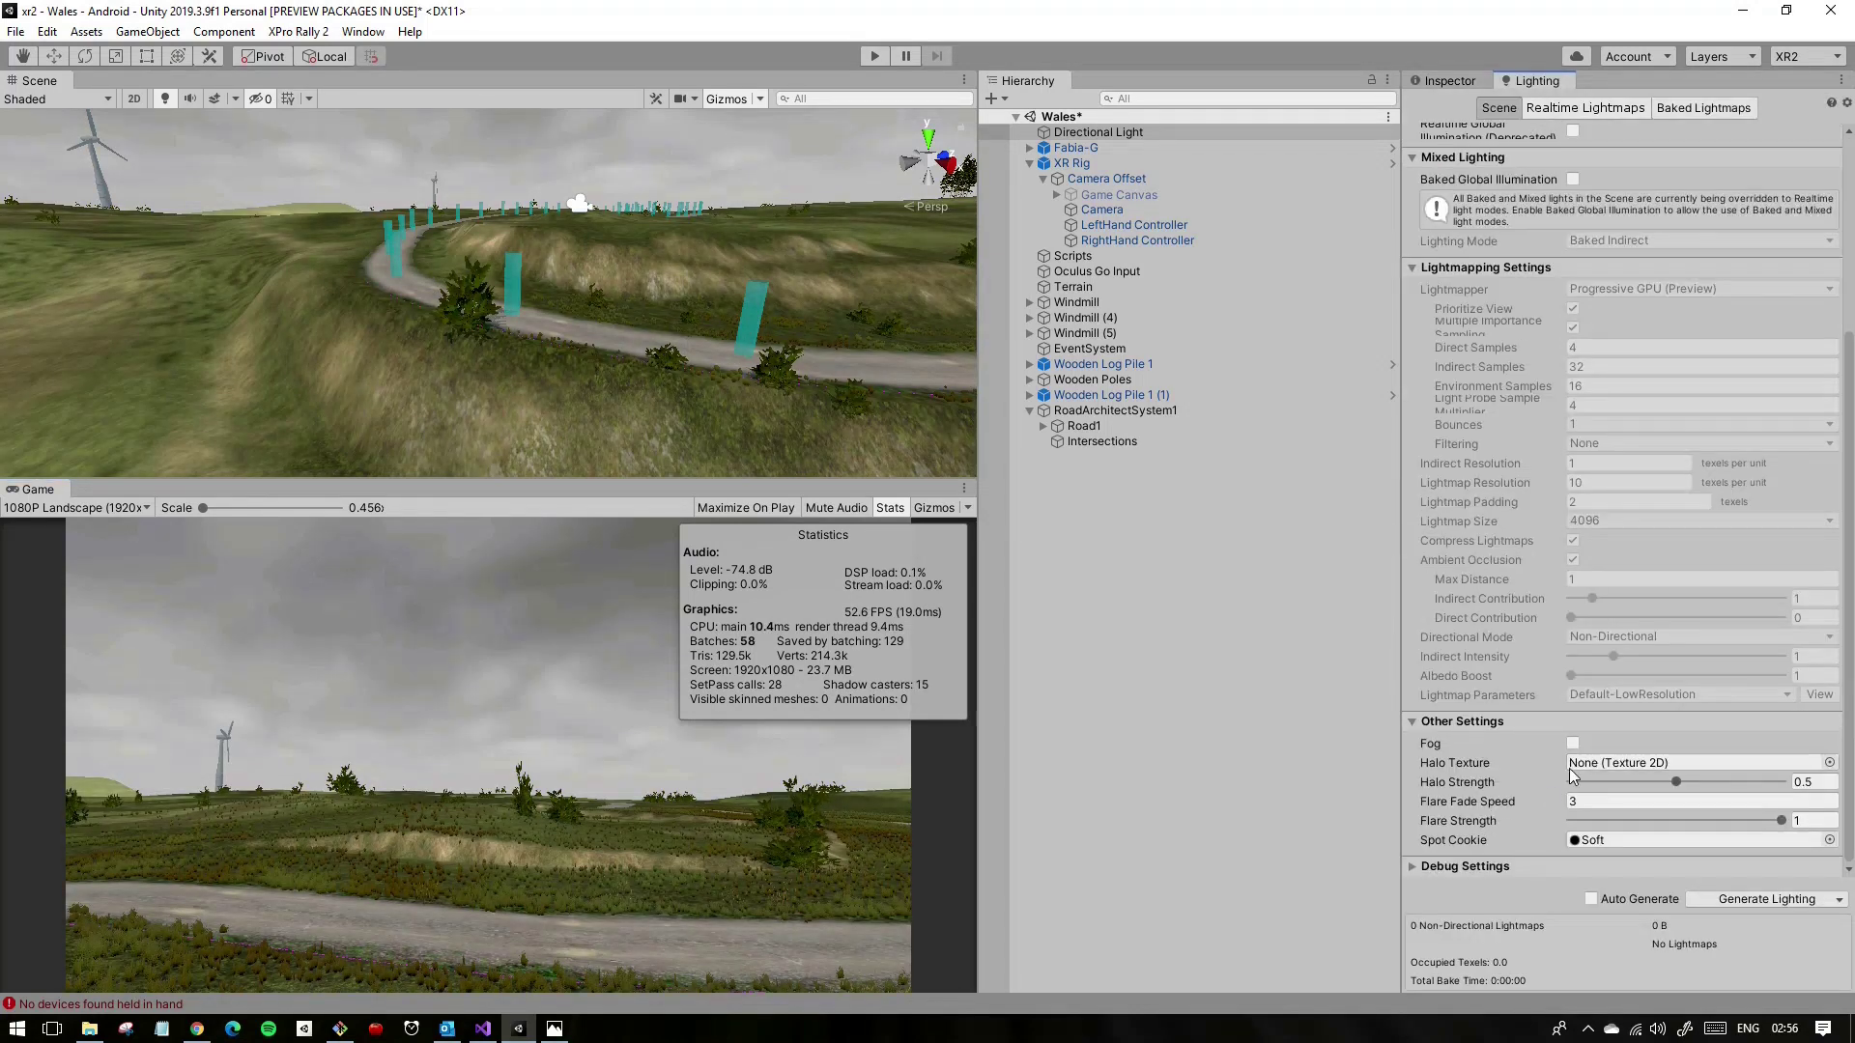
Step: Test-drive the rally car in a maximized Game view, then stop Play mode
key("ctrl+p")
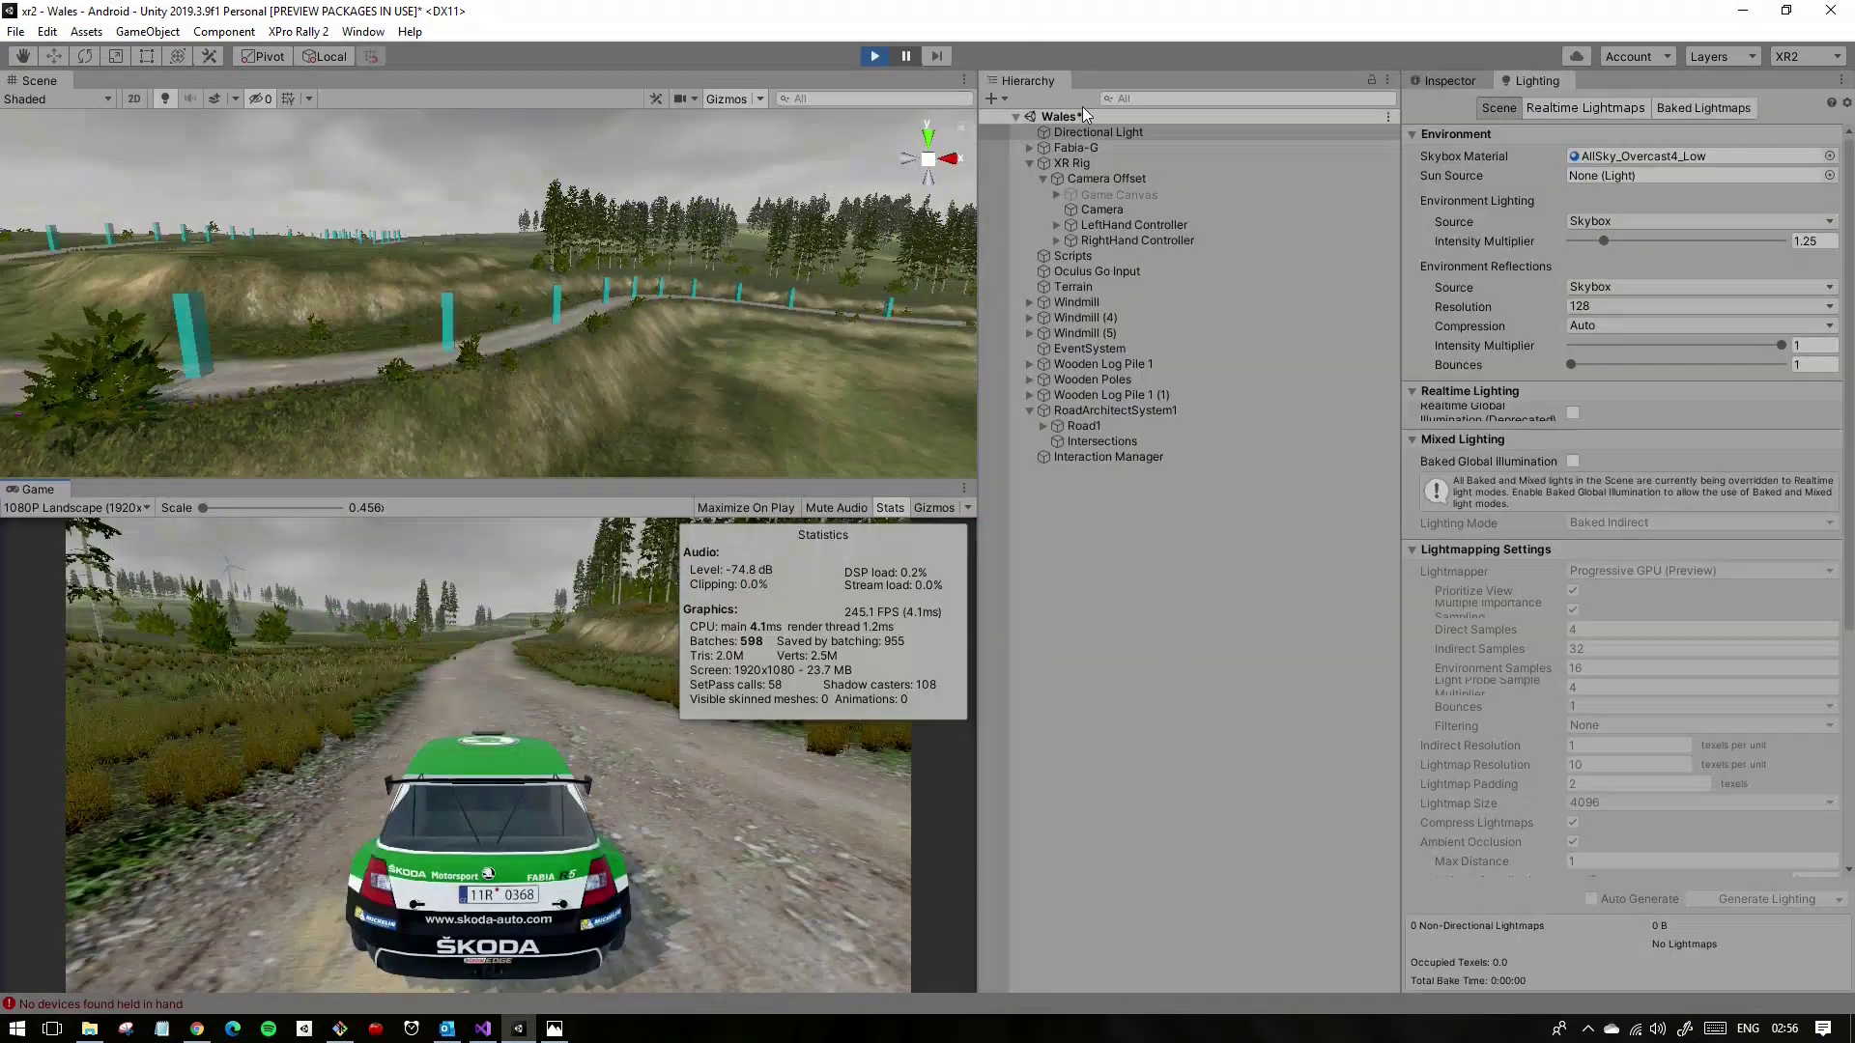
key("shift+space")
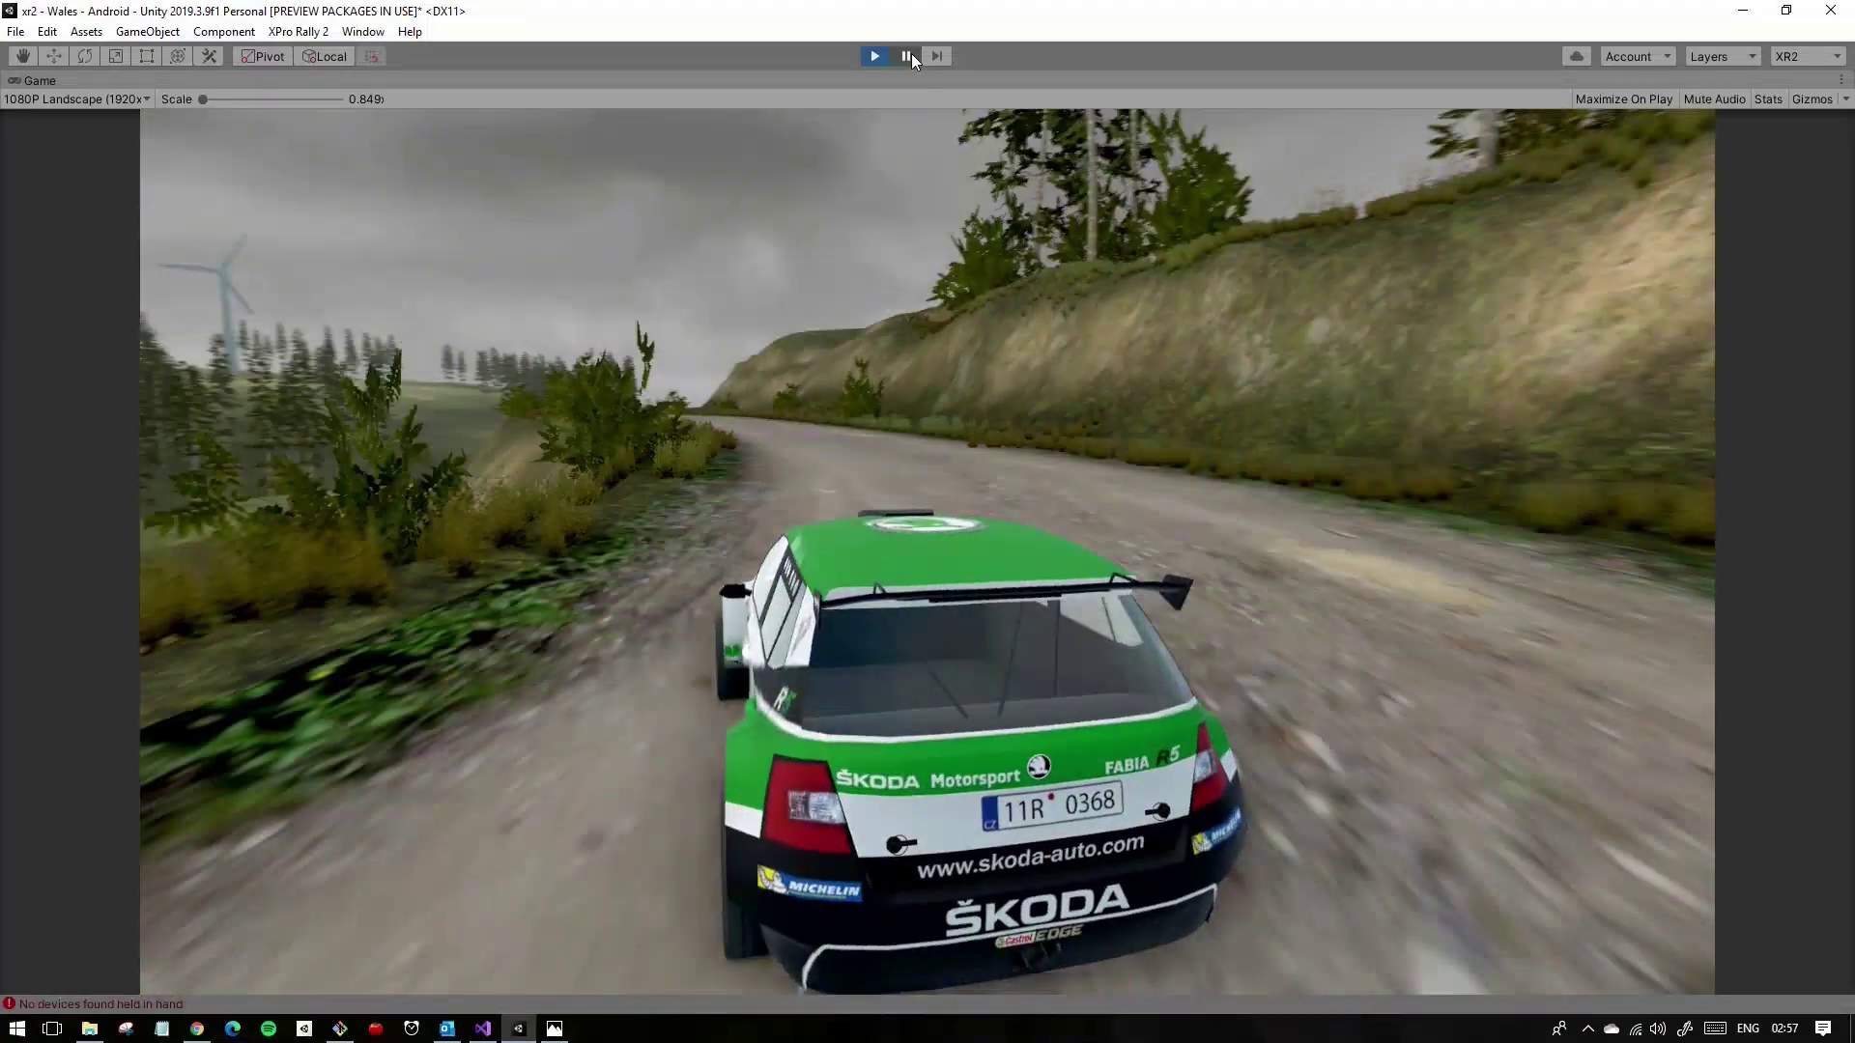
left_click(875, 56)
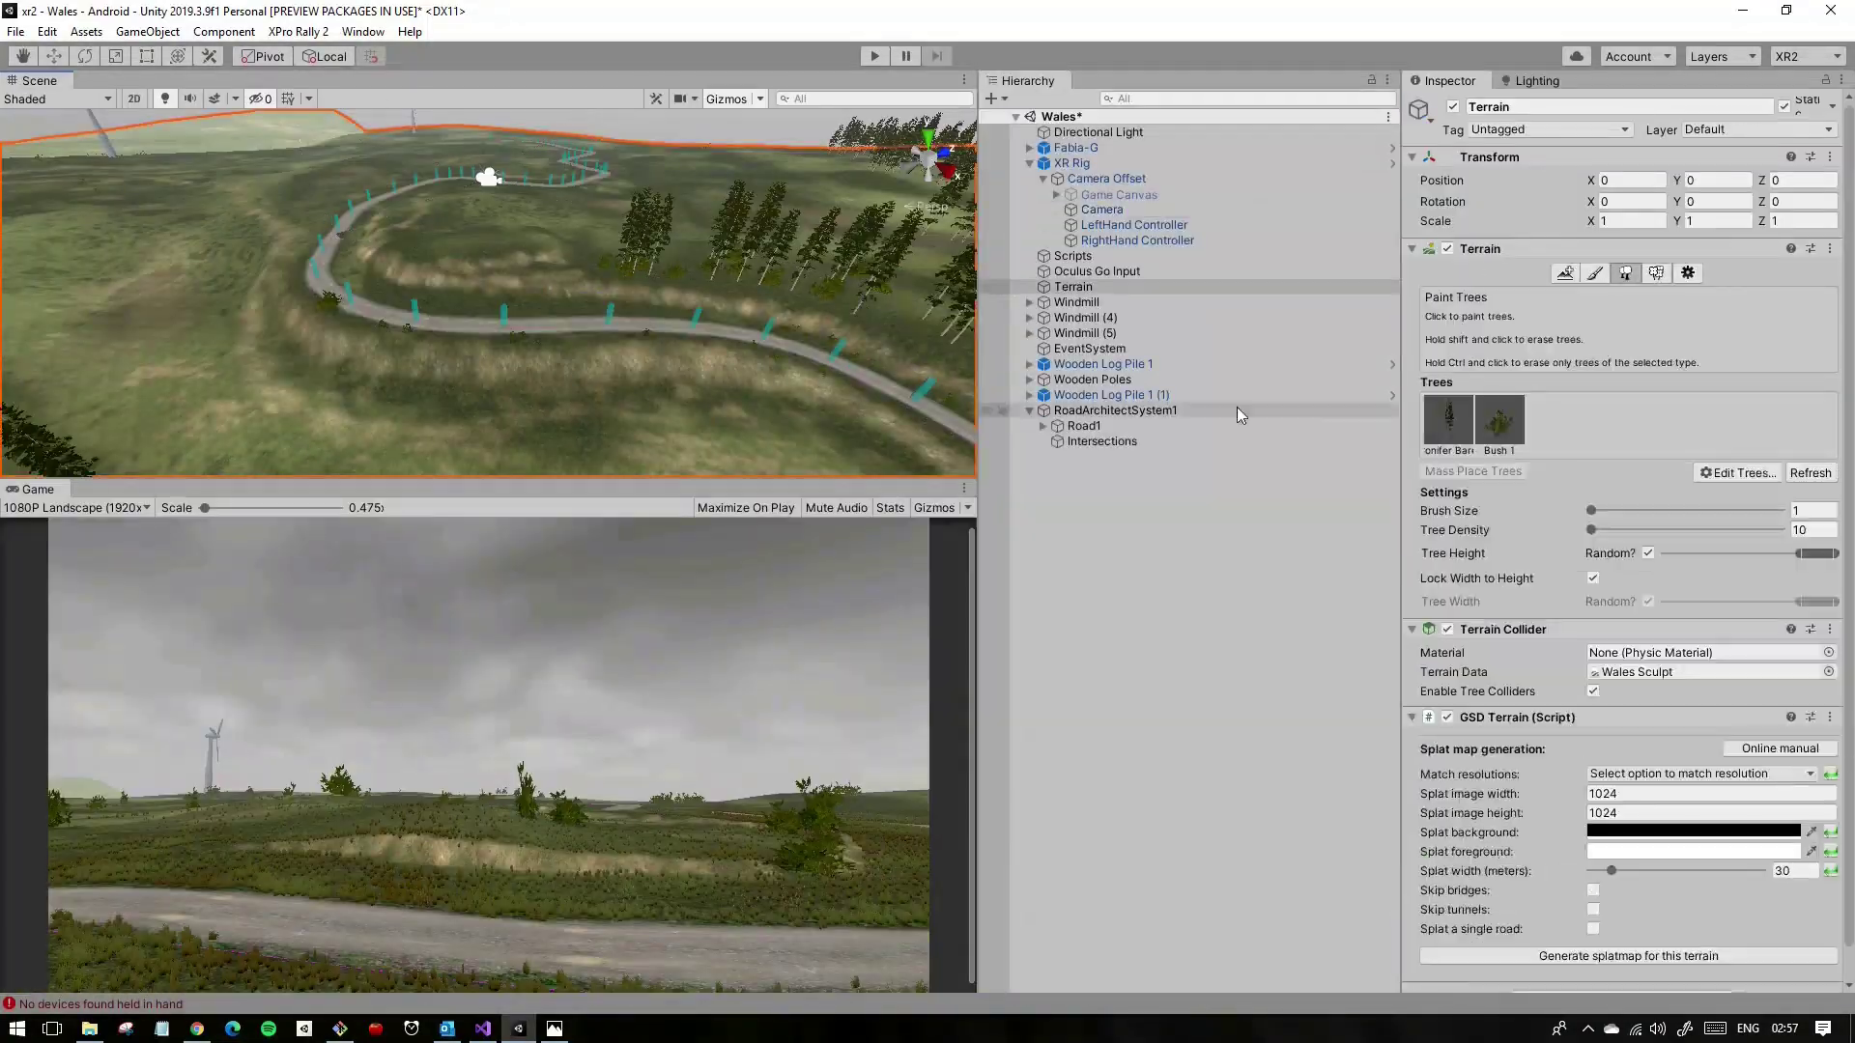
Step: Paint dense Grass116 tufts along the winding road's verge with brush size 1.27
key("shift+space")
right_click_drag(823, 460, 756, 475)
right_click_drag(780, 537, 1054, 576)
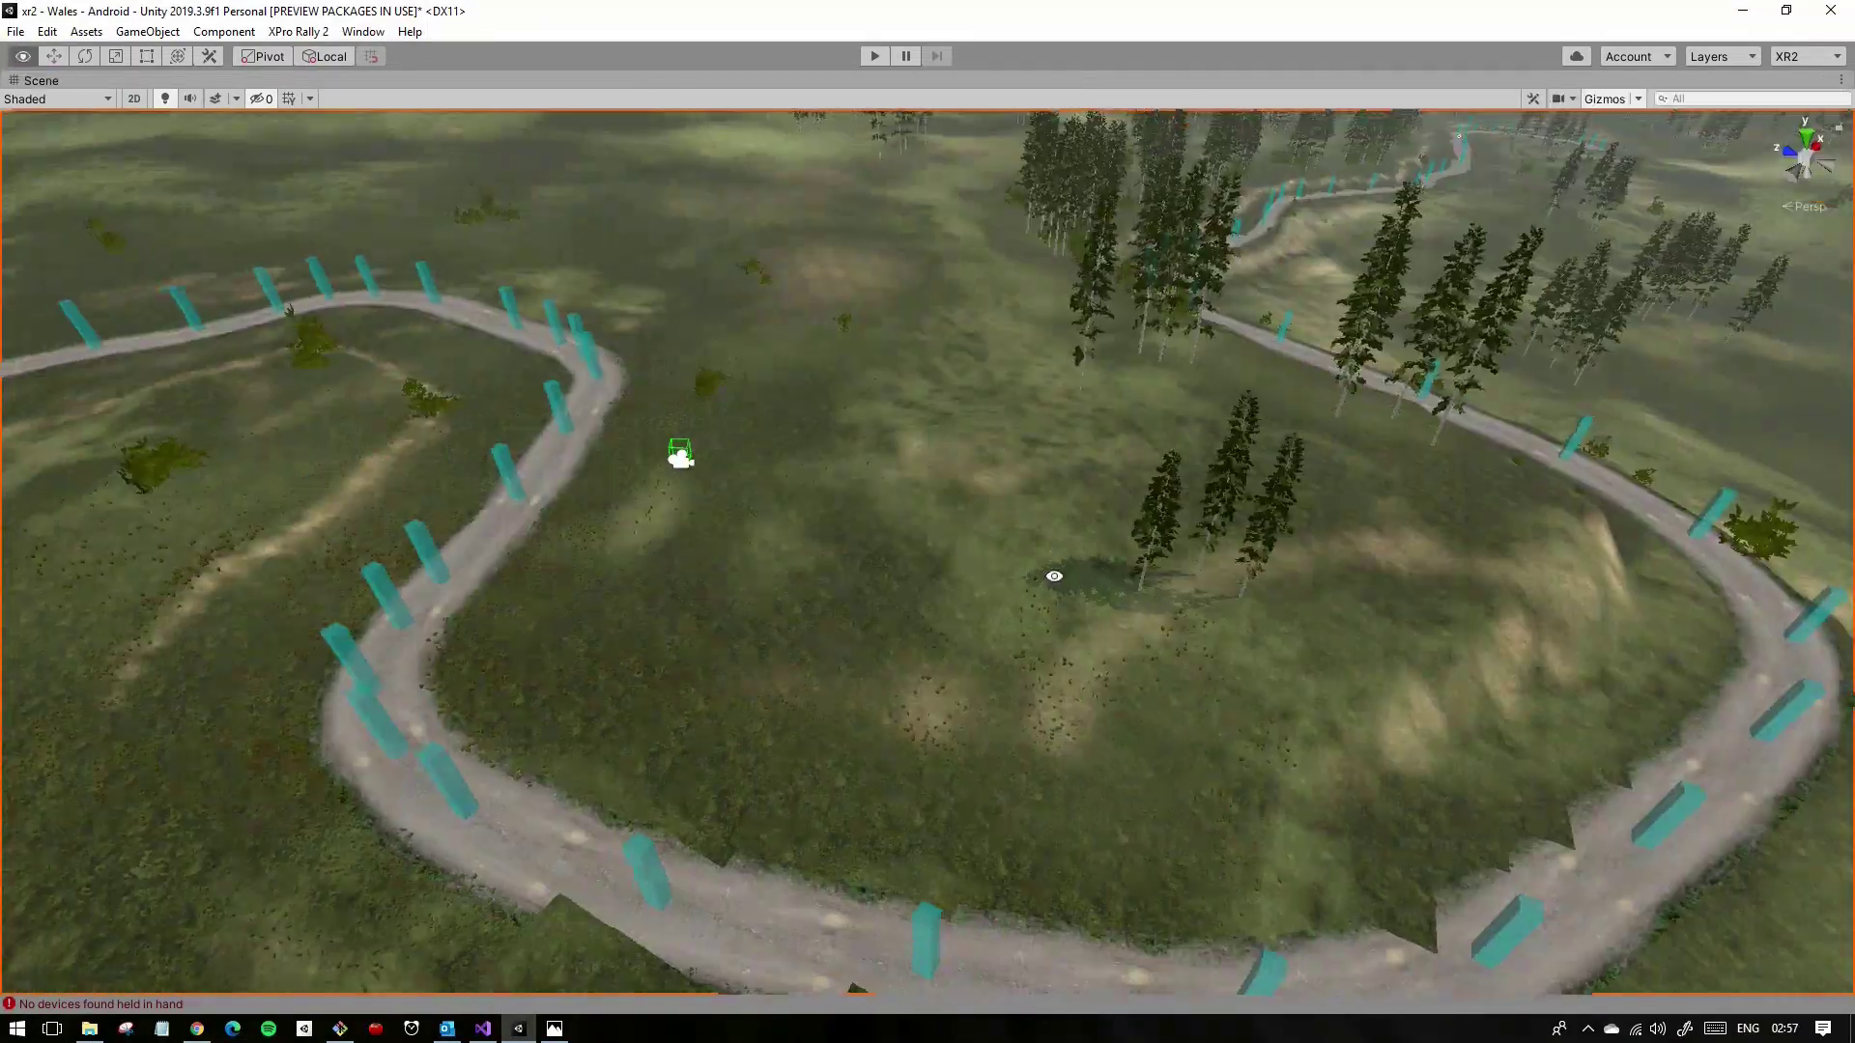
right_click_drag(929, 480, 1758, 596)
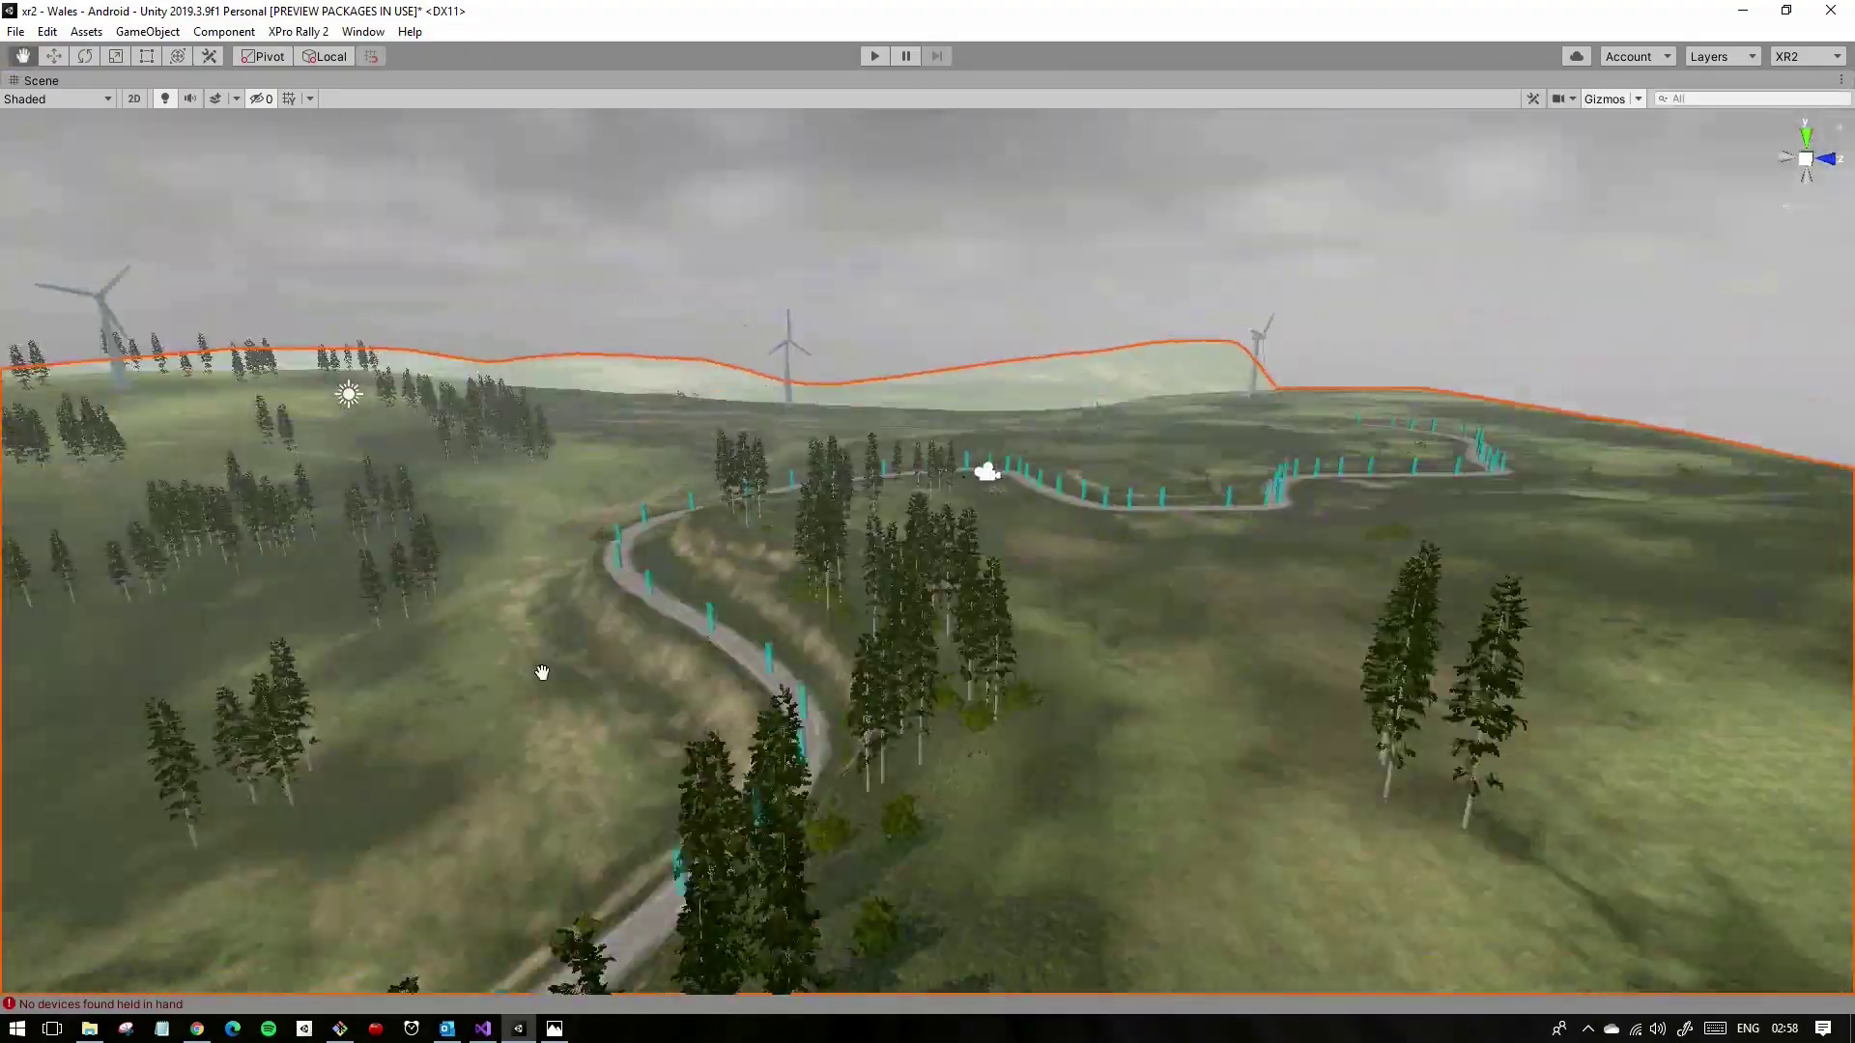
mouse_move(833, 595)
right_mouse_down()
mouse_move(815, 349)
mouse_move(1098, 542)
right_mouse_up()
scroll(1274, 472, "up", 5)
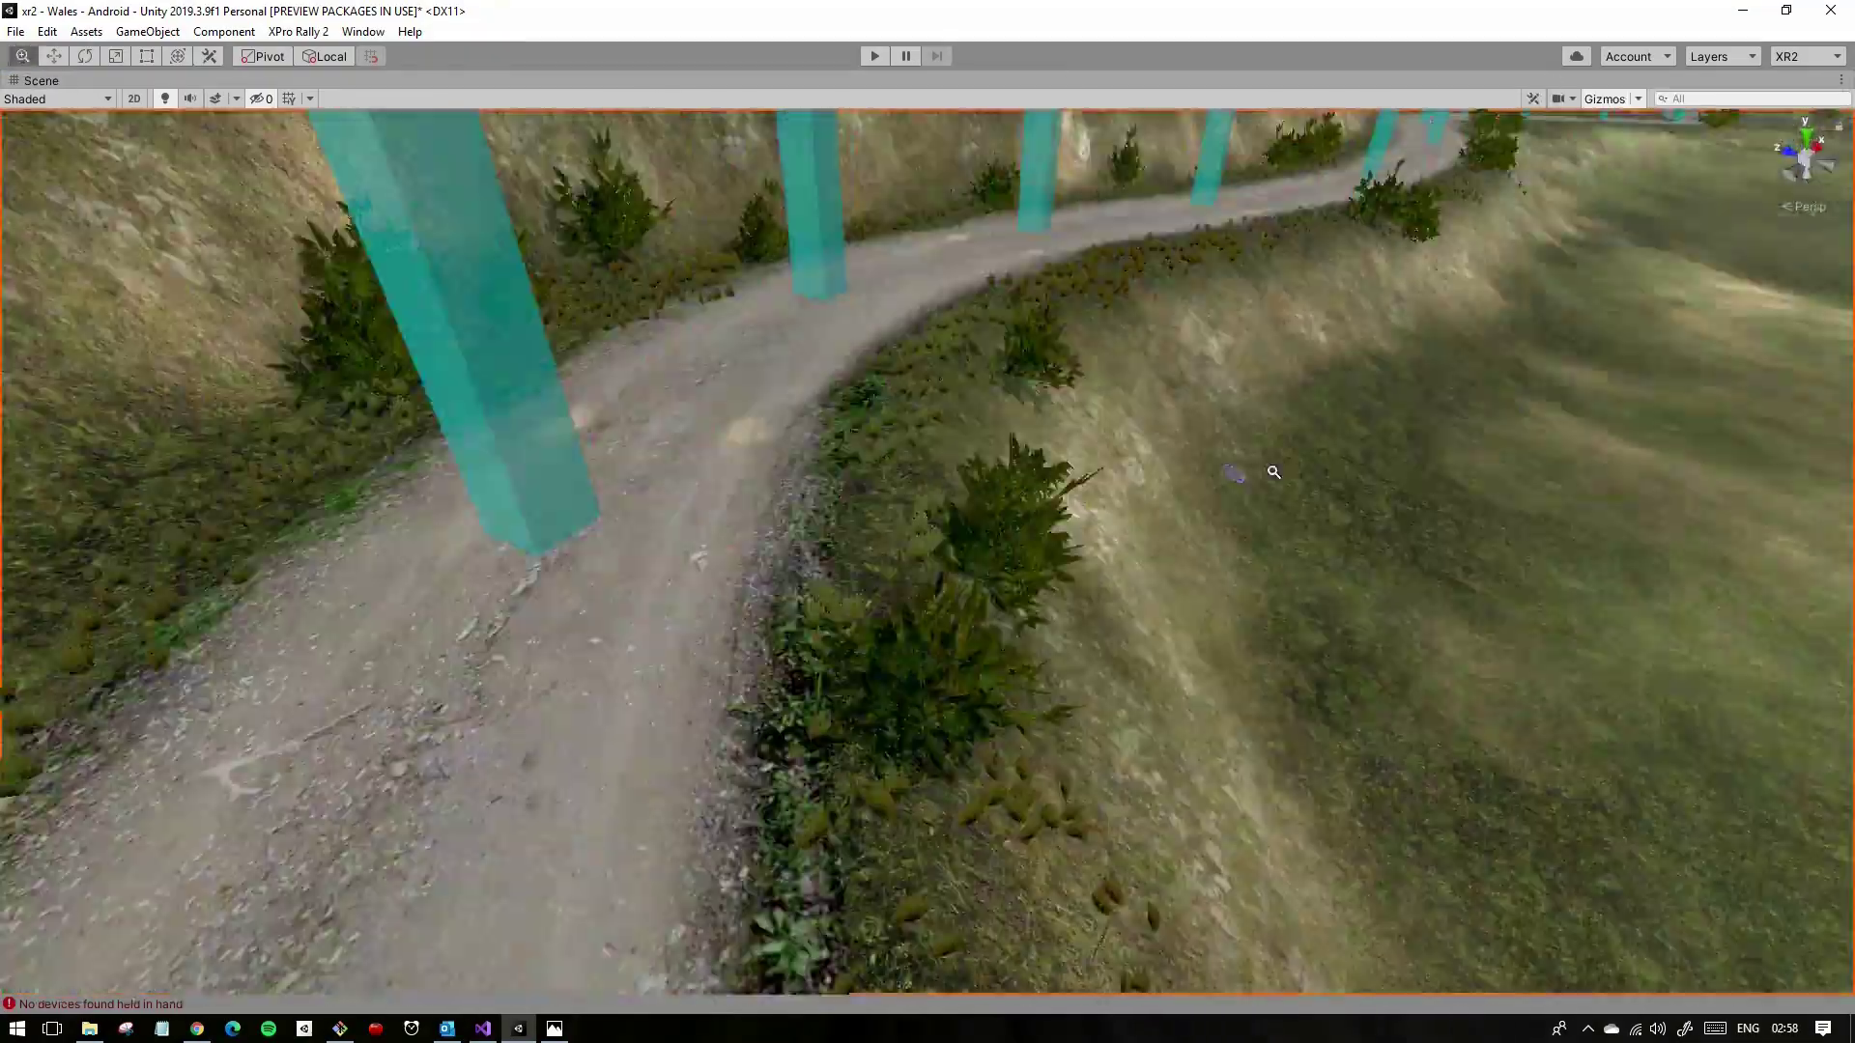
right_click_drag(1273, 472, 881, 561)
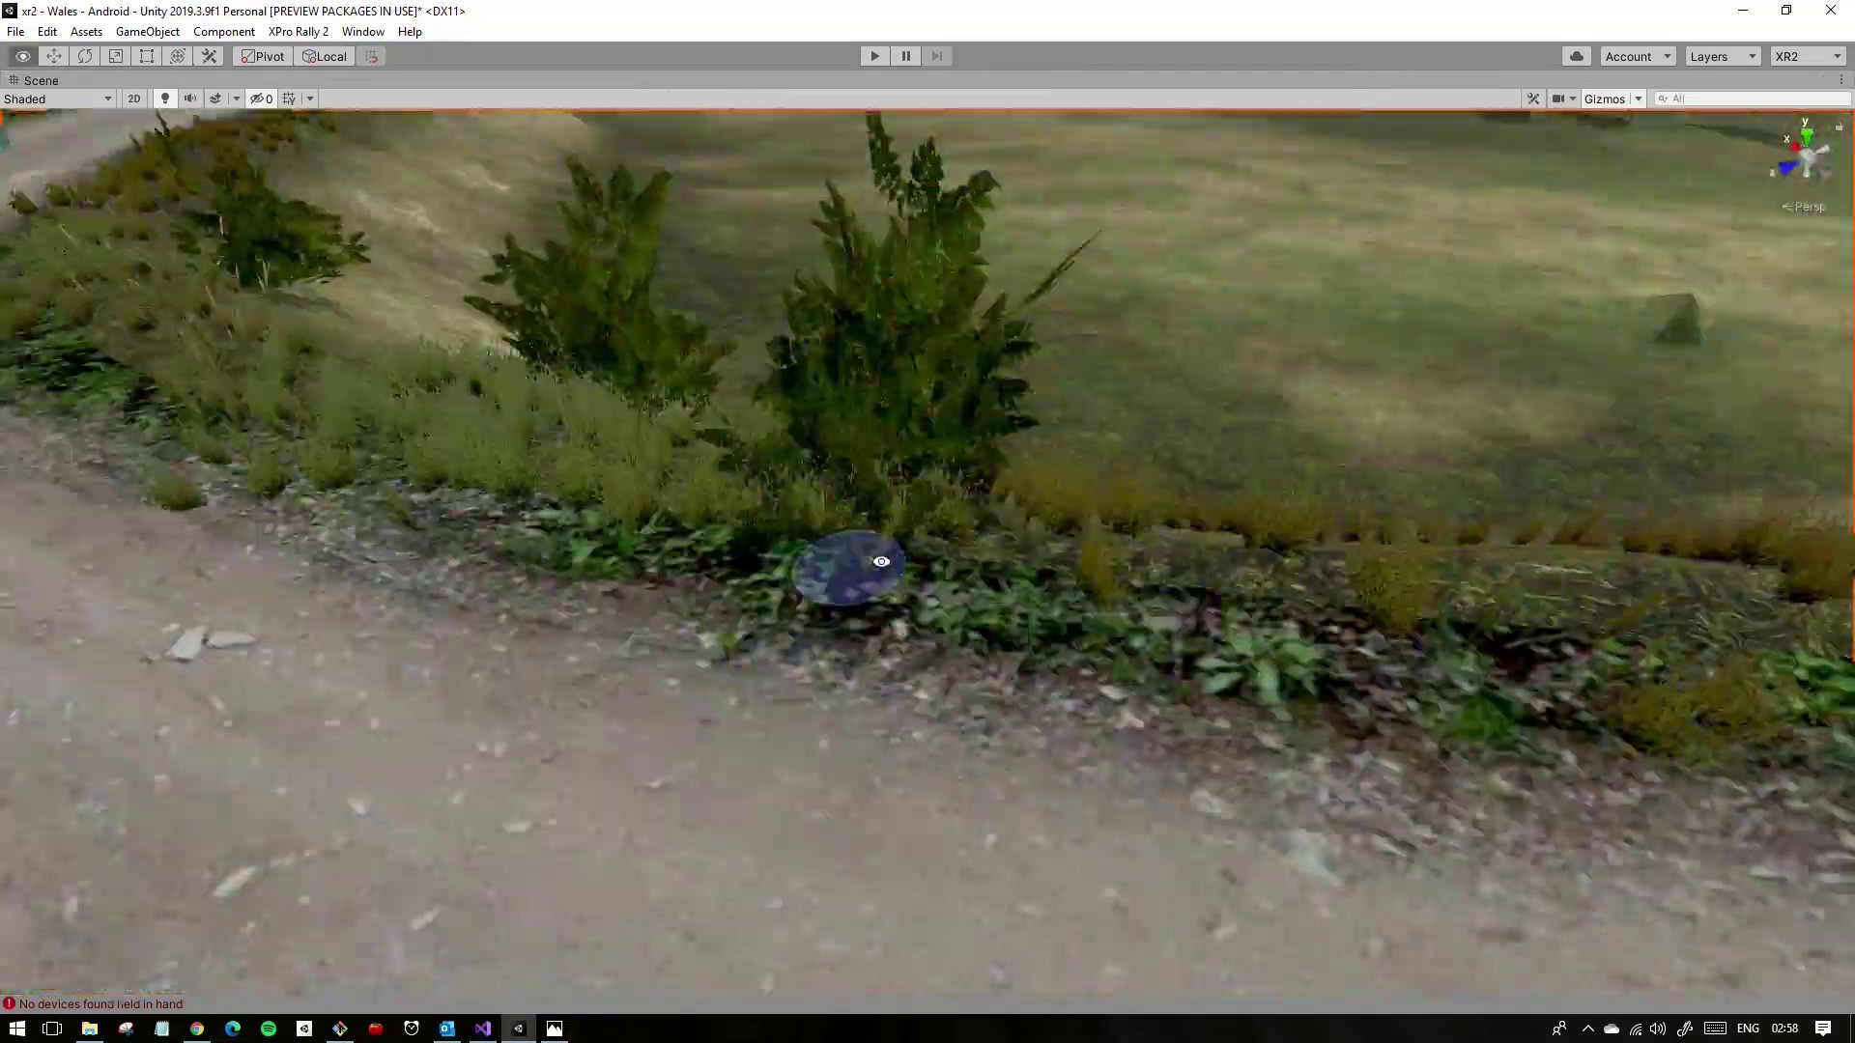
mouse_move(881, 562)
right_mouse_down()
mouse_move(970, 396)
mouse_move(1227, 889)
right_mouse_up()
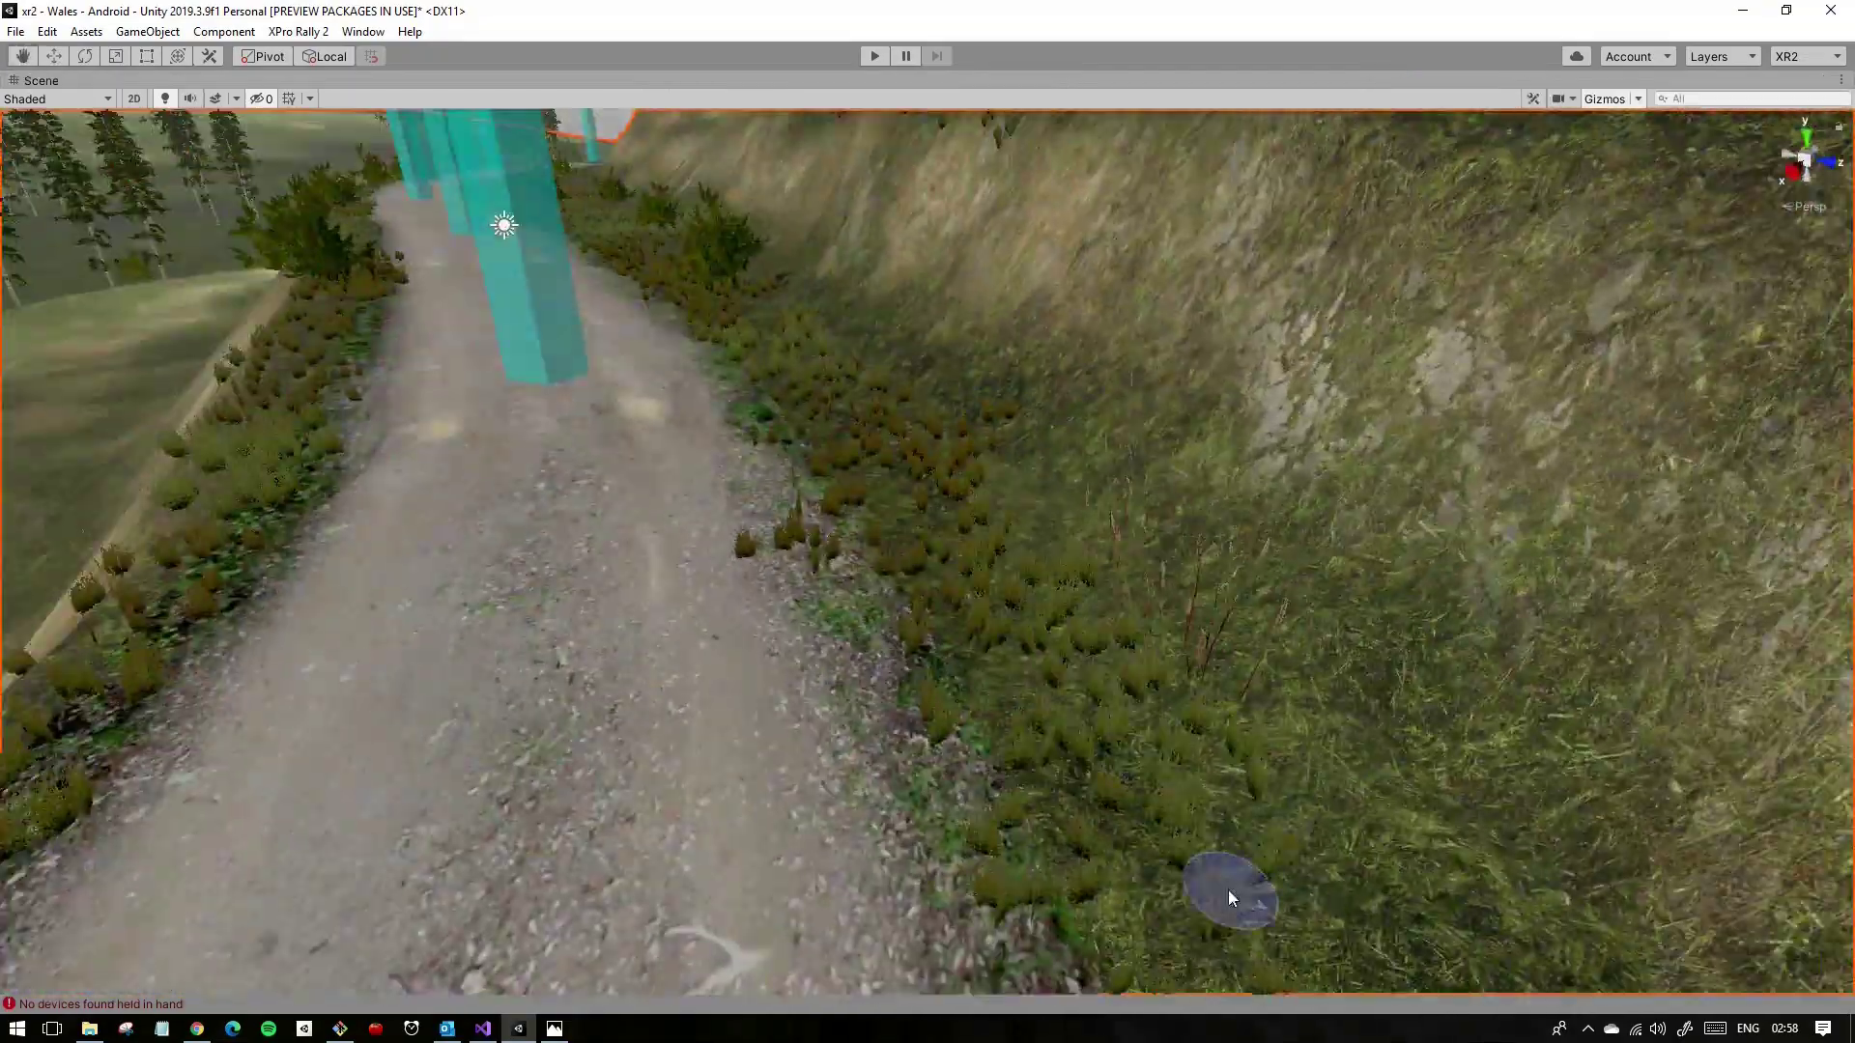
mouse_move(1227, 890)
right_mouse_down()
mouse_move(958, 675)
mouse_move(1635, 868)
right_mouse_up()
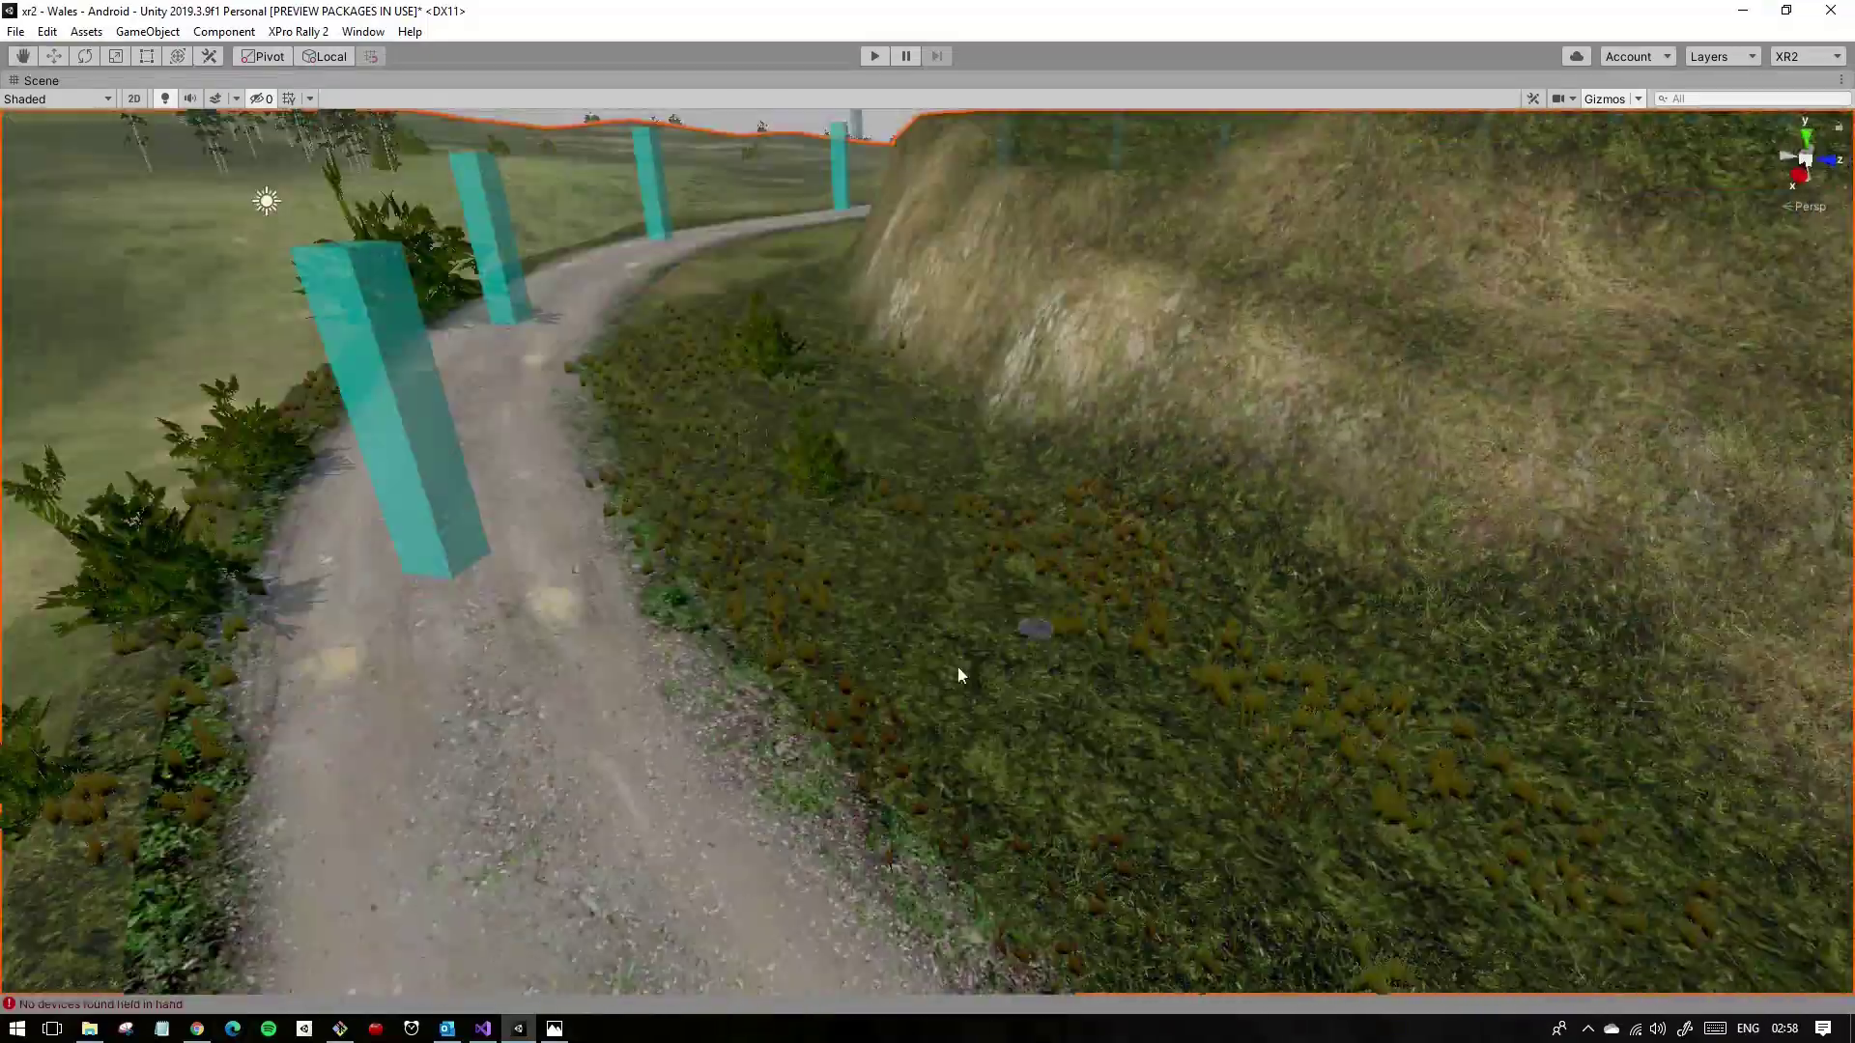
Step: Paint grass tufts on the slope by the road posts, then select Smooth Height at opacity 33.4
key("shift+space")
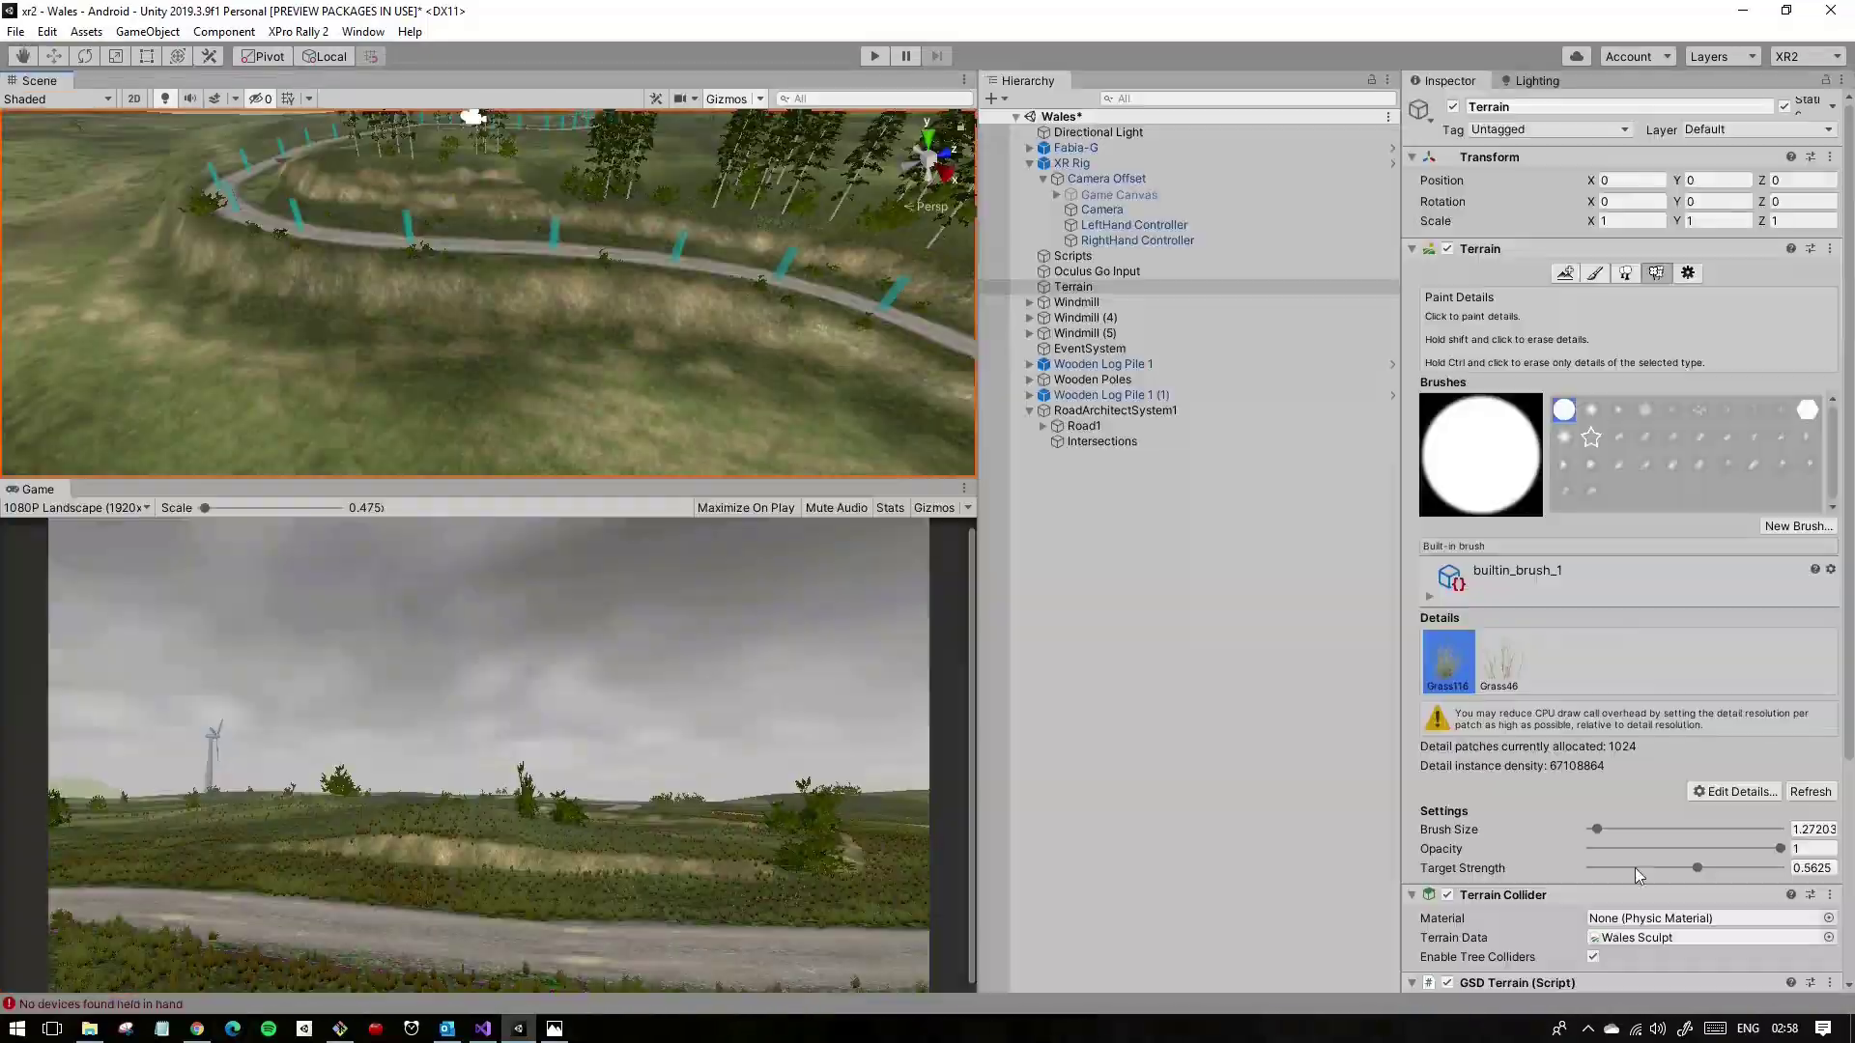
key("shift+space")
mouse_move(1647, 726)
right_mouse_down()
mouse_move(870, 538)
mouse_move(720, 526)
right_mouse_up()
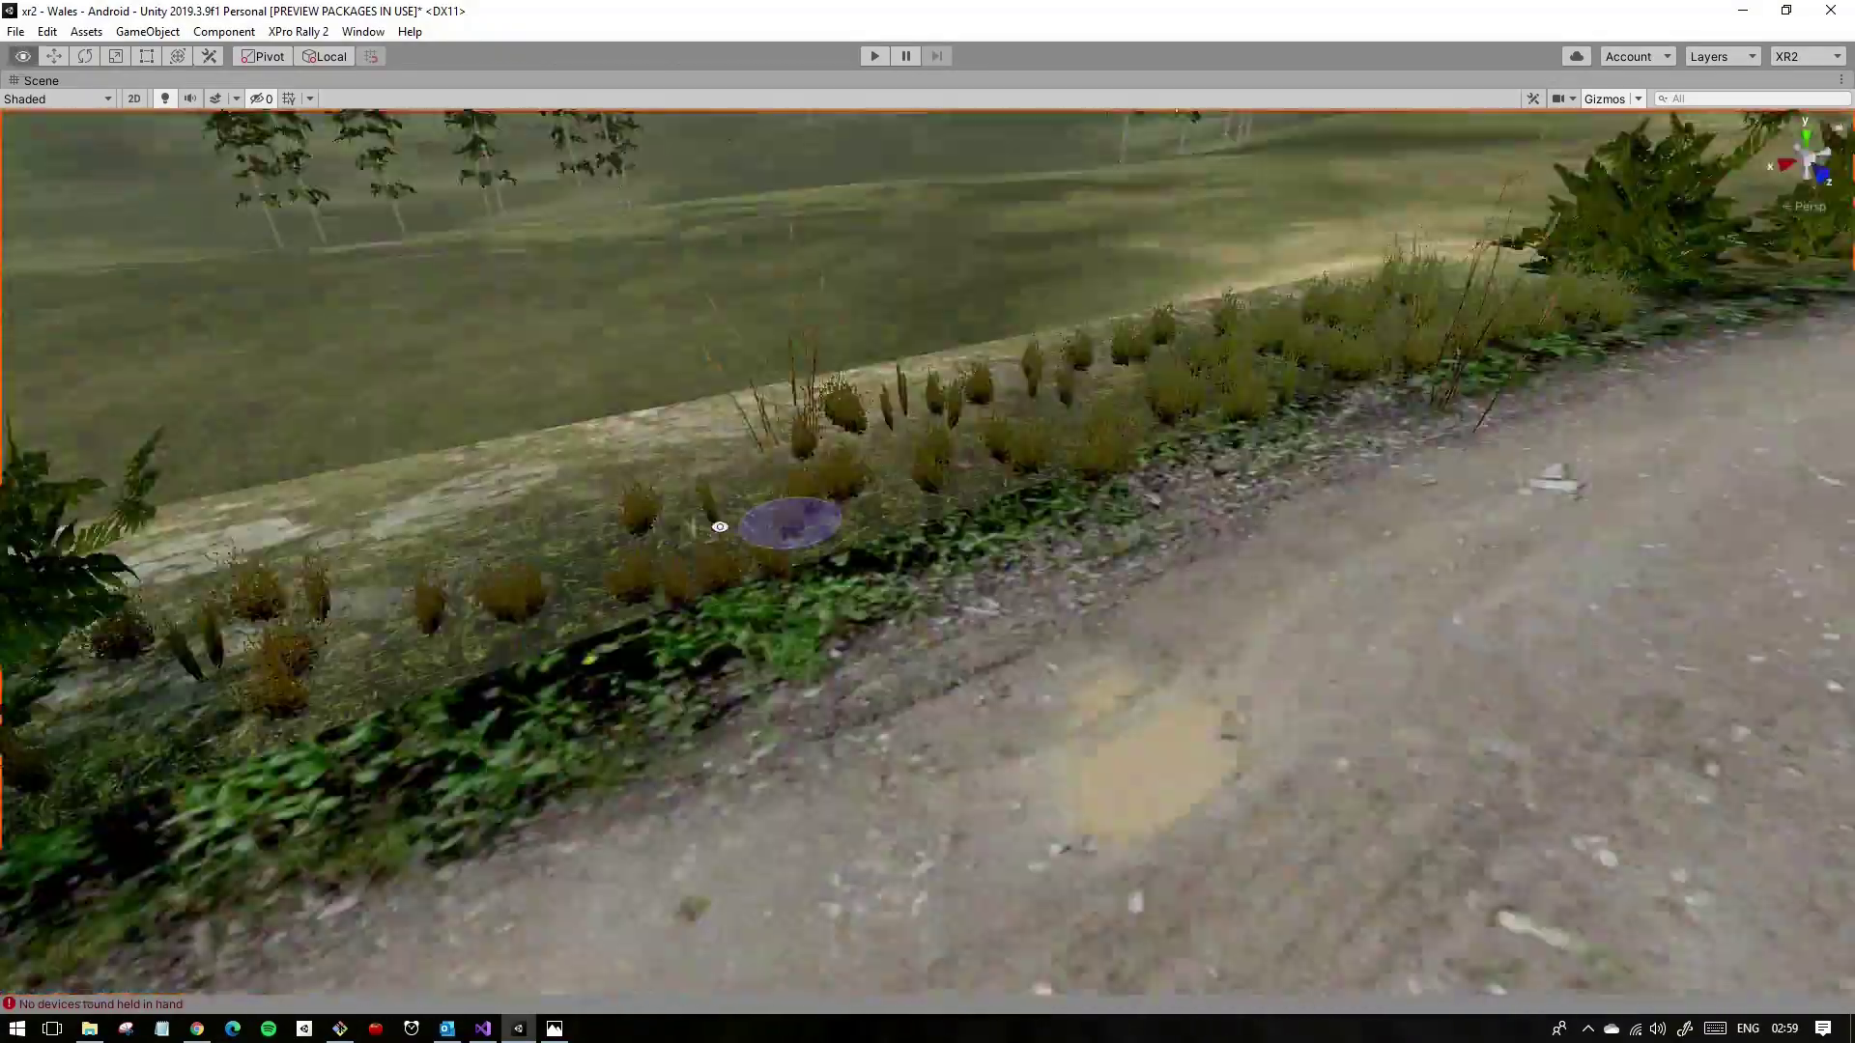
key("shift+space")
key("shift+space")
mouse_move(1330, 570)
right_mouse_down()
mouse_move(947, 624)
mouse_move(887, 549)
mouse_move(899, 576)
mouse_move(1204, 508)
mouse_move(516, 634)
right_mouse_up()
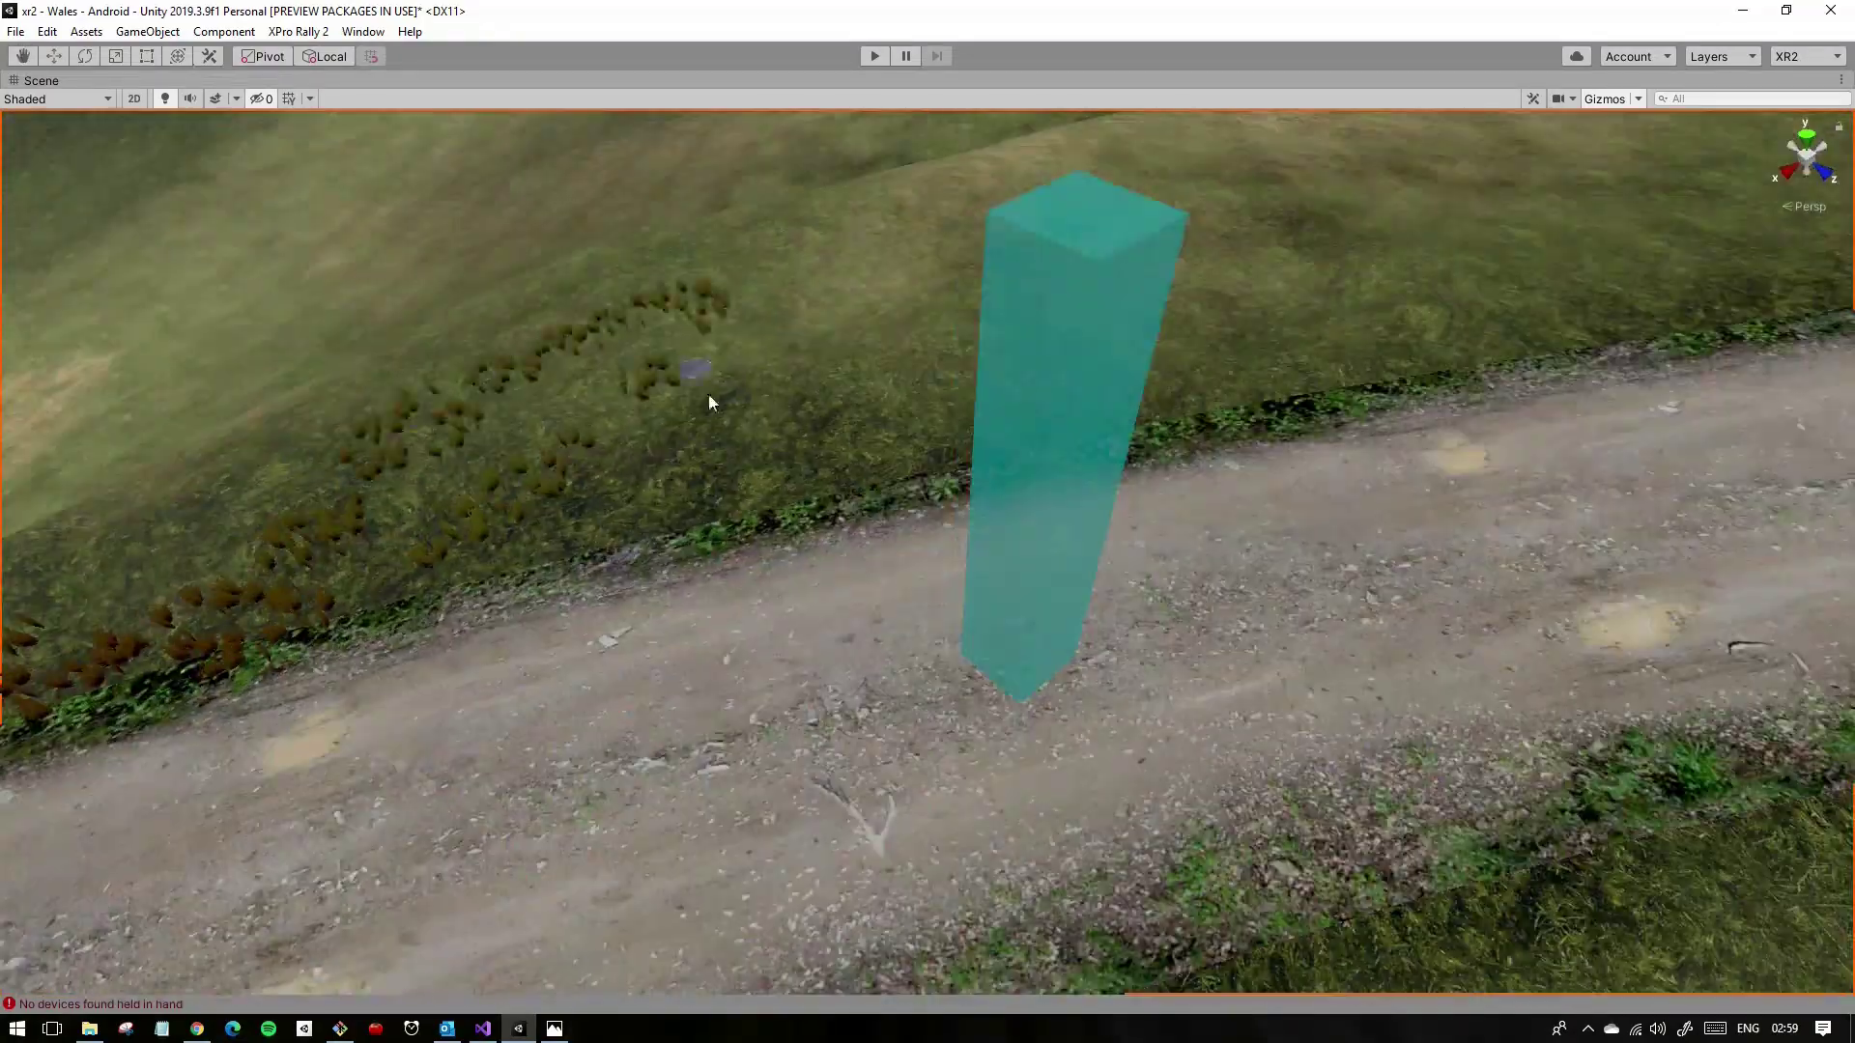
mouse_move(1130, 538)
right_mouse_down()
mouse_move(918, 327)
mouse_move(1291, 560)
mouse_move(721, 484)
mouse_move(960, 364)
mouse_move(1147, 484)
right_mouse_up()
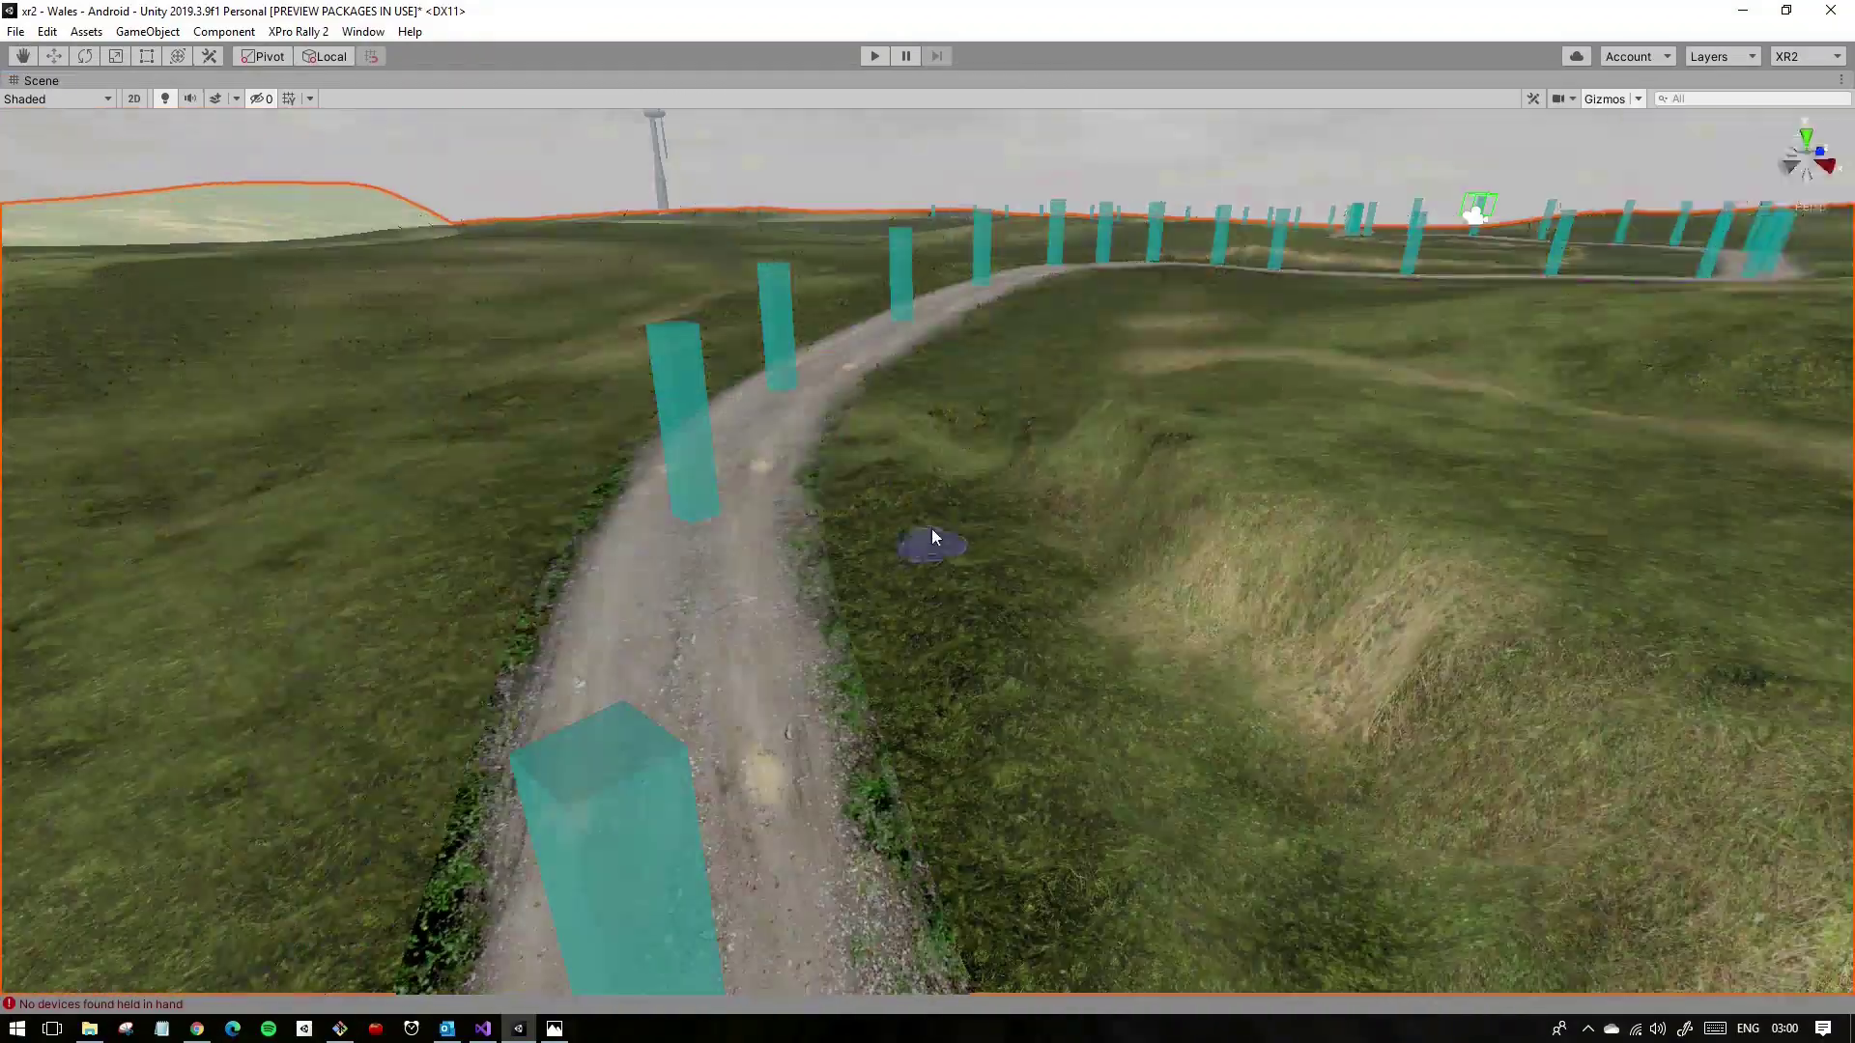
Step: Smooth the bumpy grass mound beside the road, then return to Paint Details at target strength 0.1875
right_click_drag(933, 537, 918, 502)
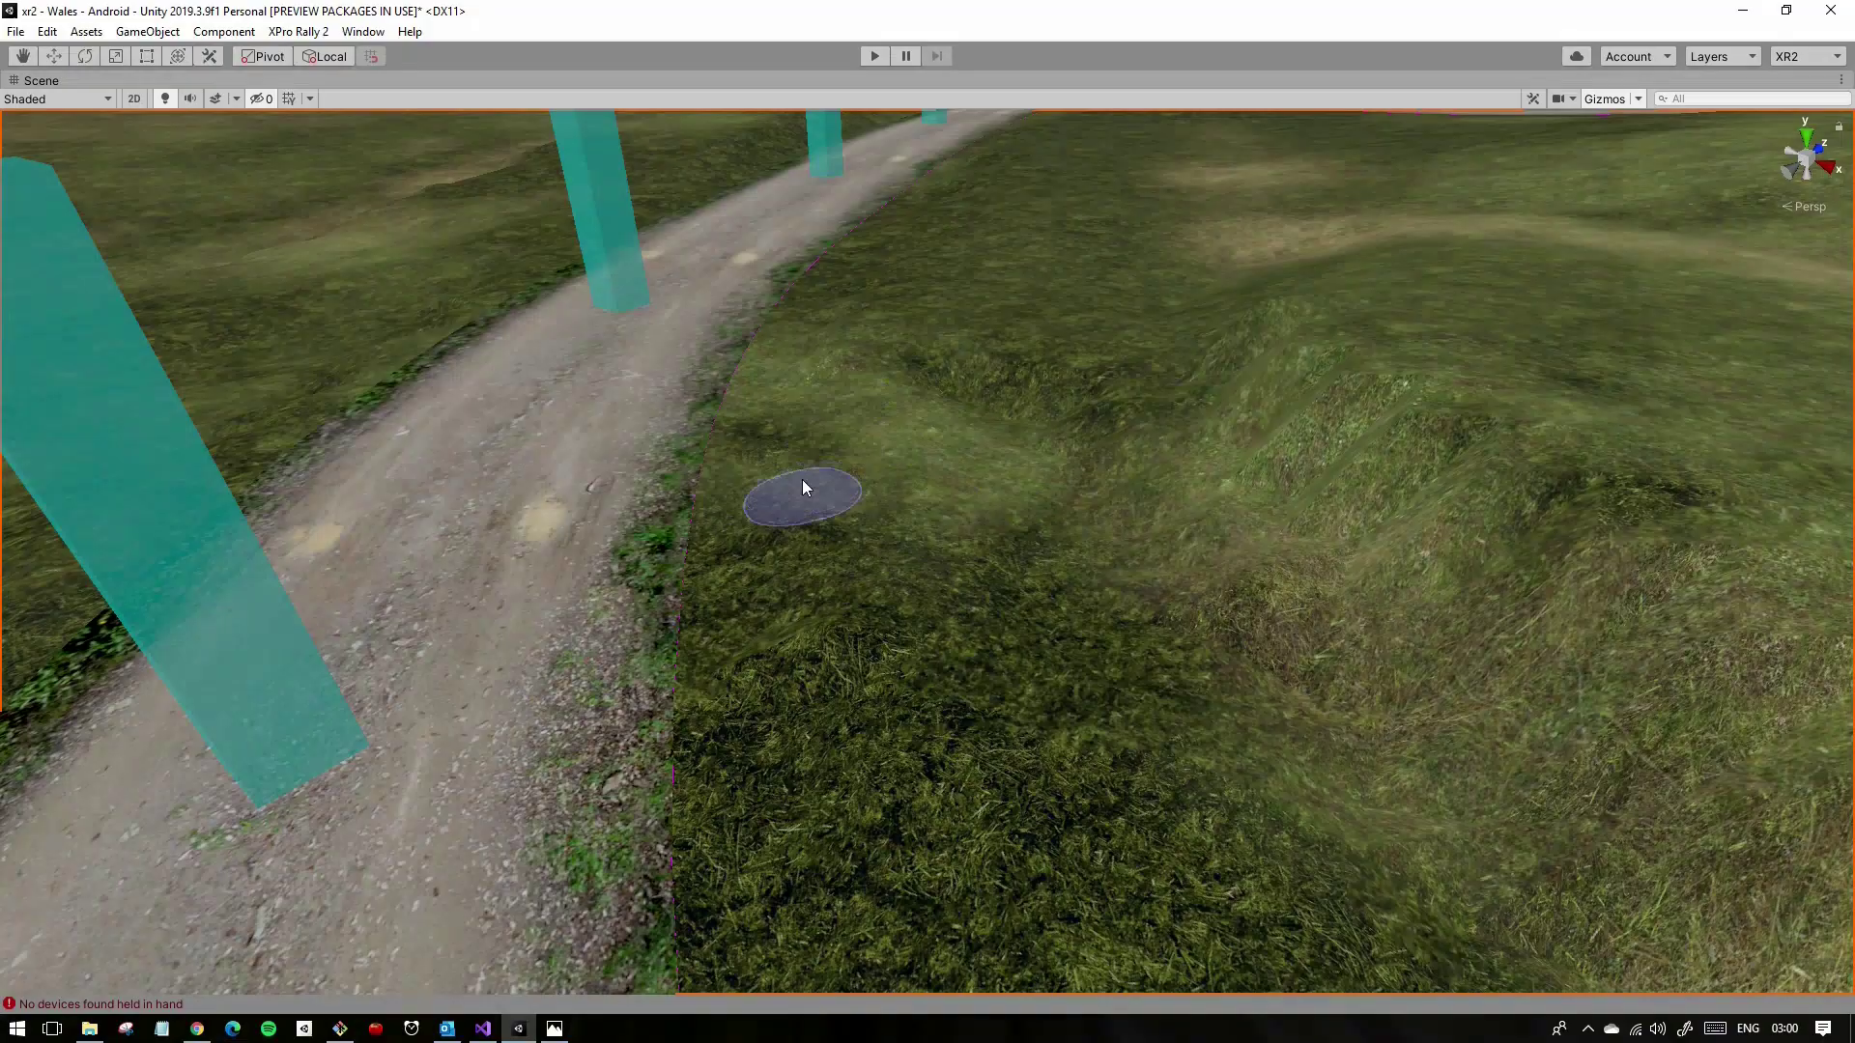
mouse_move(979, 733)
right_mouse_down()
mouse_move(870, 373)
mouse_move(1119, 828)
right_mouse_up()
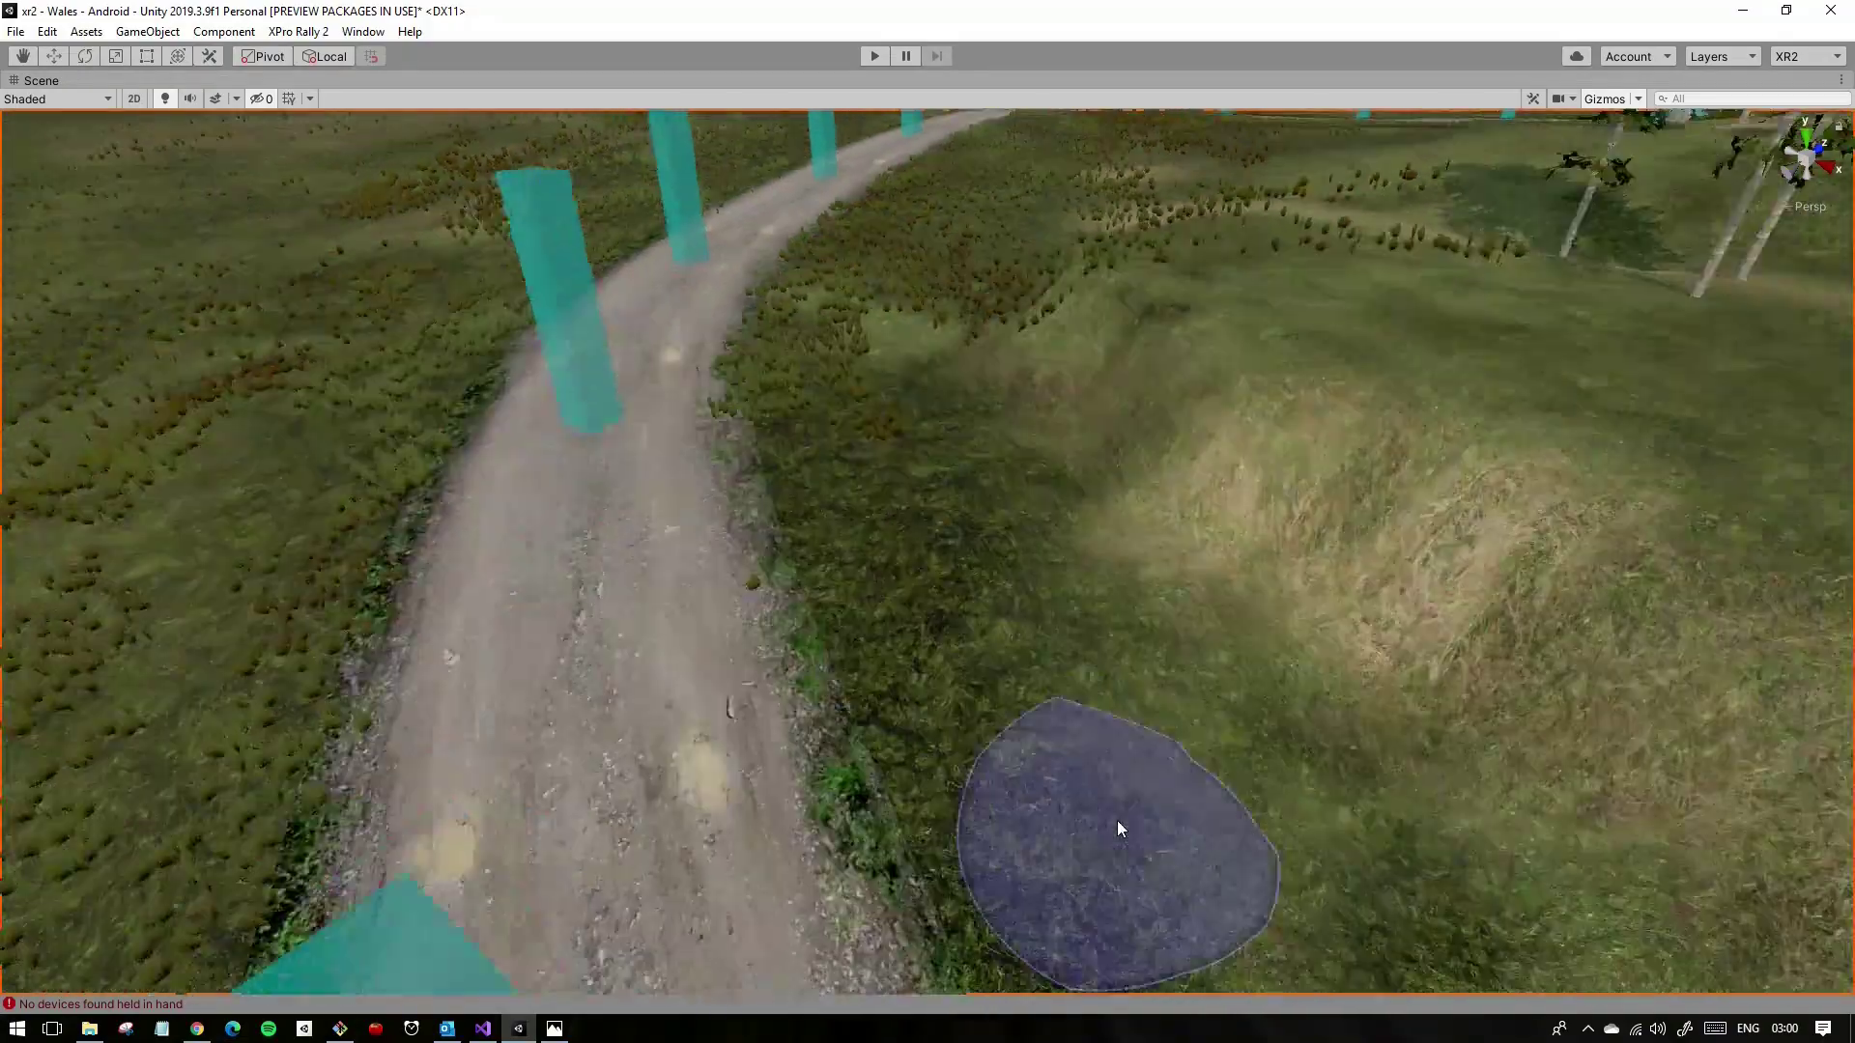
right_click_drag(1052, 736, 1008, 796)
right_click_drag(939, 616, 971, 668)
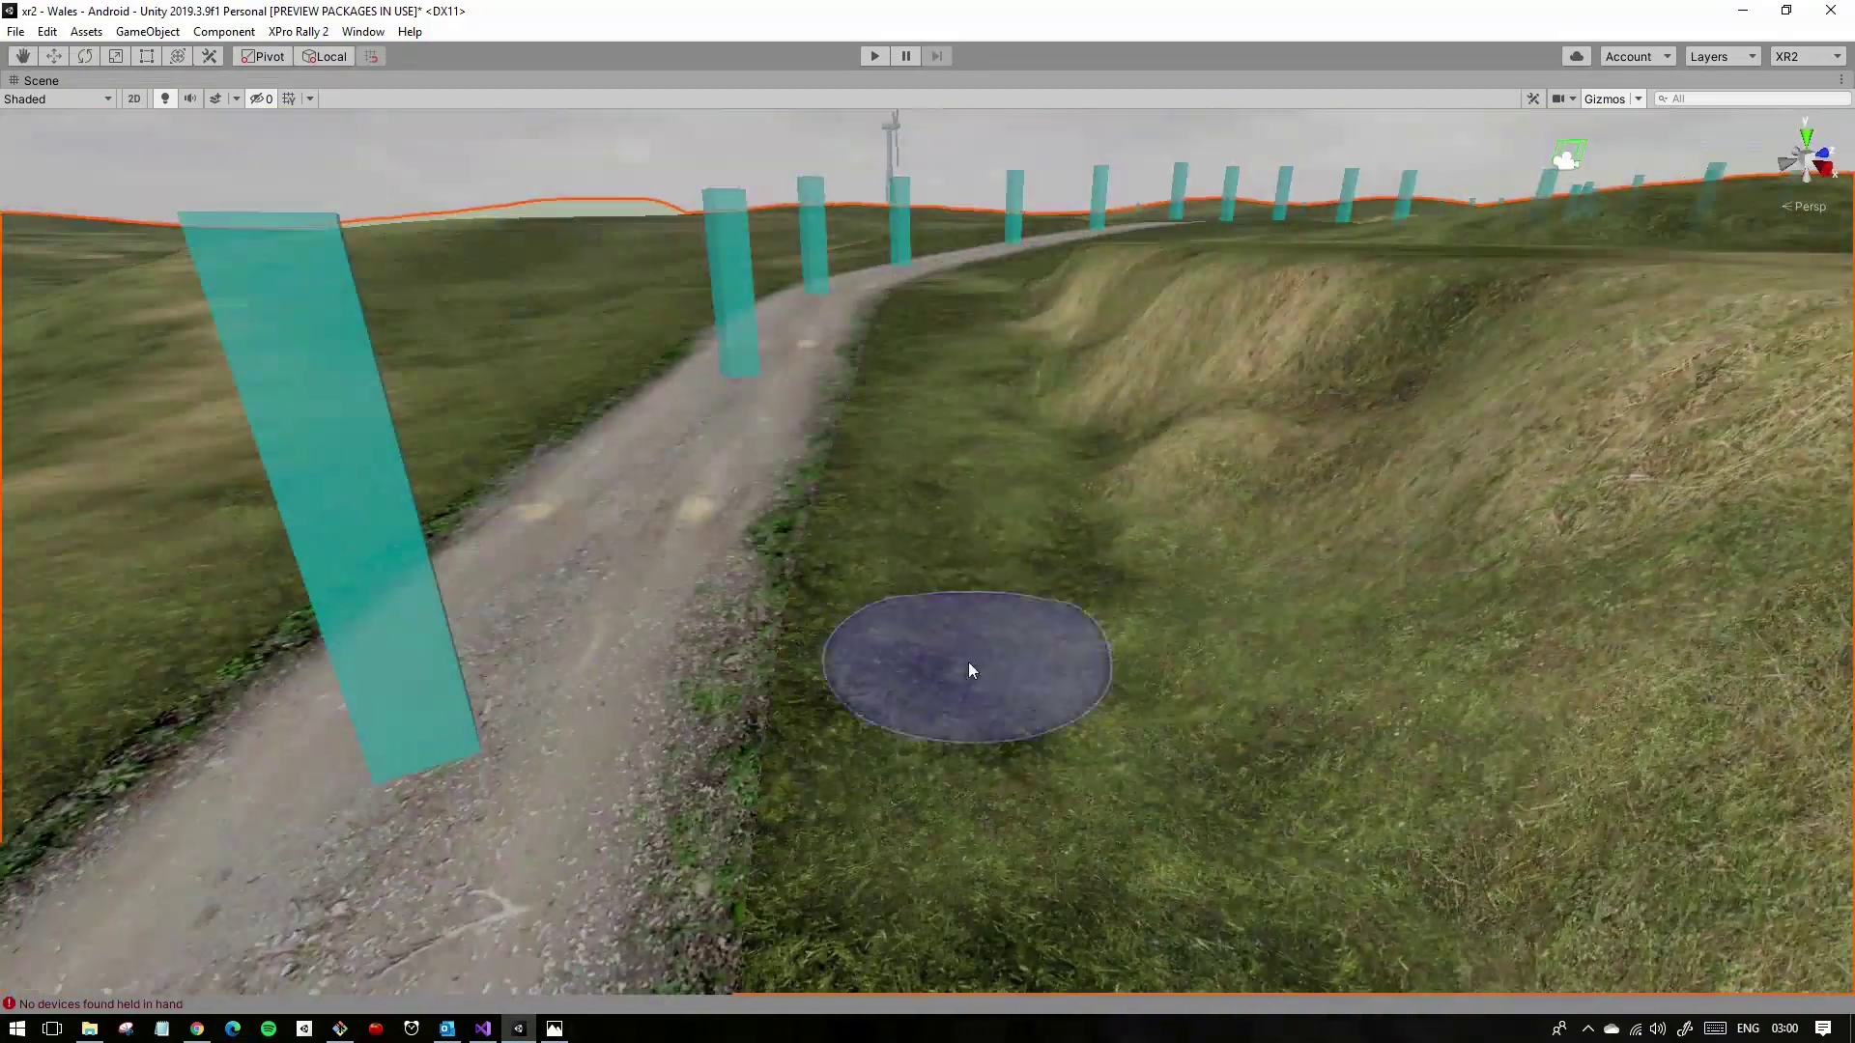
mouse_move(884, 716)
right_mouse_down()
mouse_move(994, 676)
mouse_move(1163, 769)
mouse_move(750, 485)
right_mouse_up()
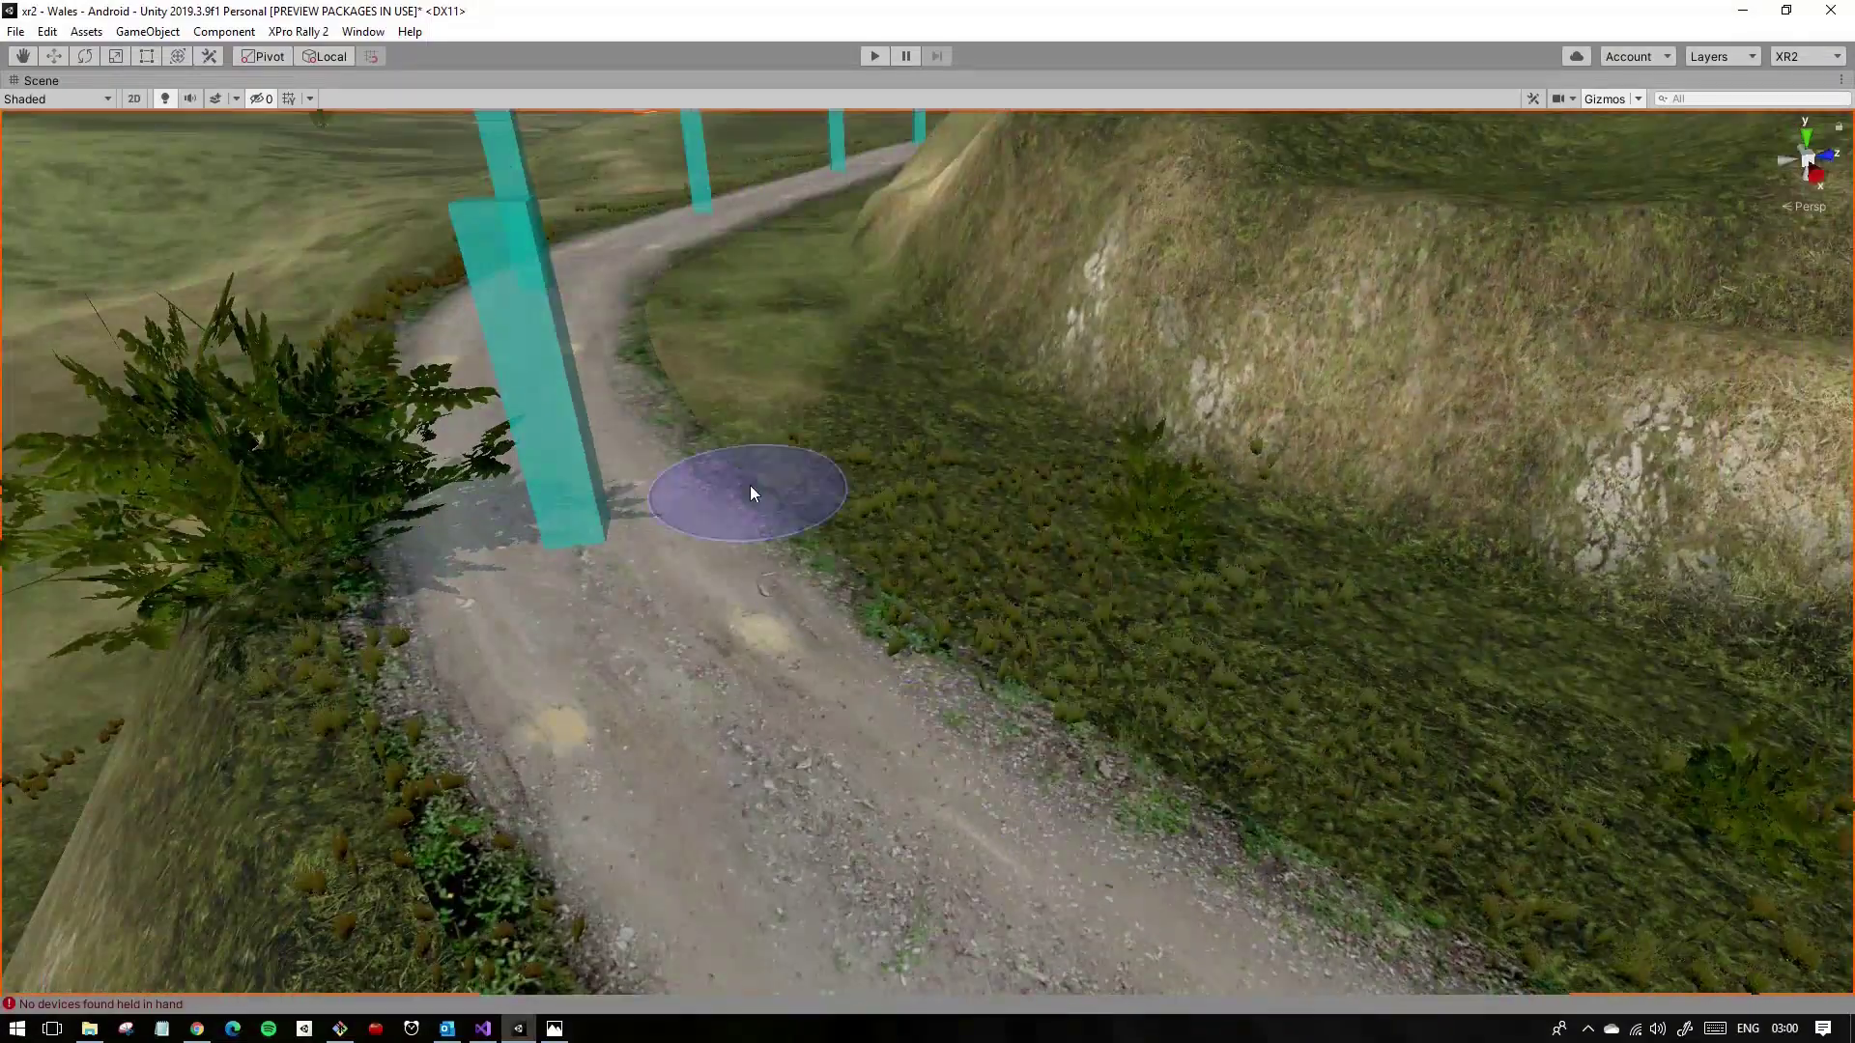
key("shift+space")
key("shift+space")
mouse_move(686, 377)
right_mouse_down()
mouse_move(1574, 600)
mouse_move(641, 609)
mouse_move(1515, 443)
mouse_move(248, 642)
mouse_move(456, 539)
right_mouse_up()
mouse_move(572, 393)
right_mouse_down()
mouse_move(850, 456)
mouse_move(1285, 443)
right_mouse_up()
Step: Pick the dark-grass texture layer for painting, with opacity 2 and brush size 6.93
key("shift+space")
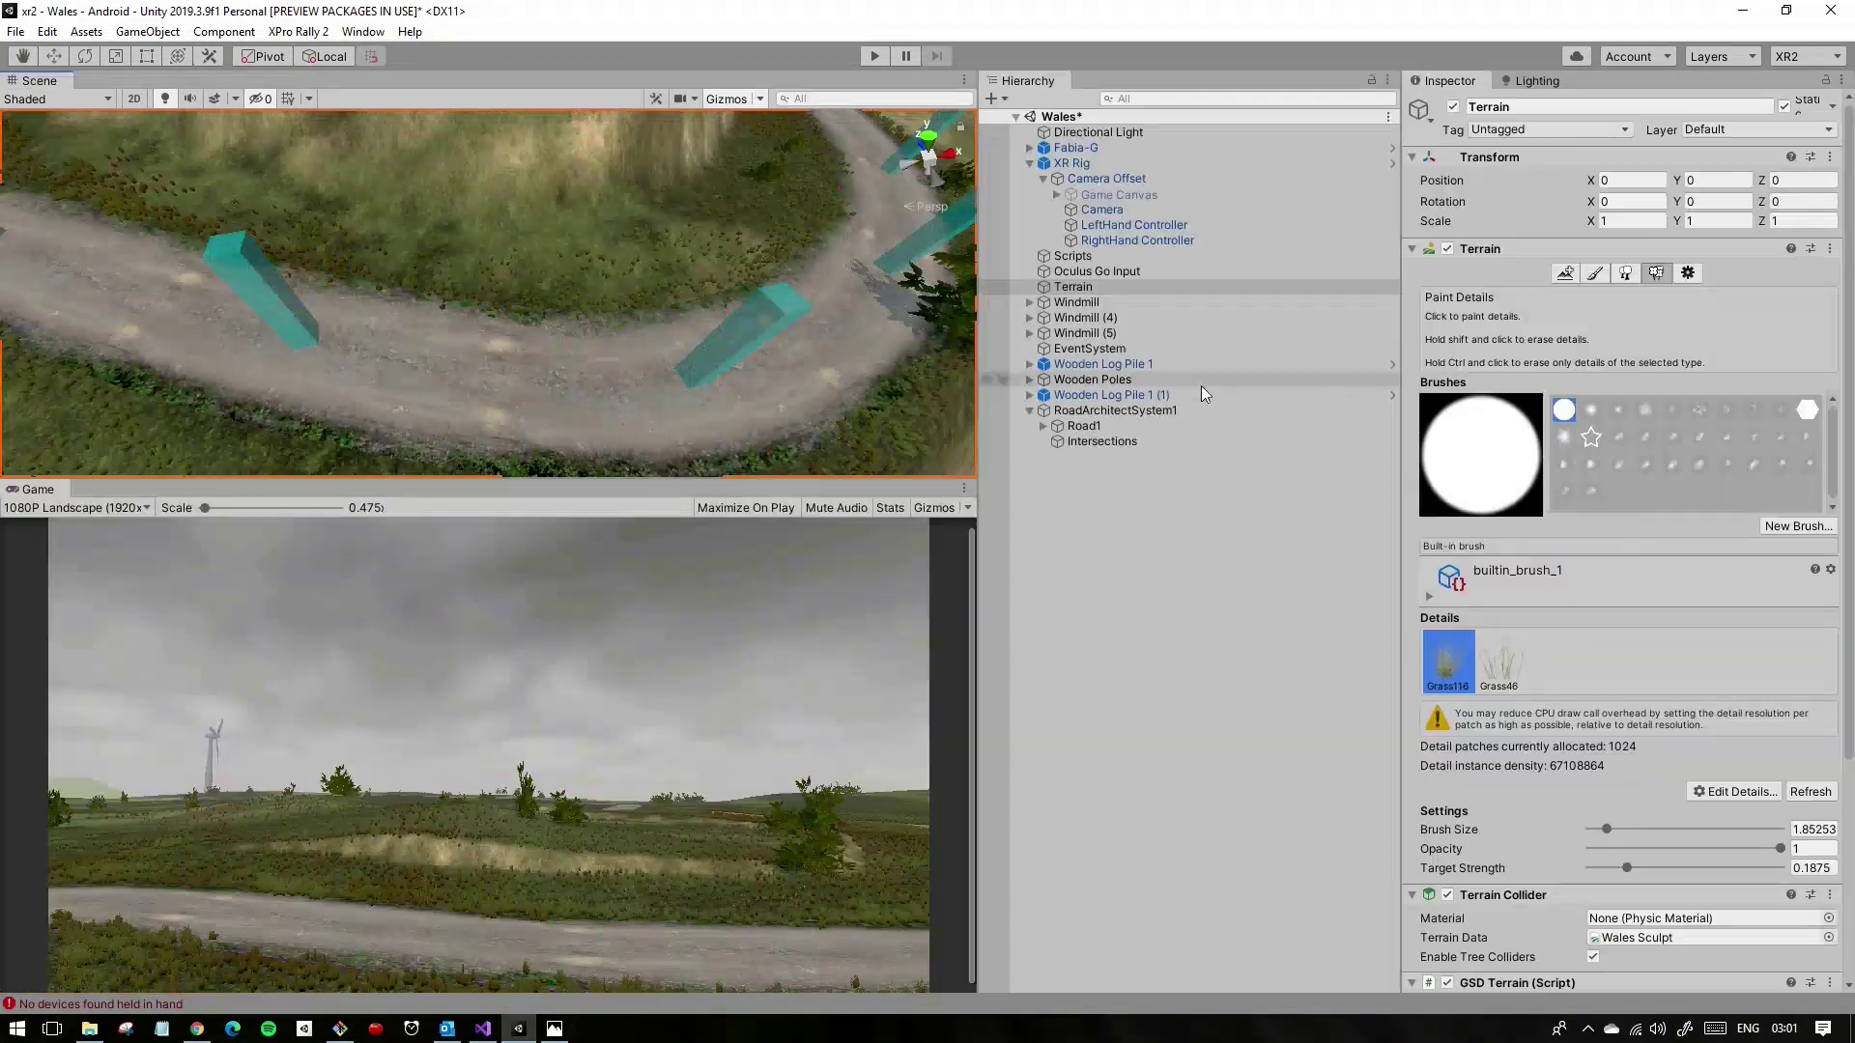
left_click(1544, 483)
key("shift+space")
key("shift+space")
left_click(1813, 820)
key("shift+space")
mouse_move(600, 333)
right_mouse_down()
mouse_move(765, 477)
mouse_move(460, 373)
mouse_move(842, 277)
mouse_move(939, 431)
mouse_move(1334, 511)
right_mouse_up()
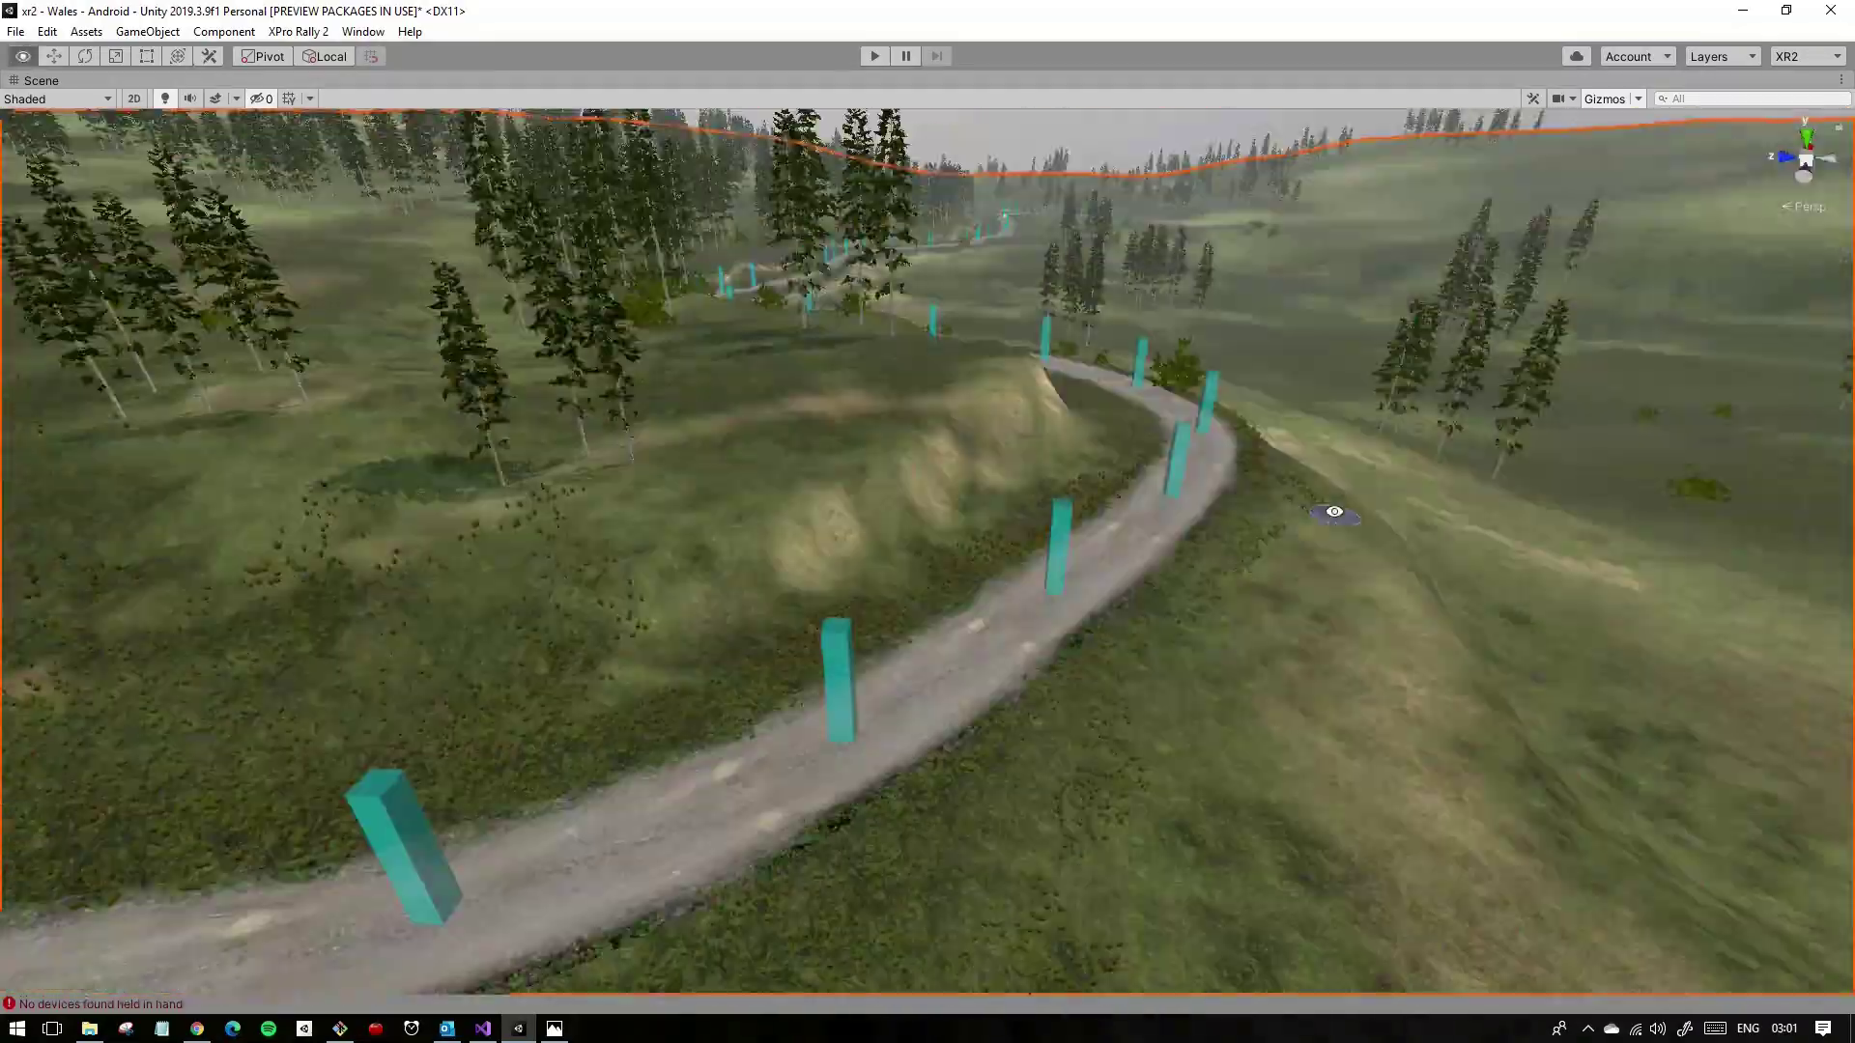
right_click_drag(1334, 511, 411, 518)
key("shift+space")
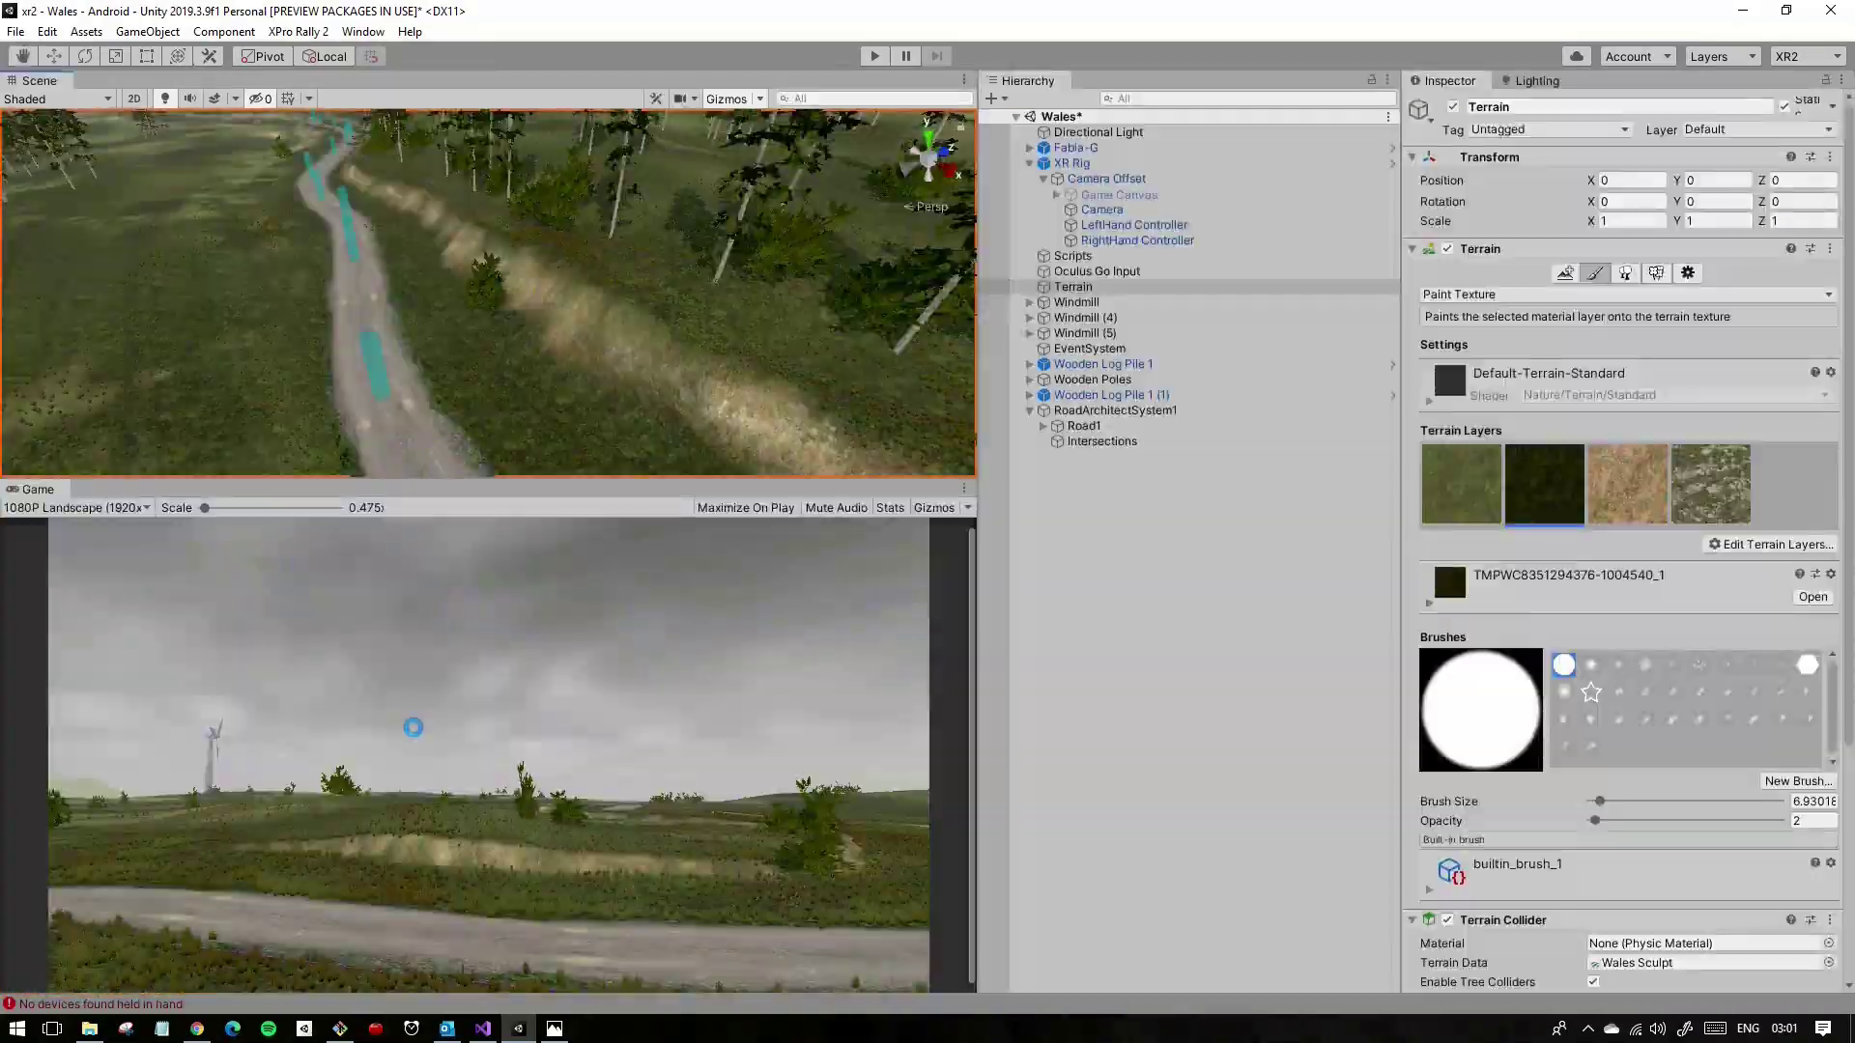